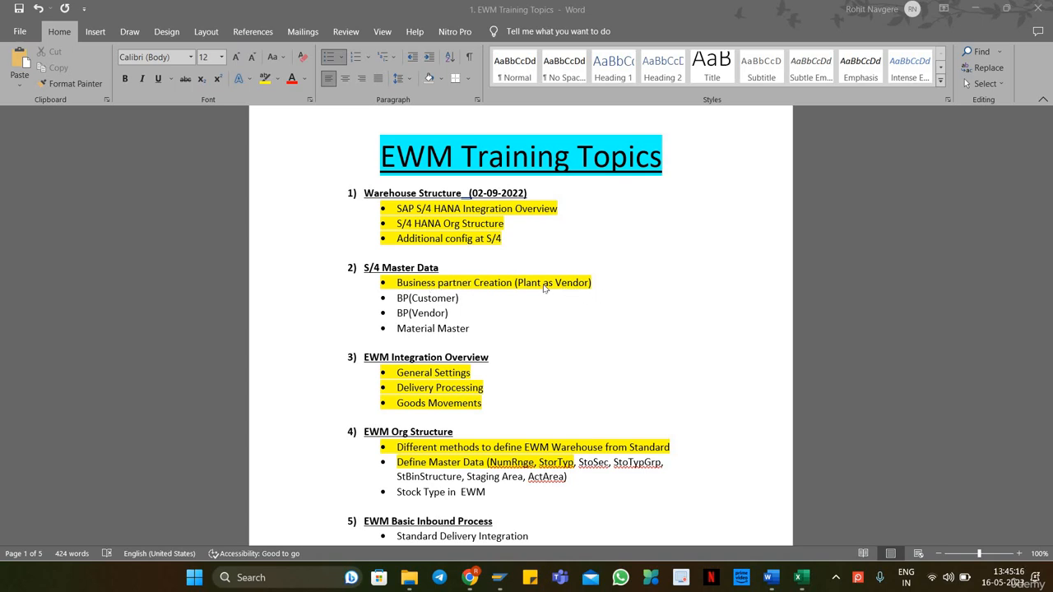
# Review the EWM Integration Overview and EWM Org Structure topics in the training outline.
pyautogui.click(408, 376)
pyautogui.moveTo(397, 372); pyautogui.dragTo(520, 409)
pyautogui.click(520, 409)
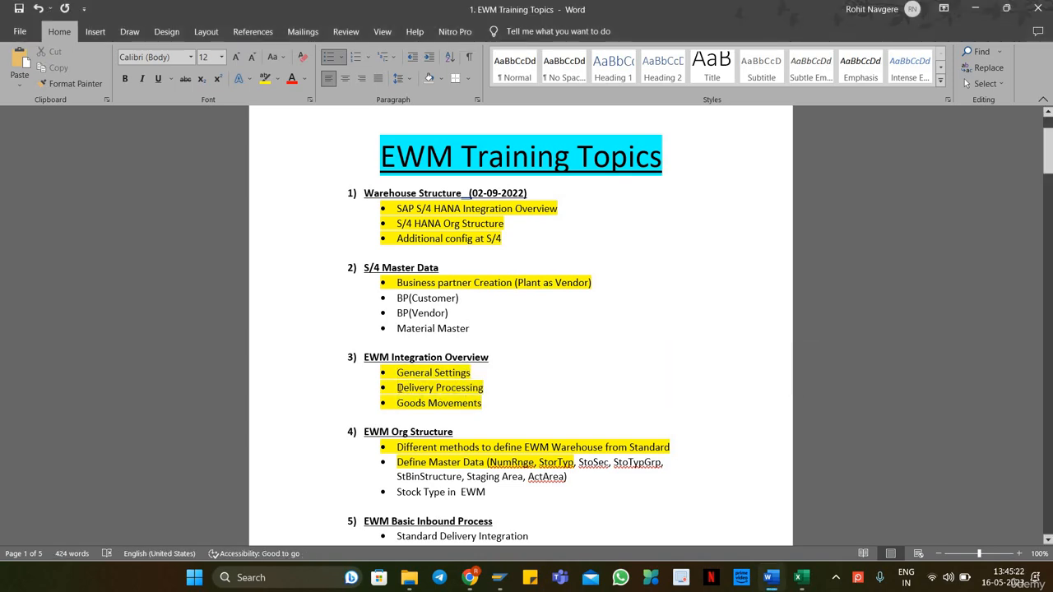
pyautogui.keyDown('shift'); pyautogui.click(499, 388); pyautogui.keyUp('shift')
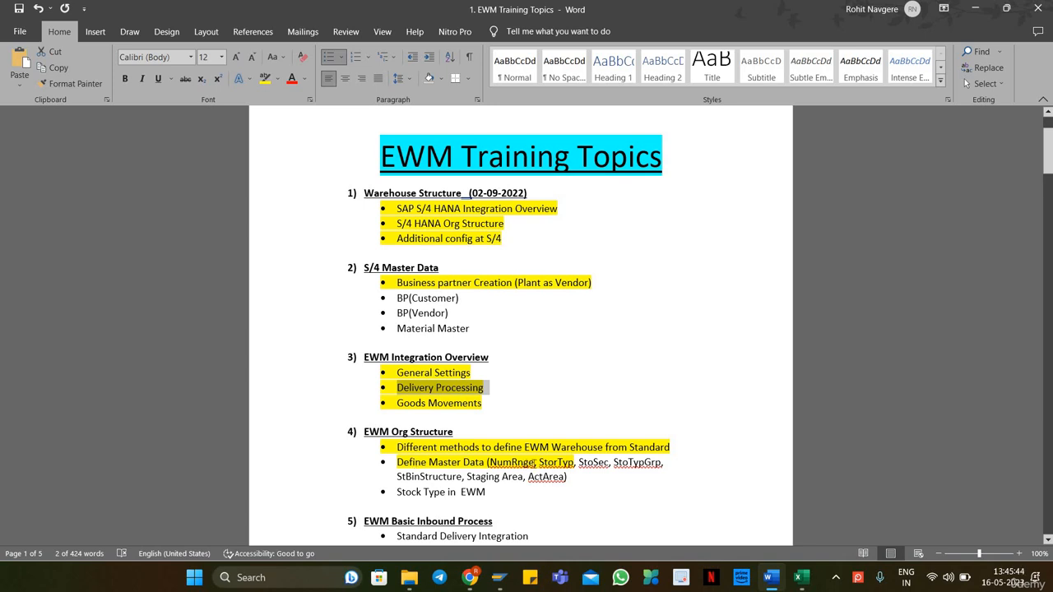
pyautogui.moveTo(487, 462); pyautogui.dragTo(546, 466)
pyautogui.click(681, 473)
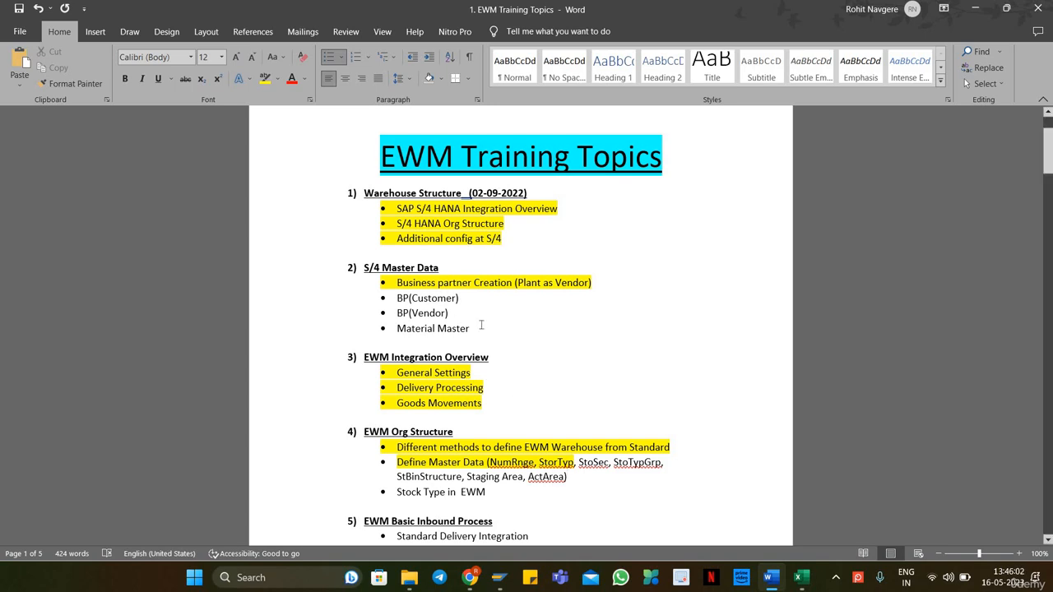
pyautogui.click(548, 371)
# Switch to the SAP Easy Access window and open transaction OMX1 for Material Ledger activation.
pyautogui.click(500, 584)
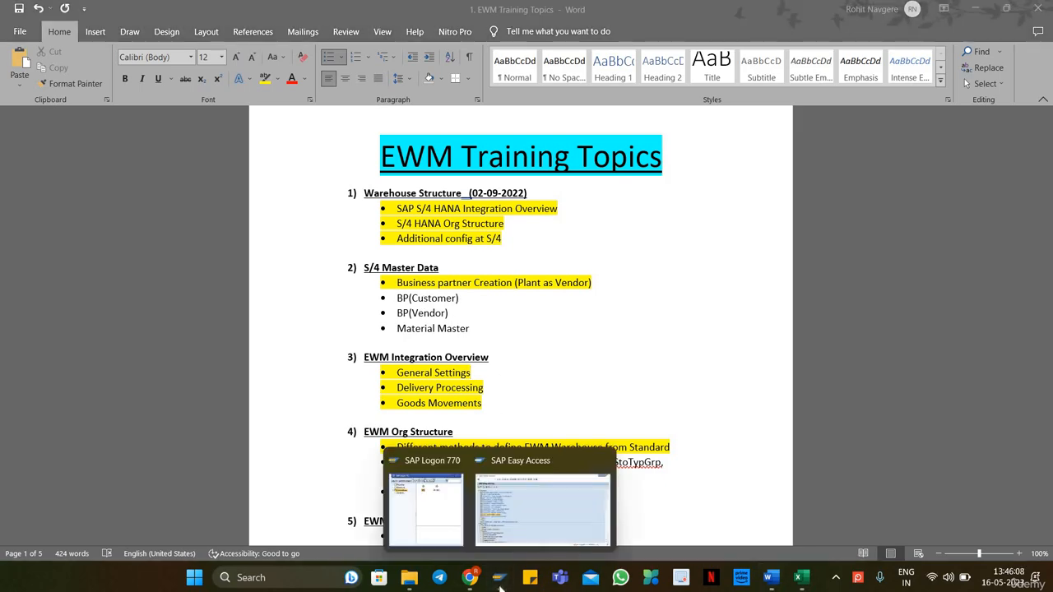
pyautogui.click(551, 501)
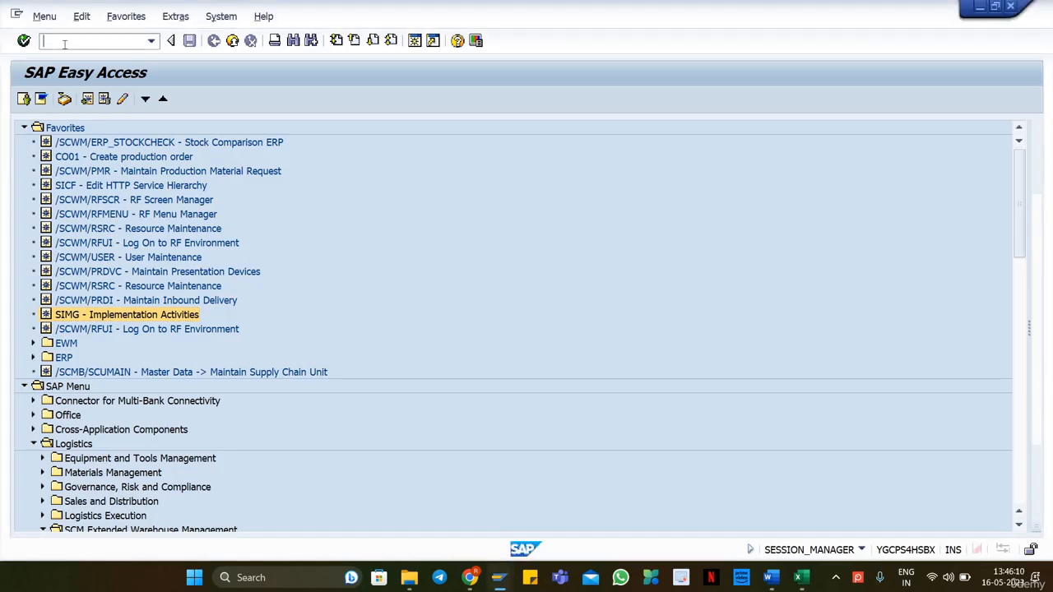
pyautogui.write('/noxm3')
pyautogui.press('Return')
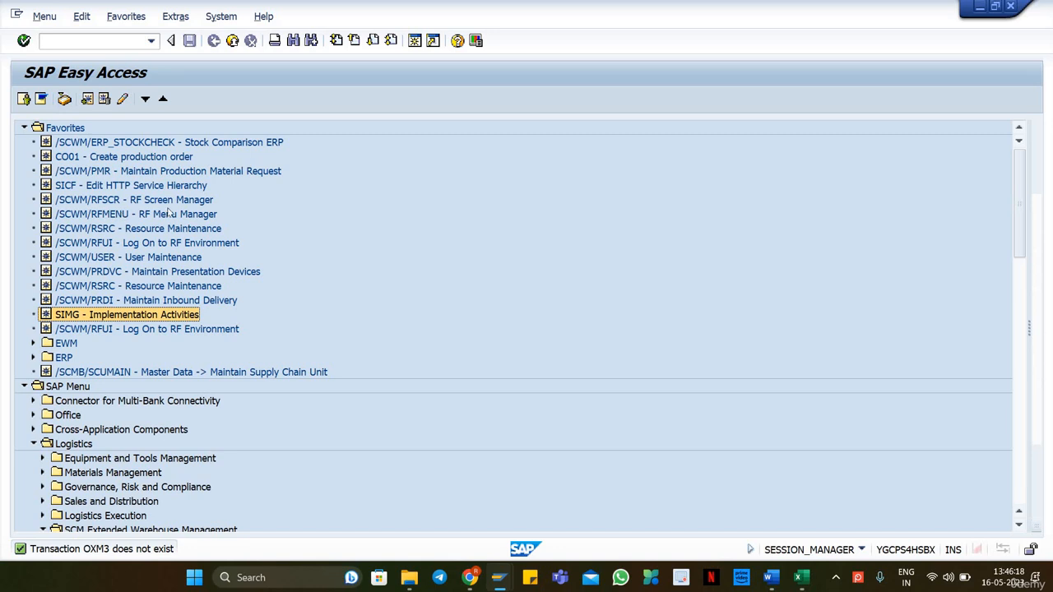
pyautogui.click(76, 46)
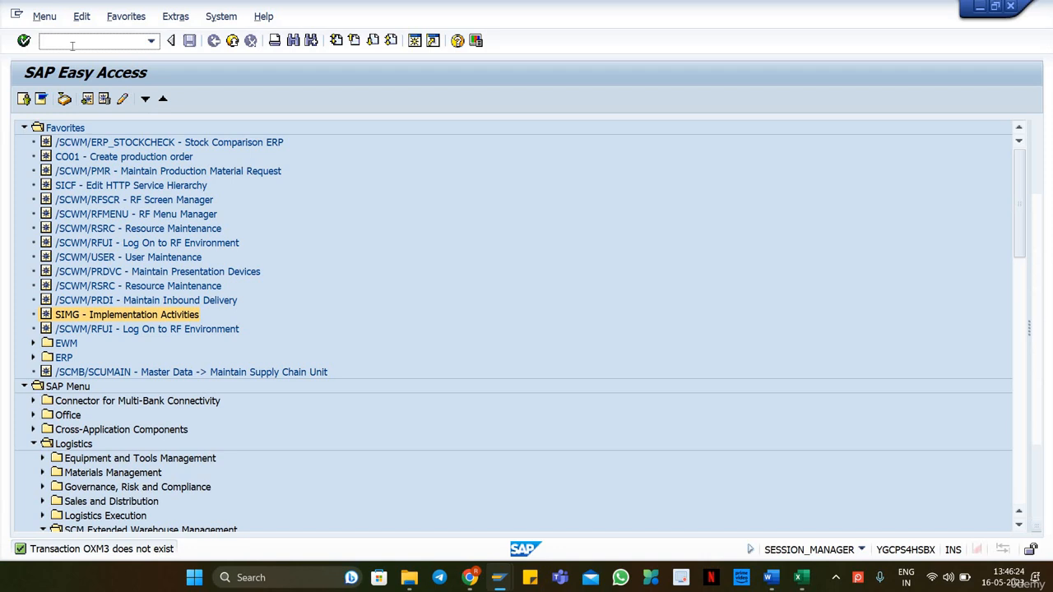
pyautogui.write('/nsimg')
pyautogui.press('Return')
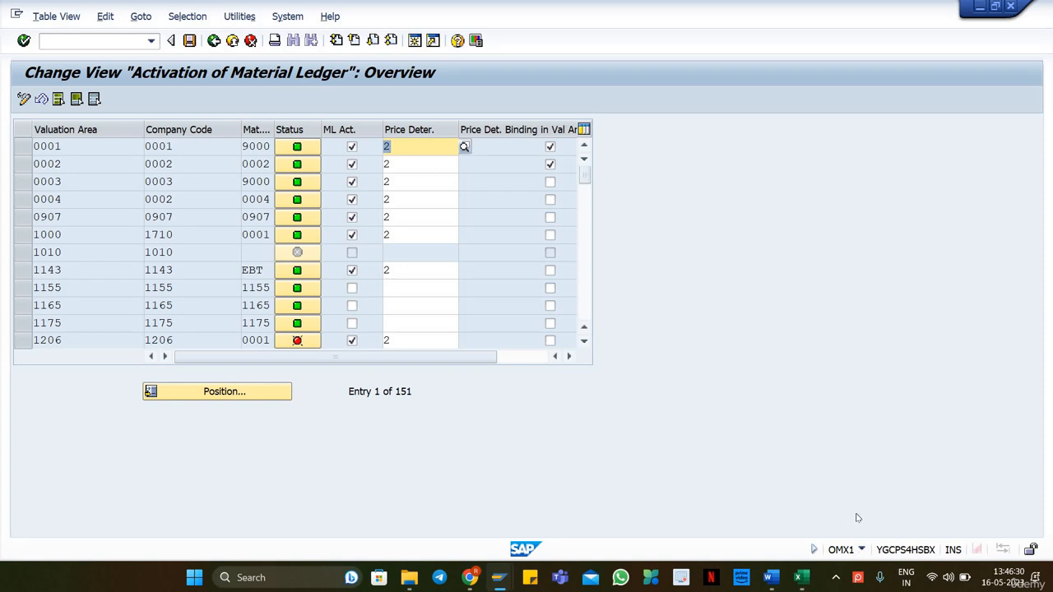
# Position the Material Ledger activation list on valuation area PL18, enter price determination 2 and return to Easy Access.
pyautogui.click(215, 391)
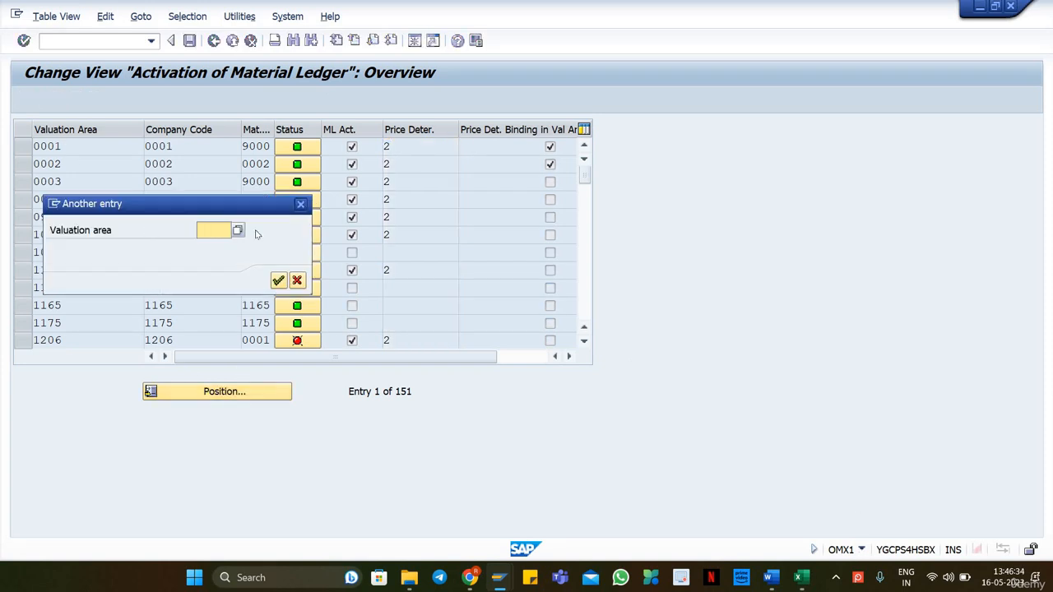
pyautogui.write('pl18')
pyautogui.press('Return')
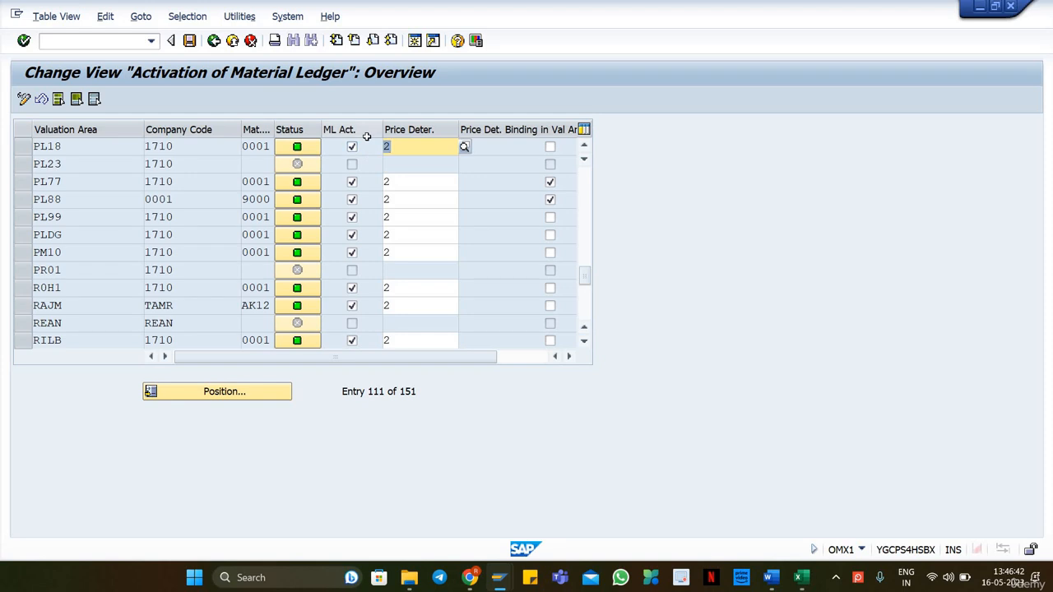
pyautogui.write('2')
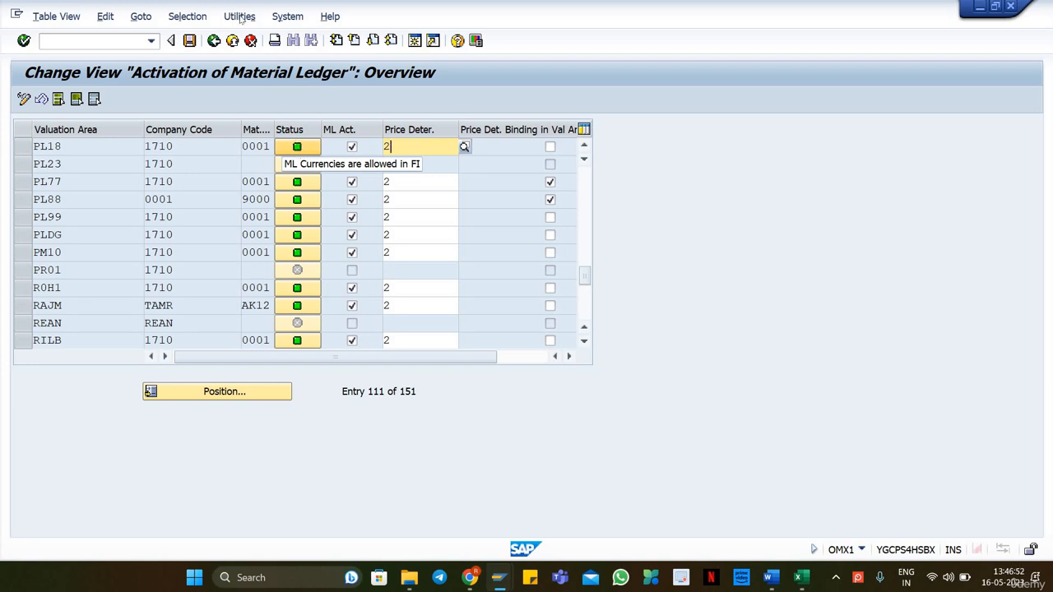
pyautogui.click(213, 40)
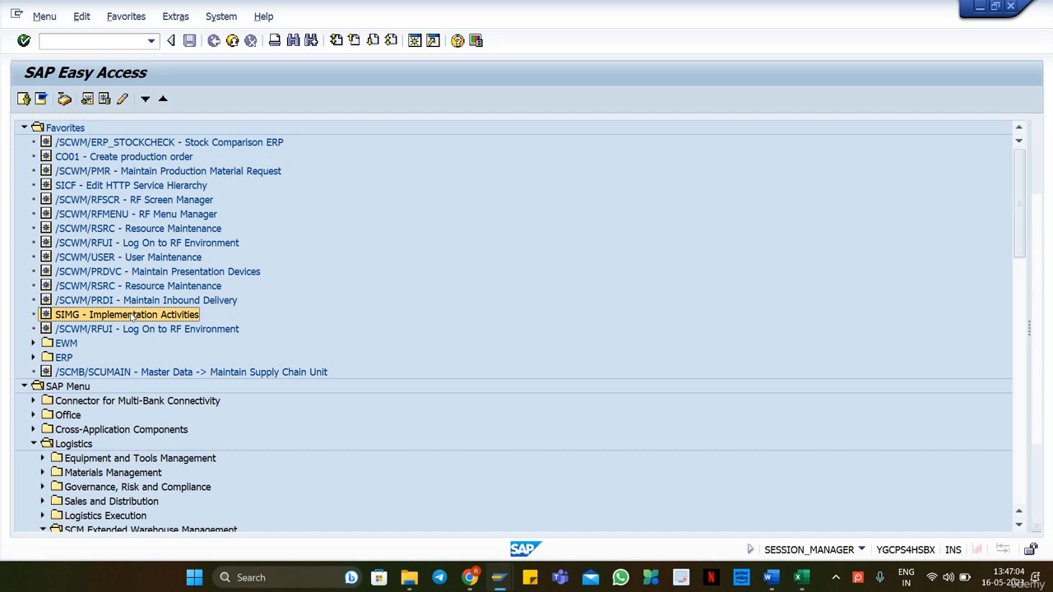
# Open transaction CKMSTART and turn off the test run for plant PL18, keeping background processing on.
pyautogui.click(65, 39)
pyautogui.write('/nc')
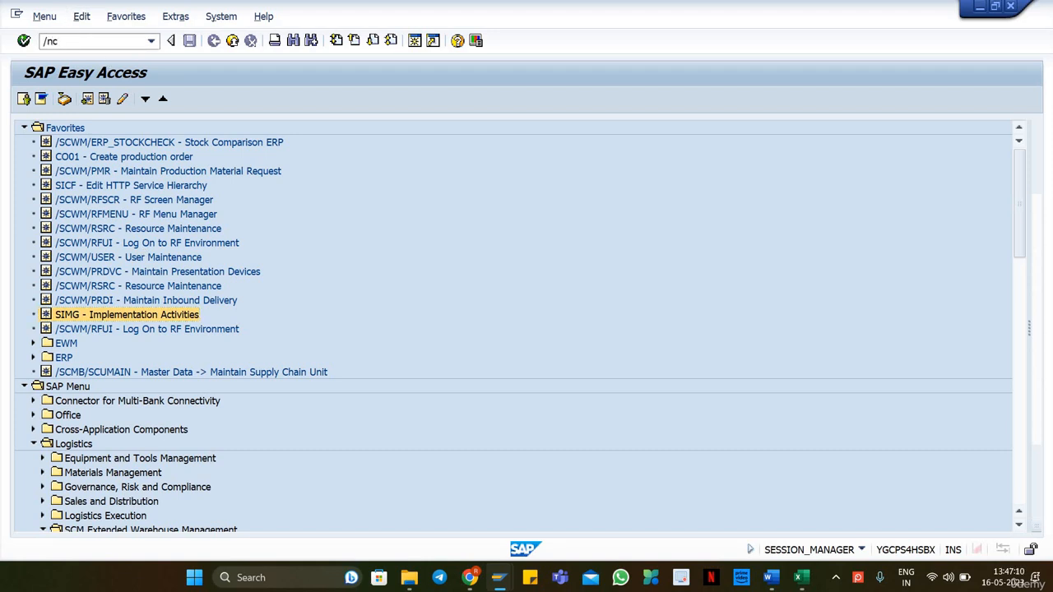
pyautogui.write('kmstart')
pyautogui.press('Return')
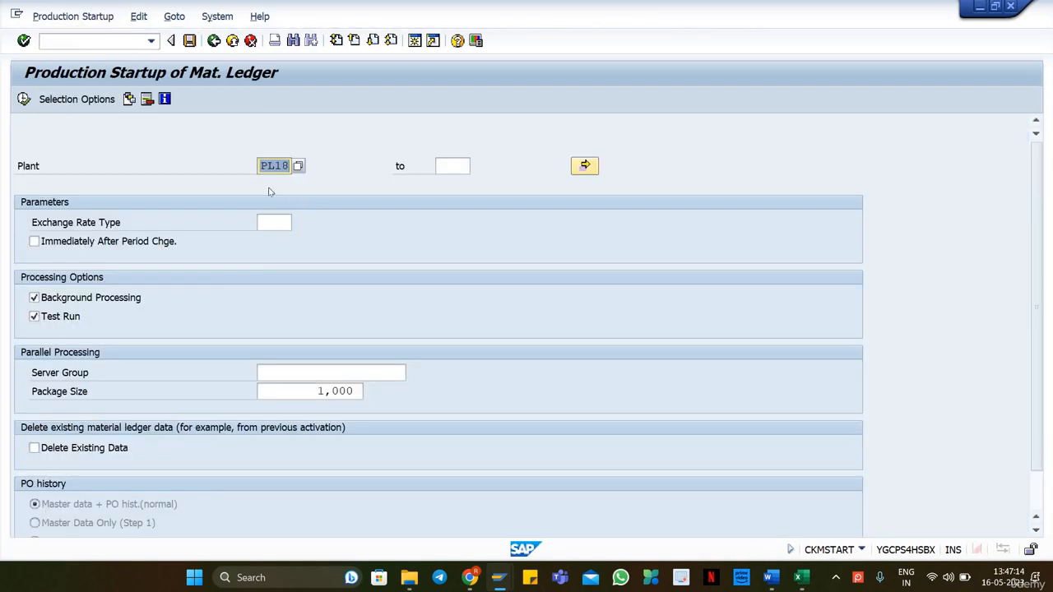
pyautogui.click(280, 166)
pyautogui.click(57, 317)
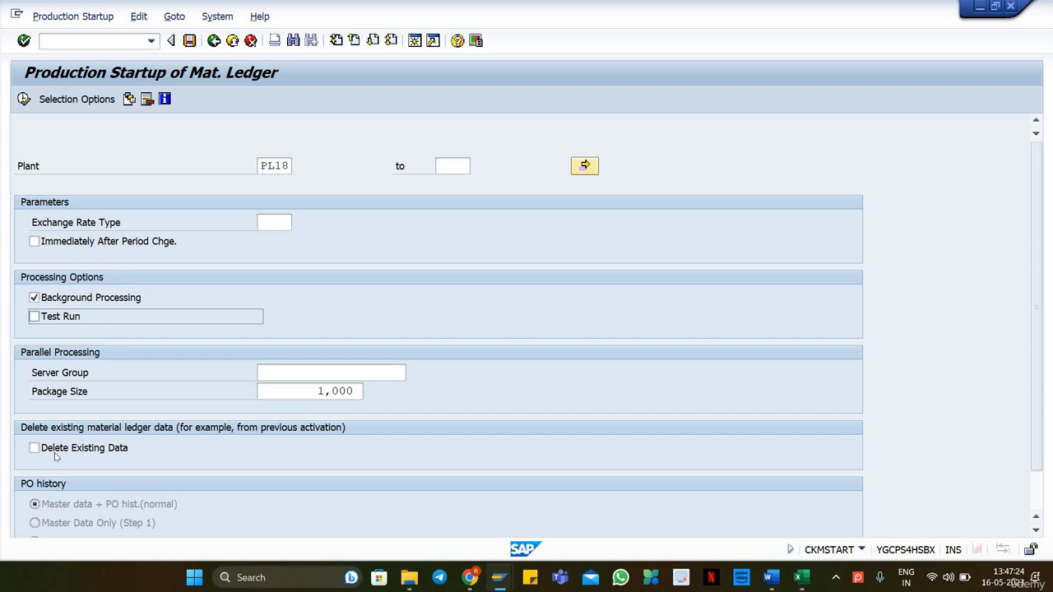
pyautogui.scroll(-1, 92, 363)
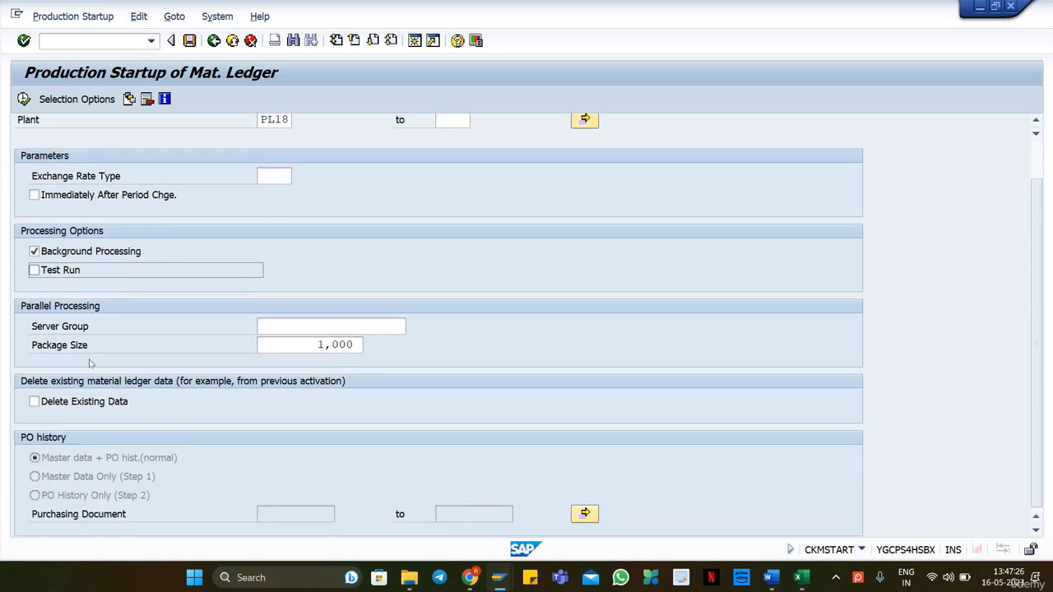
pyautogui.scroll(1, 92, 363)
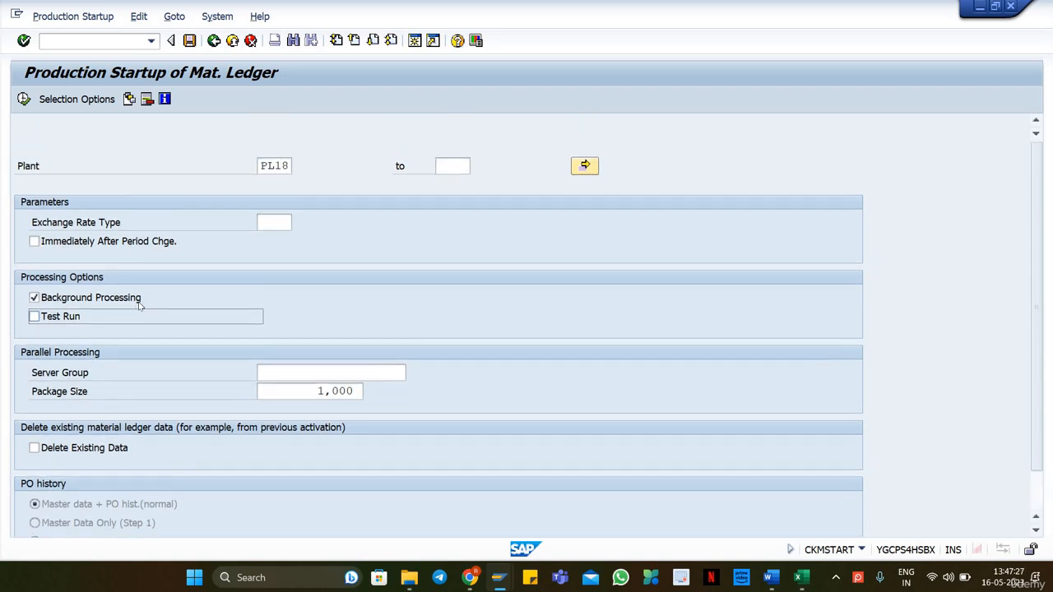
# Execute the production startup as a background job that starts immediately, with the option to change print parameters turned off.
pyautogui.click(23, 100)
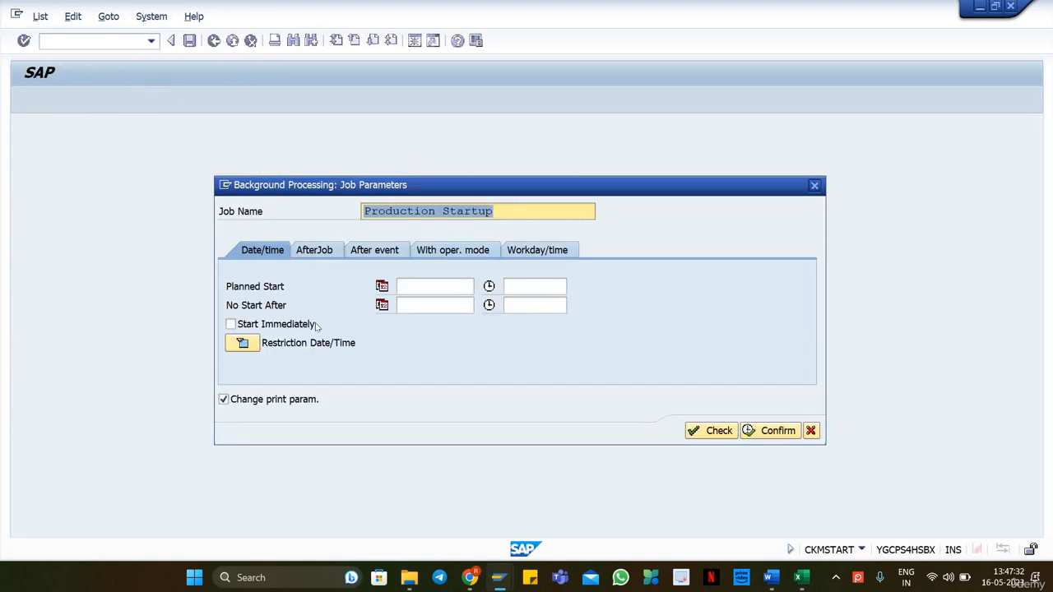
pyautogui.click(281, 329)
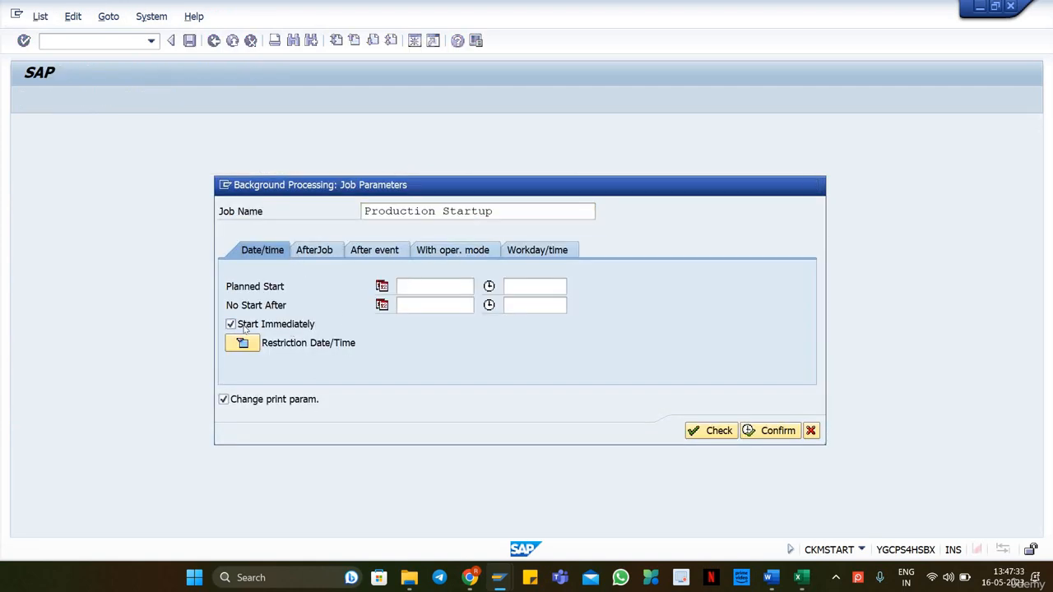
pyautogui.click(284, 403)
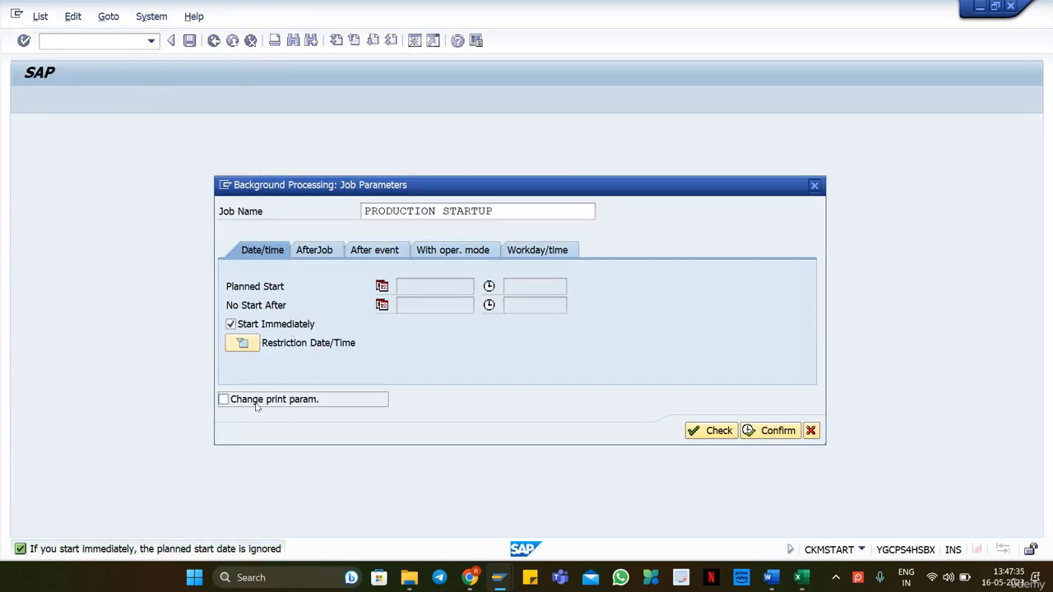
pyautogui.click(770, 431)
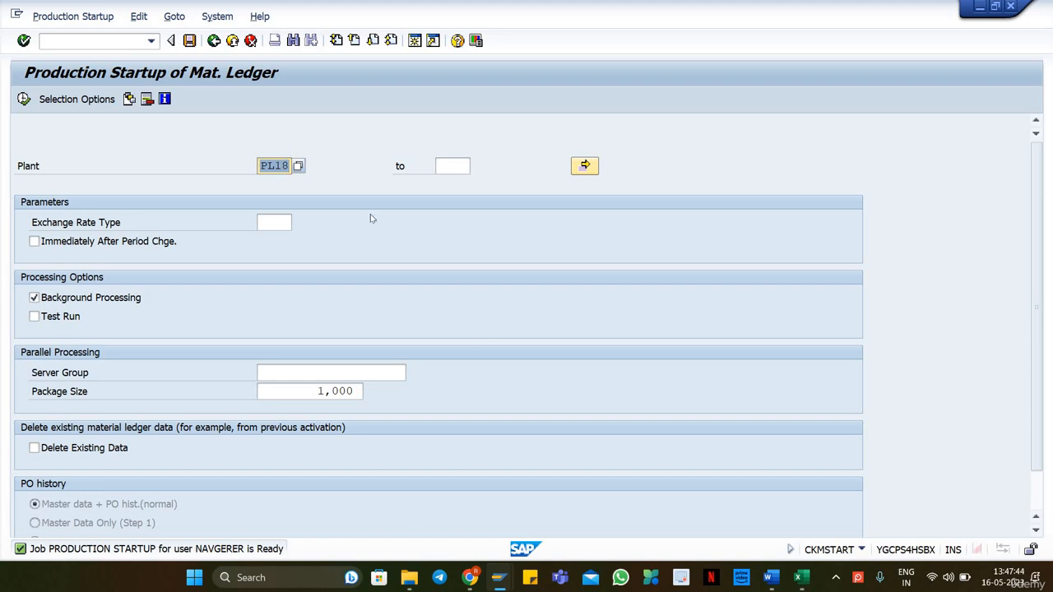
# Switch to the Word outline and review the BP(Customer) and BP(Vendor) topics under S/4 Master Data.
pyautogui.click(79, 41)
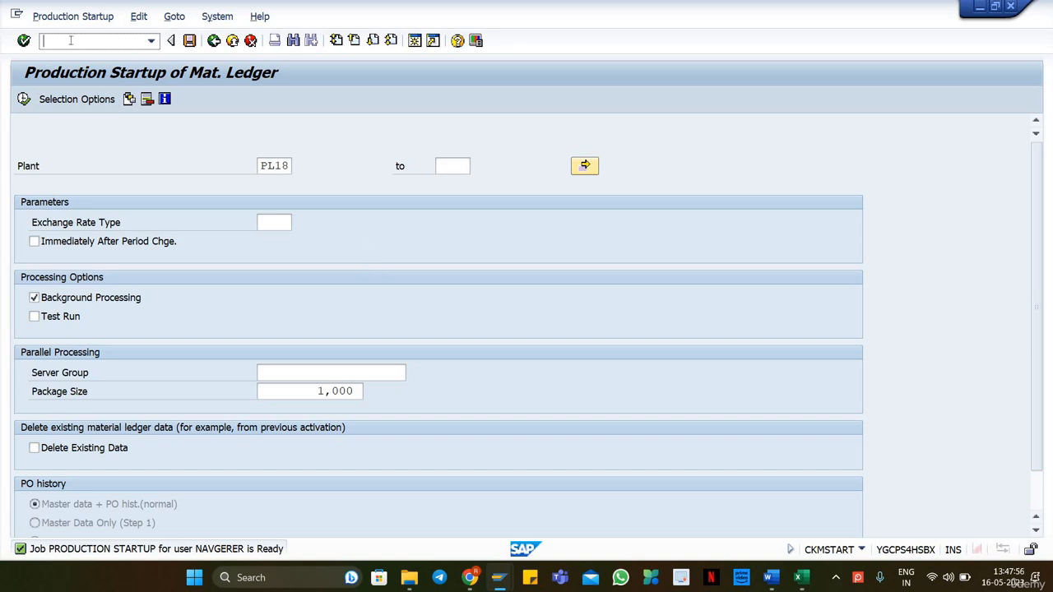
pyautogui.click(770, 578)
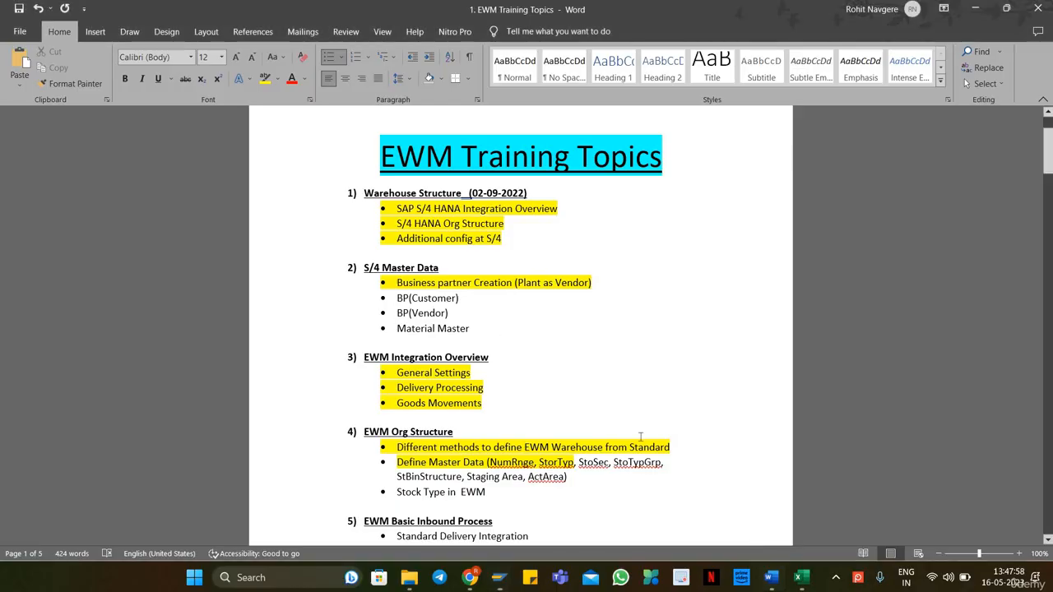
pyautogui.moveTo(391, 298); pyautogui.dragTo(462, 316)
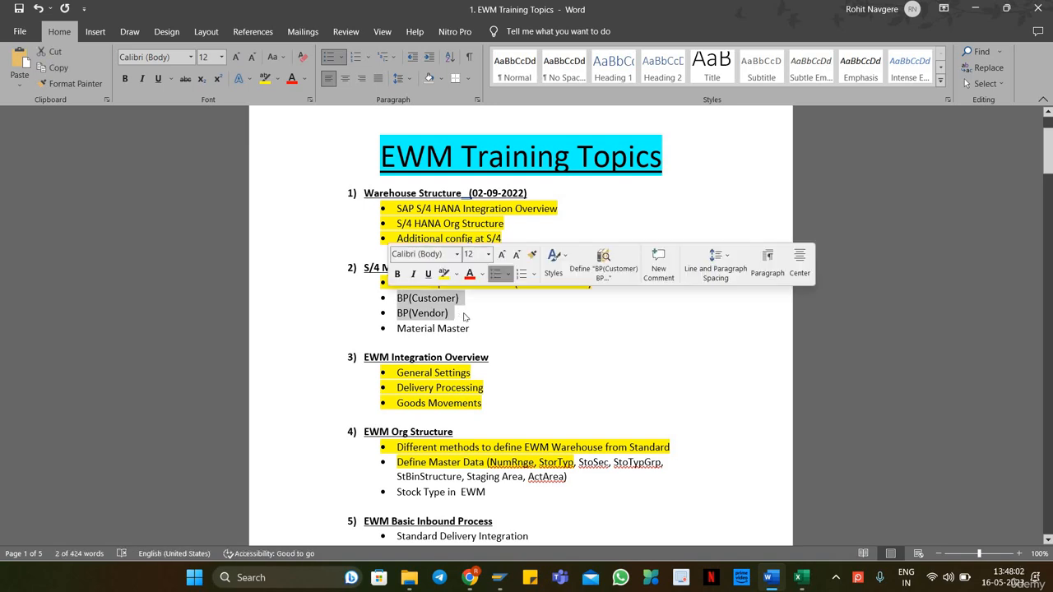
pyautogui.moveTo(457, 314); pyautogui.dragTo(390, 301)
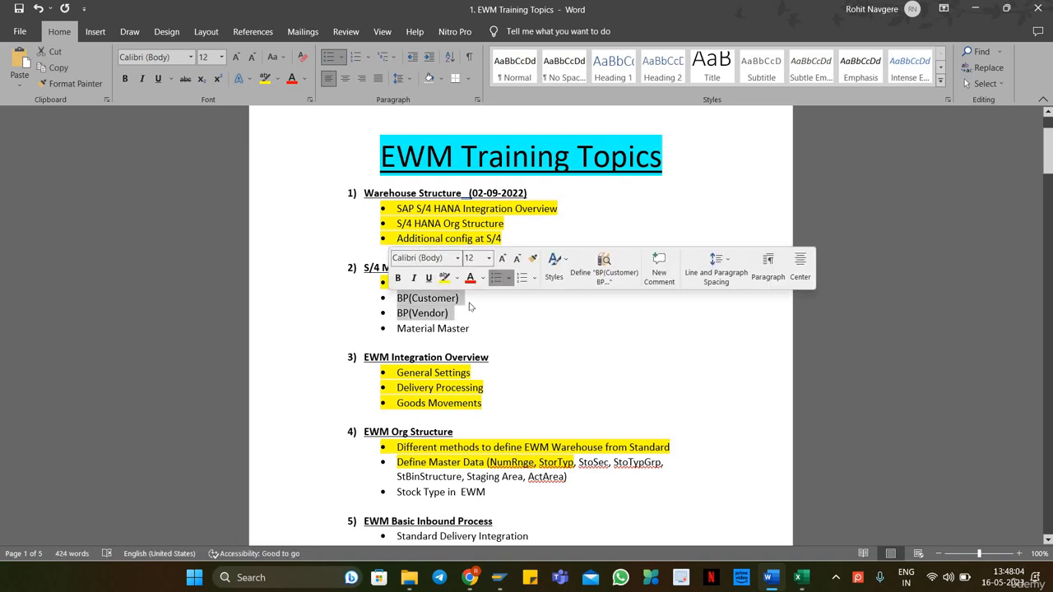
pyautogui.click(480, 316)
# Return to SAP, open transaction BP and start creating a business partner as an organization.
pyautogui.hotkey('alt', 'Tab')
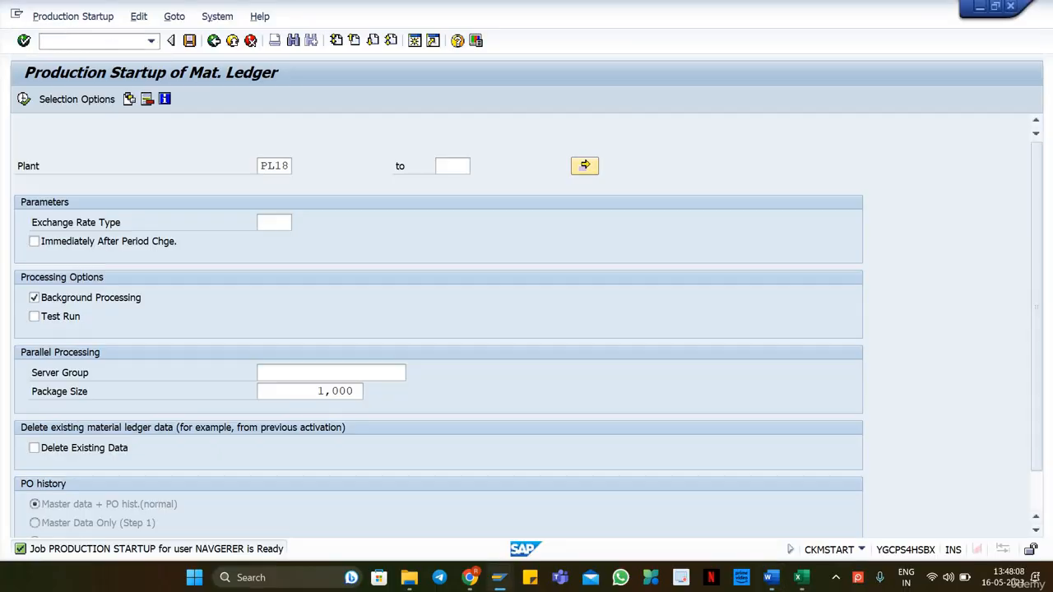
pyautogui.write('/nbp')
pyautogui.press('Return')
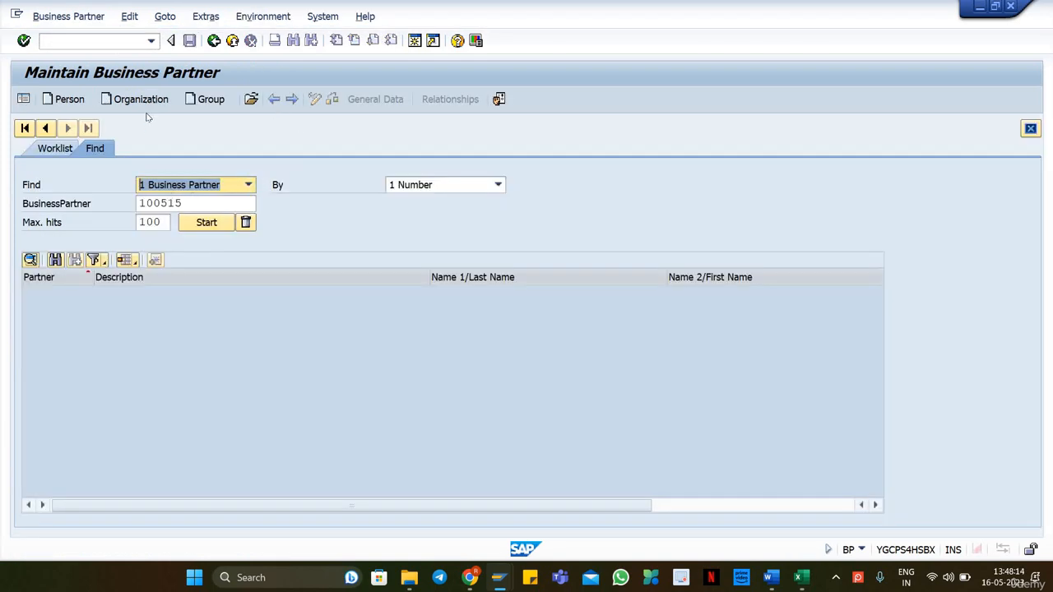
pyautogui.click(138, 99)
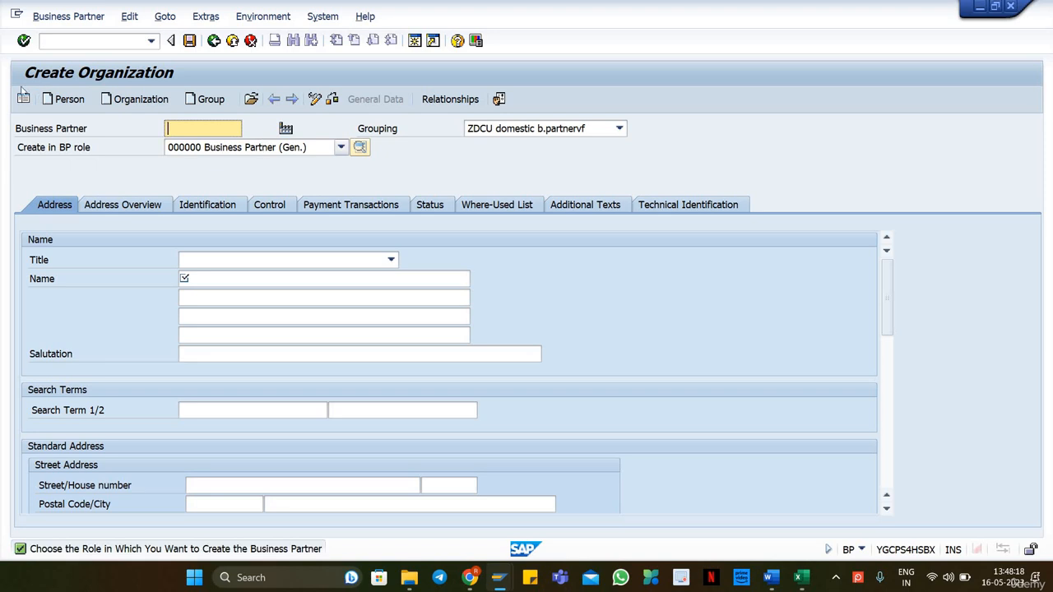
pyautogui.click(251, 151)
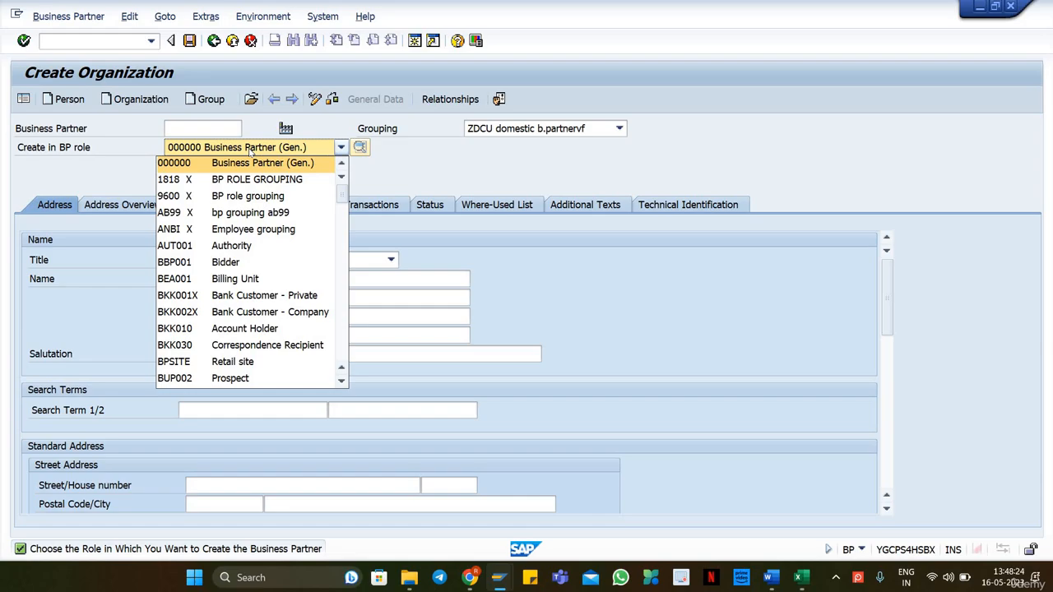
pyautogui.hotkey('alt', 'Tab')
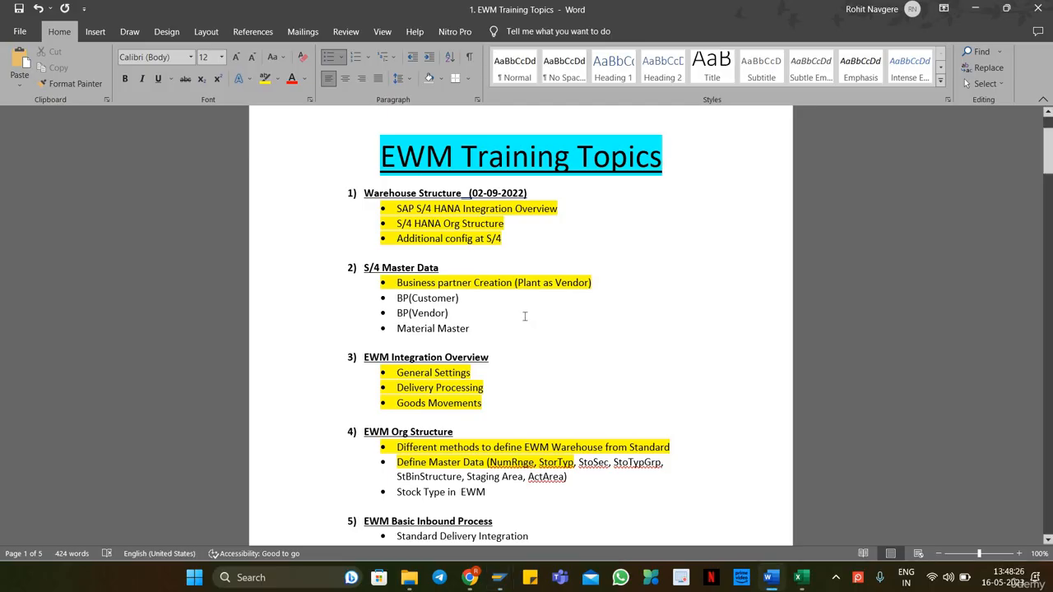
pyautogui.hotkey('alt', 'Tab')
pyautogui.click(199, 149)
pyautogui.click(250, 149)
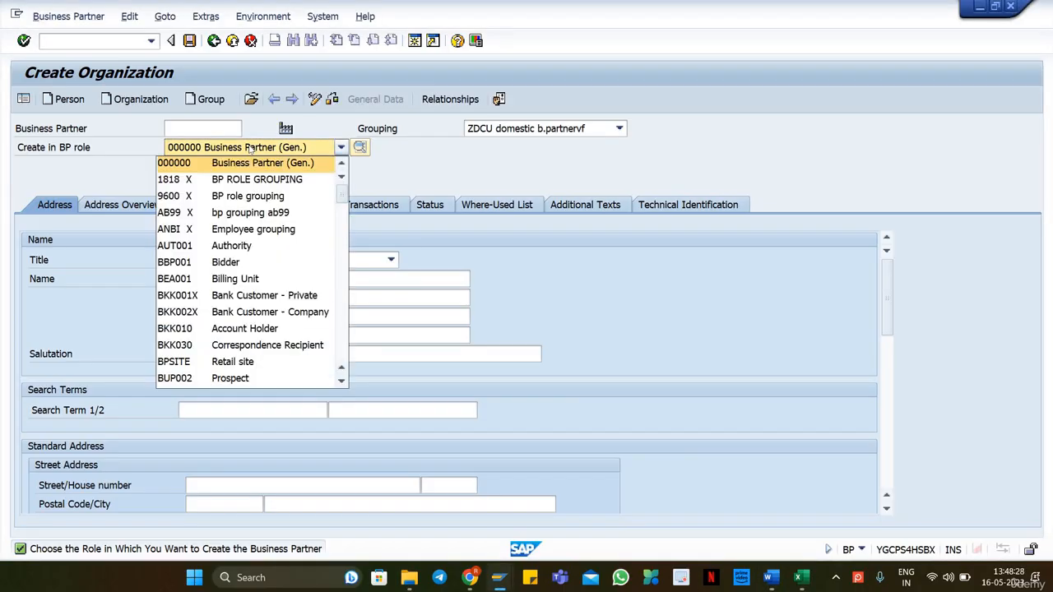
pyautogui.press('f')
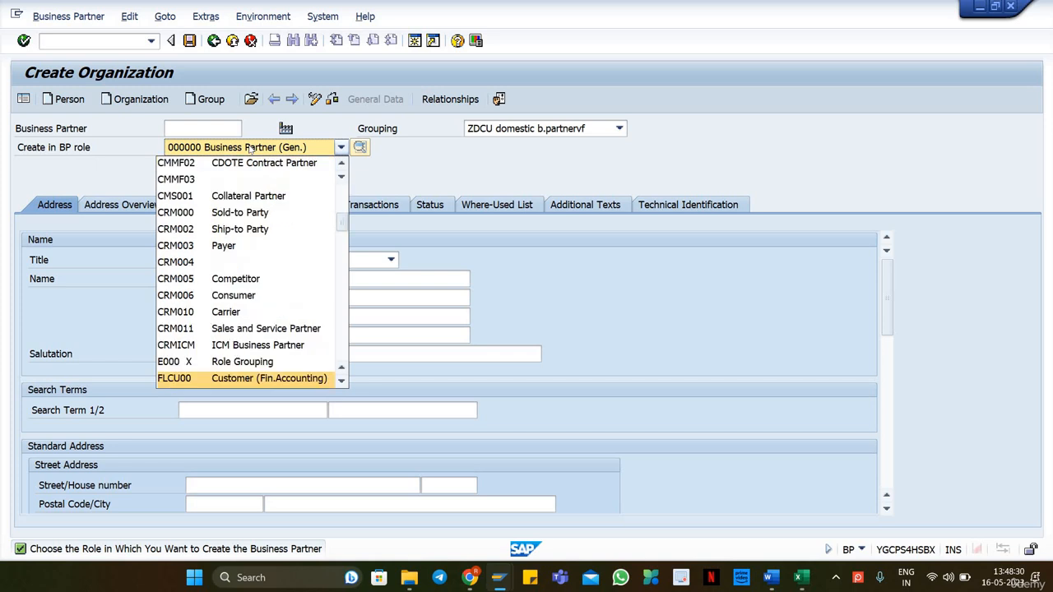
pyautogui.press('Down')
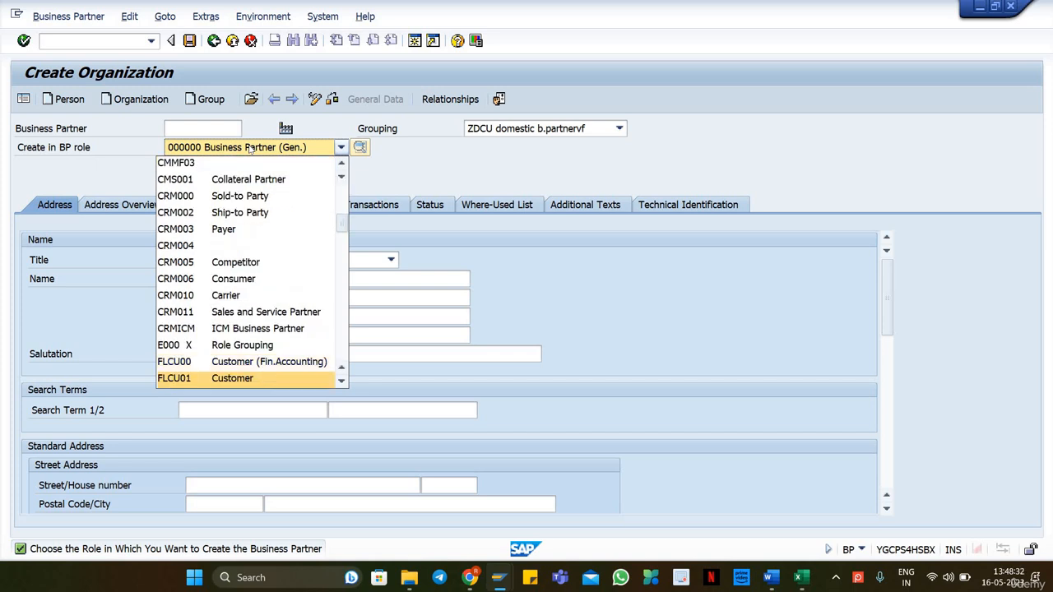
pyautogui.press('Up')
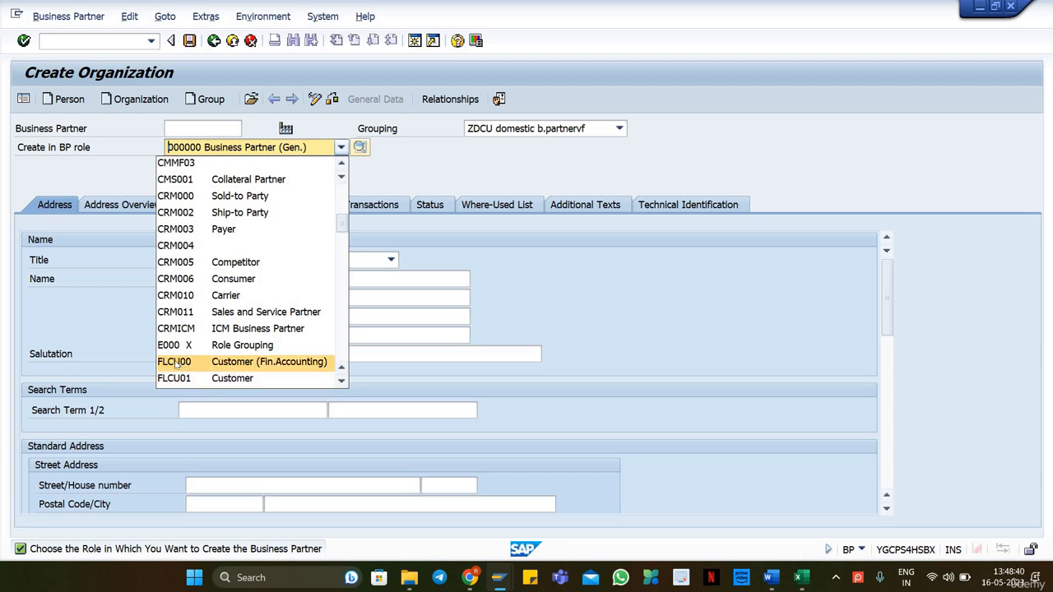
pyautogui.click(218, 364)
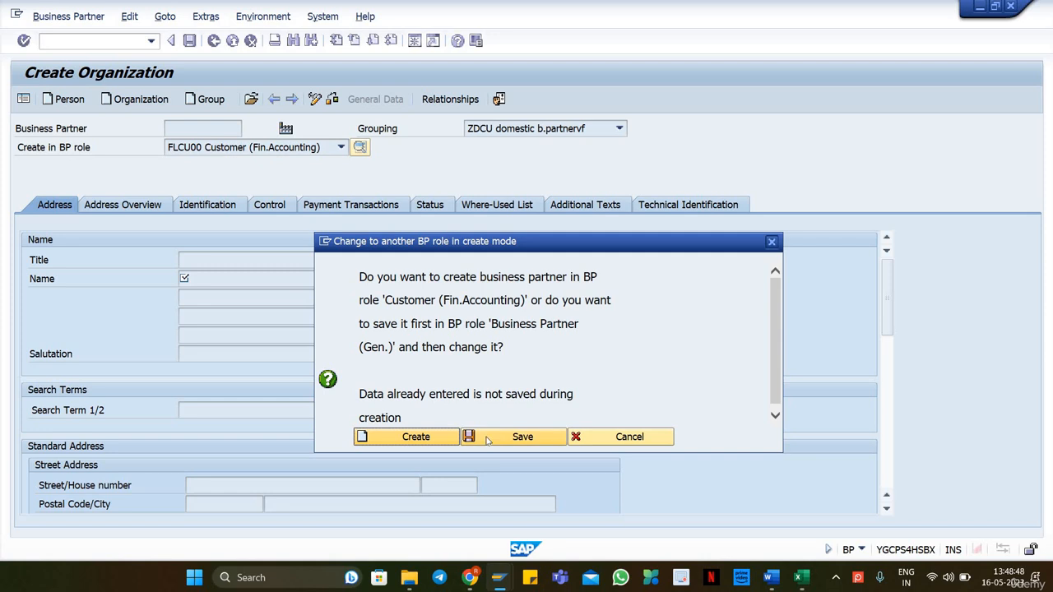
pyautogui.click(642, 438)
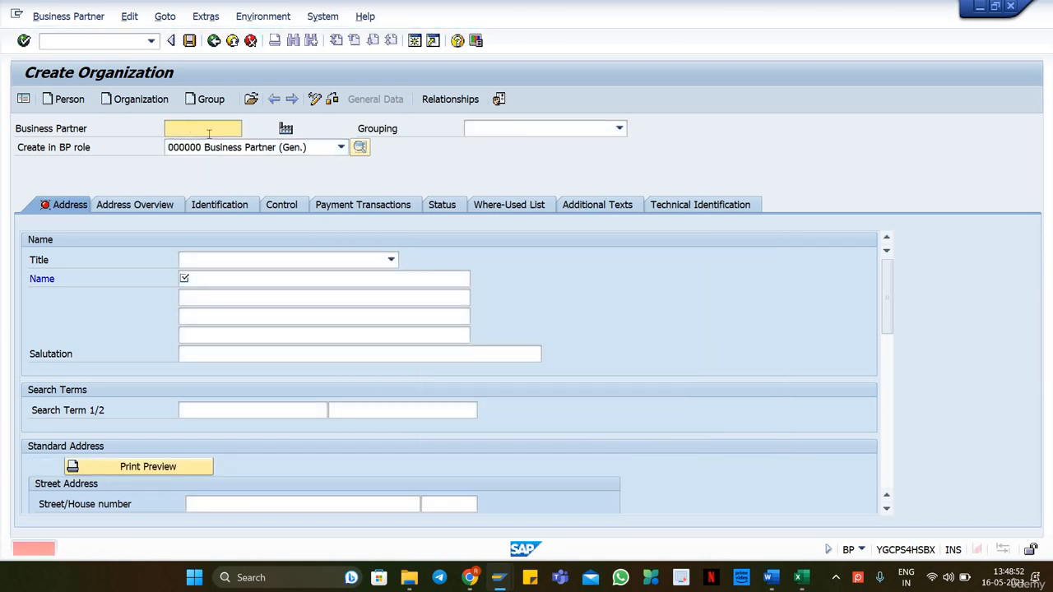
# Look up the BP grouping in the Excel master data sheet and set the new organization's grouping to ZDCU in SAP.
pyautogui.click(547, 130)
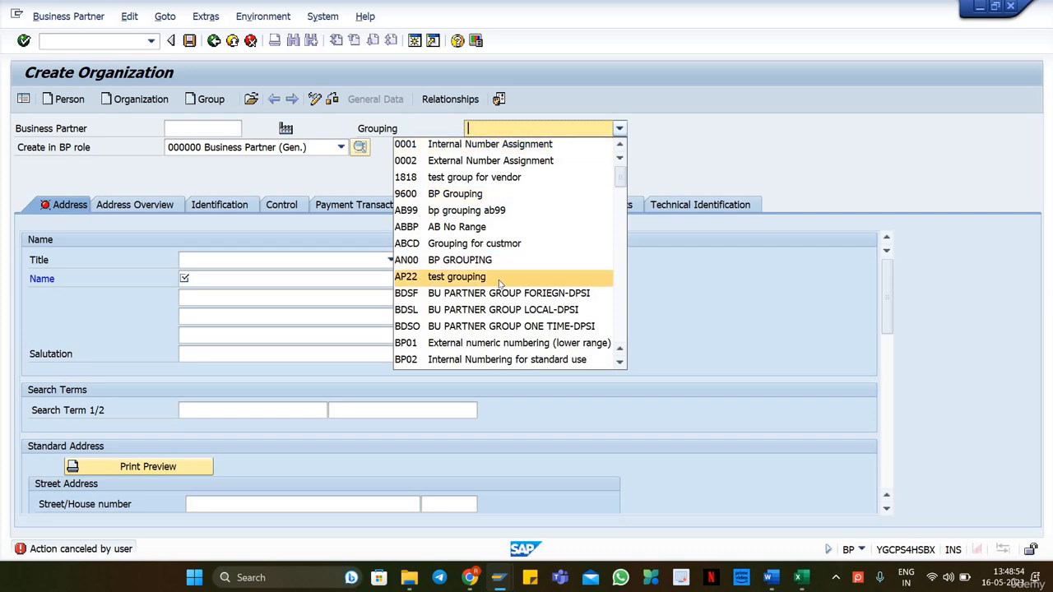
pyautogui.click(798, 578)
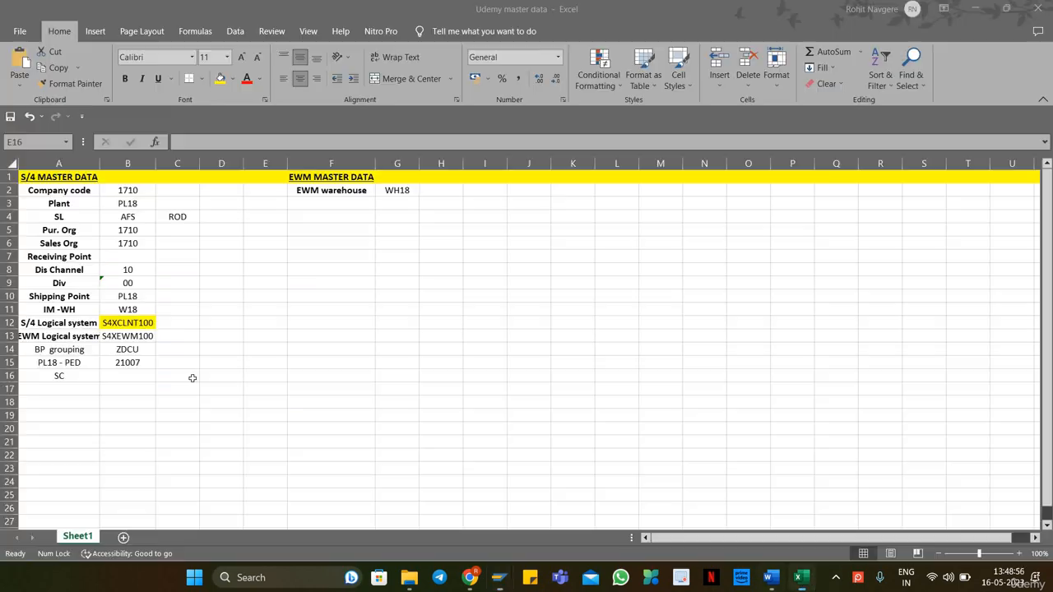
pyautogui.click(133, 349)
pyautogui.hotkey('ctrl', 'c')
pyautogui.hotkey('alt', 'Tab')
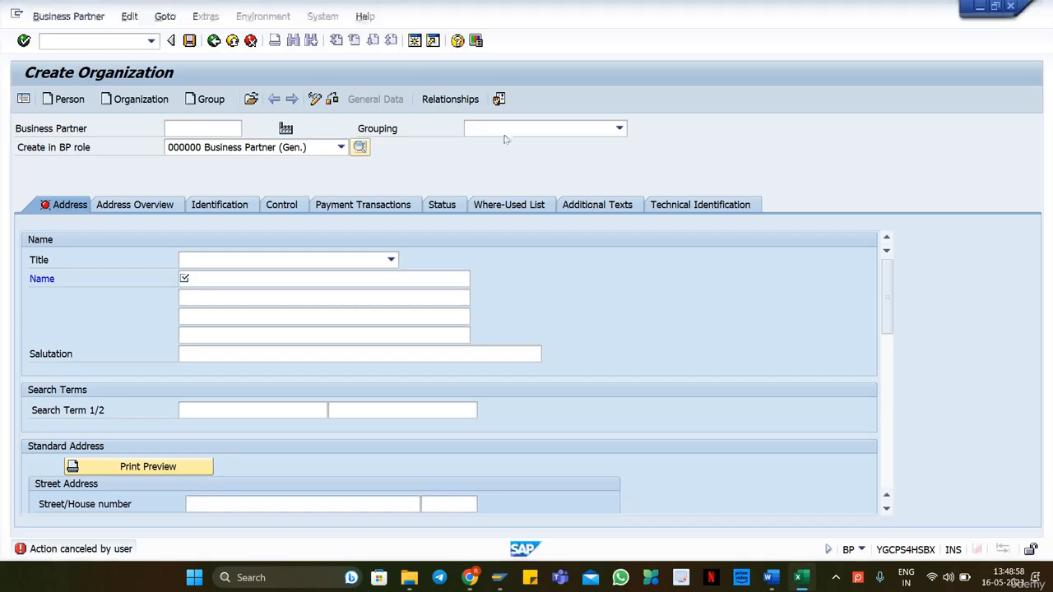
pyautogui.click(495, 132)
pyautogui.write('zd')
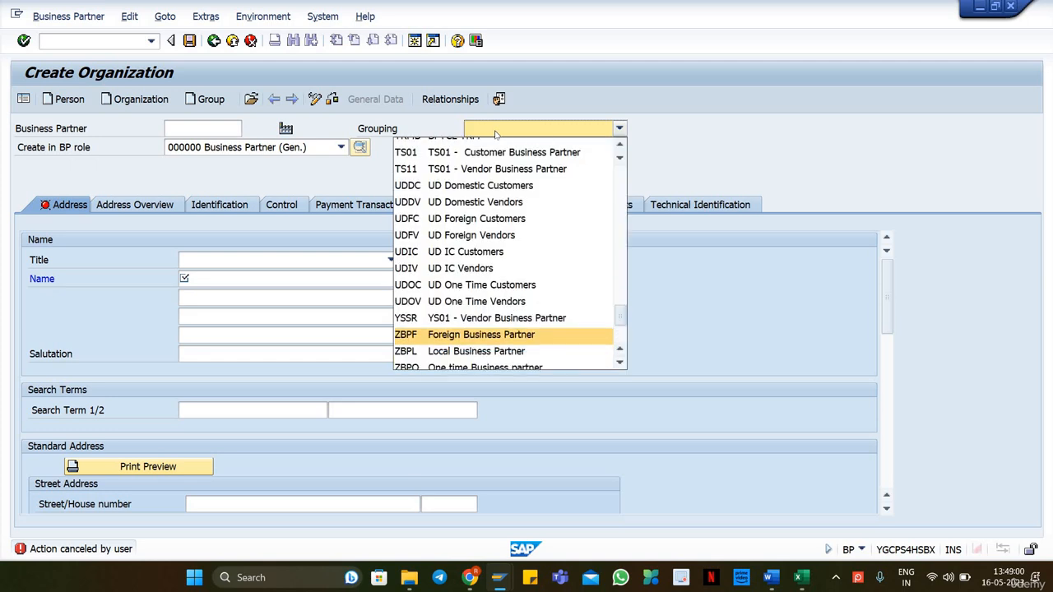
pyautogui.press('Return')
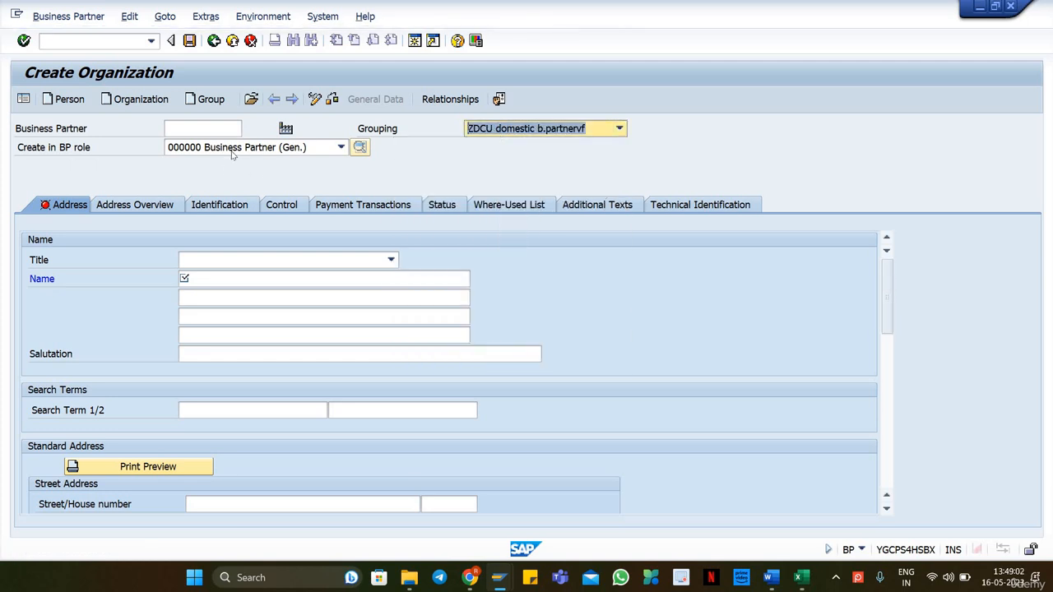
# Set the organization's title to 0003 Company and its name to PL18 - CUSTOMER-01.
pyautogui.click(265, 260)
pyautogui.click(240, 278)
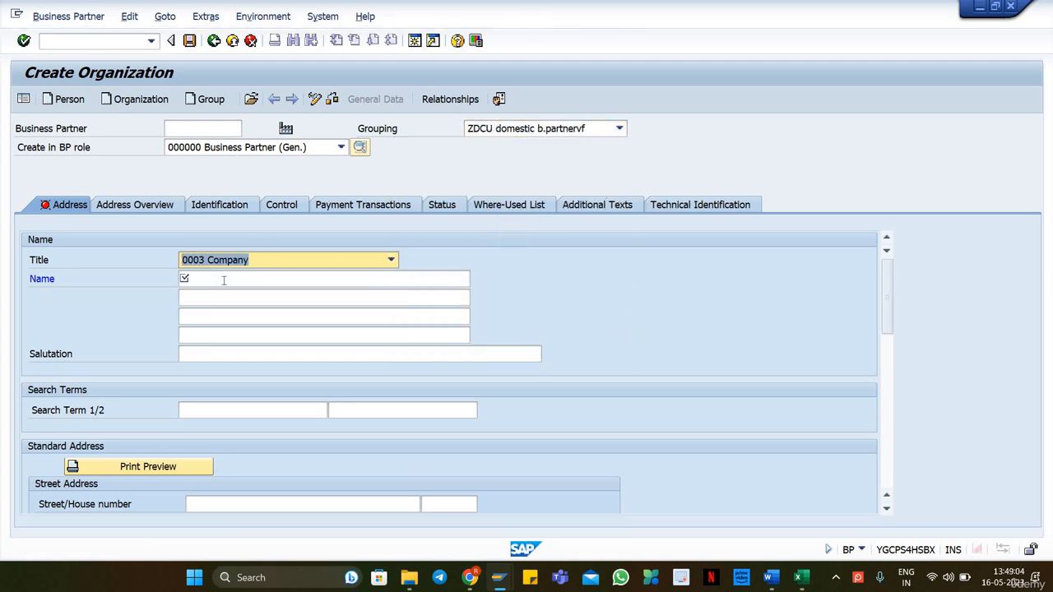
pyautogui.click(223, 281)
pyautogui.click(220, 297)
pyautogui.press('BackSpace')
pyautogui.press('BackSpace')
pyautogui.press('BackSpace')
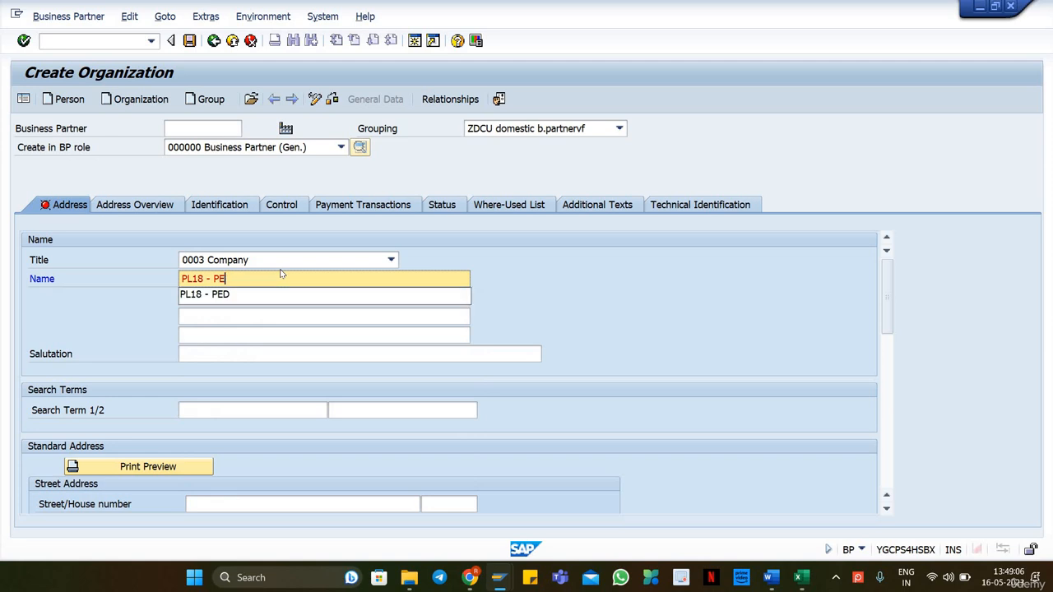
pyautogui.write('CUSTOMER-01')
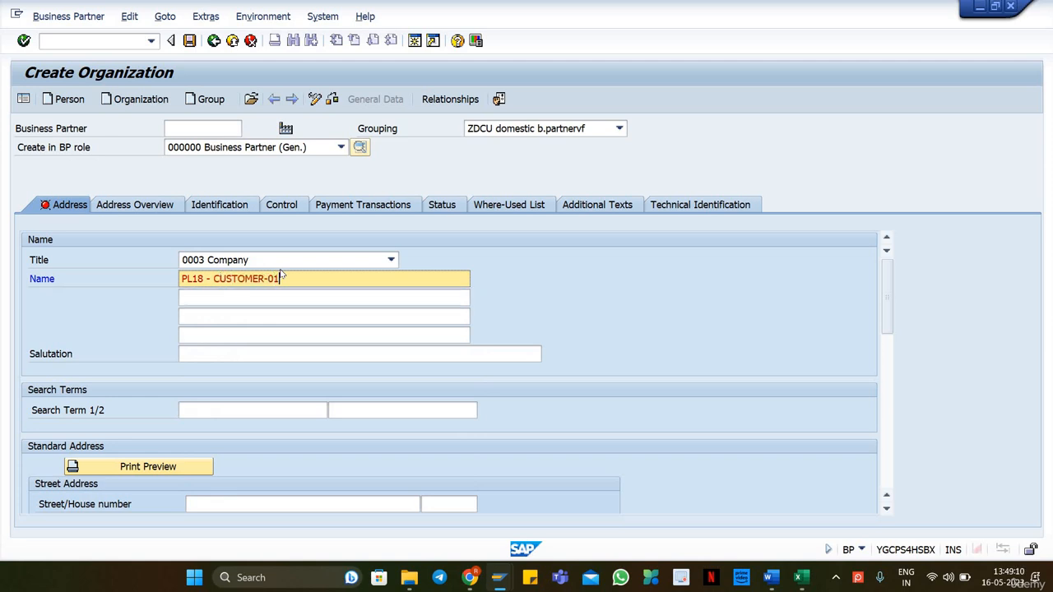
# Enter PL18 as both search terms of the business partner.
pyautogui.hotkey('ctrl', 'a')
pyautogui.hotkey('ctrl', 'c')
pyautogui.click(206, 410)
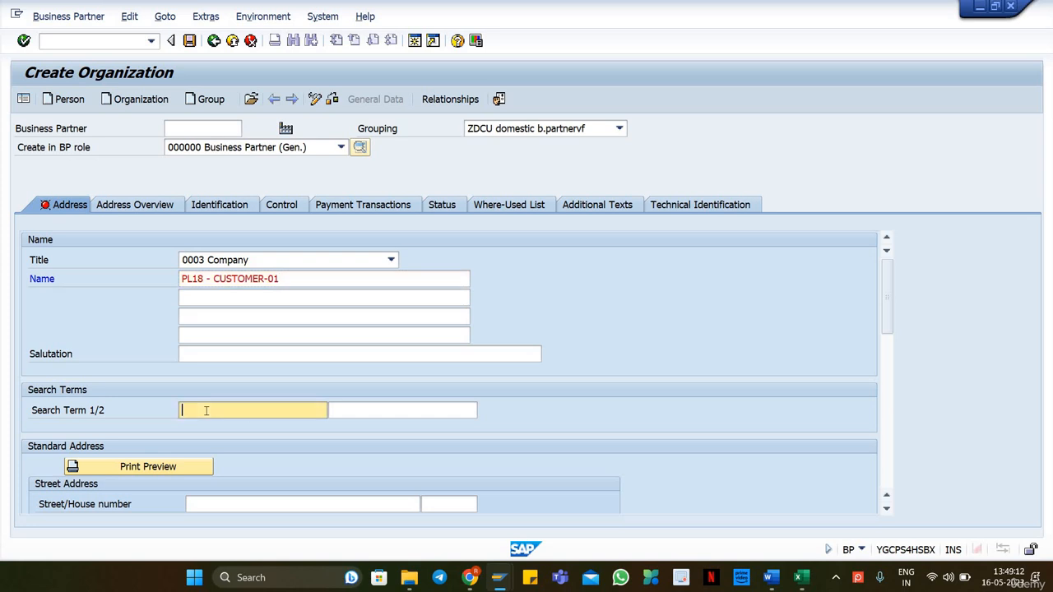
pyautogui.write('PL18')
pyautogui.click(351, 411)
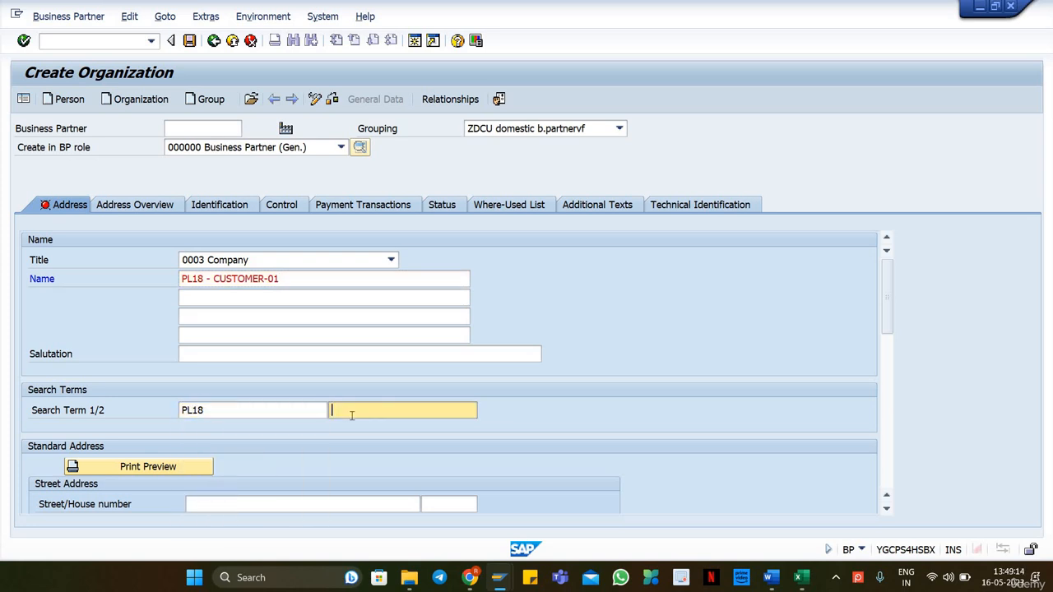
pyautogui.write('PL18')
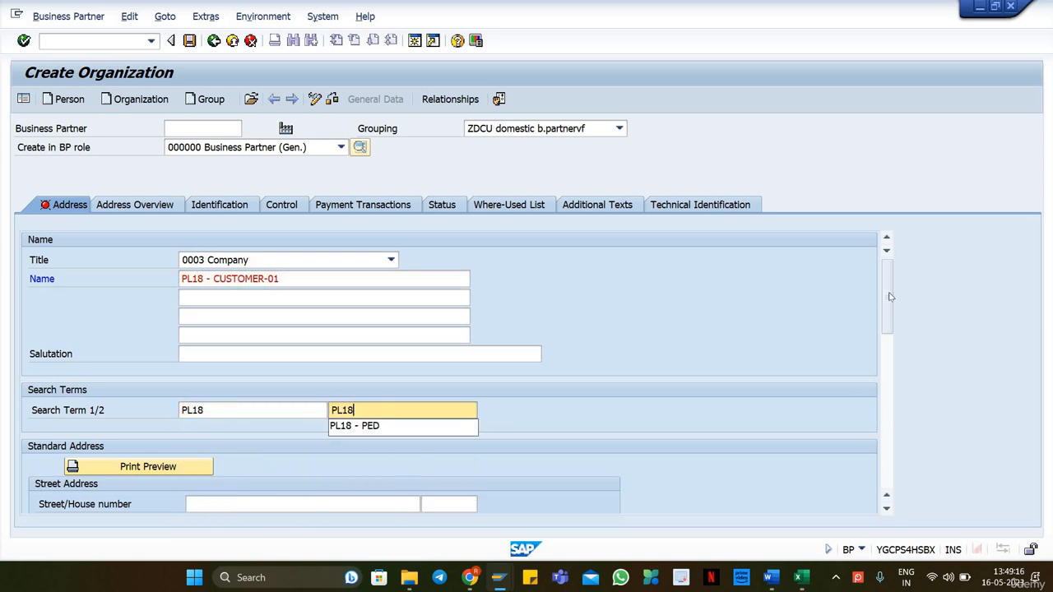
# Fill in the postal code and city of the standard address, with country de and region 01.
pyautogui.scroll(-3, 889, 301)
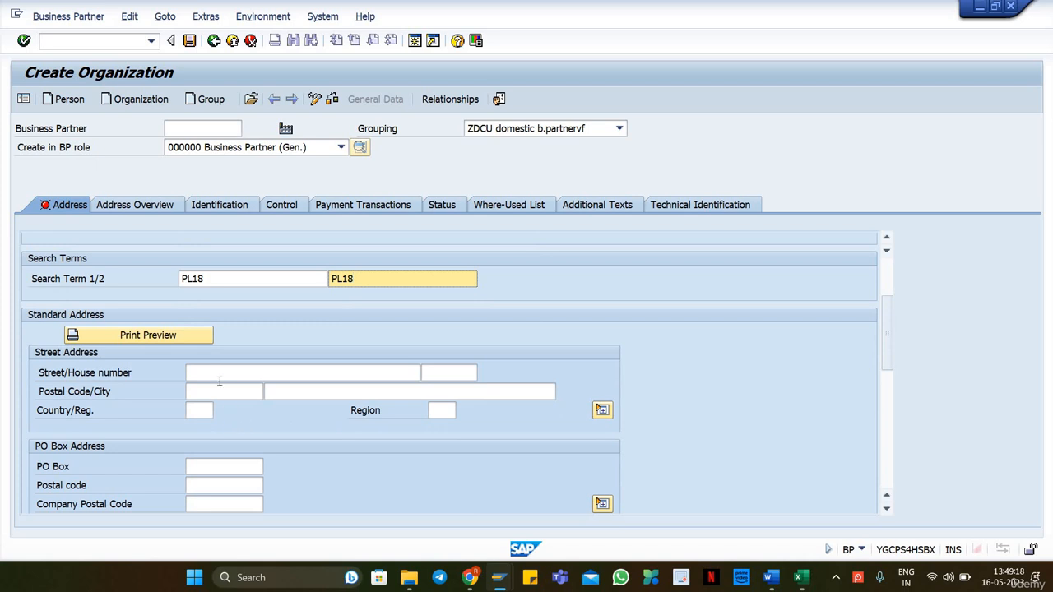
pyautogui.click(219, 381)
pyautogui.click(223, 393)
pyautogui.click(222, 406)
pyautogui.click(314, 393)
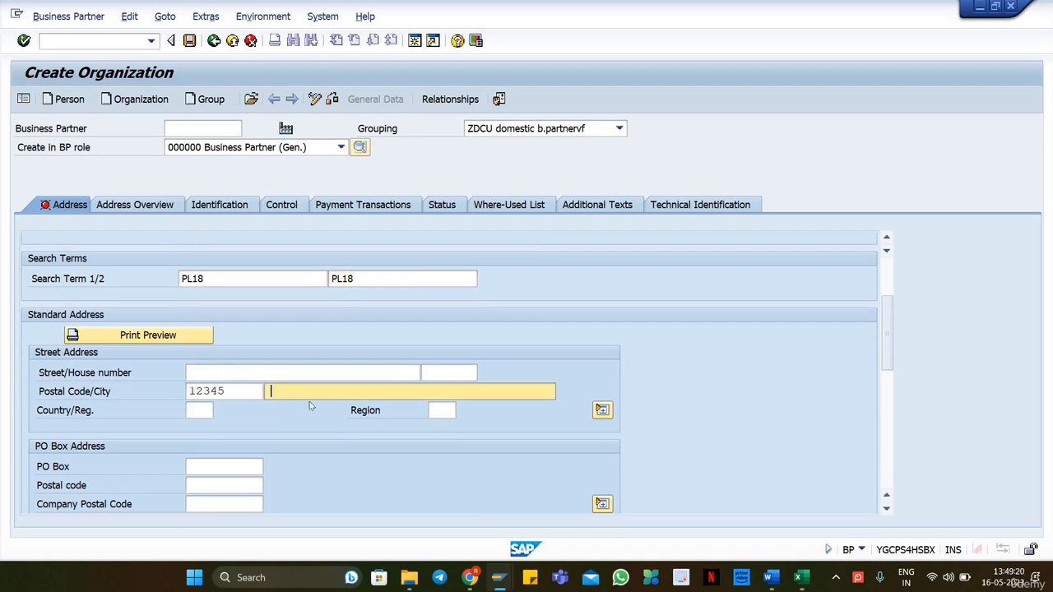
pyautogui.click(311, 405)
pyautogui.click(196, 412)
pyautogui.click(200, 426)
pyautogui.click(440, 413)
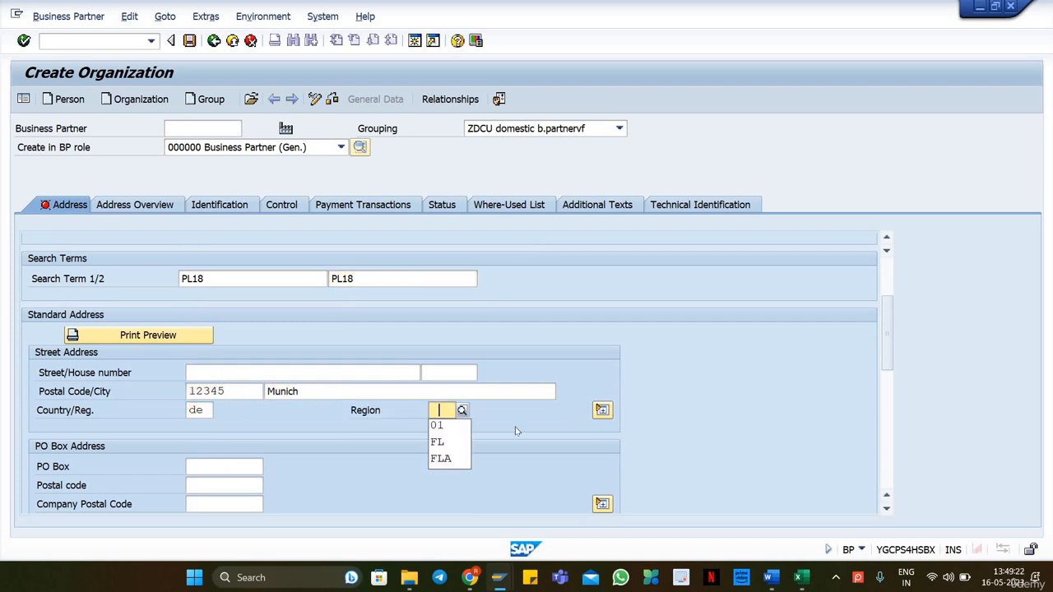
pyautogui.press('Return')
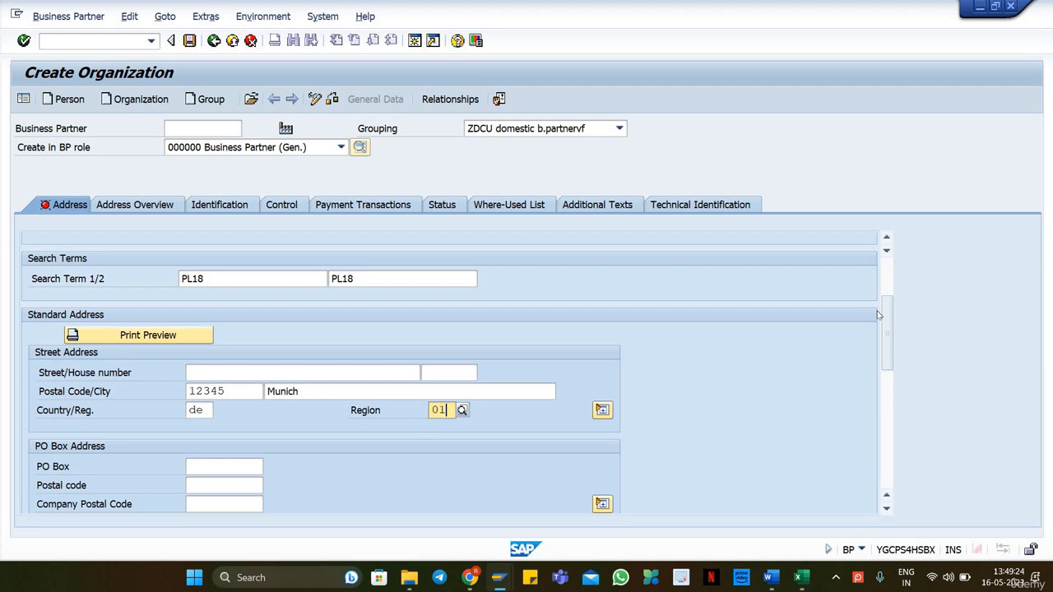
# Set the communication language to EN English and save the business partner.
pyautogui.click(890, 394)
pyautogui.click(282, 296)
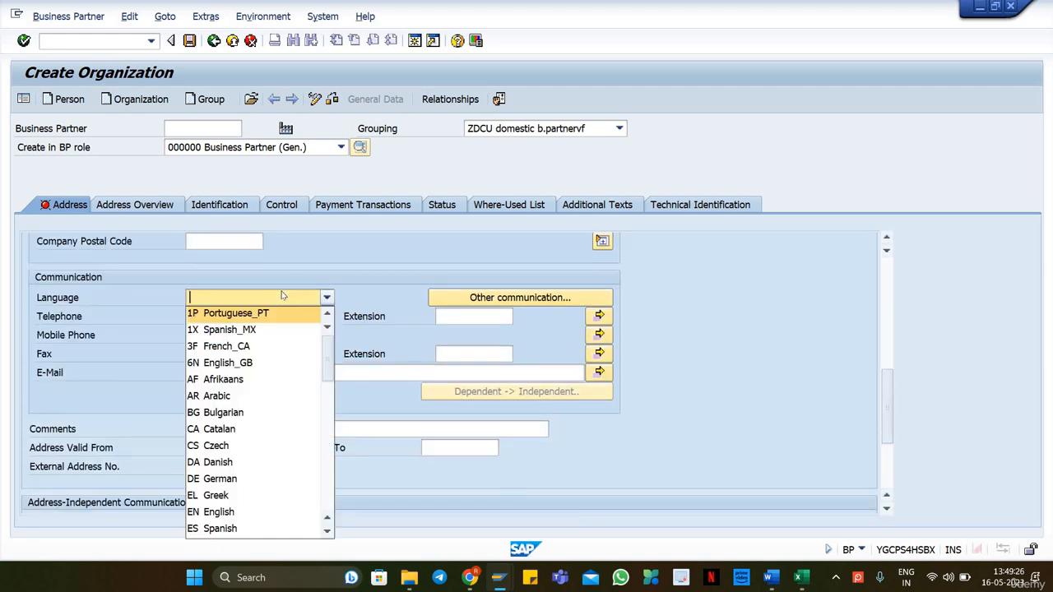
pyautogui.write('en')
pyautogui.press('Return')
pyautogui.press('Return')
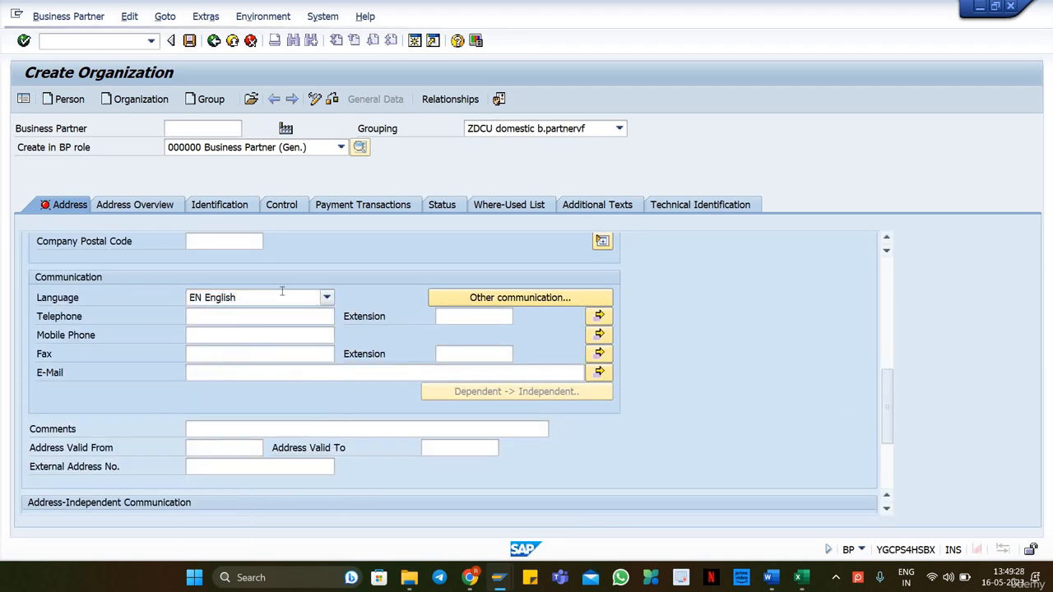
pyautogui.click(889, 350)
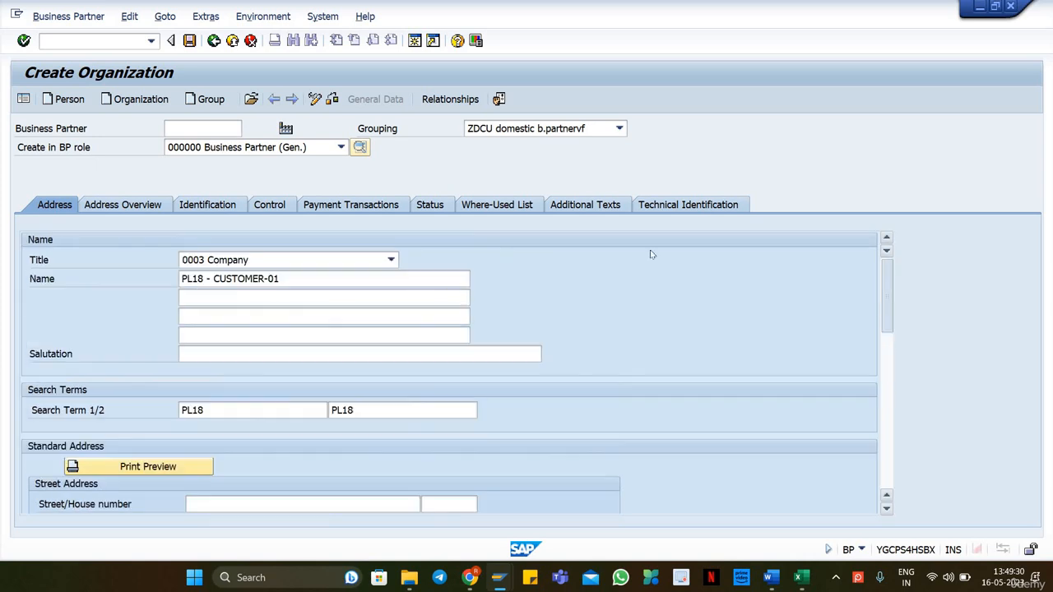
pyautogui.hotkey('ctrl', 's')
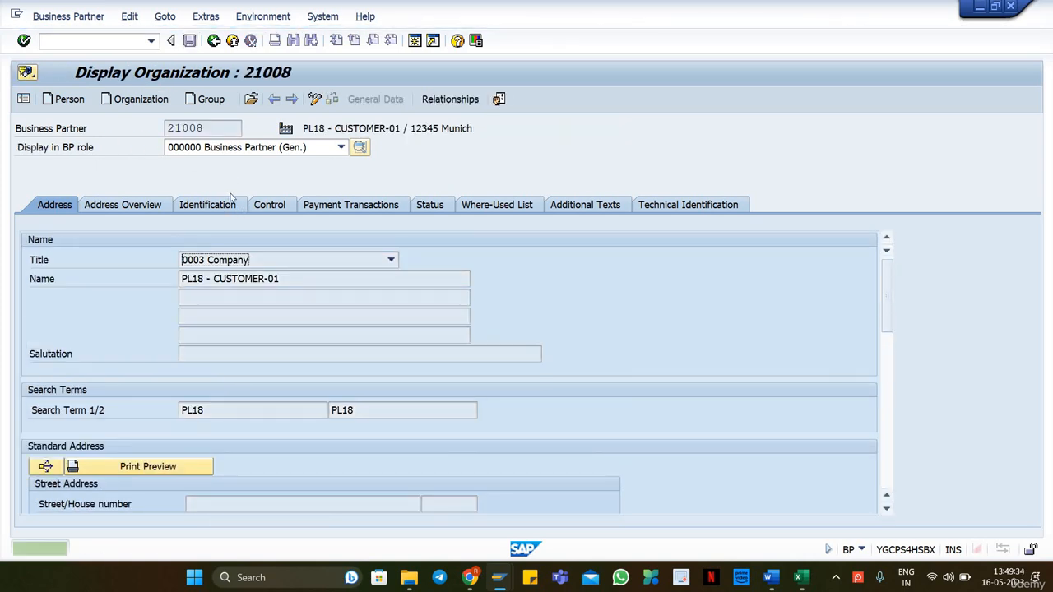
# Select the new business partner number in the creation message's details and switch to the Excel master data sheet.
pyautogui.doubleClick(150, 544)
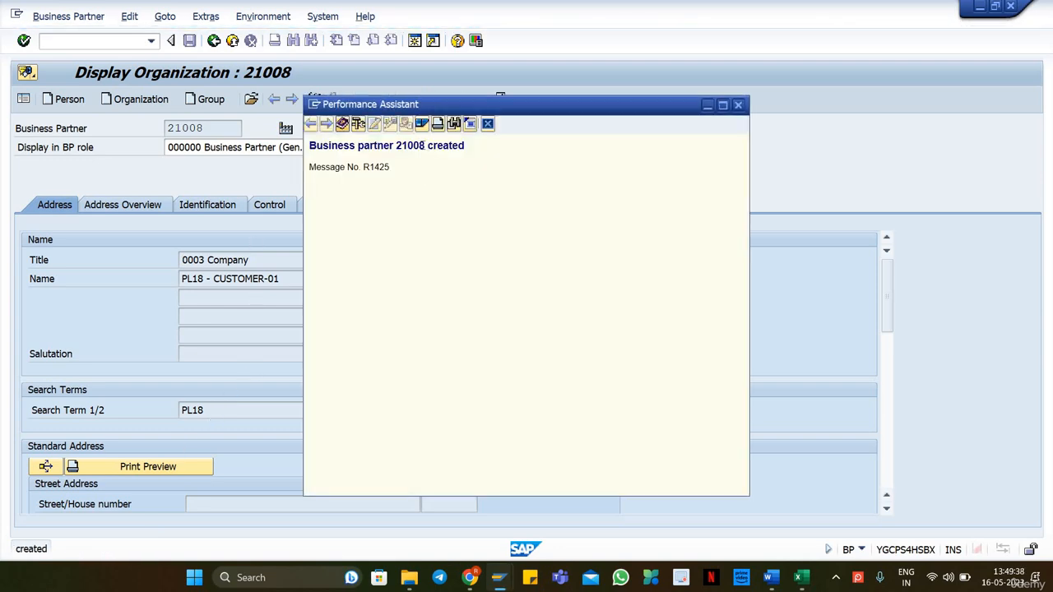
pyautogui.doubleClick(417, 145)
pyautogui.hotkey('alt', 'Tab')
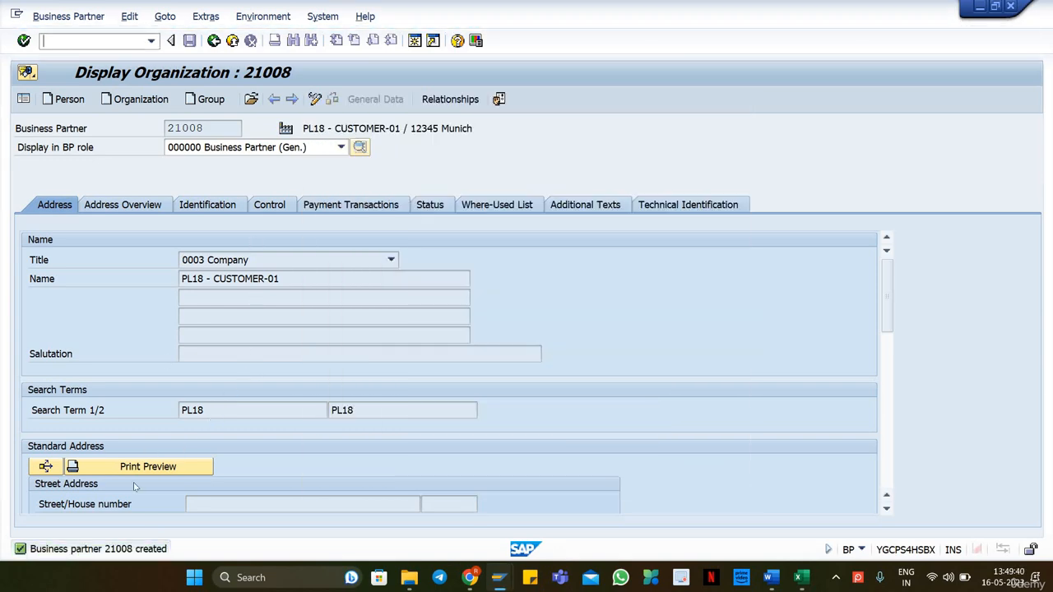
pyautogui.hotkey('alt', 'Tab')
pyautogui.press('Tab')
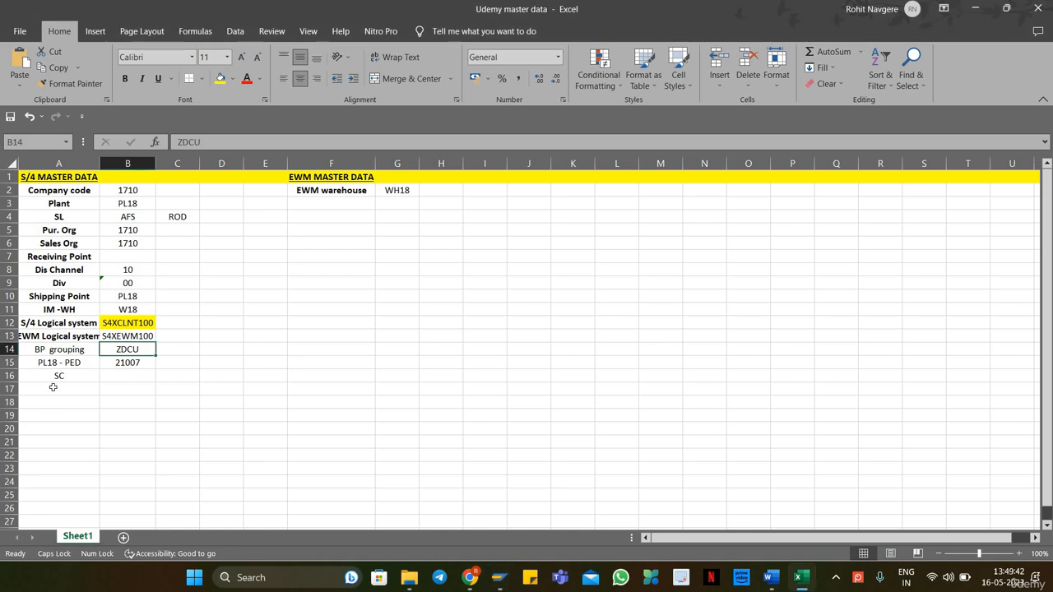
# Change the label in cell A16 to SCU and enter SCU-PL18 in cell B16.
pyautogui.click(88, 385)
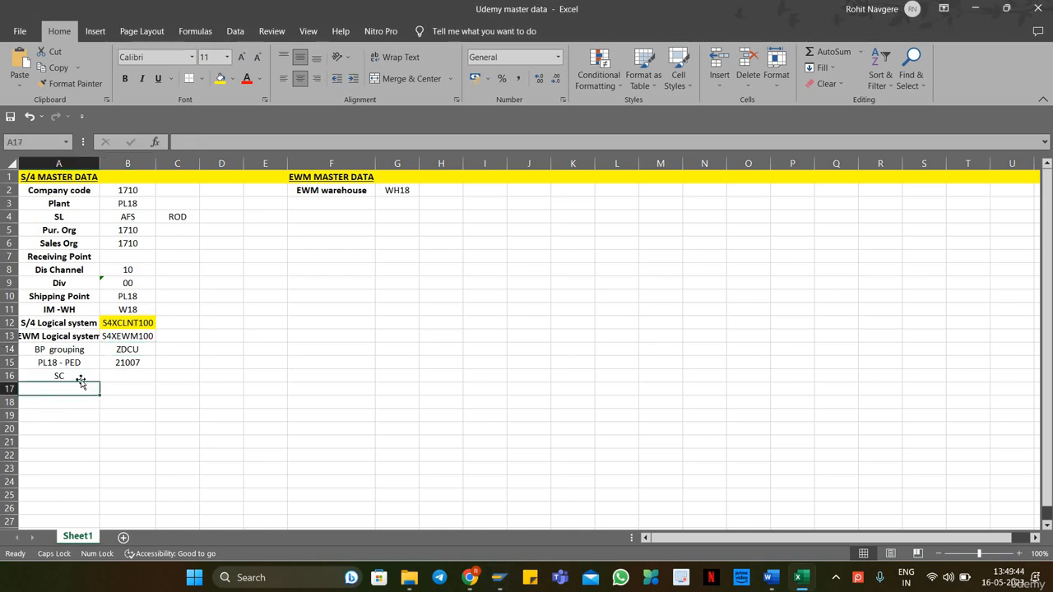
pyautogui.doubleClick(76, 376)
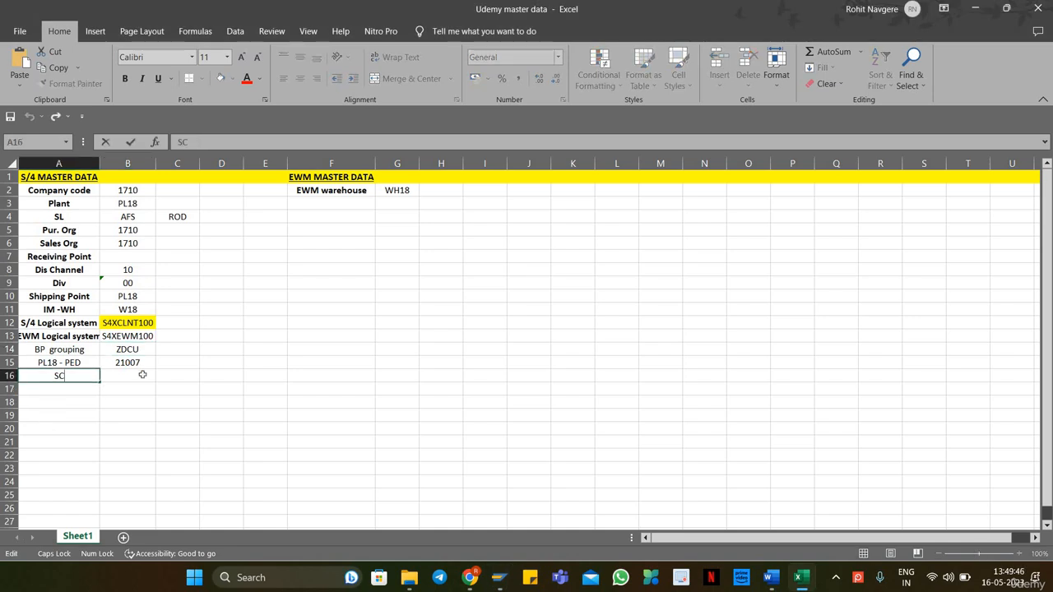
pyautogui.write('U')
pyautogui.press('Return')
pyautogui.click(143, 374)
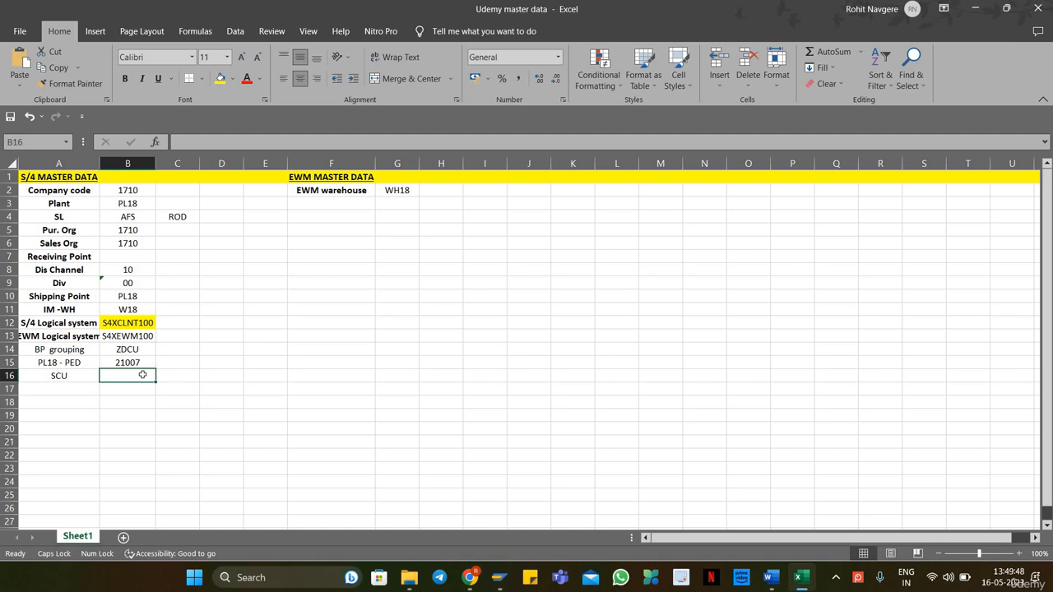
pyautogui.write('SCU-')
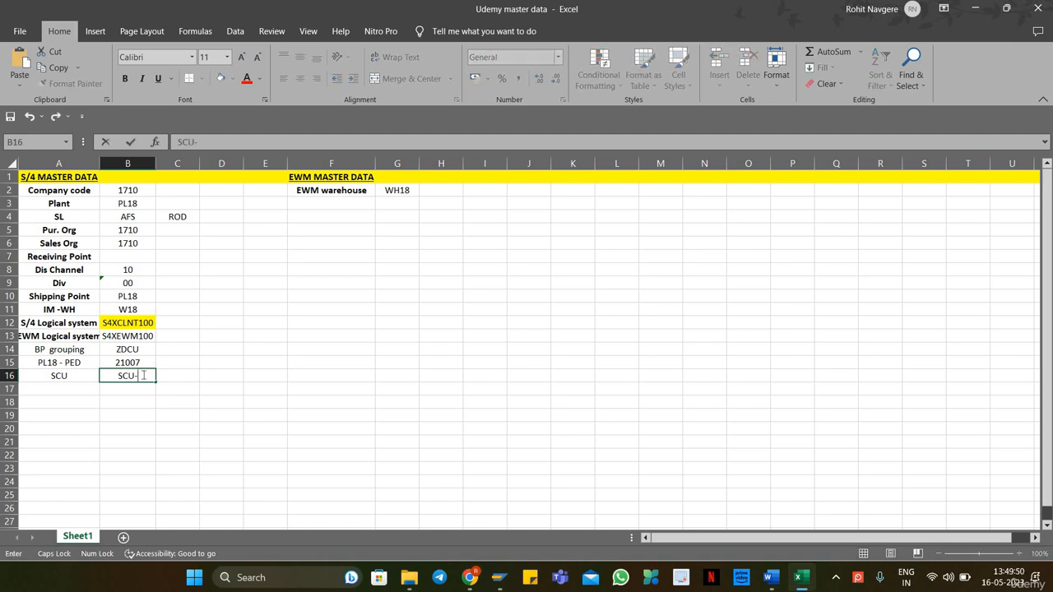
pyautogui.write('PL18')
pyautogui.press('Return')
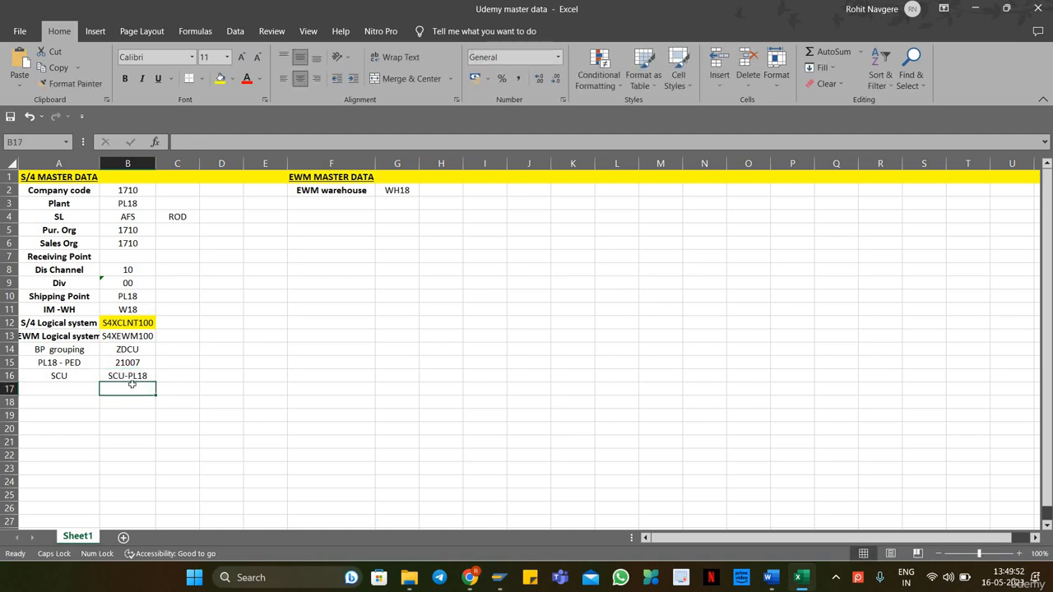
# Paste the copied business partner number into cell B17 and label it Cus1 BP in cell A17.
pyautogui.rightClick(132, 391)
pyautogui.click(176, 130)
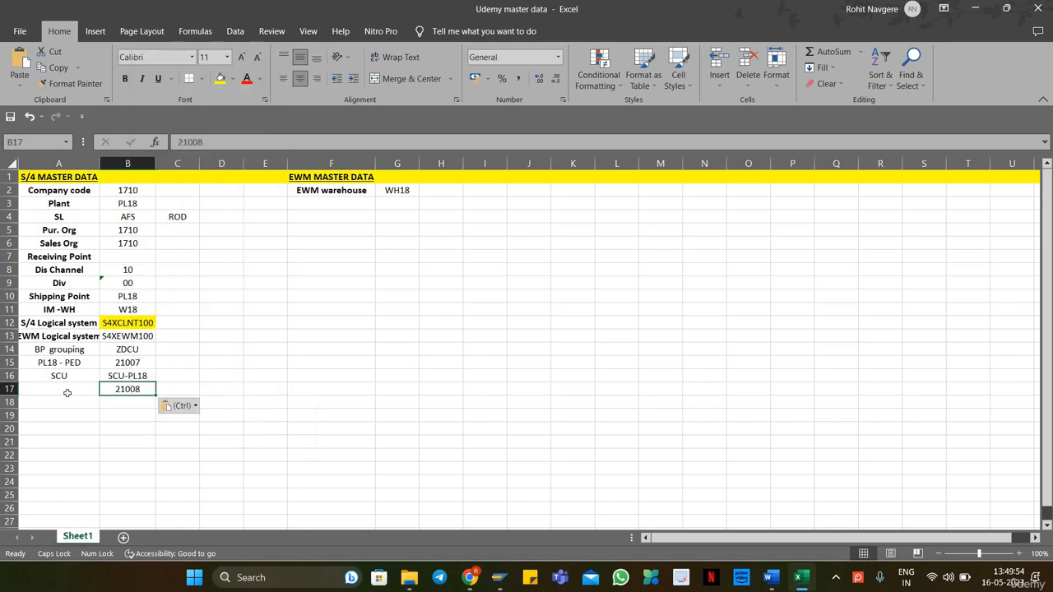
pyautogui.click(65, 386)
pyautogui.press('capslock')
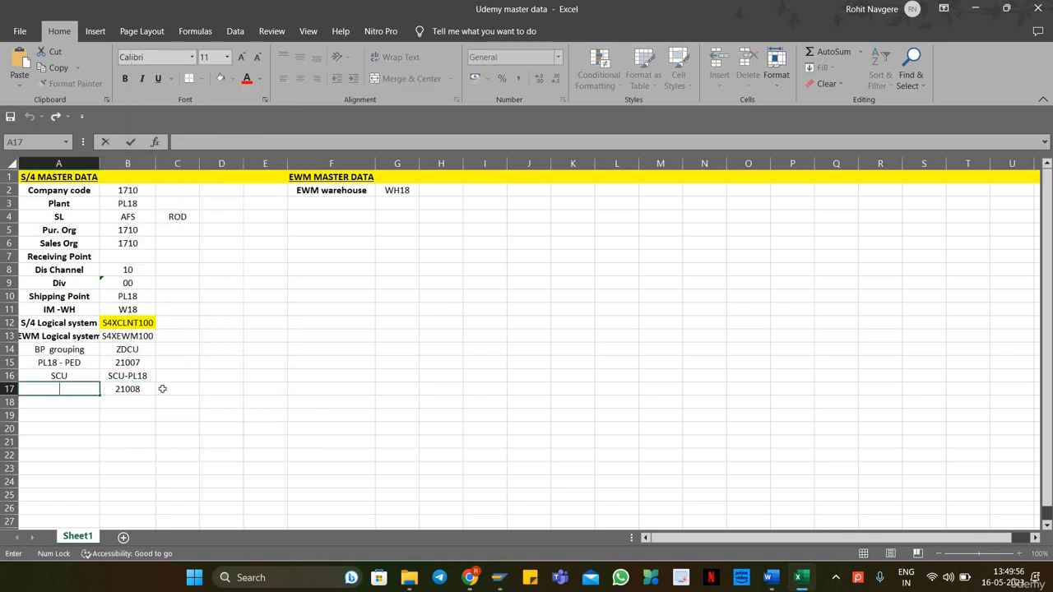
pyautogui.write('Cus1 BP')
pyautogui.press('Return')
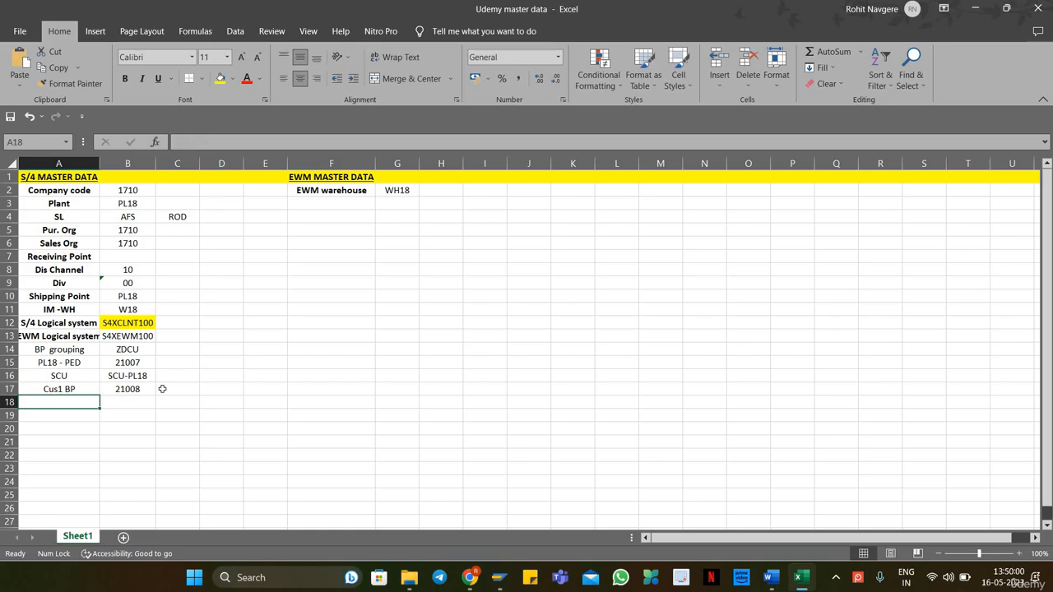
# Switch back to SAP, put the business partner in change mode and add the role FLCU00 Customer (Fin.Accounting).
pyautogui.hotkey('alt', 'Tab')
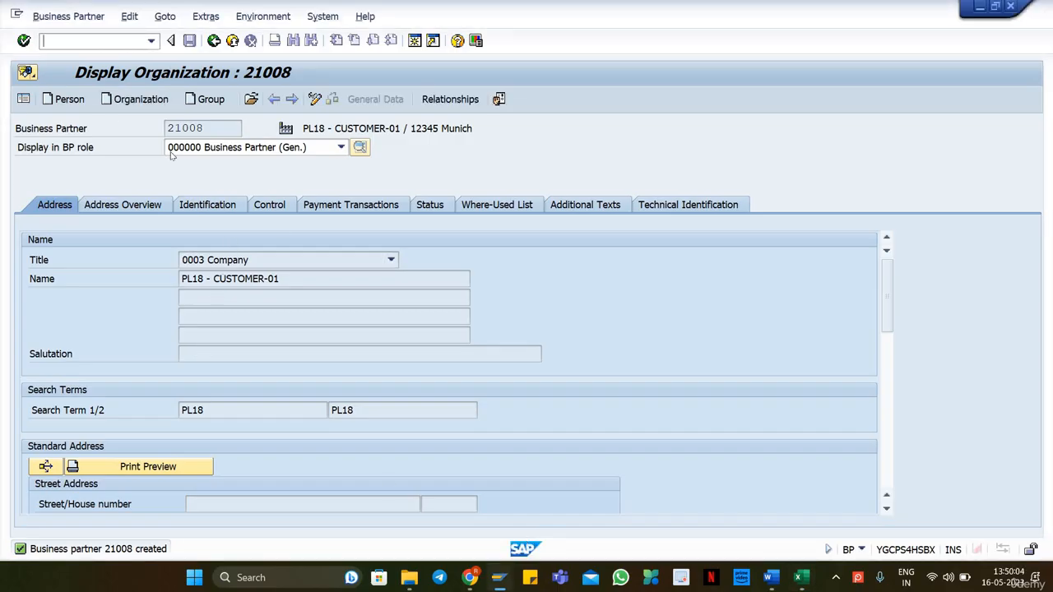
pyautogui.click(314, 100)
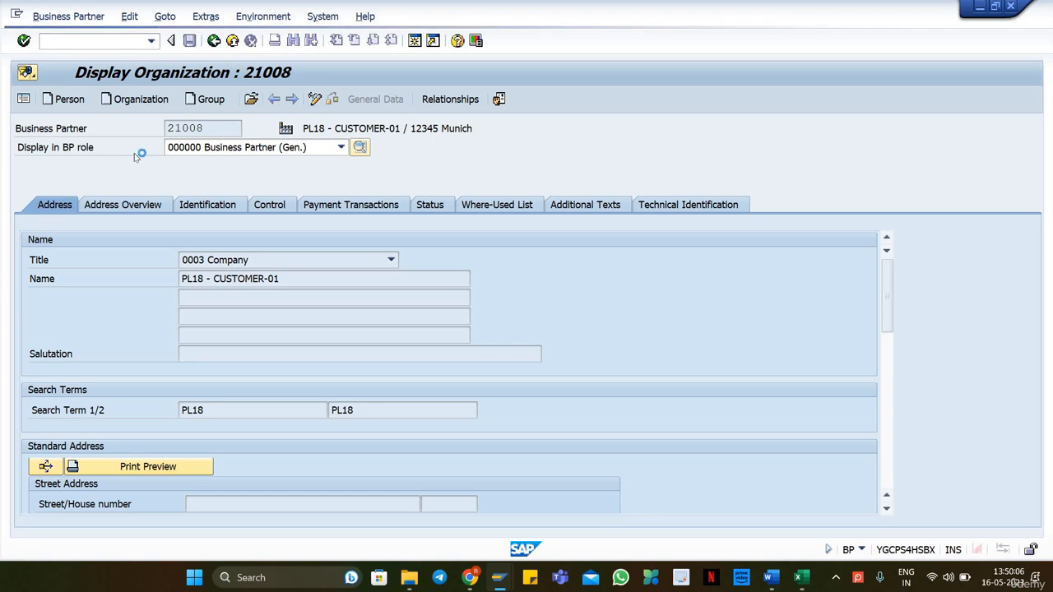
pyautogui.click(255, 148)
pyautogui.press('f')
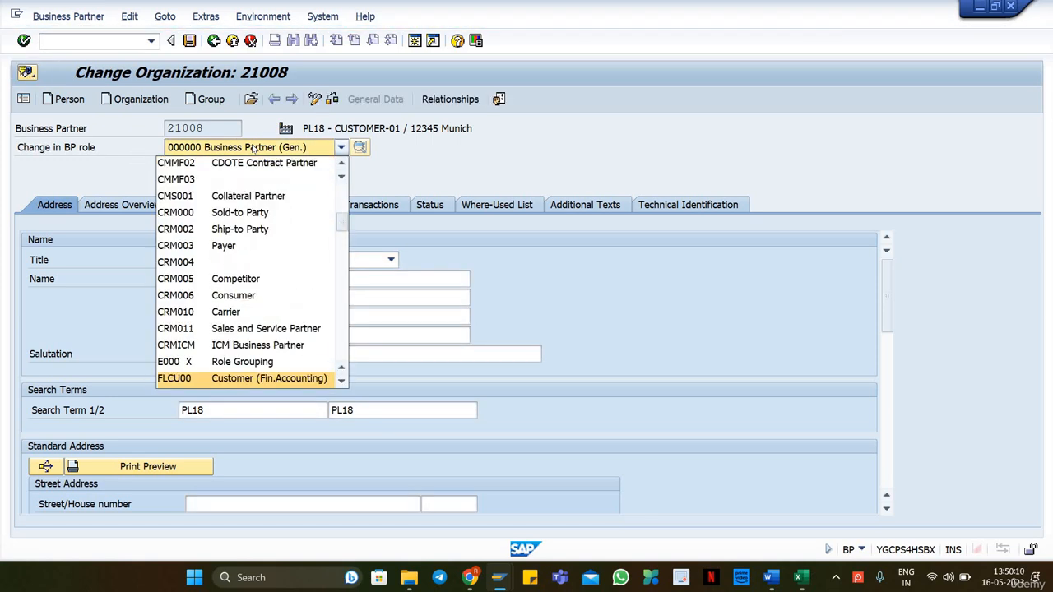
pyautogui.press('Return')
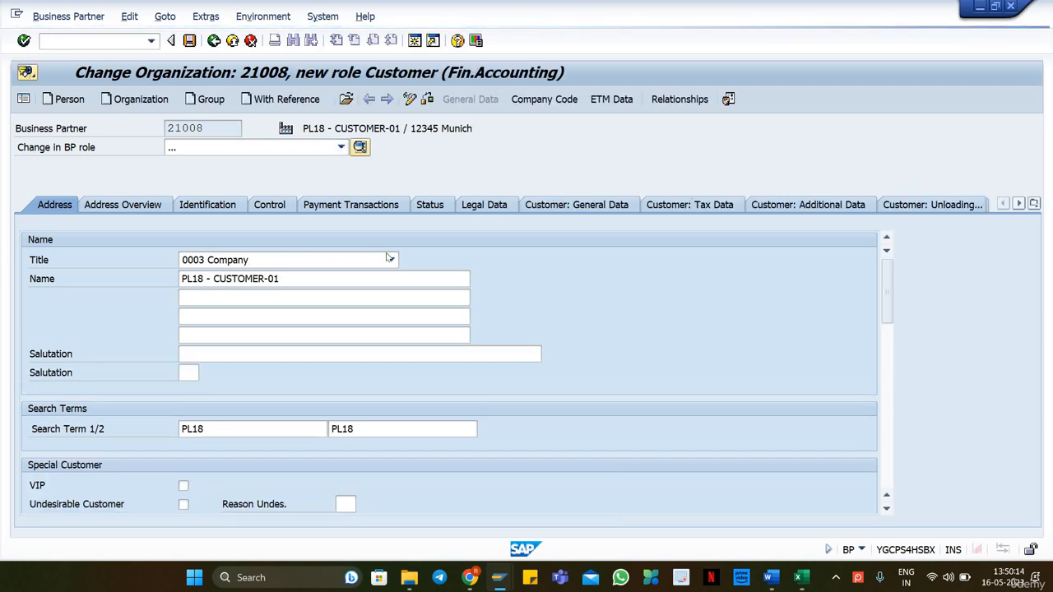
# Open the company code data and enter company code 1710, copied from cell B2 of the Excel master data sheet.
pyautogui.click(560, 101)
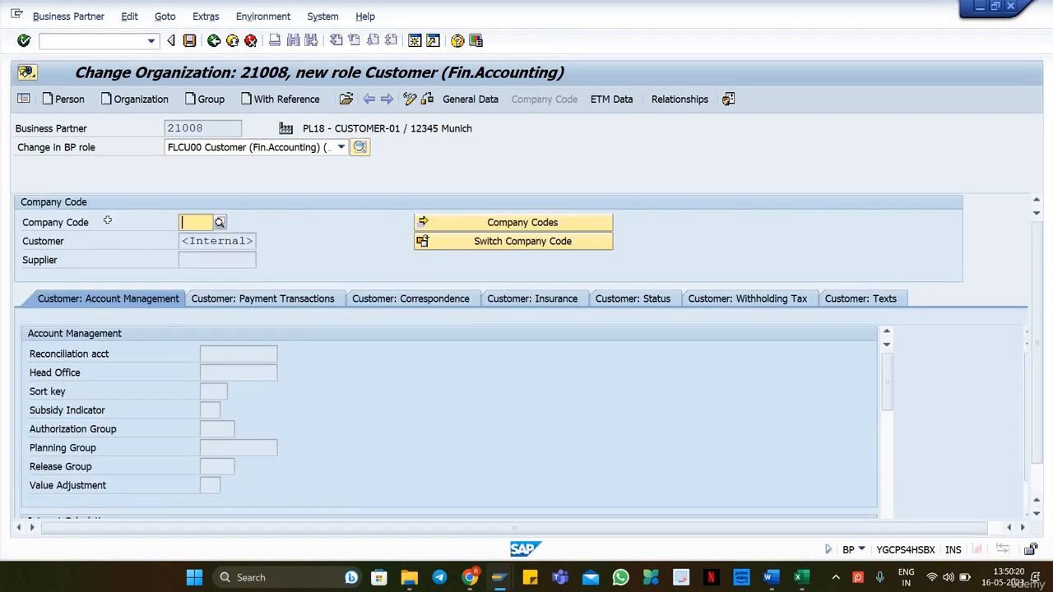
pyautogui.hotkey('alt', 'Tab')
pyautogui.click(129, 190)
pyautogui.hotkey('ctrl', 'c')
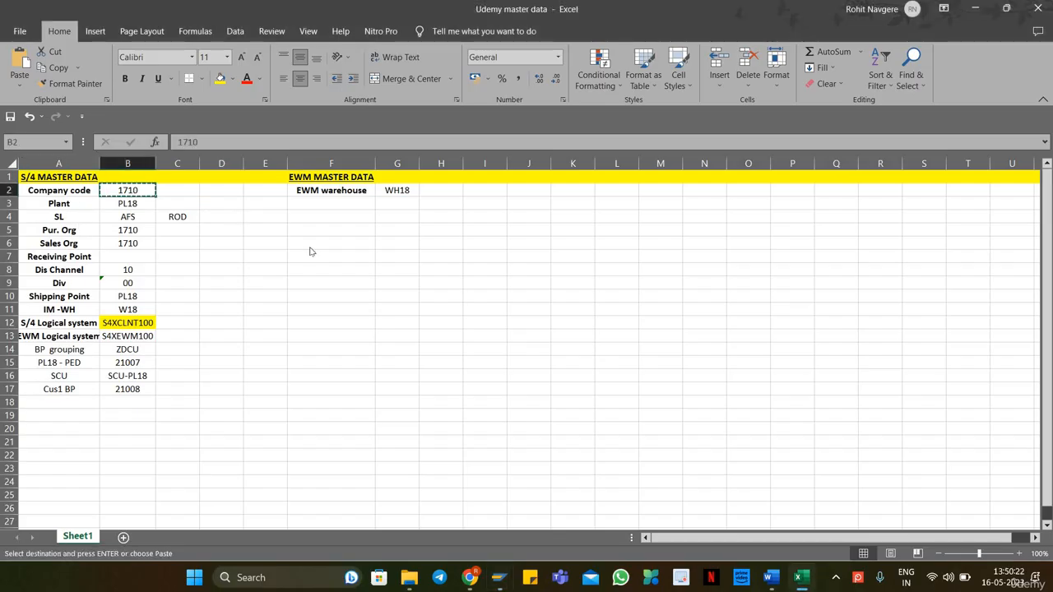
pyautogui.hotkey('alt', 'Tab')
pyautogui.press('Return')
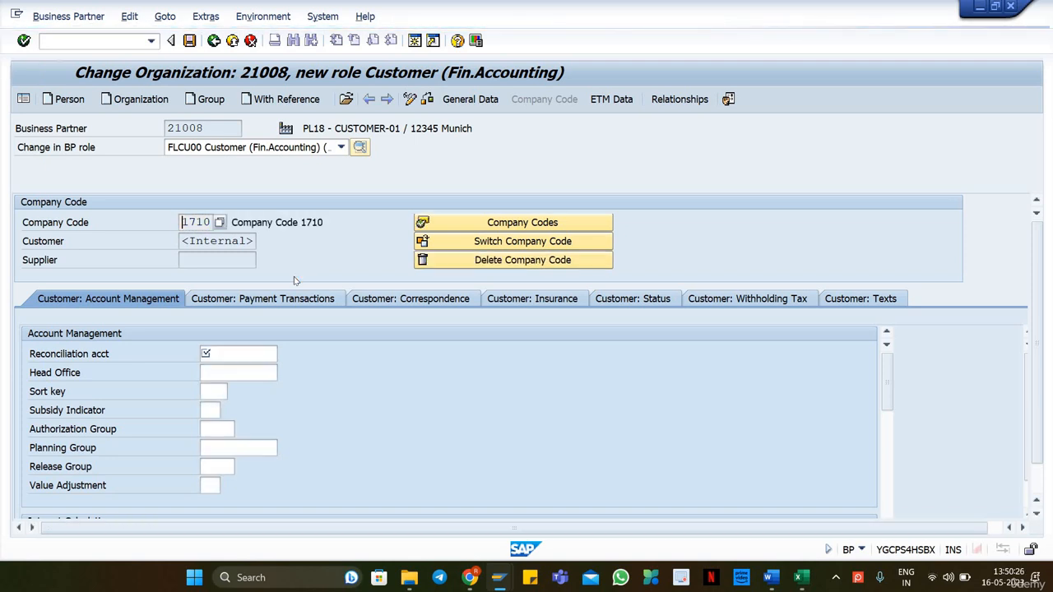
# Try to set the reconciliation account to 140000.
pyautogui.click(231, 353)
pyautogui.click(230, 371)
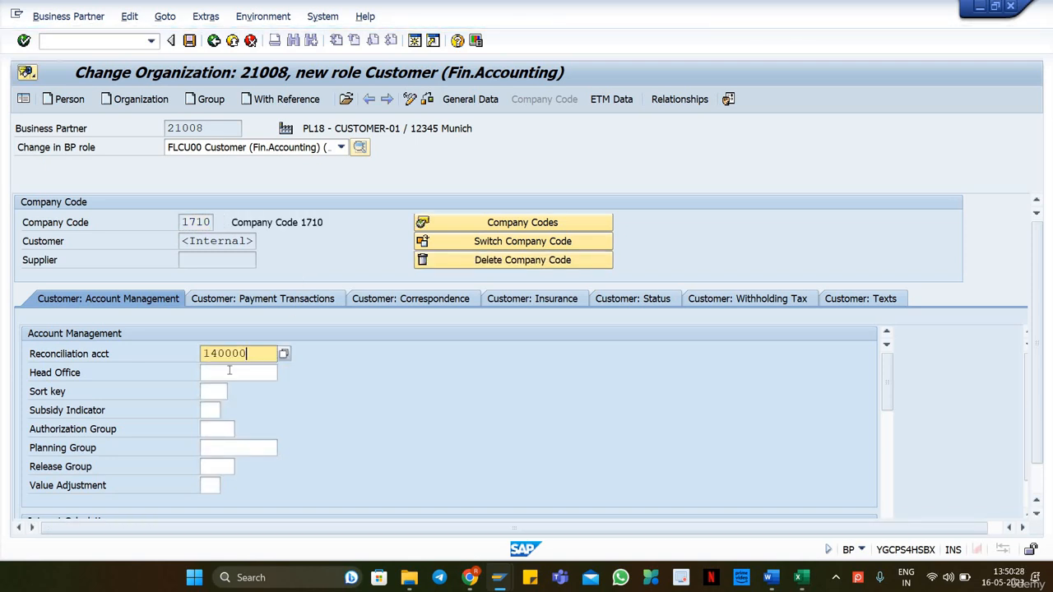
pyautogui.press('Return')
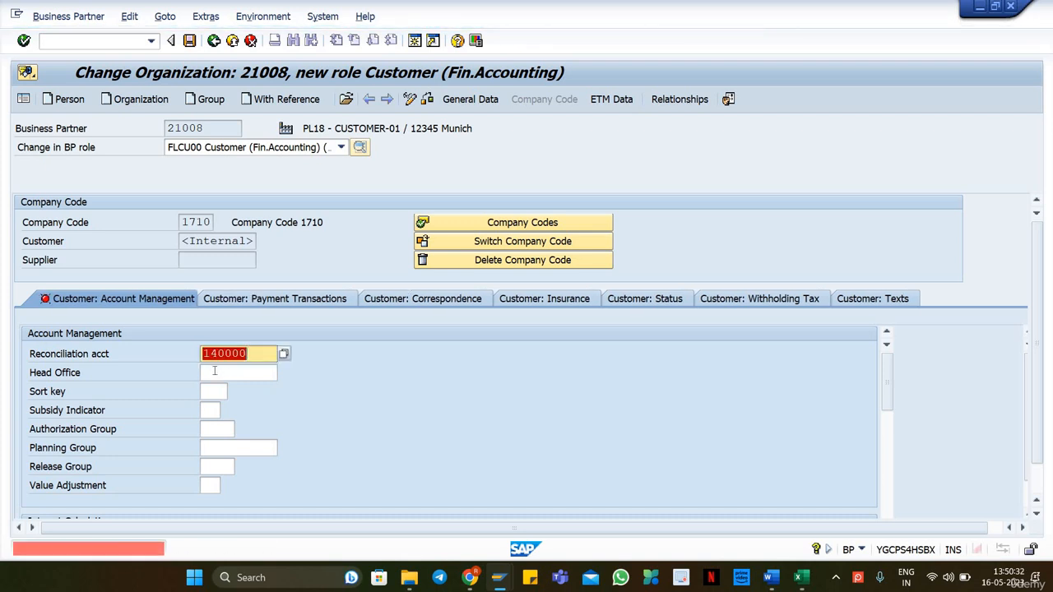
# Set the reconciliation account to 12100100 and save the business partner, answering No to the warning.
pyautogui.press('BackSpace')
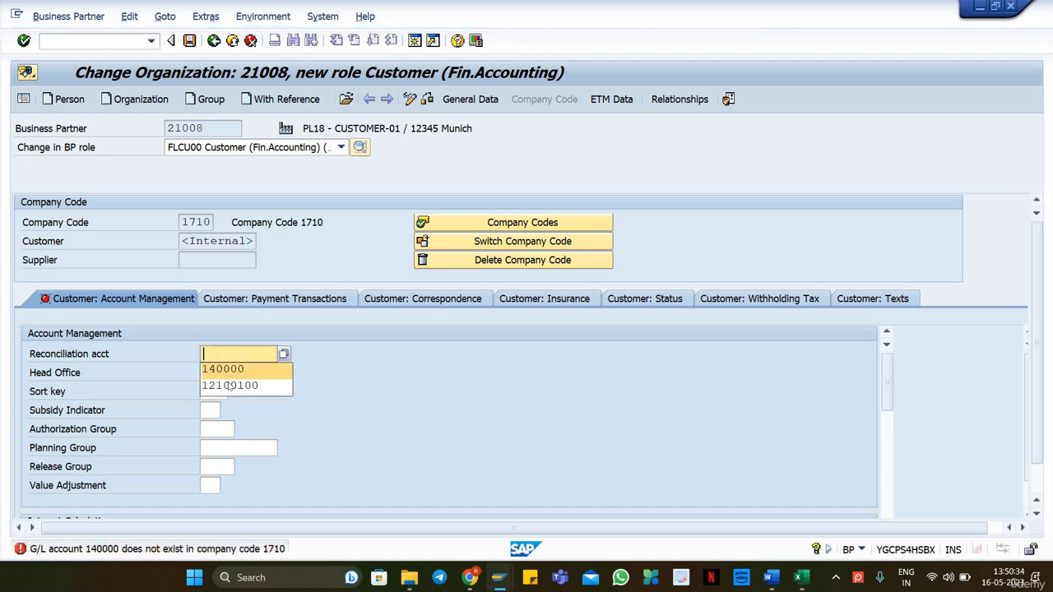
pyautogui.click(232, 394)
pyautogui.press('Return')
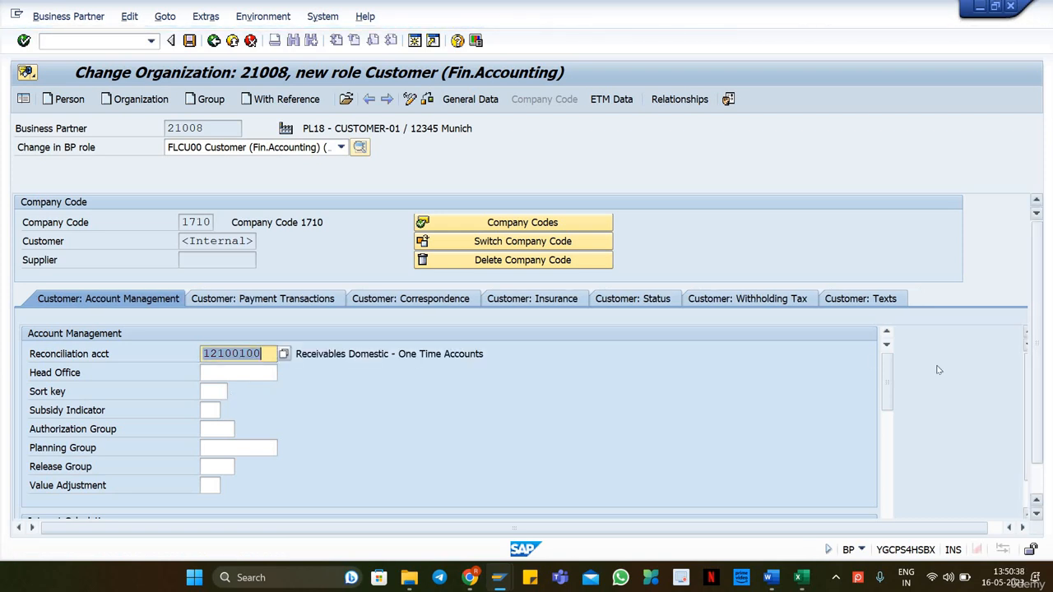
pyautogui.scroll(-3, 890, 428)
pyautogui.scroll(-4, 890, 429)
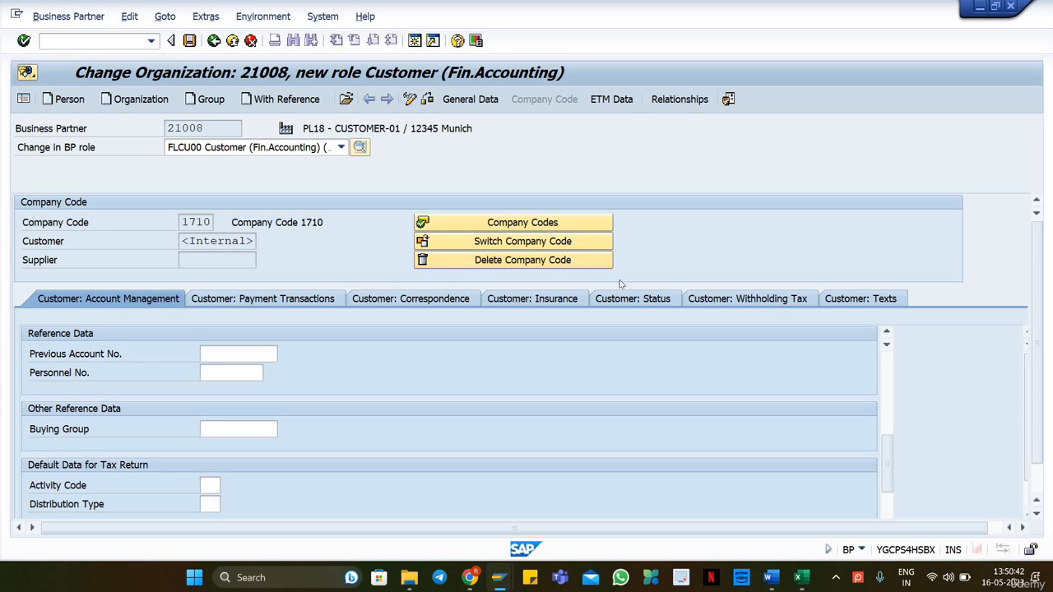
pyautogui.click(189, 41)
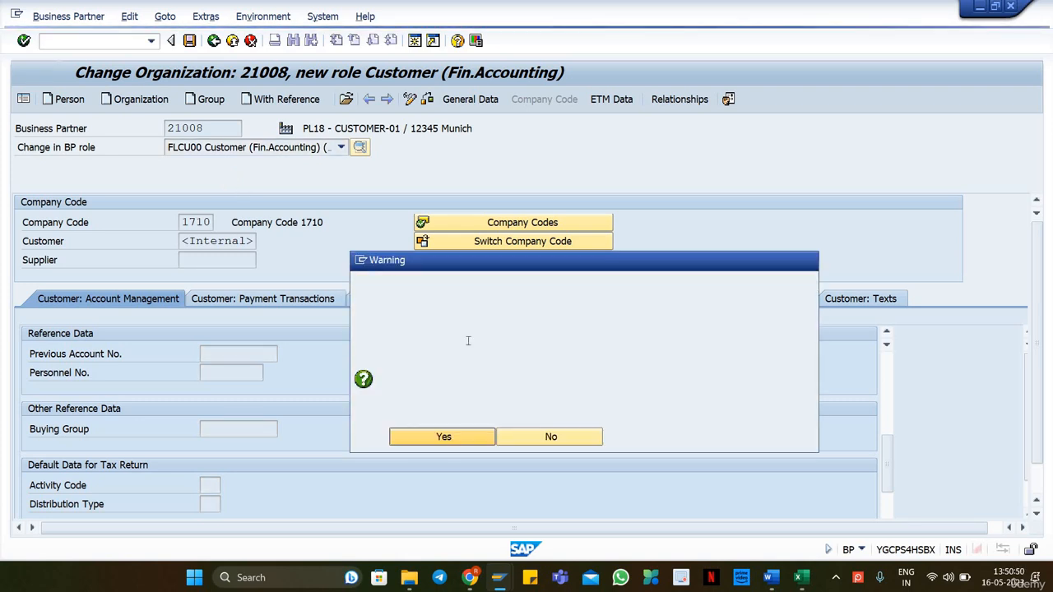
pyautogui.click(562, 442)
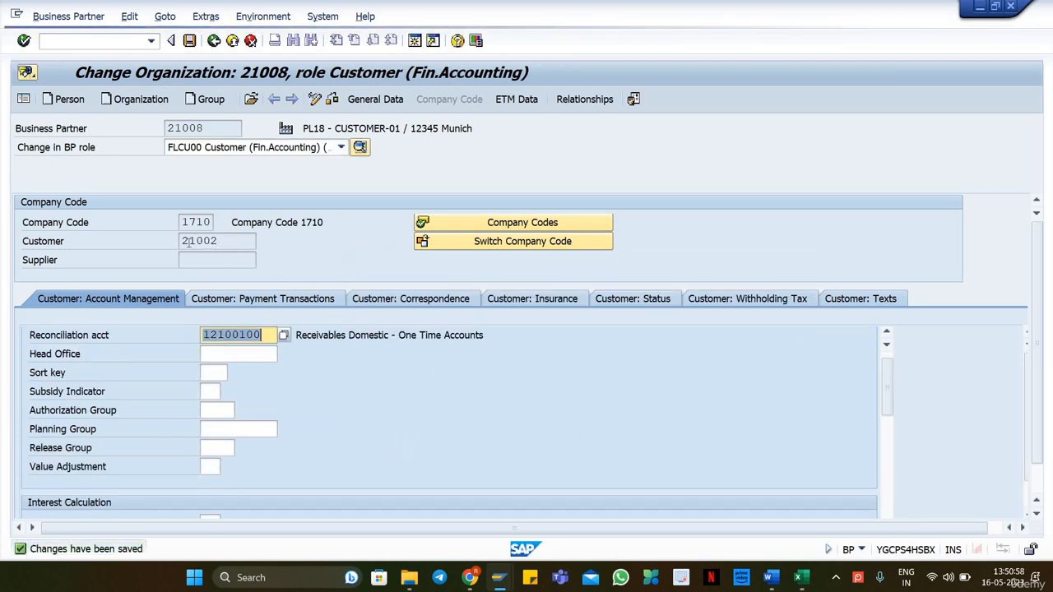
# Compare the business partner number with the customer number assigned in the company code data.
pyautogui.click(174, 128)
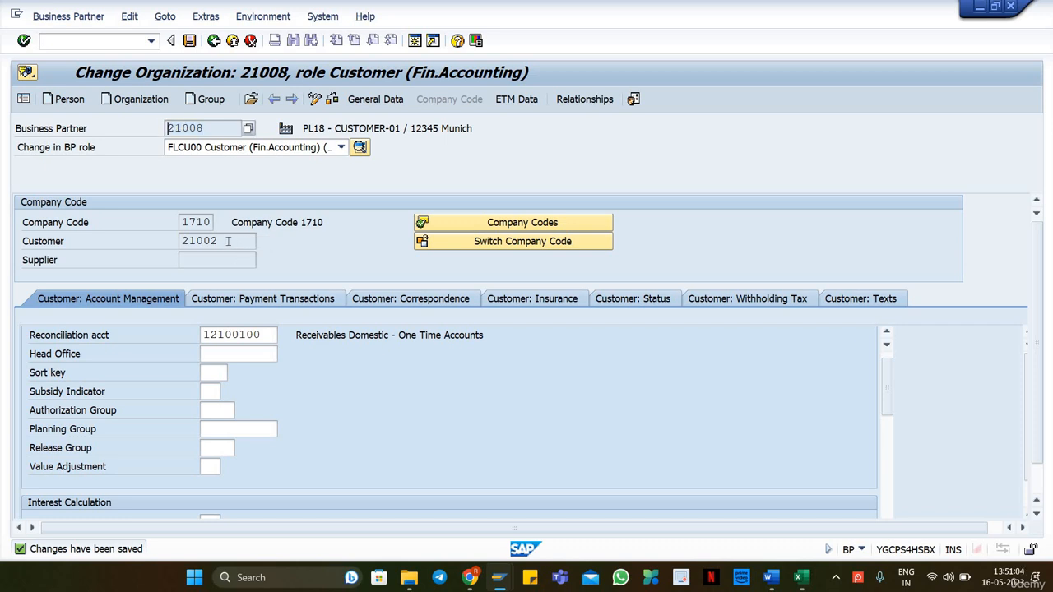
pyautogui.click(208, 243)
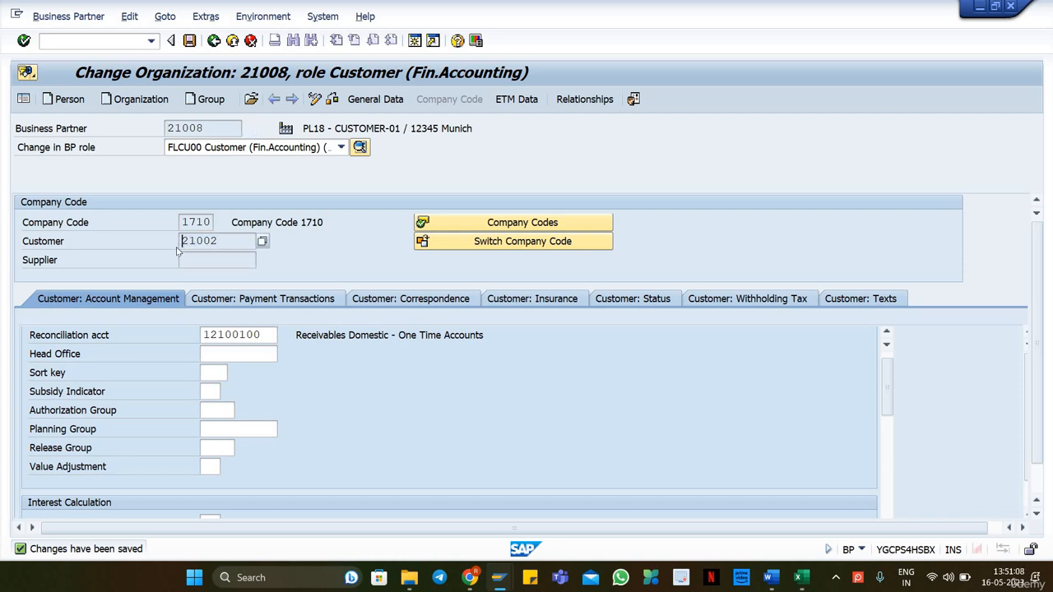
pyautogui.moveTo(208, 128); pyautogui.dragTo(188, 128)
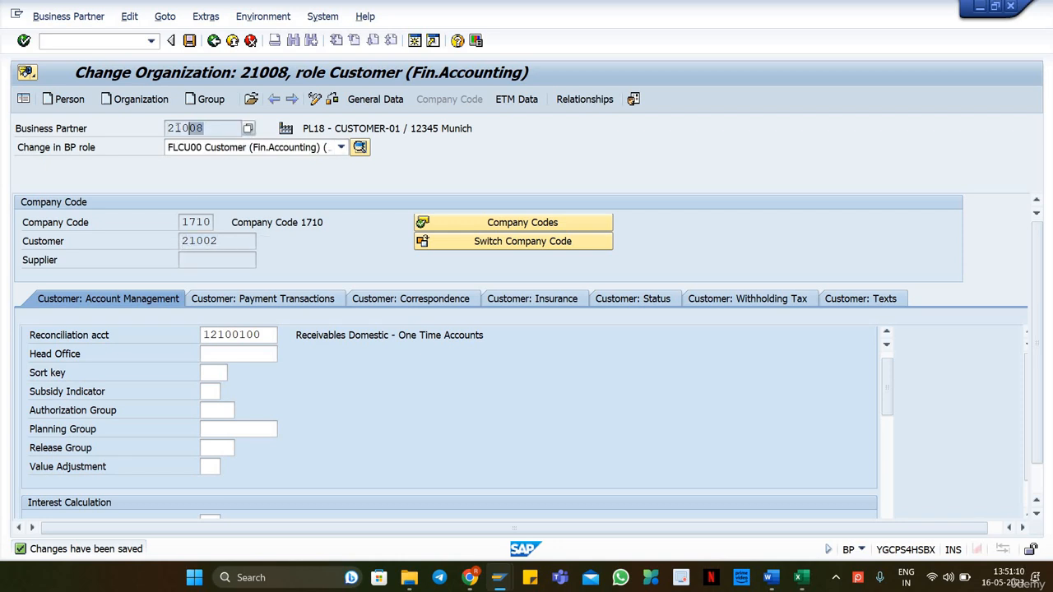
pyautogui.click(162, 128)
pyautogui.moveTo(160, 129)
pyautogui.mouseDown()
pyautogui.moveTo(204, 128)
pyautogui.moveTo(148, 137)
pyautogui.mouseUp()
pyautogui.click(148, 137)
# Copy the SAP customer number into cell B18 of the Excel master data sheet and label it cus1 # in cell A18.
pyautogui.doubleClick(200, 241)
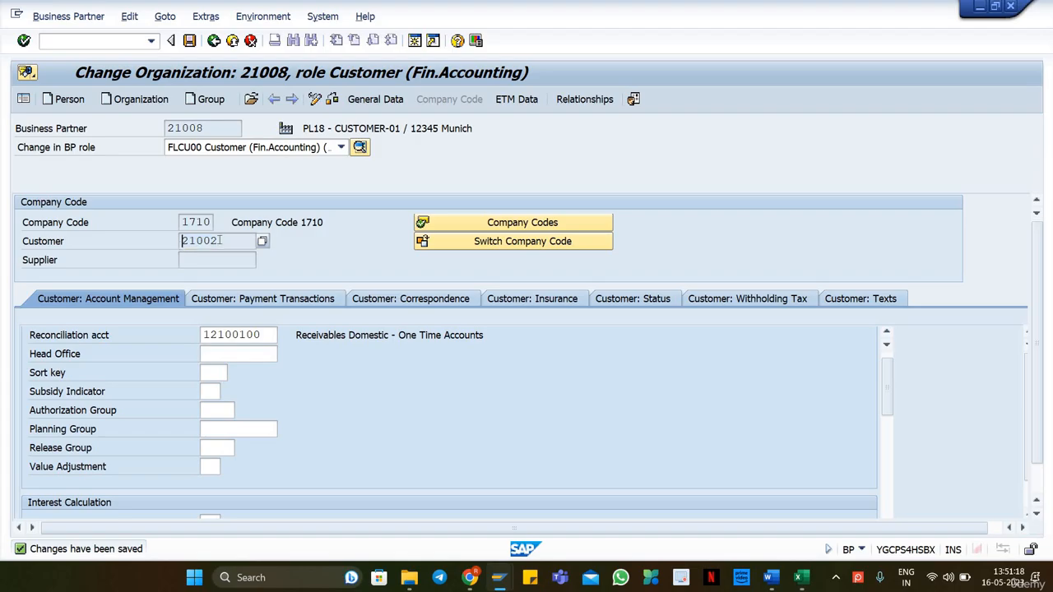
pyautogui.hotkey('alt', 'Tab')
pyautogui.click(61, 401)
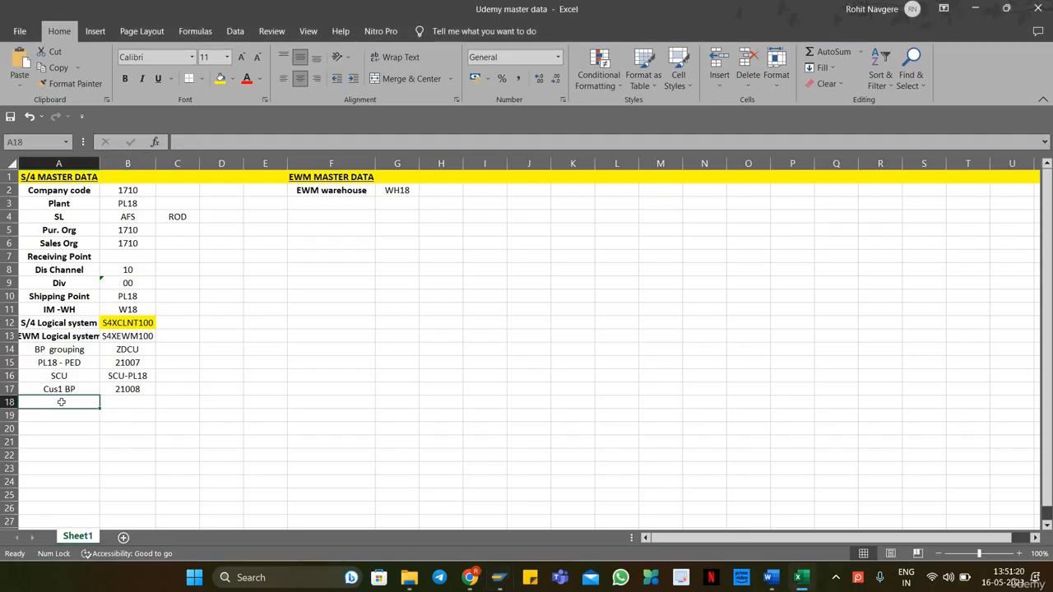
pyautogui.write('cus1')
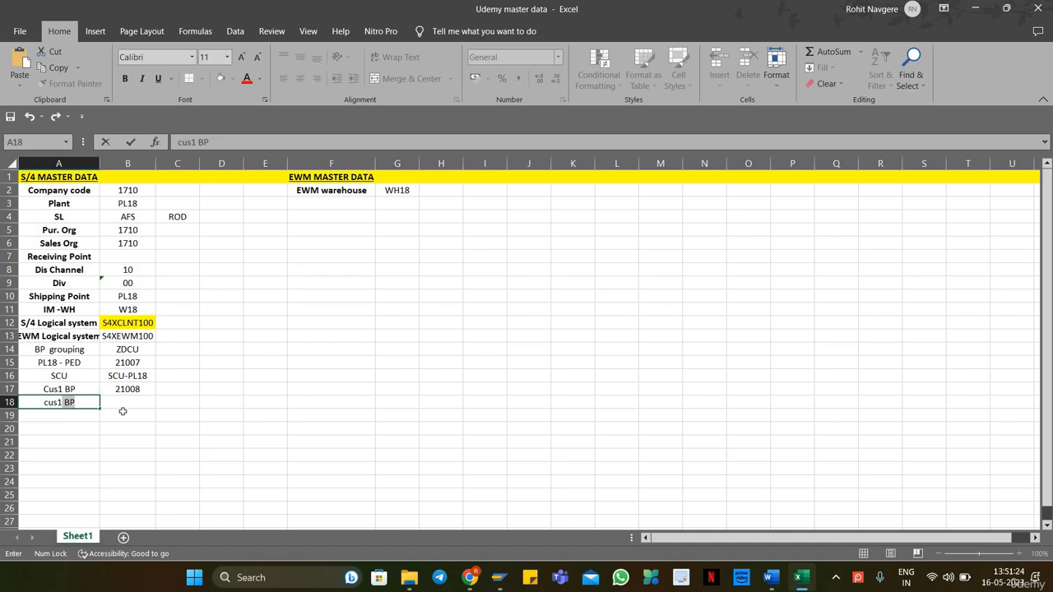
pyautogui.write(' #')
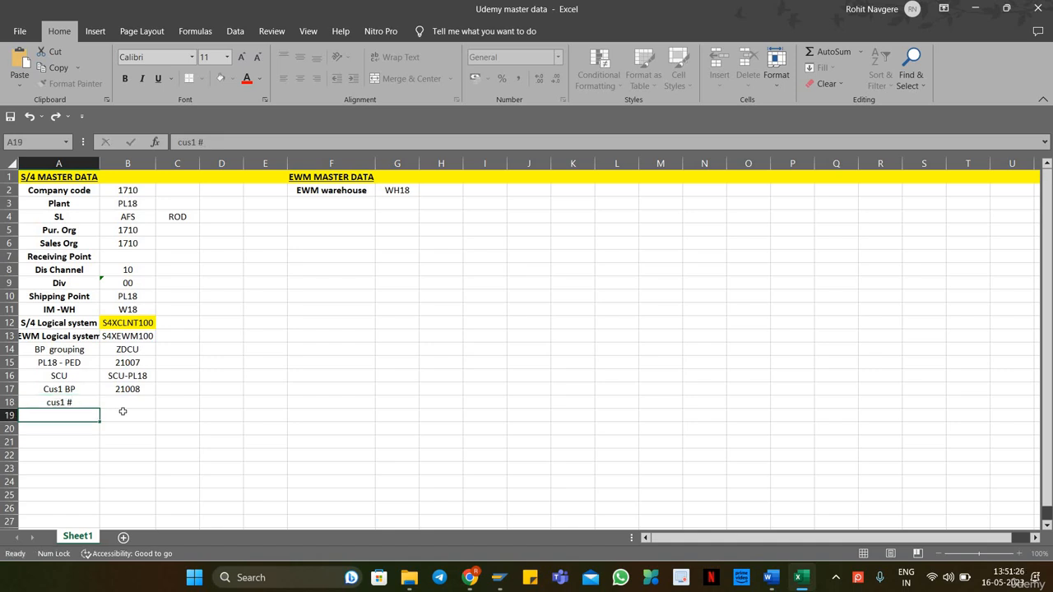
pyautogui.press('Tab')
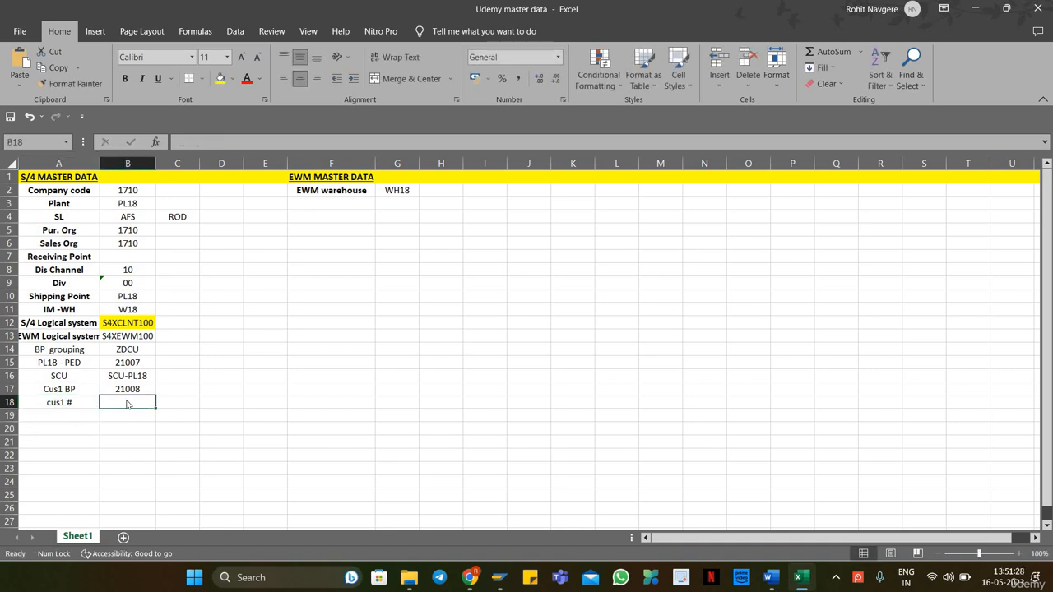
pyautogui.rightClick(127, 404)
pyautogui.click(156, 146)
pyautogui.click(405, 375)
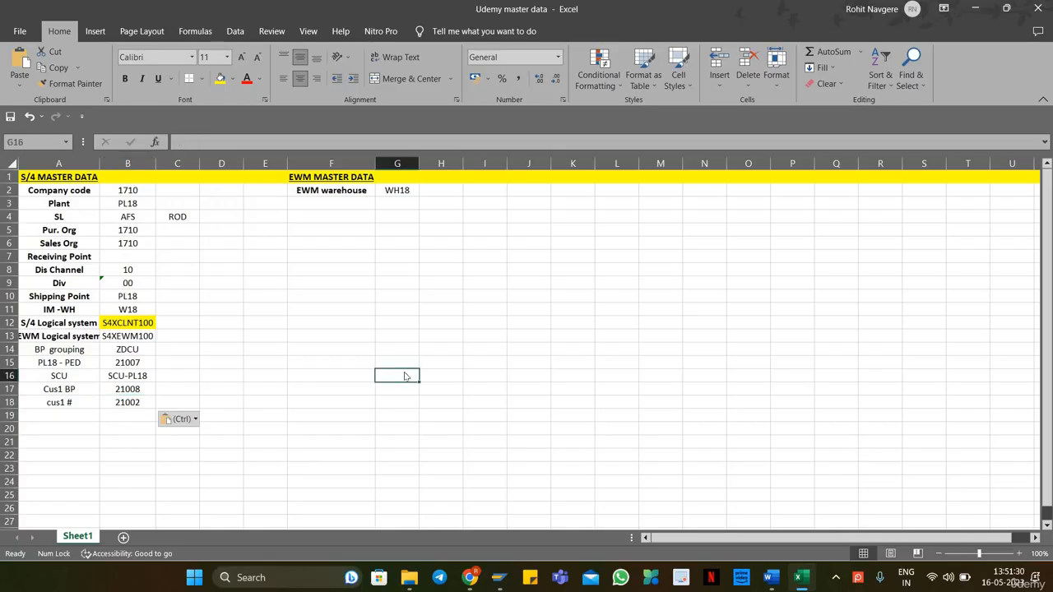
# Switch back to SAP, add the role FLCU01 Customer to the business partner and open its sales and distribution data.
pyautogui.hotkey('alt', 'Tab')
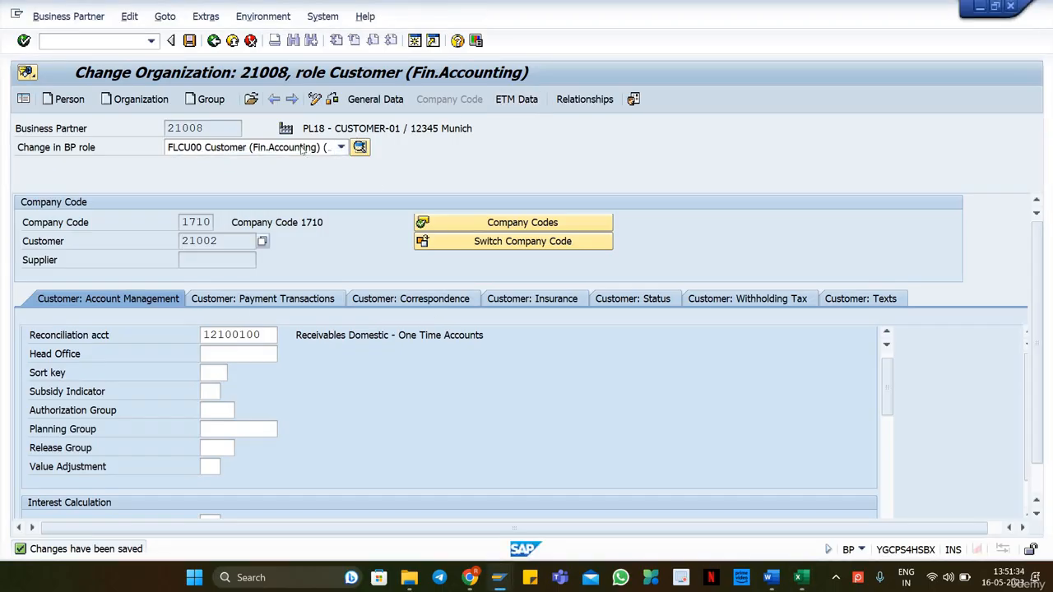
pyautogui.click(301, 148)
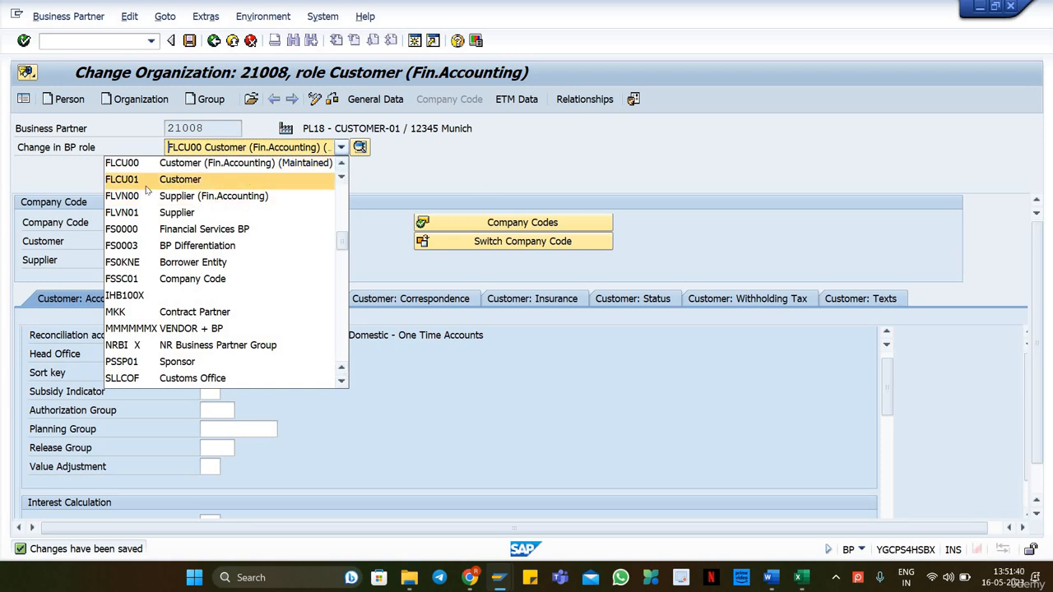
pyautogui.click(177, 179)
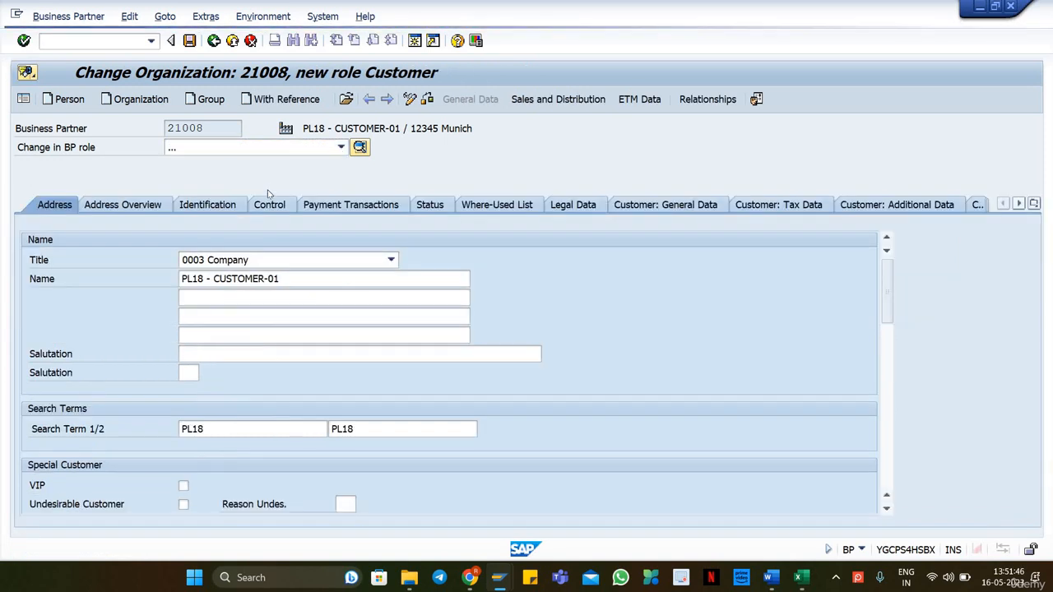
pyautogui.click(565, 99)
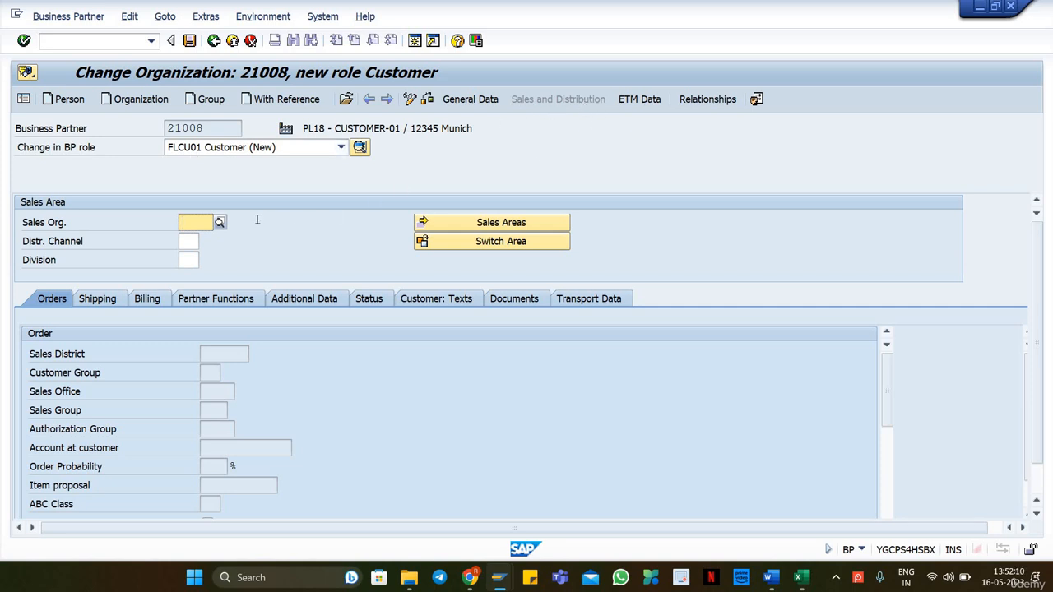
# Copy sales organization 1710 from cell B6 of the Excel sheet into the sales area's sales organization in SAP.
pyautogui.hotkey('alt', 'Tab')
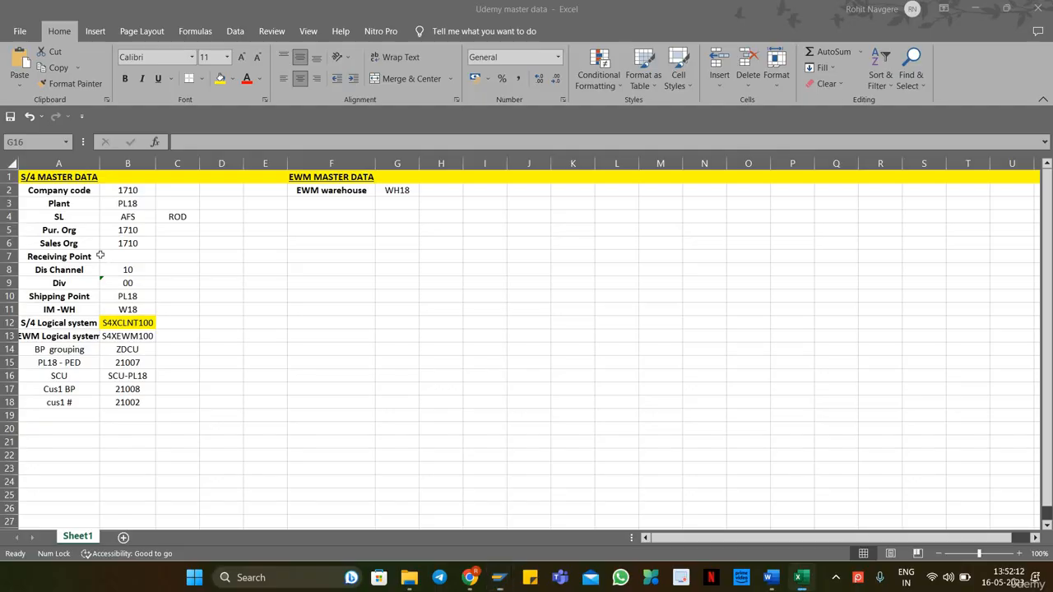
pyautogui.click(132, 245)
pyautogui.press('ctrl')
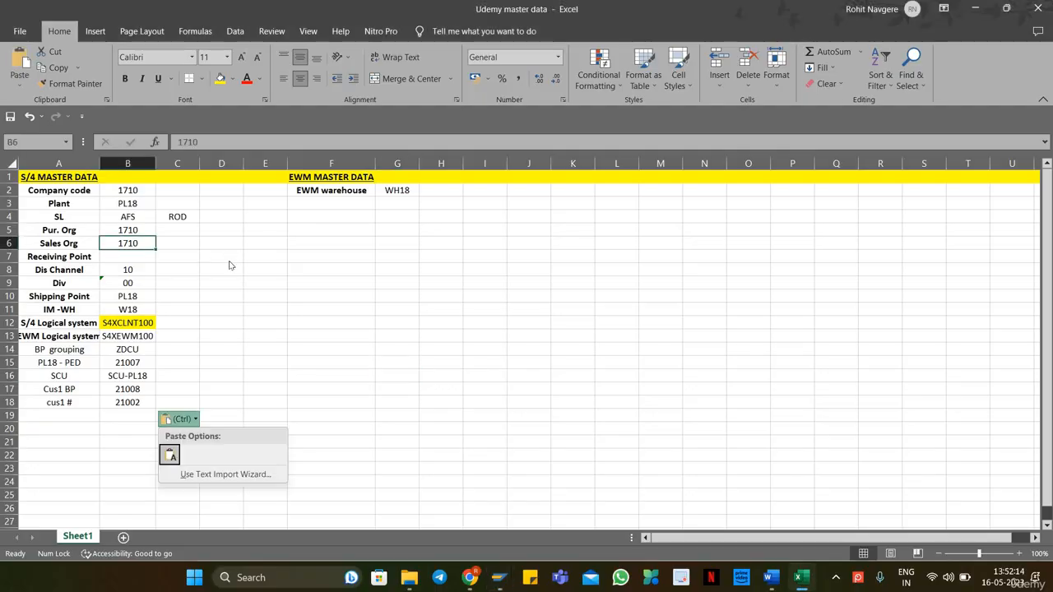
pyautogui.press('Escape')
pyautogui.hotkey('ctrl', 'c')
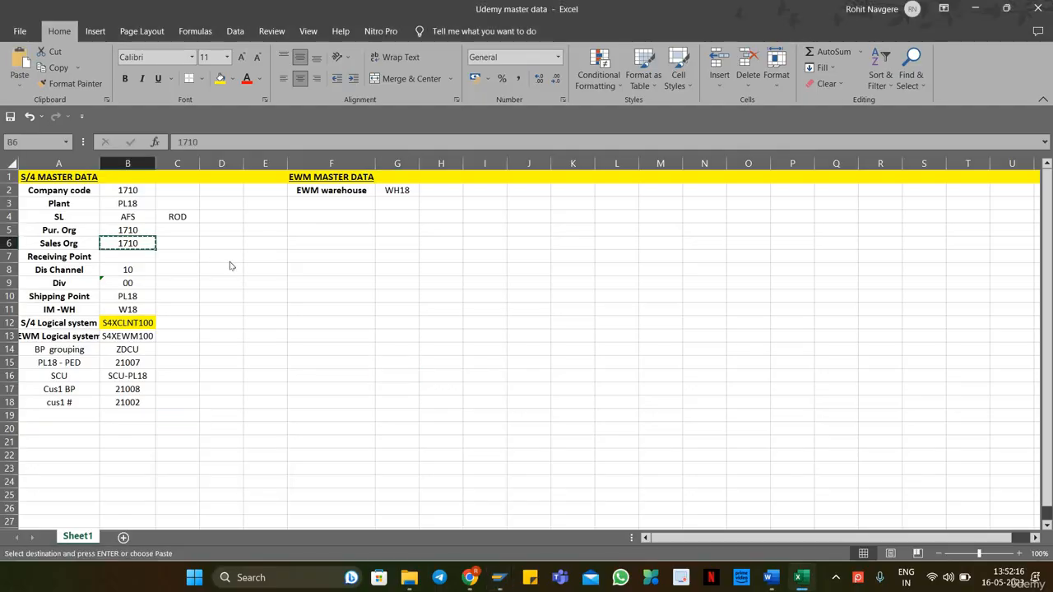
pyautogui.hotkey('alt', 'Tab')
pyautogui.hotkey('ctrl', 'v')
# Copy distribution channel 10 and division 00 from cells B8:B9 of the Excel sheet into the SAP sales area and apply them.
pyautogui.click(186, 241)
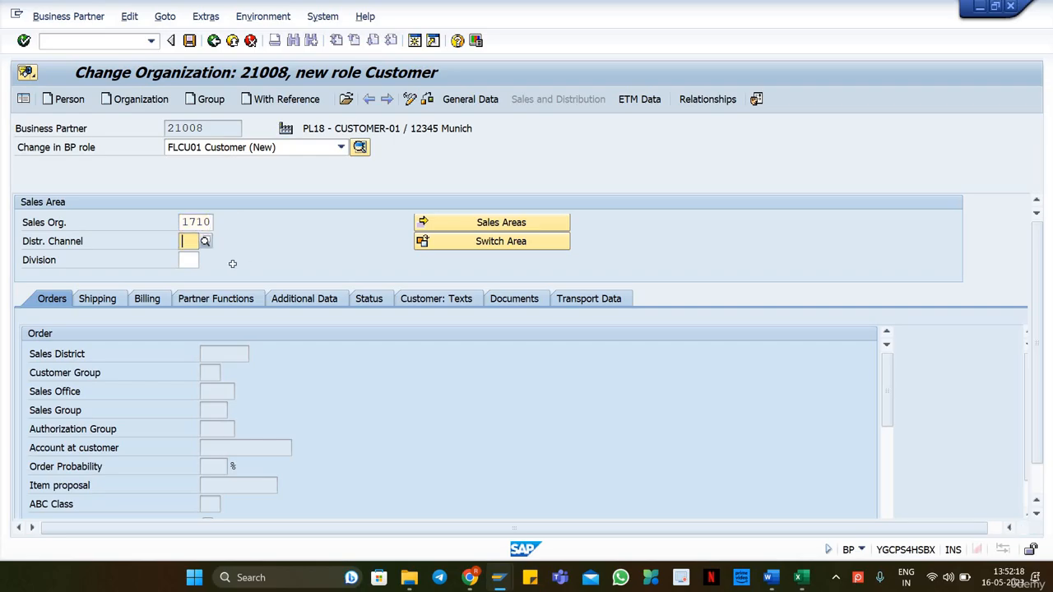
pyautogui.hotkey('alt', 'Tab')
pyautogui.click(133, 272)
pyautogui.hotkey('ctrl', 'c')
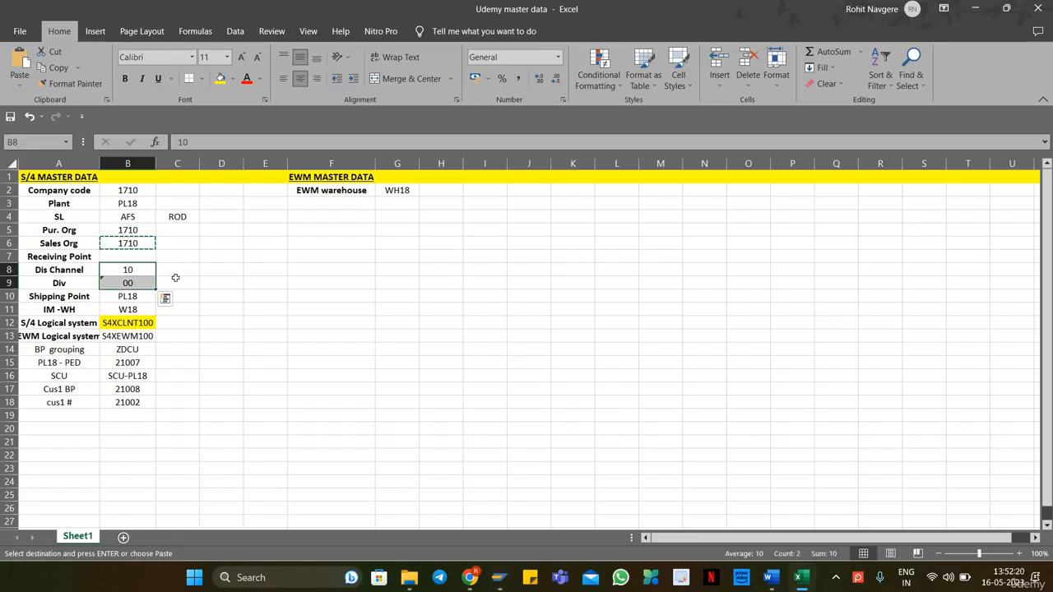
pyautogui.hotkey('alt', 'Tab')
pyautogui.hotkey('ctrl', 'v')
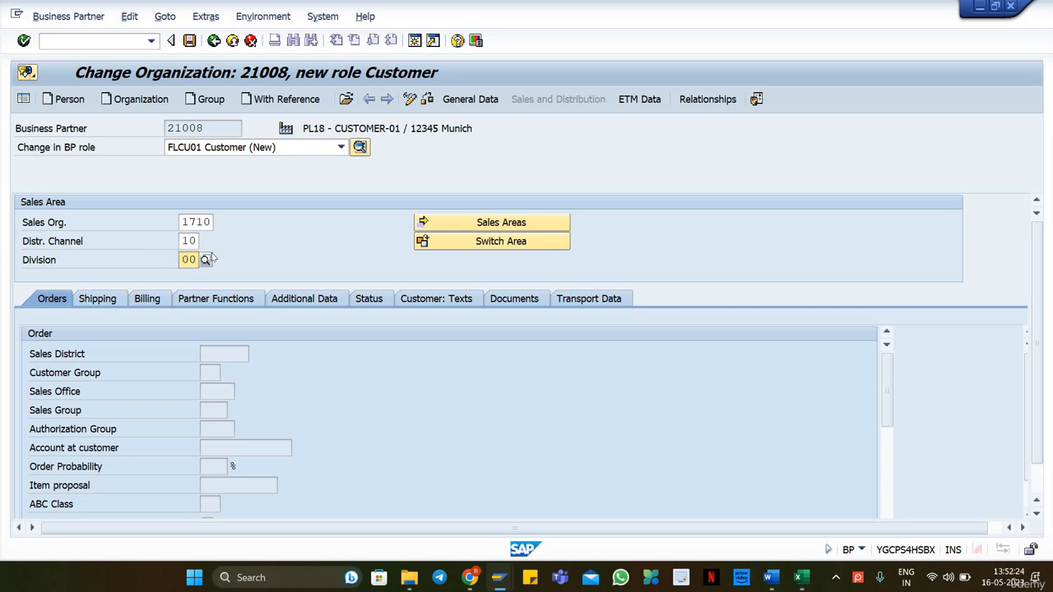
pyautogui.press('Return')
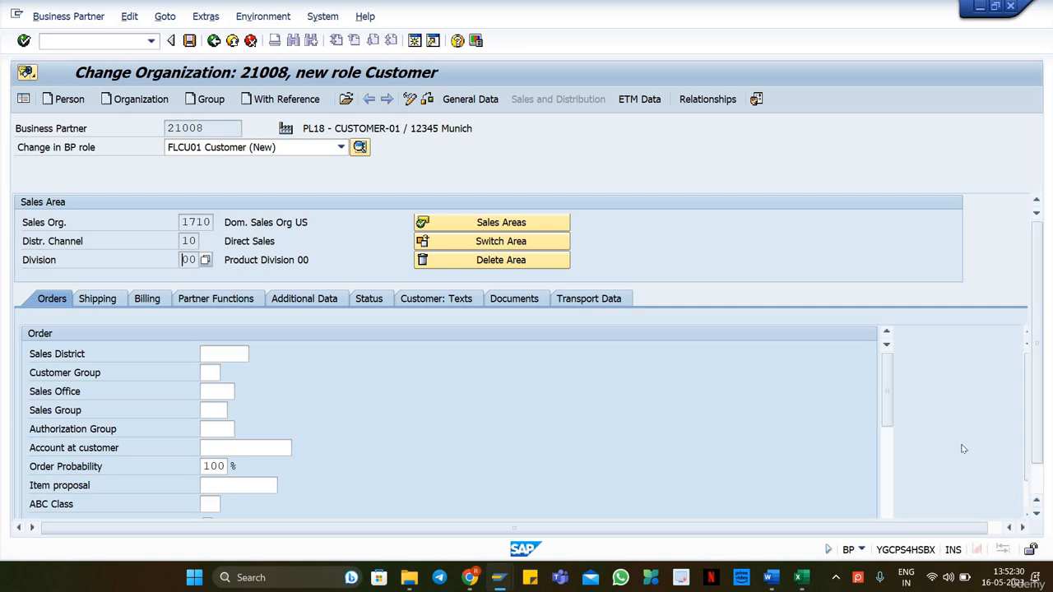
# Review the sales area's orders, shipping and billing data, then save the business partner and answer the VAT registration warning.
pyautogui.scroll(-1, 889, 423)
pyautogui.moveTo(889, 423); pyautogui.dragTo(887, 395)
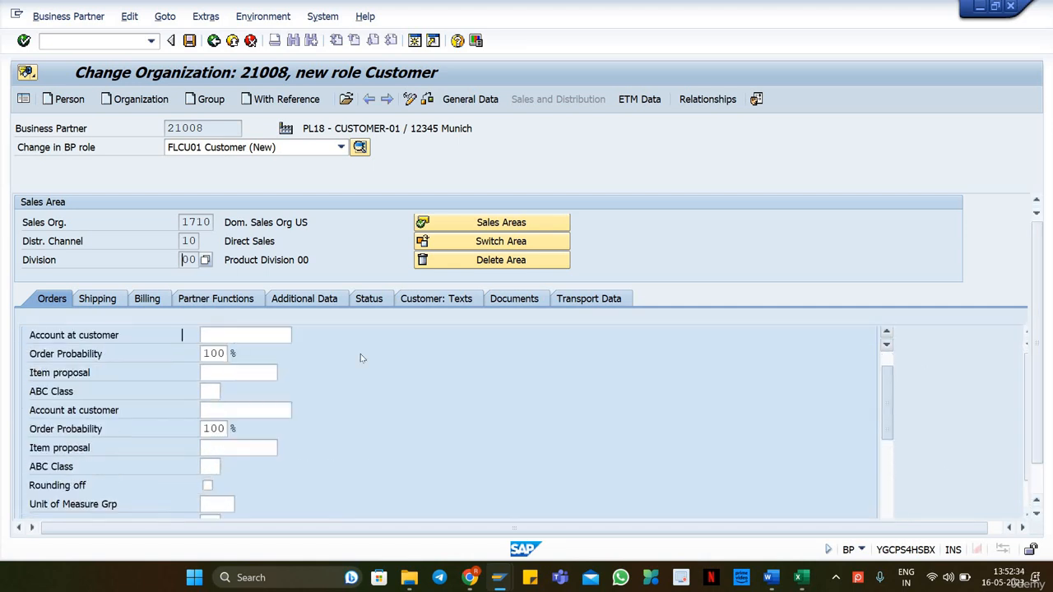
pyautogui.click(109, 301)
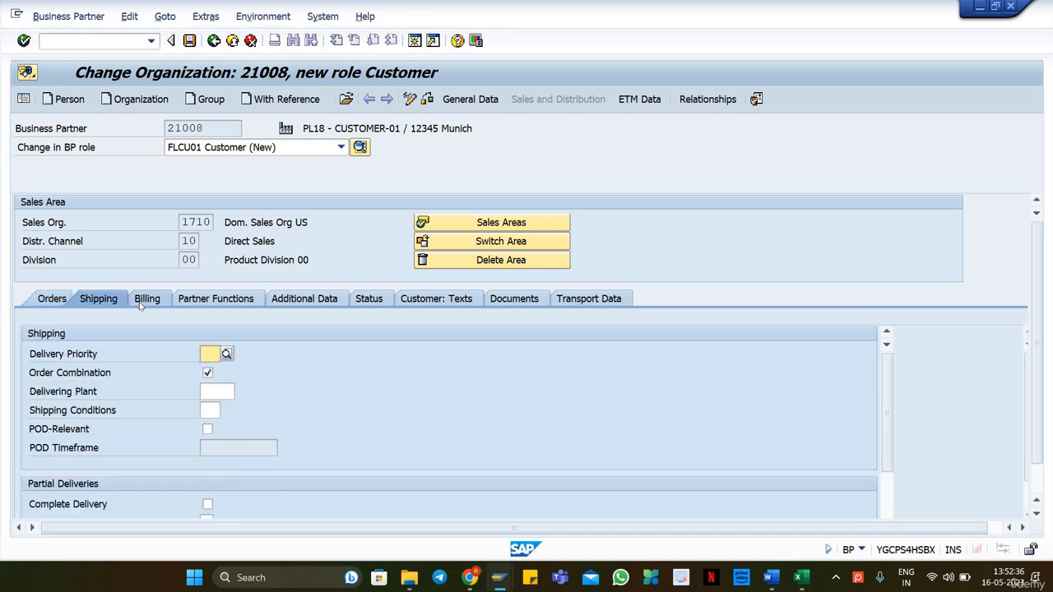
pyautogui.click(151, 300)
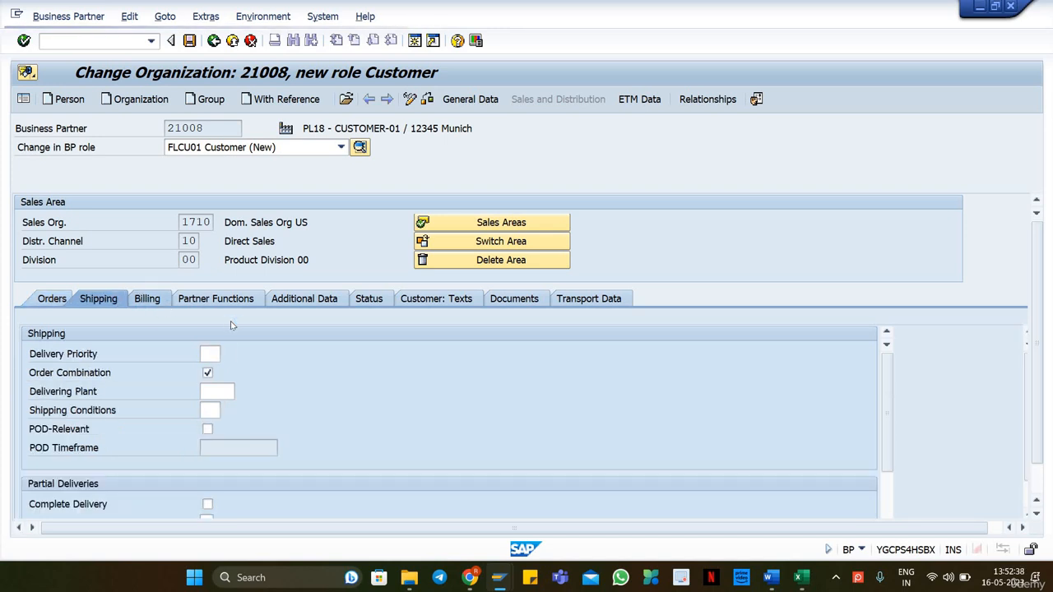
pyautogui.click(189, 41)
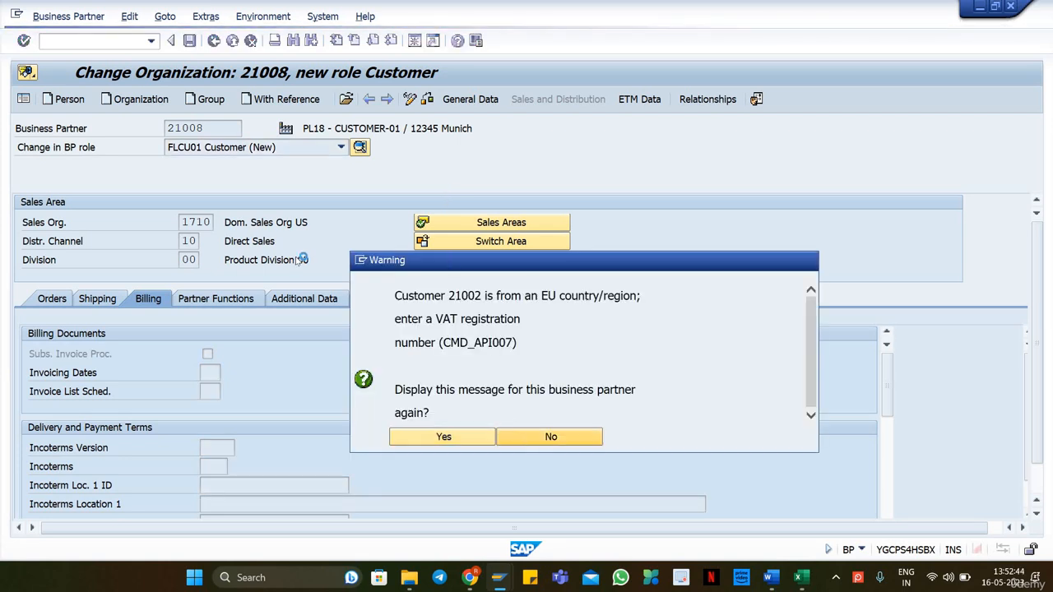
pyautogui.press('Return')
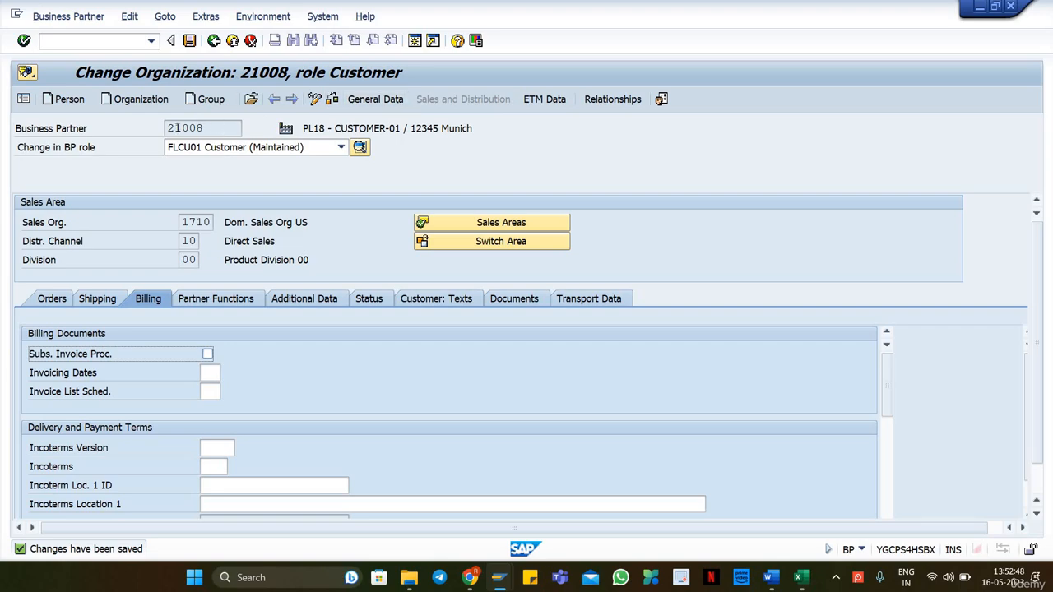
# Compare the saved business partner's number with the Cus1 BP and cus1 # values in cells B17 and B18 of the Excel sheet.
pyautogui.moveTo(204, 129); pyautogui.dragTo(170, 128)
pyautogui.hotkey('alt', 'Tab')
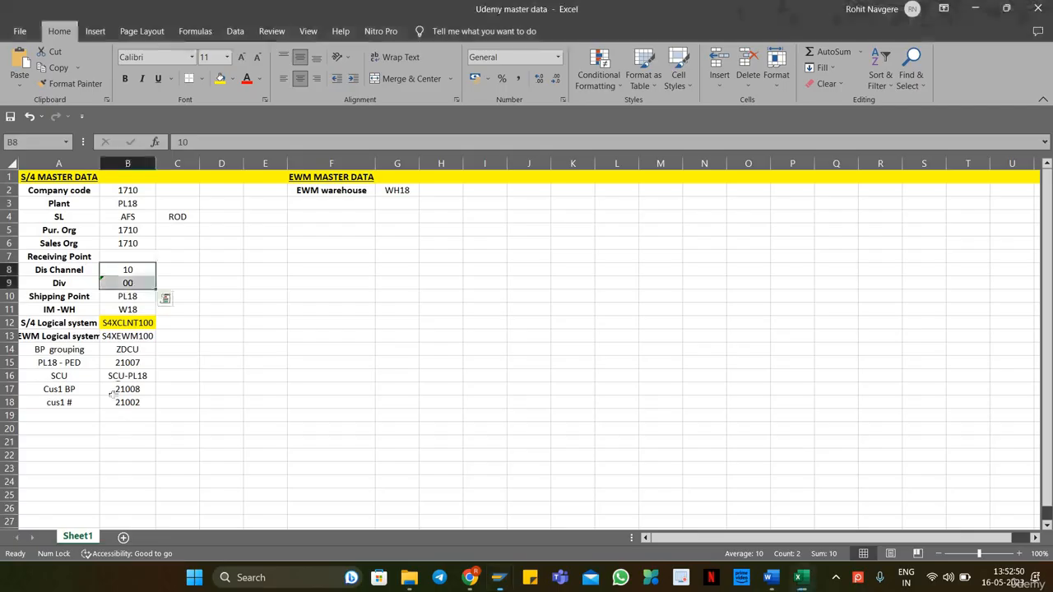
pyautogui.click(136, 392)
pyautogui.click(137, 404)
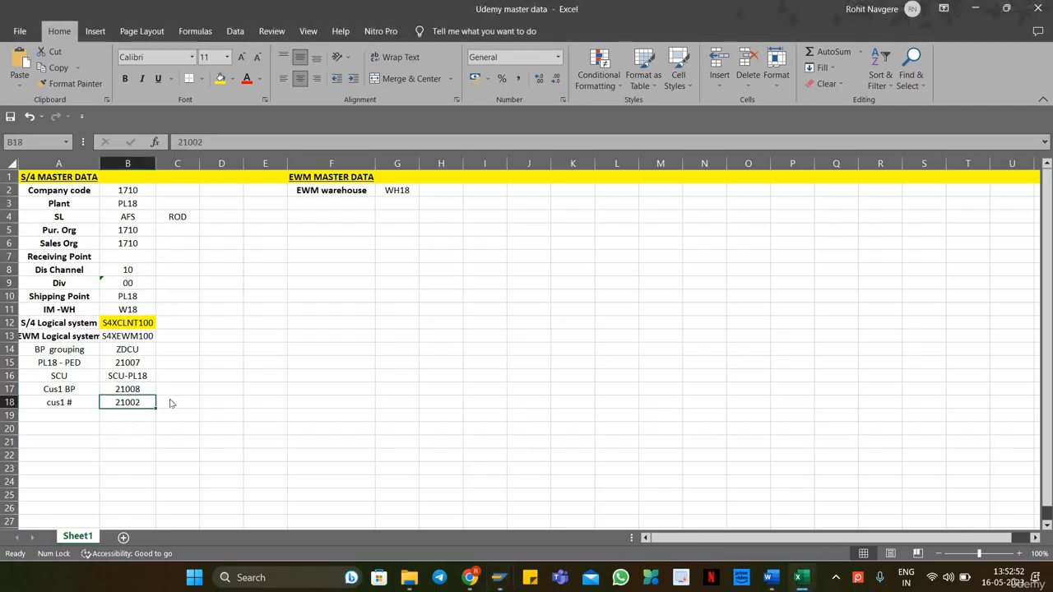
pyautogui.hotkey('alt', 'Tab')
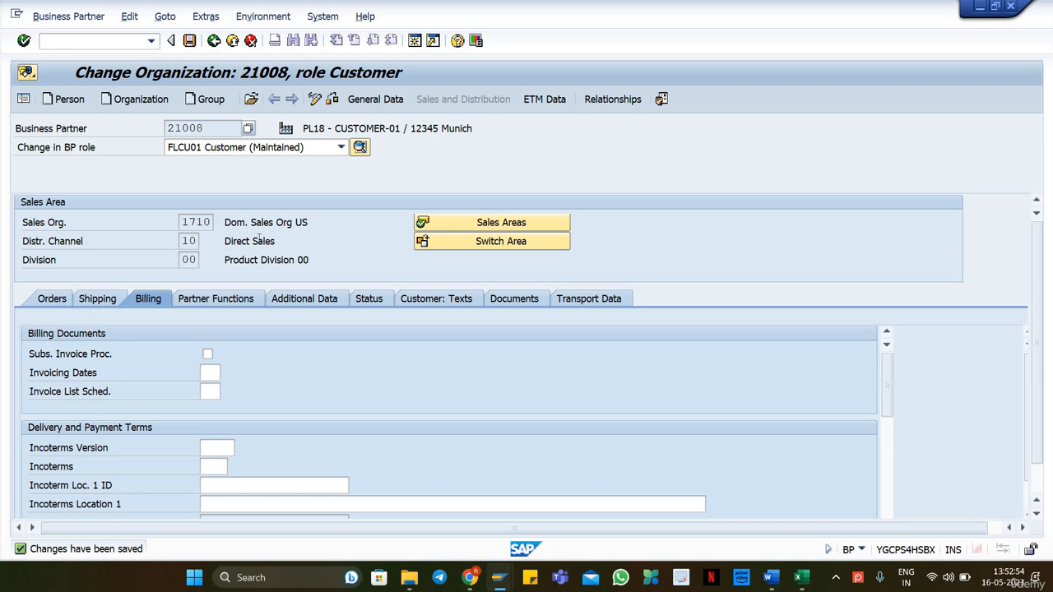
# Switch the saved business partner to display mode in SAP and examine the list of roles assigned to it.
pyautogui.click(238, 147)
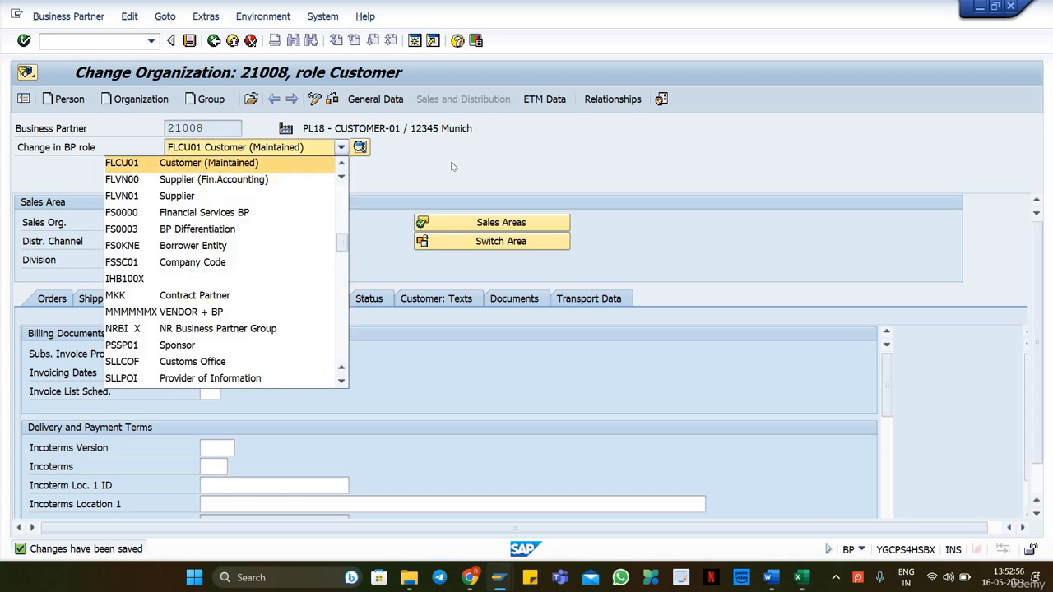
pyautogui.click(203, 144)
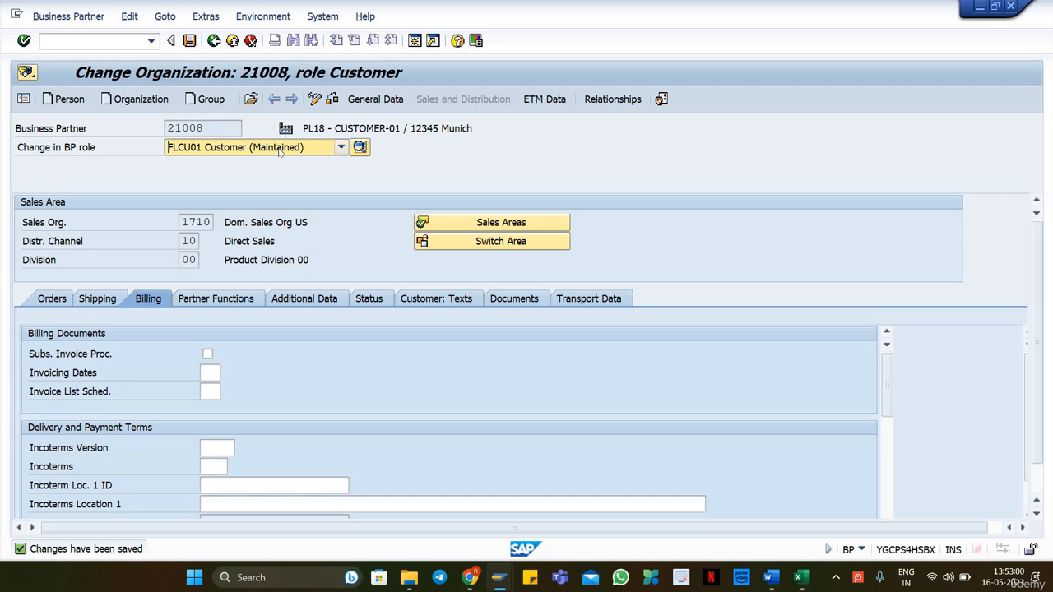
pyautogui.click(315, 99)
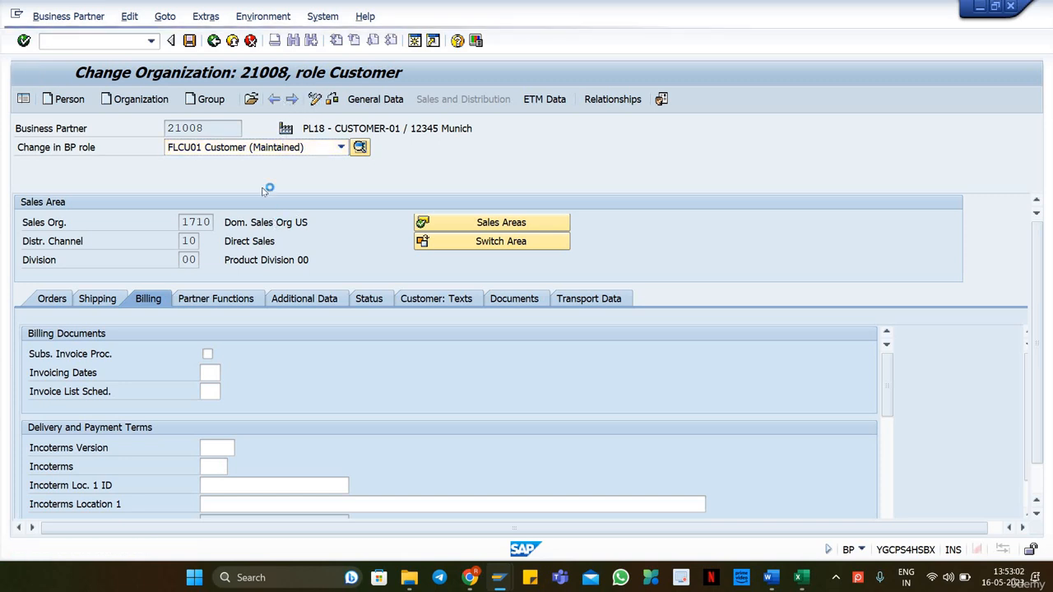
pyautogui.click(294, 150)
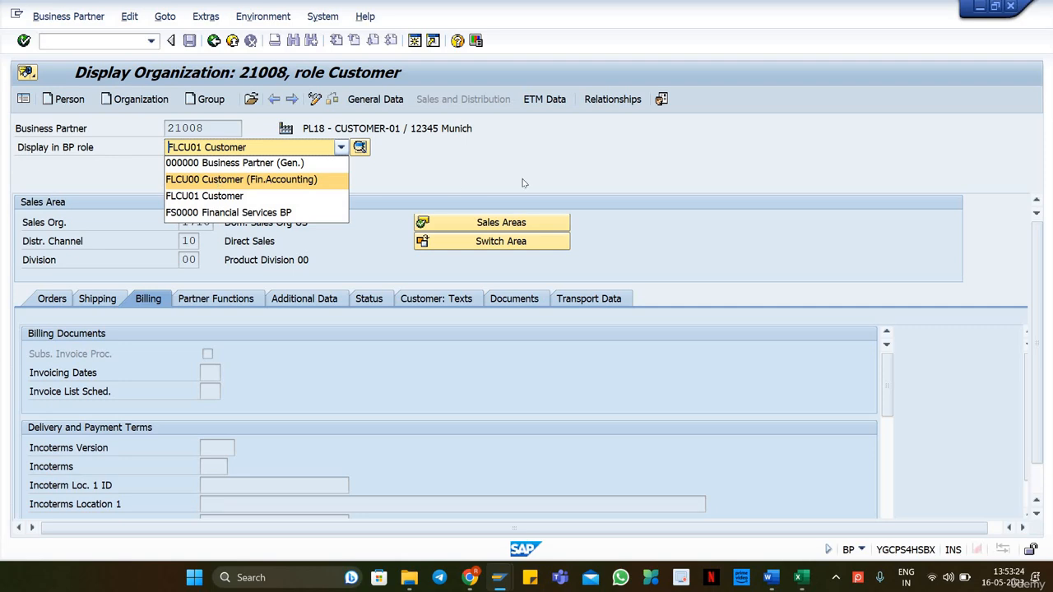
pyautogui.click(240, 151)
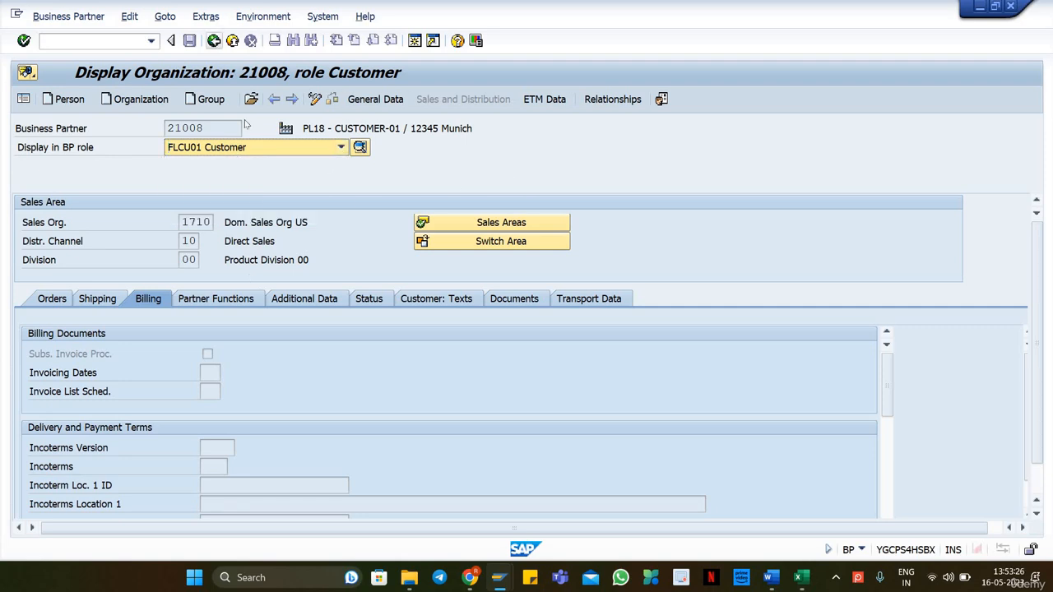
# Switch to the Excel master data sheet and review the customer labels in cells A17 and A18.
pyautogui.hotkey('alt', 'Tab')
pyautogui.click(58, 389)
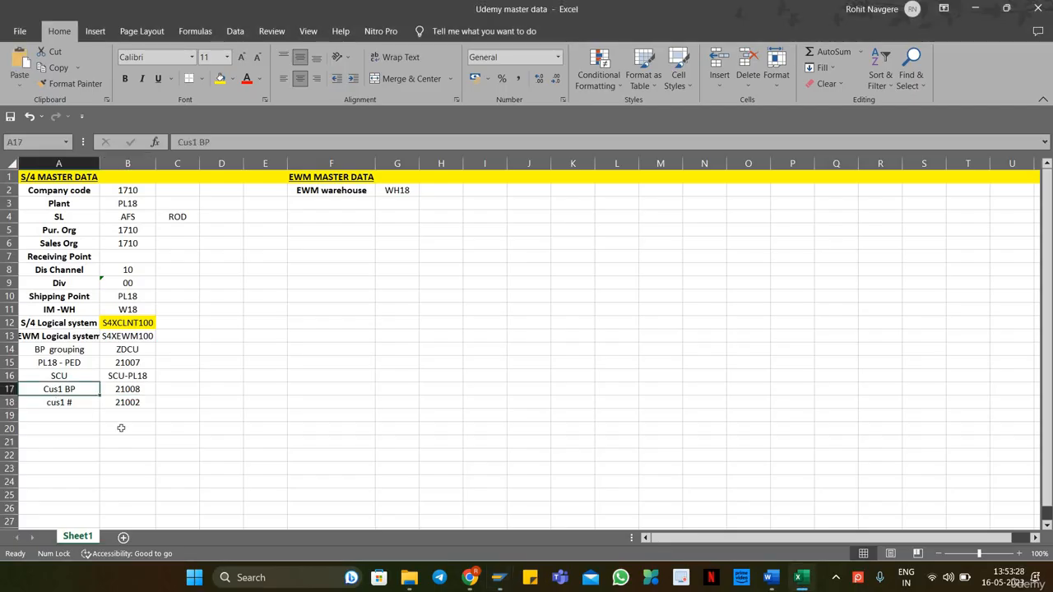
pyautogui.click(57, 403)
# Switch back to SAP, restart transaction BP and begin creating an organization with the title 0003 Company.
pyautogui.hotkey('alt', 'Tab')
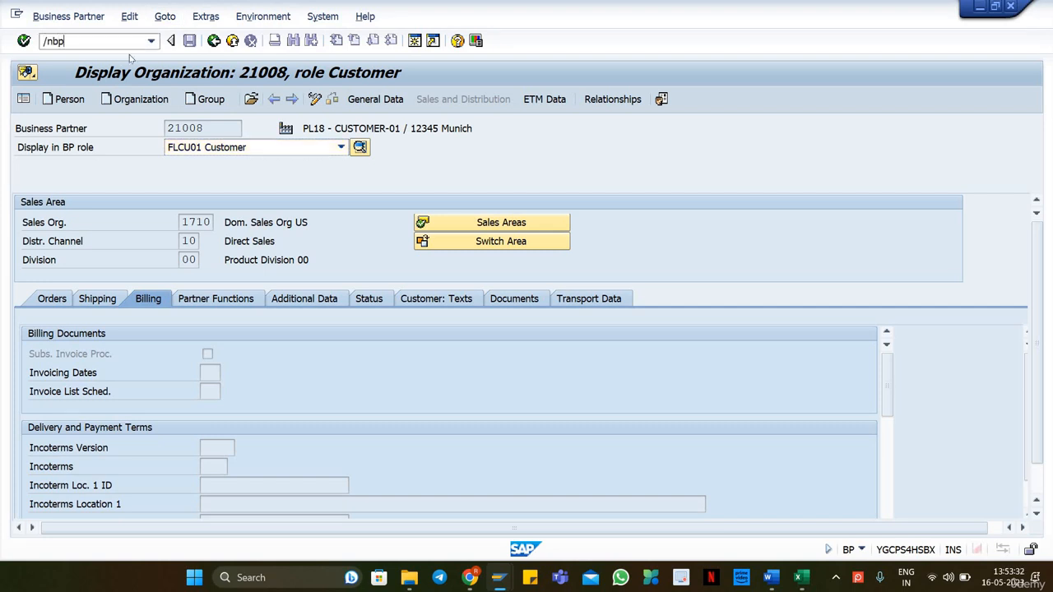
pyautogui.write('/nbp')
pyautogui.press('Return')
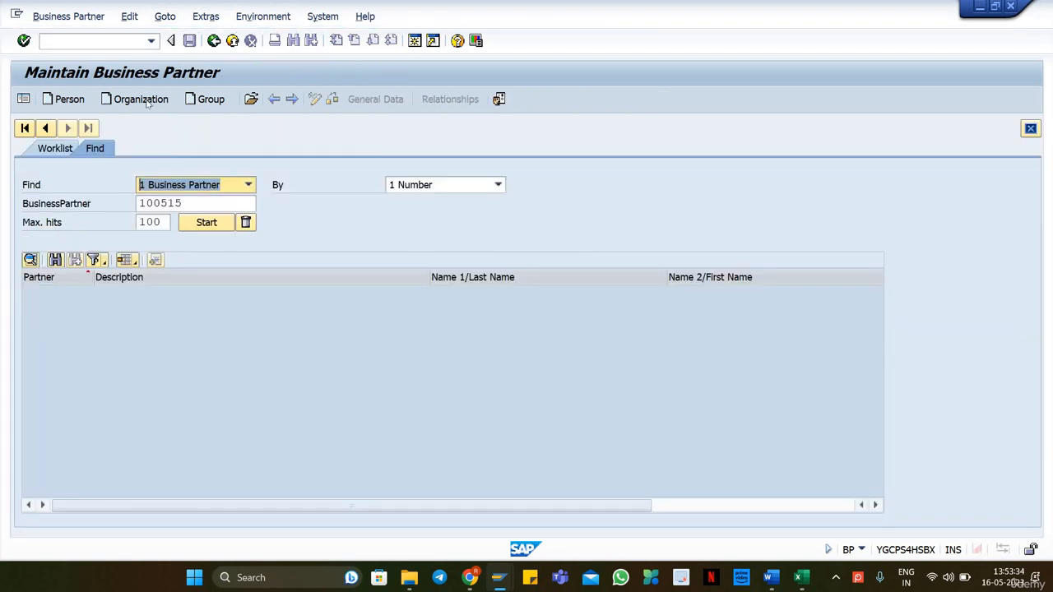
pyautogui.click(141, 100)
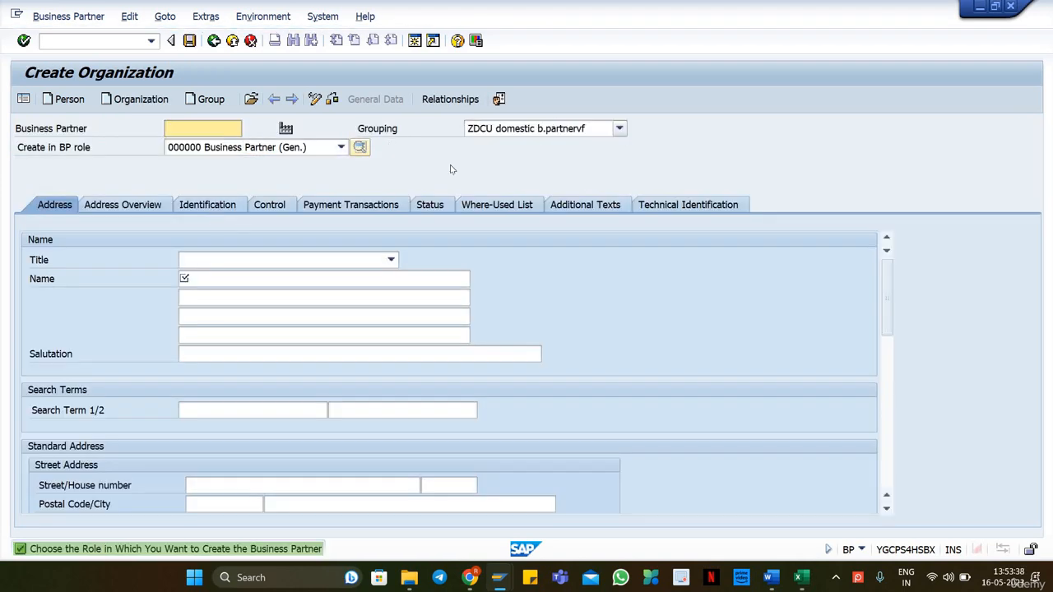
pyautogui.click(243, 260)
pyautogui.click(230, 279)
pyautogui.press('Tab')
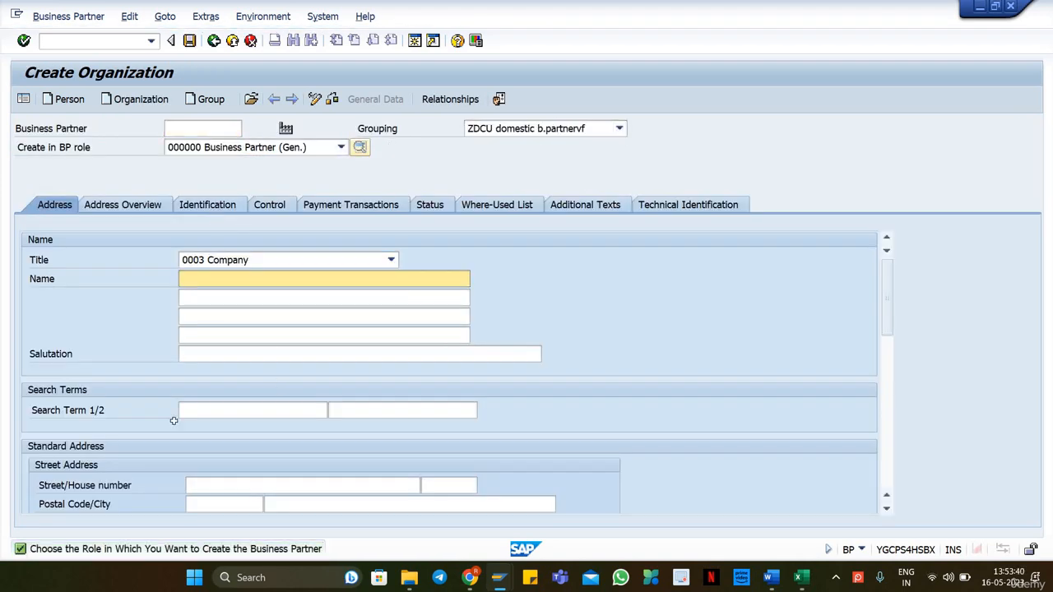
# Enter PL18 - VENDOR-01 as the name of the new organization.
pyautogui.hotkey('alt', 'Tab')
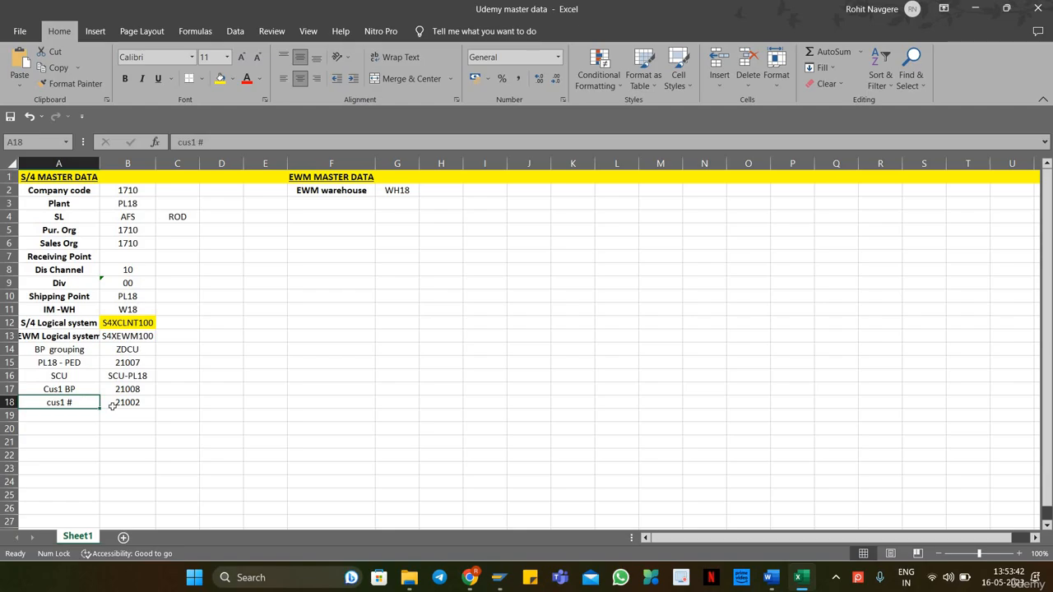
pyautogui.hotkey('alt', 'Tab')
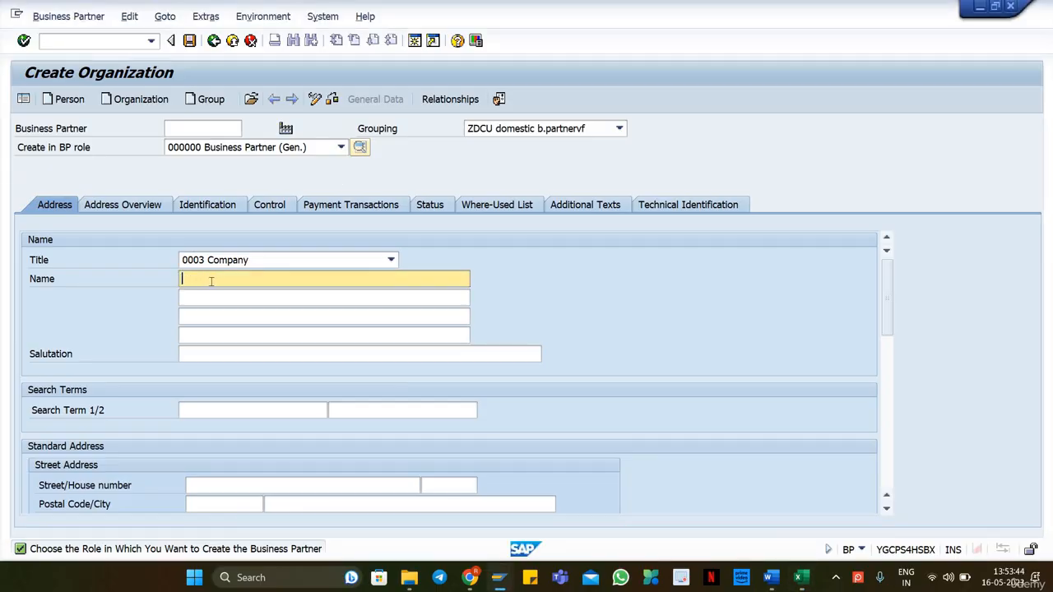
pyautogui.click(212, 279)
pyautogui.click(241, 294)
pyautogui.press('BackSpace')
pyautogui.press('BackSpace')
pyautogui.press('BackSpace')
pyautogui.press('BackSpace')
pyautogui.press('BackSpace')
pyautogui.press('BackSpace')
pyautogui.write('BEN')
pyautogui.press('BackSpace')
pyautogui.press('BackSpace')
pyautogui.press('BackSpace')
pyautogui.write('VENDOR')
pyautogui.press('Delete')
# Set both search terms of the new organization to PL18.
pyautogui.click(224, 407)
pyautogui.hotkey('ctrl', 'v')
pyautogui.click(390, 411)
pyautogui.hotkey('ctrl', 'v')
pyautogui.press('Return')
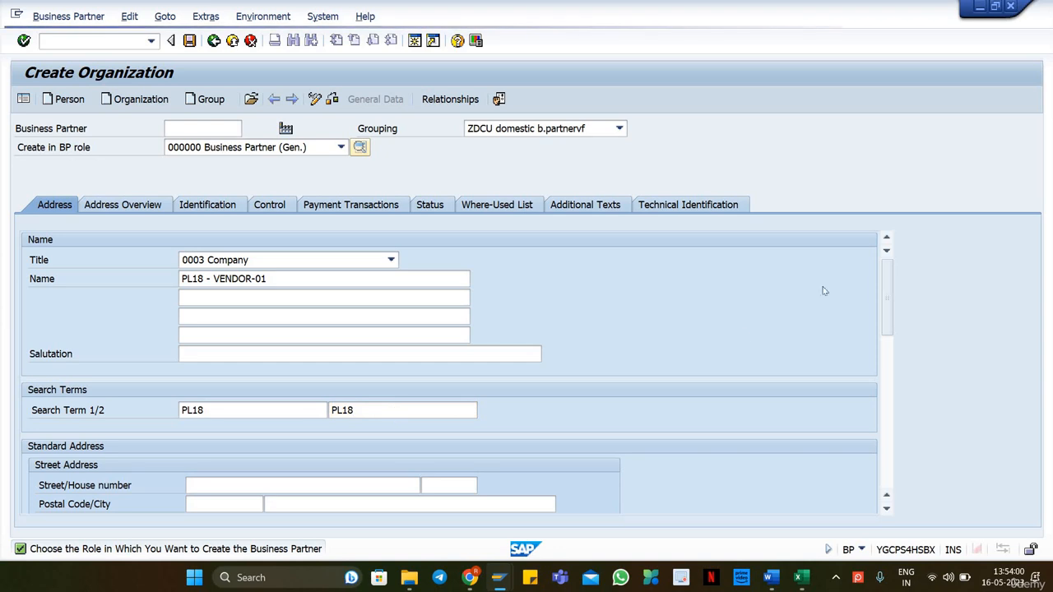
# Fill in the standard address with postal code 12345, city Munich, country DE and region 01.
pyautogui.scroll(-4, 887, 290)
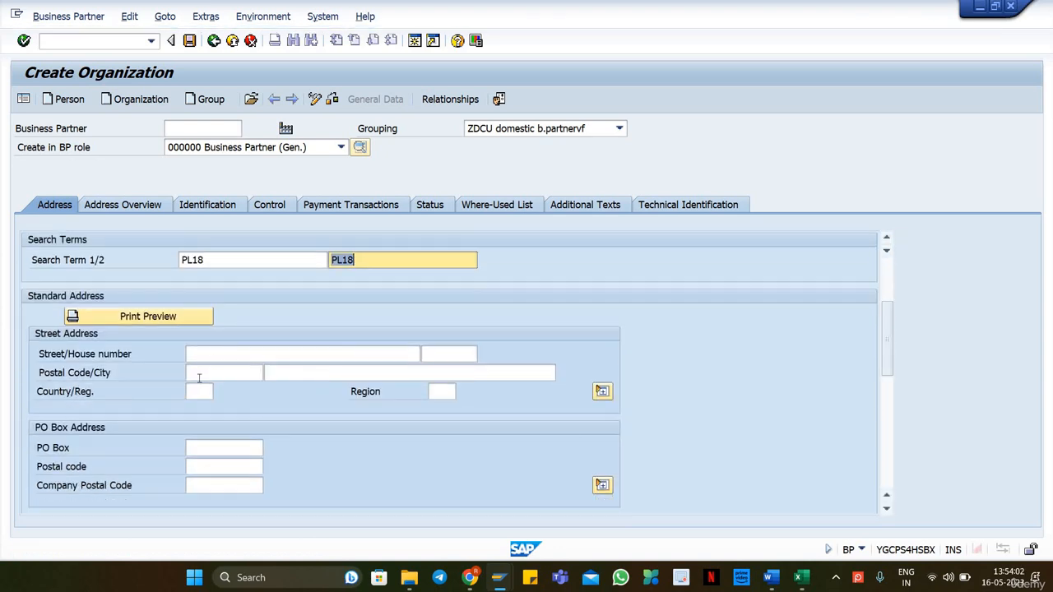
pyautogui.click(198, 377)
pyautogui.write('12345')
pyautogui.press('Tab')
pyautogui.write('de')
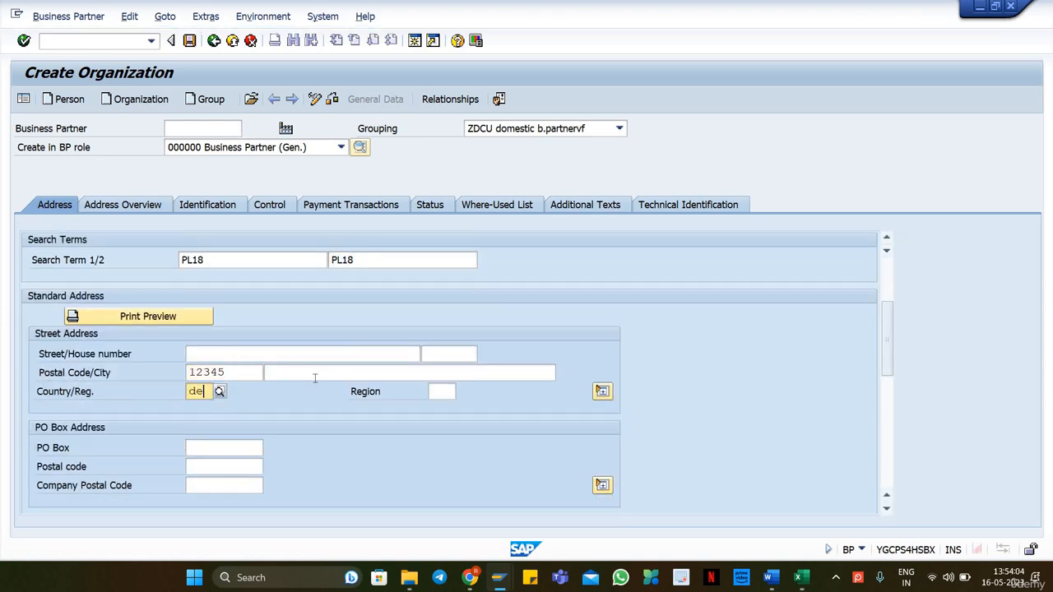
pyautogui.click(314, 377)
pyautogui.click(277, 383)
pyautogui.click(441, 392)
pyautogui.write('01')
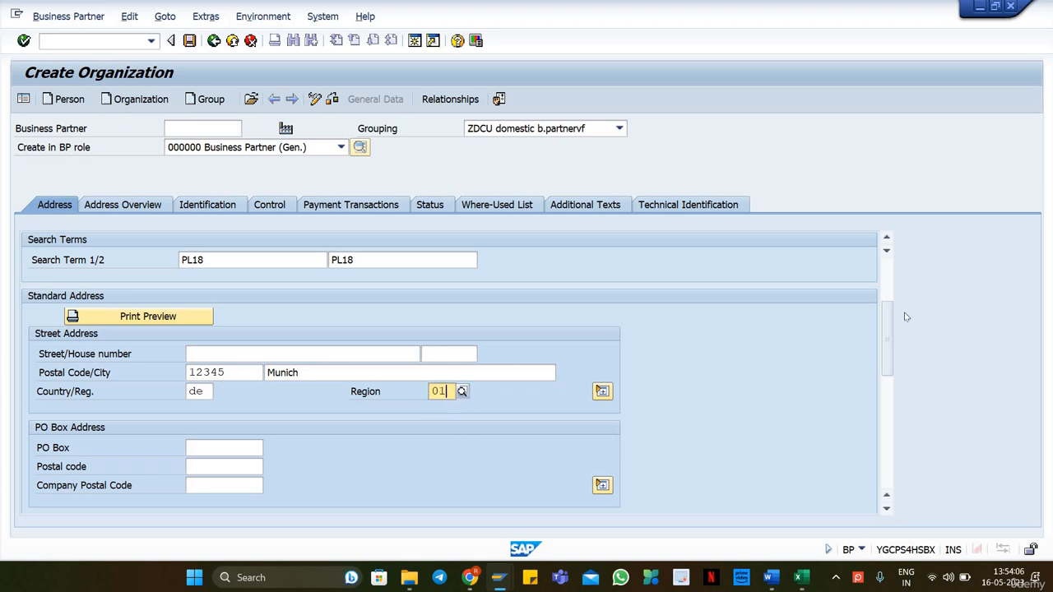
# Set the communication language to EN English and save the vendor business partner.
pyautogui.scroll(-3, 884, 323)
pyautogui.click(257, 430)
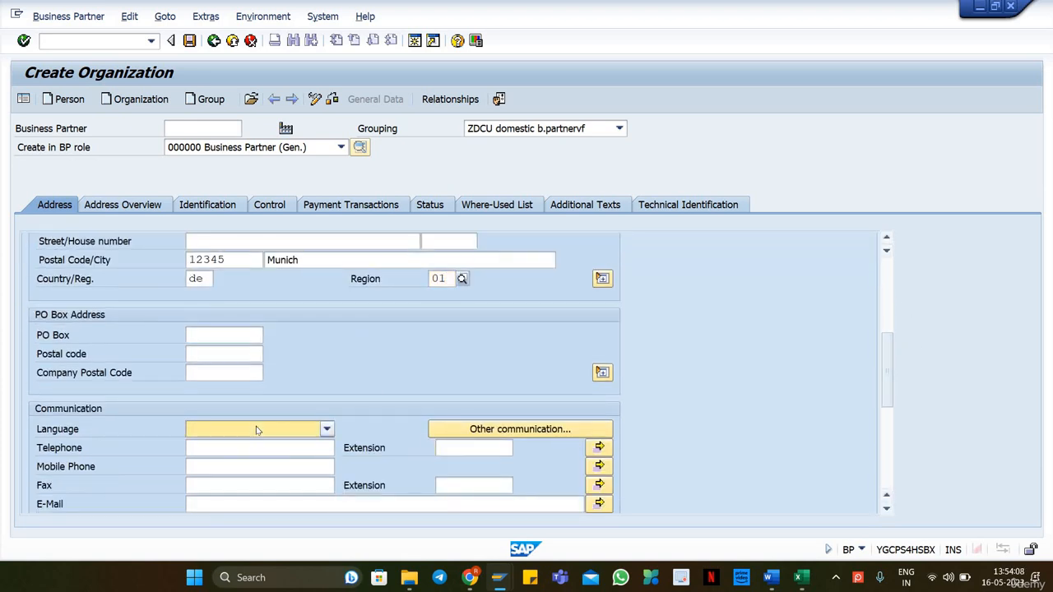
pyautogui.write('en')
pyautogui.press('Return')
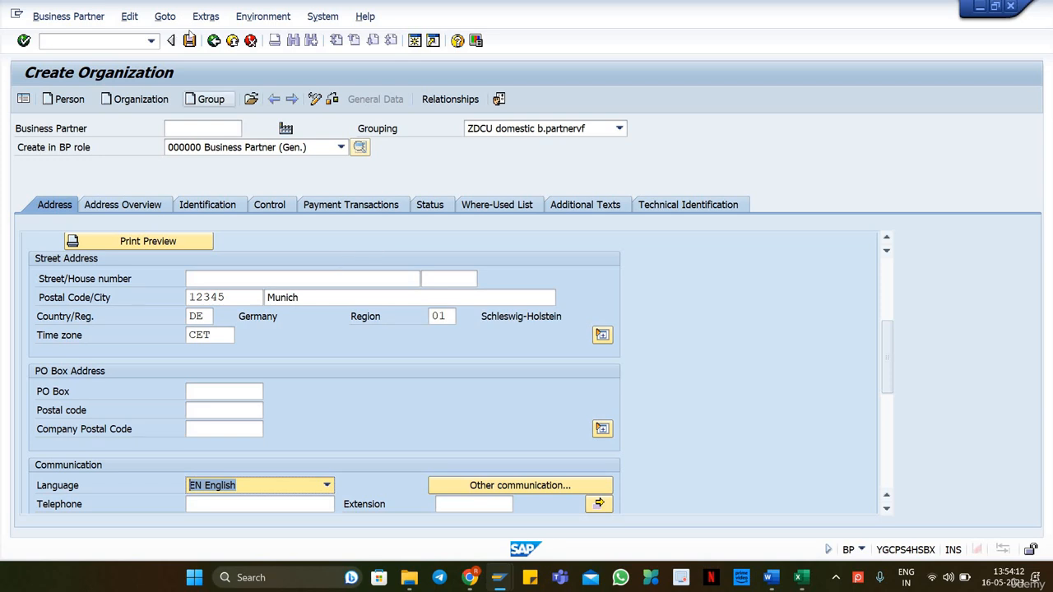
pyautogui.click(190, 42)
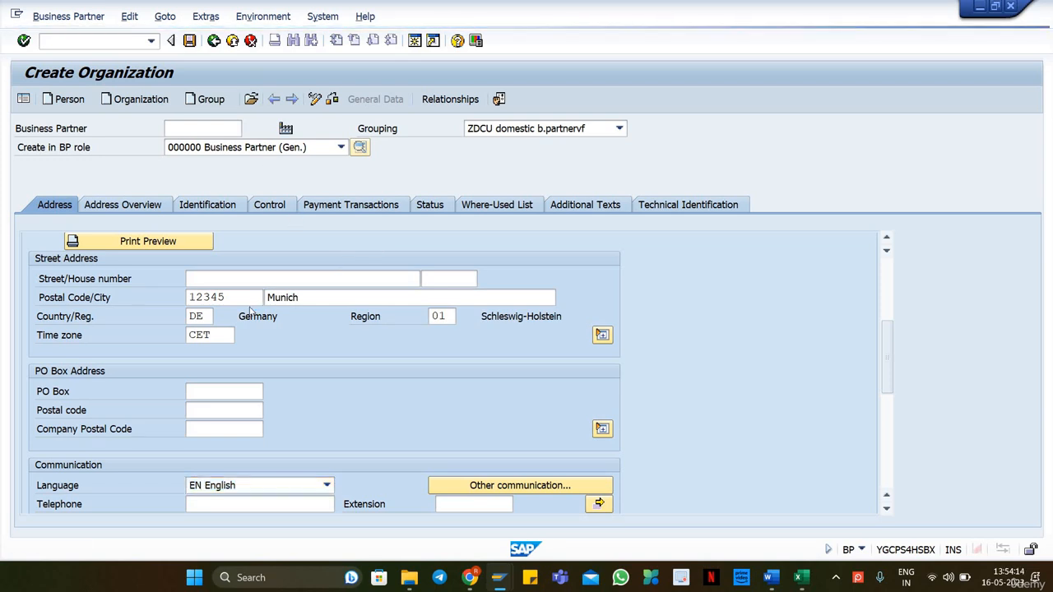
# Copy the new vendor's business partner number, switch to the Excel master data sheet and label cell A19 Vendor1 BP.
pyautogui.doubleClick(218, 127)
pyautogui.hotkey('ctrl', 'c')
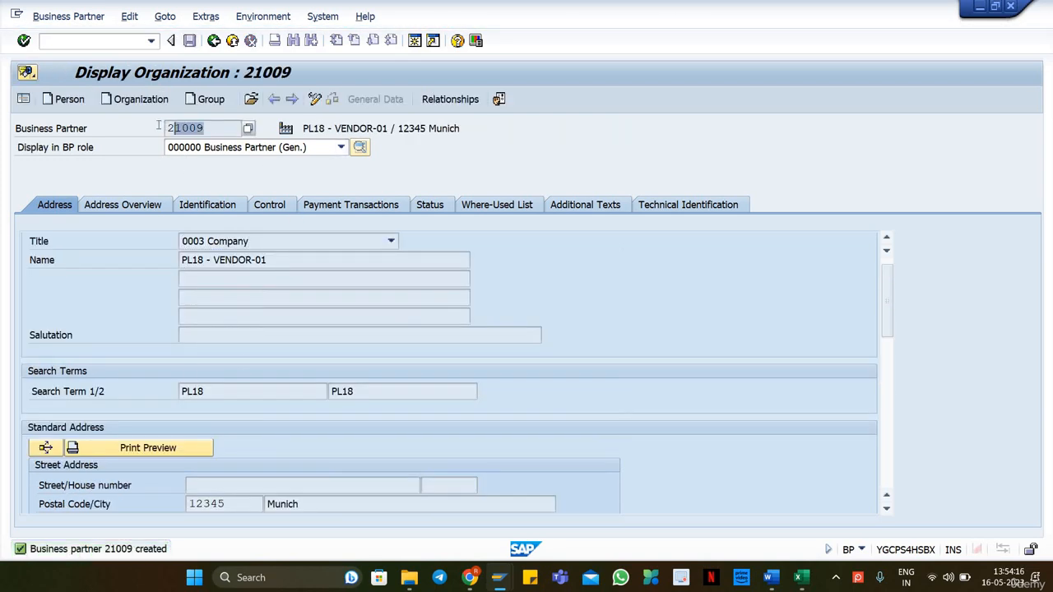
pyautogui.hotkey('alt', 'Tab')
pyautogui.click(64, 415)
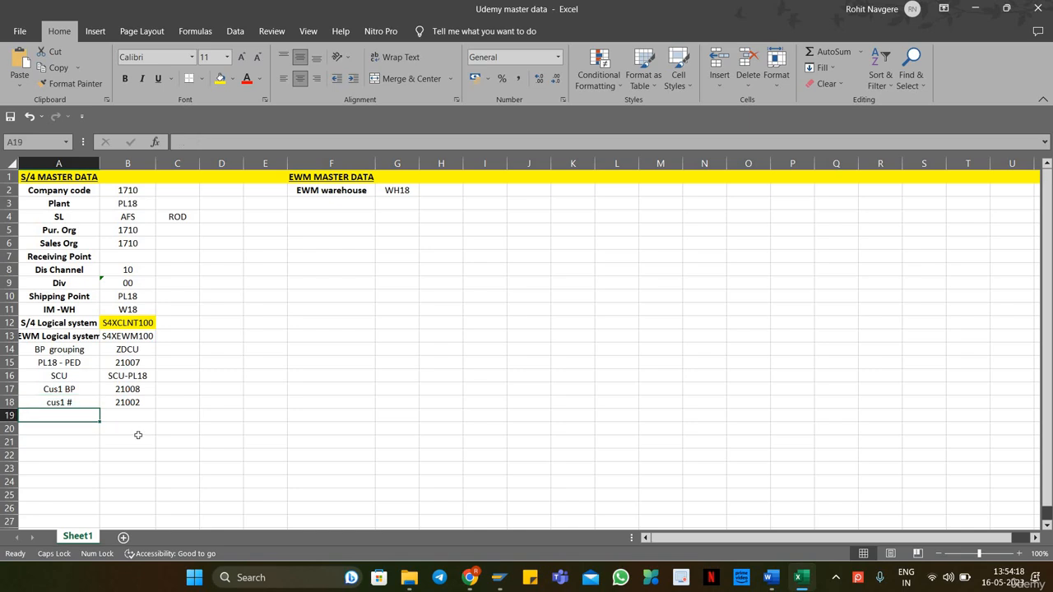
pyautogui.press('capslock')
pyautogui.write('Vendor ')
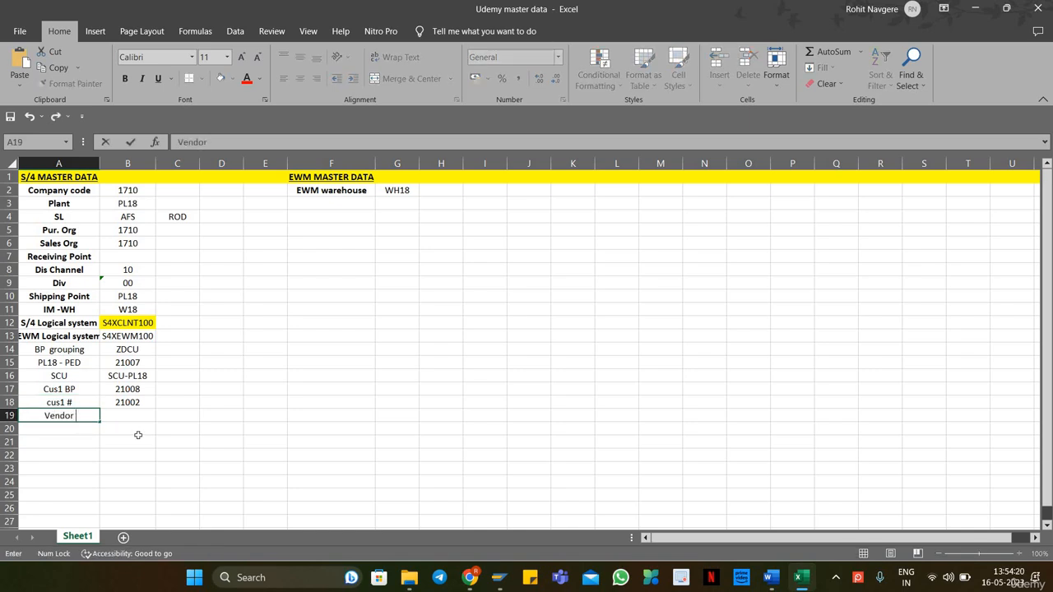
pyautogui.write('BP')
pyautogui.press('F2')
pyautogui.press('Left')
pyautogui.press('Left')
pyautogui.press('Left')
pyautogui.write('1')
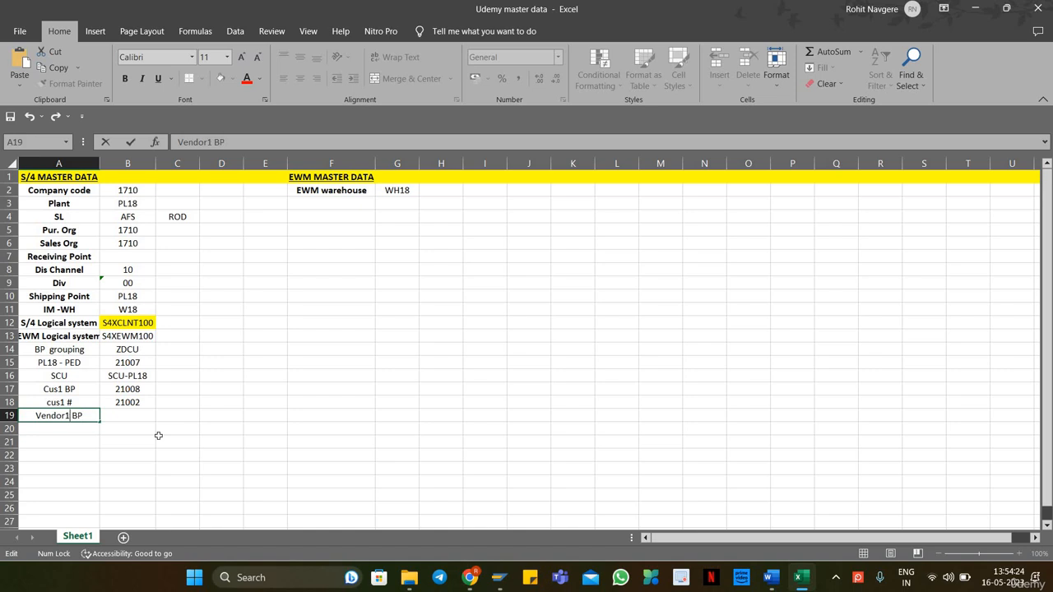
pyautogui.press('Return')
# Paste the copied business partner number into cell B19 beside the Vendor1 BP label.
pyautogui.press('Up')
pyautogui.press('Right')
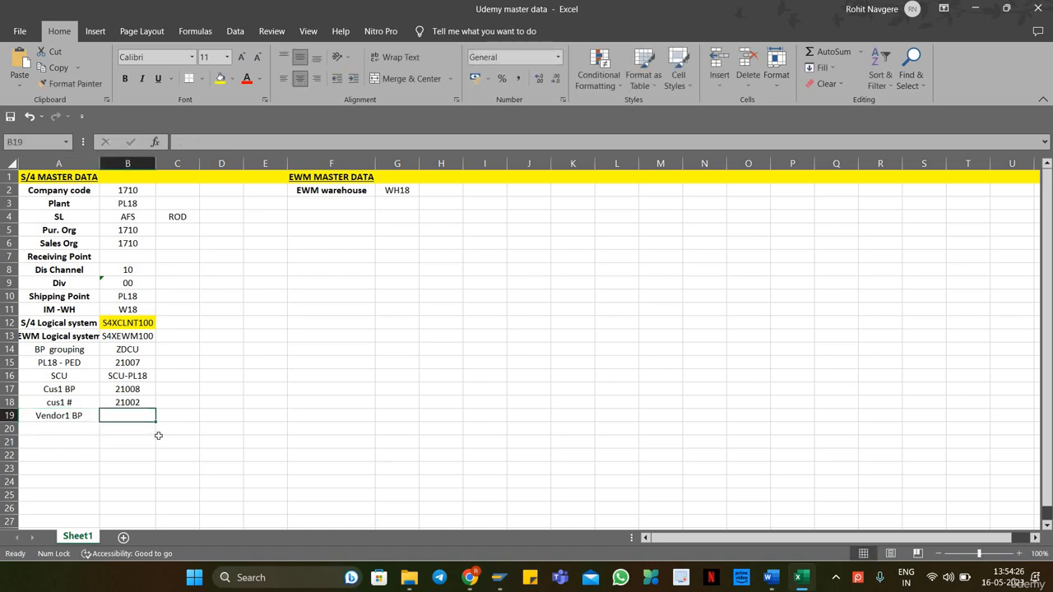
pyautogui.rightClick(129, 417)
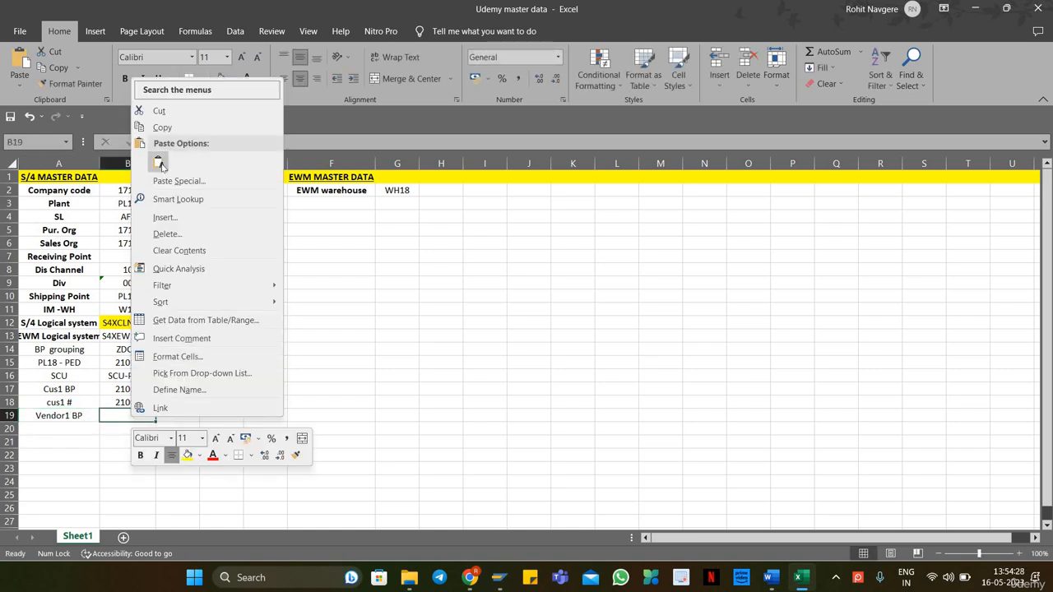
pyautogui.click(158, 164)
pyautogui.click(319, 370)
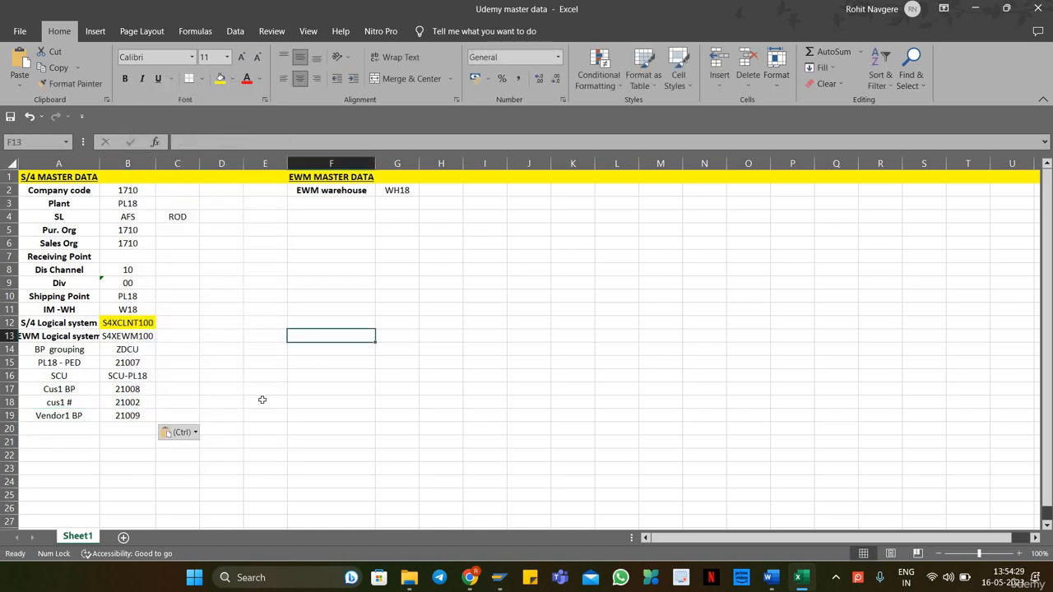
pyautogui.click(54, 429)
pyautogui.click(66, 403)
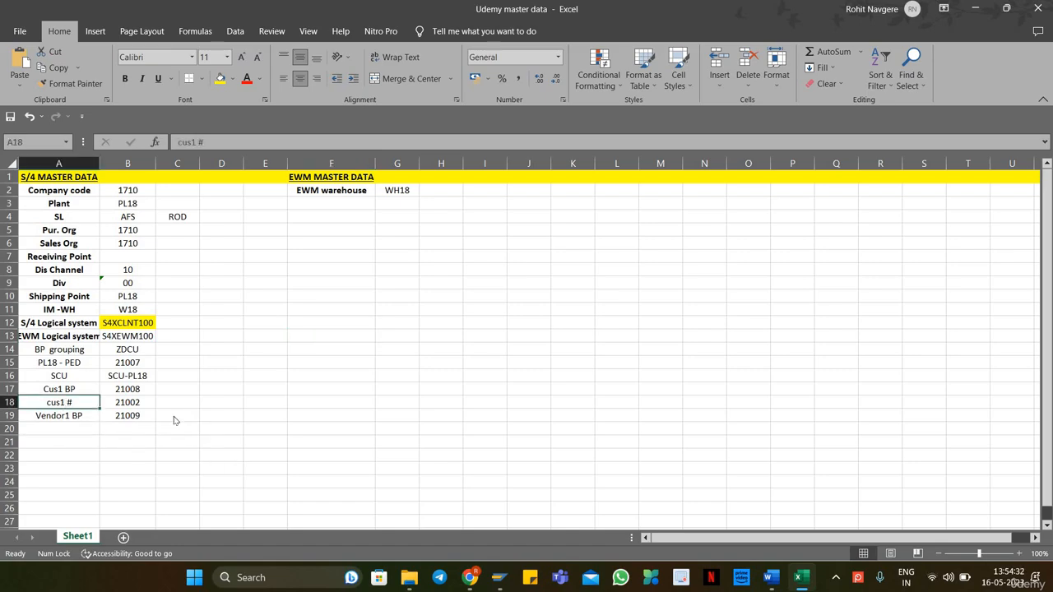
# Switch back to SAP, put the vendor business partner in change mode and assign the role FLVN00 Supplier (Fin.Accounting).
pyautogui.hotkey('alt', 'Tab')
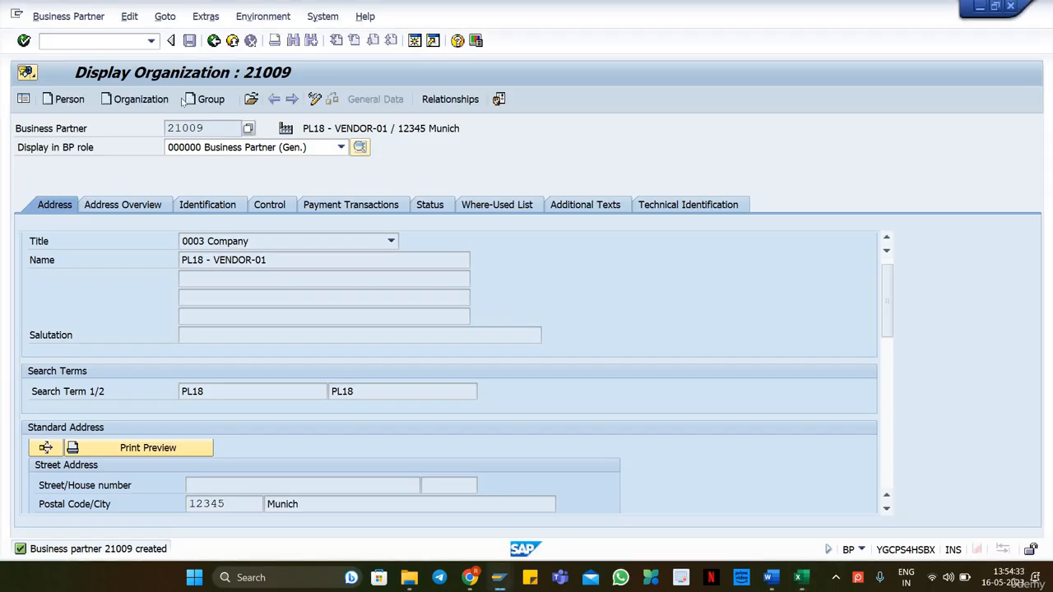
pyautogui.click(316, 100)
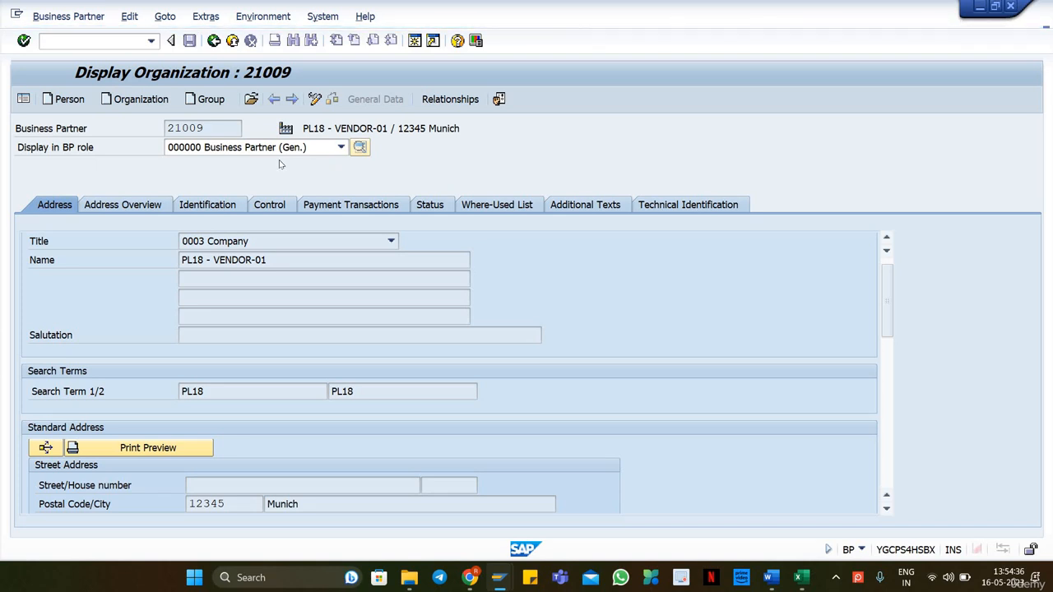
pyautogui.click(308, 150)
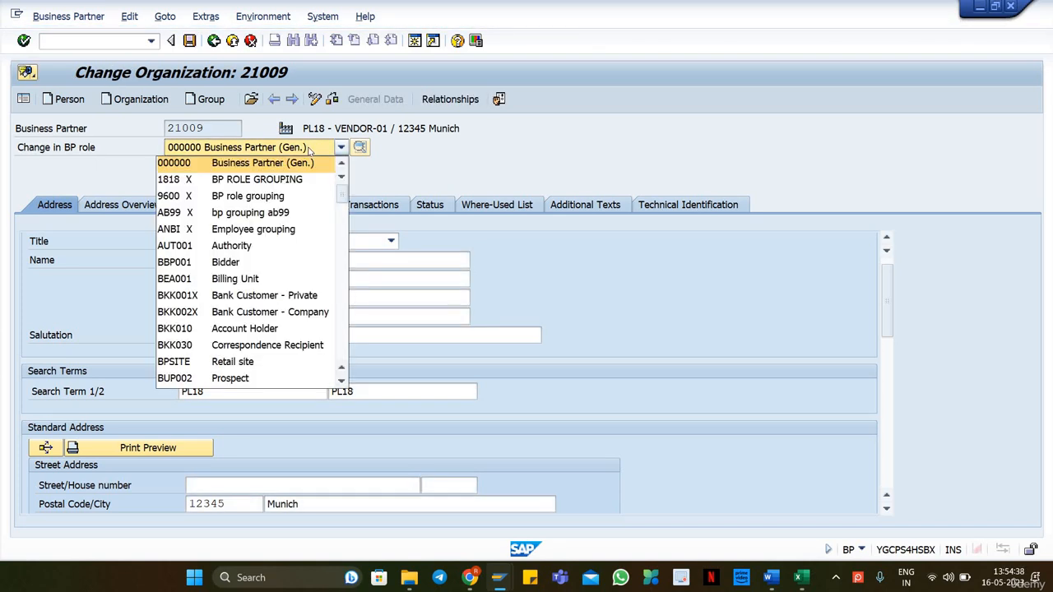
pyautogui.write('flv')
pyautogui.press('Return')
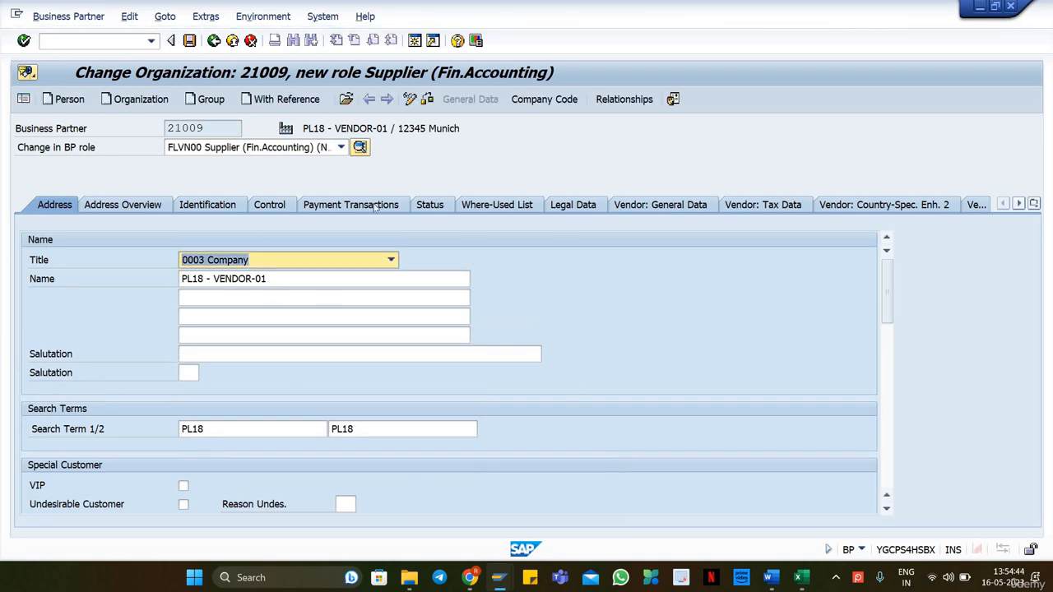
# Add company code 1710 to the supplier accounting role and set its reconciliation account to 12112000.
pyautogui.click(545, 99)
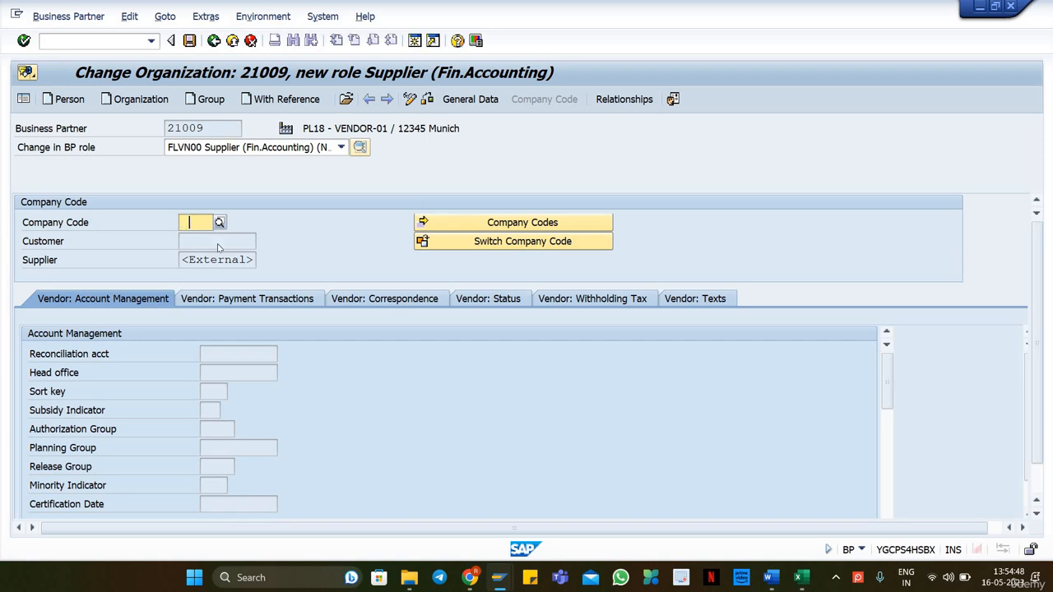
pyautogui.click(216, 242)
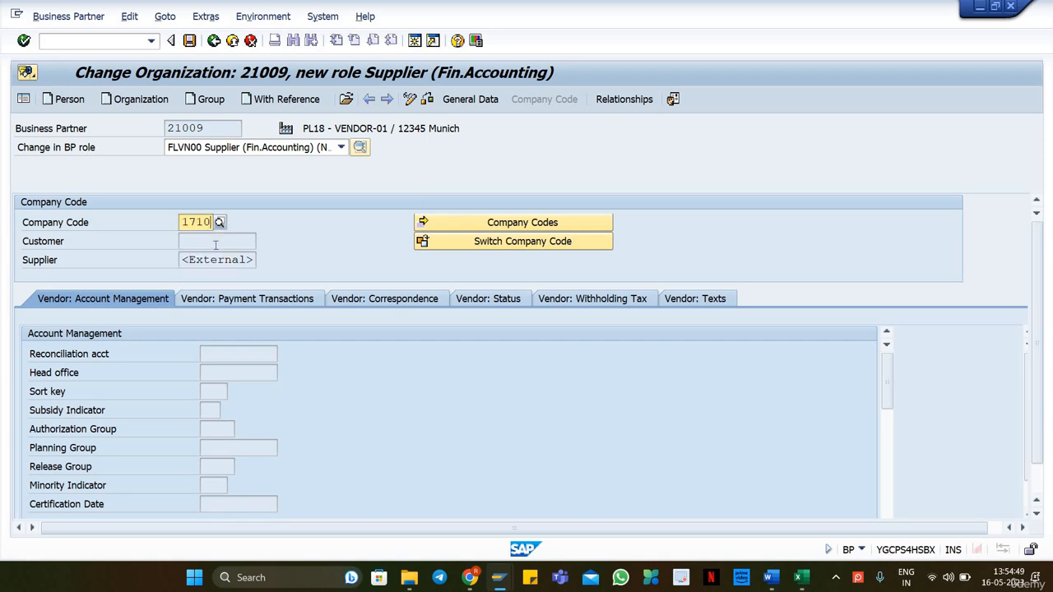
pyautogui.click(226, 355)
pyautogui.click(232, 371)
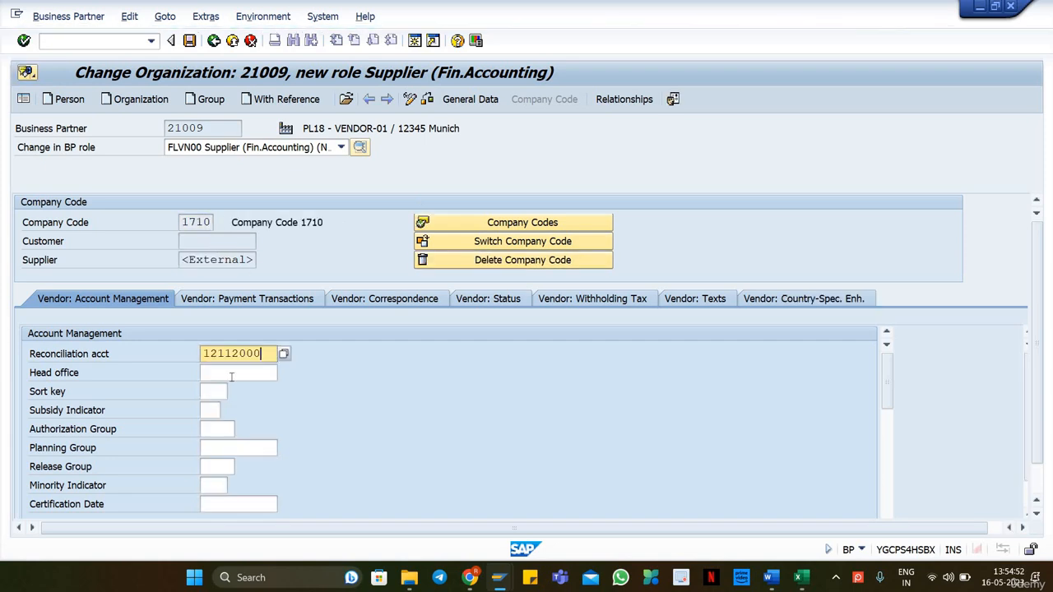
pyautogui.press('Return')
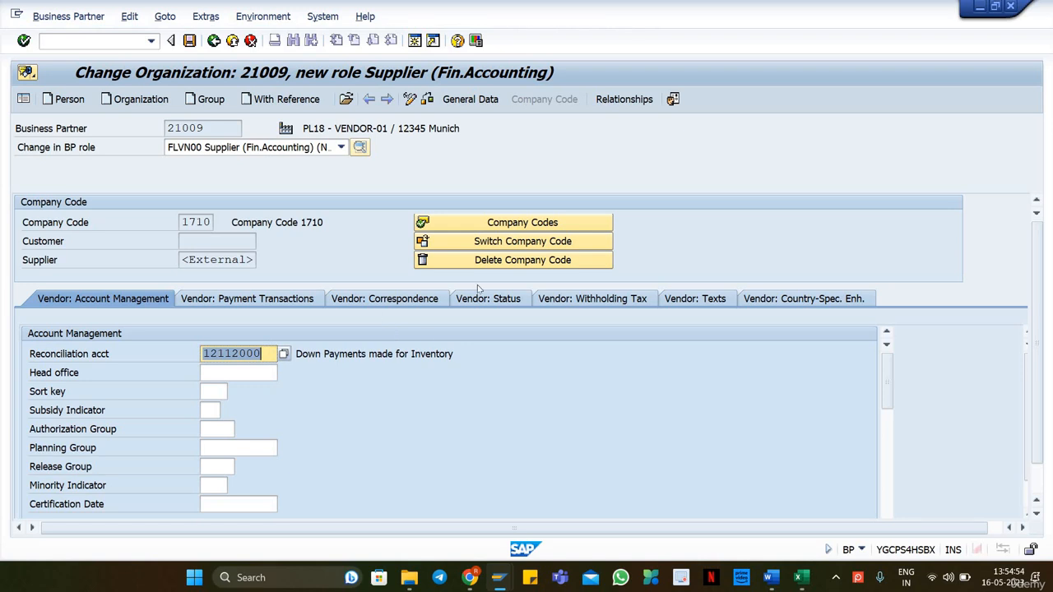
# Save the supplier accounting role, close the VAT registration warning and select the supplier number field.
pyautogui.press('Return')
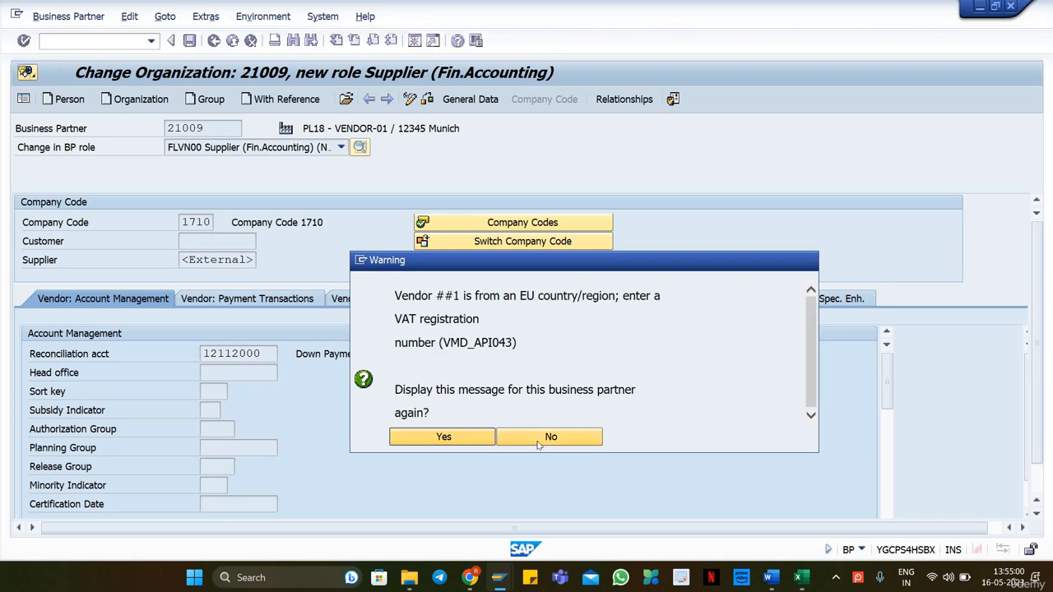
pyautogui.press('Return')
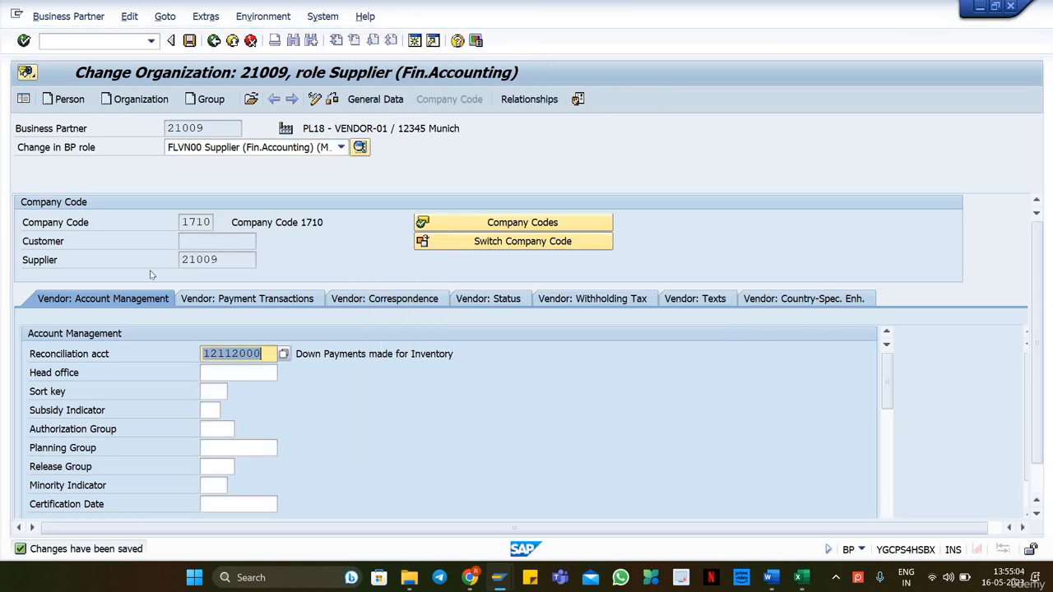
pyautogui.click(222, 259)
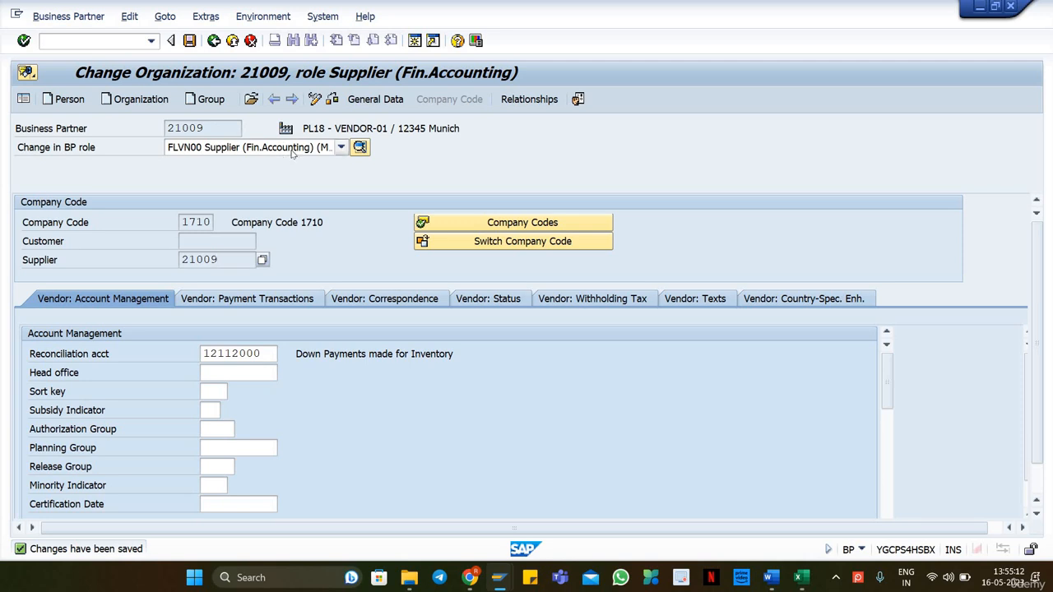
# Assign the role FLVN01 Supplier to the vendor business partner and open its purchasing data.
pyautogui.click(341, 148)
pyautogui.click(242, 177)
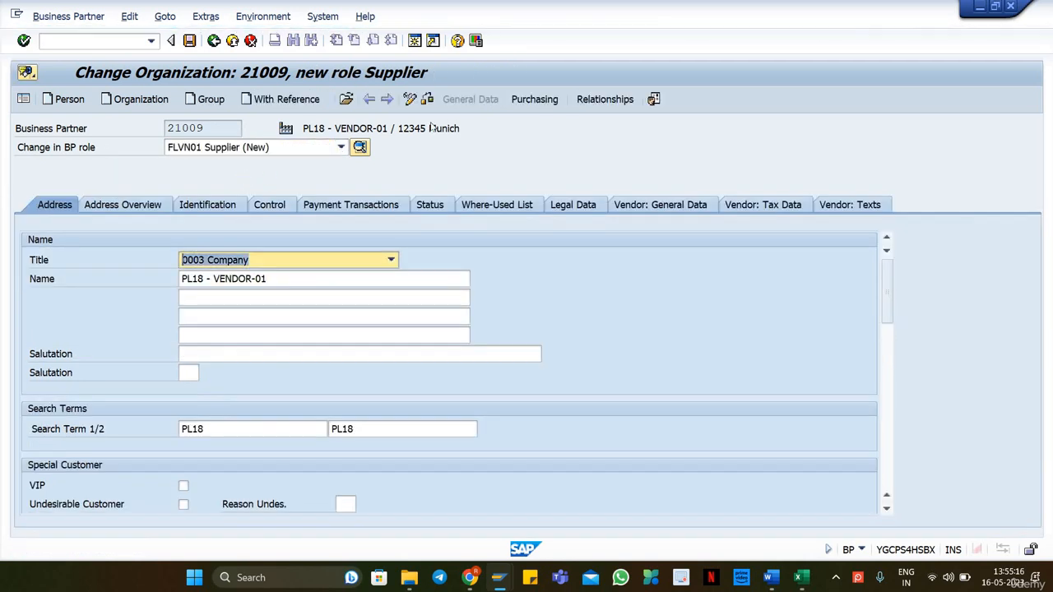
pyautogui.click(536, 99)
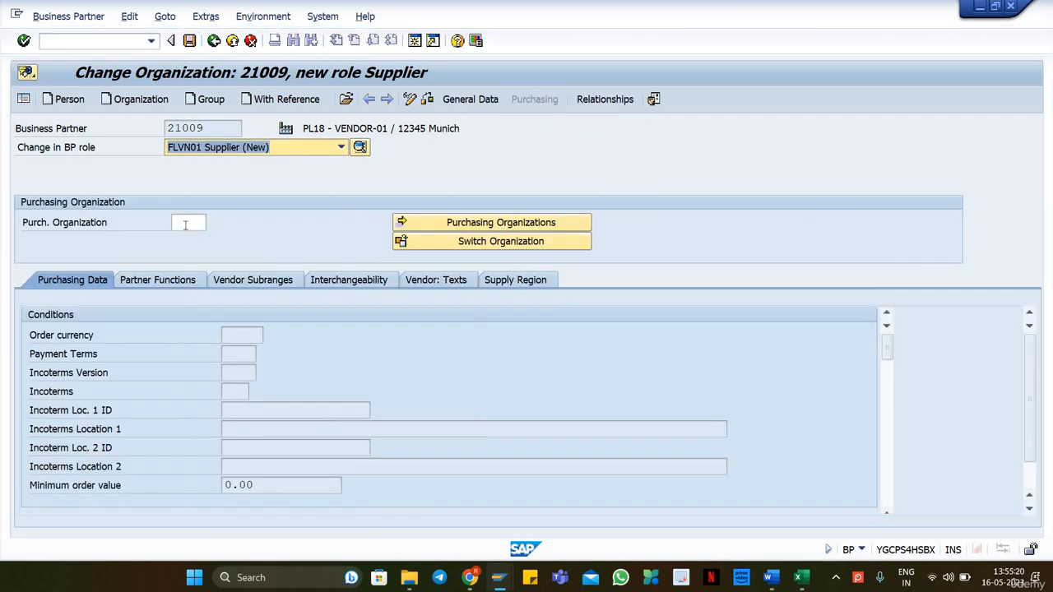
# Copy the purchasing organization 1710 from cell B5 of the Excel sheet and enter it for the supplier role in SAP.
pyautogui.click(187, 224)
pyautogui.hotkey('alt', 'Tab')
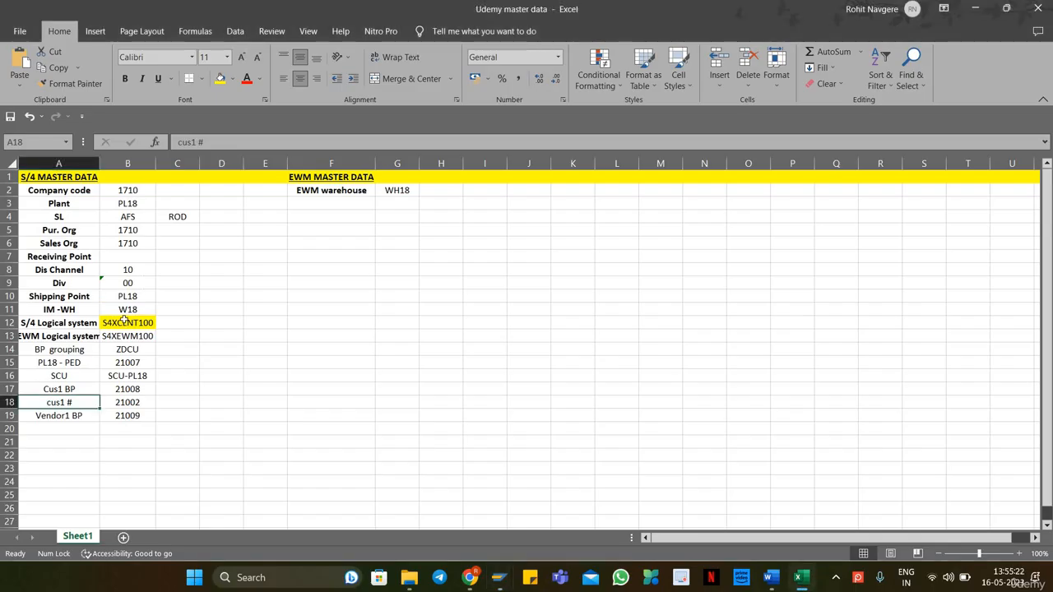
pyautogui.click(124, 296)
pyautogui.click(127, 230)
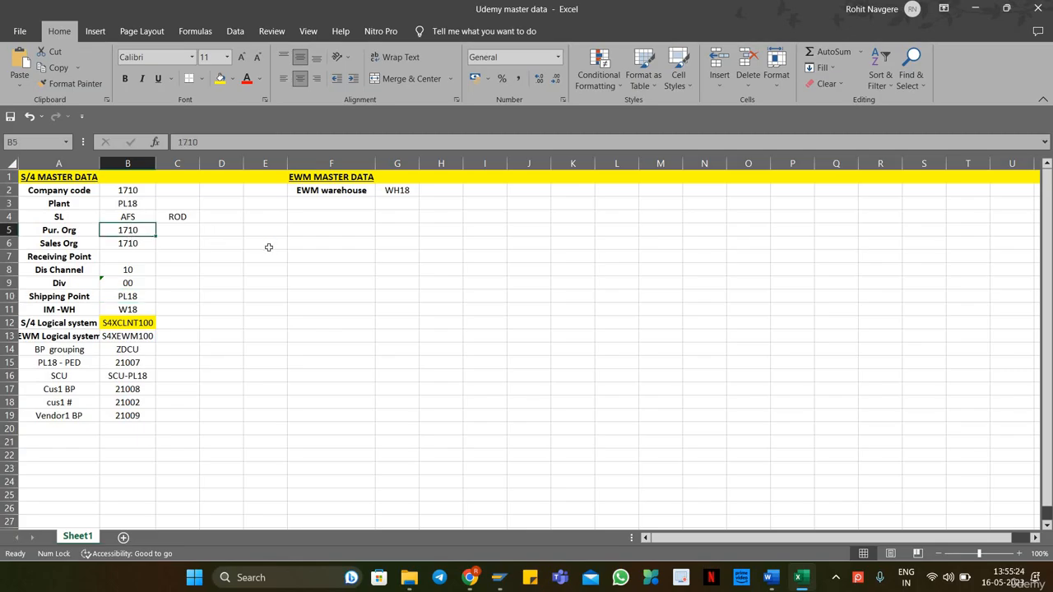
pyautogui.hotkey('ctrl', 'c')
pyautogui.hotkey('alt', 'Tab')
pyautogui.hotkey('ctrl', 'v')
pyautogui.press('Return')
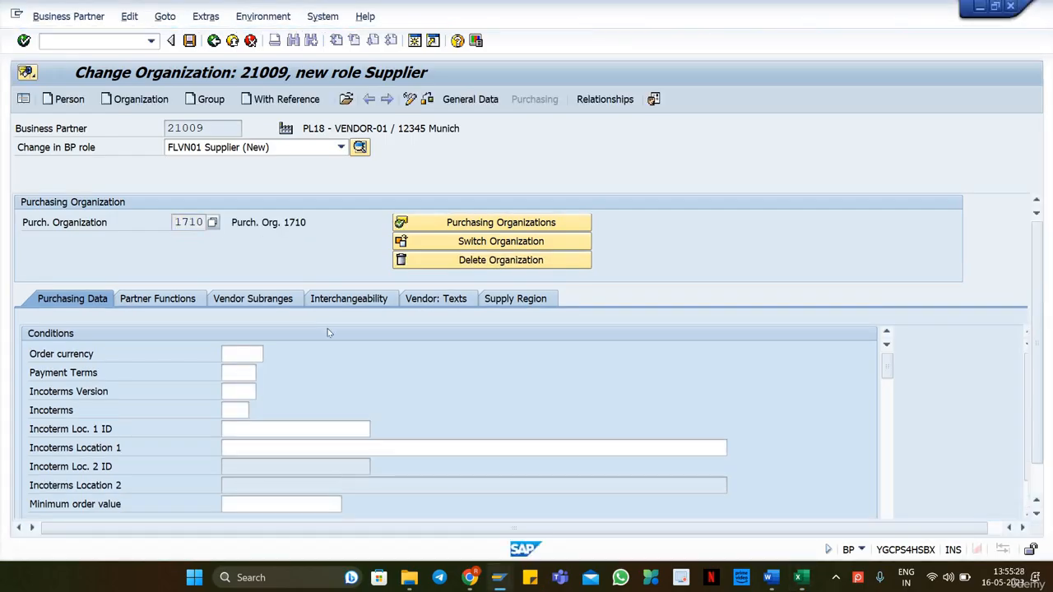
# Set the order currency to USD and save the supplier role, declining to show the VAT registration warning again.
pyautogui.click(243, 353)
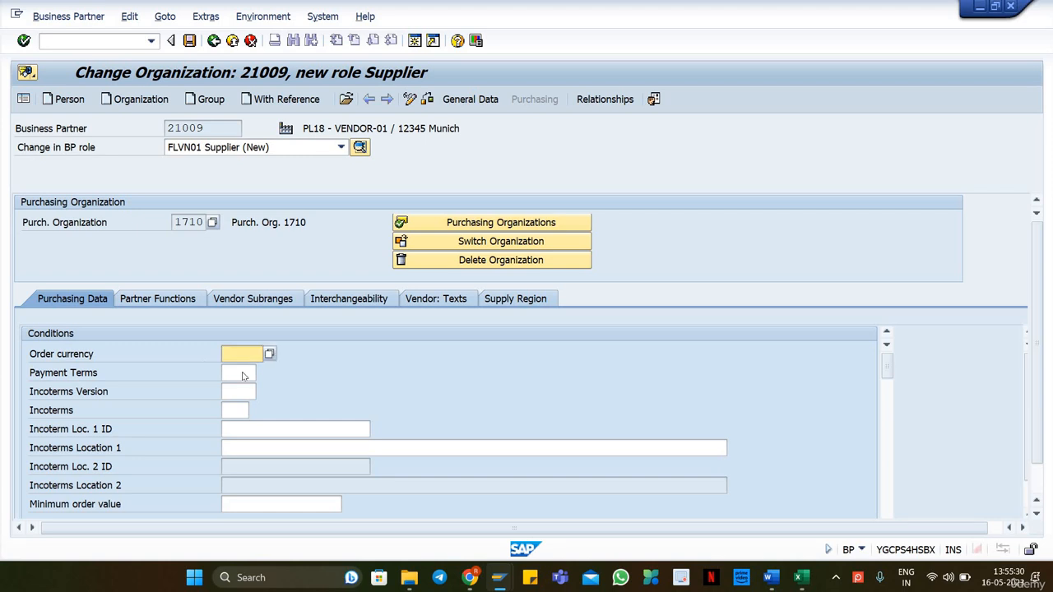
pyautogui.click(243, 371)
pyautogui.press('BackSpace')
pyautogui.press('BackSpace')
pyautogui.press('BackSpace')
pyautogui.write('sd')
pyautogui.press('BackSpace')
pyautogui.press('Down')
pyautogui.press('Down')
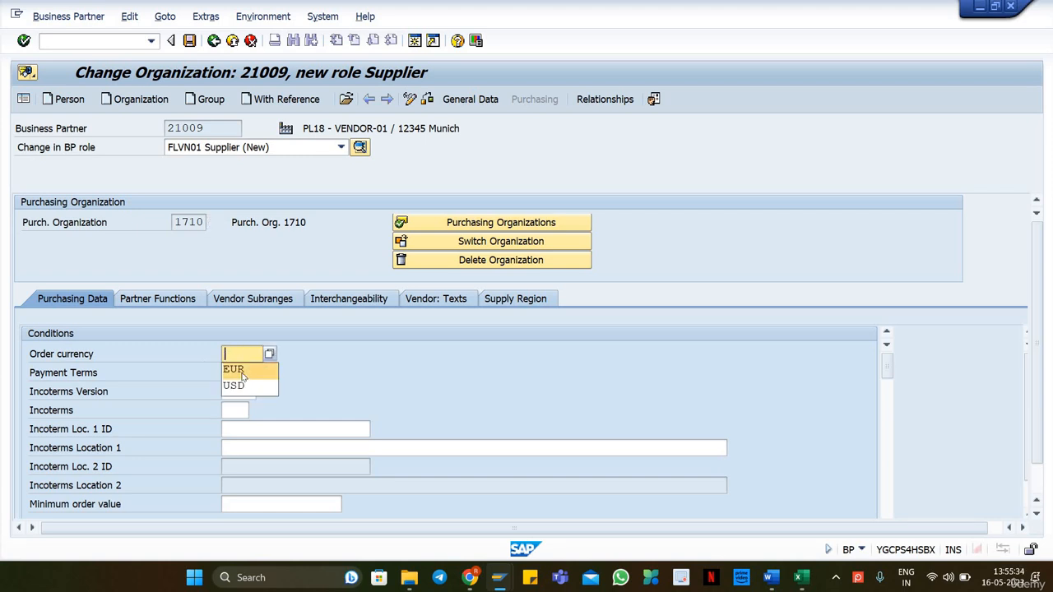
pyautogui.press('Return')
pyautogui.press('Return')
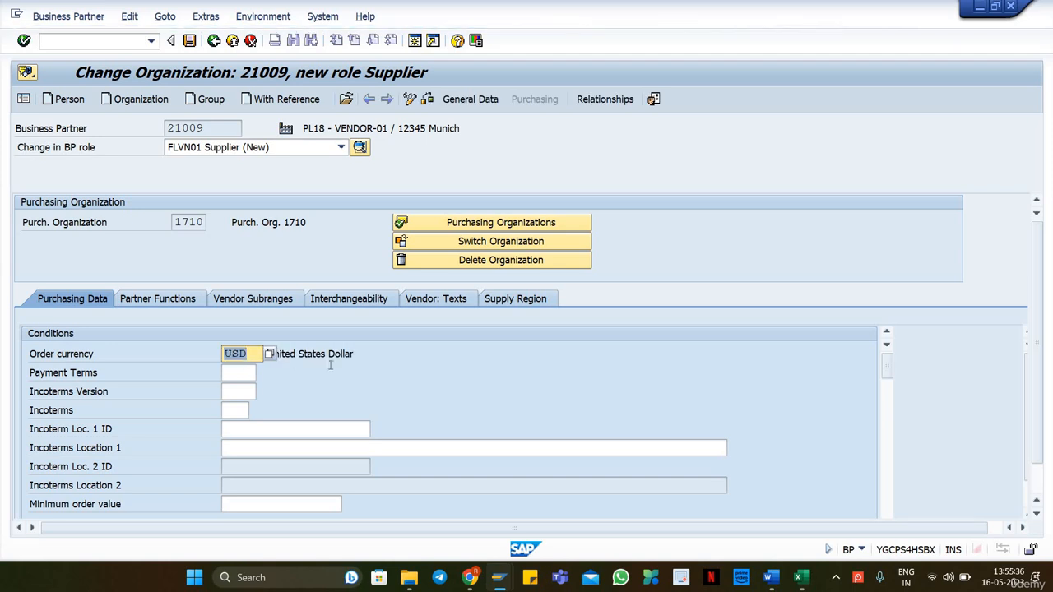
pyautogui.press('Return')
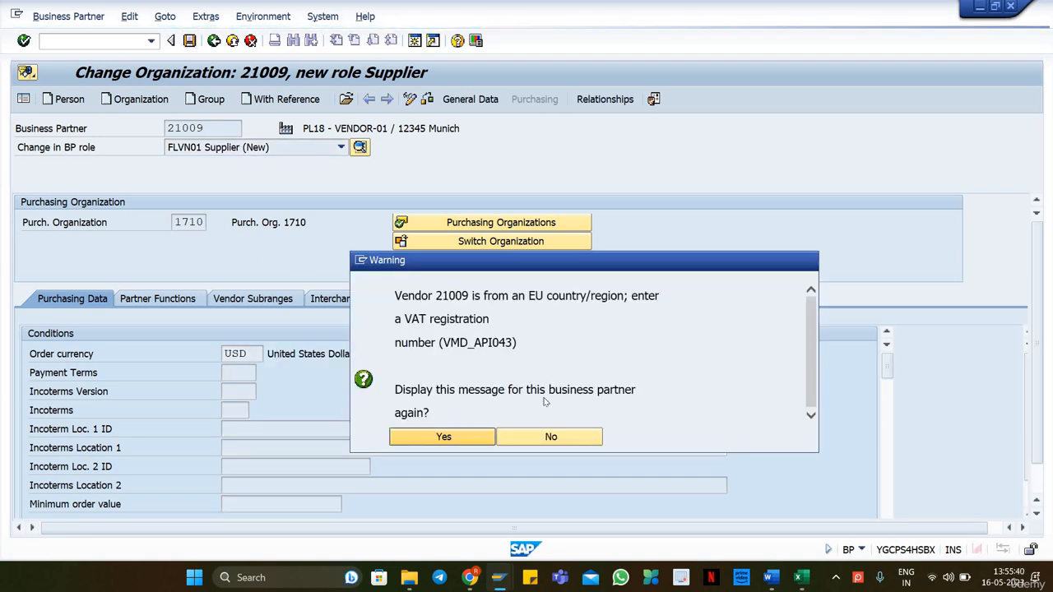
pyautogui.click(556, 436)
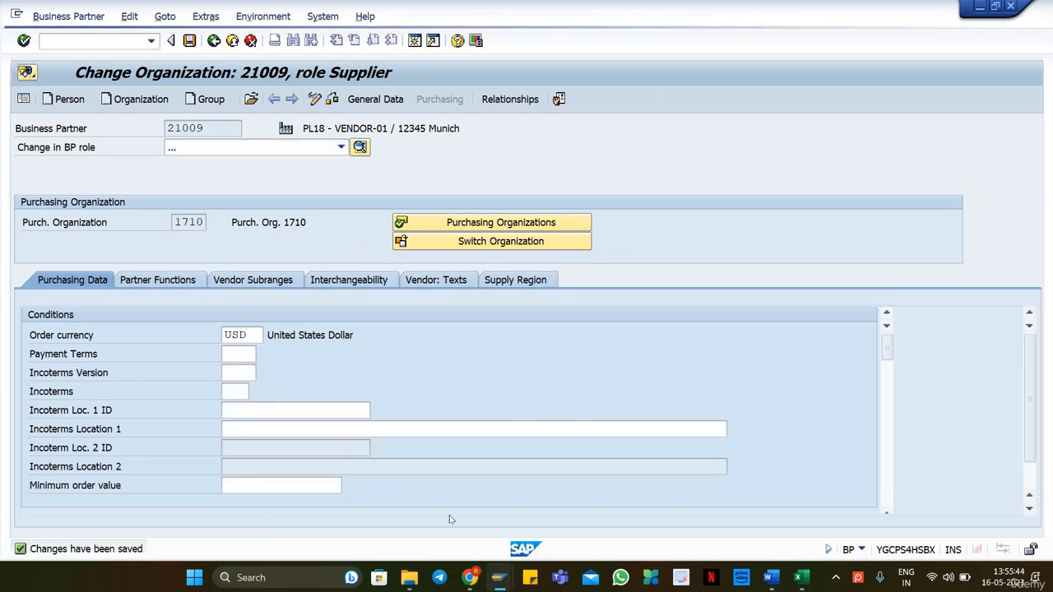
# Open the supplier's vendor general data and compare the vendor number with the business partner number.
pyautogui.click(376, 99)
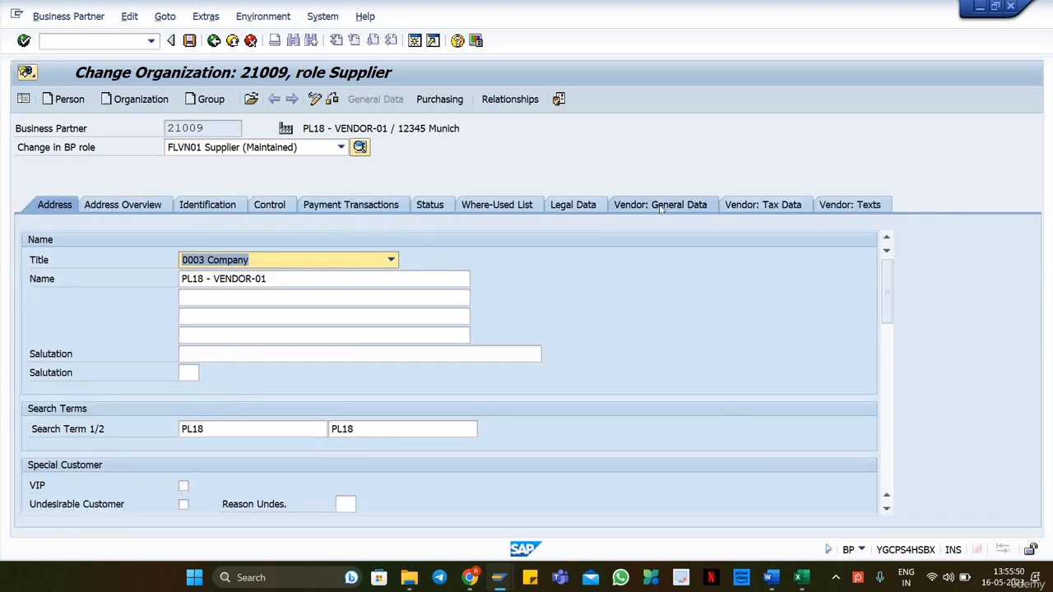
pyautogui.click(633, 208)
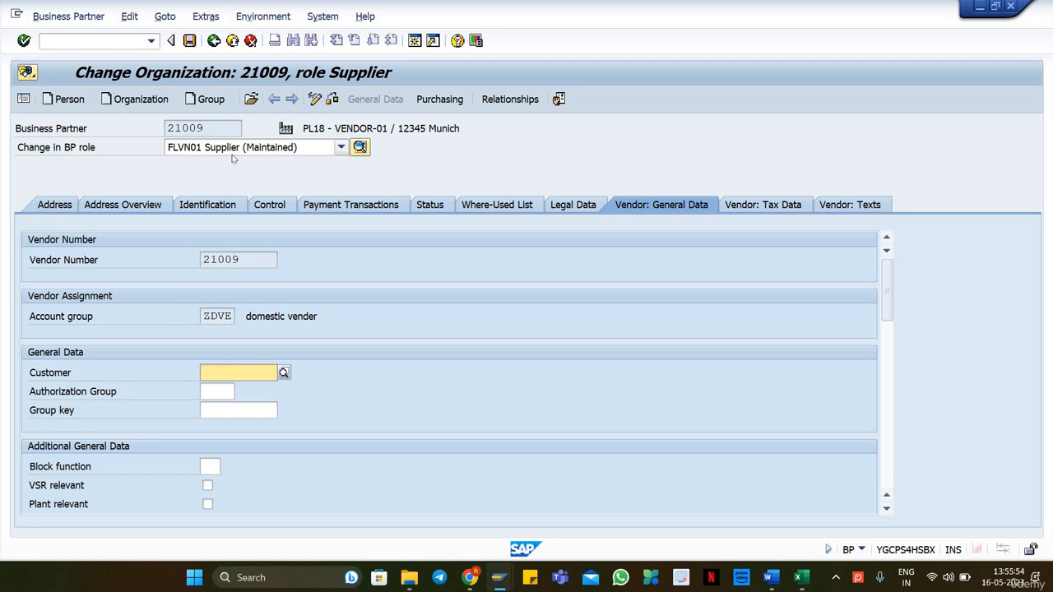
pyautogui.doubleClick(227, 260)
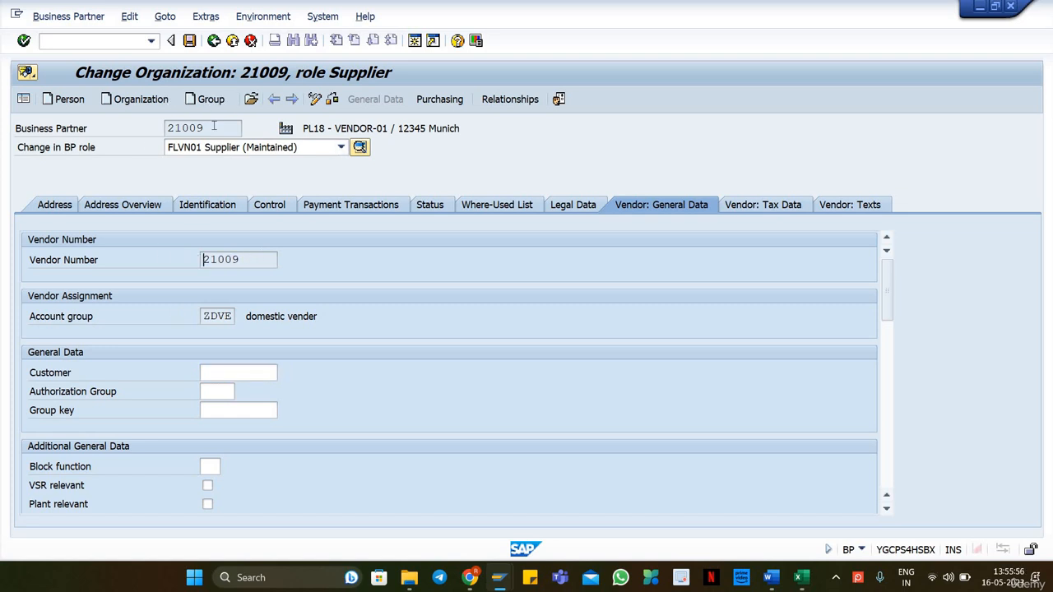
pyautogui.doubleClick(207, 129)
pyautogui.moveTo(245, 260); pyautogui.dragTo(199, 266)
# In the Excel master data sheet, copy the label from A18 into A20 and change it to Vendor1 #.
pyautogui.hotkey('alt', 'Tab')
pyautogui.click(61, 426)
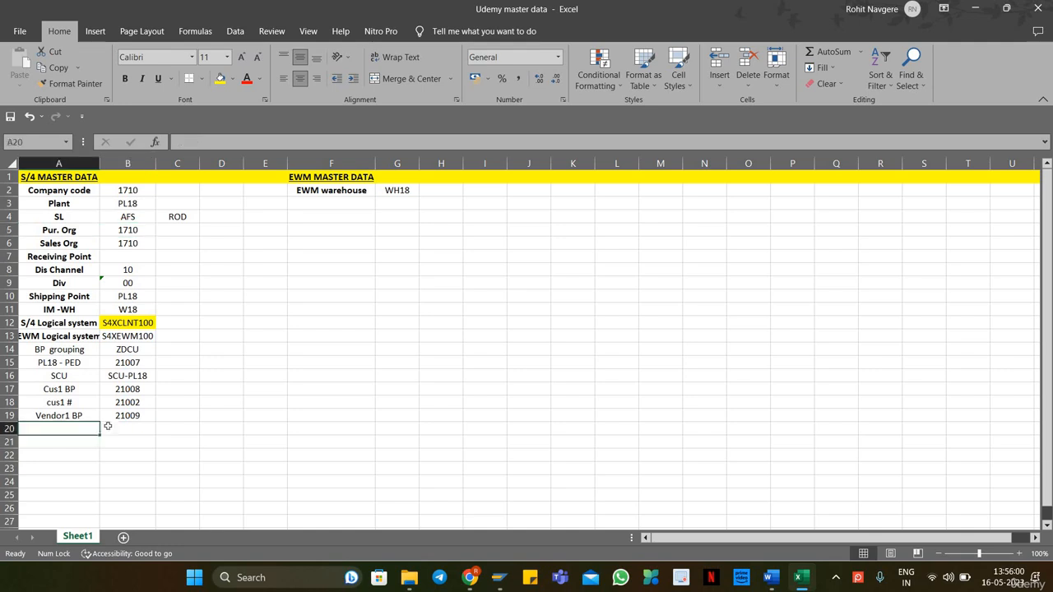
pyautogui.click(70, 405)
pyautogui.hotkey('ctrl', 'c')
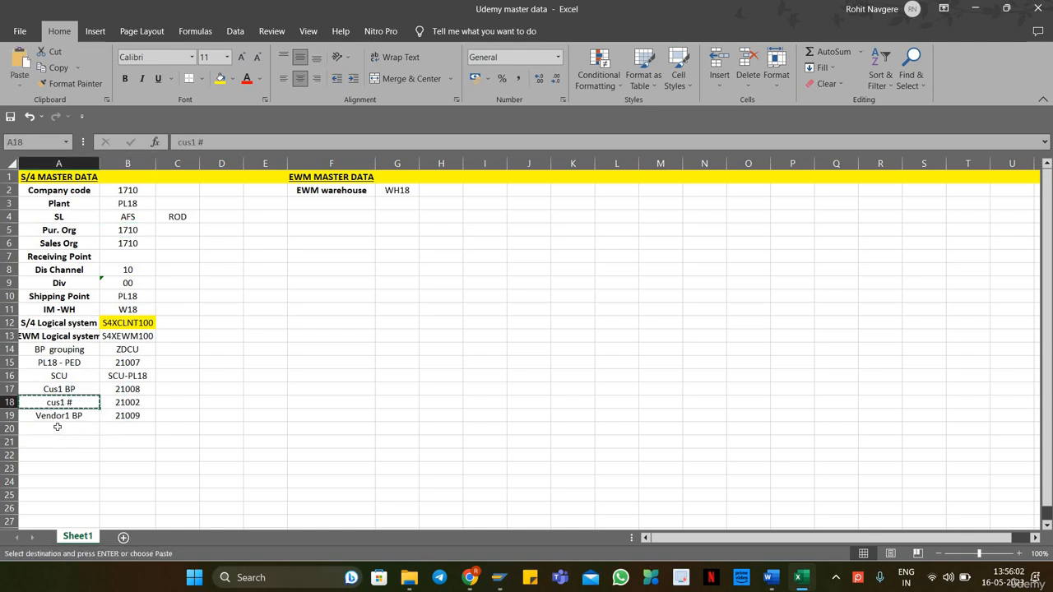
pyautogui.click(59, 429)
pyautogui.hotkey('ctrl', 'v')
pyautogui.doubleClick(54, 428)
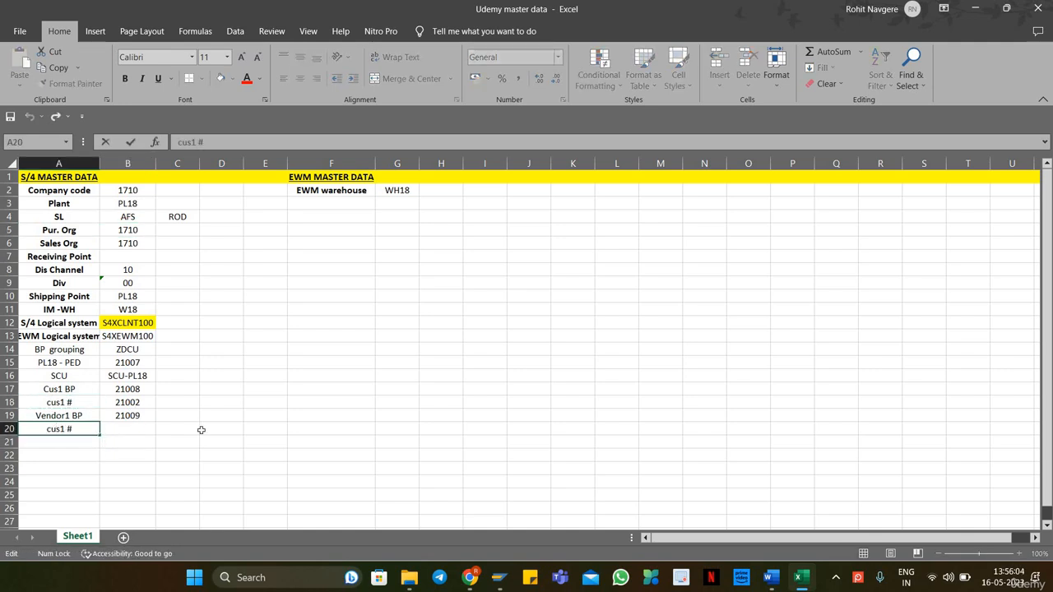
pyautogui.press('Delete')
pyautogui.press('BackSpace')
pyautogui.press('BackSpace')
pyautogui.press('capslock')
pyautogui.press('capslock')
pyautogui.write('Vendor')
pyautogui.press('Return')
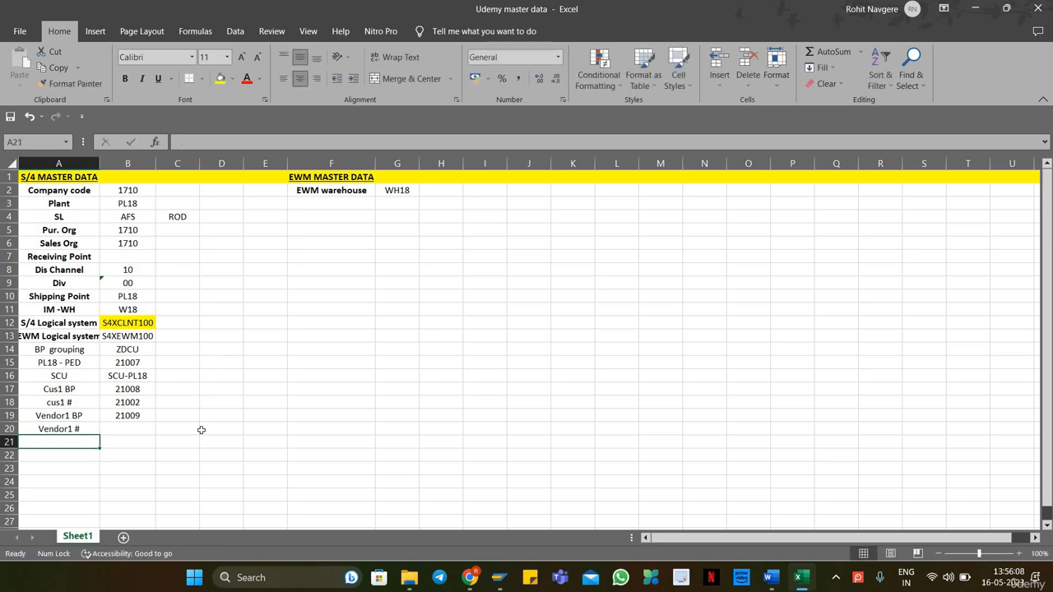
# Copy the vendor number from the SAP supplier record and paste it into cell B20 beside the Vendor1 # label.
pyautogui.press('Up')
pyautogui.press('Right')
pyautogui.hotkey('alt', 'Tab')
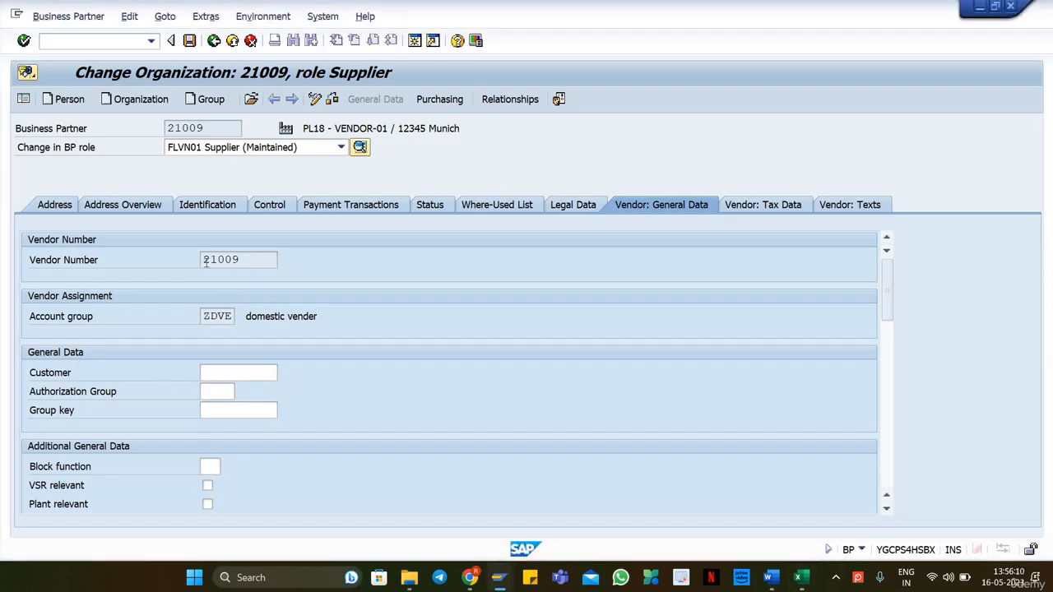
pyautogui.doubleClick(205, 262)
pyautogui.hotkey('ctrl', 'c')
pyautogui.hotkey('alt', 'Tab')
pyautogui.rightClick(136, 429)
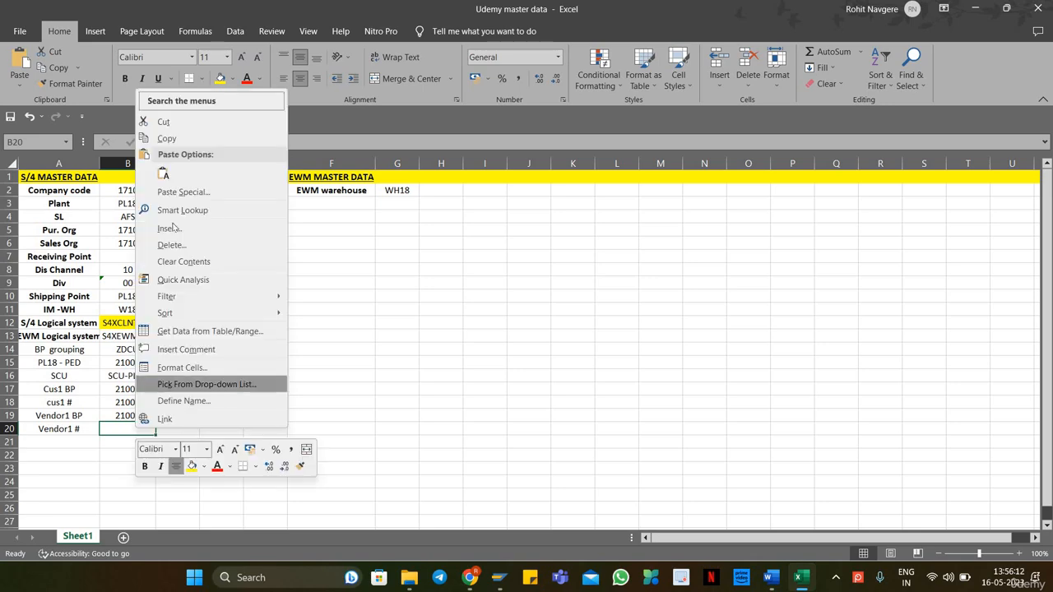
pyautogui.click(163, 174)
pyautogui.click(421, 349)
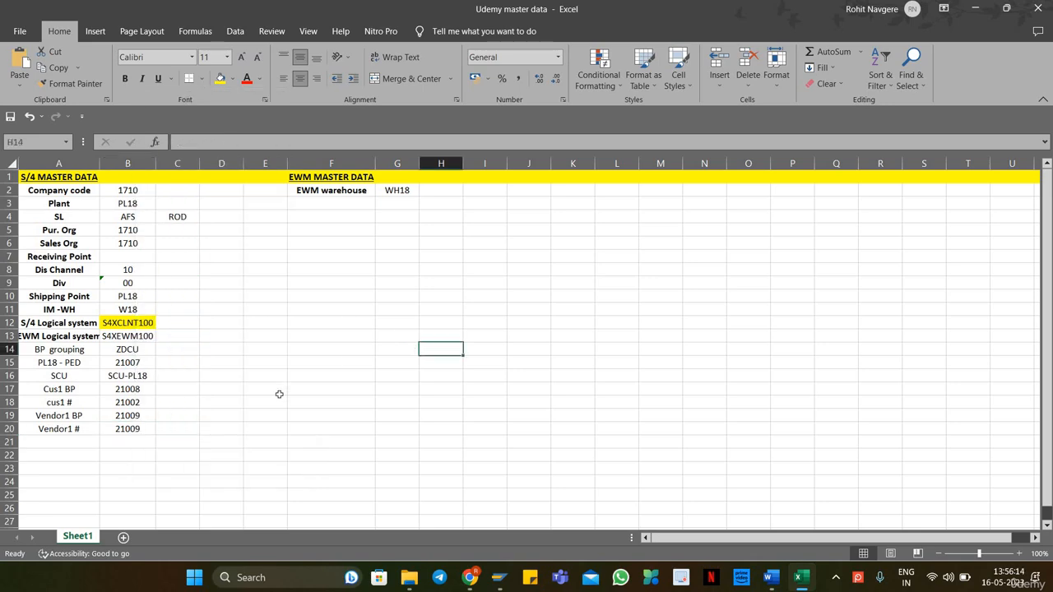
# In the Word training topics document, highlight BP(Customer) and BP(Vendor) in yellow and select the Material Master line.
pyautogui.hotkey('alt', 'Tab')
pyautogui.hotkey('alt', 'Tab')
pyautogui.click(774, 579)
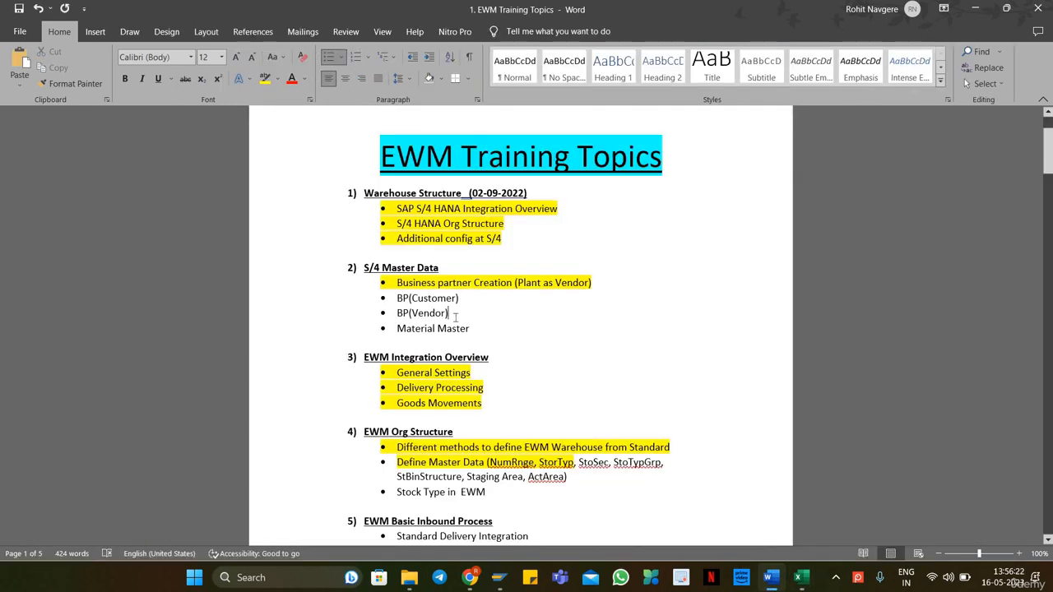
pyautogui.moveTo(455, 316); pyautogui.dragTo(397, 298)
pyautogui.click(265, 78)
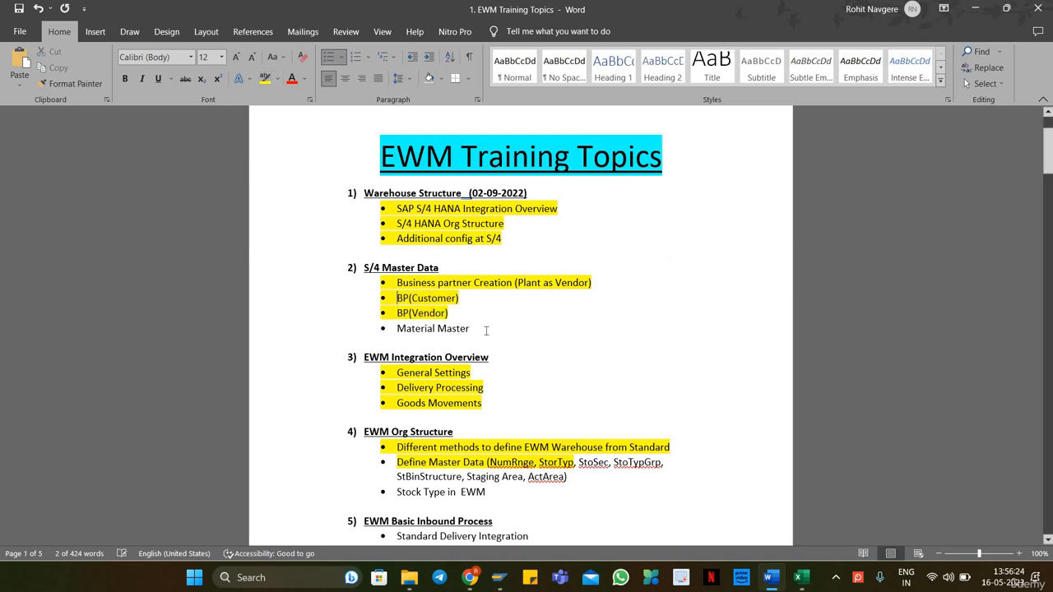
pyautogui.click(486, 330)
pyautogui.moveTo(392, 331); pyautogui.dragTo(474, 330)
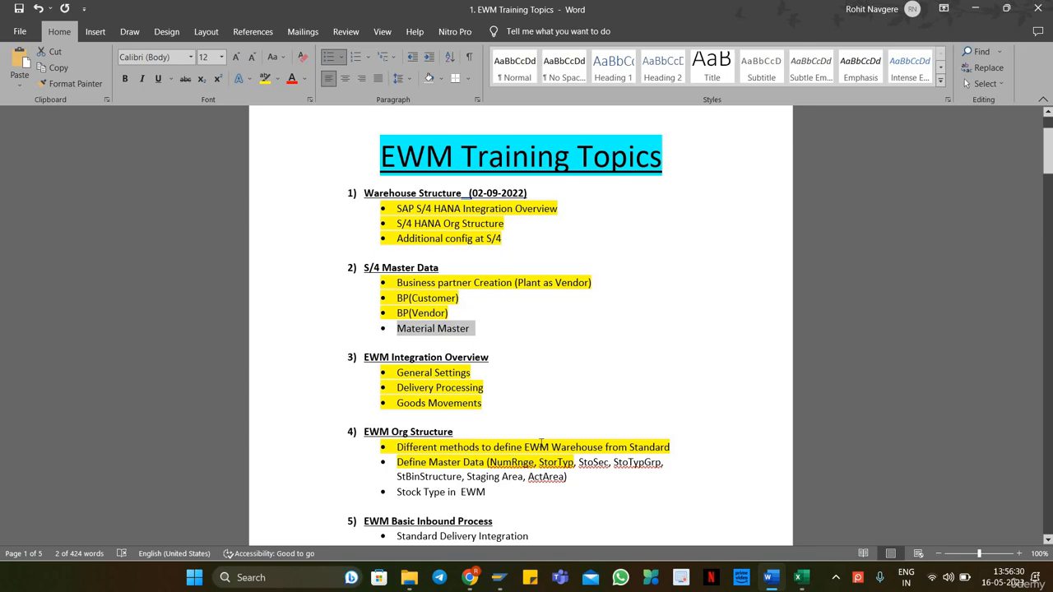
# Switch to SAP and start transaction MM01 to create a material.
pyautogui.moveTo(499, 577)
pyautogui.click(539, 498)
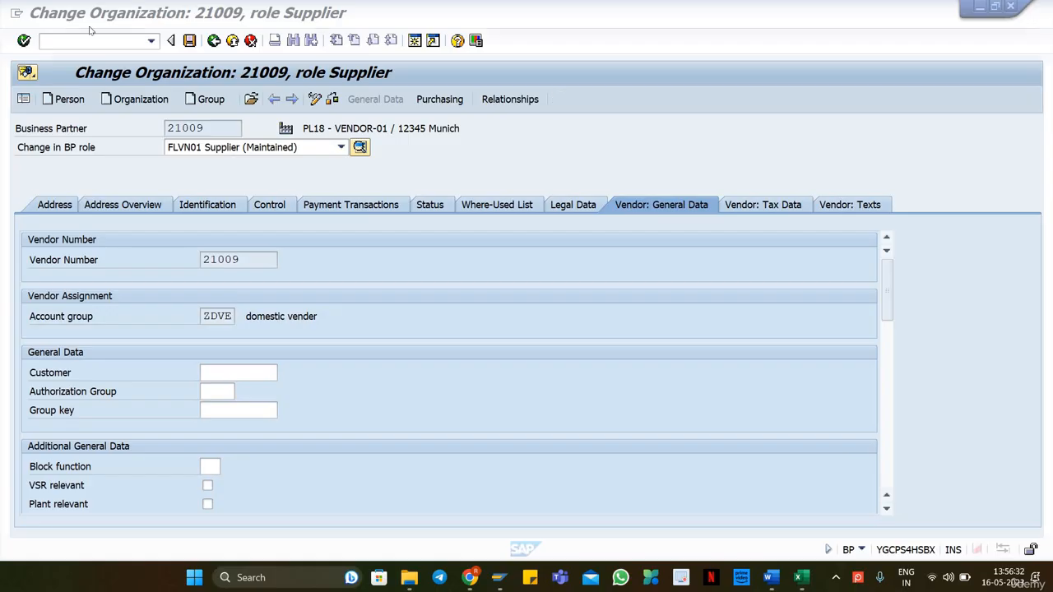
pyautogui.click(60, 42)
pyautogui.write('/n')
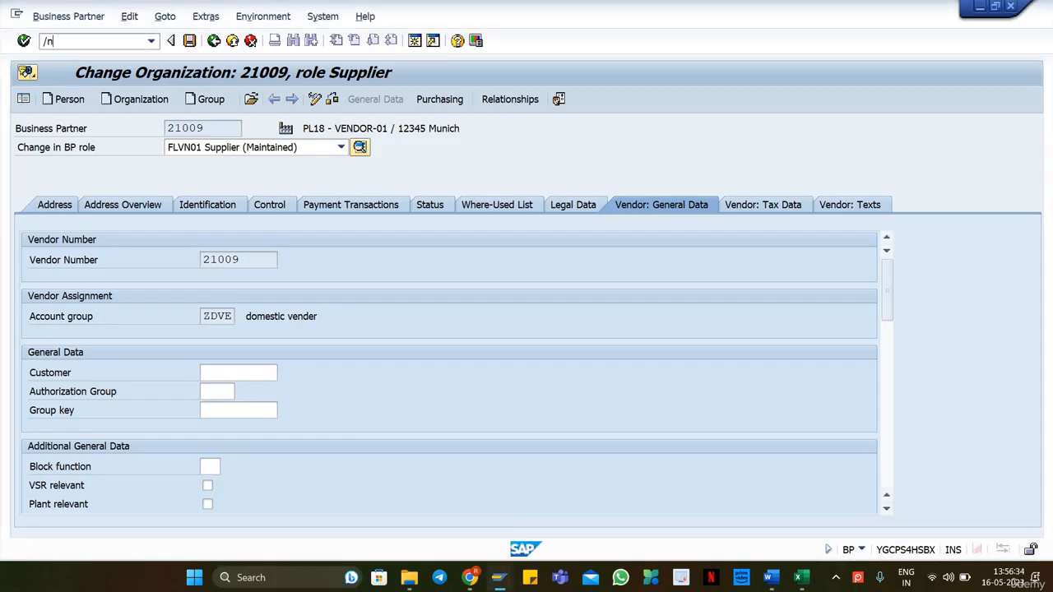
pyautogui.write('mm01')
pyautogui.press('Return')
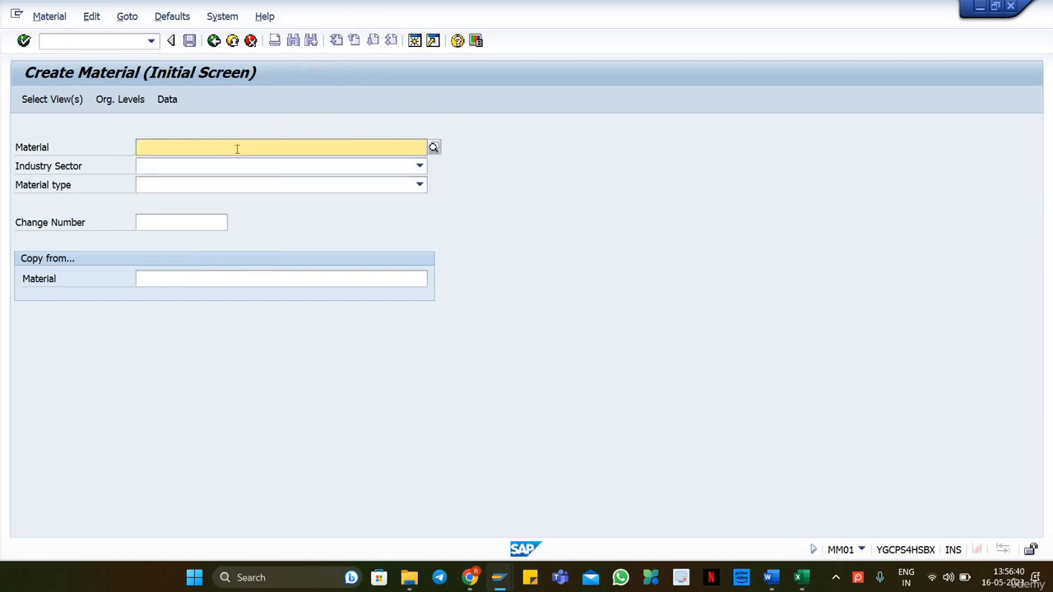
# Enter material WH18-MAT1 with industry sector M Mechanical engineering and material type FERT Finished Product, and open the view selection.
pyautogui.write('whl8-mat1')
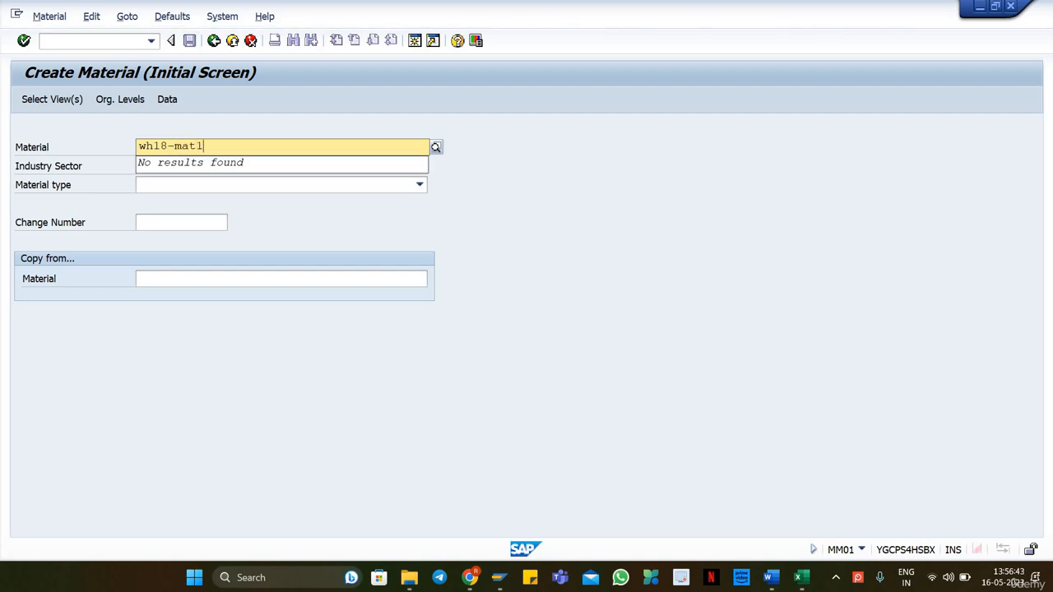
pyautogui.press('Tab')
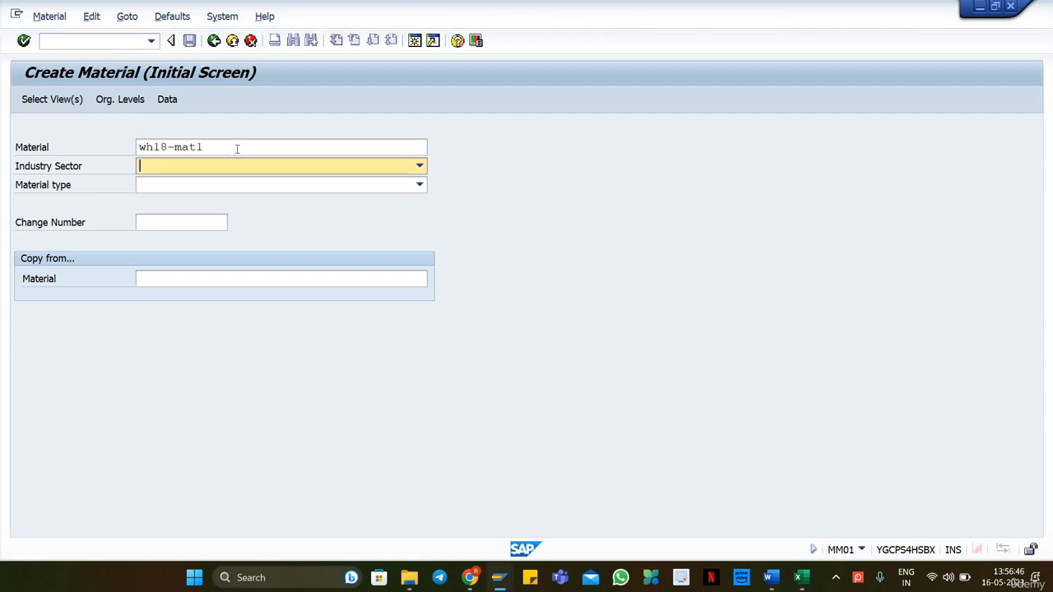
pyautogui.write('M Mechanical engineering')
pyautogui.press('Tab')
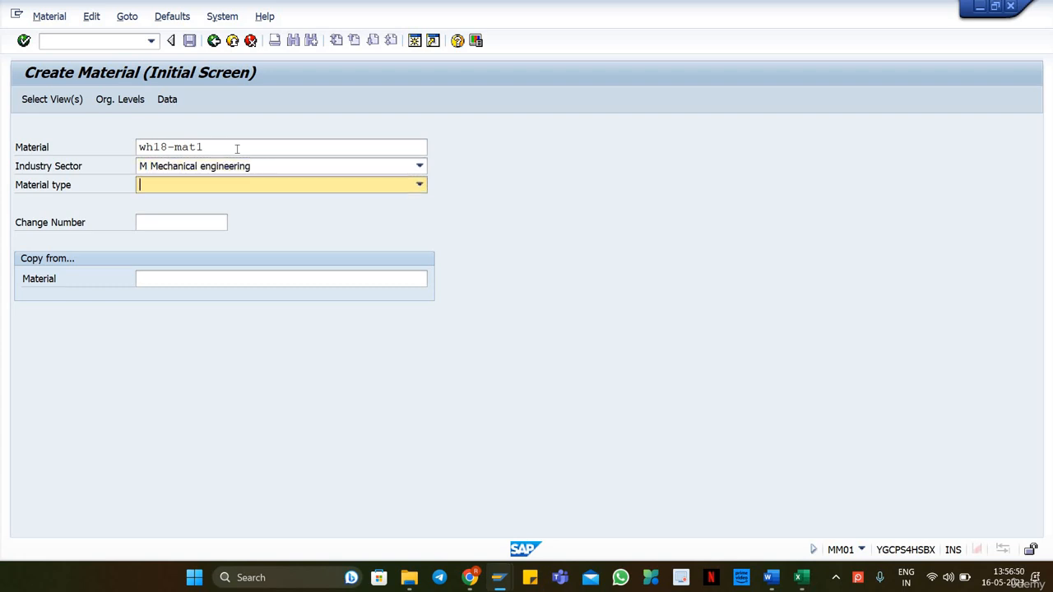
pyautogui.write('FERT Finished Product')
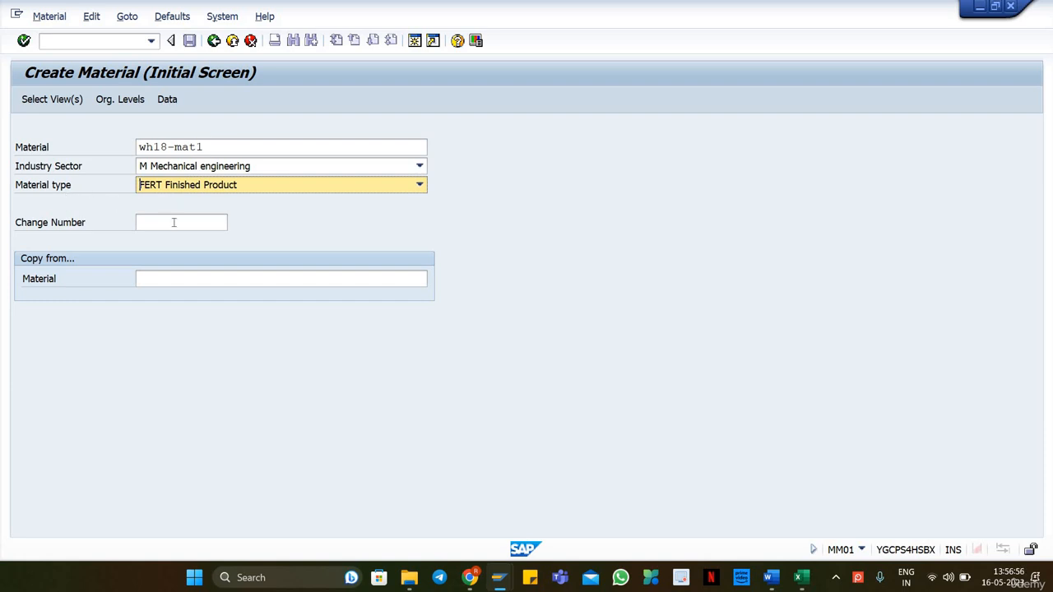
pyautogui.press('Return')
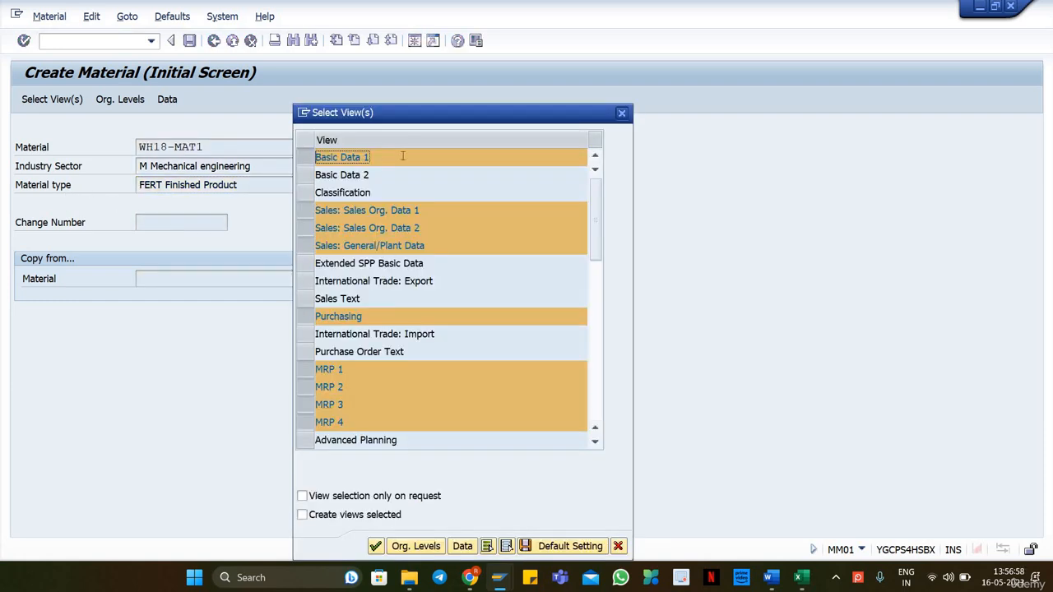
# Review the preselected material views from Basic Data 1 to WM Execution and accept the selection.
pyautogui.moveTo(439, 117); pyautogui.dragTo(562, 66)
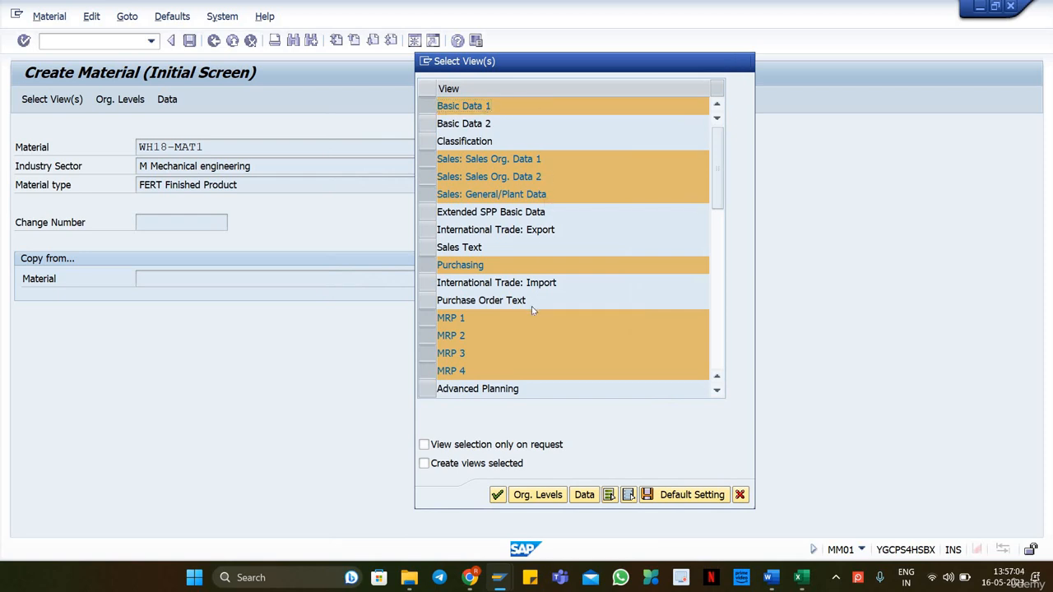
pyautogui.scroll(-2, 527, 313)
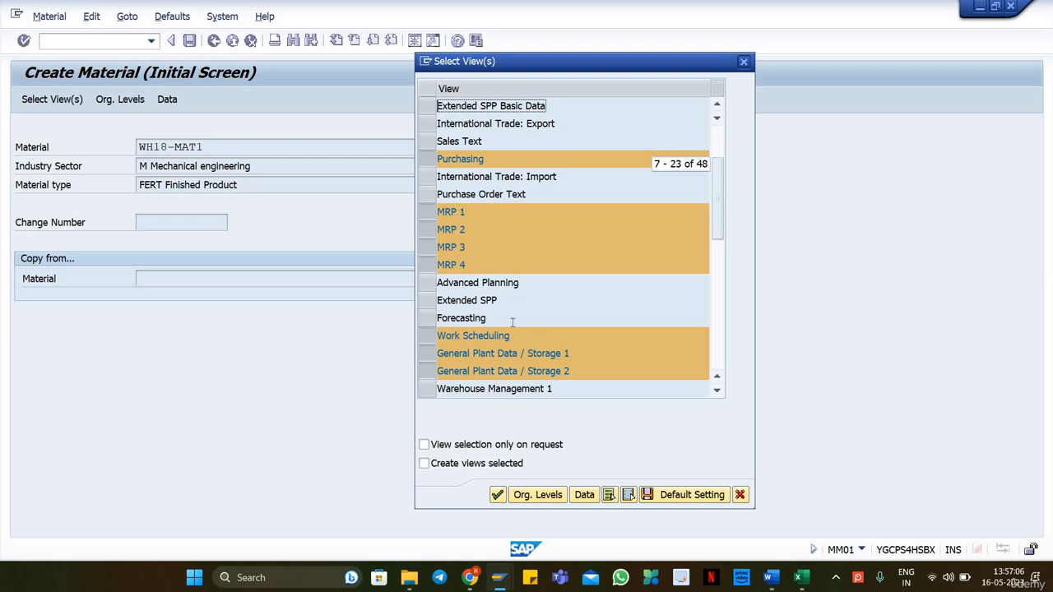
pyautogui.scroll(-1, 512, 322)
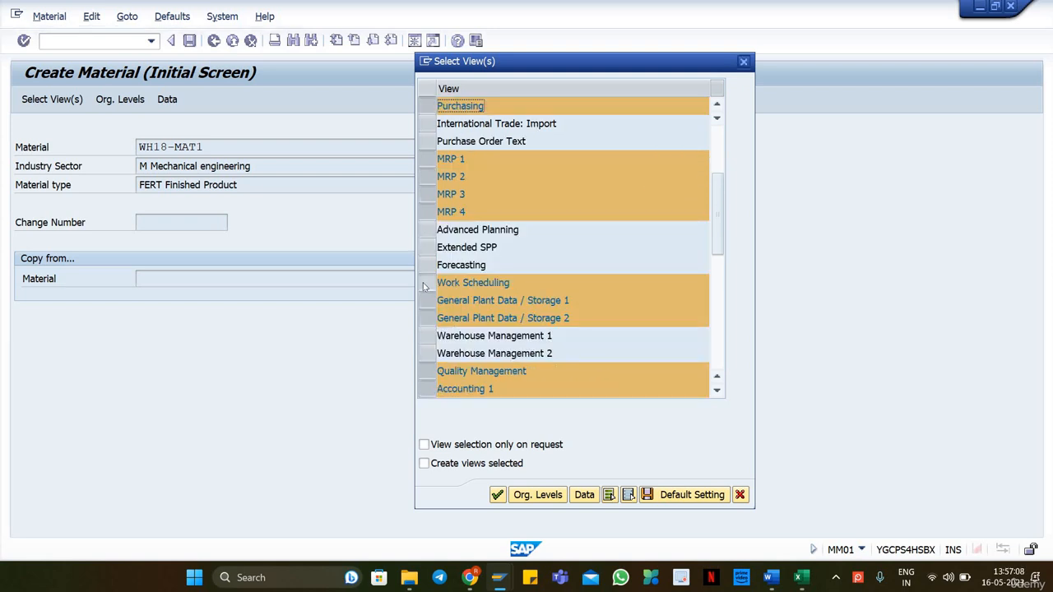
pyautogui.scroll(-1, 560, 282)
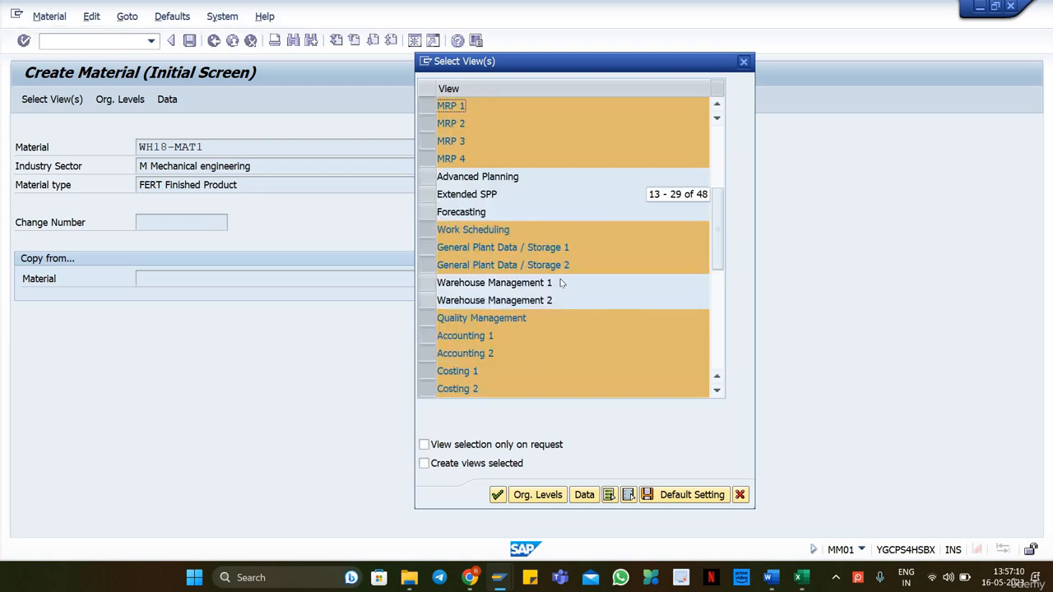
pyautogui.scroll(-1, 494, 227)
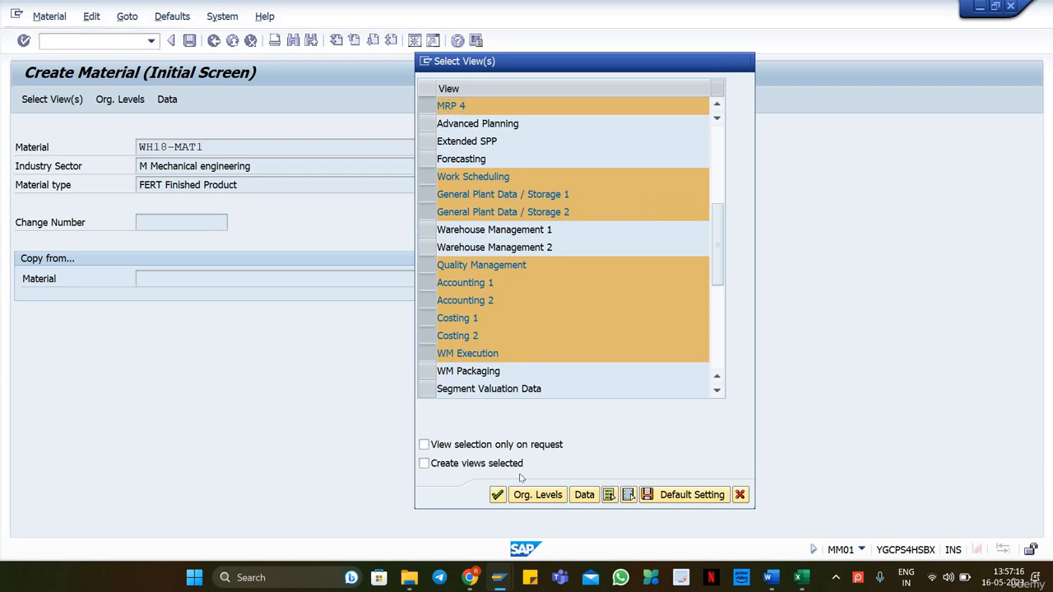
pyautogui.scroll(-1, 625, 280)
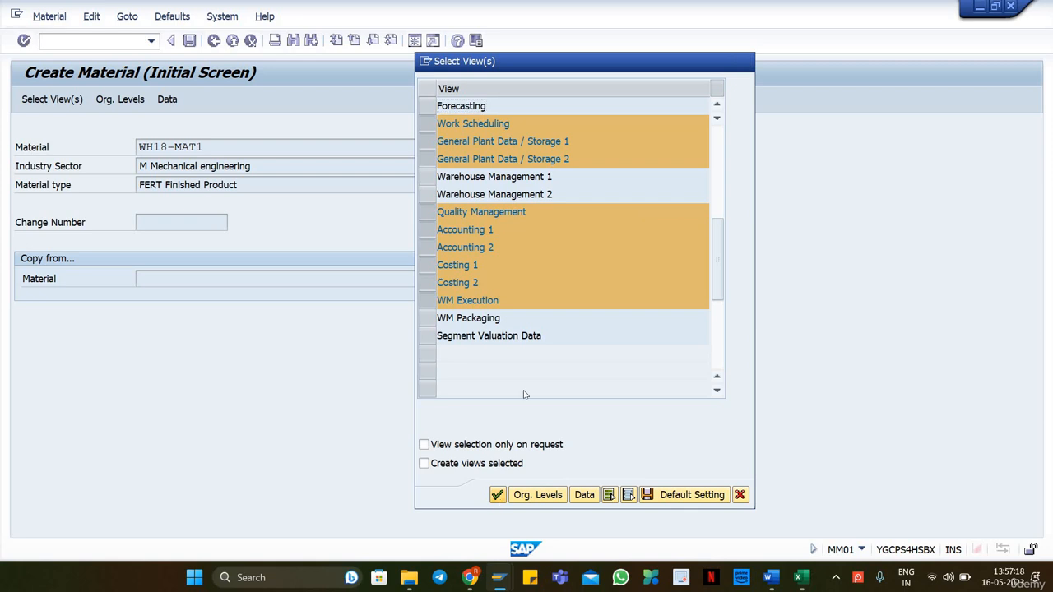
pyautogui.click(497, 495)
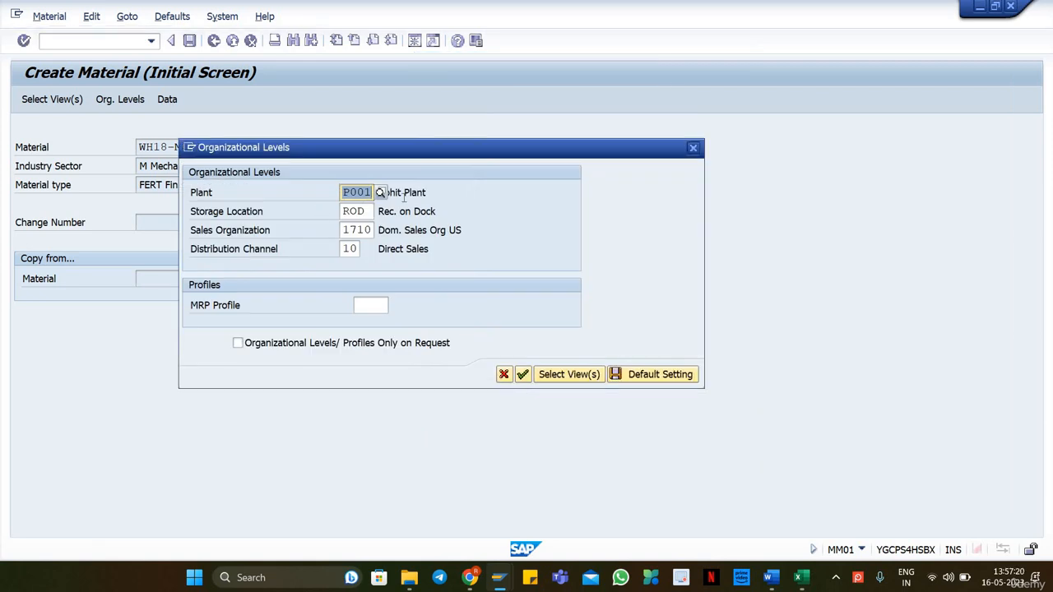
# Set the plant to PL18, keeping storage location ROD, sales organization 1710 and distribution channel 10, save these organizational levels as default and continue.
pyautogui.write('p118')
pyautogui.press('Tab')
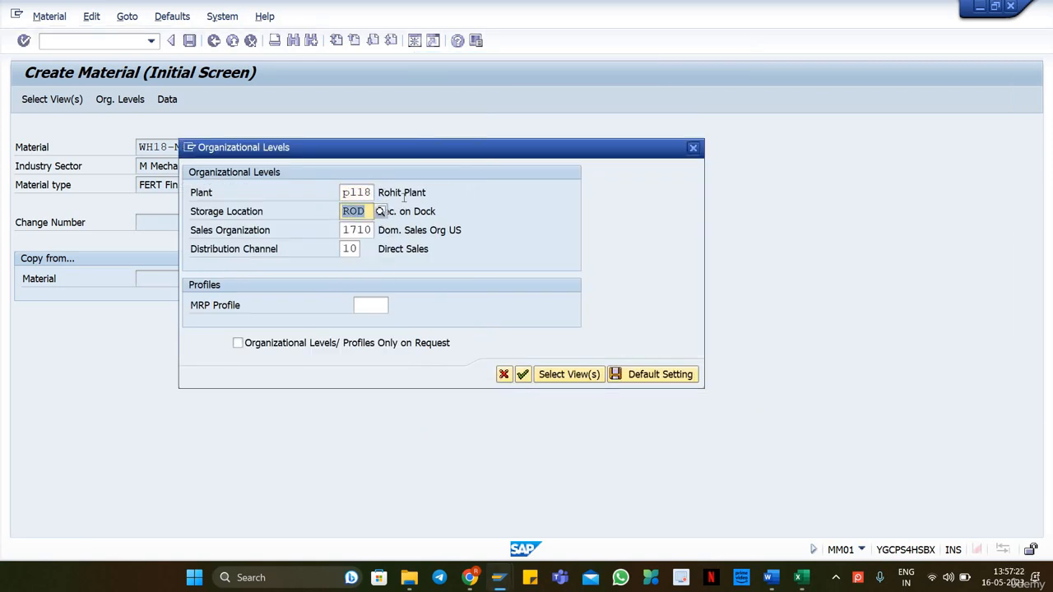
pyautogui.press('Tab')
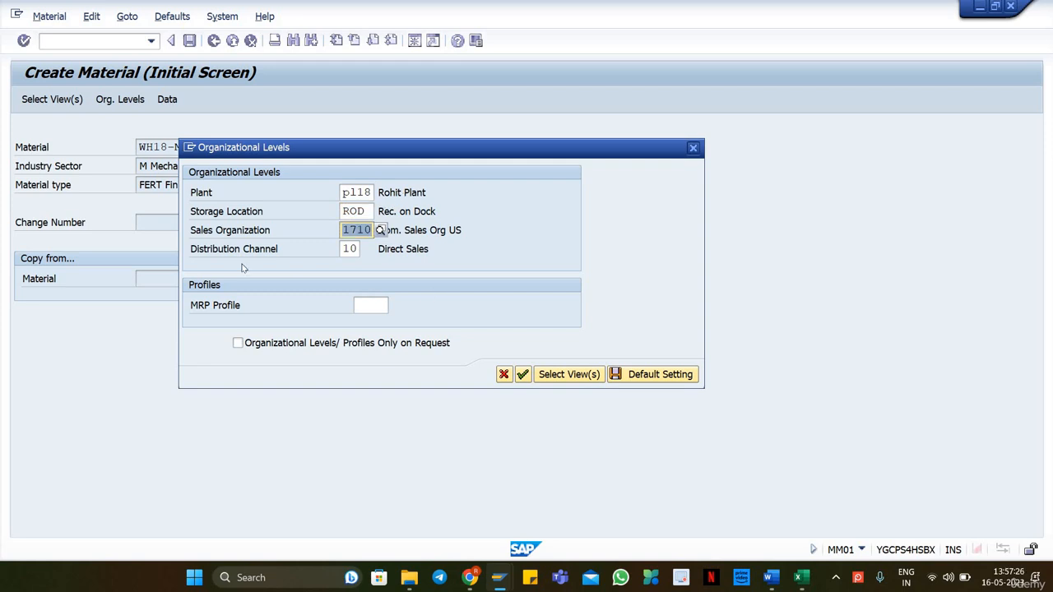
pyautogui.click(355, 253)
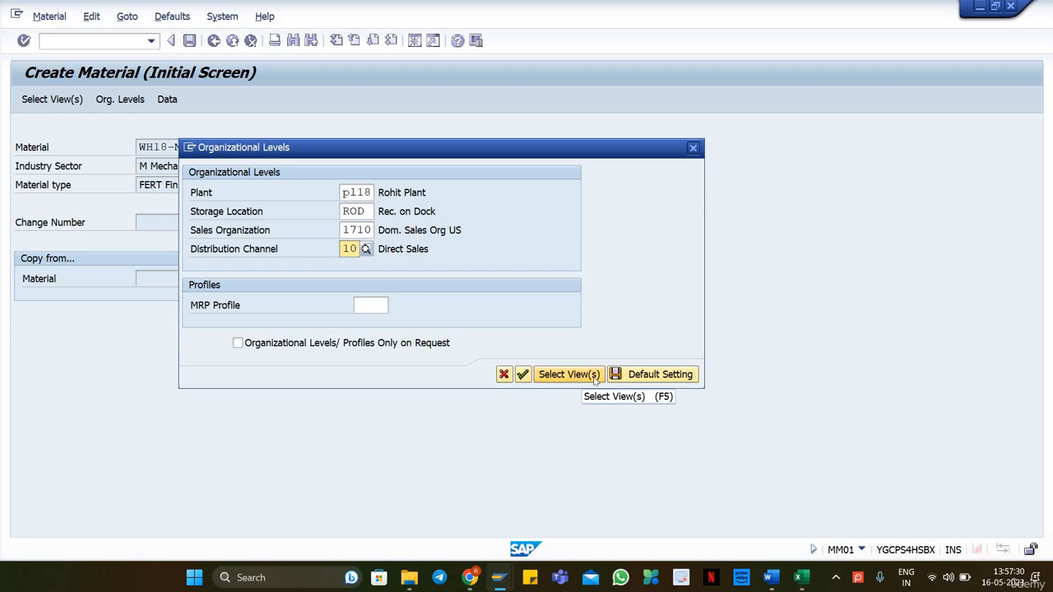
pyautogui.click(647, 376)
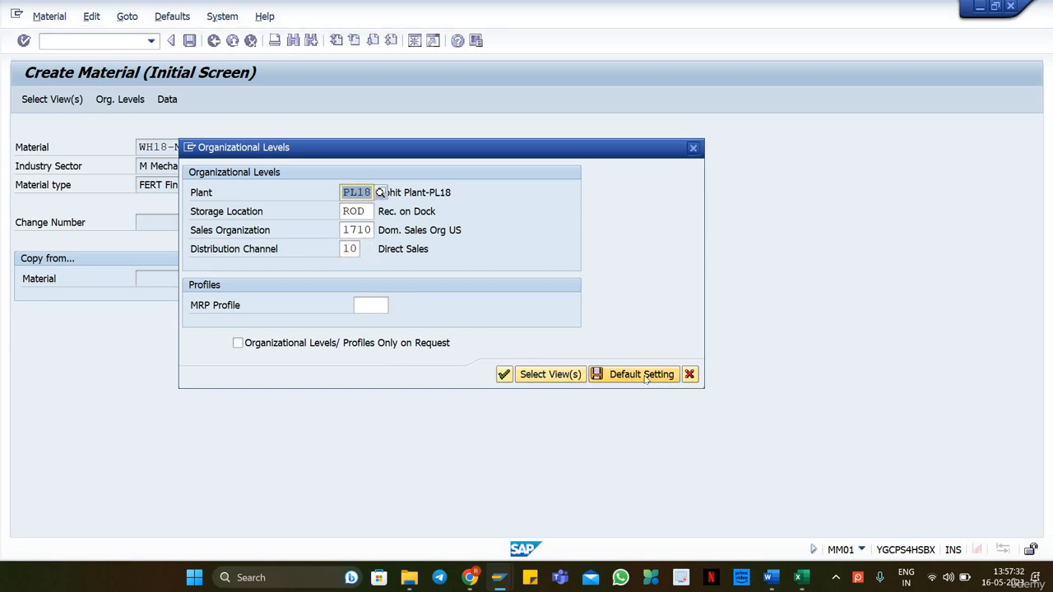
pyautogui.click(503, 374)
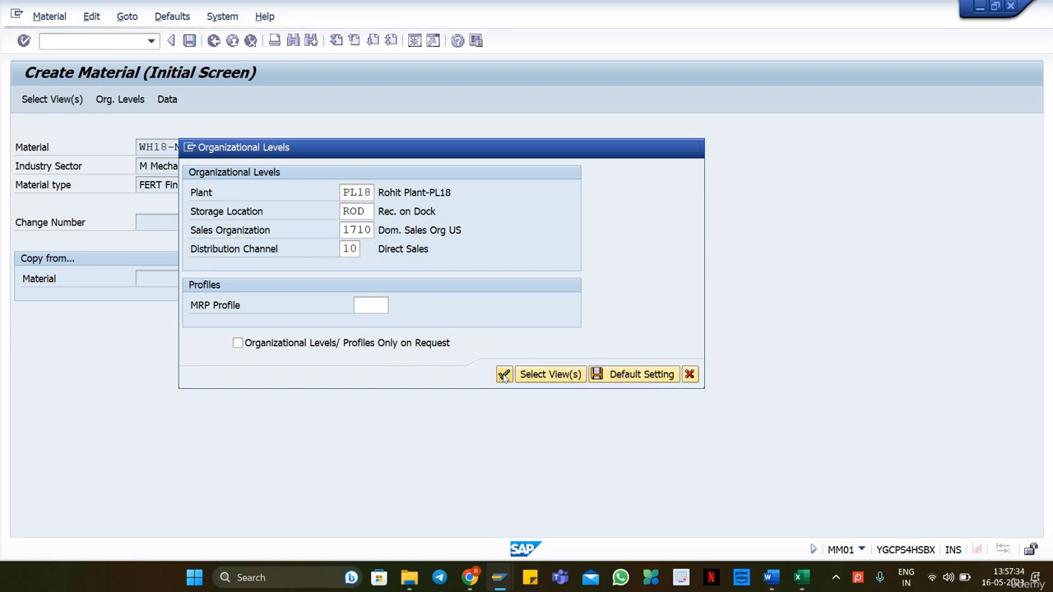
# Copy the material number WH18-MAT1 into the description, and set material group 01 and base unit of measure EA.
pyautogui.moveTo(167, 167); pyautogui.dragTo(102, 168)
pyautogui.hotkey('ctrl', 'c')
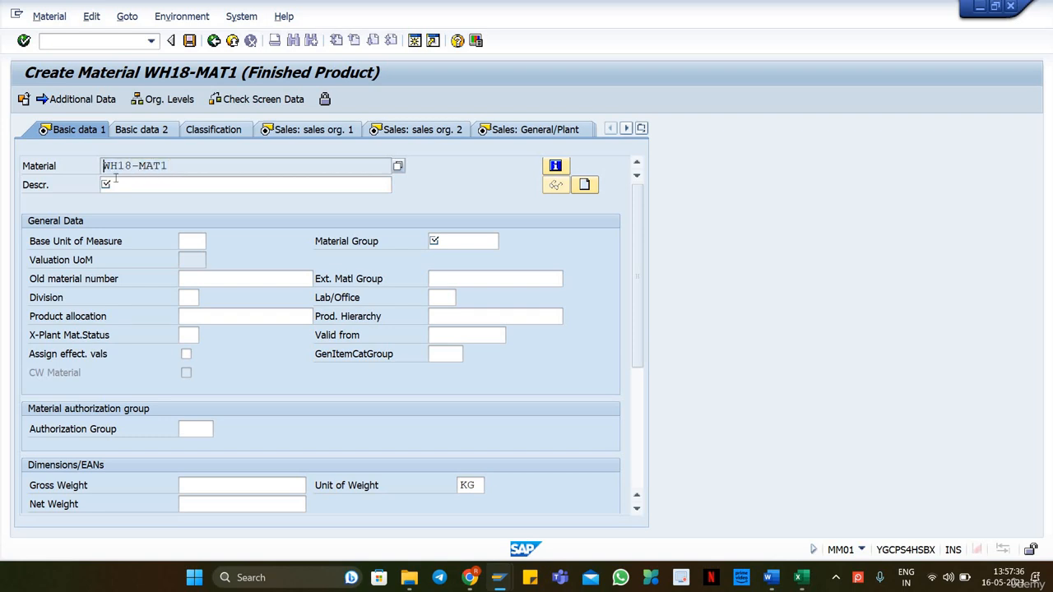
pyautogui.click(148, 185)
pyautogui.hotkey('ctrl', 'v')
pyautogui.click(471, 241)
pyautogui.write('01')
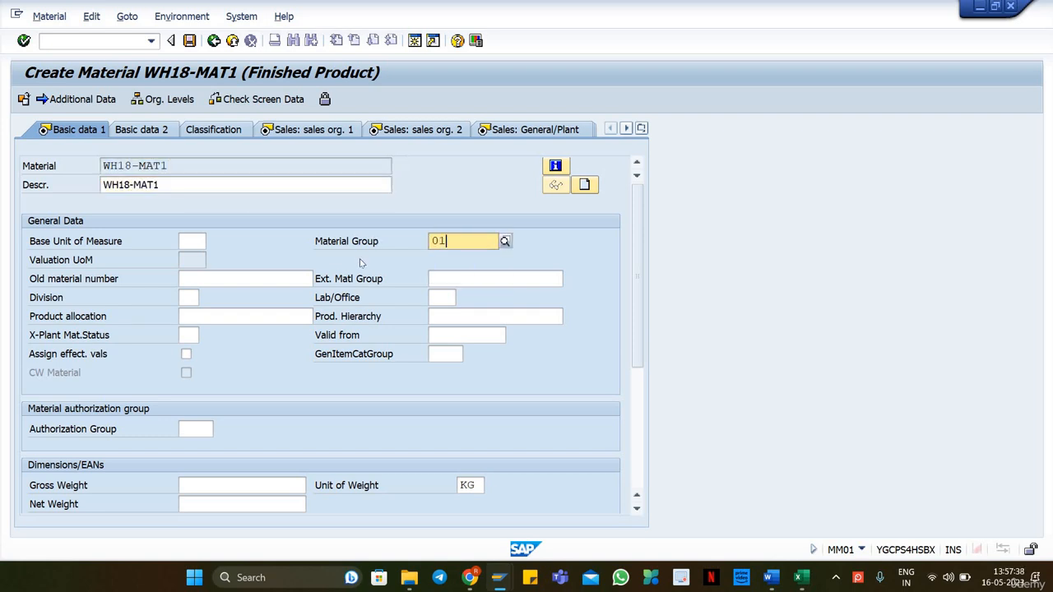
pyautogui.click(192, 241)
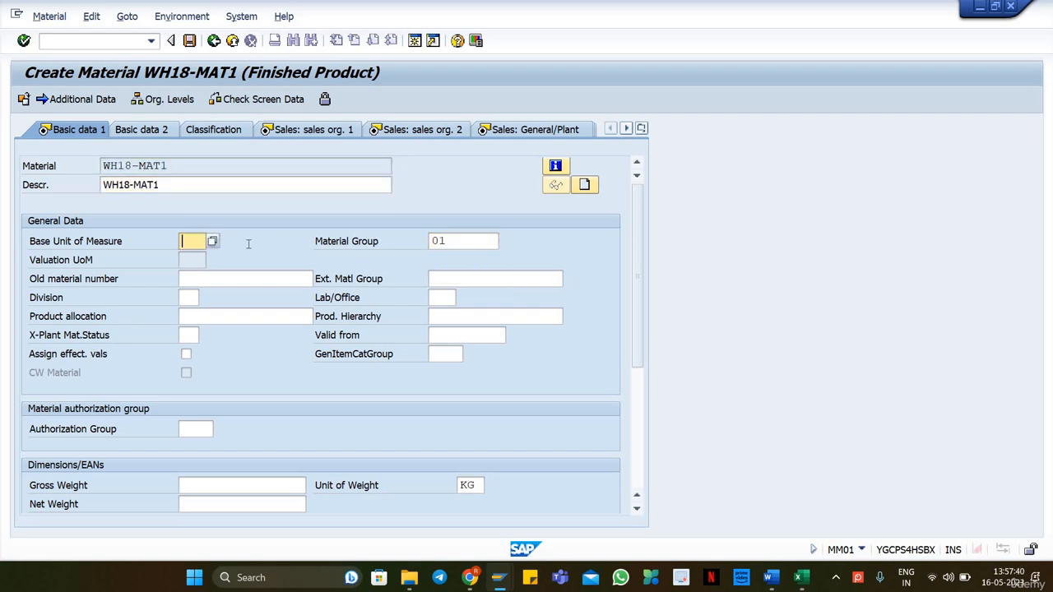
pyautogui.write('ea')
# Look up the division in the Udemy master data workbook in Excel and set the material's division to 00 in SAP.
pyautogui.click(188, 298)
pyautogui.hotkey('alt', 'Tab')
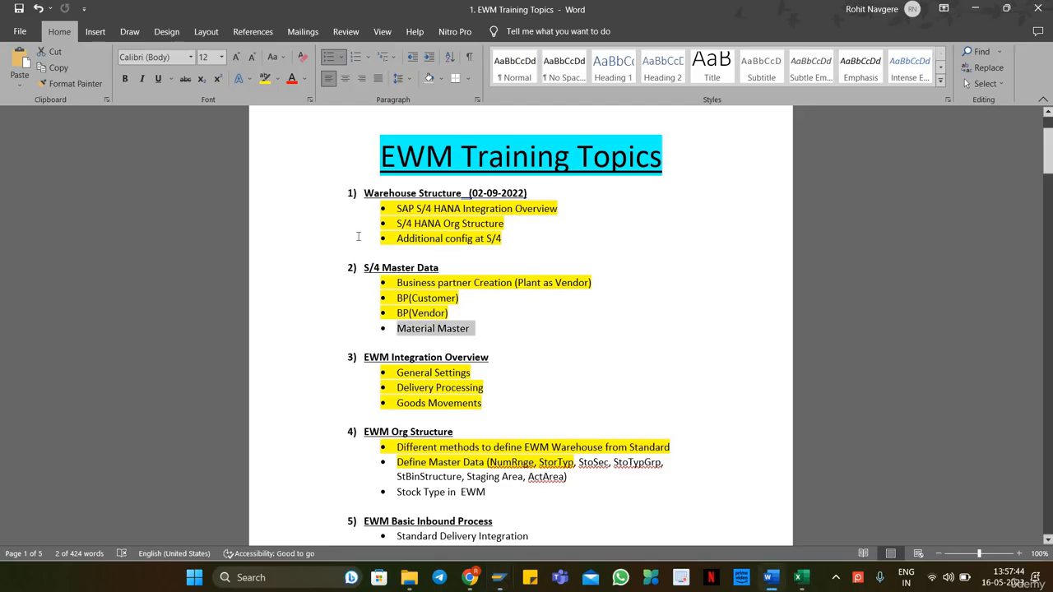
pyautogui.hotkey('alt', 'Tab')
pyautogui.click(449, 248)
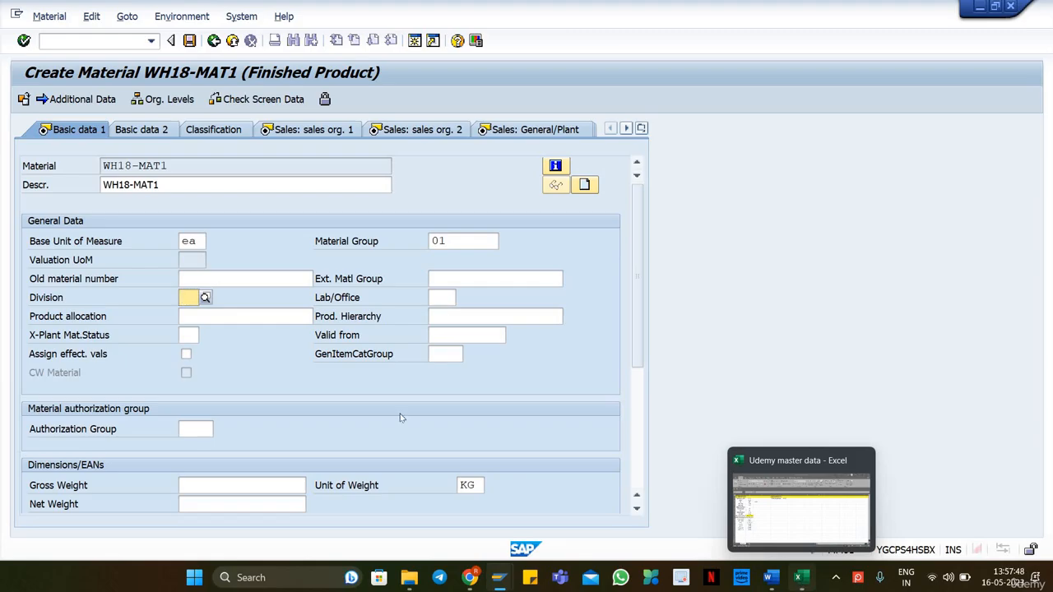
pyautogui.click(800, 579)
pyautogui.click(124, 286)
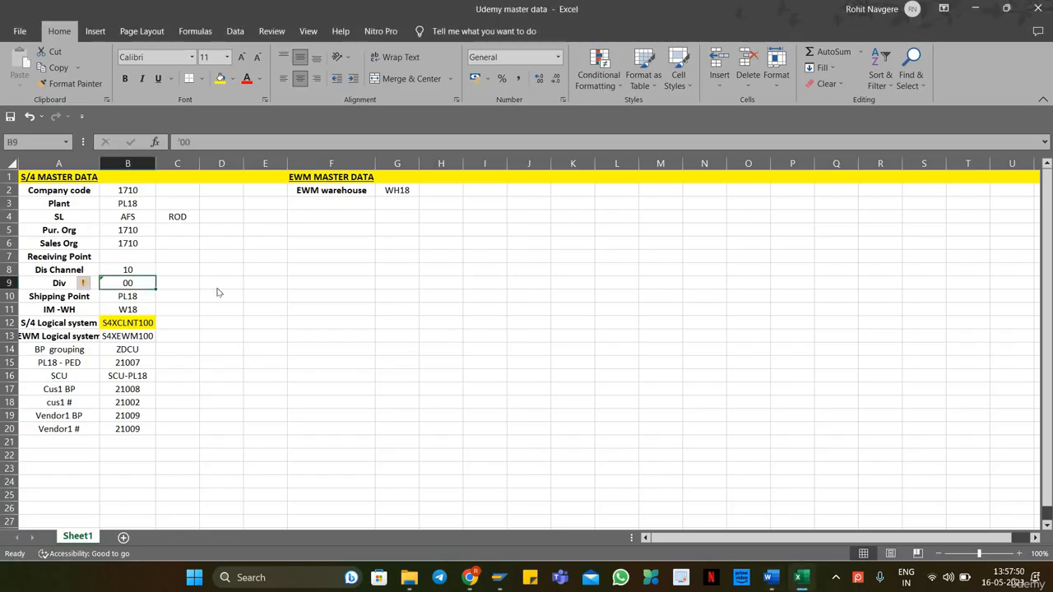
pyautogui.hotkey('alt', 'Tab')
pyautogui.write('00')
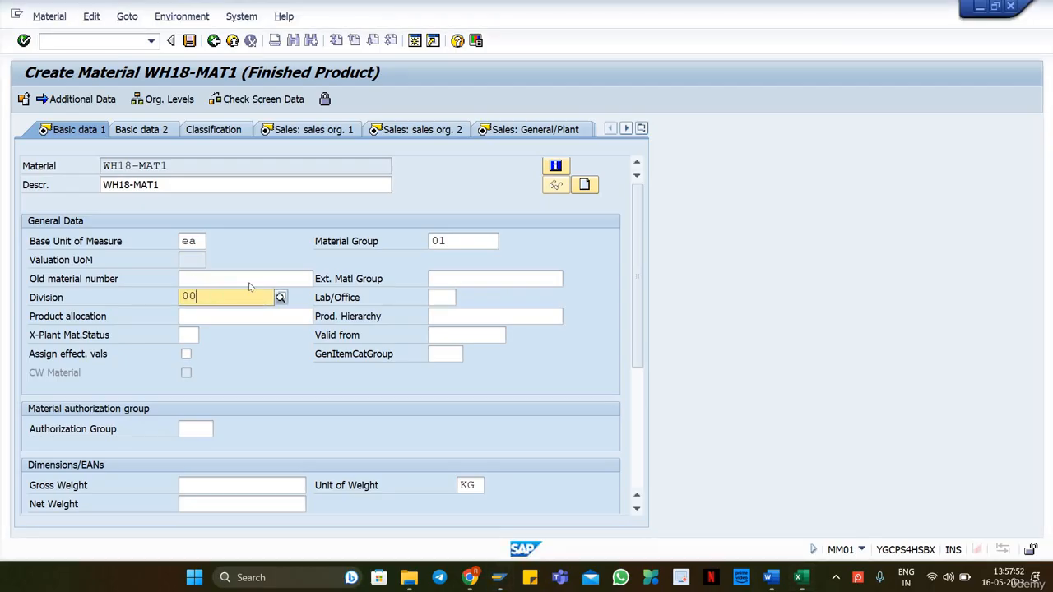
pyautogui.press('Tab')
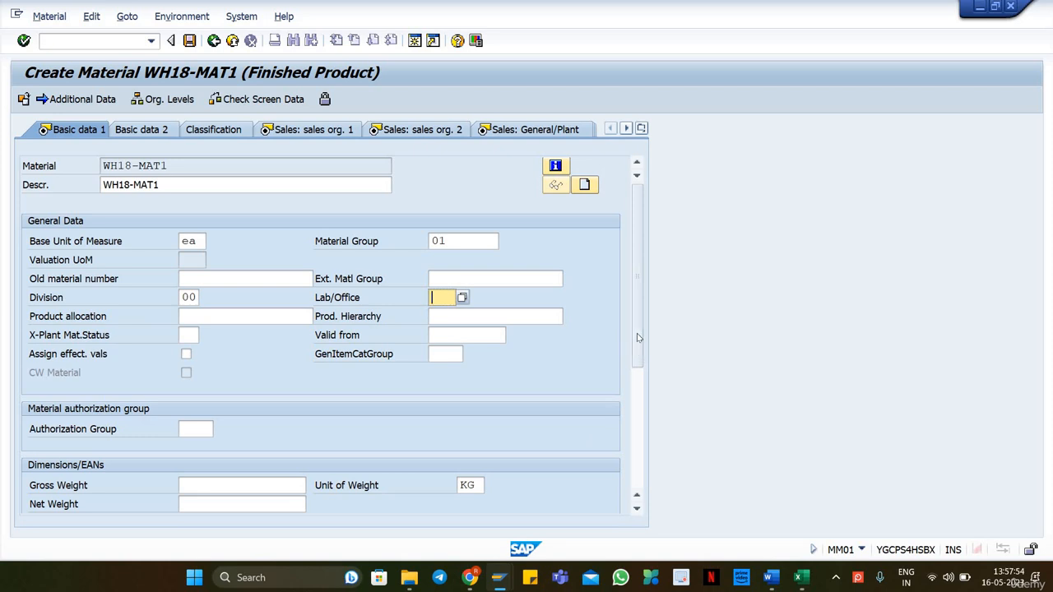
# Set the gross weight, net weight and volume to 1 with volume unit M3, and continue to the Sales: sales org. 1 view.
pyautogui.moveTo(639, 336); pyautogui.dragTo(640, 395)
pyautogui.click(190, 372)
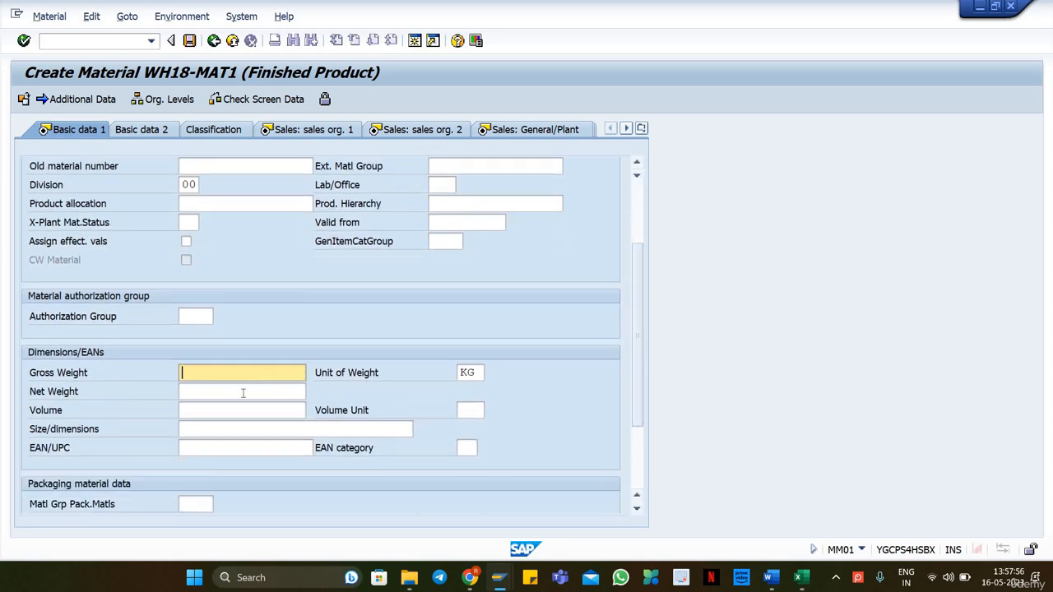
pyautogui.write('1')
pyautogui.click(228, 393)
pyautogui.write('1')
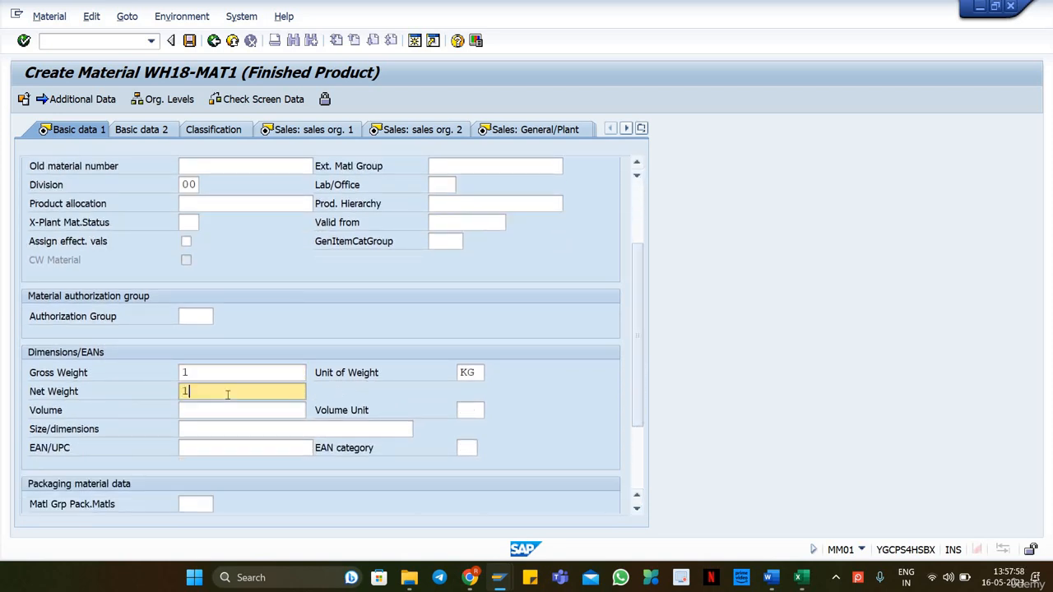
pyautogui.click(294, 412)
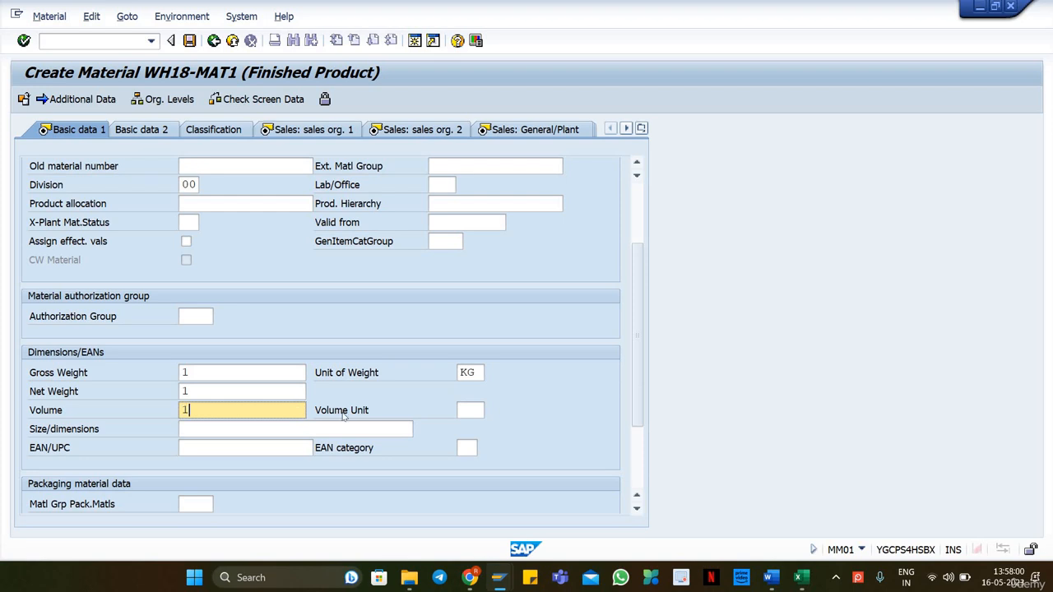
pyautogui.click(471, 411)
pyautogui.write('m3')
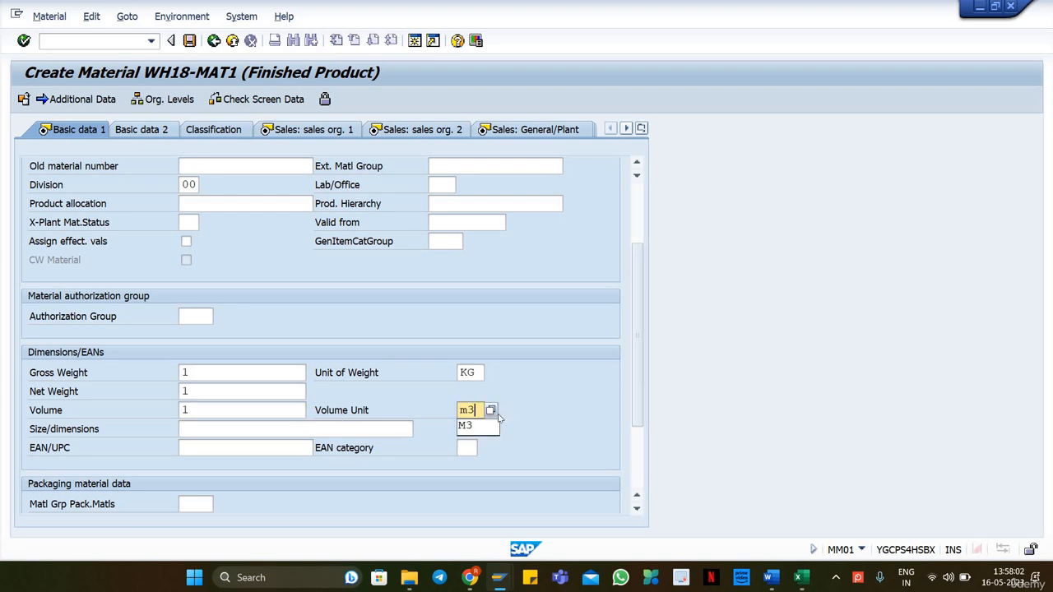
pyautogui.press('Tab')
pyautogui.scroll(-2, 639, 380)
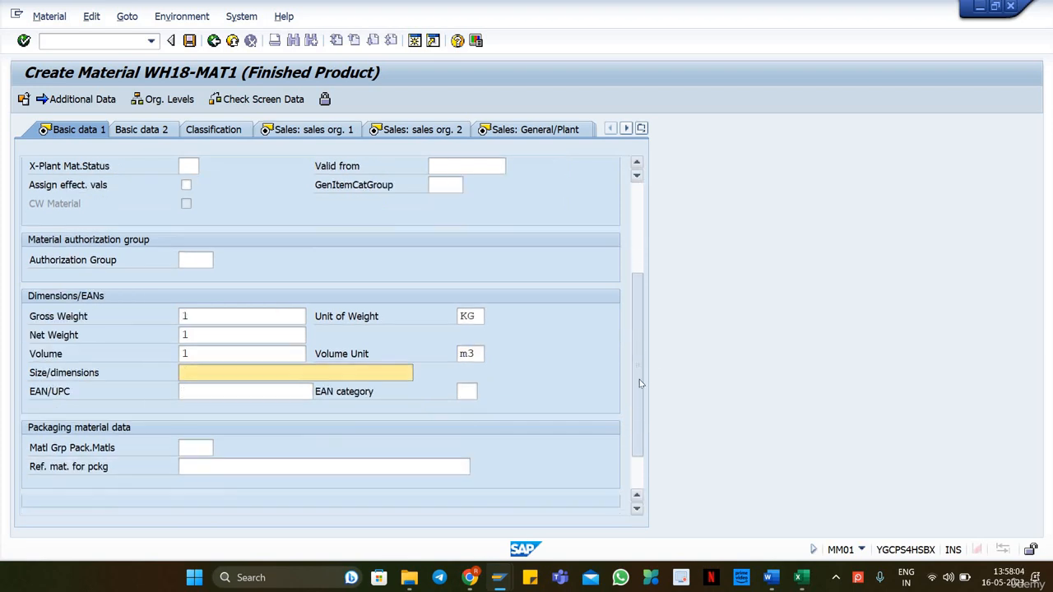
pyautogui.scroll(5, 638, 281)
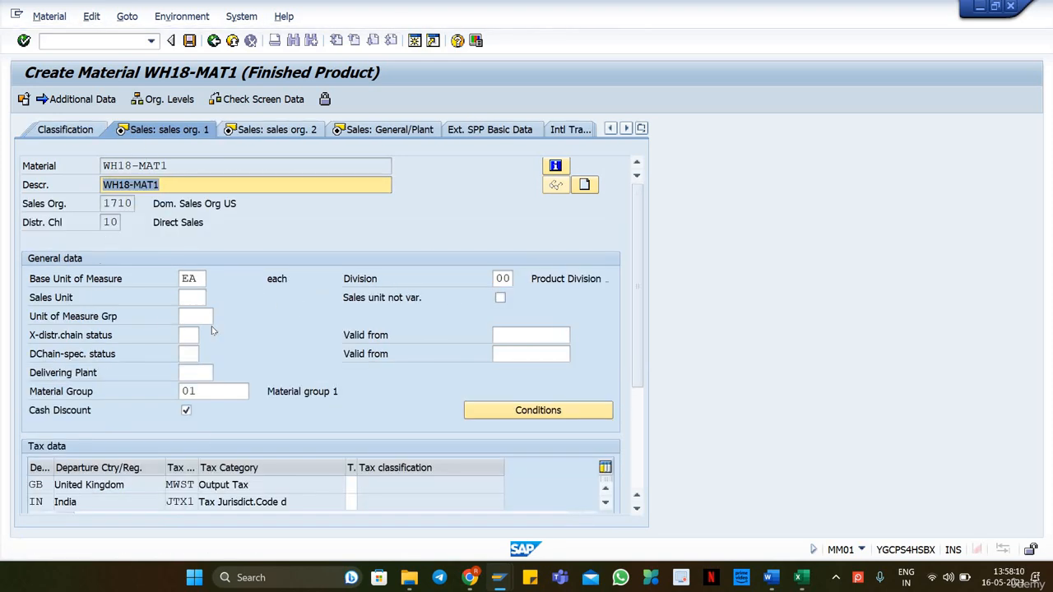
# Set the tax classification to 0 for every listed tax category of the United Kingdom, India and USA, and accept the tax data.
pyautogui.click(193, 298)
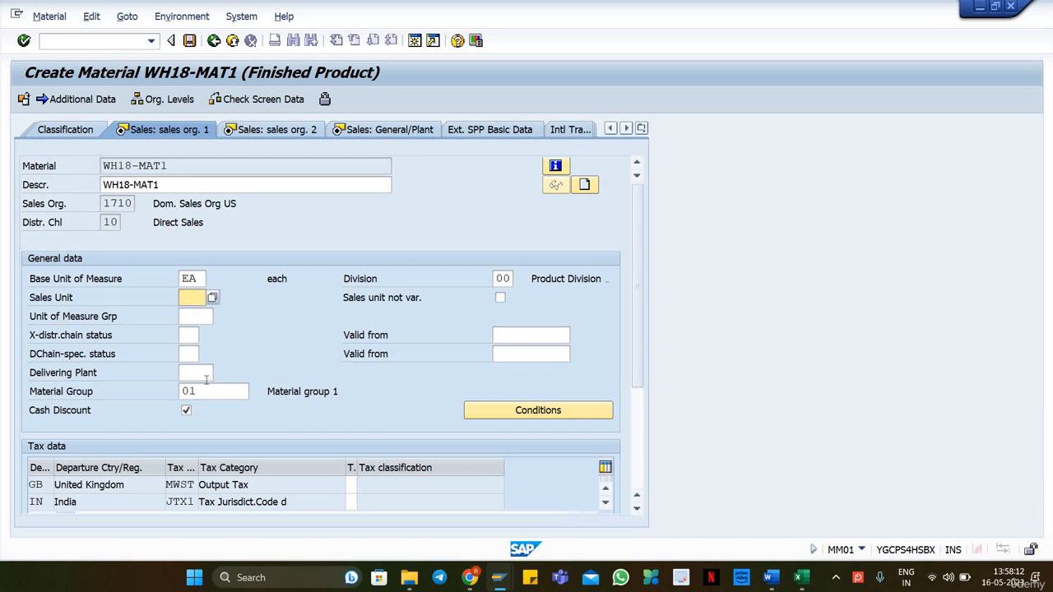
pyautogui.scroll(-3, 282, 385)
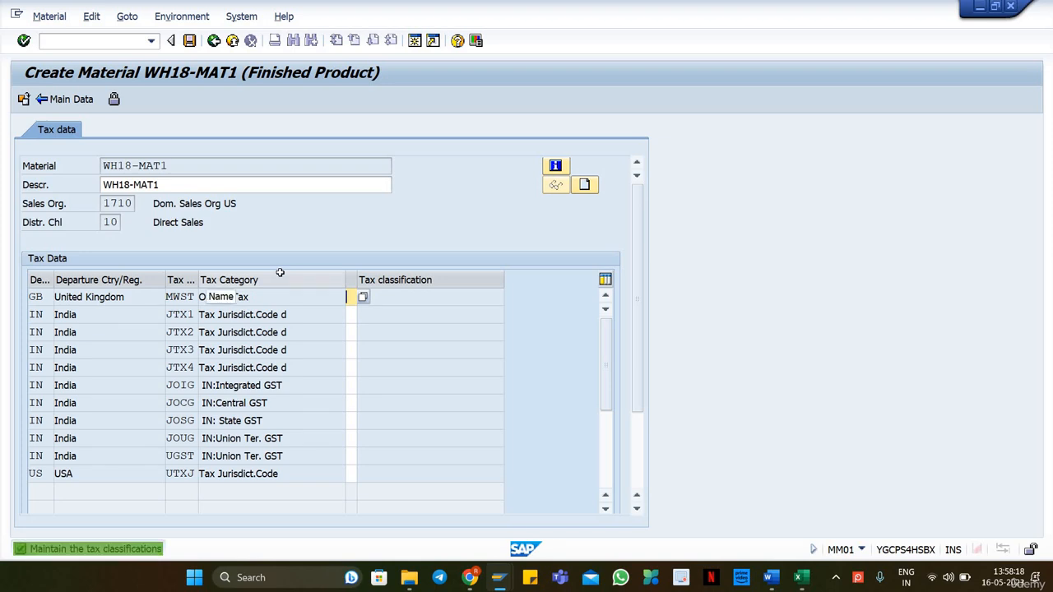
pyautogui.write('0')
pyautogui.press('Down')
pyautogui.press('0')
pyautogui.press('Down')
pyautogui.press('0')
pyautogui.press('Down')
pyautogui.press('0')
pyautogui.press('Down')
pyautogui.press('0')
pyautogui.press('Down')
pyautogui.press('0')
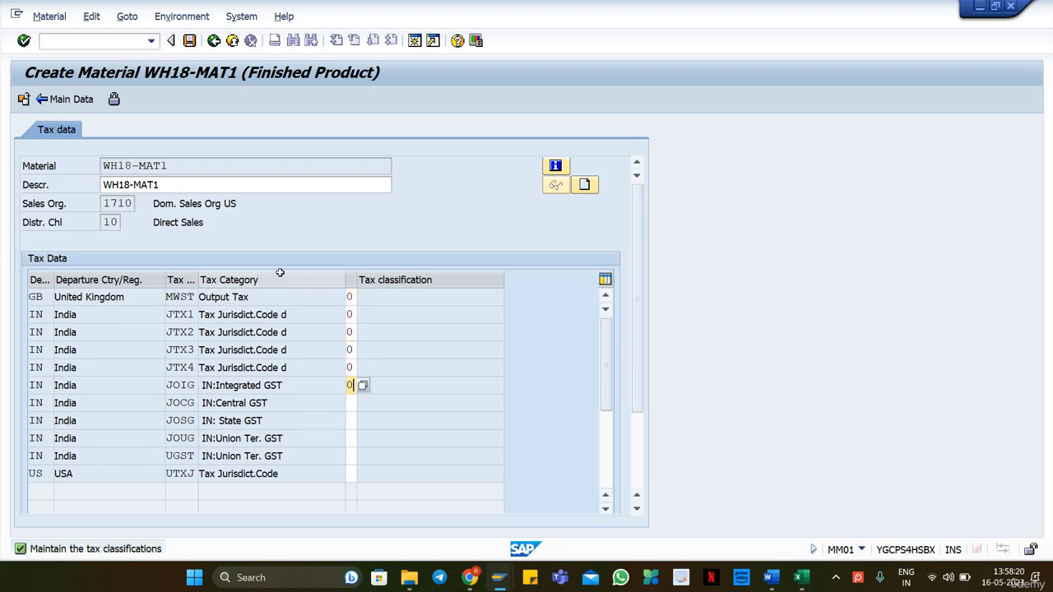
pyautogui.press('Down')
pyautogui.press('0')
pyautogui.press('Down')
pyautogui.press('0')
pyautogui.press('Down')
pyautogui.press('0')
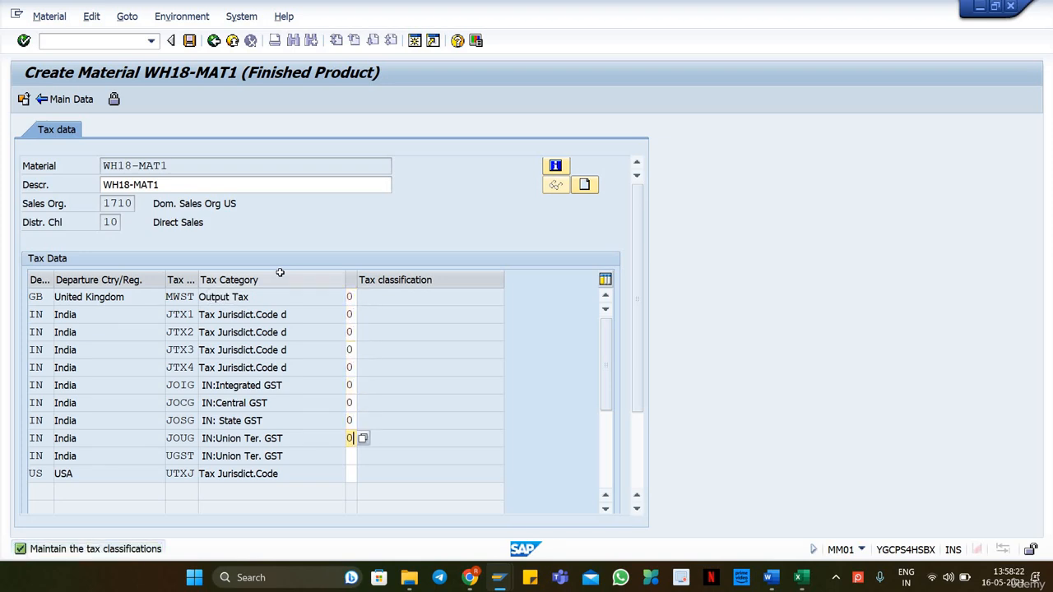
pyautogui.press('Down')
pyautogui.write('0')
pyautogui.press('Down')
pyautogui.write('0')
pyautogui.press('Return')
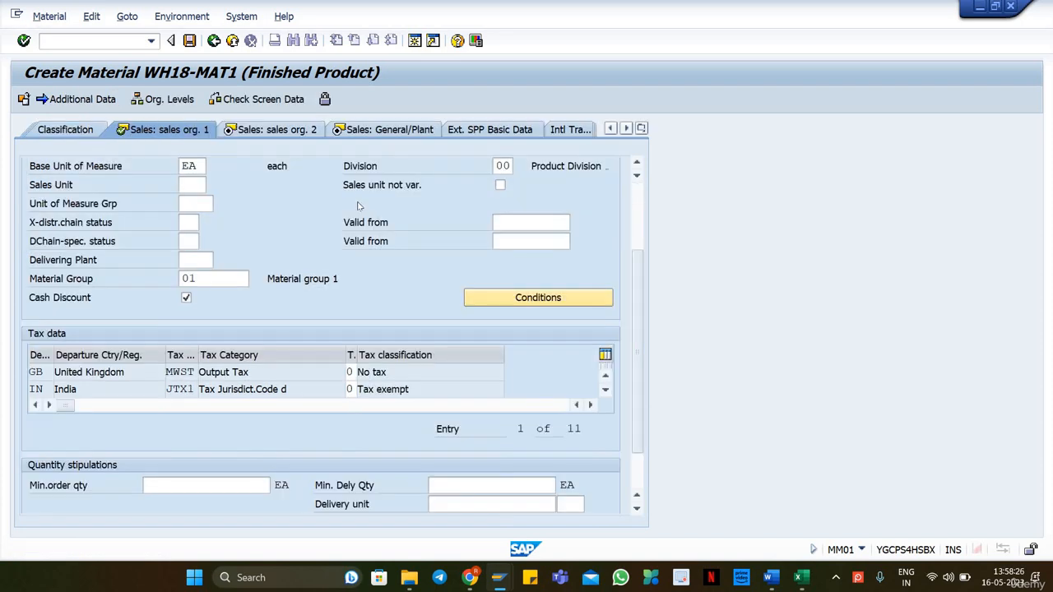
# Set the item category group to NORM in the Sales: sales org. 2 view and continue to Sales: General/Plant.
pyautogui.press('Return')
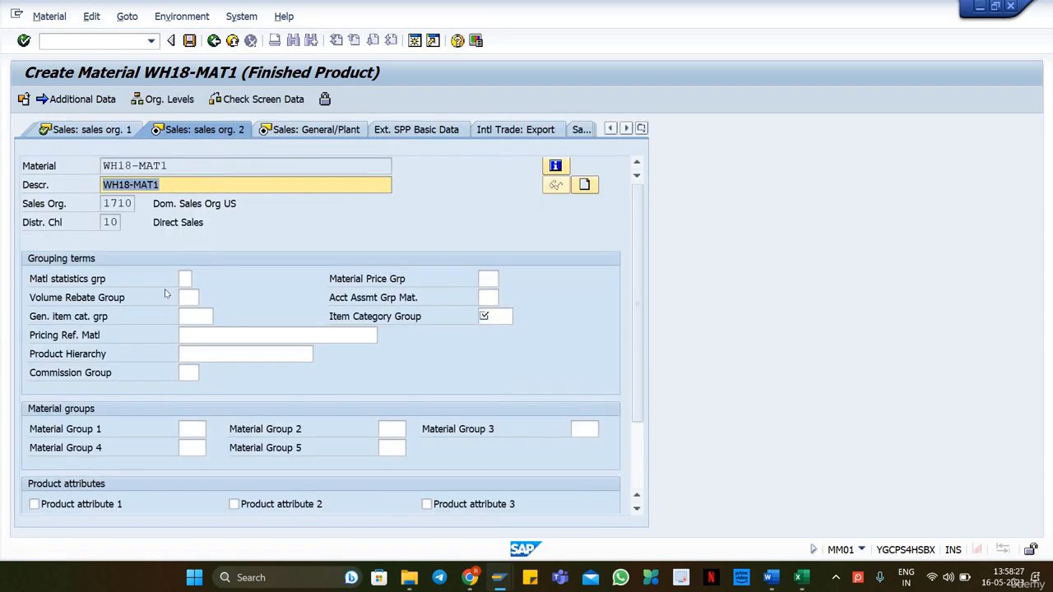
pyautogui.click(495, 318)
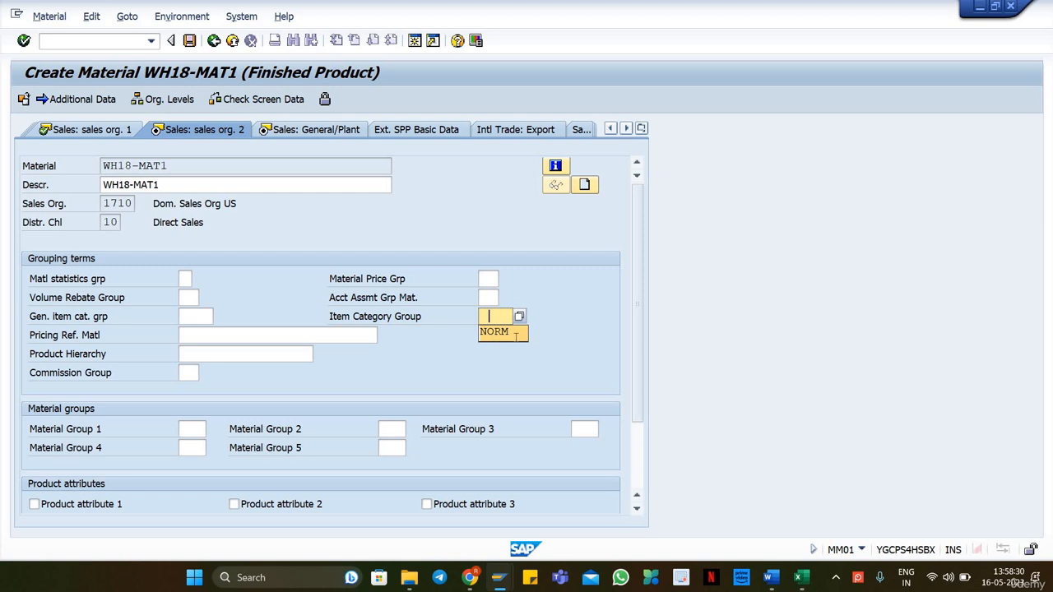
pyautogui.click(497, 332)
pyautogui.press('Return')
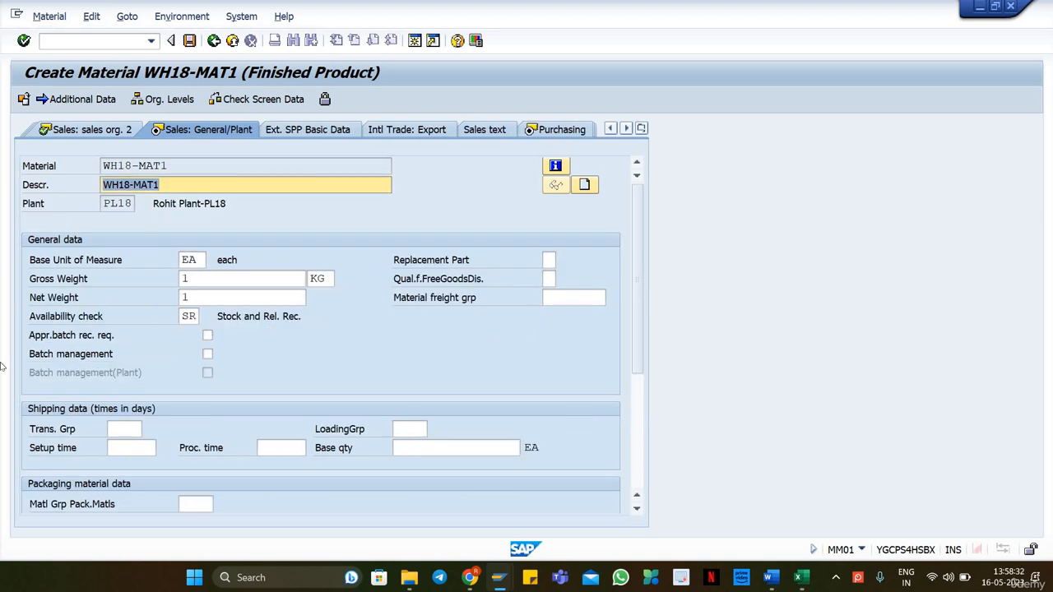
# Set the availability check to KP, leave the profit center empty, and continue to the Purchasing view.
pyautogui.click(197, 316)
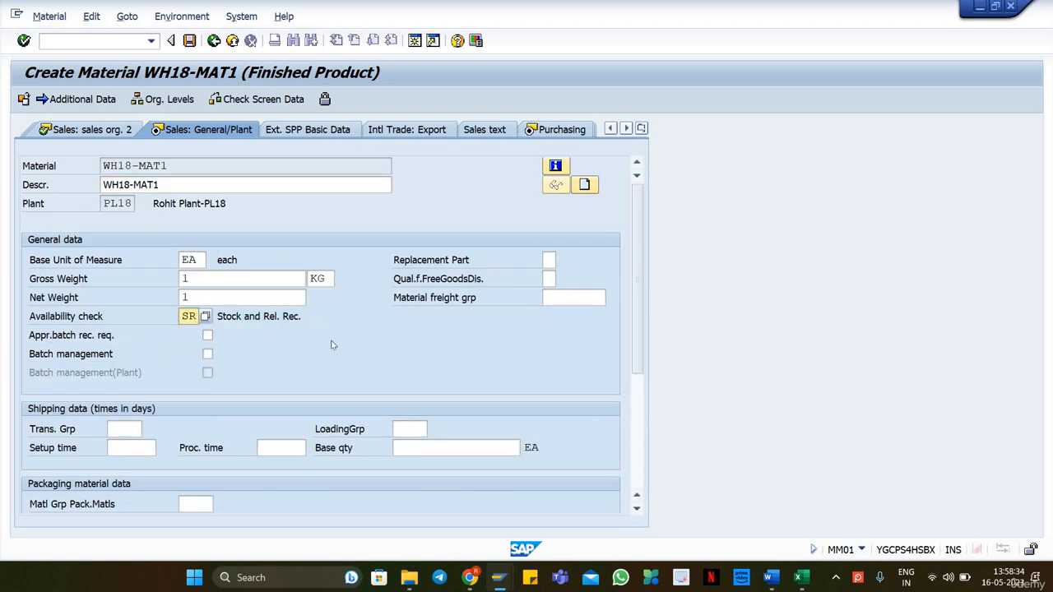
pyautogui.hotkey('ctrl', 'a')
pyautogui.press('BackSpace')
pyautogui.press('Down')
pyautogui.press('Return')
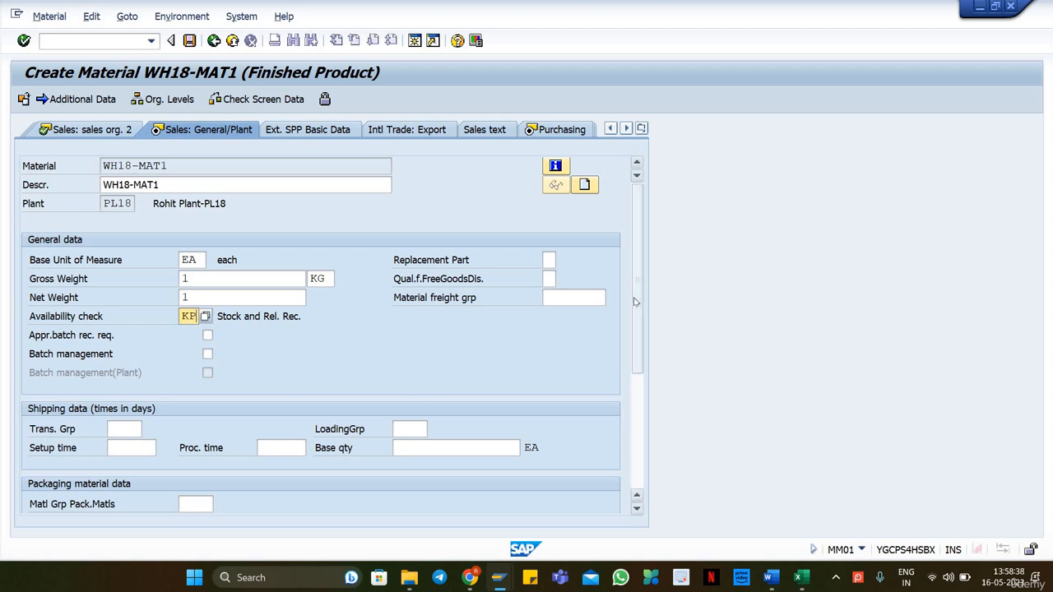
pyautogui.scroll(-5, 638, 351)
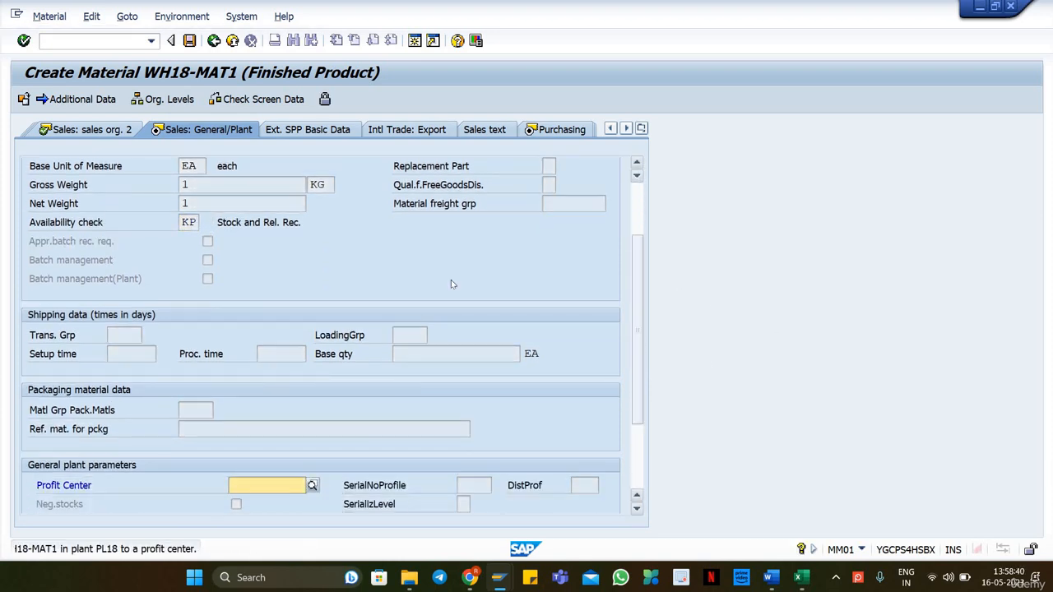
pyautogui.press('Return')
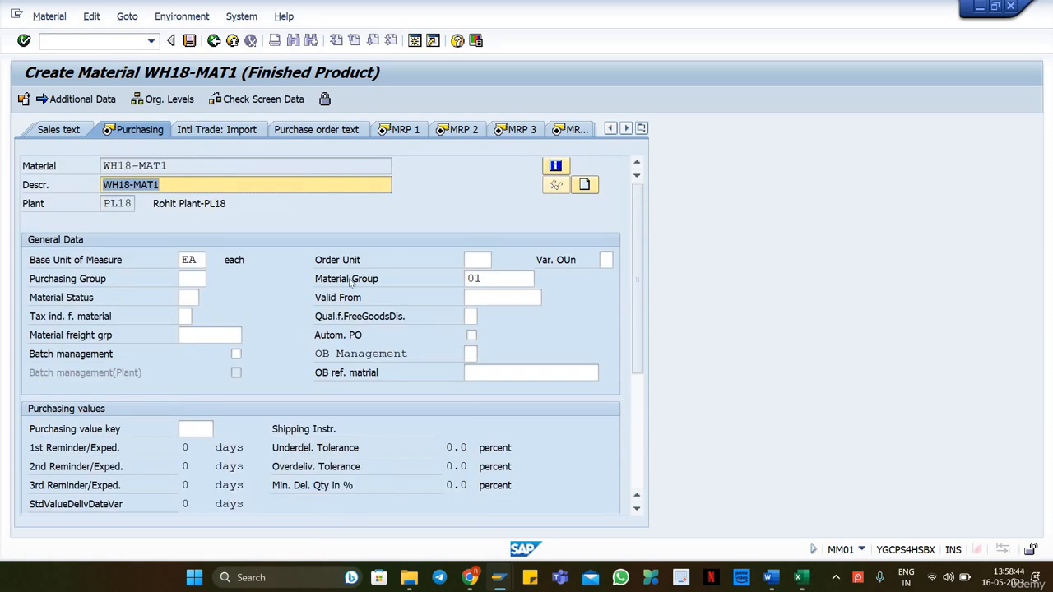
# Check the Excel master data for a purchasing group, leave that field empty in SAP, and continue to MRP 1.
pyautogui.hotkey('alt', 'Tab')
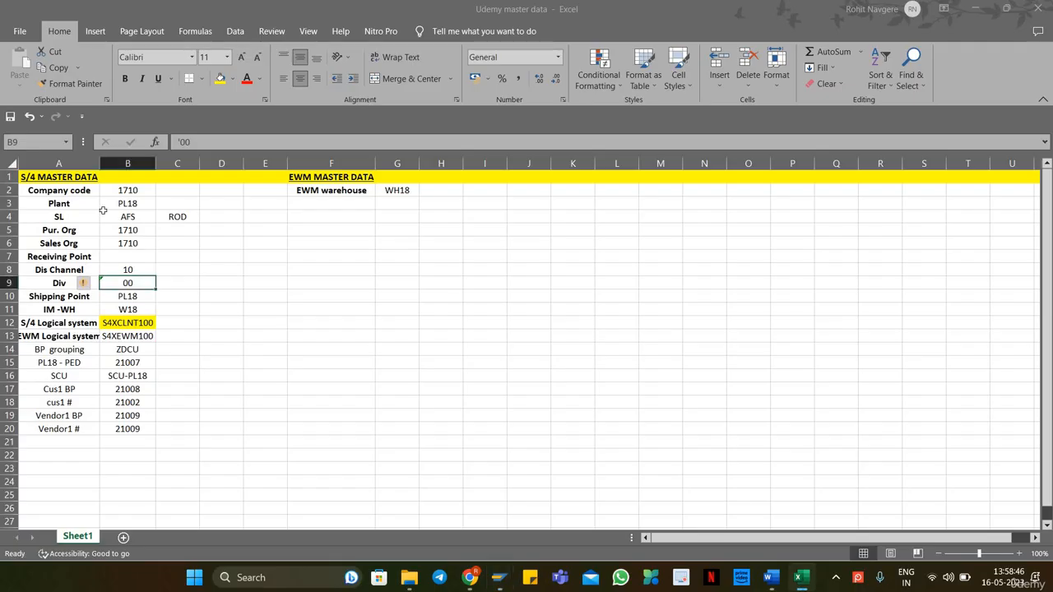
pyautogui.hotkey('alt', 'Tab')
pyautogui.click(191, 278)
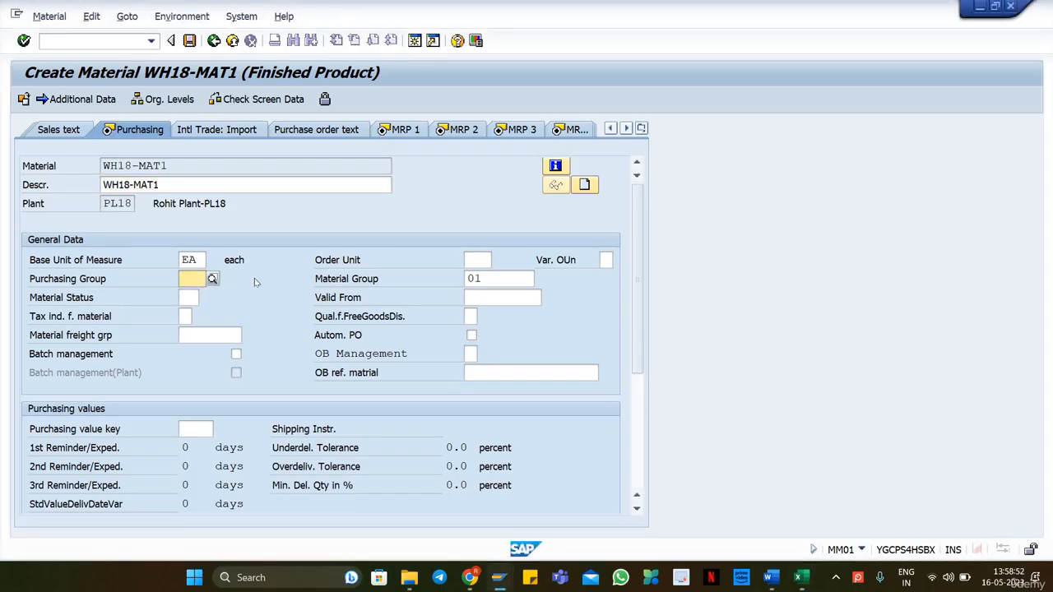
pyautogui.press('Return')
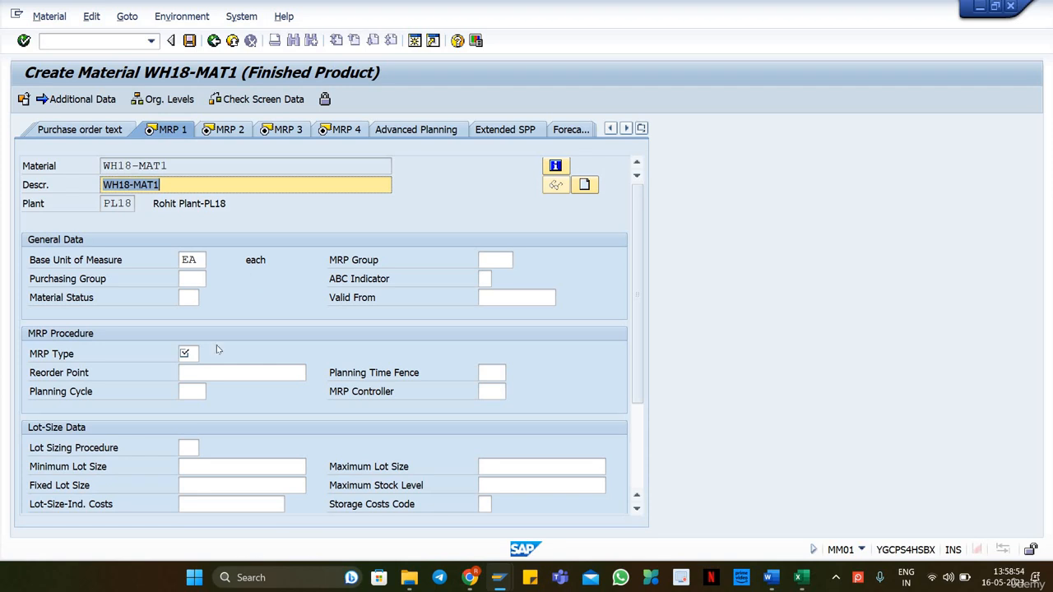
# Set the MRP type to ND and continue to the MRP 2 view.
pyautogui.click(187, 355)
pyautogui.click(189, 370)
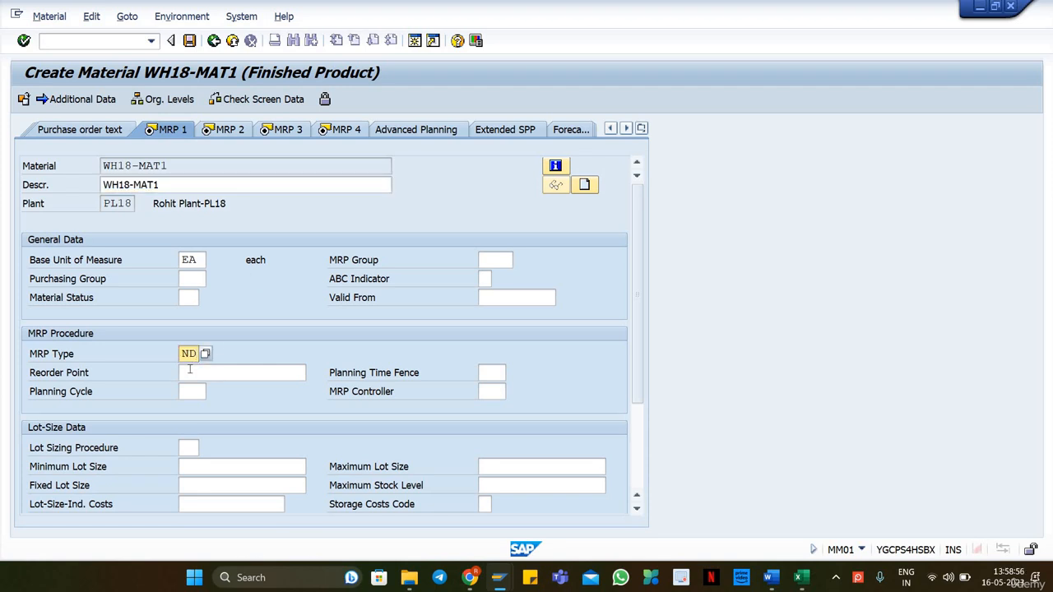
pyautogui.press('Return')
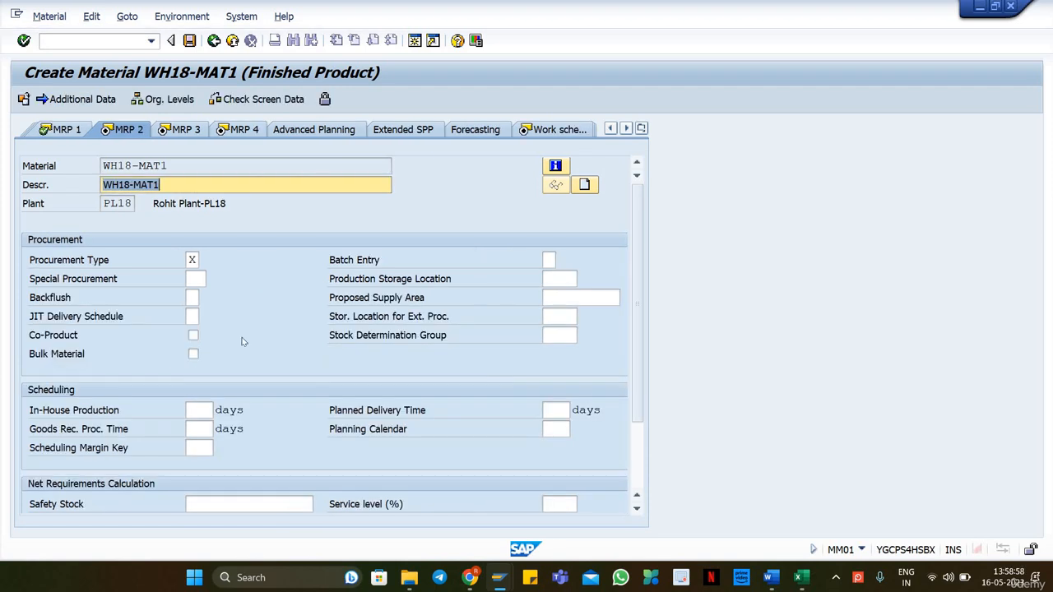
# Accept the defaults of the MRP 2 to 4, work scheduling, plant data/storage and quality management views, advancing to Accounting 1.
pyautogui.press('Return')
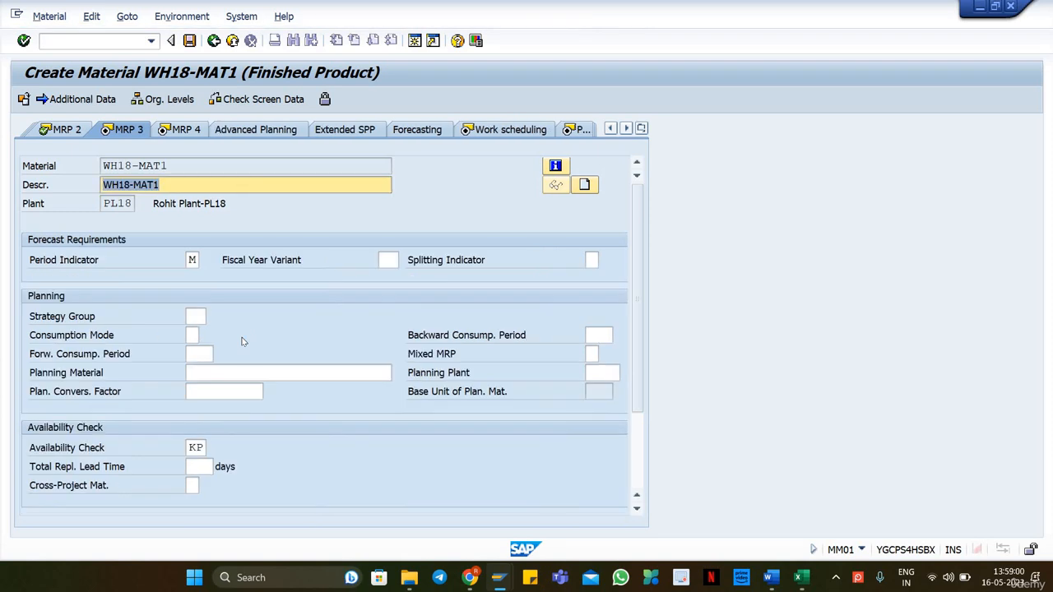
pyautogui.press('Return')
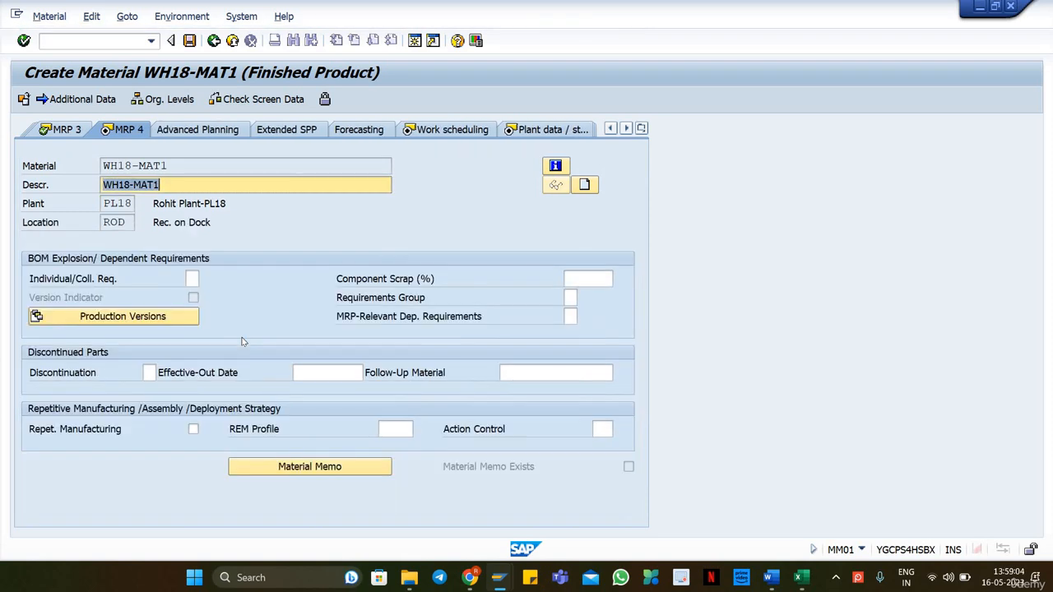
pyautogui.press('Return')
pyautogui.press('Return')
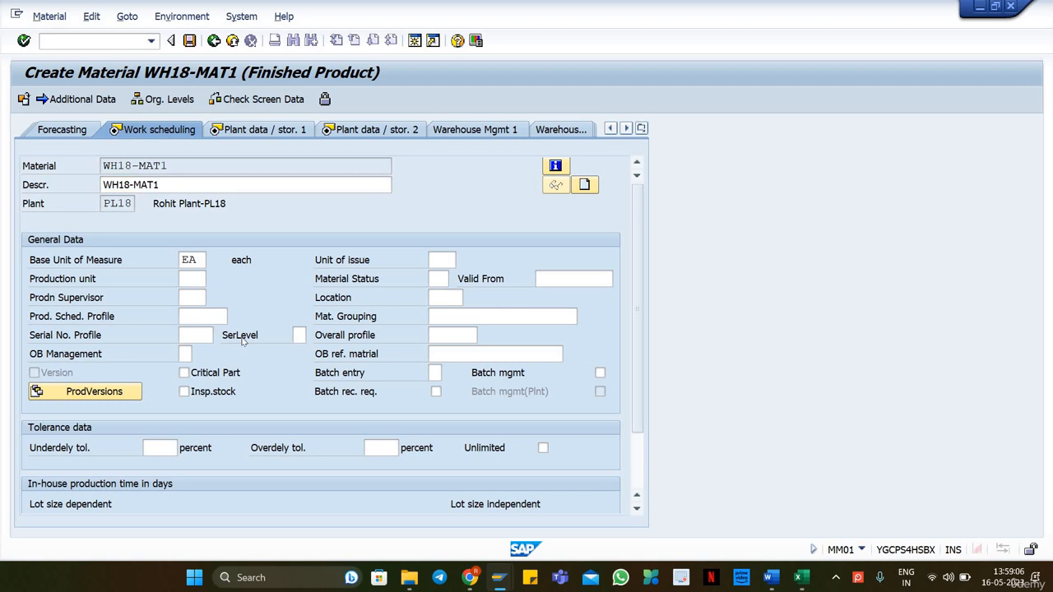
pyautogui.press('Return')
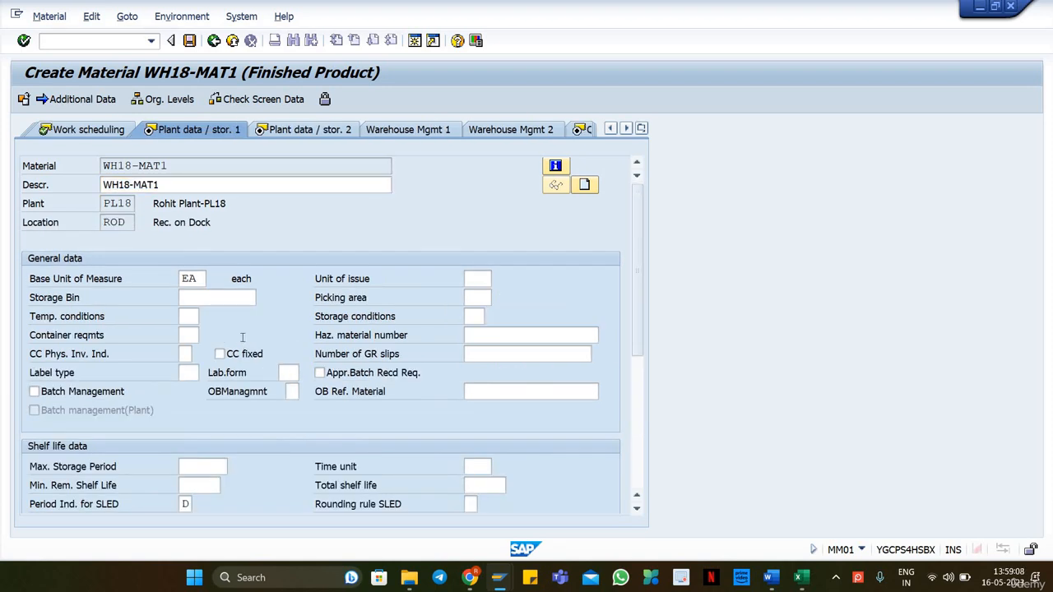
pyautogui.press('Return')
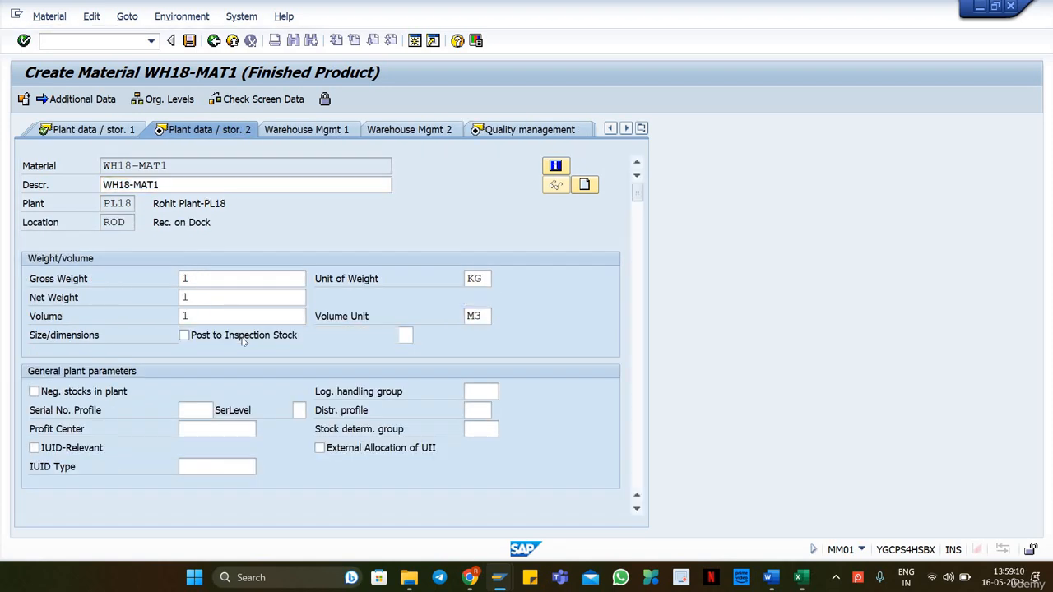
pyautogui.press('Return')
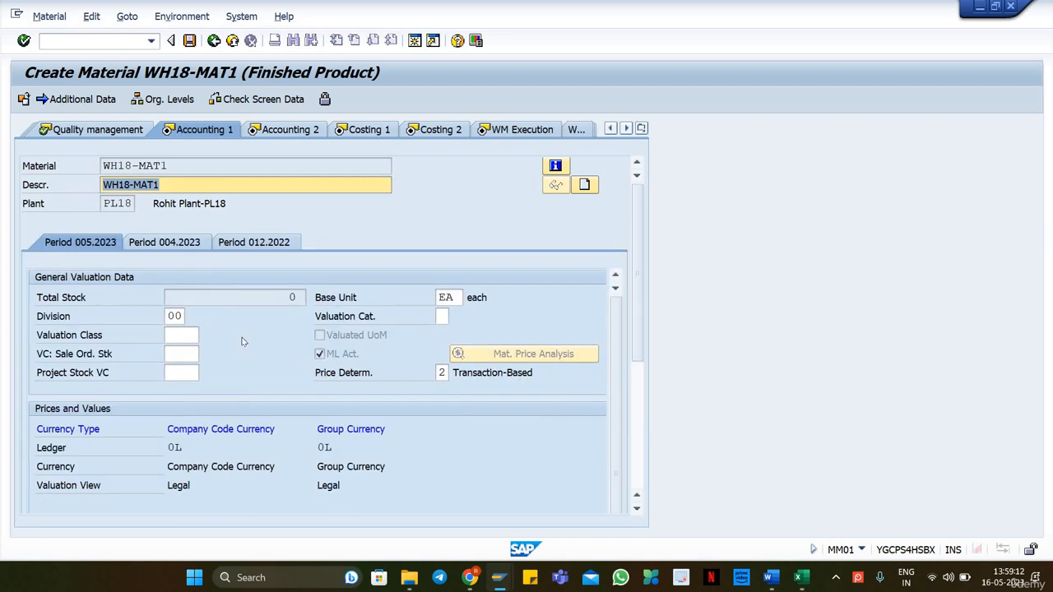
# Set the valuation class to 7920 in the general valuation data.
pyautogui.click(181, 335)
pyautogui.click(192, 354)
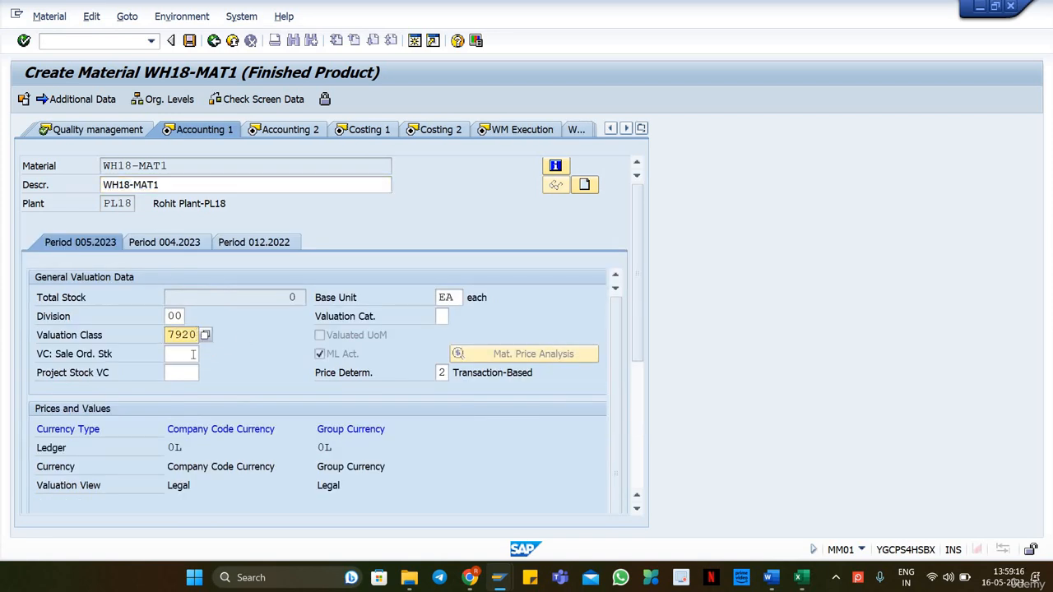
# Set the standard price and the per unit price to 10 USD under Prices and Values.
pyautogui.scroll(-3, 642, 364)
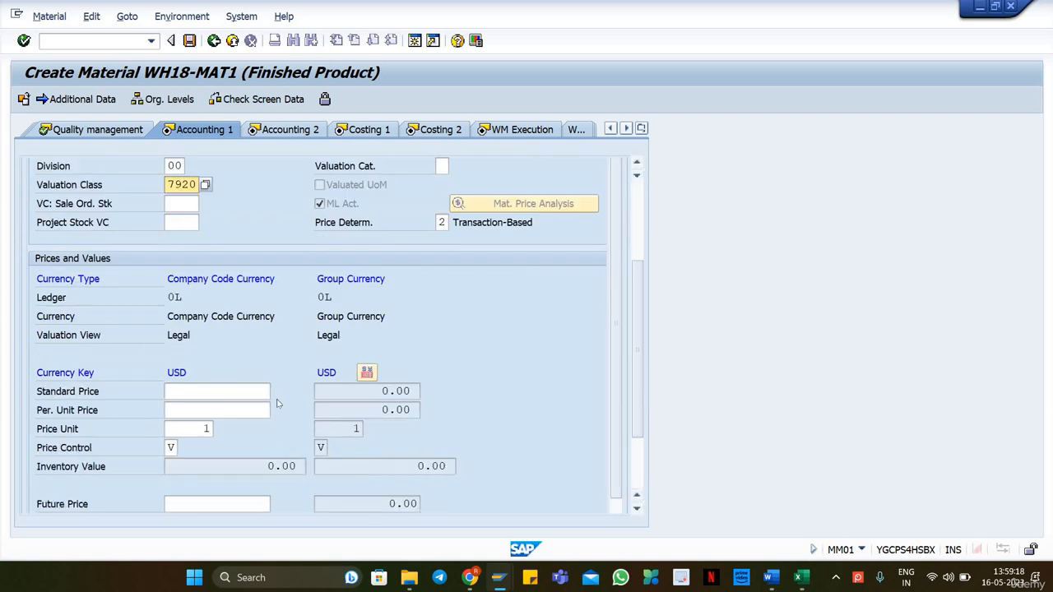
pyautogui.click(215, 391)
pyautogui.write('10')
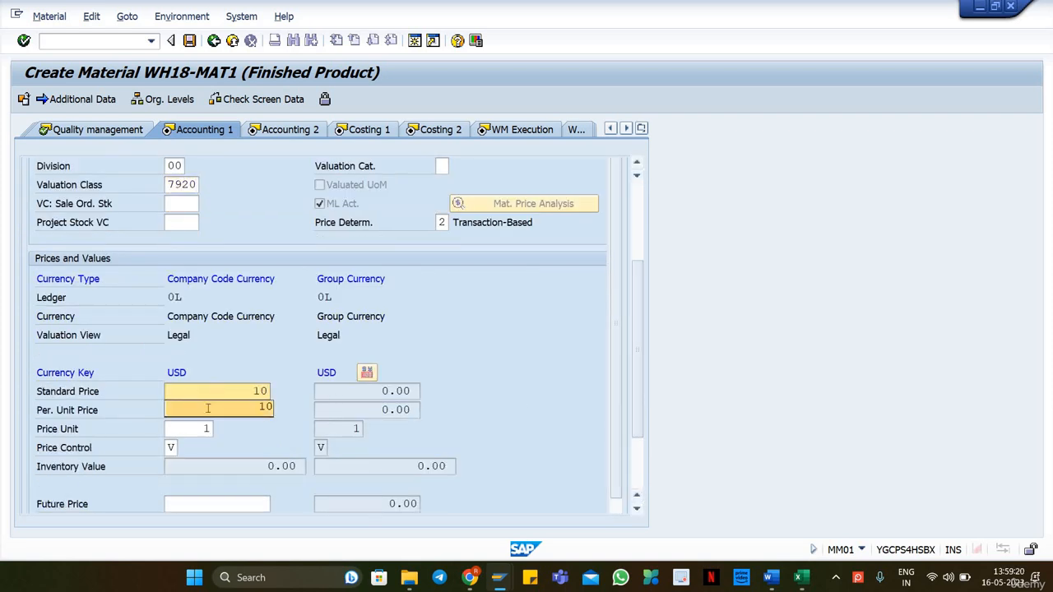
pyautogui.click(209, 409)
pyautogui.write('10')
pyautogui.press('Return')
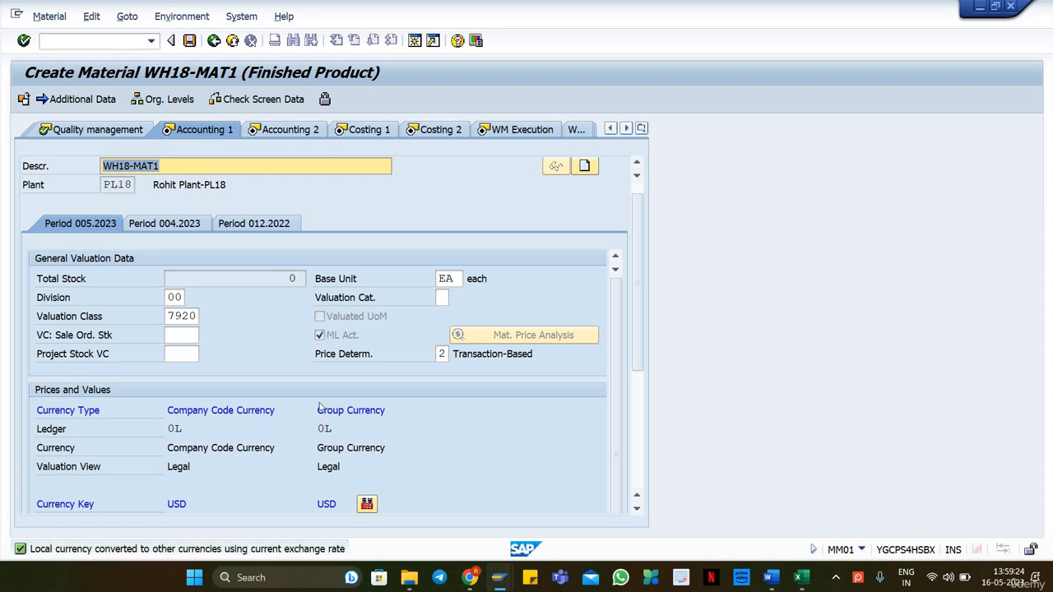
# Accept the defaults of the Accounting 2, Costing 1, Costing 2 and WM Execution views and save the material.
pyautogui.press('Return')
pyautogui.press('Return')
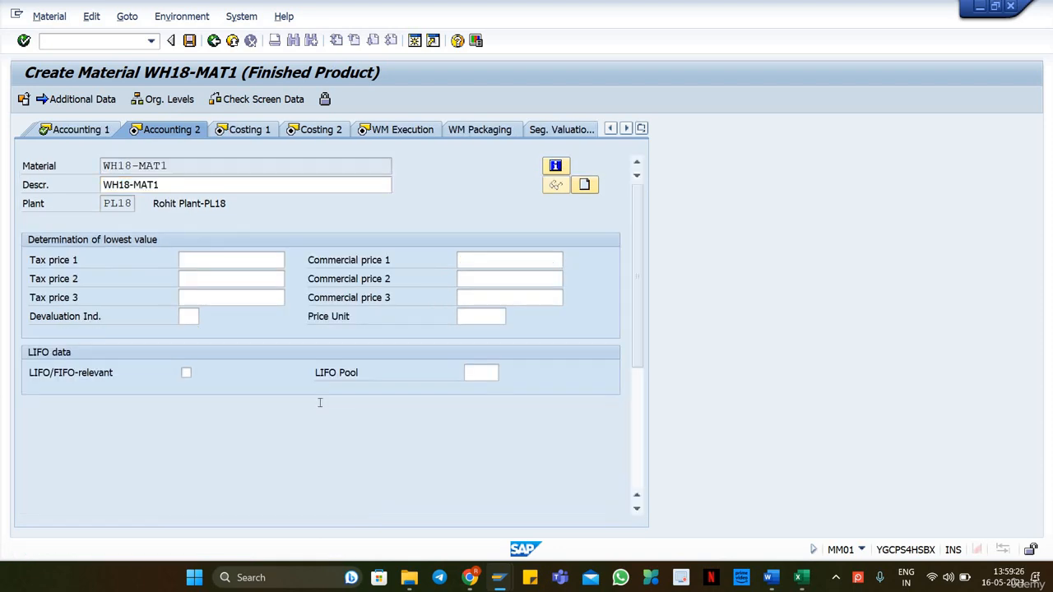
pyautogui.press('Return')
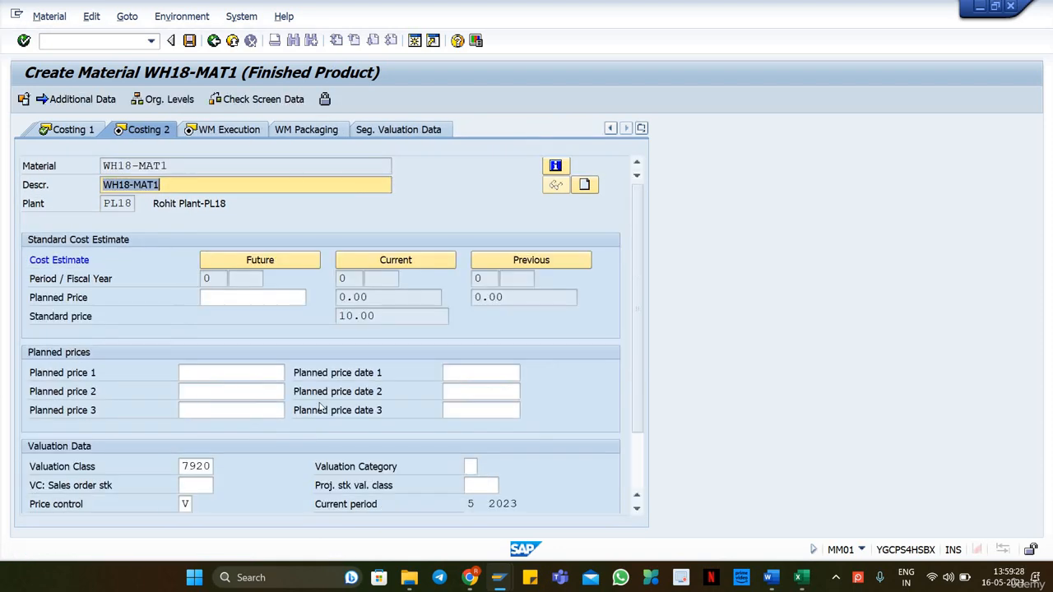
pyautogui.press('Return')
pyautogui.press('Return')
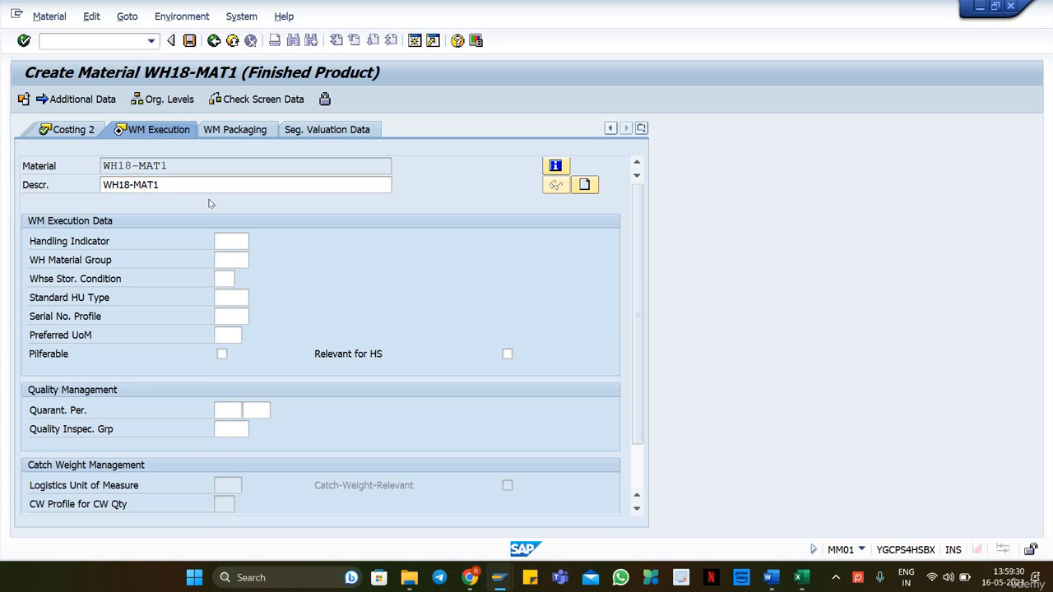
pyautogui.press('Return')
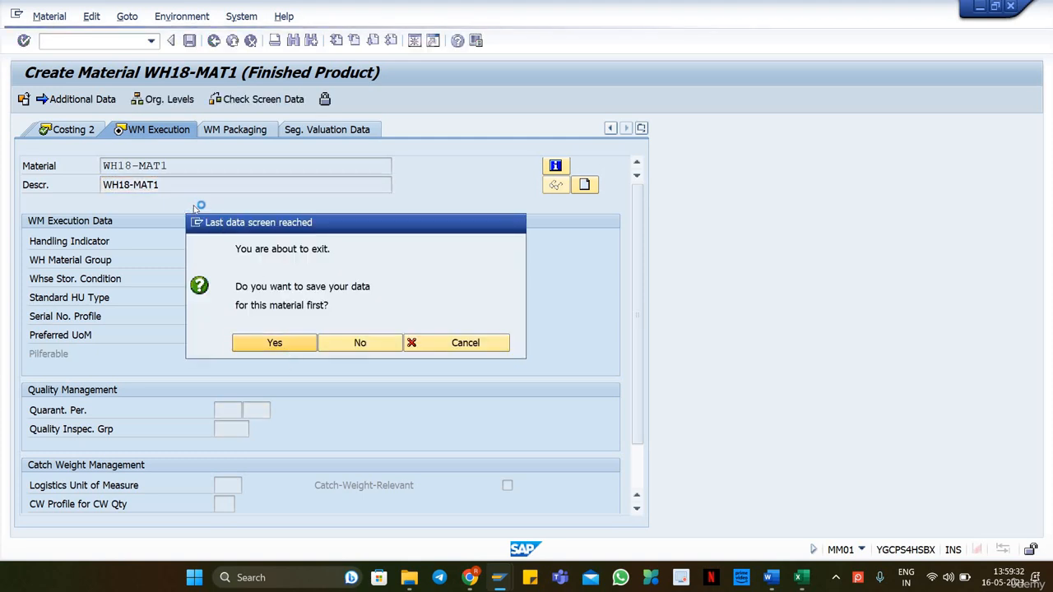
pyautogui.press('Return')
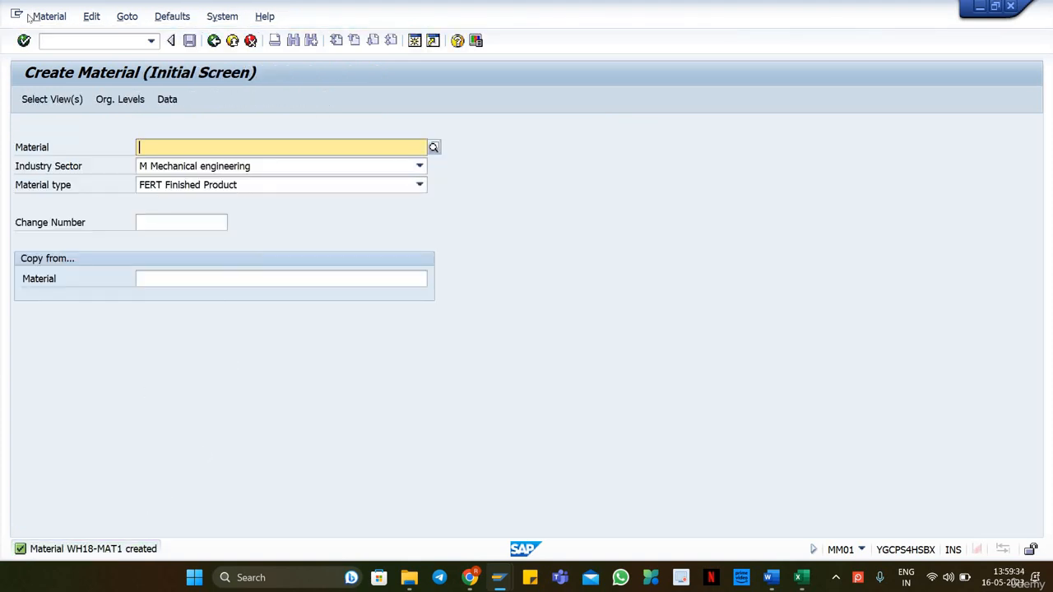
# Switch to displaying materials, copy the material number WH18-MAT1 and go to the Excel master data sheet.
pyautogui.click(33, 17)
pyautogui.moveTo(145, 90)
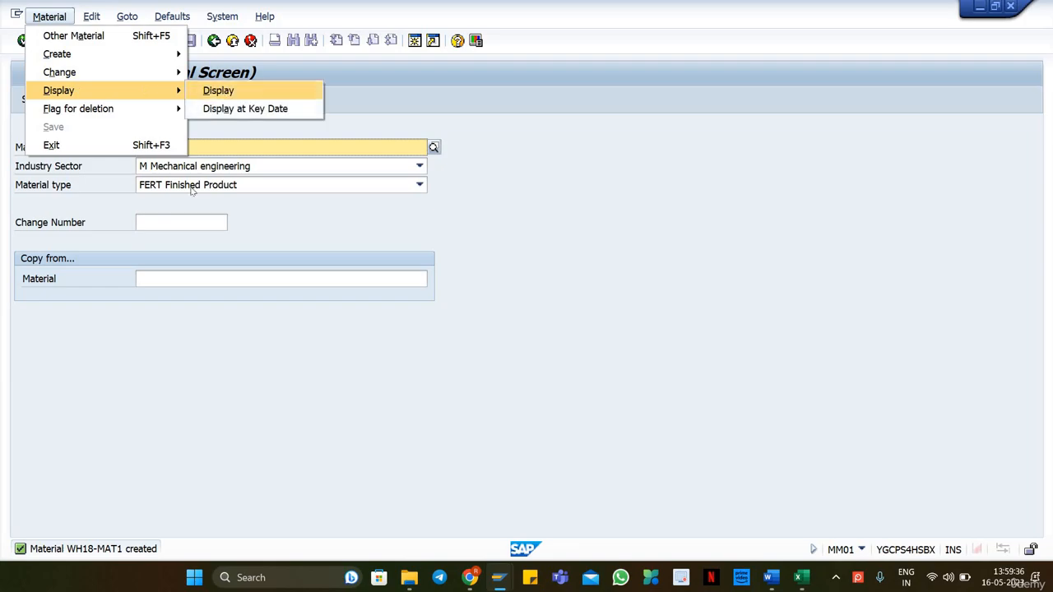
pyautogui.click(218, 91)
pyautogui.moveTo(217, 151); pyautogui.dragTo(135, 149)
pyautogui.hotkey('ctrl', 'c')
pyautogui.hotkey('alt', 'Tab')
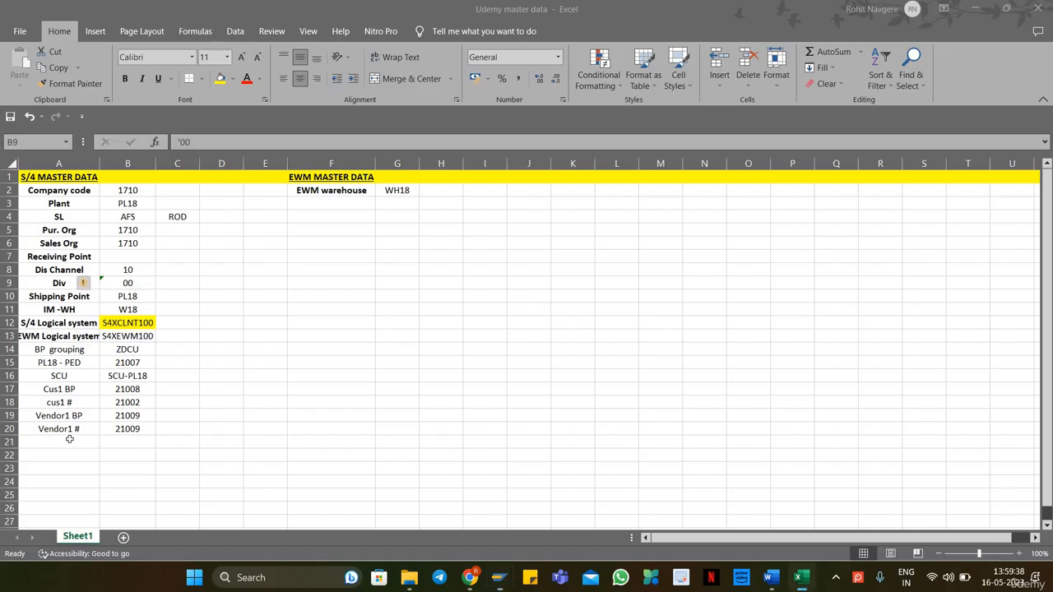
# Label cell A21, below Vendor1 #, as Material1.
pyautogui.click(70, 440)
pyautogui.write('Material')
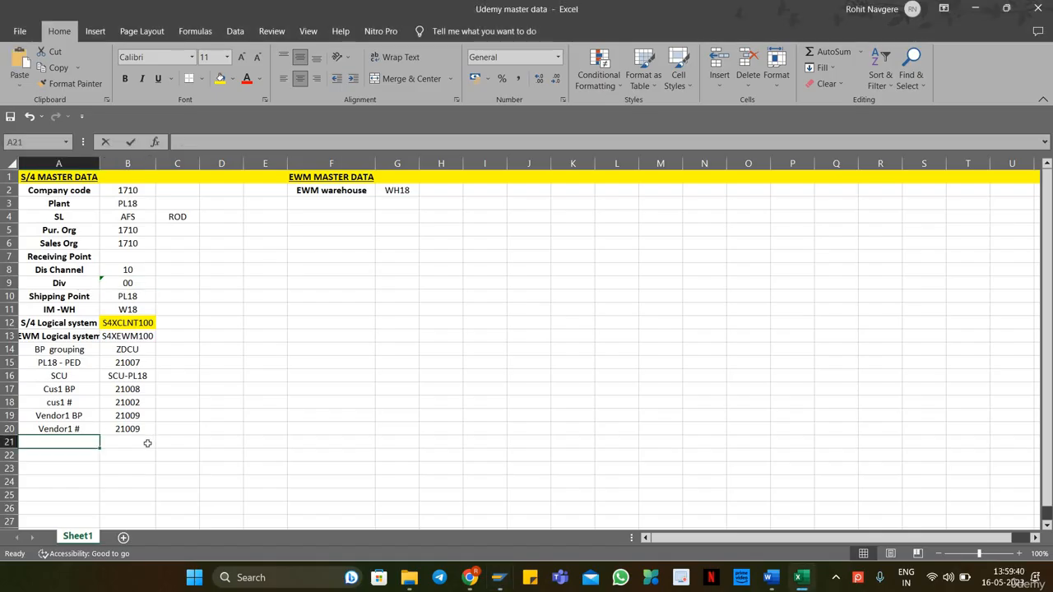
pyautogui.write('#')
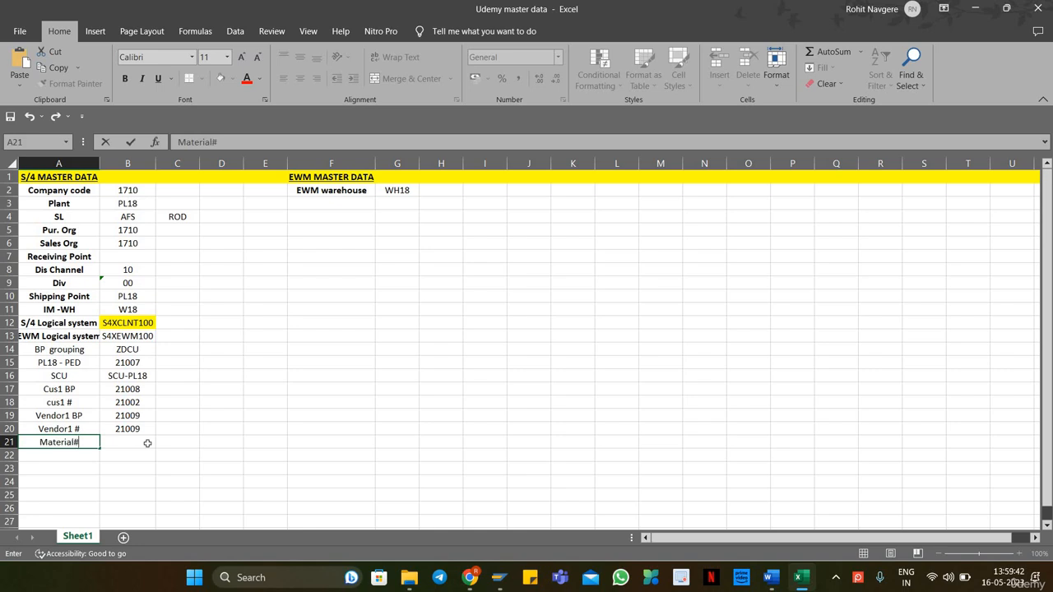
pyautogui.press('BackSpace')
pyautogui.write('1')
pyautogui.click(147, 443)
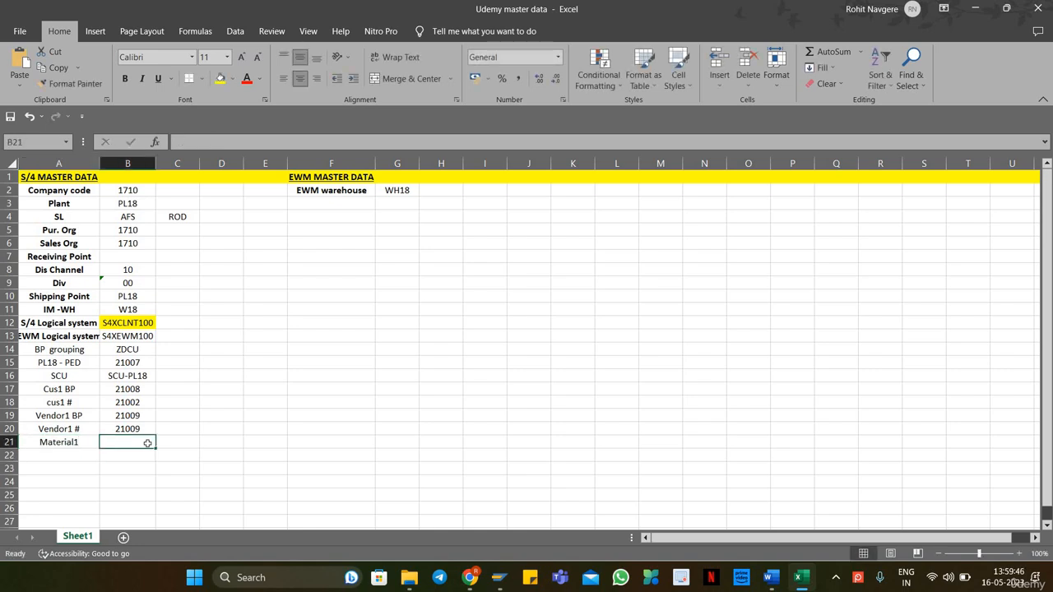
pyautogui.rightClick(147, 444)
pyautogui.press('Escape')
pyautogui.click(878, 576)
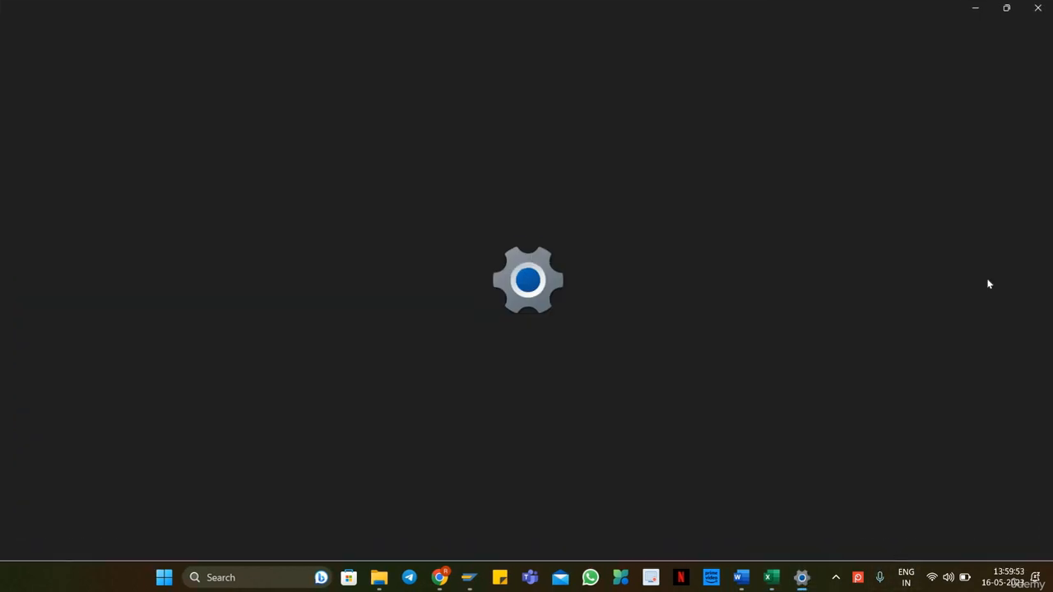
pyautogui.click(1038, 7)
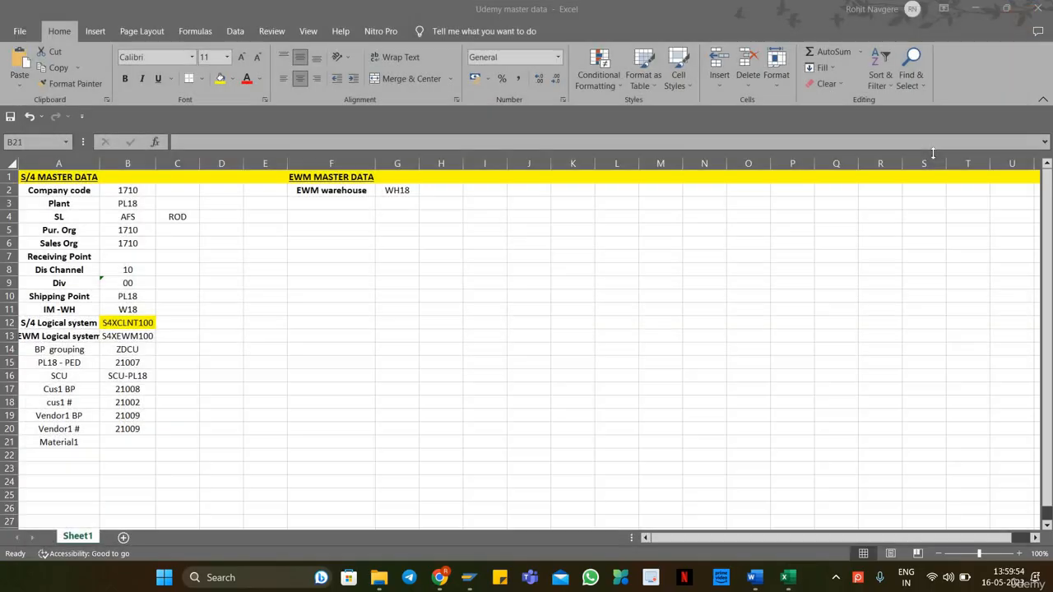
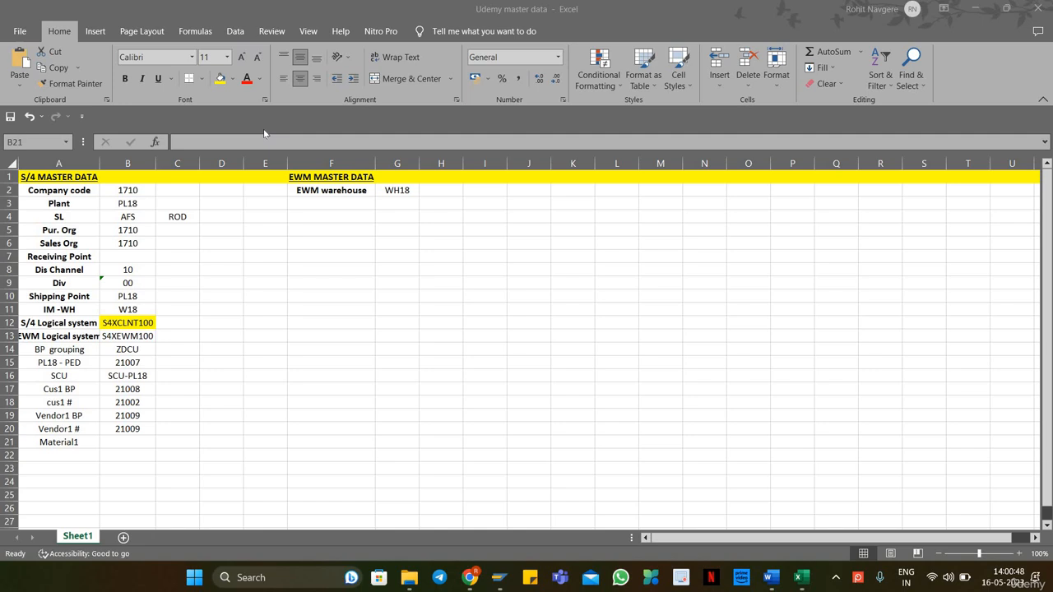
# Enter WH18-MAT1 in cell B21 beside the Material1 label.
pyautogui.click(126, 441)
pyautogui.rightClick(126, 442)
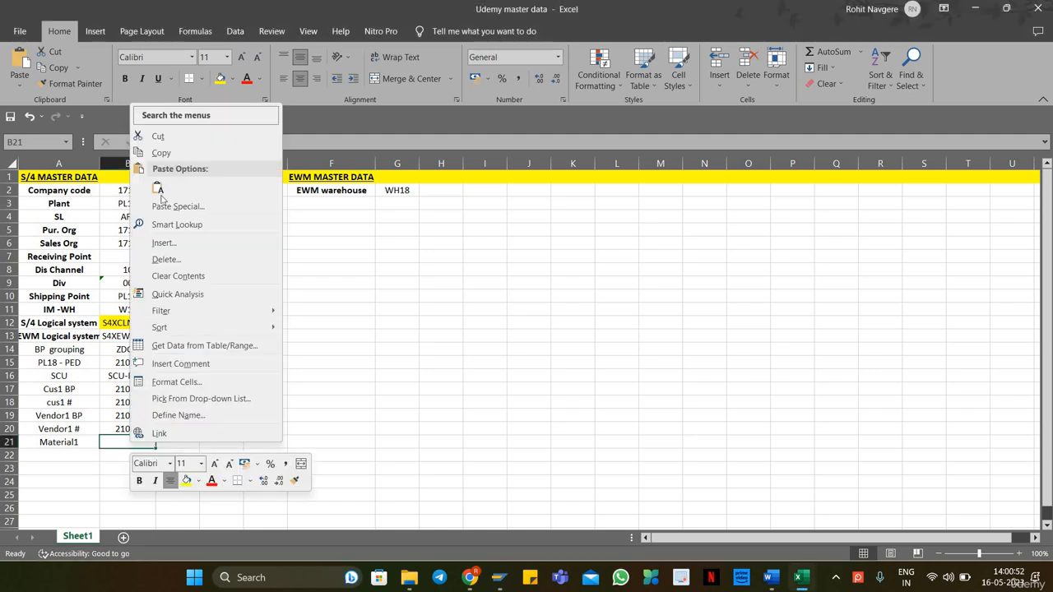
pyautogui.press('Escape')
pyautogui.write('WH18-MAT1')
pyautogui.click(316, 389)
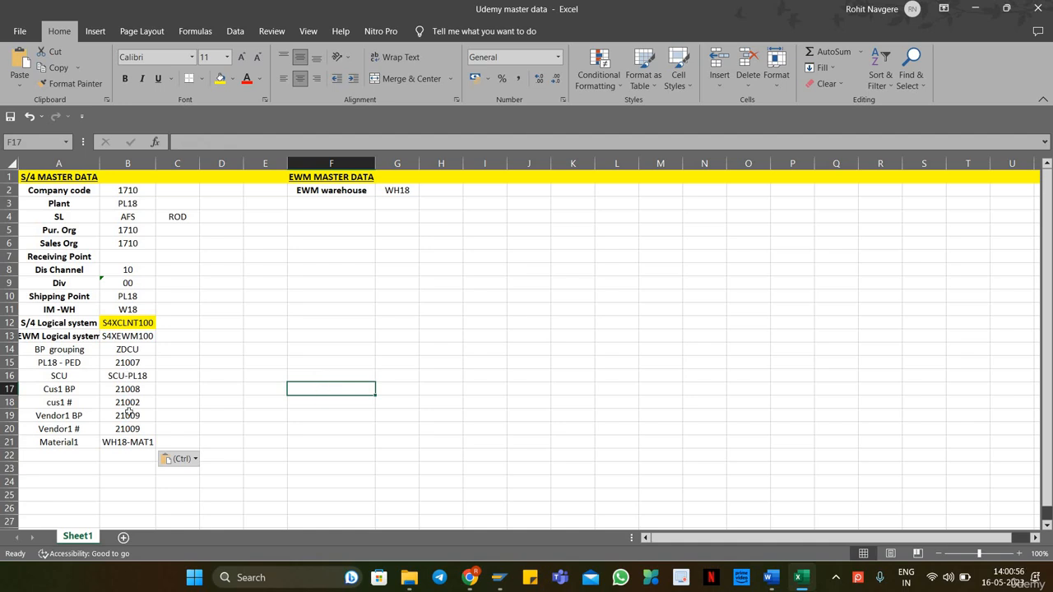
# Copy WH18-MAT1 from cell B21, return to SAP, and start creating a material with it as the copy-from reference.
pyautogui.click(128, 444)
pyautogui.press('Escape')
pyautogui.hotkey('ctrl', 'c')
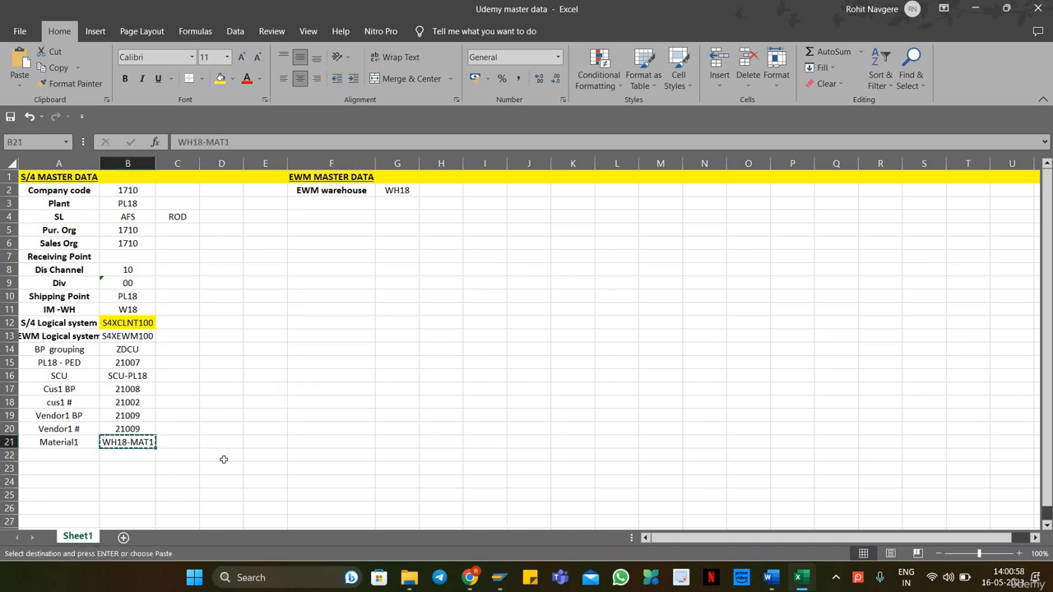
pyautogui.hotkey('alt', 'Tab')
pyautogui.click(49, 15)
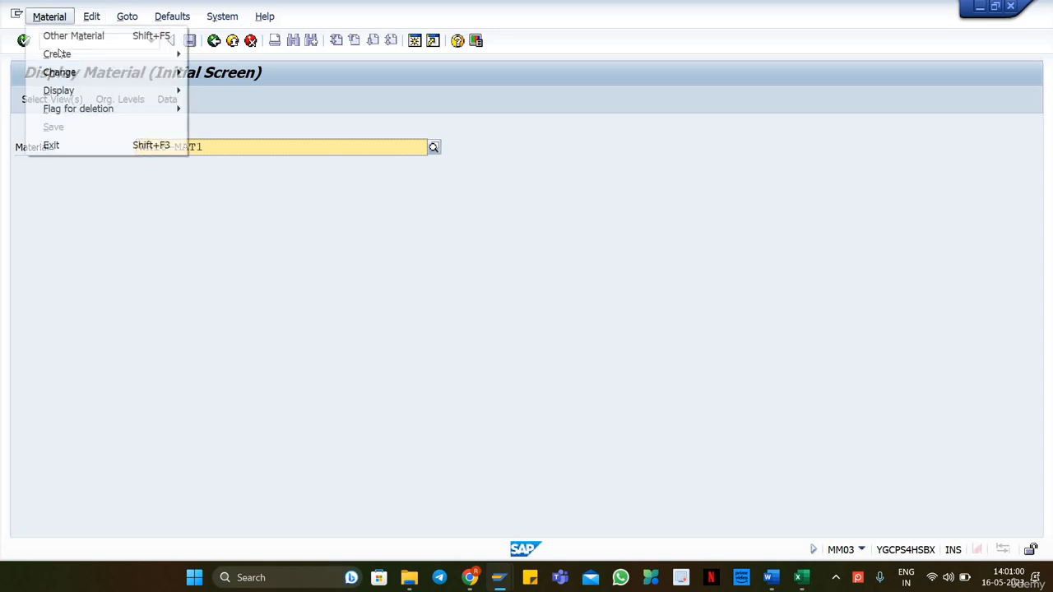
pyautogui.click(244, 241)
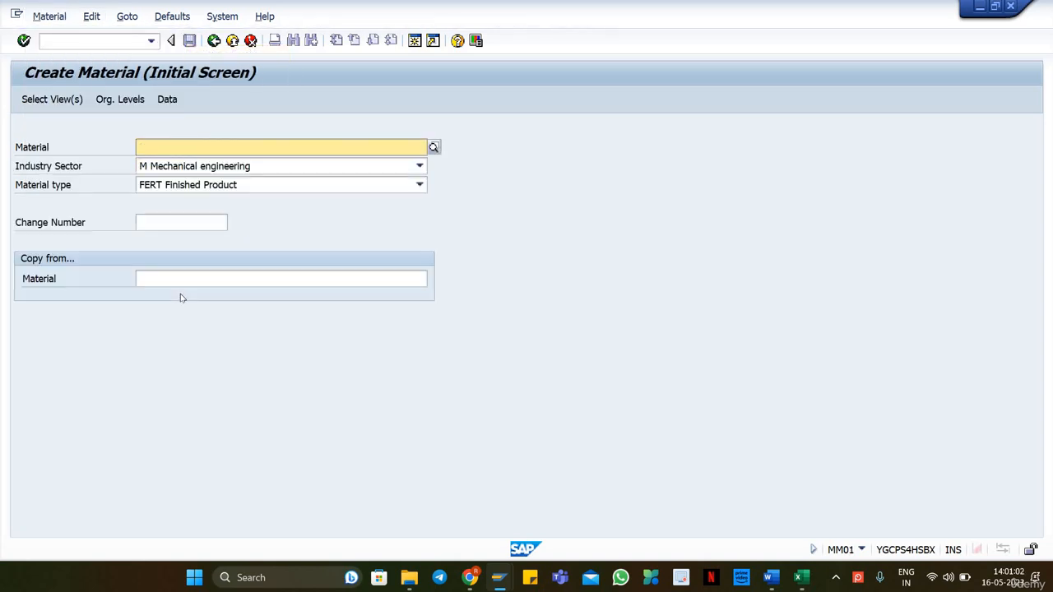
pyautogui.click(184, 280)
pyautogui.hotkey('ctrl', 'v')
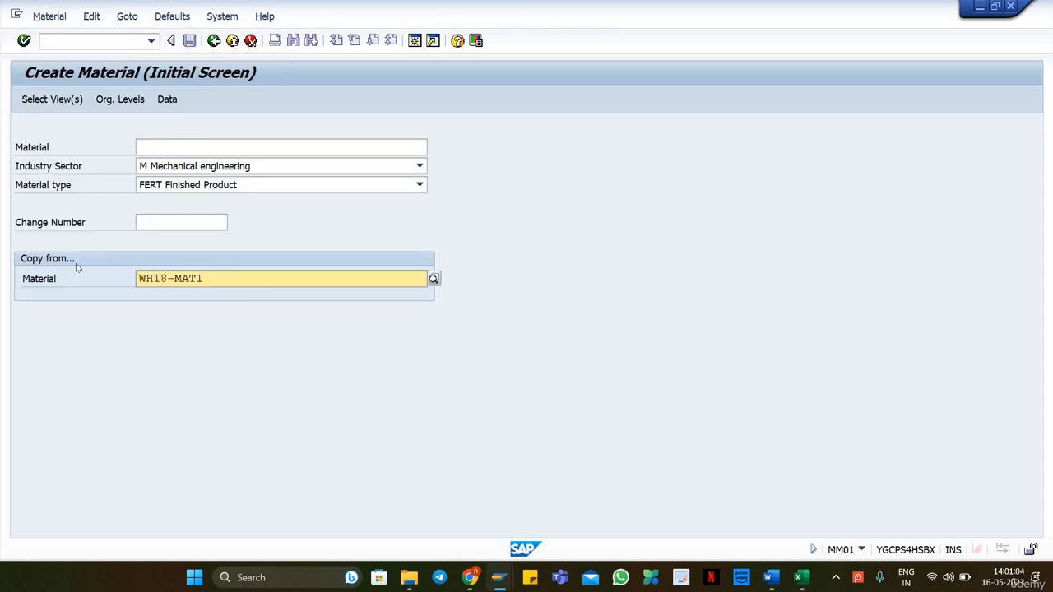
# Name the new material WH18-MAT2 and accept the preselected views and organizational levels PL18, ROD, 1710 and 10.
pyautogui.click(176, 149)
pyautogui.hotkey('ctrl', 'v')
pyautogui.press('BackSpace')
pyautogui.write('2')
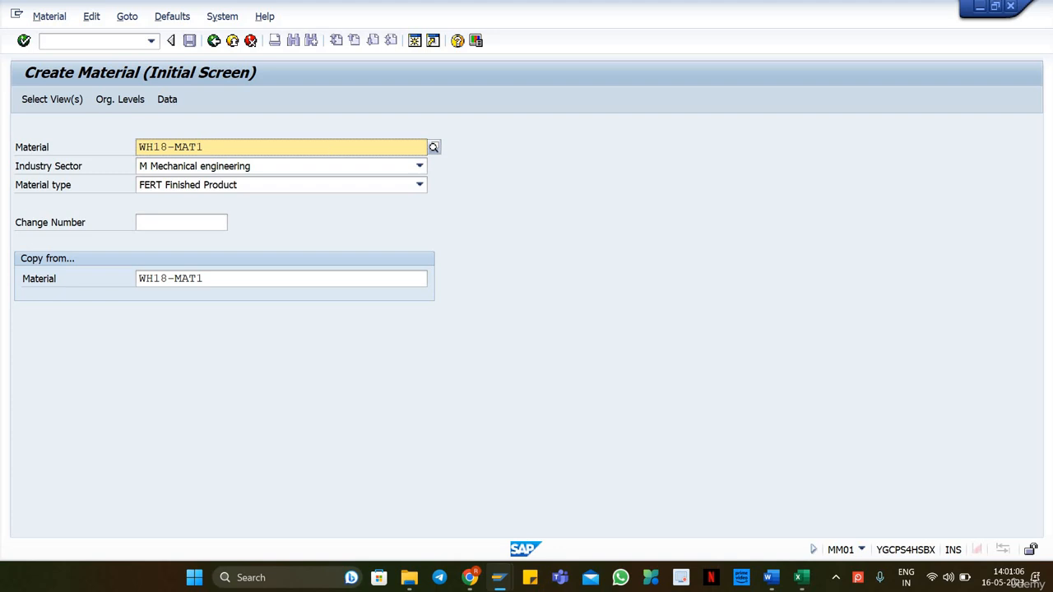
pyautogui.press('Return')
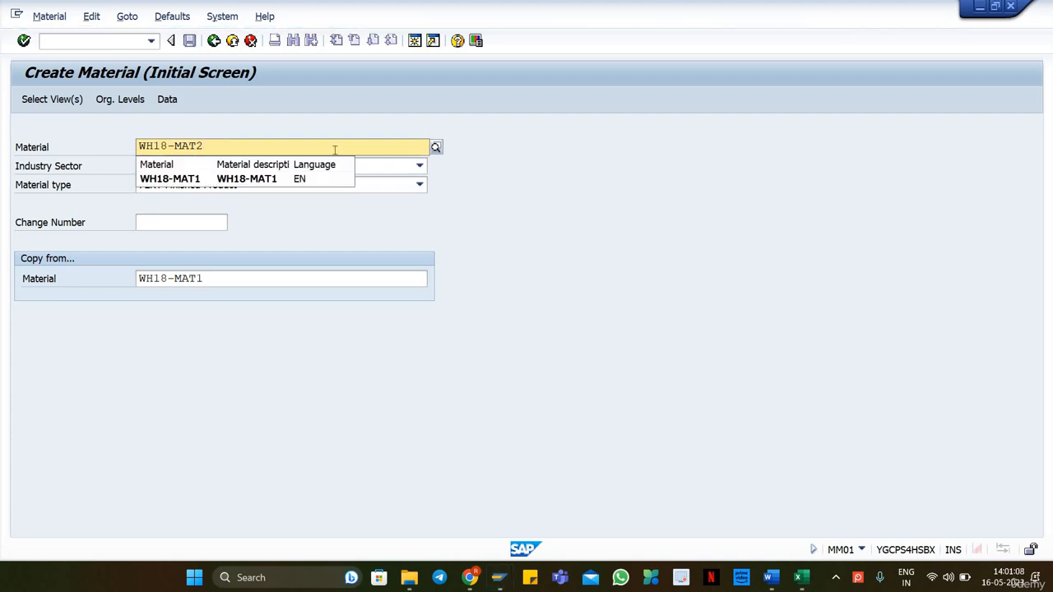
pyautogui.press('Return')
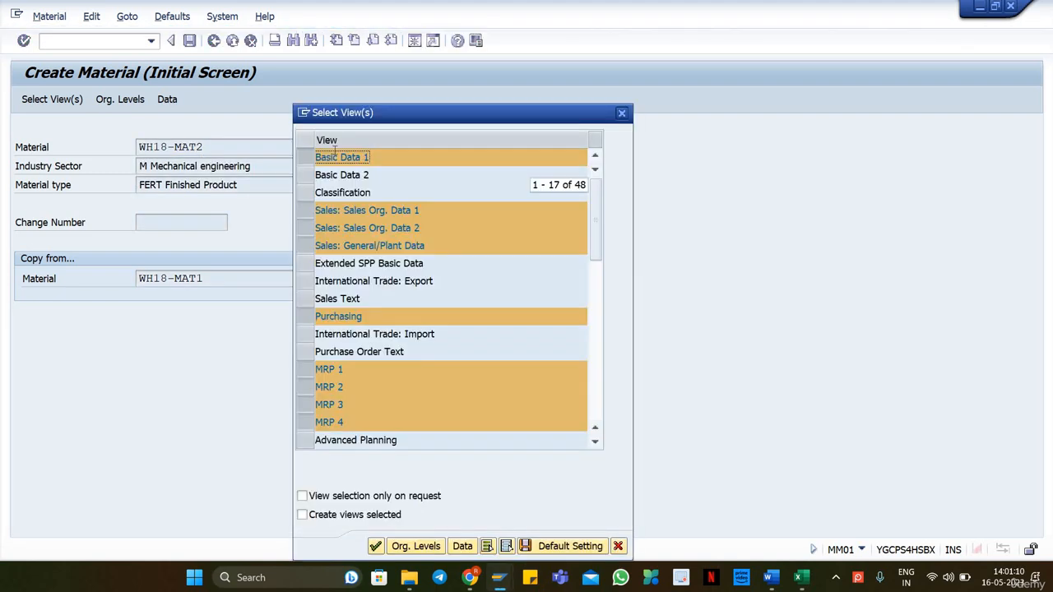
pyautogui.press('Return')
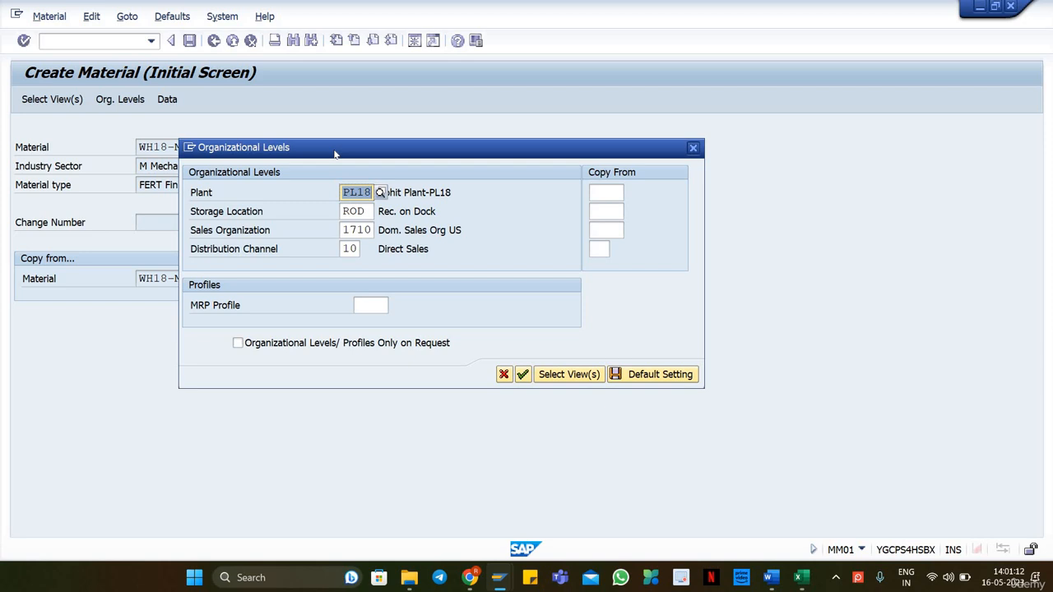
pyautogui.press('Return')
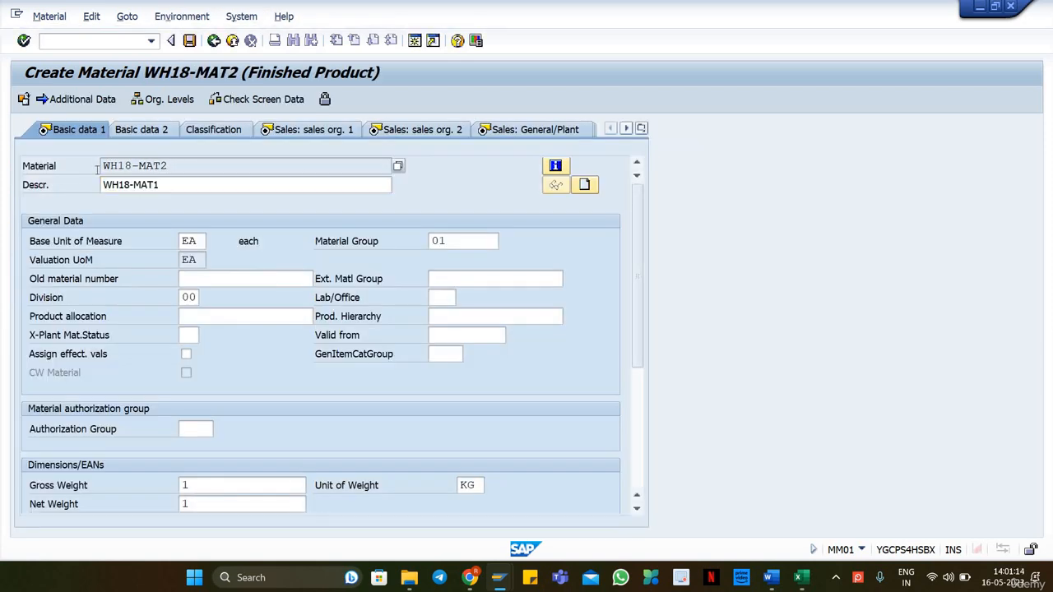
# Replace the description in Basic data 1 with WH18-MAT2, copied from the material number.
pyautogui.doubleClick(179, 185)
pyautogui.press('BackSpace')
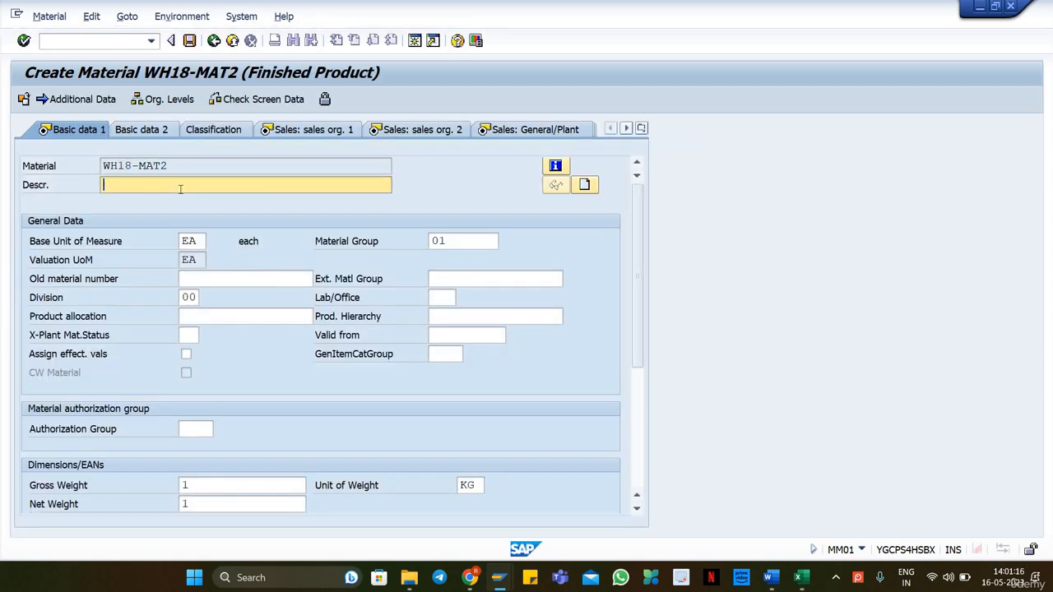
pyautogui.moveTo(170, 167); pyautogui.dragTo(106, 171)
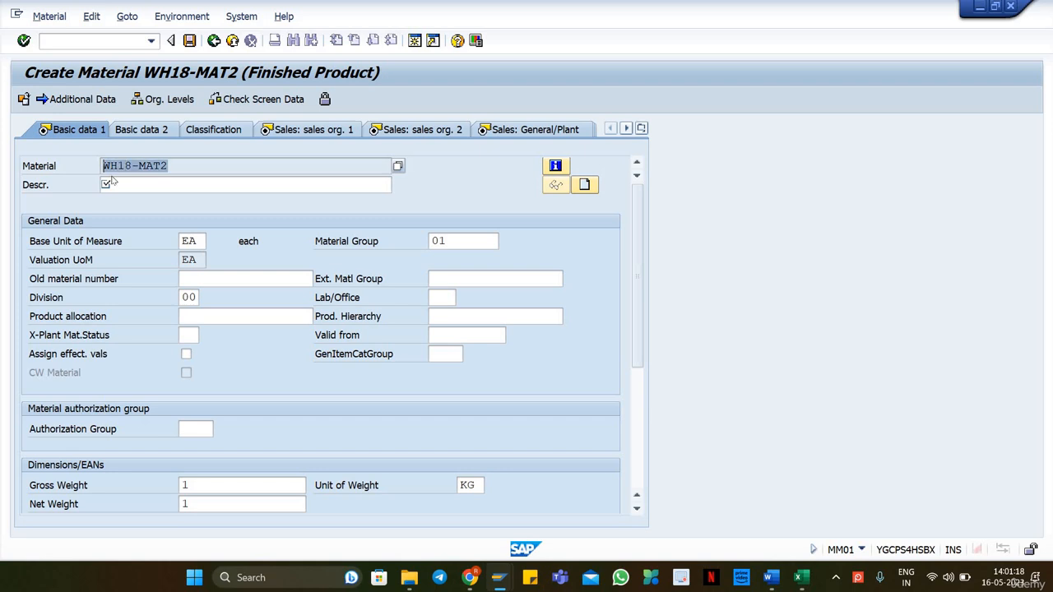
pyautogui.hotkey('ctrl', 'c')
pyautogui.click(182, 195)
pyautogui.hotkey('ctrl', 'v')
pyautogui.press('Return')
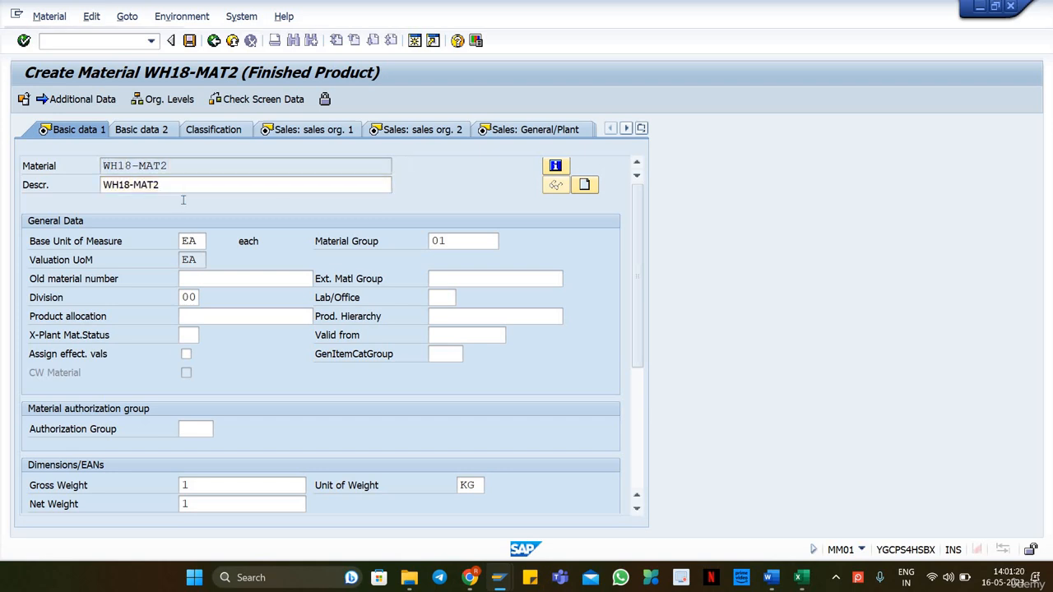
# Set every tax classification of the Sales: sales org. 1 view to 0 and continue to Sales: sales org. 2.
pyautogui.press('Return')
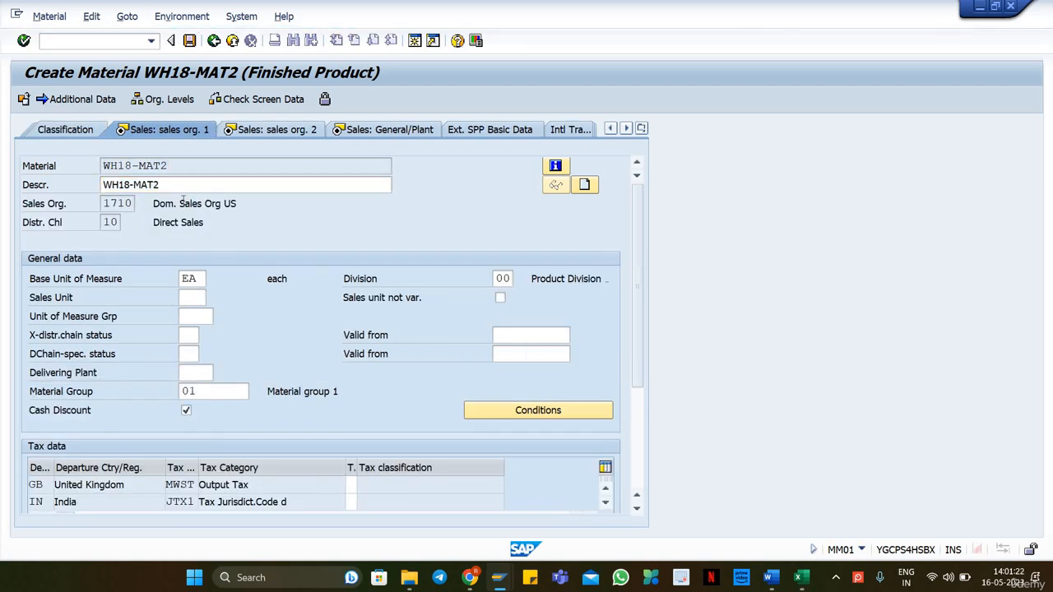
pyautogui.write('0')
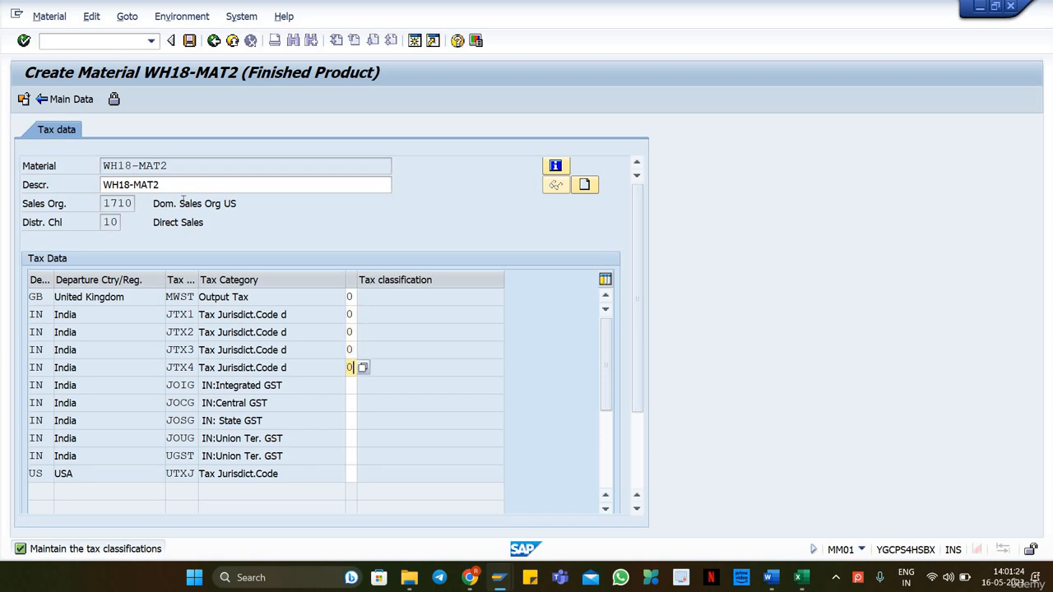
pyautogui.write('000000000')
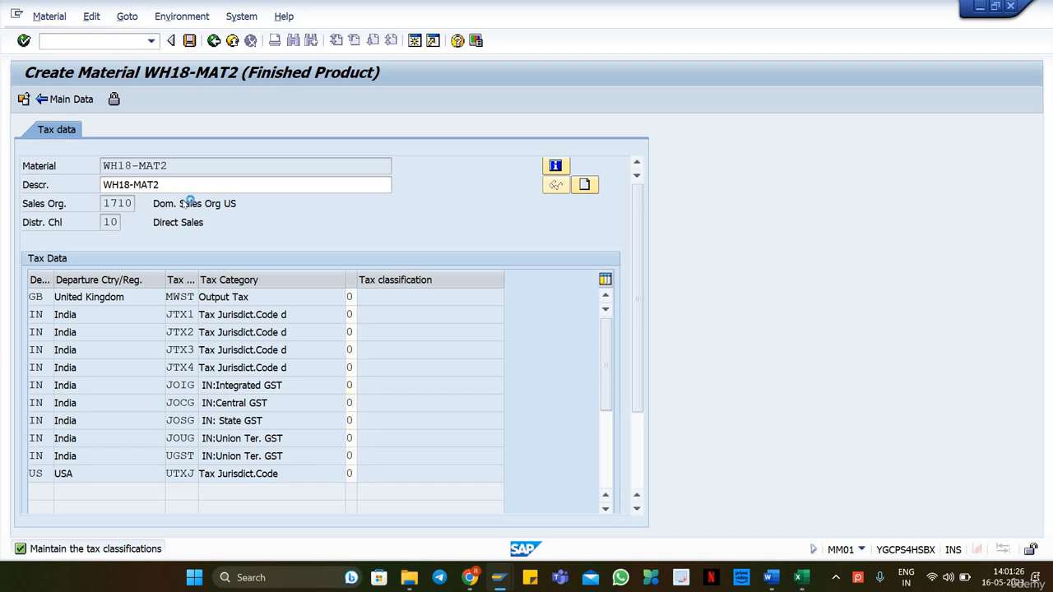
pyautogui.press('Return')
pyautogui.press('Return')
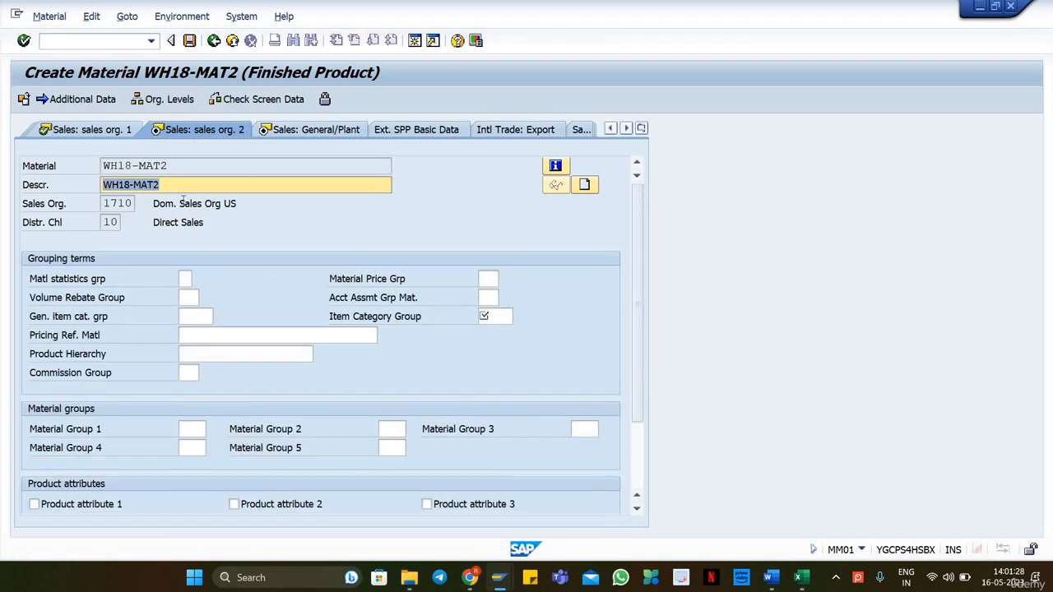
# Set the item category group to NORM in Sales: sales org. 2 and continue to Sales: General/Plant.
pyautogui.click(490, 320)
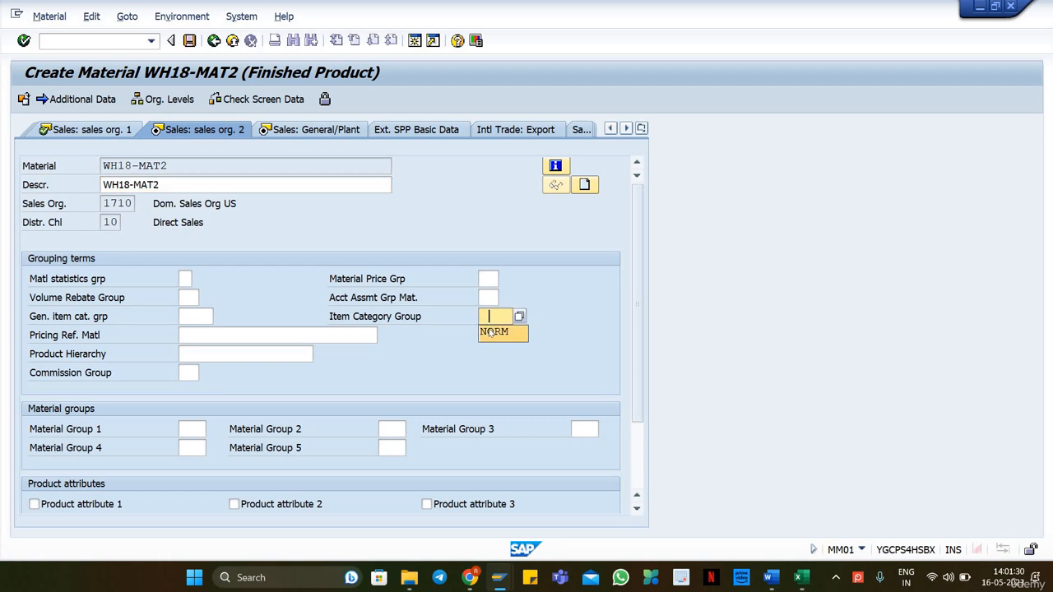
pyautogui.click(489, 329)
pyautogui.press('Return')
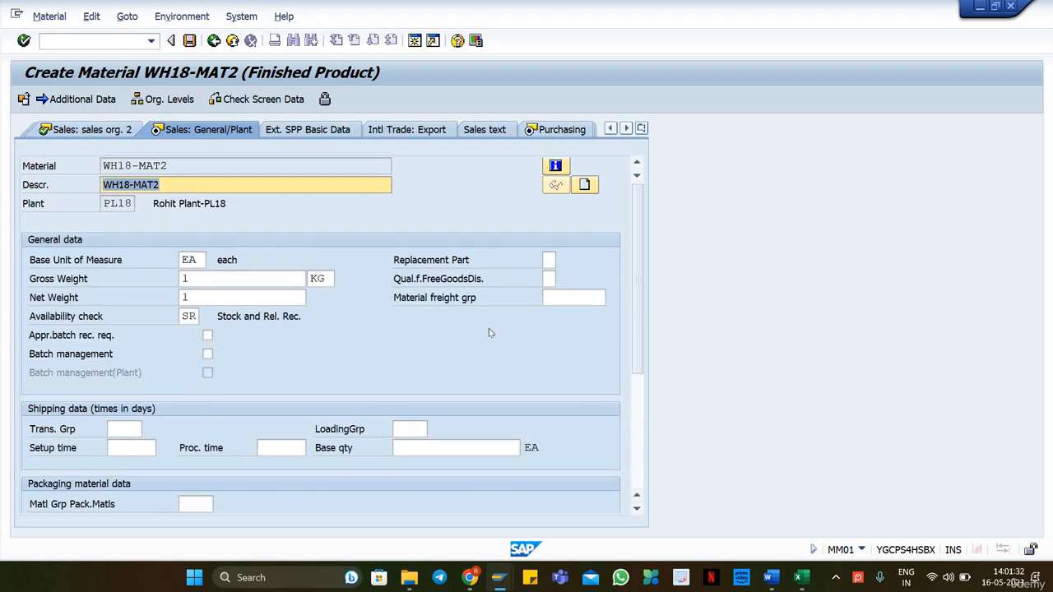
# Set the availability check to KP in Sales: General/Plant and continue to MRP 1 without a profit center.
pyautogui.click(194, 316)
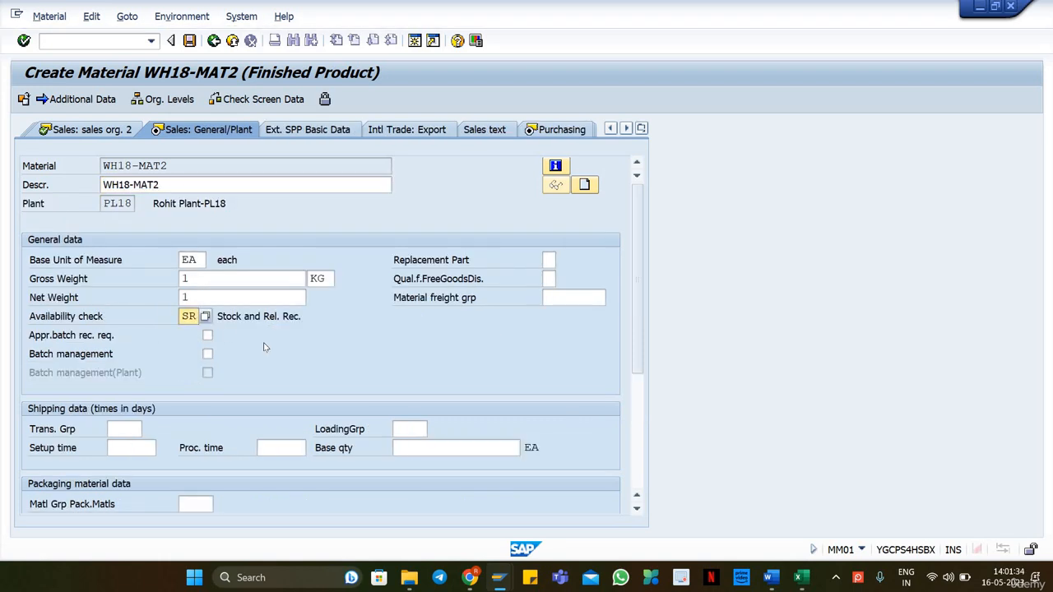
pyautogui.write('KP')
pyautogui.press('Return')
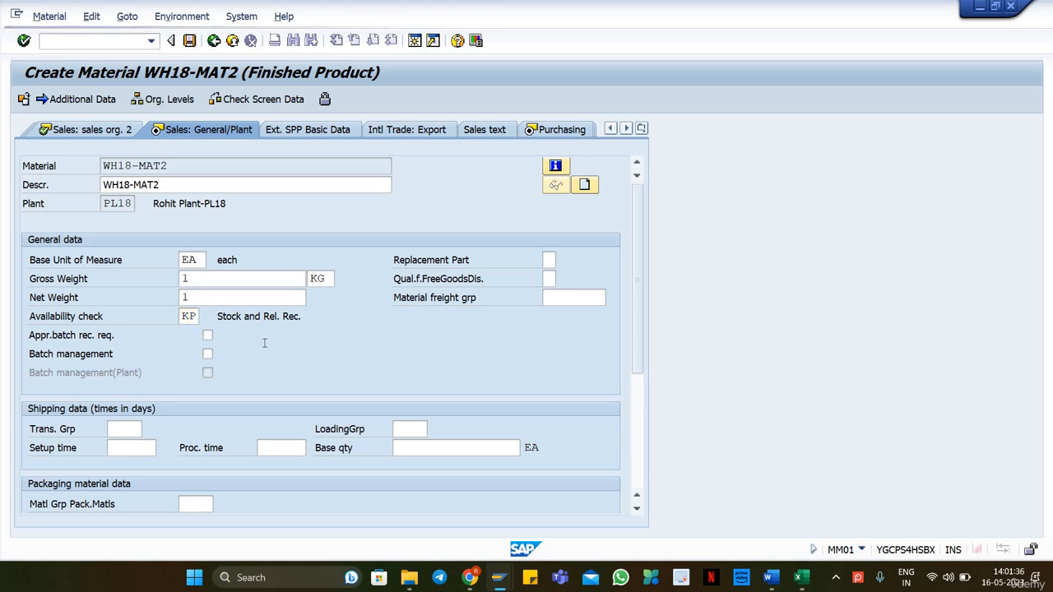
pyautogui.press('Return')
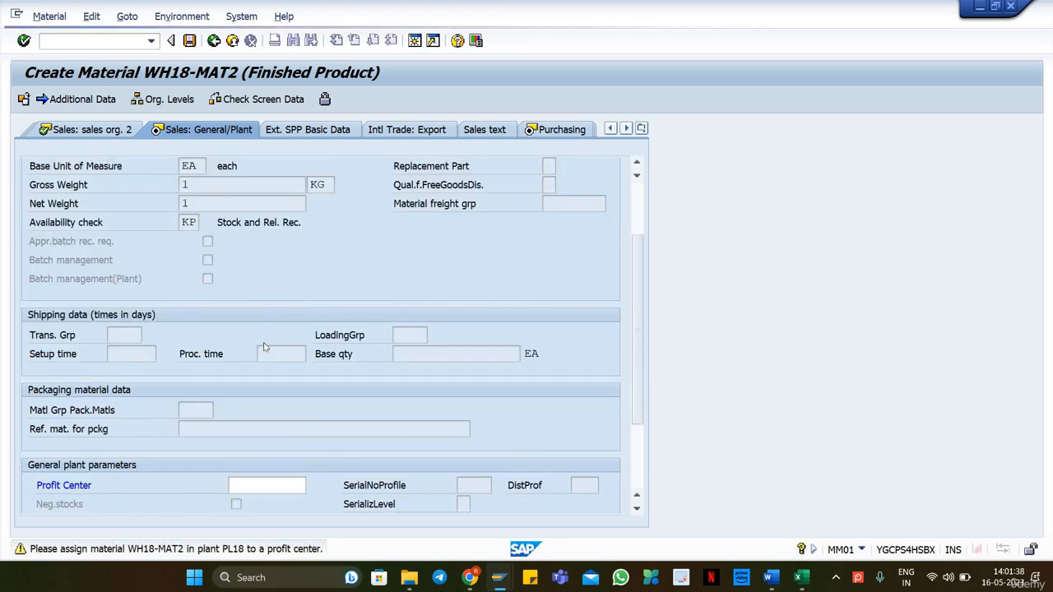
pyautogui.press('Return')
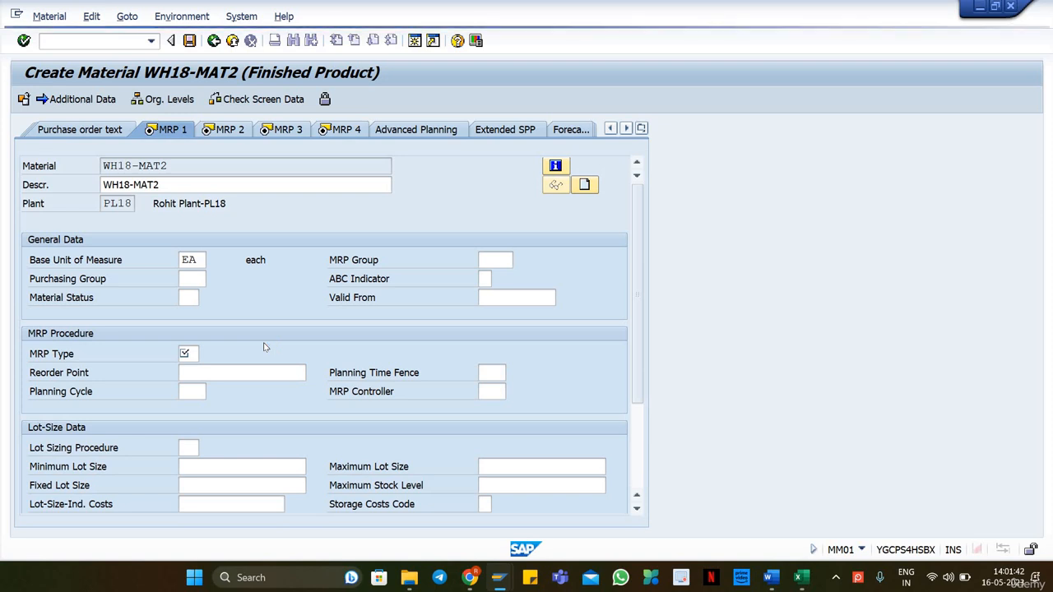
# Set the MRP type to ND in MRP 1 and continue to MRP 2.
pyautogui.press('Return')
pyautogui.write('ND')
pyautogui.press('Return')
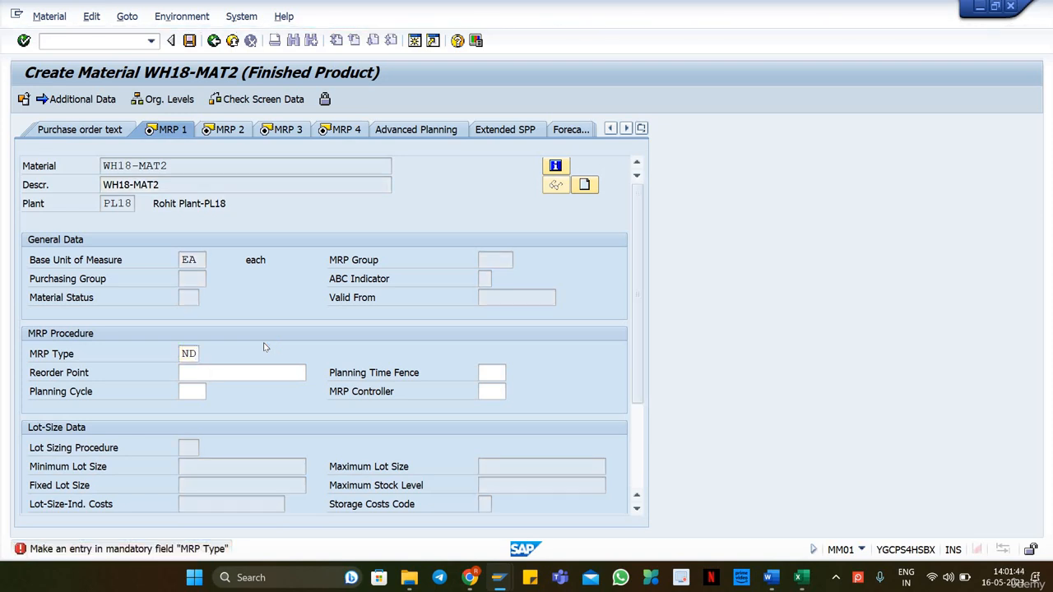
pyautogui.press('Return')
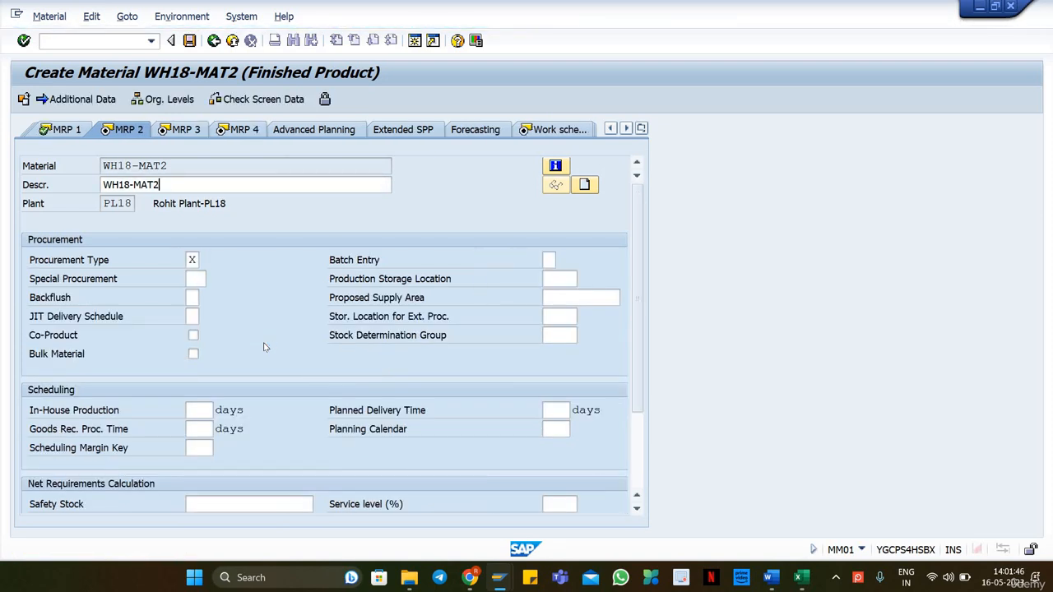
# Accept the copied data in the MRP, work scheduling, plant storage and quality management views up to Accounting 1.
pyautogui.press('Return')
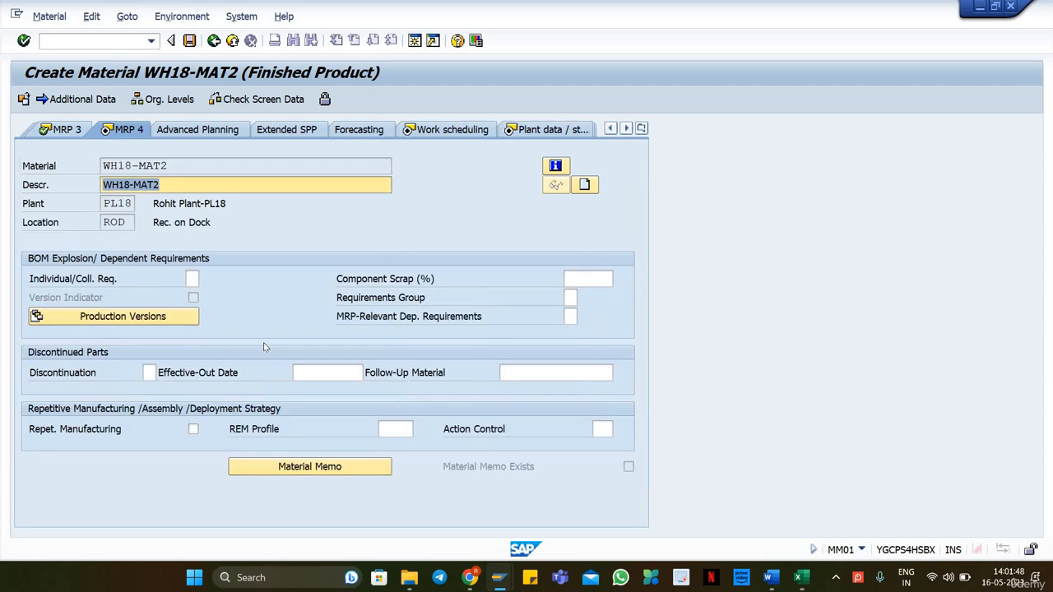
pyautogui.press('Return')
pyautogui.press('Return')
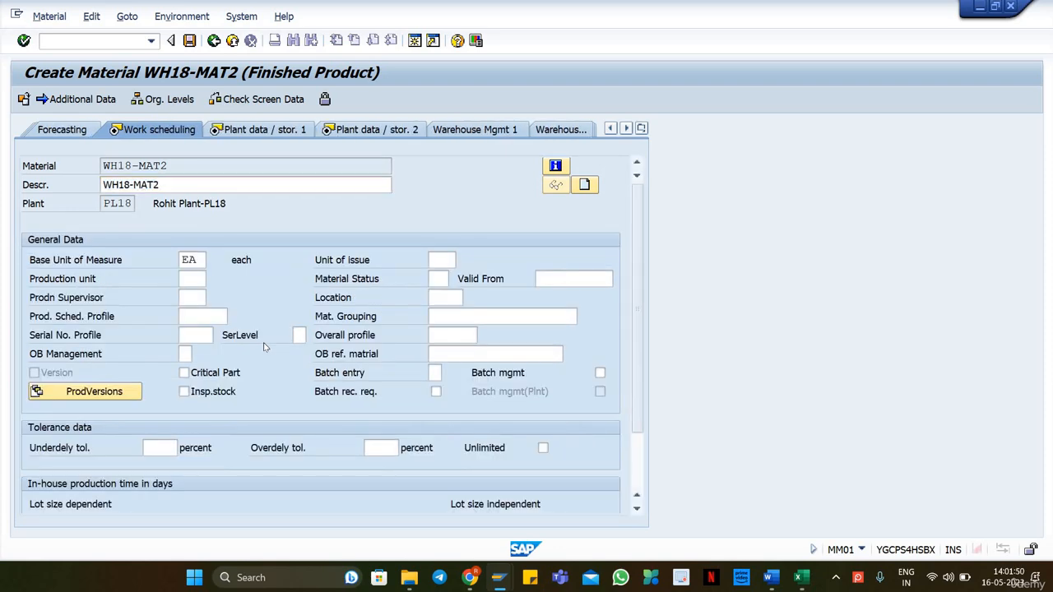
pyautogui.press('Return')
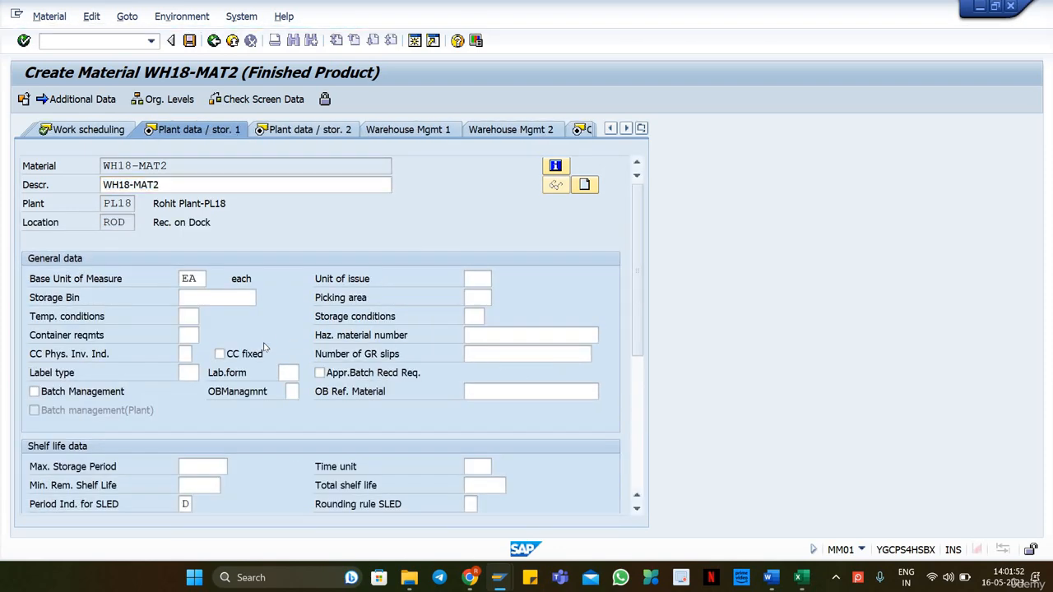
pyautogui.press('Return')
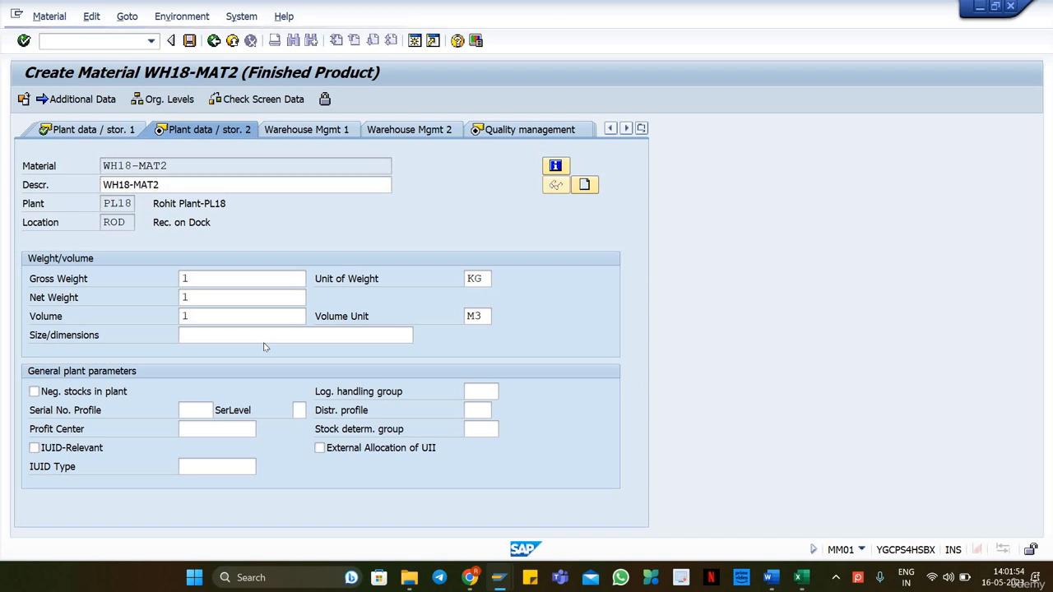
pyautogui.press('Return')
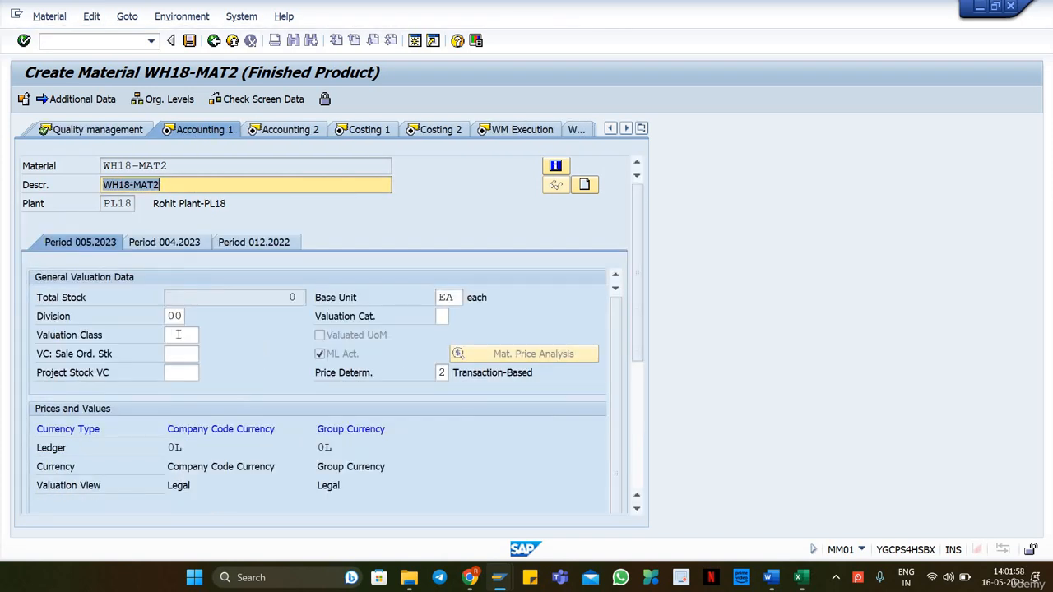
# Set the valuation class to 7920 in Accounting 1, keep the copied prices and continue to Accounting 2.
pyautogui.click(178, 335)
pyautogui.click(184, 354)
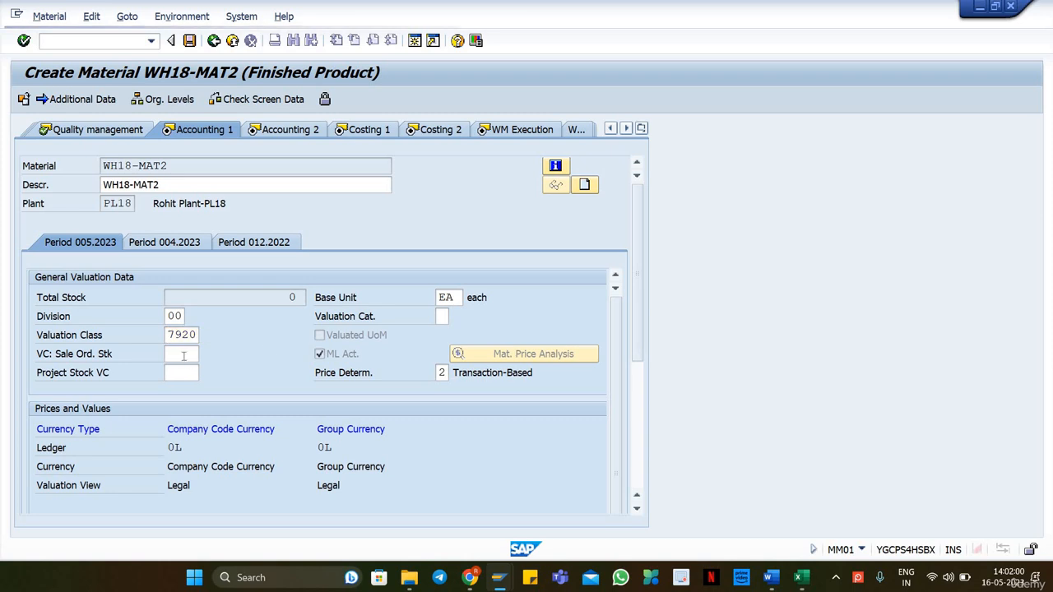
pyautogui.press('Return')
pyautogui.scroll(-3, 401, 410)
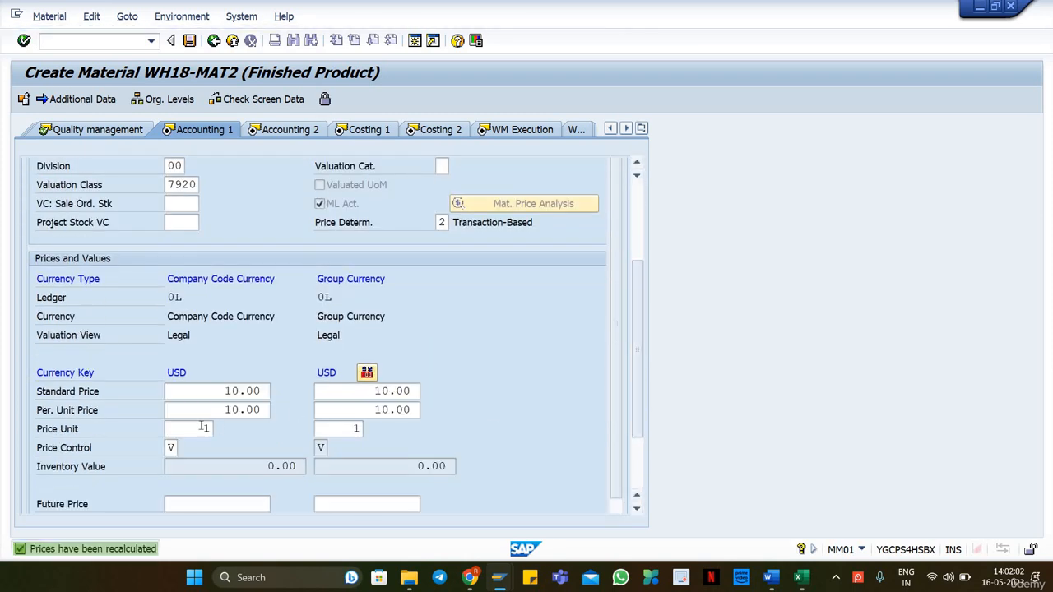
pyautogui.press('Return')
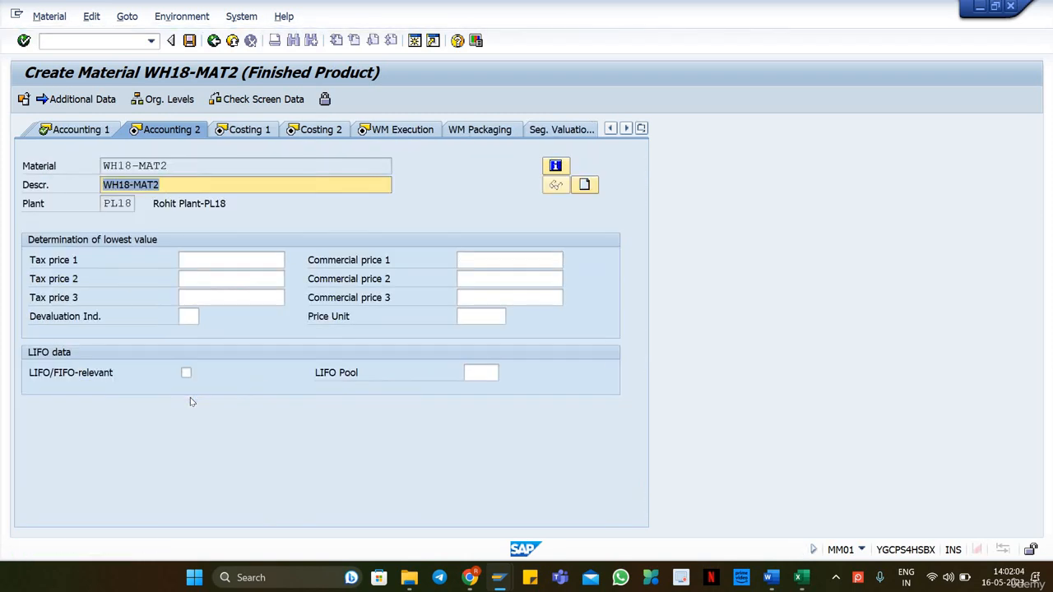
# Accept the Accounting 2, costing and WM Execution views unchanged and save material WH18-MAT2.
pyautogui.press('Return')
pyautogui.press('Return')
pyautogui.press('Return')
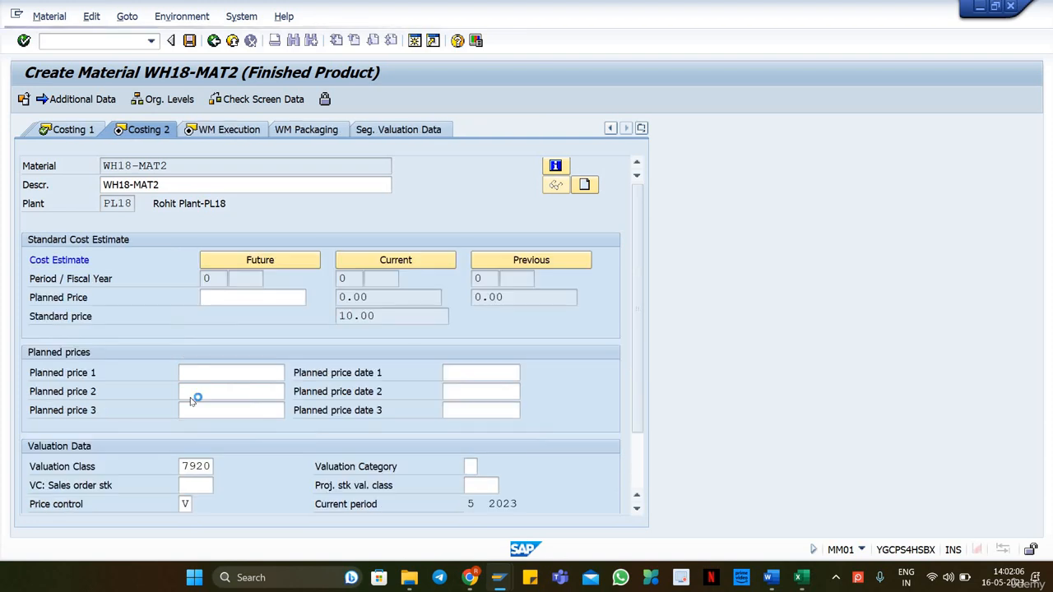
pyautogui.press('Return')
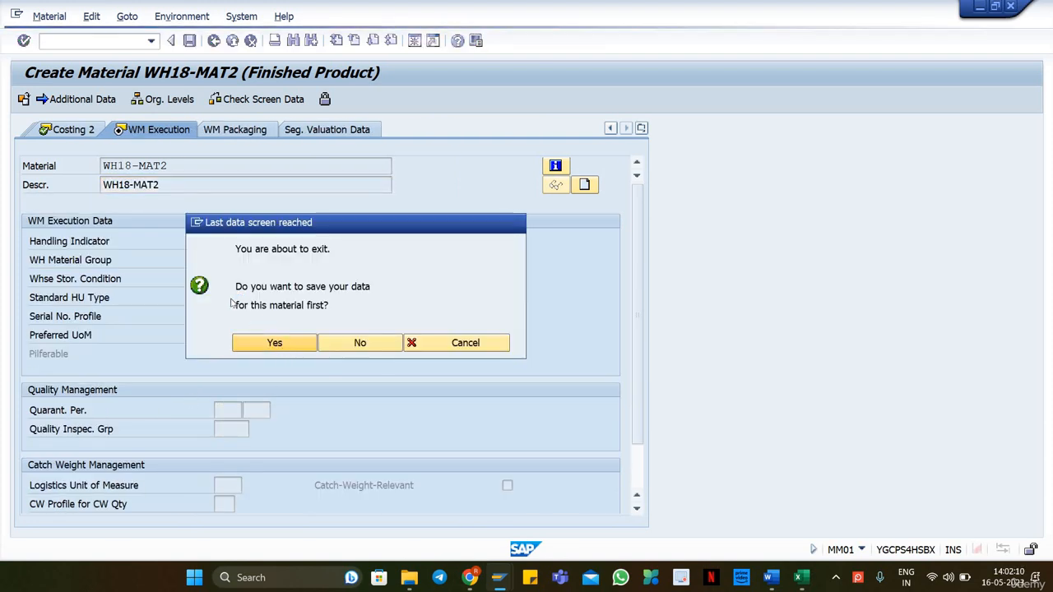
pyautogui.click(280, 344)
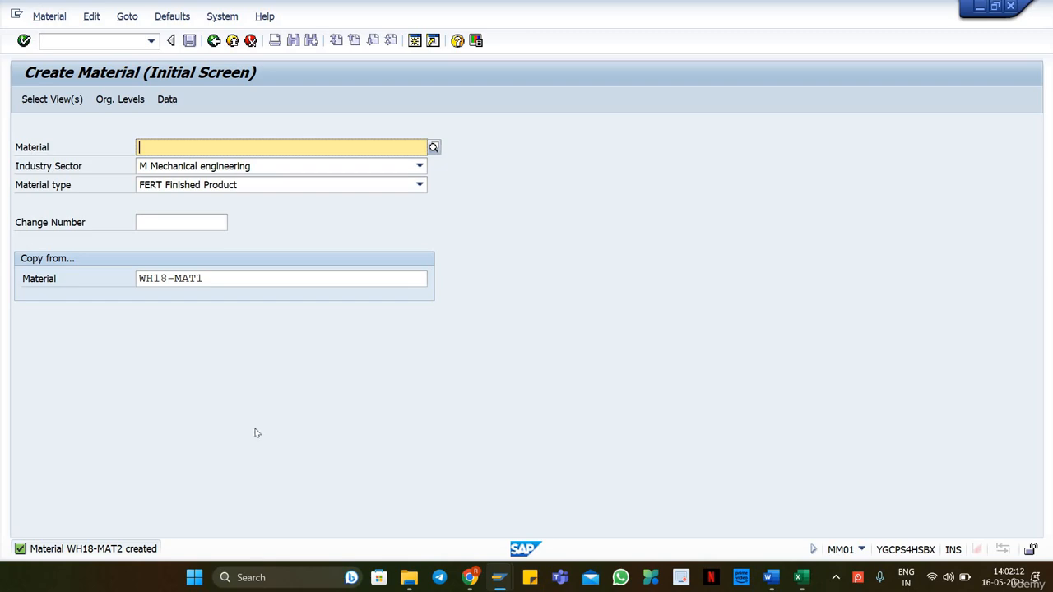
# Switch to Excel, extend the material rows to row 22 with Material2 and WH18-MAT2, and copy cells B21:B22.
pyautogui.doubleClick(150, 278)
pyautogui.hotkey('alt', 'Tab')
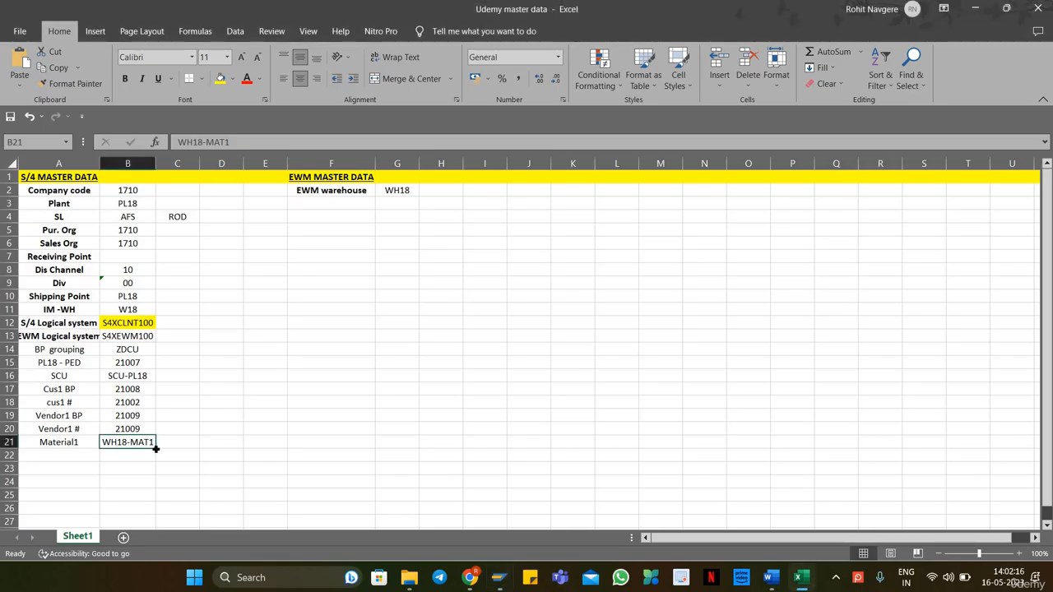
pyautogui.moveTo(155, 448); pyautogui.dragTo(136, 457)
pyautogui.click(90, 444)
pyautogui.click(332, 438)
pyautogui.hotkey('ctrl', 'c')
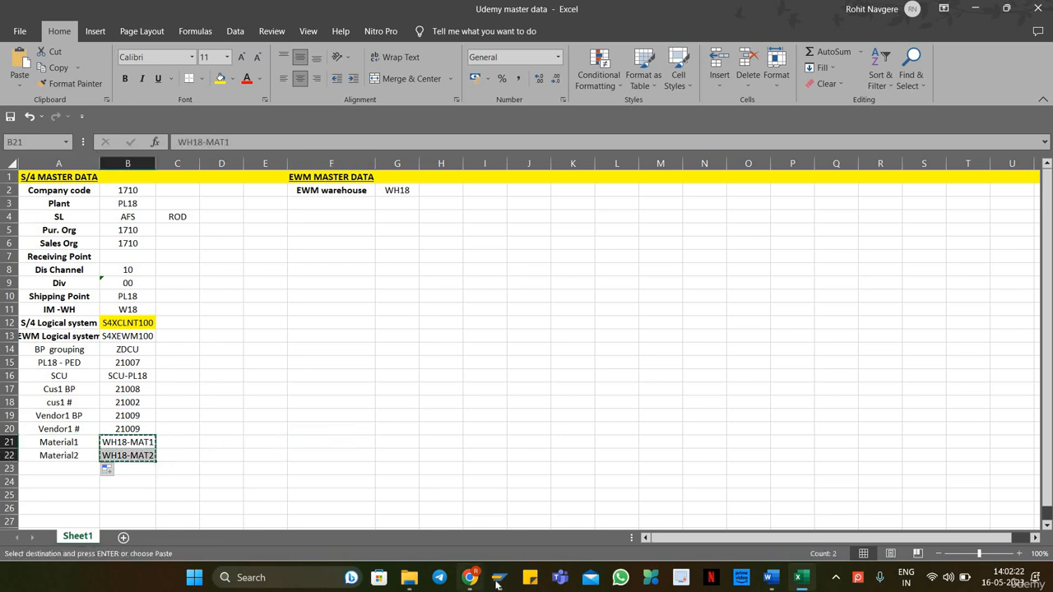
# Return to SAP and open the Create Purchase Order transaction ME21N.
pyautogui.moveTo(497, 583)
pyautogui.click(543, 448)
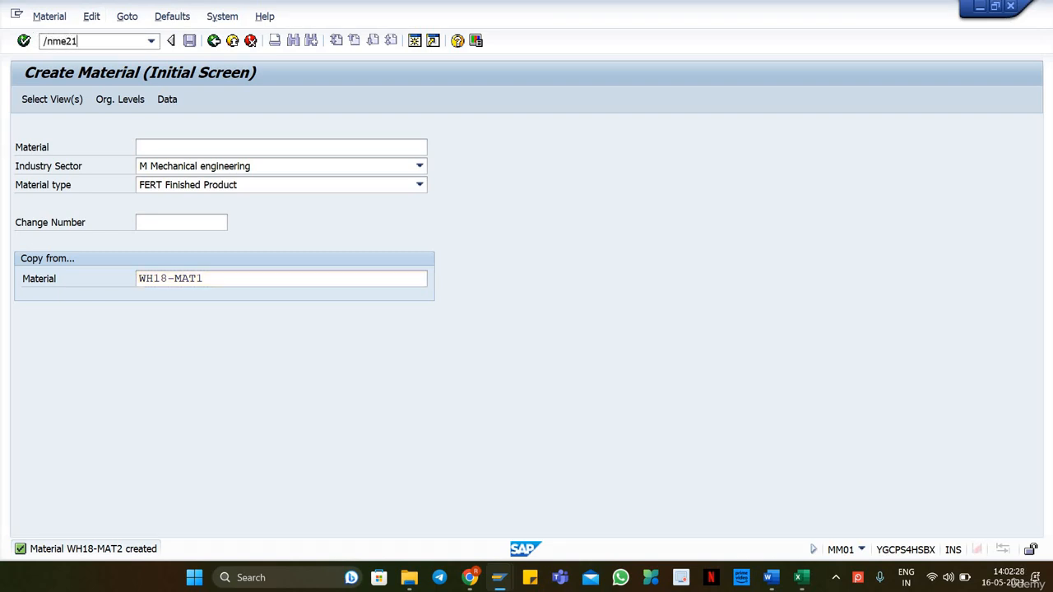
pyautogui.press('Return')
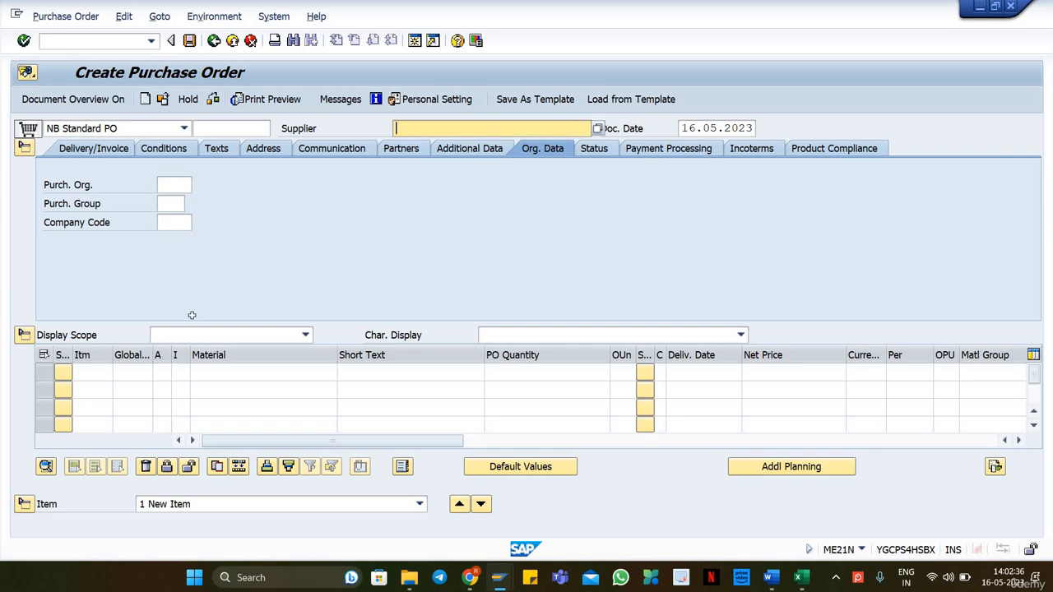
# Copy the Vendor1 BP number from cell B19 in Excel and enter it as the supplier of the SAP purchase order.
pyautogui.hotkey('alt', 'Tab')
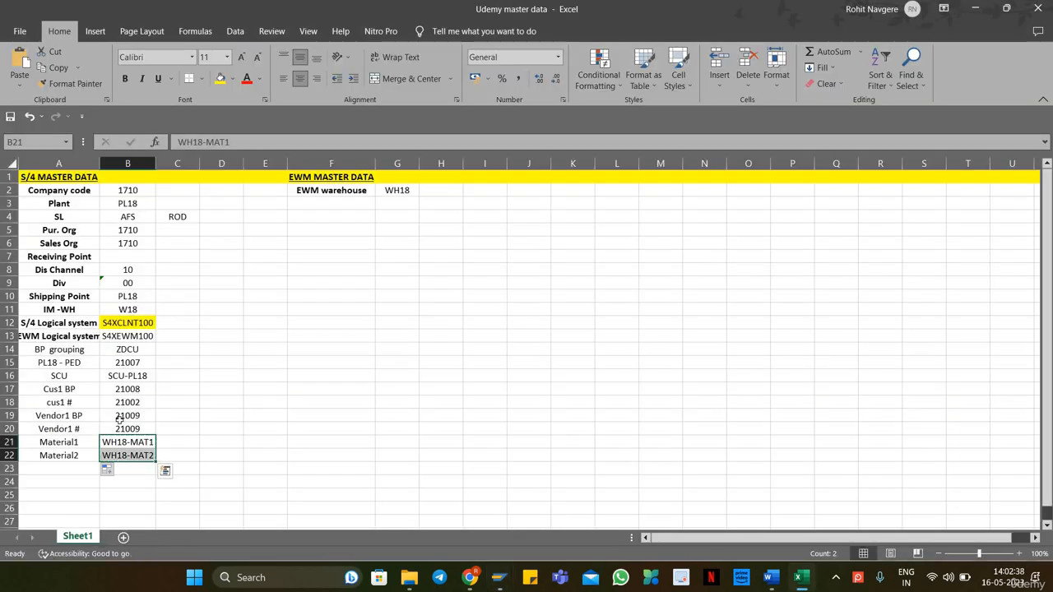
pyautogui.click(142, 417)
pyautogui.hotkey('ctrl', 'c')
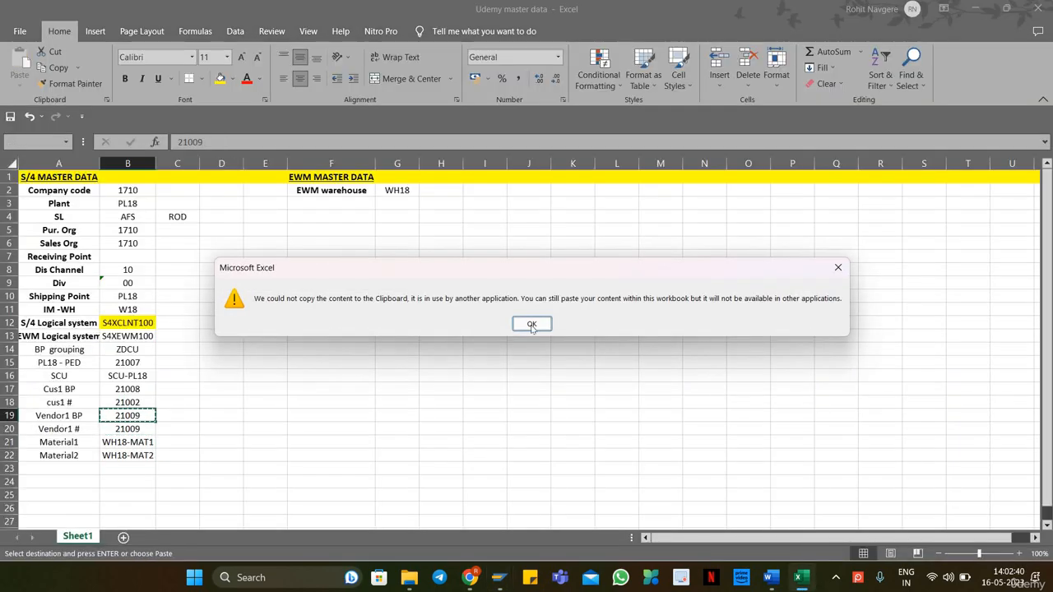
pyautogui.click(532, 325)
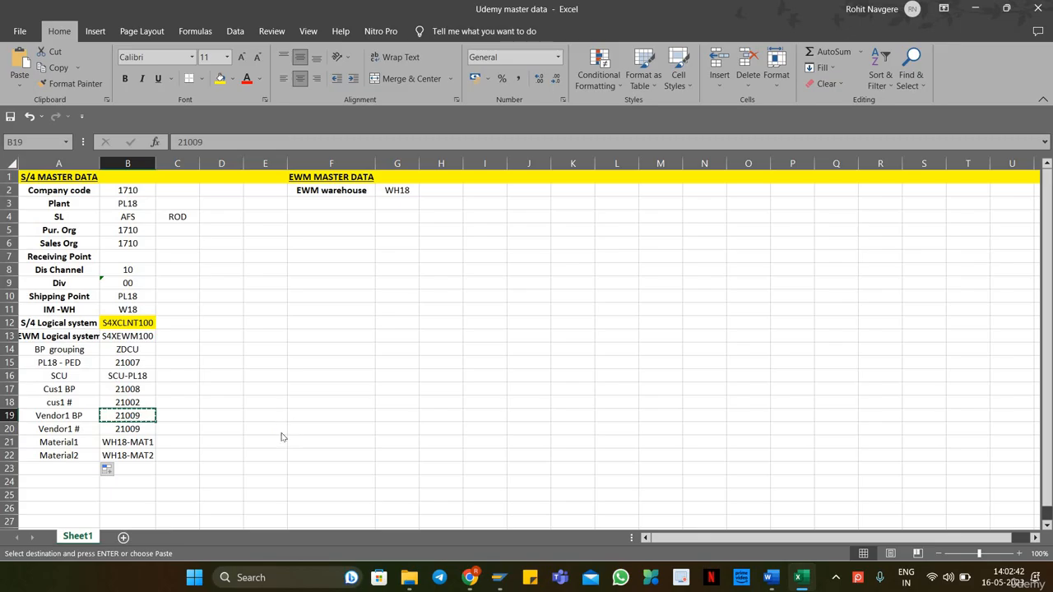
pyautogui.hotkey('alt', 'Tab')
pyautogui.click(443, 132)
pyautogui.press('Return')
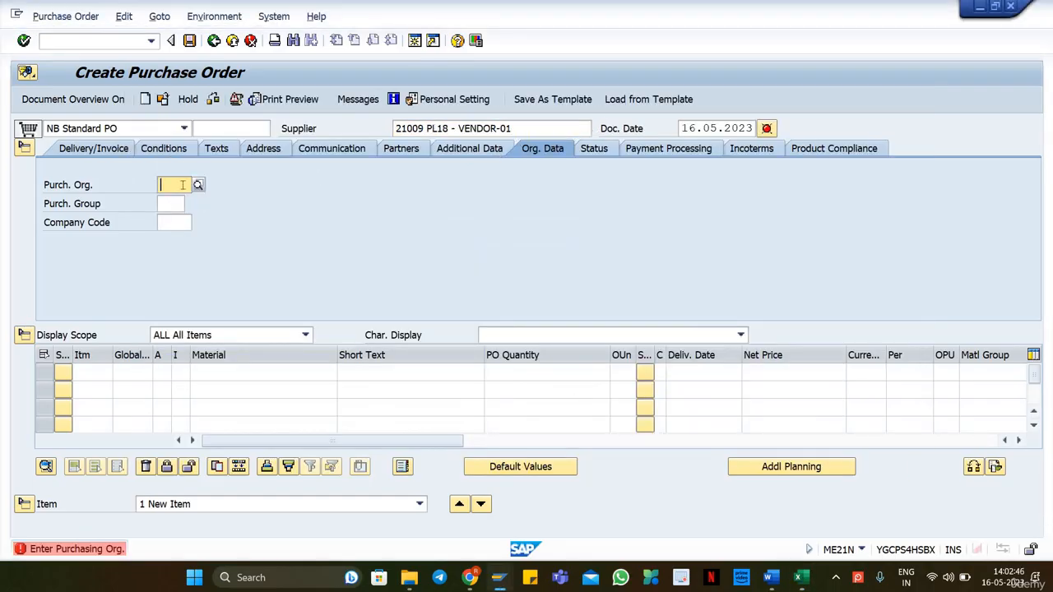
# Set the purchase order's purchasing organization and company code to 1710, copying the value from Excel cell B5.
pyautogui.hotkey('alt', 'Tab')
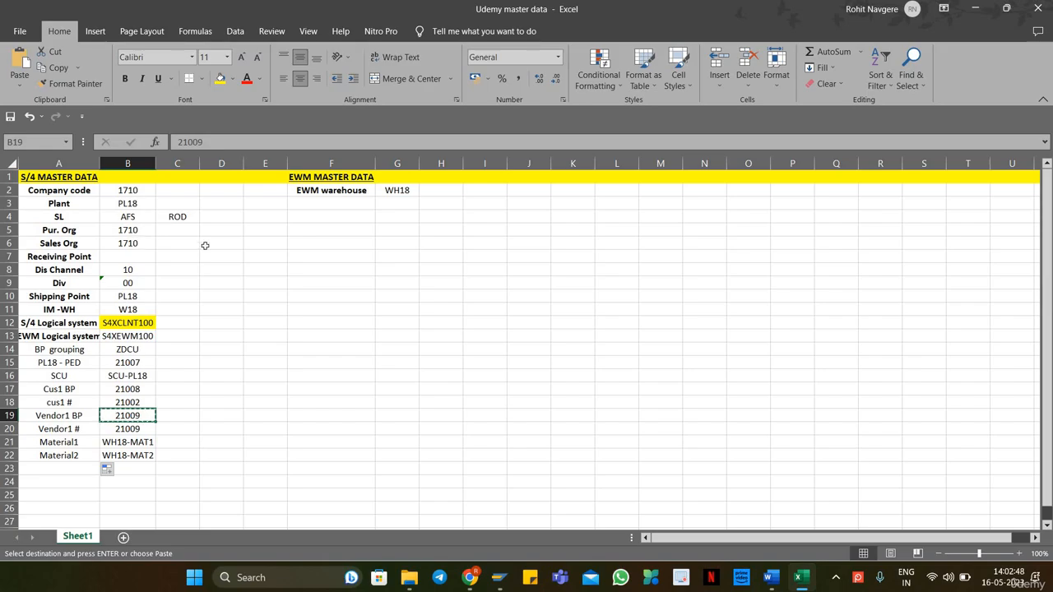
pyautogui.click(140, 232)
pyautogui.hotkey('ctrl', 'c')
pyautogui.hotkey('alt', 'Tab')
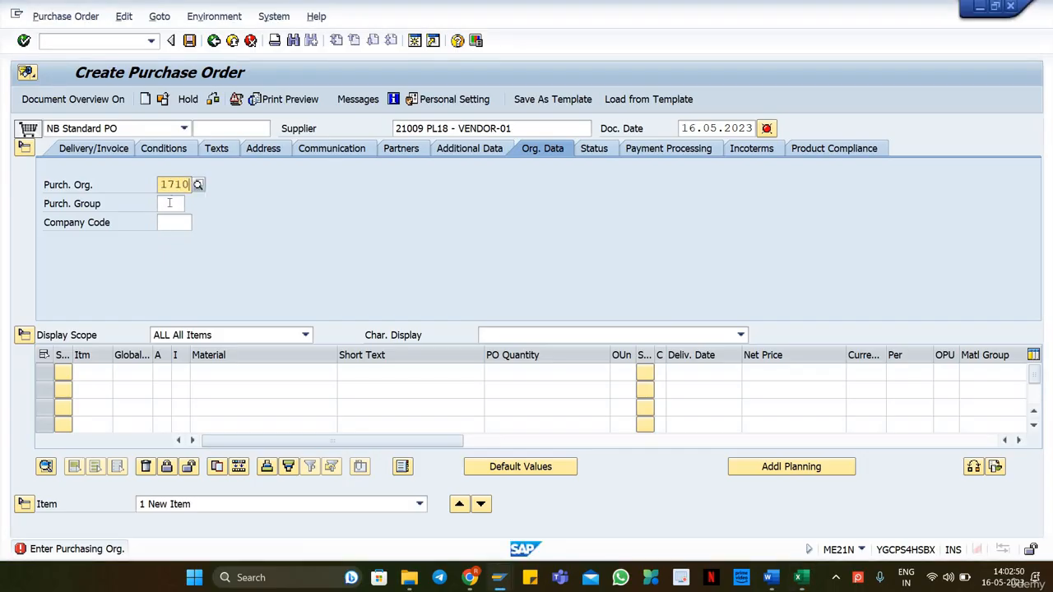
pyautogui.click(169, 203)
pyautogui.hotkey('alt', 'Tab')
pyautogui.hotkey('alt', 'Tab')
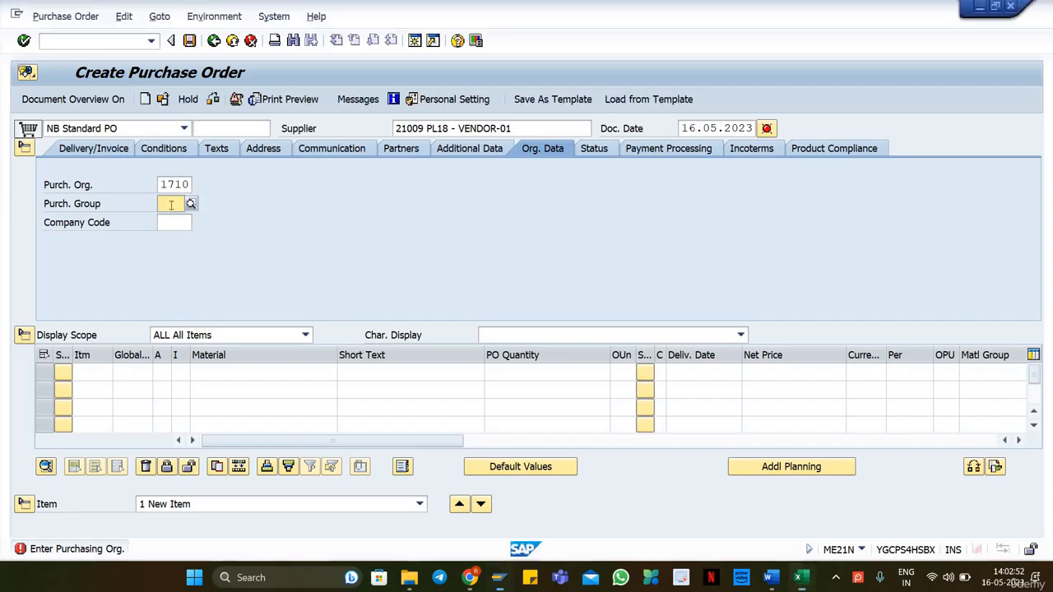
pyautogui.click(176, 229)
pyautogui.hotkey('ctrl', 'v')
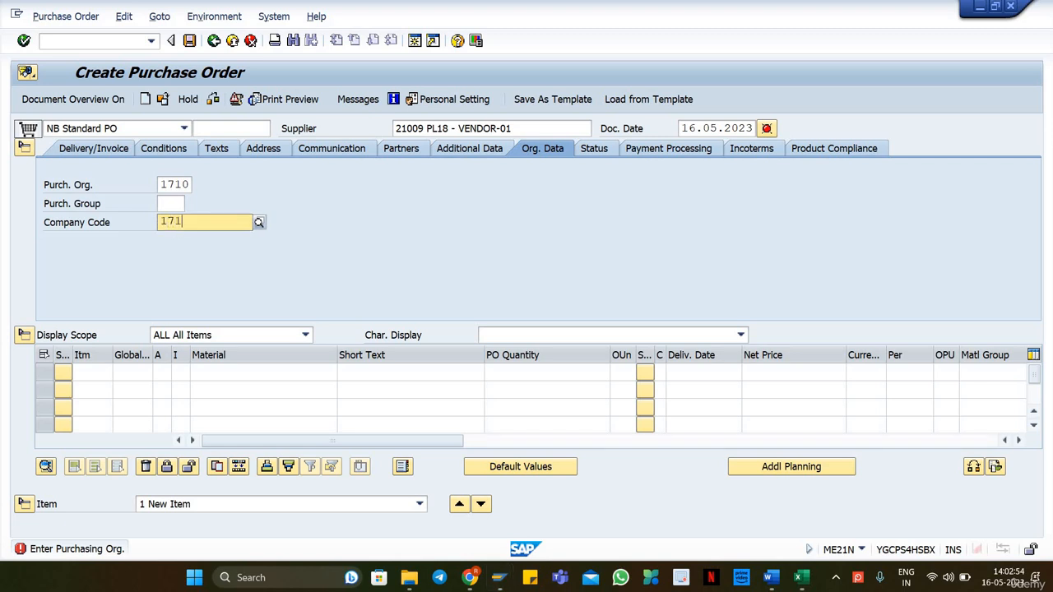
pyautogui.press('Return')
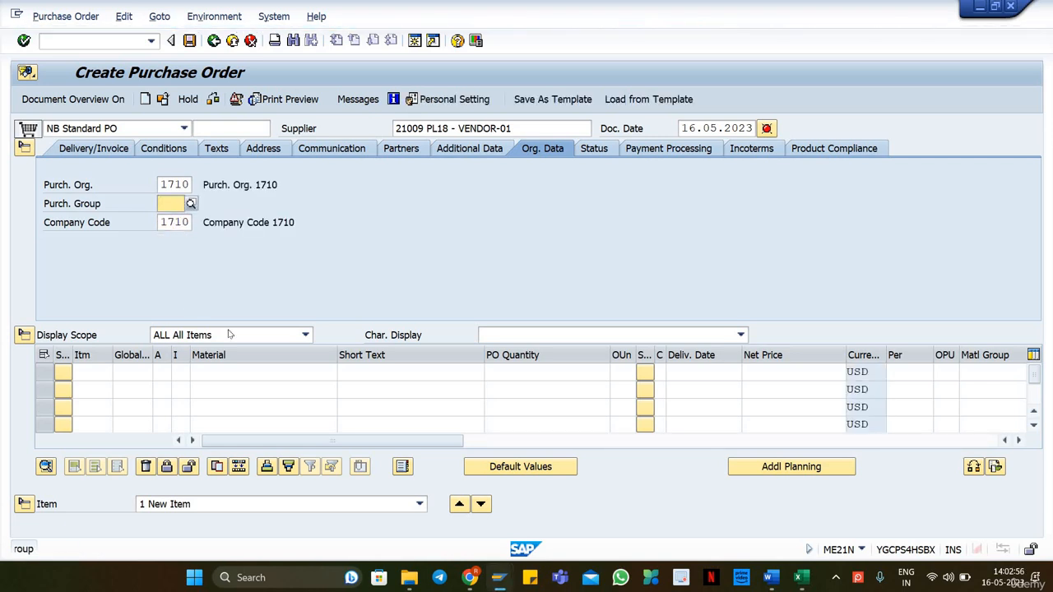
# Choose purchasing group 001 and confirm the purchase order's organizational and supplier partner data.
pyautogui.press('space')
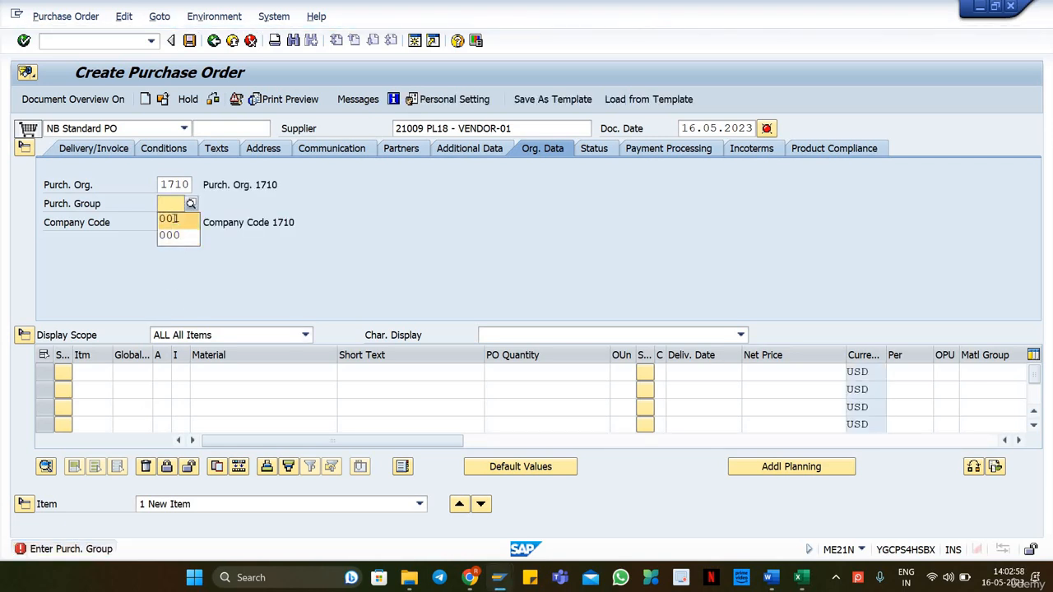
pyautogui.click(175, 217)
pyautogui.press('Return')
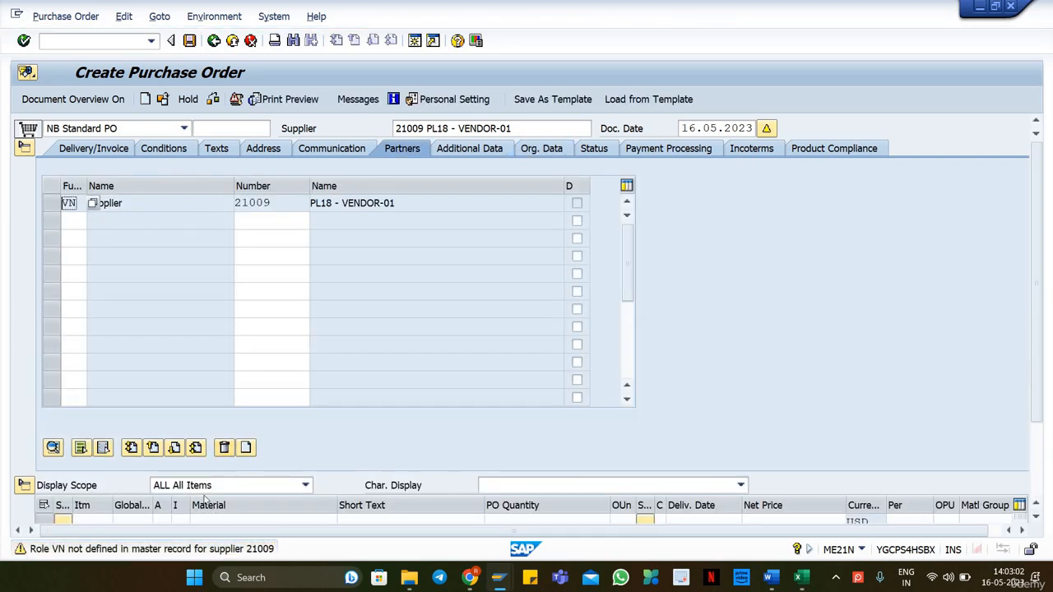
pyautogui.press('Return')
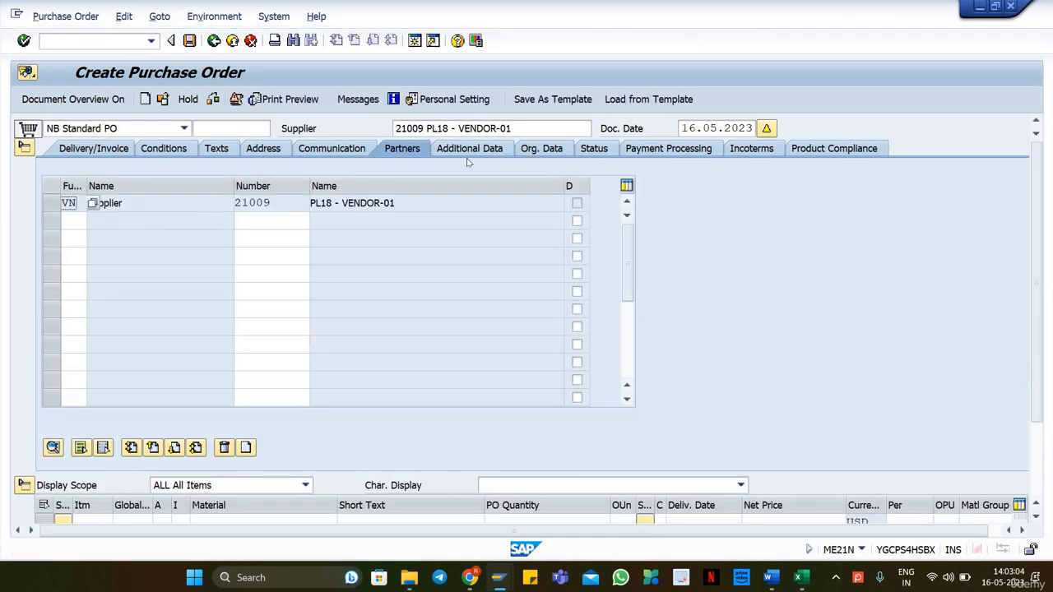
# Copy WH18-MAT1 and WH18-MAT2 from Excel cells B21:B22 into the material fields of the purchase order's first two items.
pyautogui.click(542, 149)
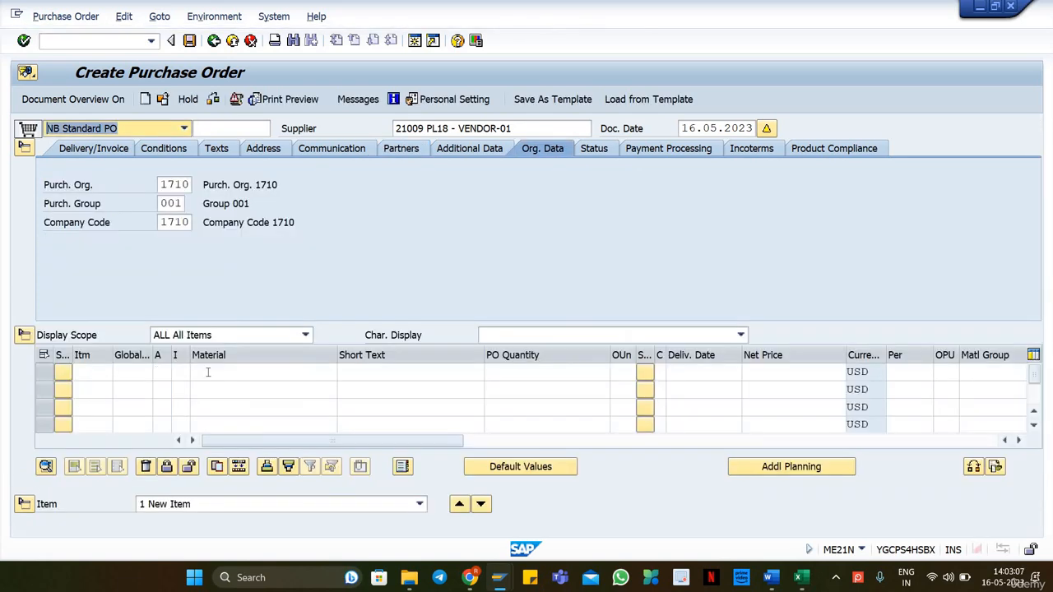
pyautogui.click(208, 372)
pyautogui.hotkey('alt', 'Tab')
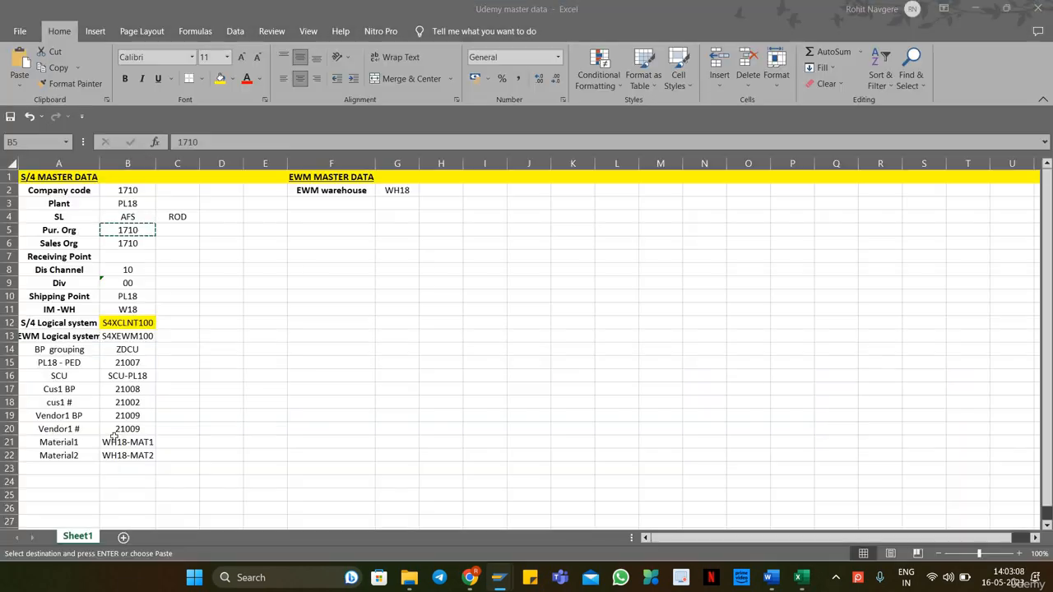
pyautogui.moveTo(127, 442); pyautogui.dragTo(130, 455)
pyautogui.hotkey('ctrl', 'c')
pyautogui.hotkey('alt', 'Tab')
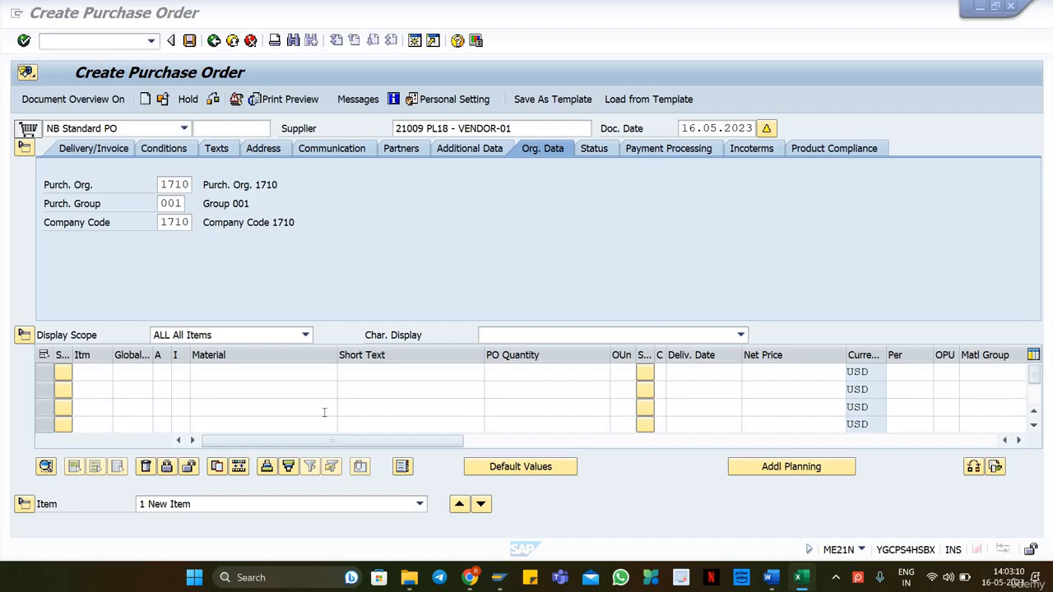
pyautogui.hotkey('ctrl', 'v')
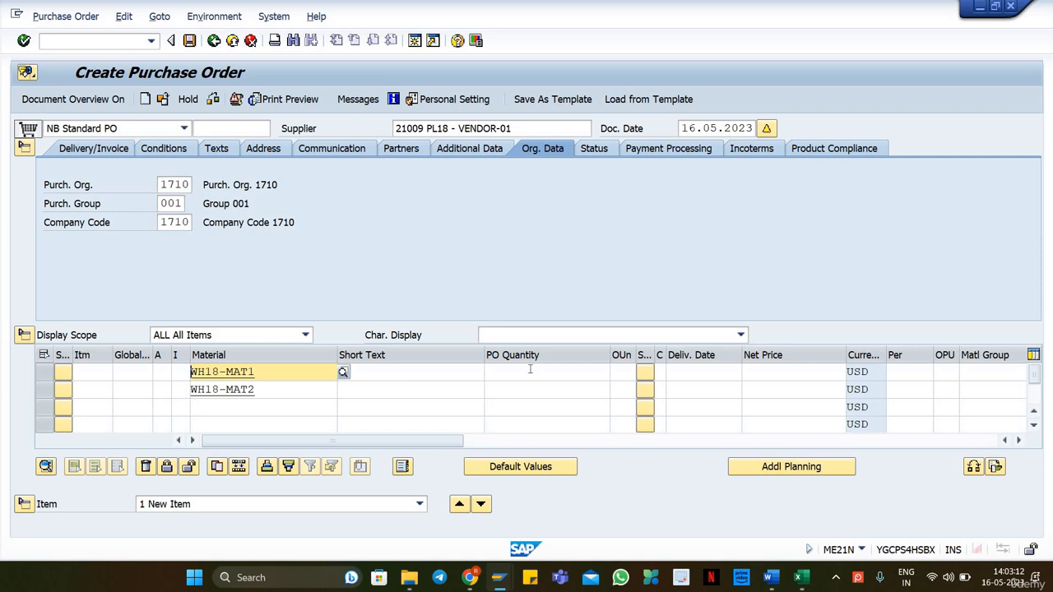
# Set the PO quantity to 100 for both WH18-MAT1 and WH18-MAT2 and validate the items.
pyautogui.click(530, 371)
pyautogui.write('100')
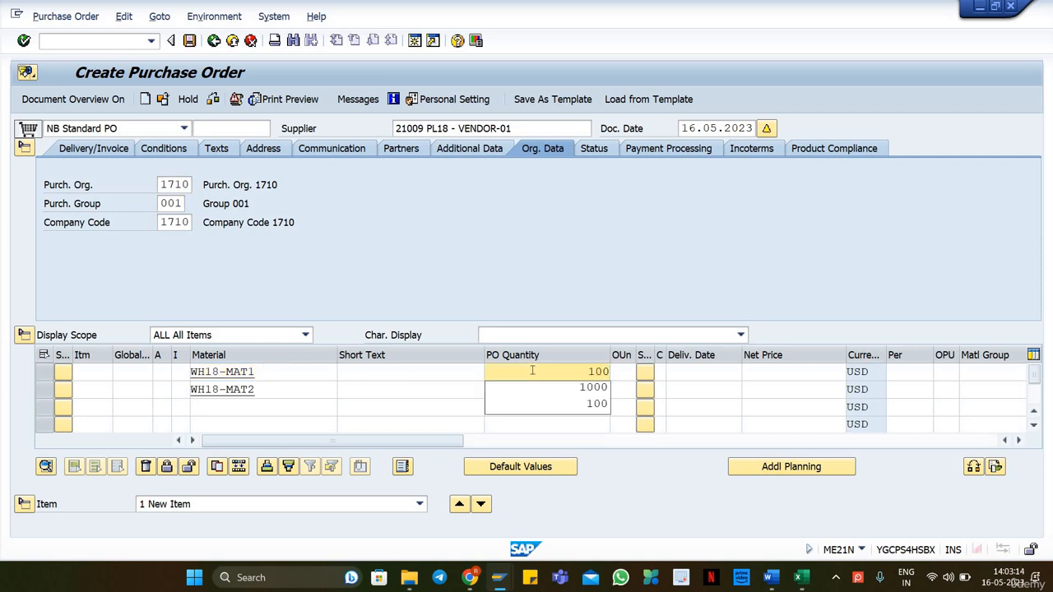
pyautogui.click(577, 403)
pyautogui.click(567, 392)
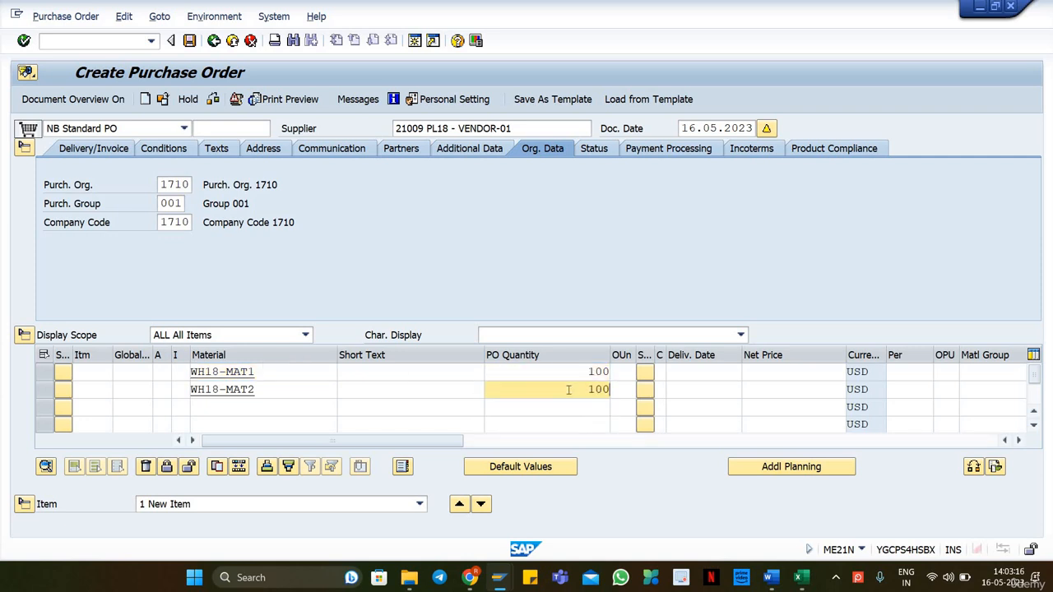
pyautogui.press('Return')
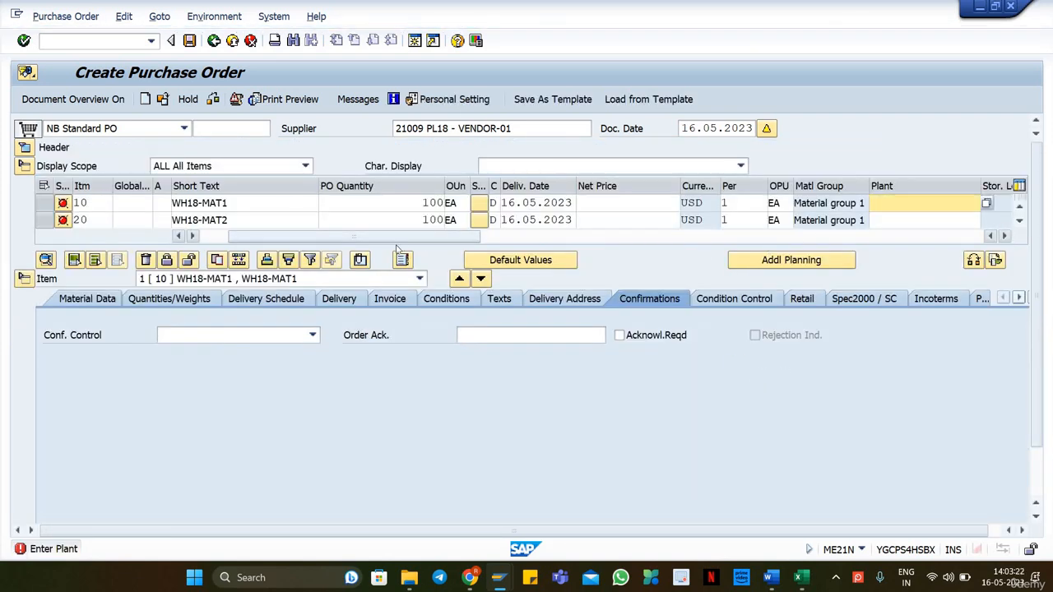
# Collapse the item details and assign plant PL18 to both purchase order items.
pyautogui.moveTo(427, 237); pyautogui.dragTo(494, 240)
pyautogui.click(25, 279)
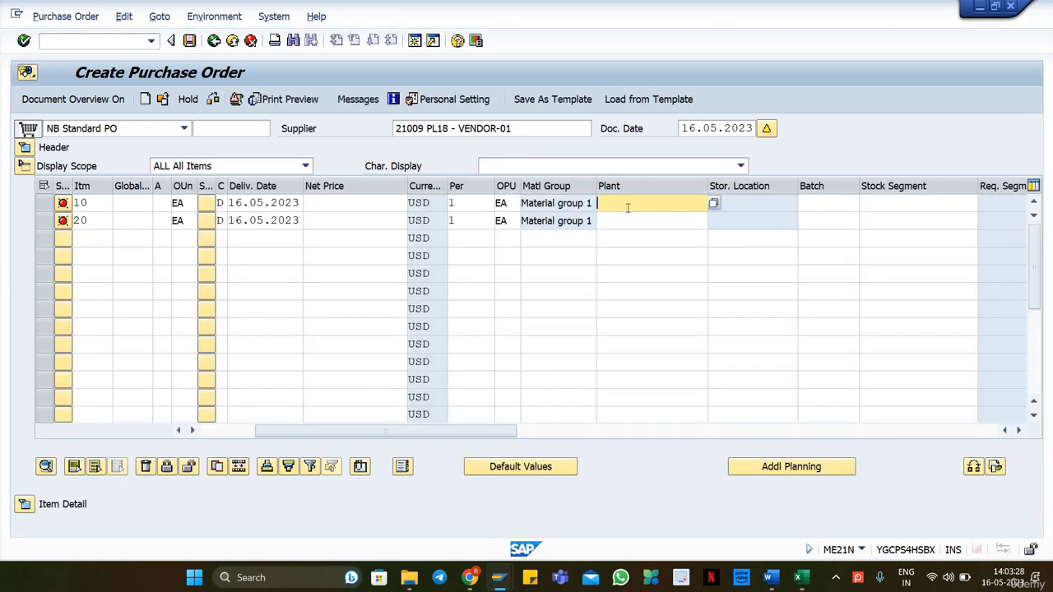
pyautogui.write('pl18')
pyautogui.click(612, 221)
pyautogui.write('pl18')
pyautogui.press('Return')
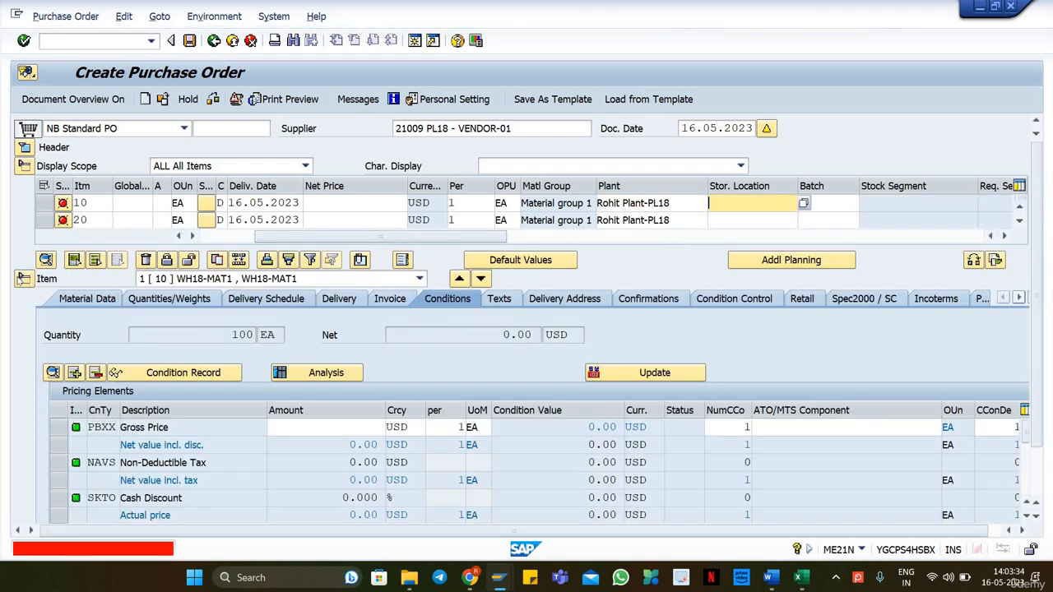
# Collapse the item details again and enter storage location ROD for items 10 and 20.
pyautogui.click(23, 279)
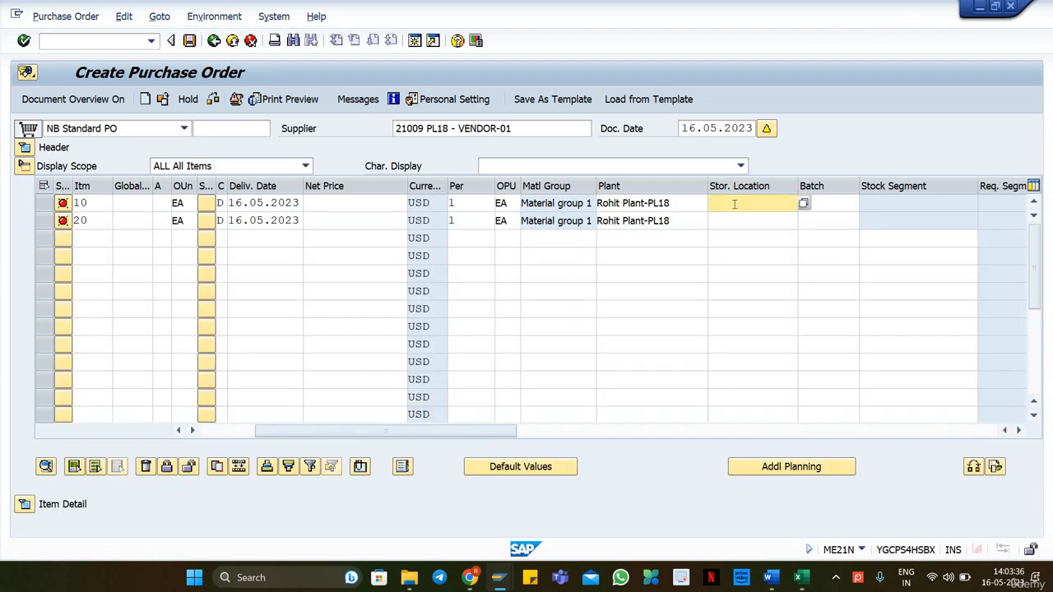
pyautogui.write('rod')
pyautogui.click(751, 218)
pyautogui.write('rod')
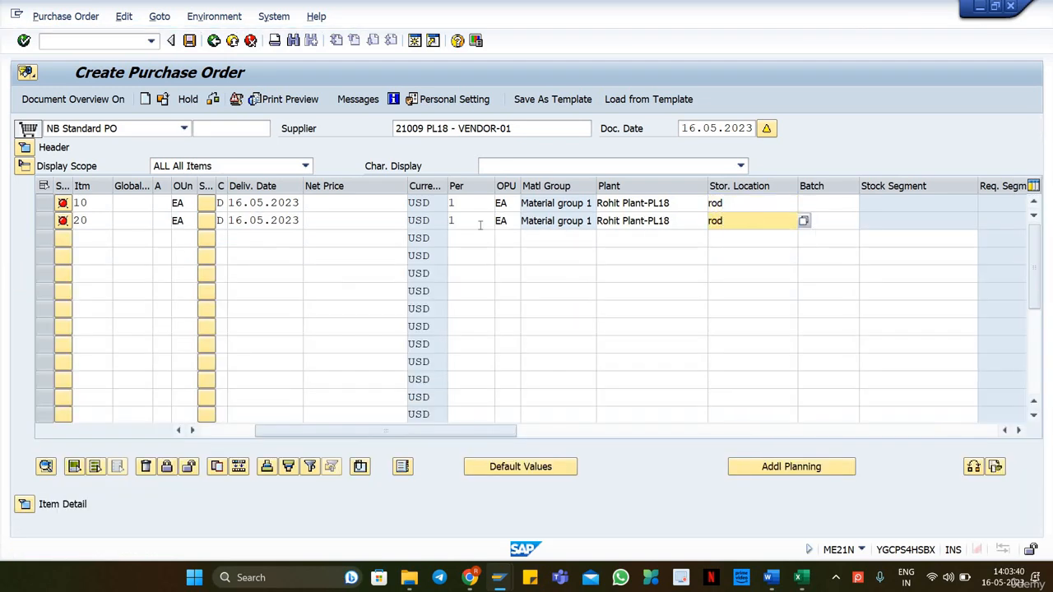
# Set the net price of both purchase order items to 10 USD and validate the entries.
pyautogui.click(322, 202)
pyautogui.write('10')
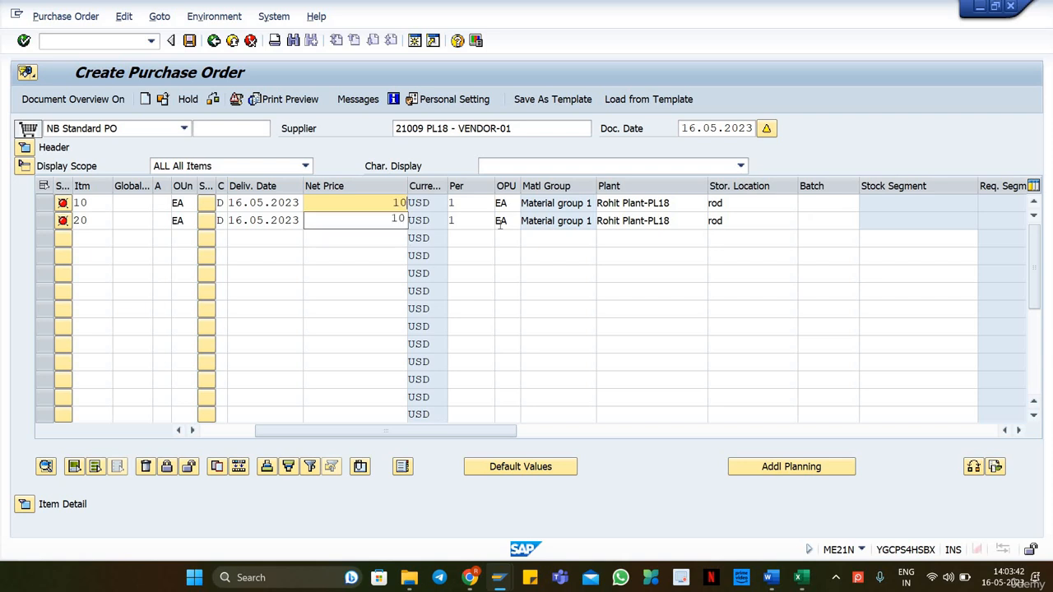
pyautogui.press('Down')
pyautogui.press('Down')
pyautogui.write('10')
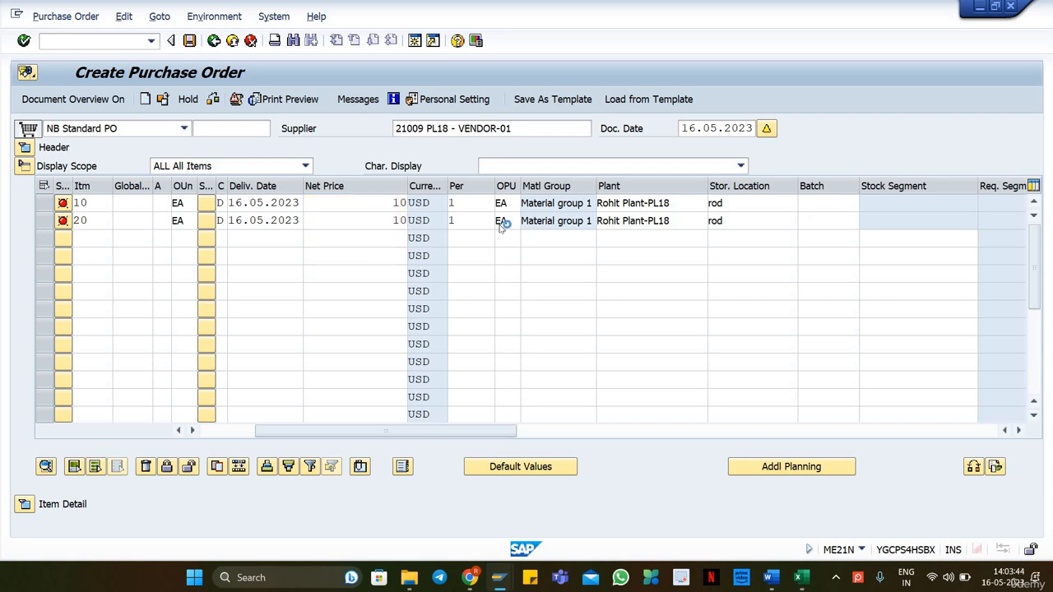
pyautogui.press('Return')
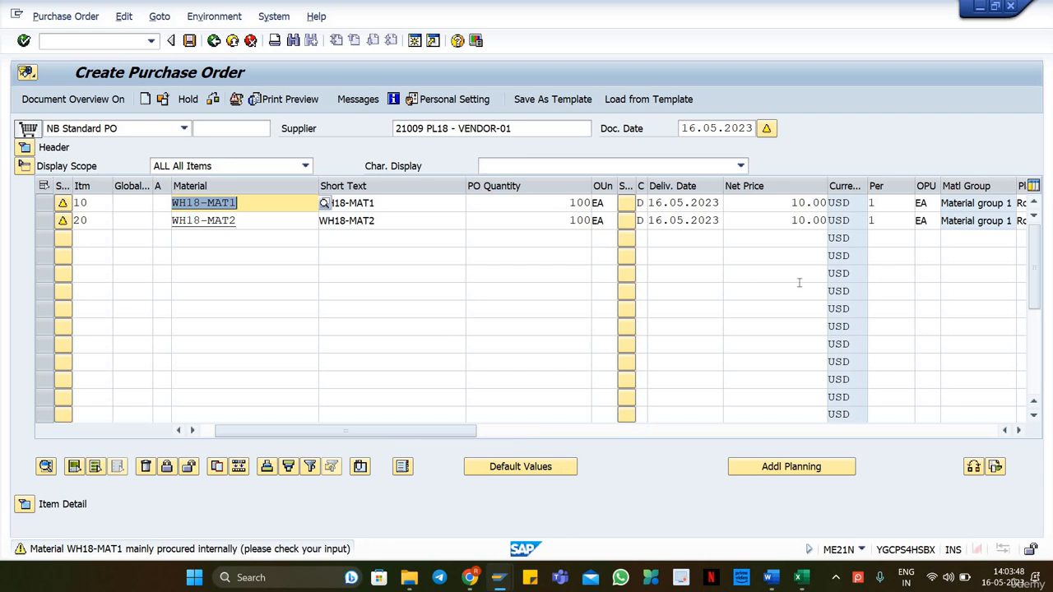
# Save the purchase order and confirm saving it despite the issued system messages.
pyautogui.click(190, 43)
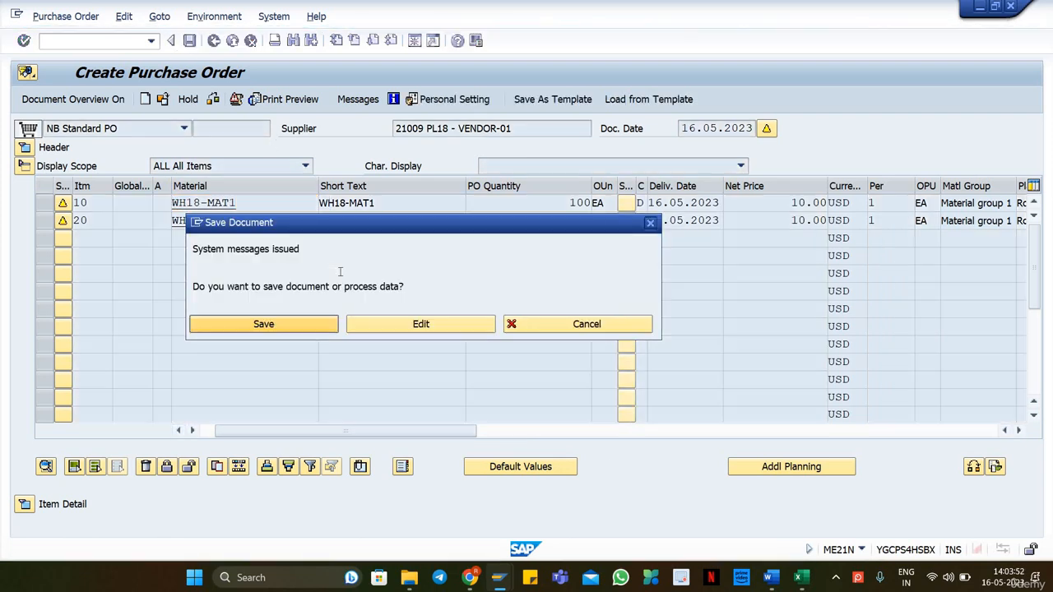
pyautogui.click(267, 324)
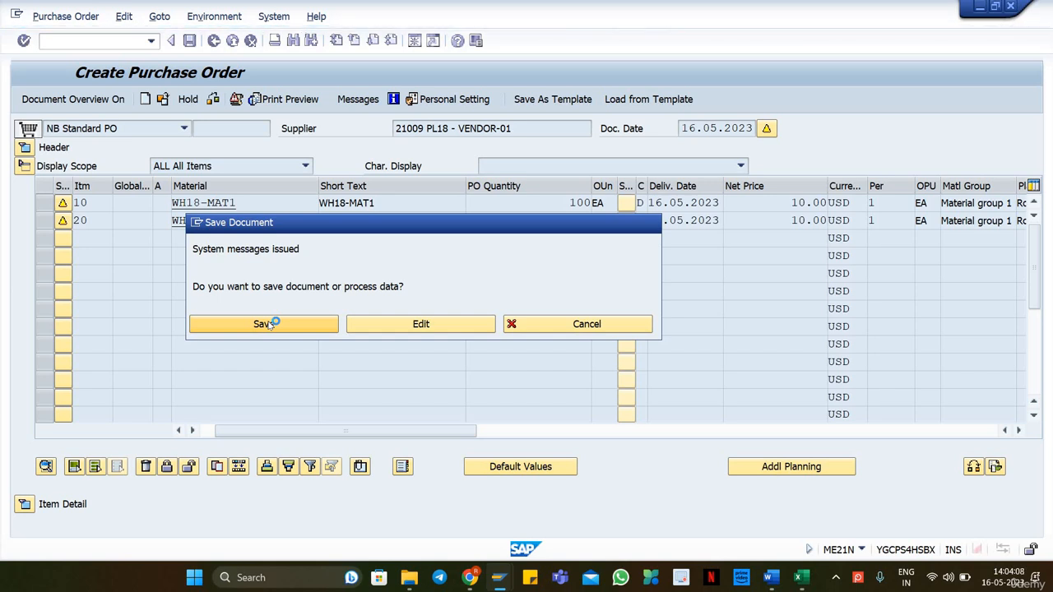
pyautogui.moveTo(420, 222); pyautogui.dragTo(511, 220)
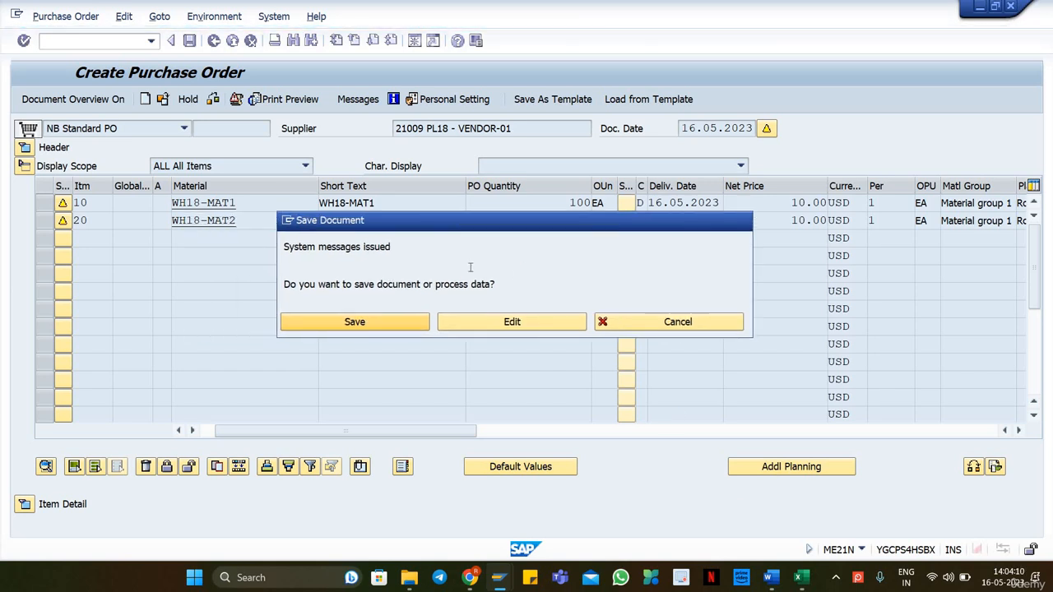
pyautogui.click(354, 321)
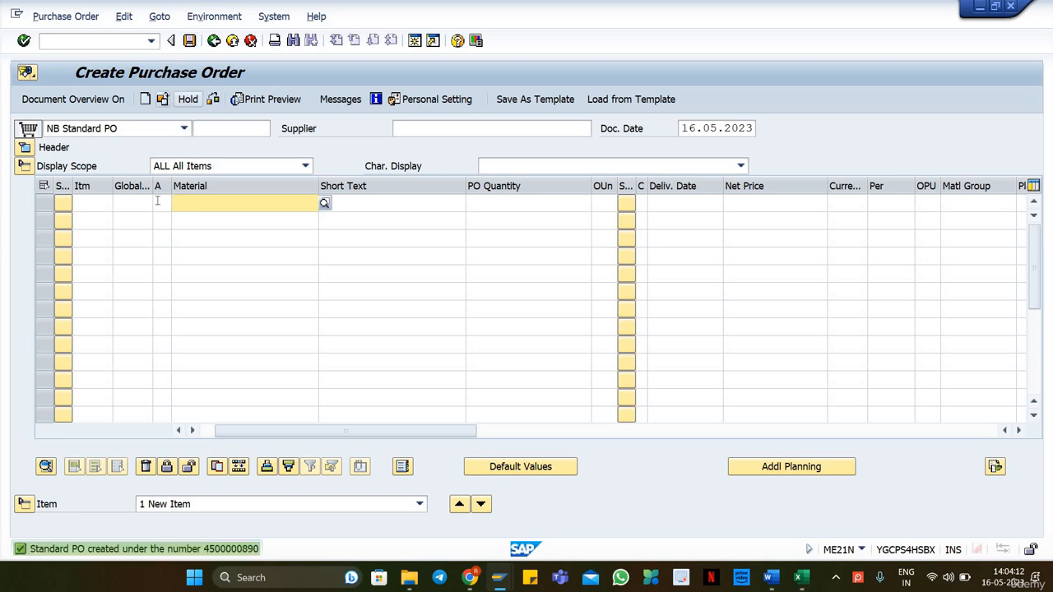
# Copy the new purchase order number from SAP and record it in Excel cell B23 with the label PO in A23.
pyautogui.click(163, 100)
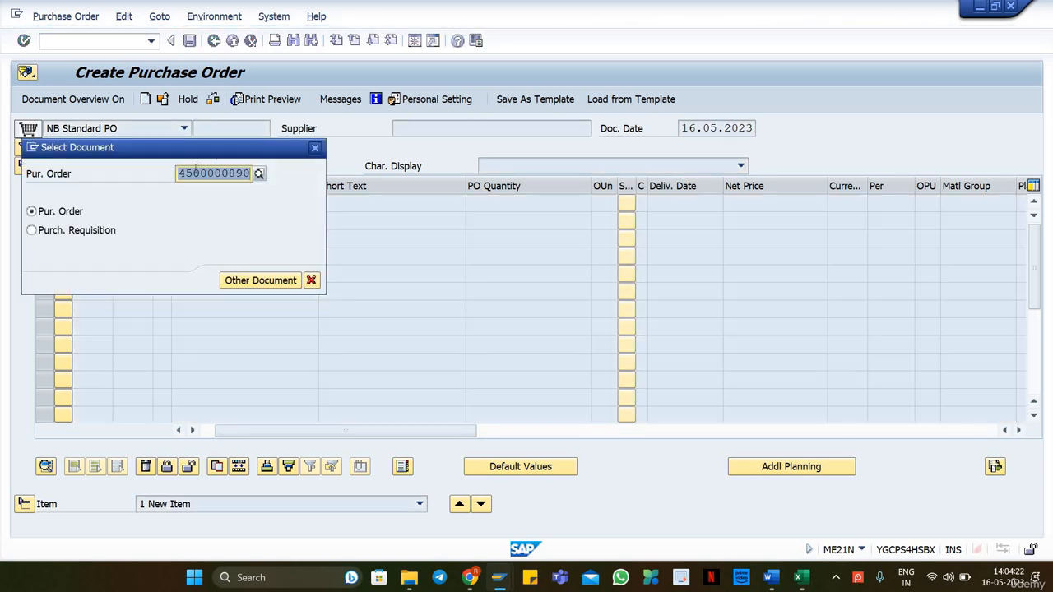
pyautogui.hotkey('ctrl', 'c')
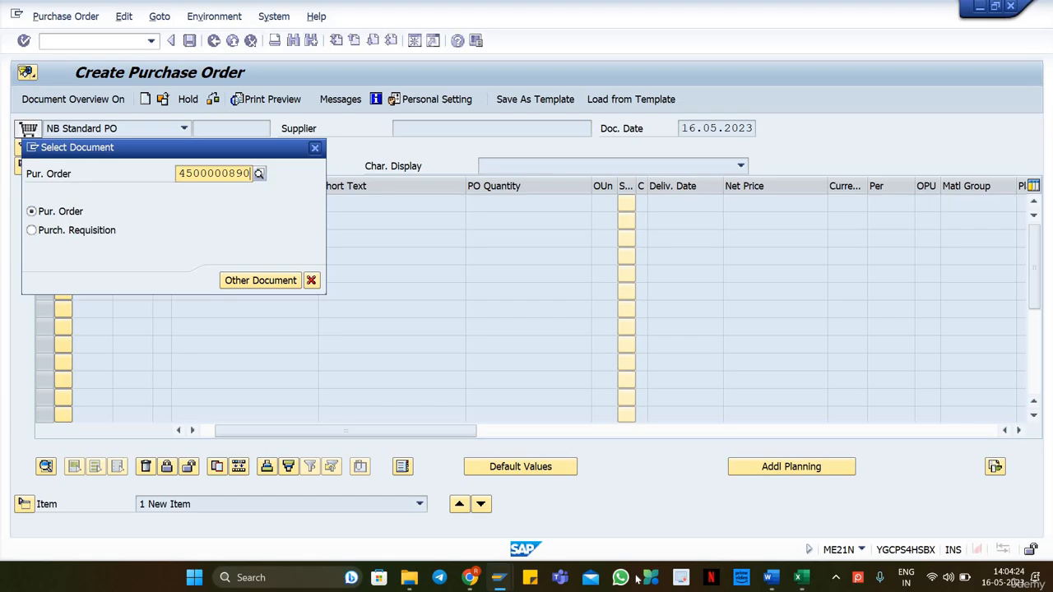
pyautogui.click(802, 579)
pyautogui.click(63, 467)
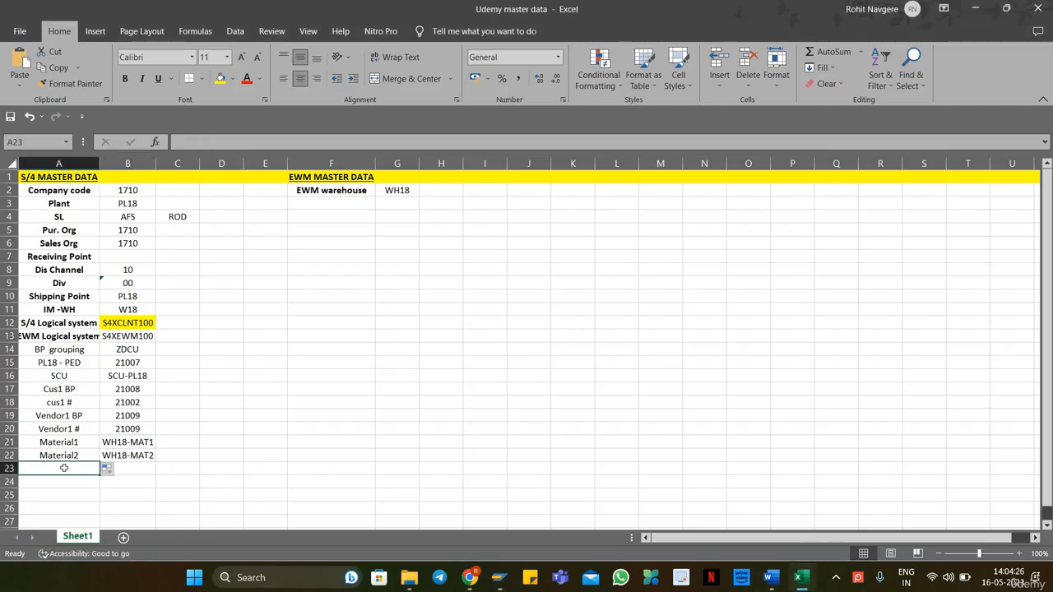
pyautogui.write('PO')
pyautogui.press('Tab')
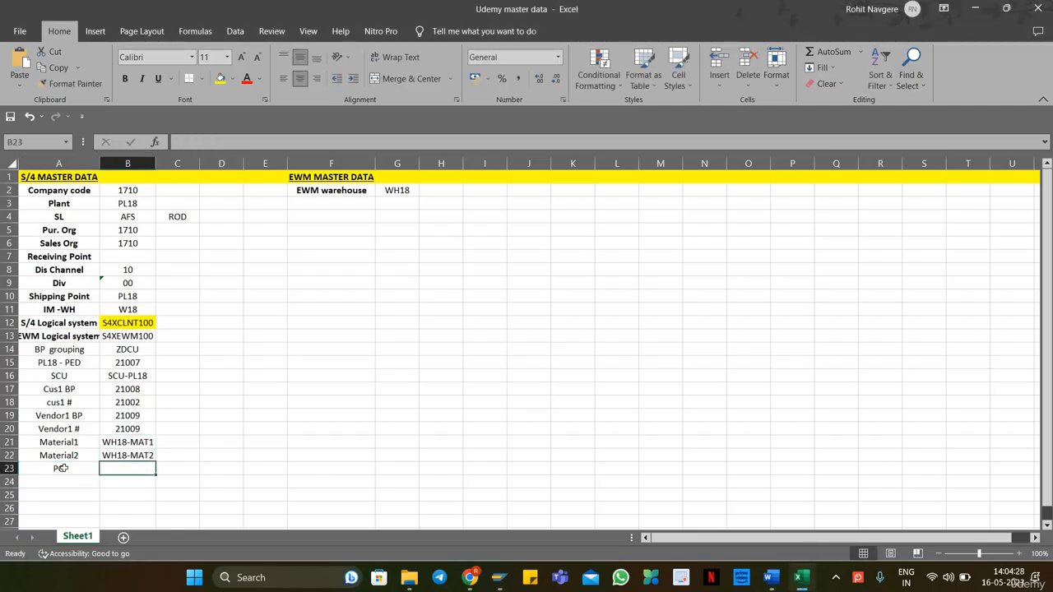
pyautogui.rightClick(131, 469)
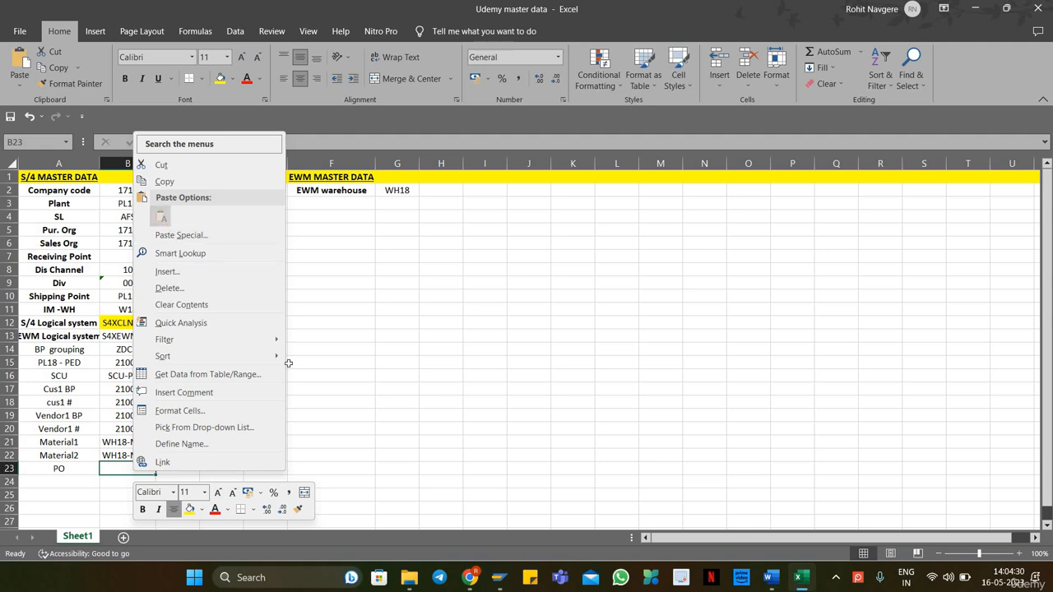
pyautogui.hotkey('ctrl', 'v')
pyautogui.click(301, 372)
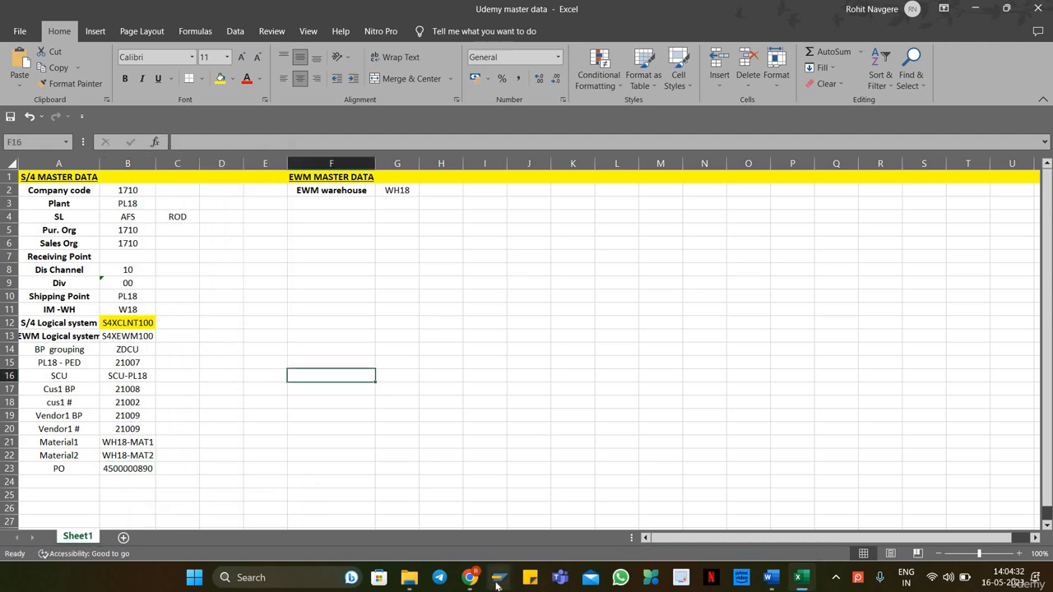
# Return to SAP, dismiss the document selection dialog and open the Create Inbound Delivery transaction VL31N.
pyautogui.moveTo(507, 583)
pyautogui.click(541, 503)
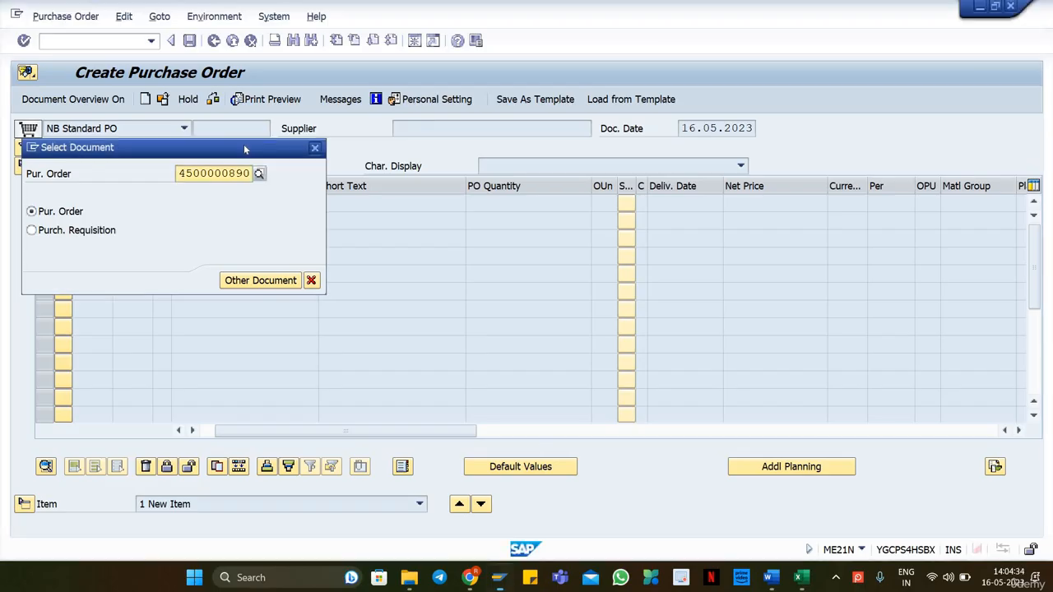
pyautogui.click(316, 148)
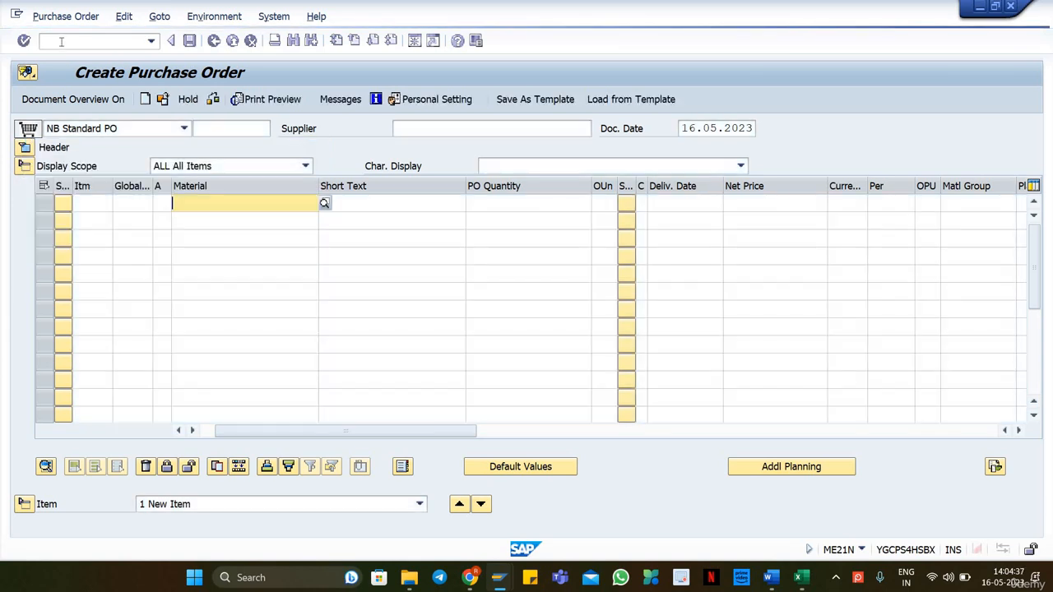
pyautogui.click(60, 41)
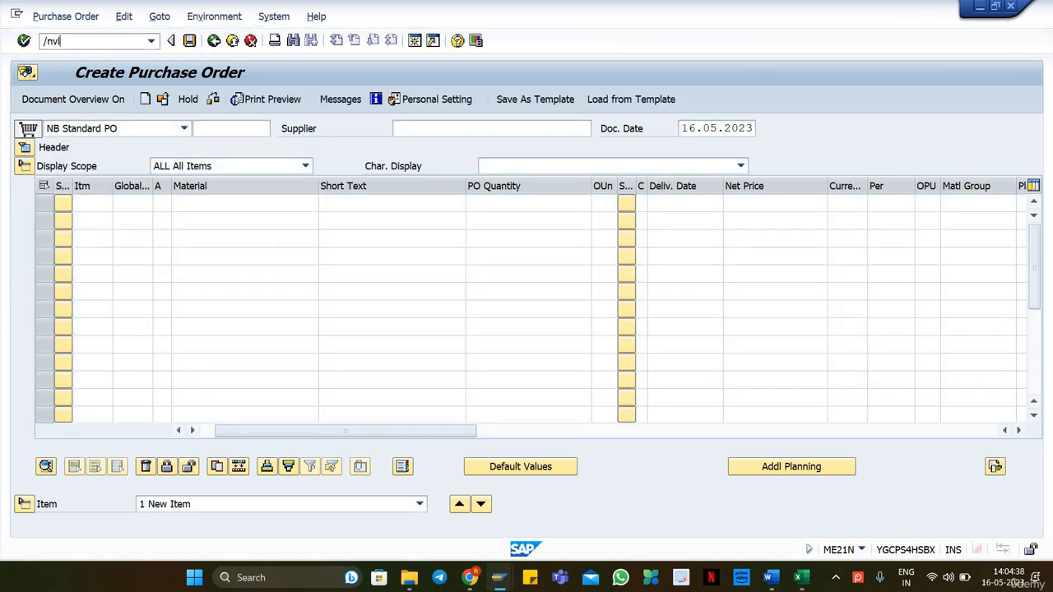
pyautogui.press('Return')
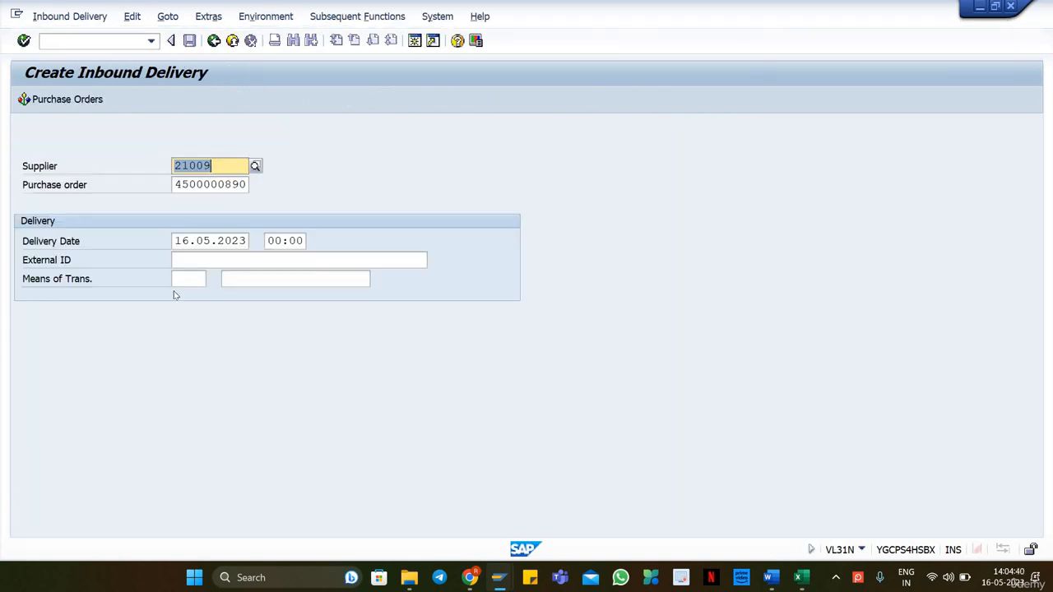
# Try to create the inbound delivery for the purchase order with external ID WH18-DEL1, and exit the transaction.
pyautogui.click(201, 260)
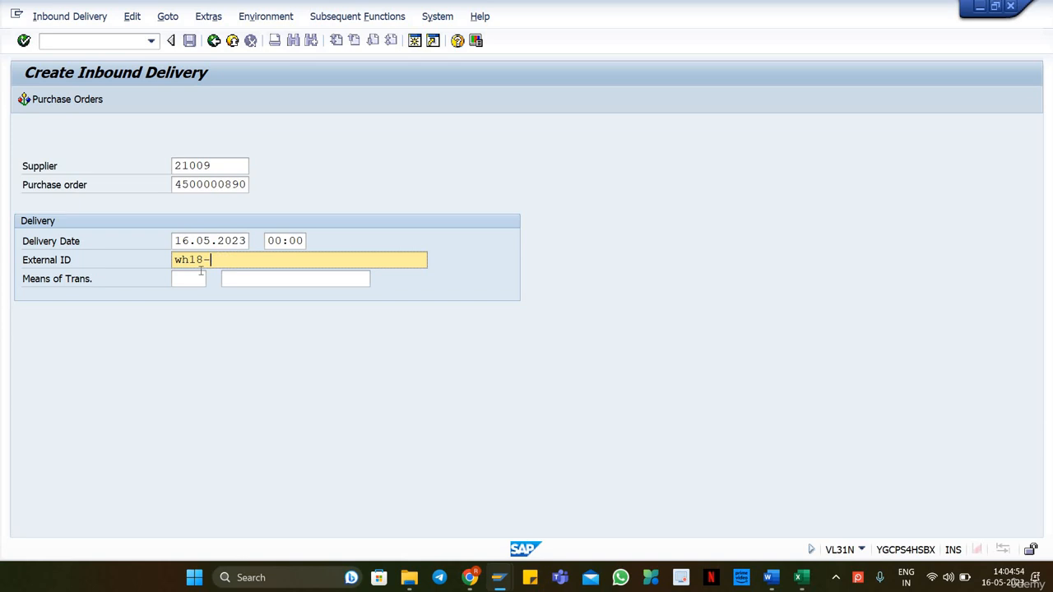
pyautogui.press('Return')
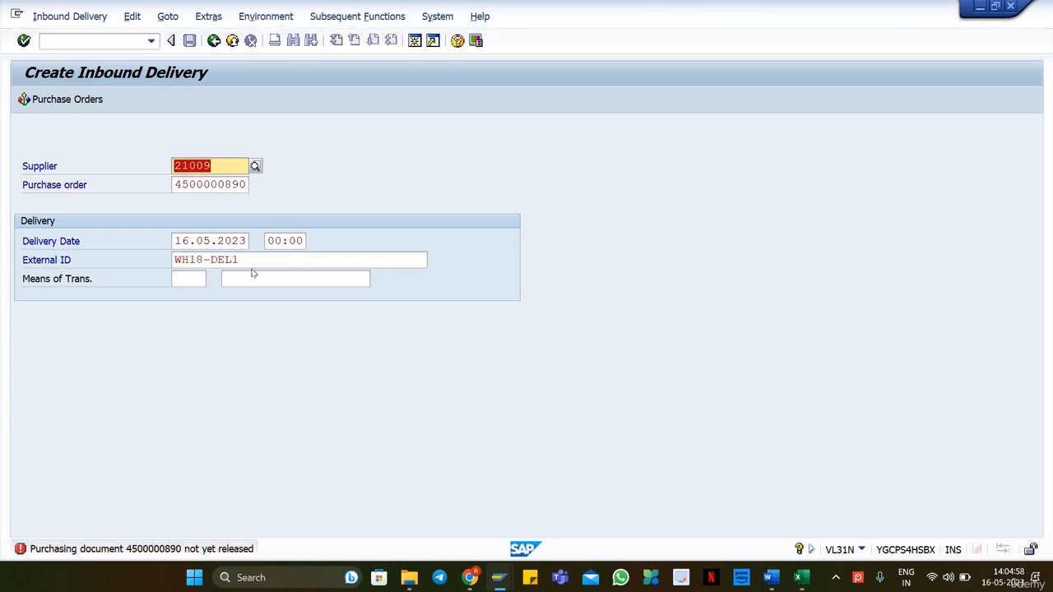
pyautogui.press('Tab')
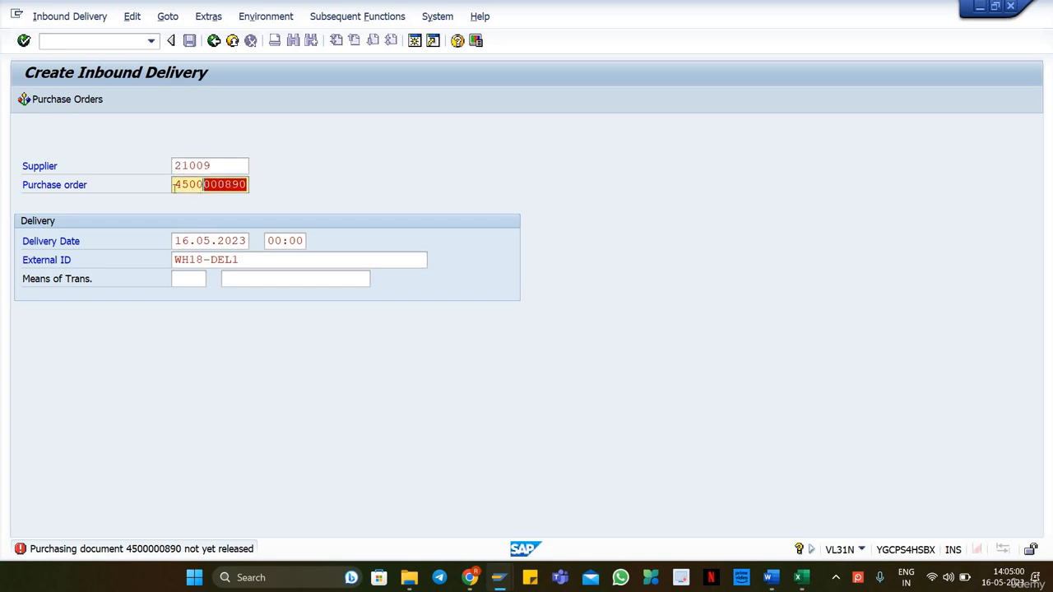
pyautogui.press('Return')
pyautogui.press('Return')
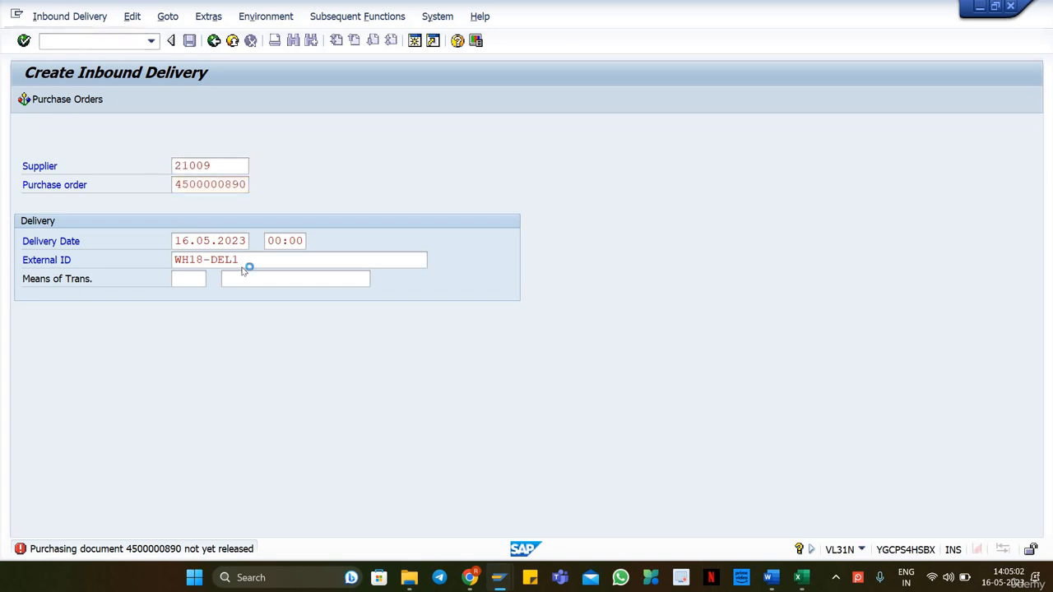
pyautogui.click(232, 41)
# Open the purchase order release transaction ME29N and load the newly created purchase order.
pyautogui.click(75, 41)
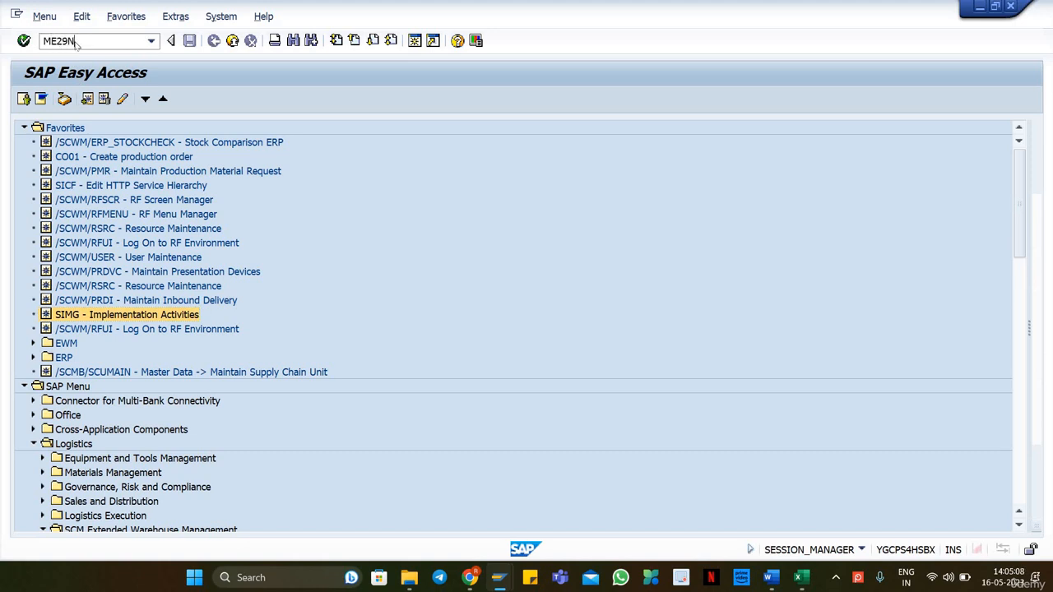
pyautogui.press('Return')
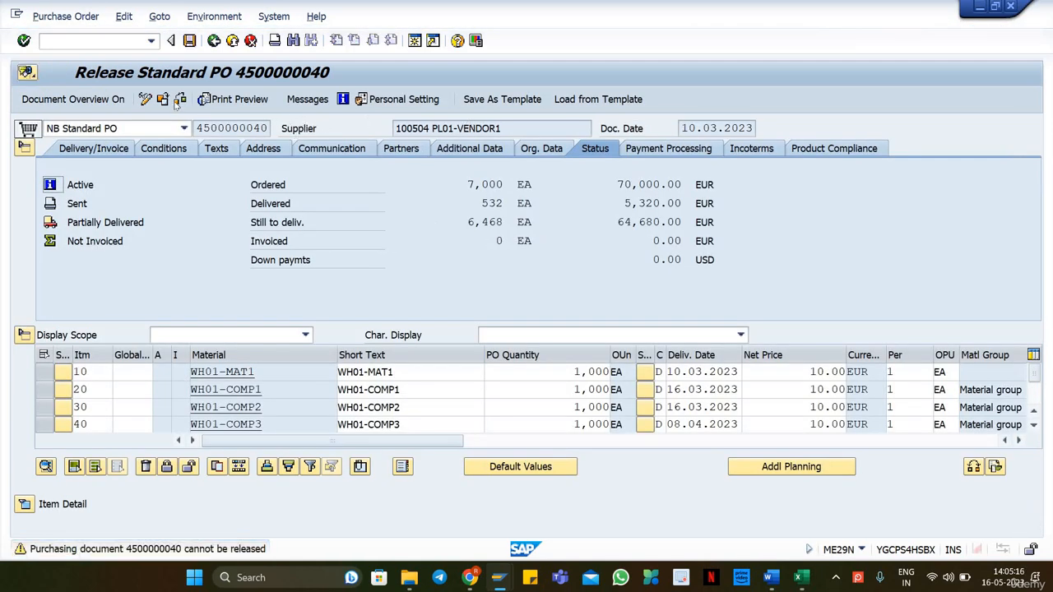
pyautogui.click(162, 100)
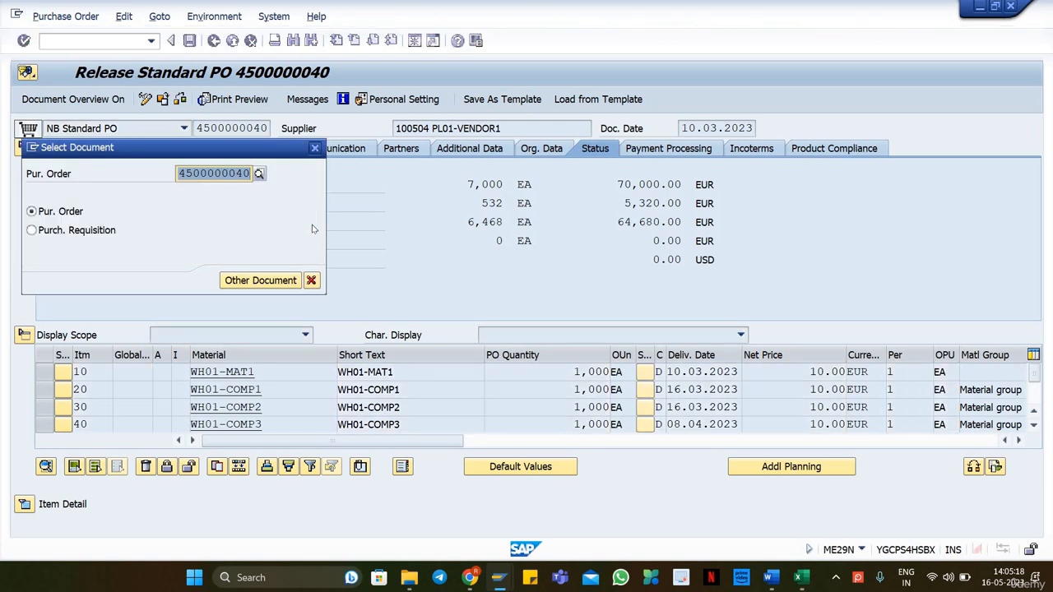
pyautogui.write('4500000890')
pyautogui.press('Return')
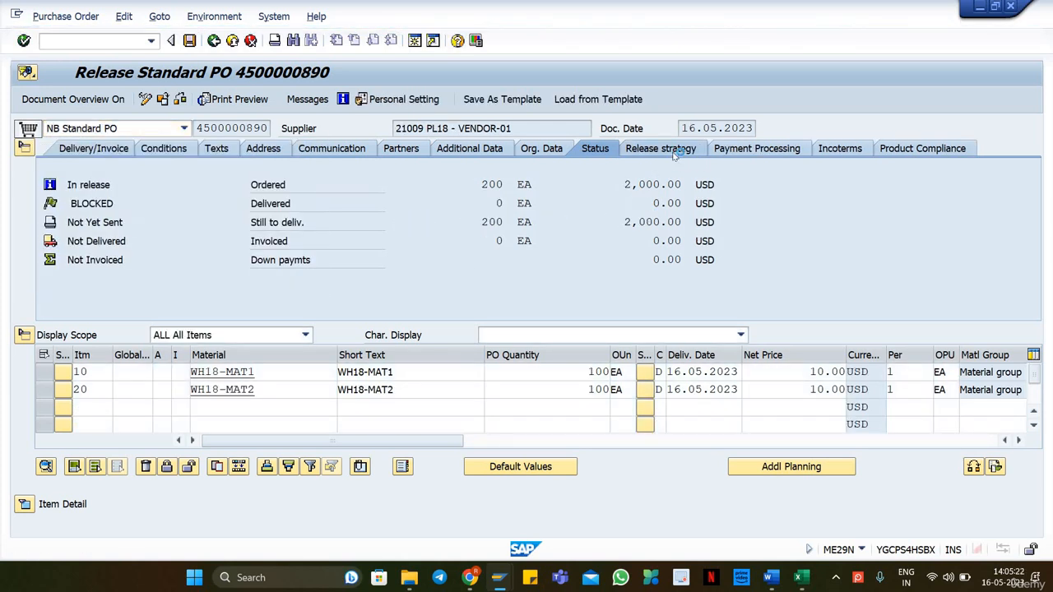
# Release the purchase order for codes P1 Purchase Manager and P2 HOD in its release strategy, and save it.
pyautogui.click(671, 151)
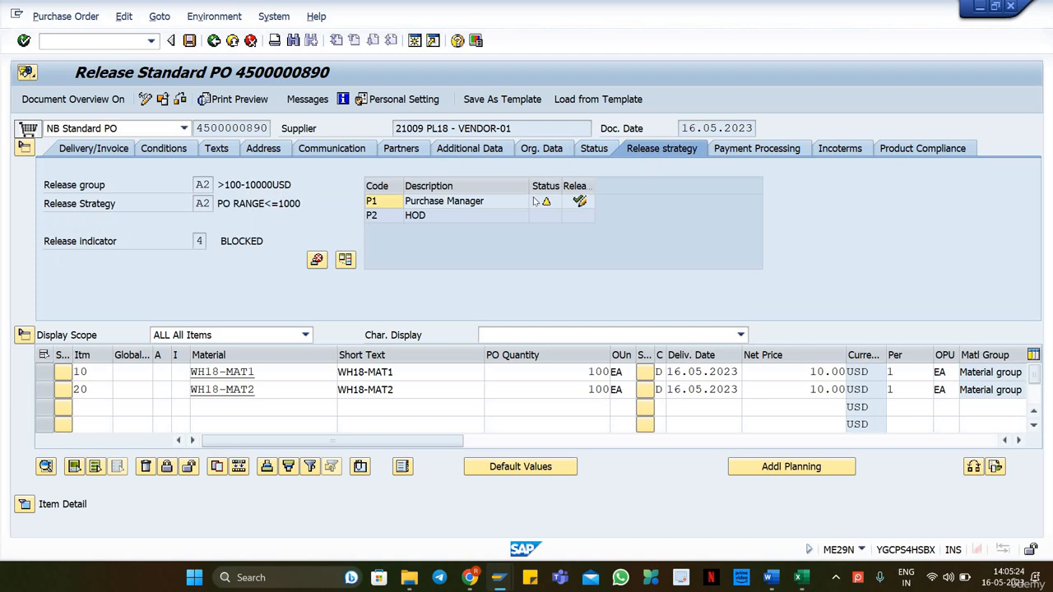
pyautogui.click(579, 201)
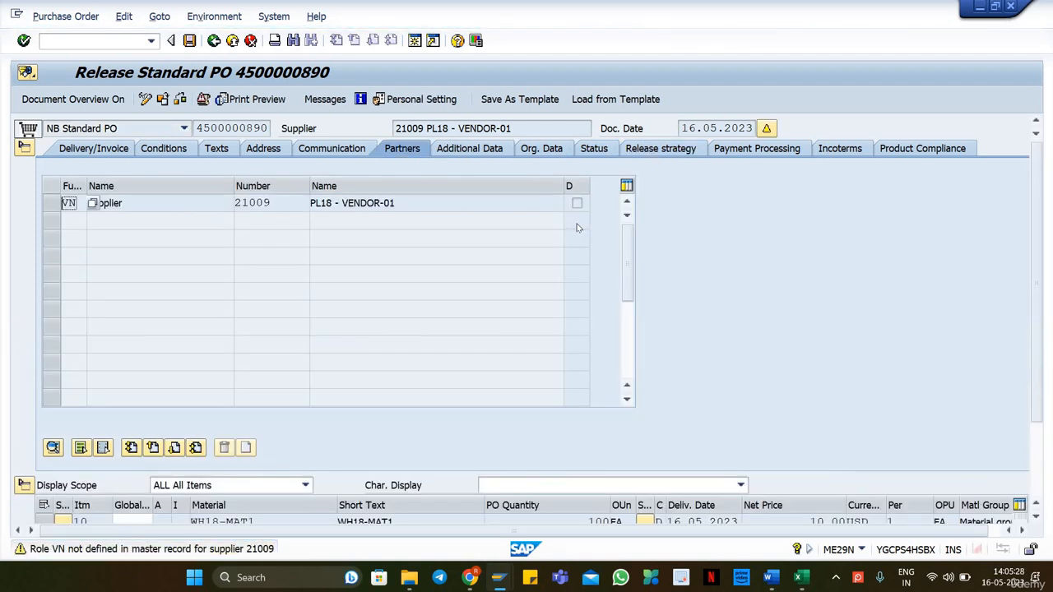
pyautogui.press('Return')
pyautogui.click(679, 152)
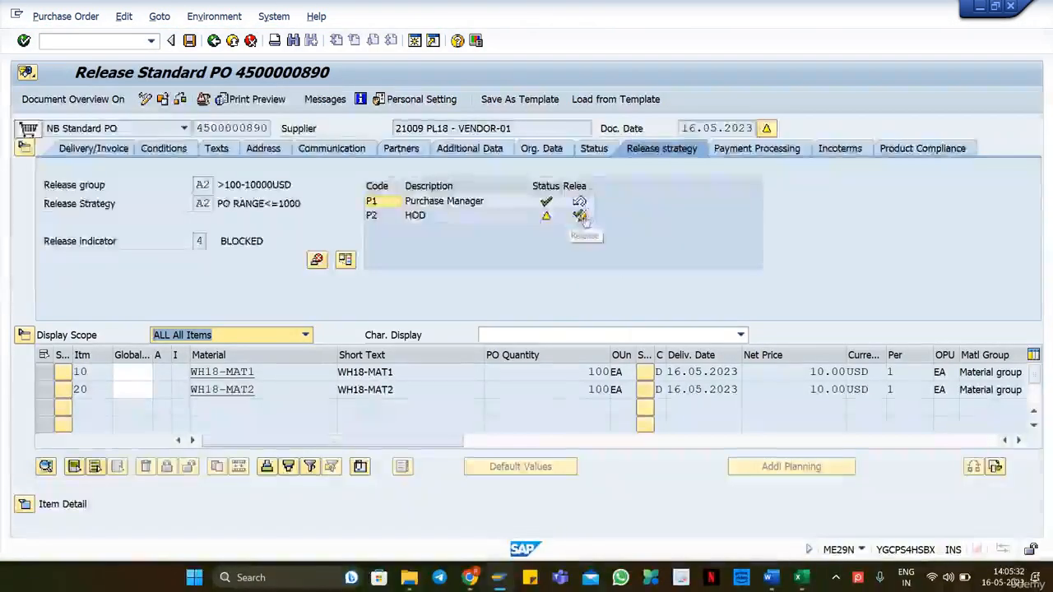
pyautogui.click(580, 216)
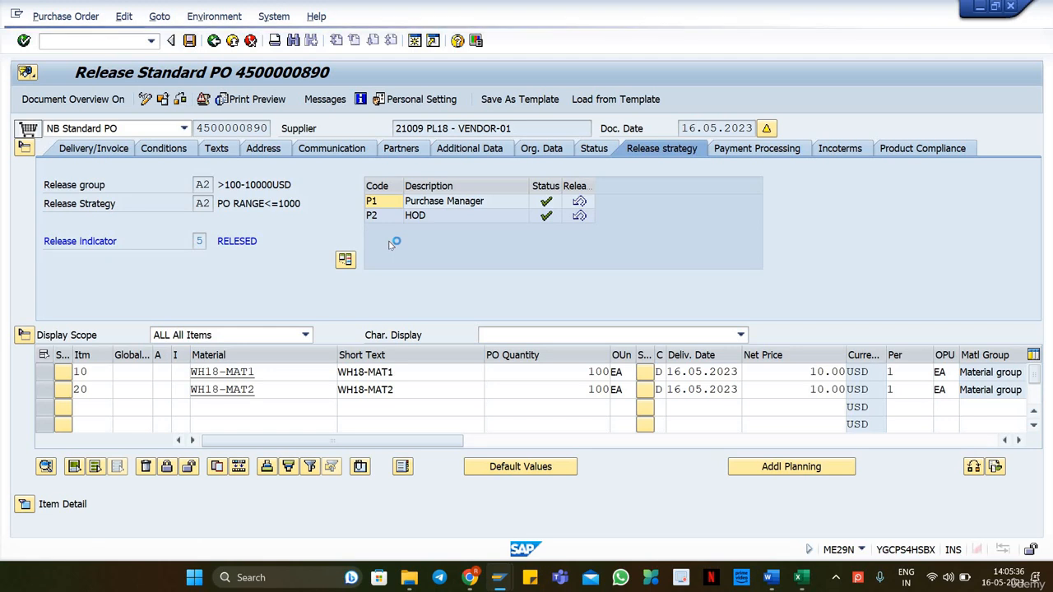
pyautogui.hotkey('ctrl', 's')
pyautogui.click(282, 326)
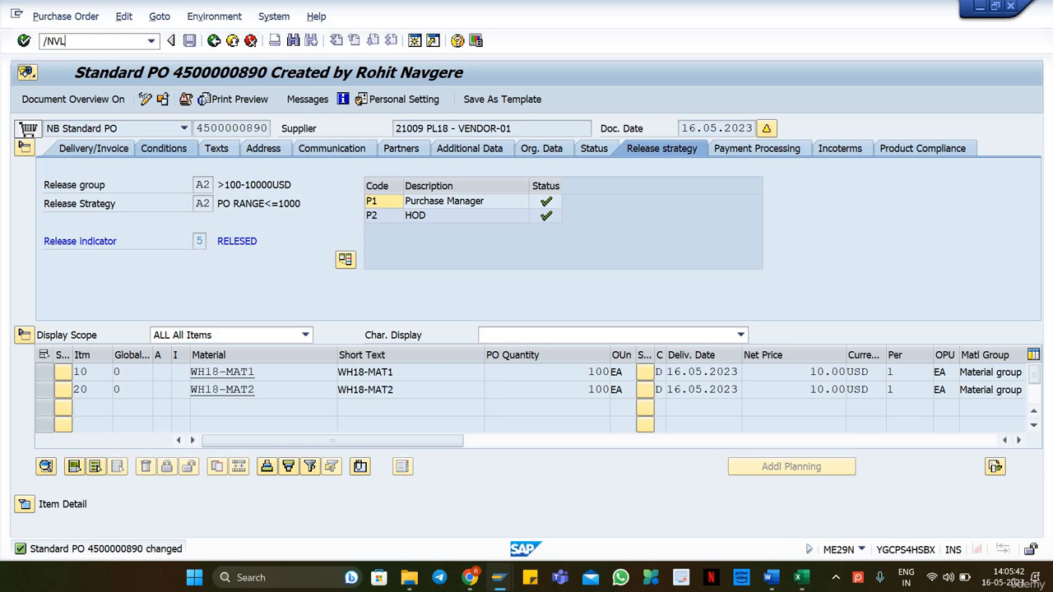
# Open transaction VL31N and try to create the inbound delivery for the released purchase order with external ID WH18-DEL1.
pyautogui.press('Return')
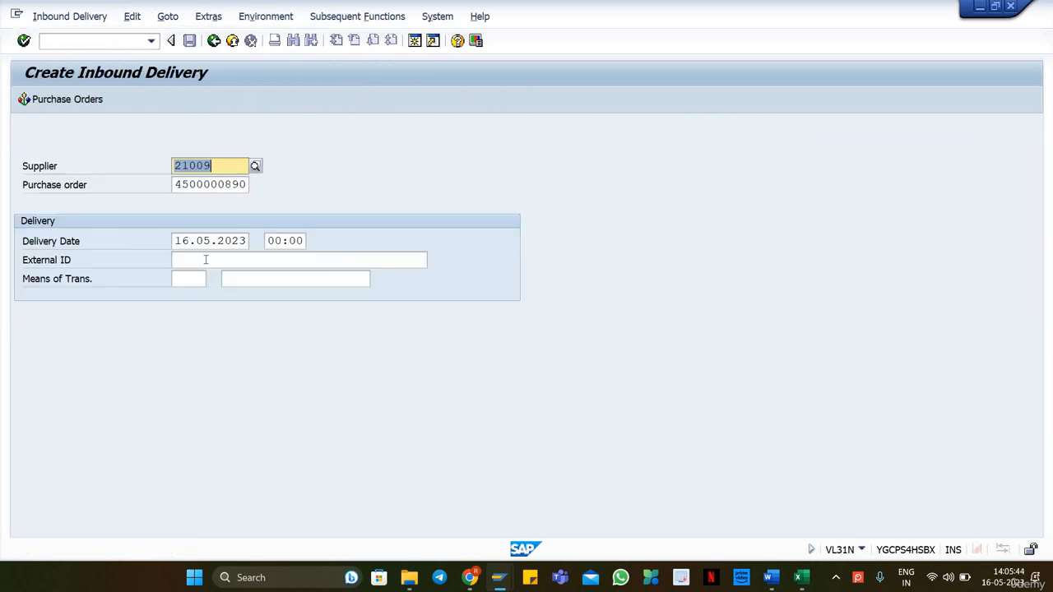
pyautogui.click(205, 259)
pyautogui.press('Down')
pyautogui.press('Return')
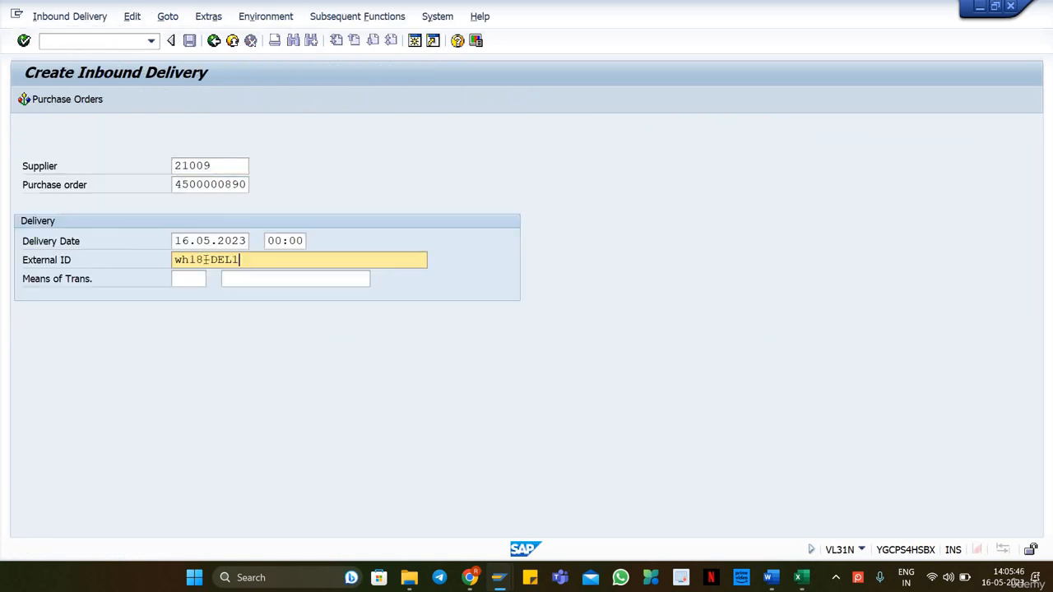
pyautogui.moveTo(186, 264)
pyautogui.mouseDown()
pyautogui.moveTo(166, 265)
pyautogui.moveTo(275, 259)
pyautogui.moveTo(173, 261)
pyautogui.mouseUp()
pyautogui.click(177, 261)
pyautogui.click(174, 261)
pyautogui.press('Return')
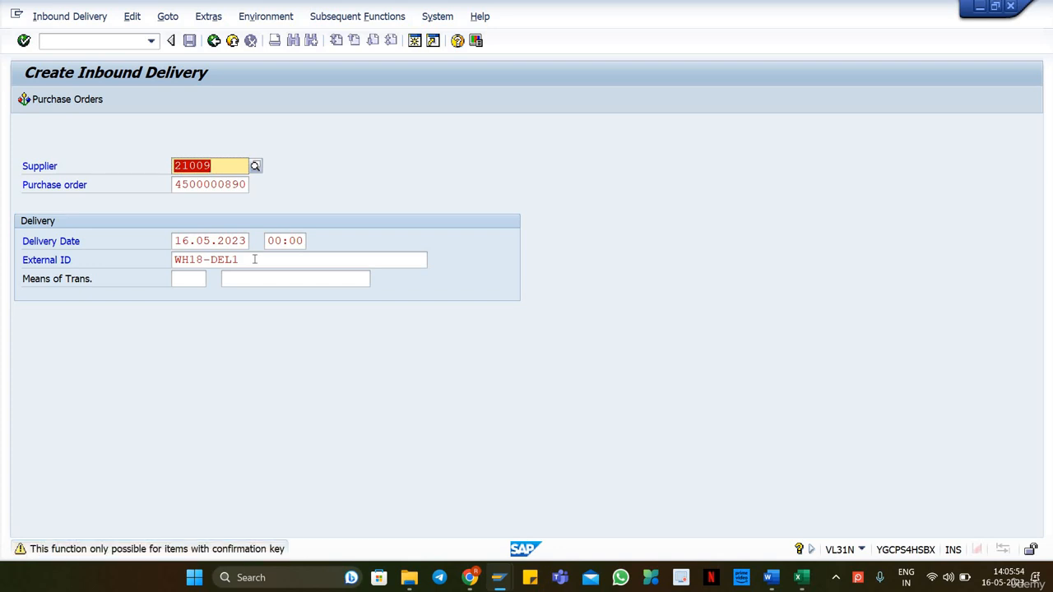
# Open the Change Purchase Order transaction ME22N in a new session and maximize its window.
pyautogui.click(74, 40)
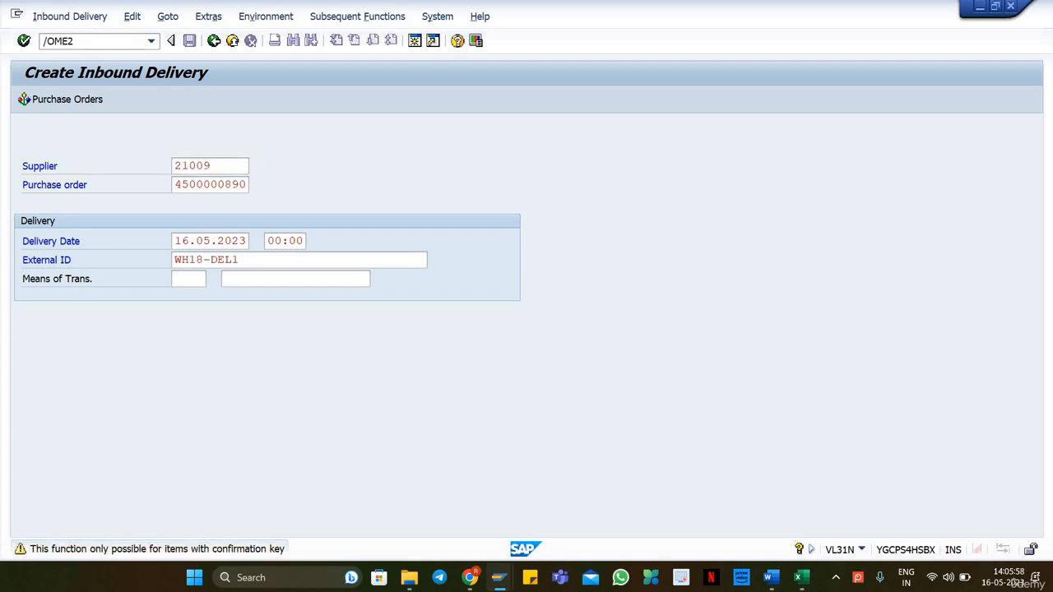
pyautogui.write('/OME22N')
pyautogui.press('Return')
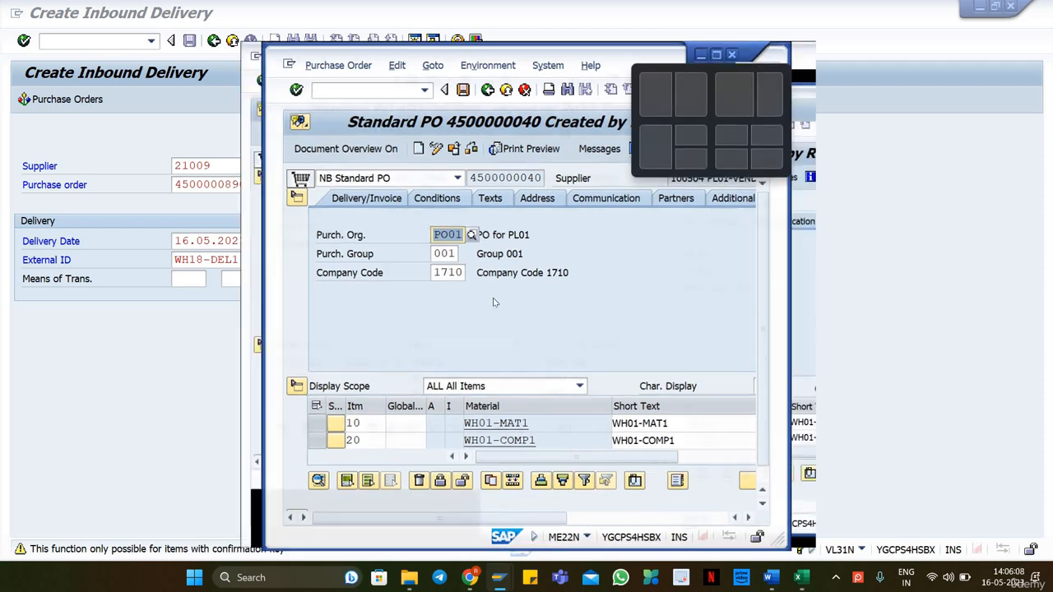
pyautogui.click(714, 56)
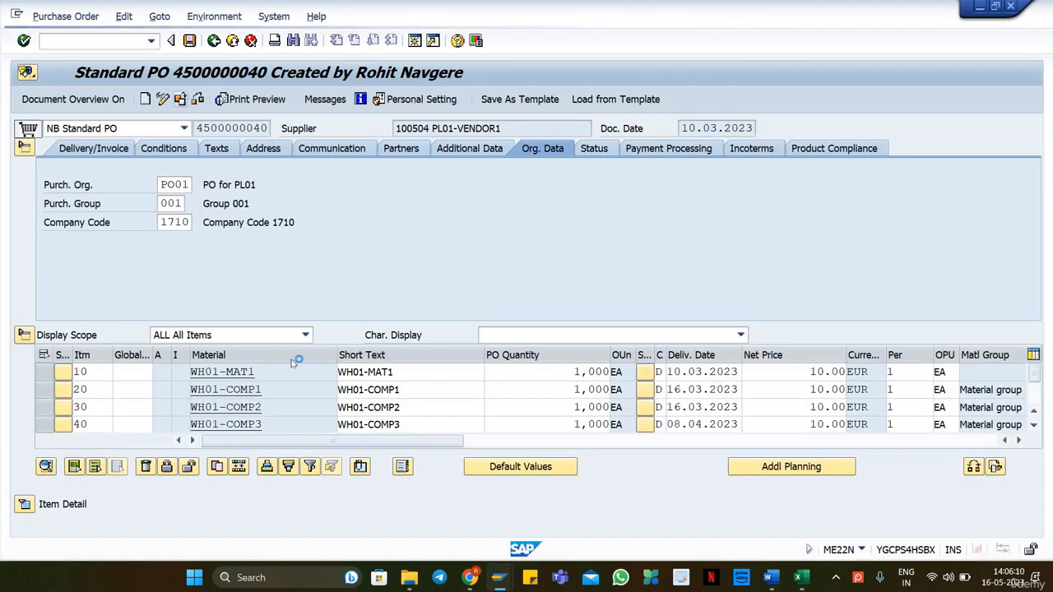
# Load the new WH18 purchase order in ME22N, and switch back to the Create Inbound Delivery session.
pyautogui.click(180, 99)
pyautogui.press('BackSpace')
pyautogui.press('Down')
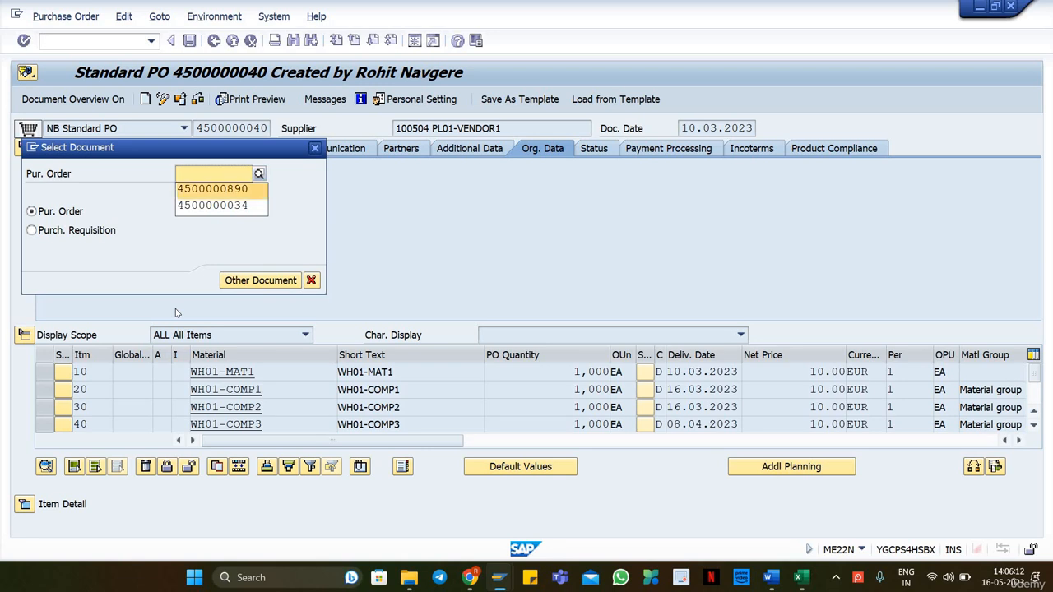
pyautogui.press('Return')
pyautogui.press('Return')
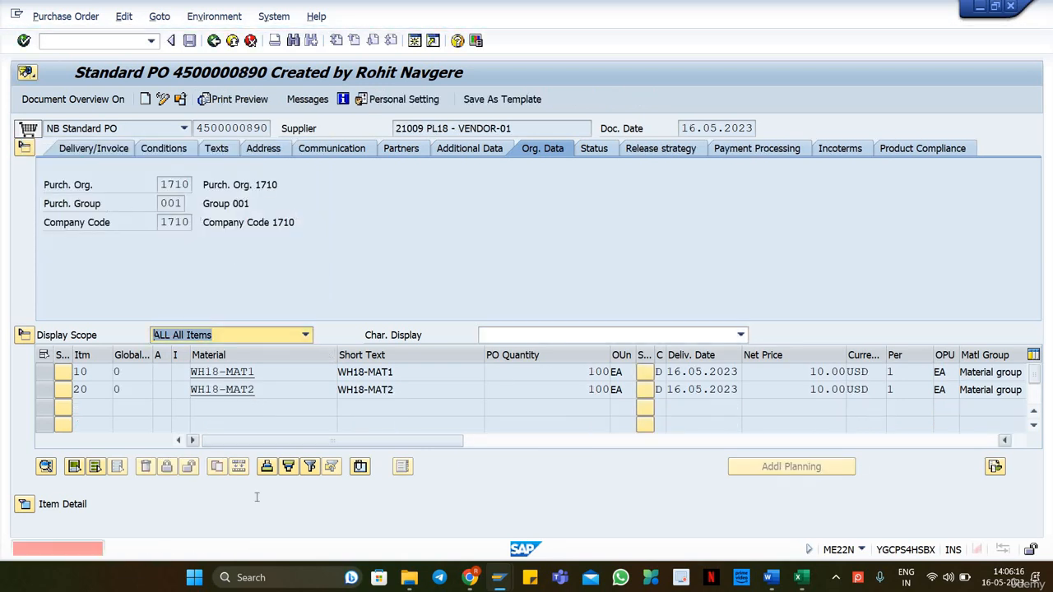
pyautogui.hotkey('alt', 'Tab')
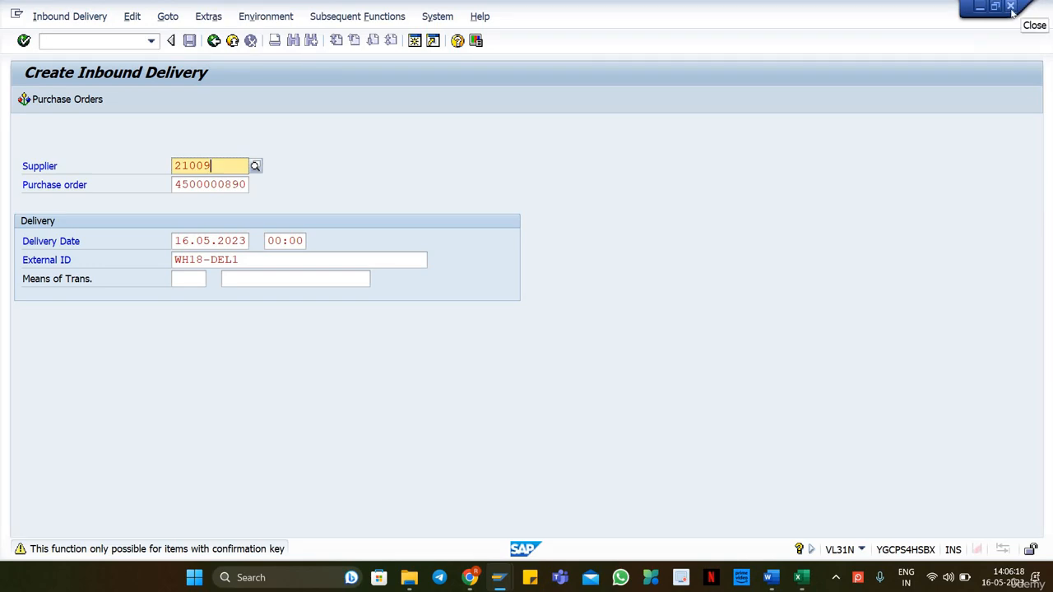
# Switch to the purchase order and set the confirmation control of item 10 (WH18-MAT1) to 0004 Inbound Delivery.
pyautogui.hotkey('alt', 'Tab')
pyautogui.click(163, 99)
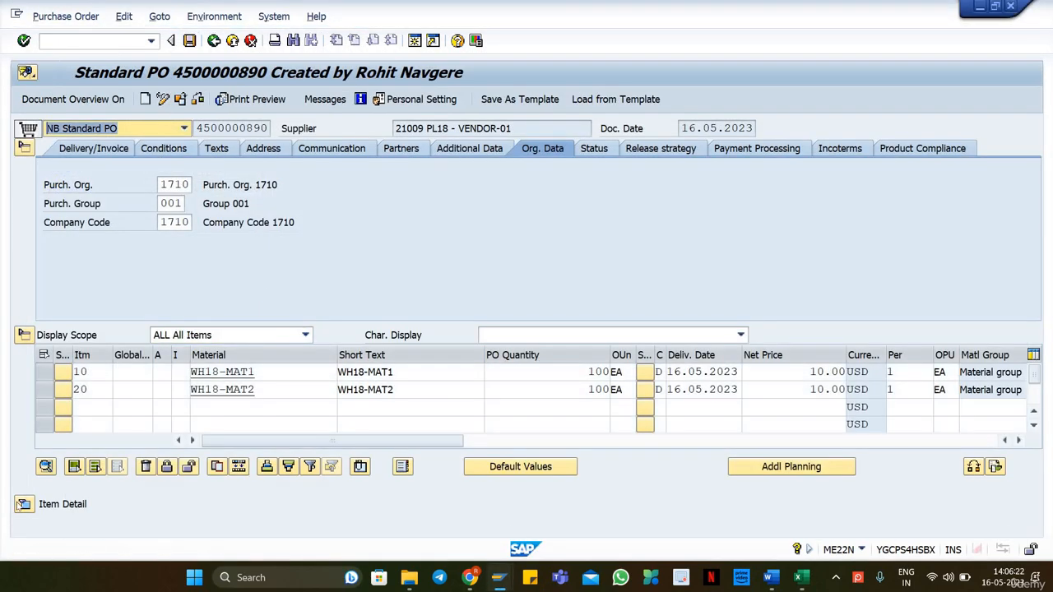
pyautogui.click(24, 503)
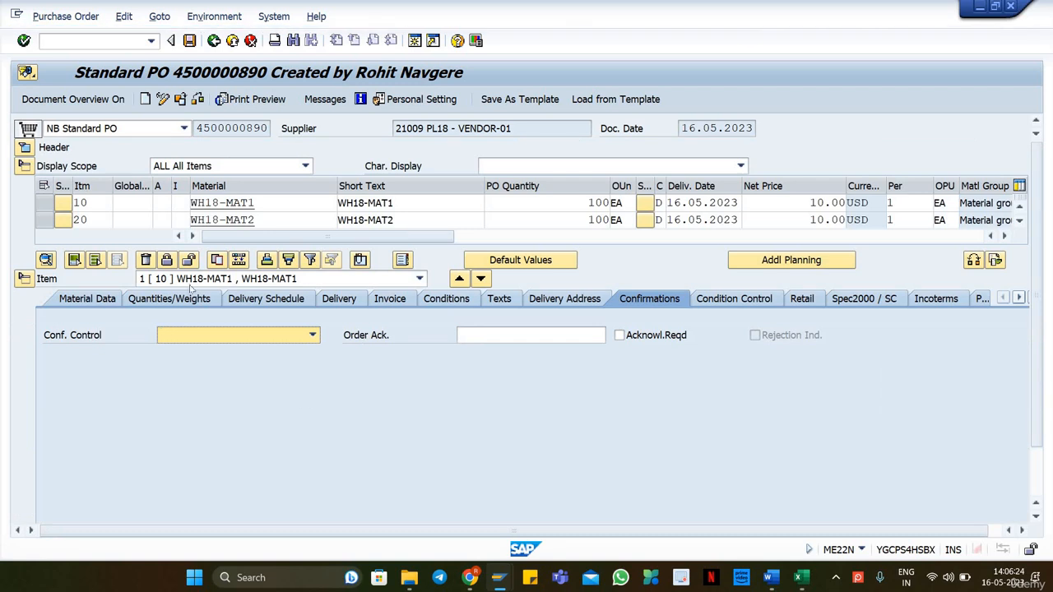
pyautogui.click(247, 335)
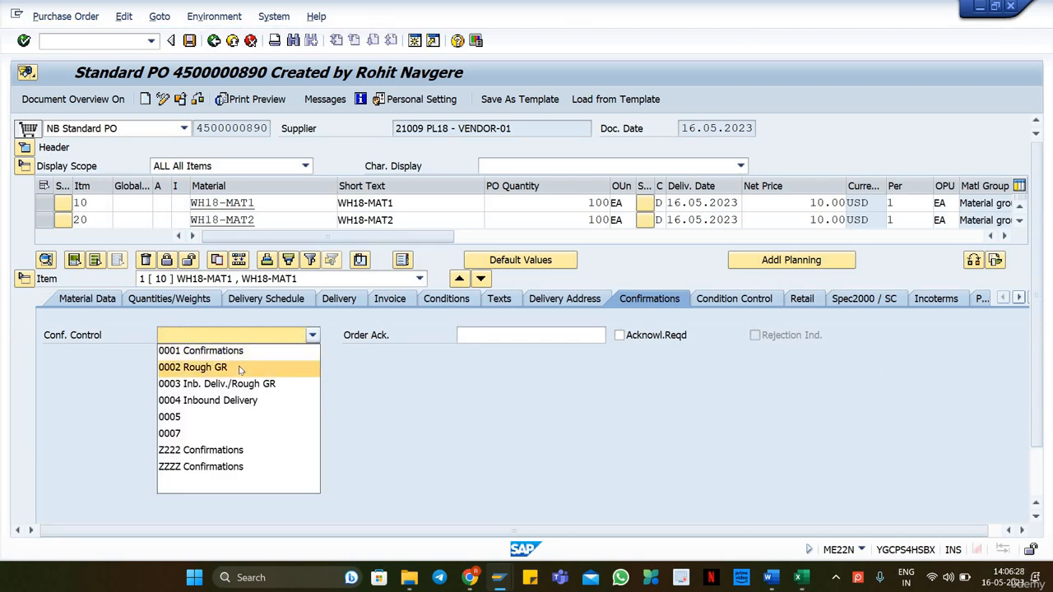
pyautogui.click(232, 401)
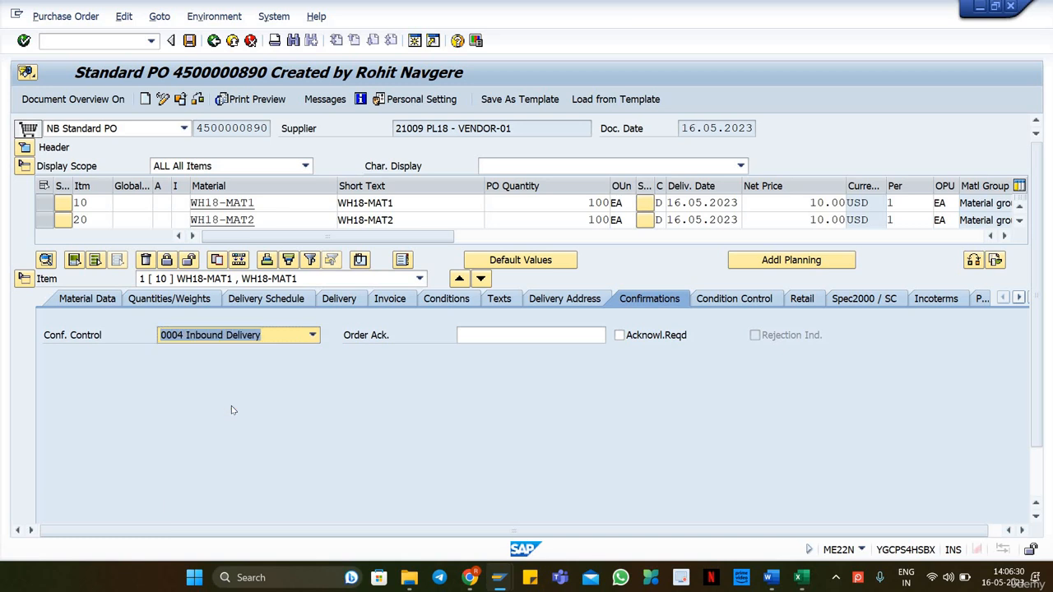
pyautogui.press('Return')
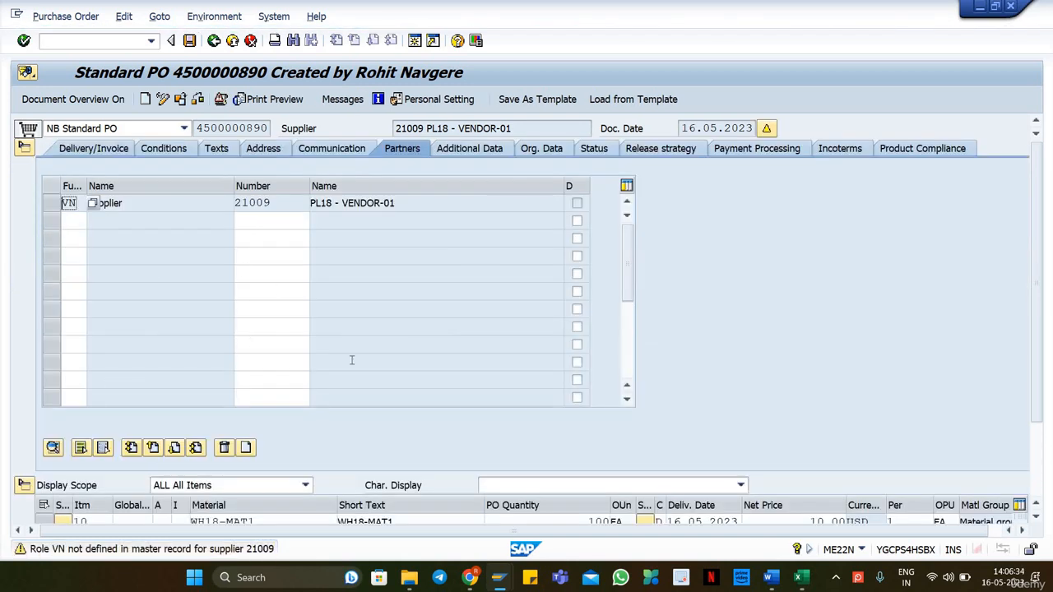
pyautogui.click(24, 149)
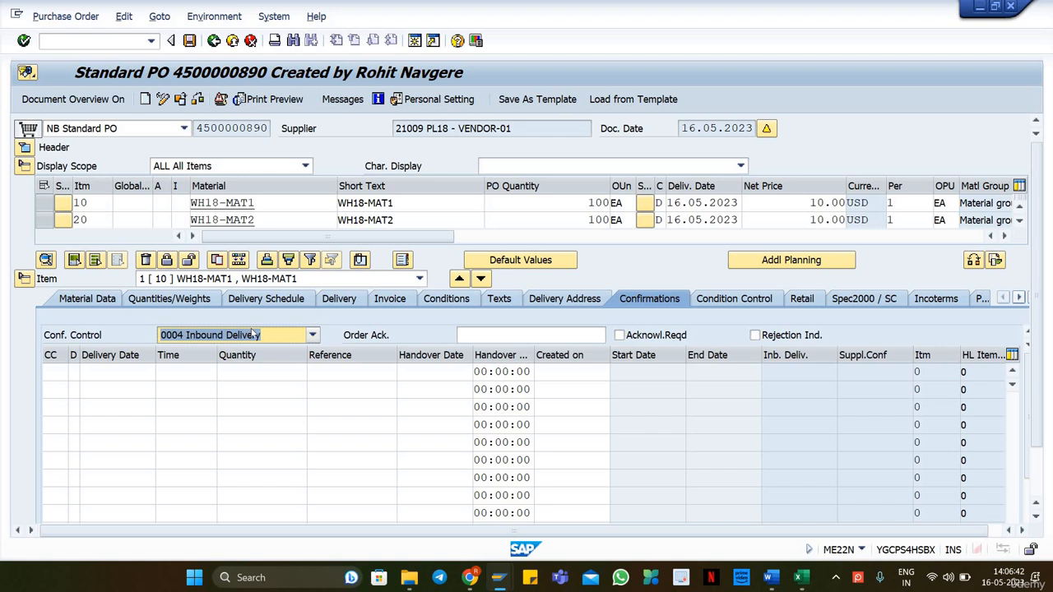
# Set the confirmation control of item 20 (WH18-MAT2) to 0004 Inbound Delivery and save the purchase order.
pyautogui.click(252, 333)
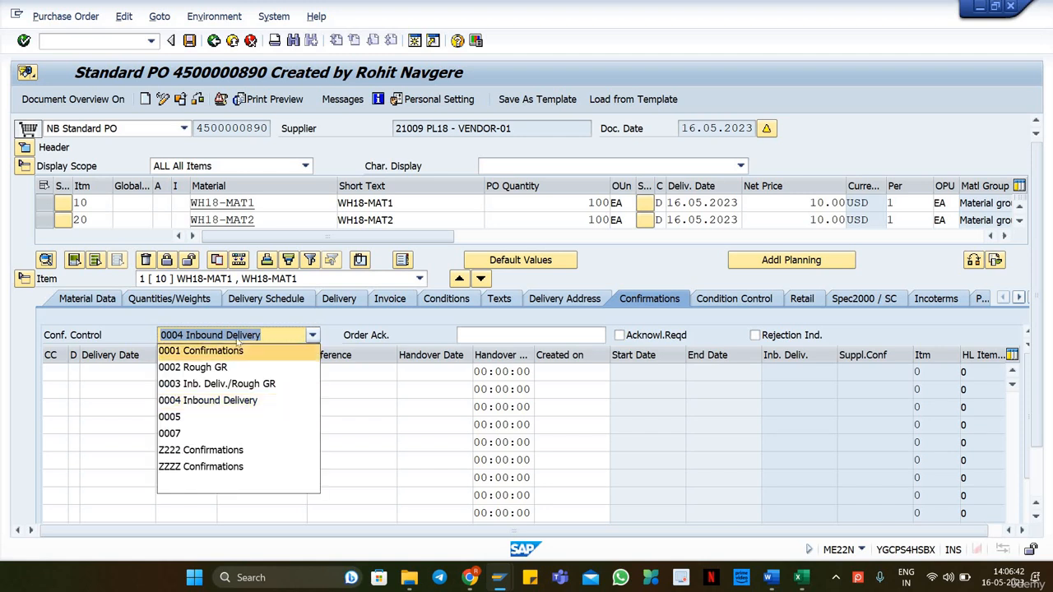
pyautogui.click(215, 282)
pyautogui.click(216, 282)
pyautogui.click(210, 308)
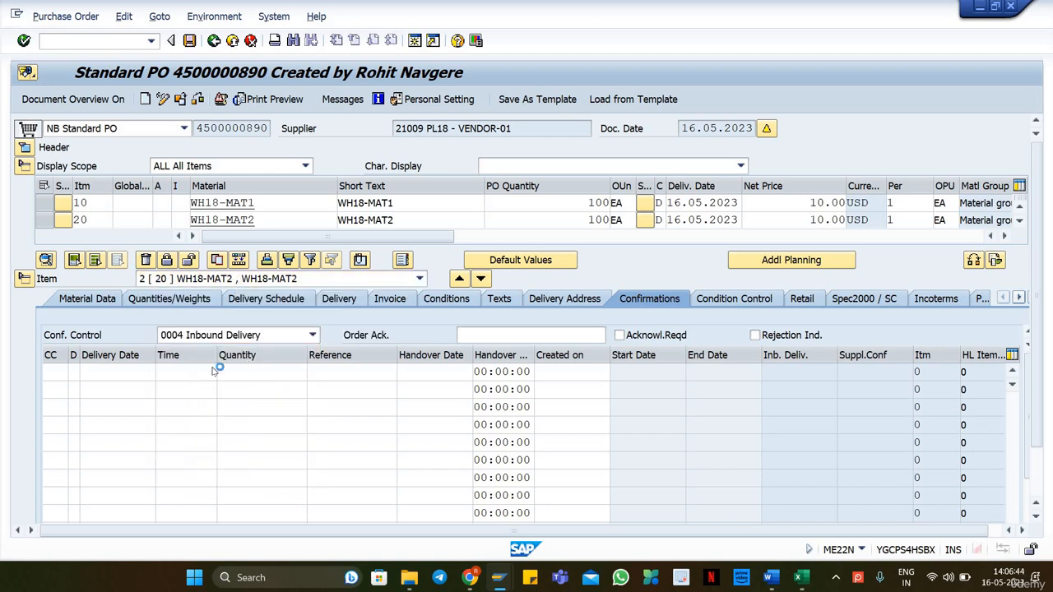
pyautogui.click(235, 336)
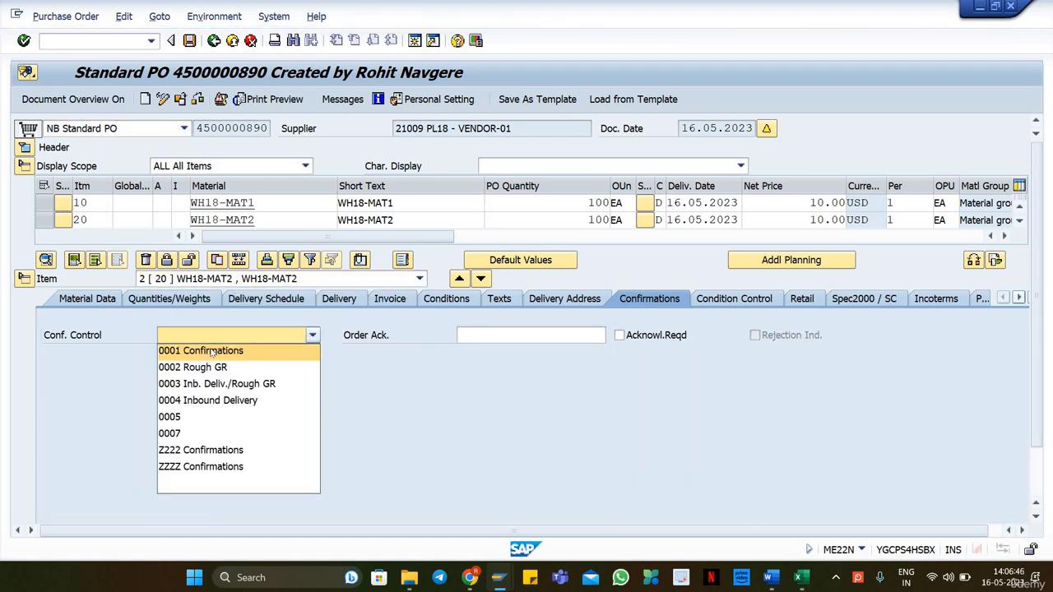
pyautogui.click(210, 400)
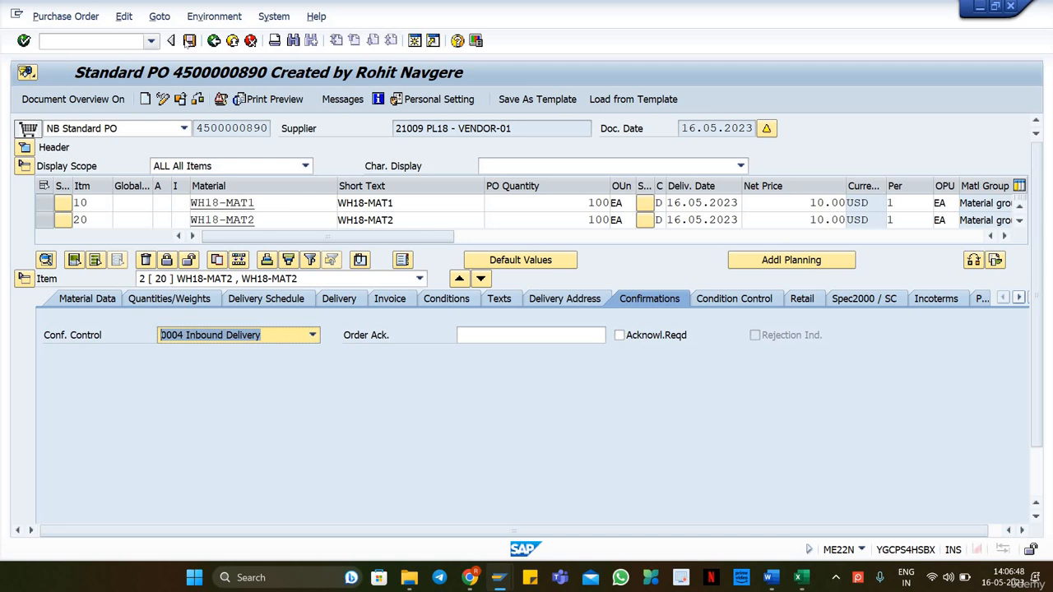
pyautogui.click(189, 41)
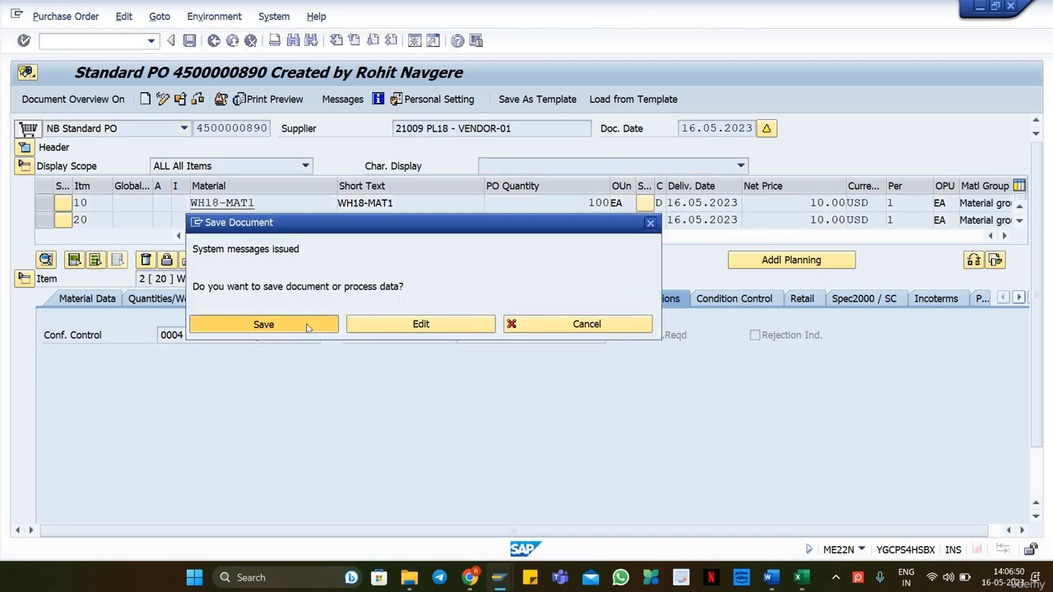
pyautogui.click(306, 325)
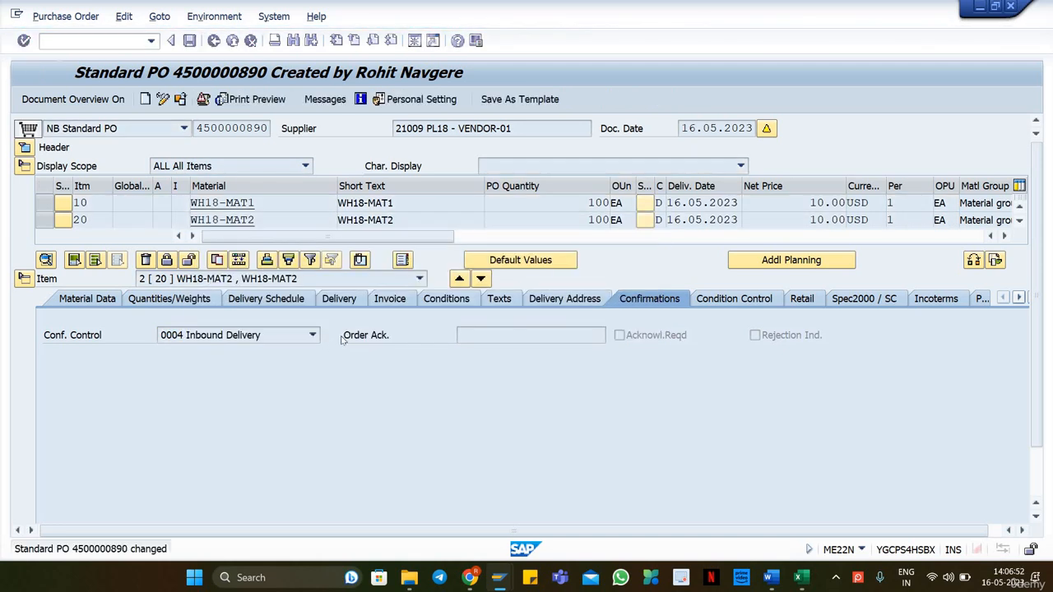
# Start transaction VL31N and create an inbound delivery for the purchase order with external ID WH18-DEL1.
pyautogui.click(76, 40)
pyautogui.write('/NVL')
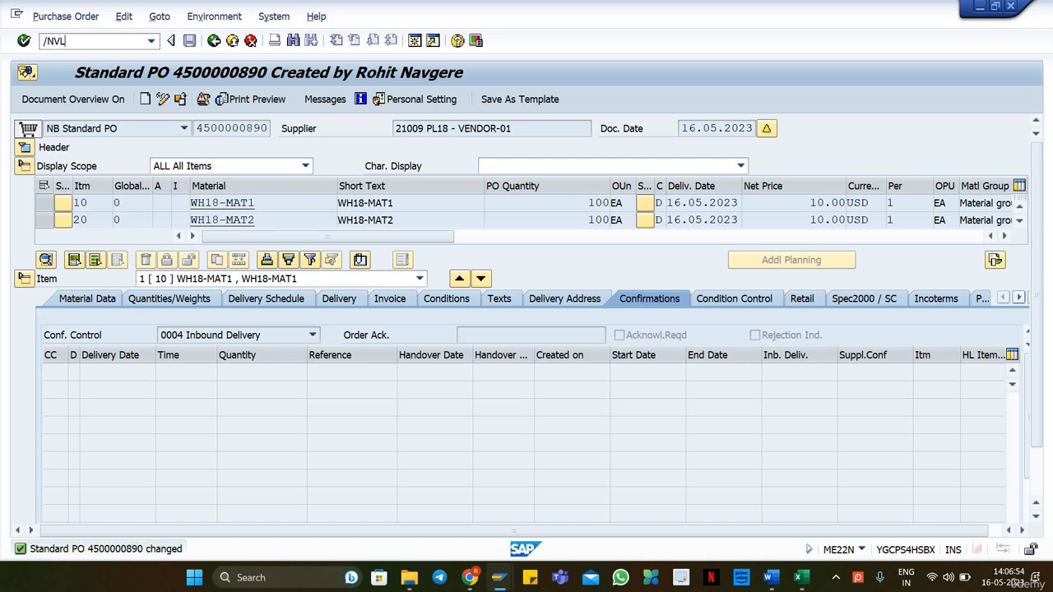
pyautogui.write('31N')
pyautogui.press('Return')
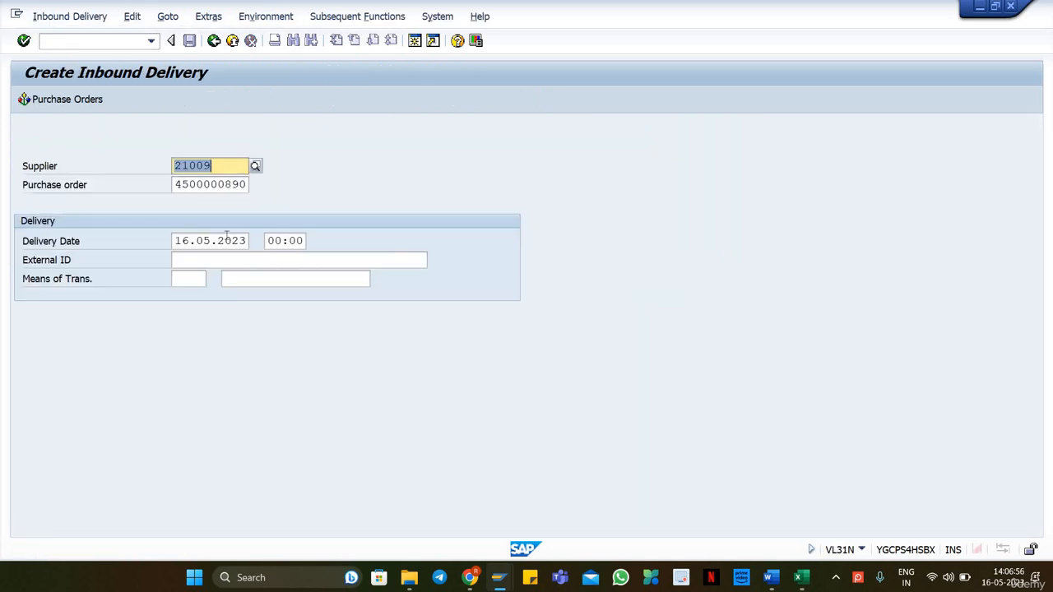
pyautogui.click(202, 262)
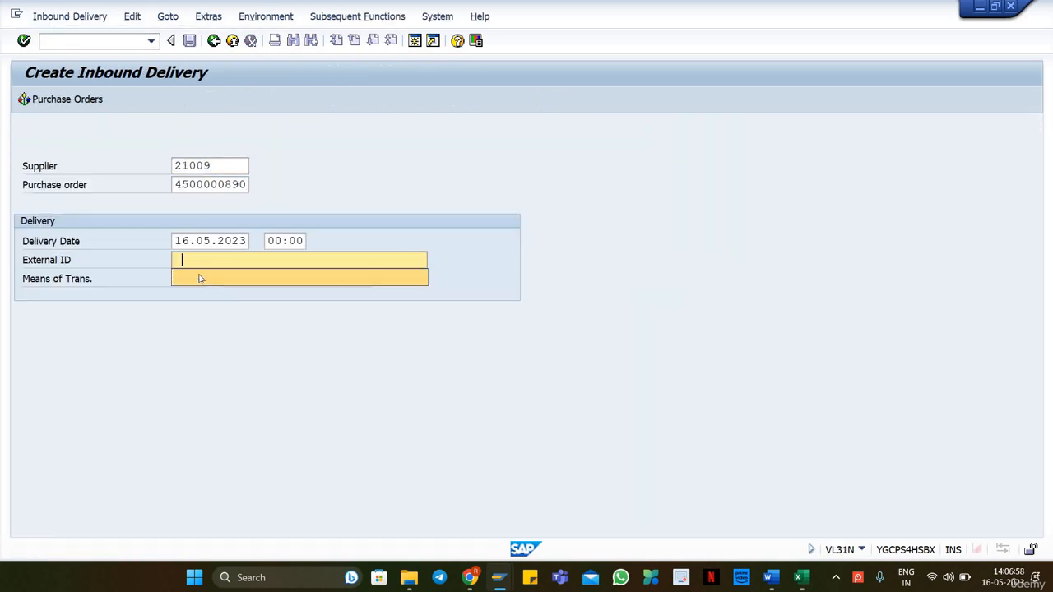
pyautogui.write('wh18-DEL1')
pyautogui.press('Return')
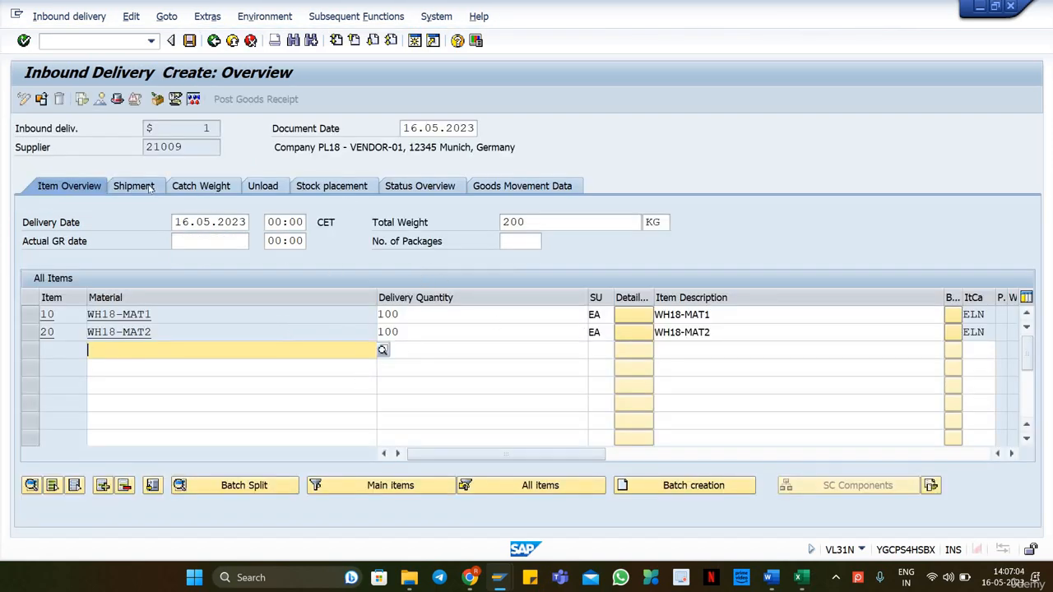
# Check the storage locations of both delivery items and the warehouse number in the stock placement data.
pyautogui.click(333, 186)
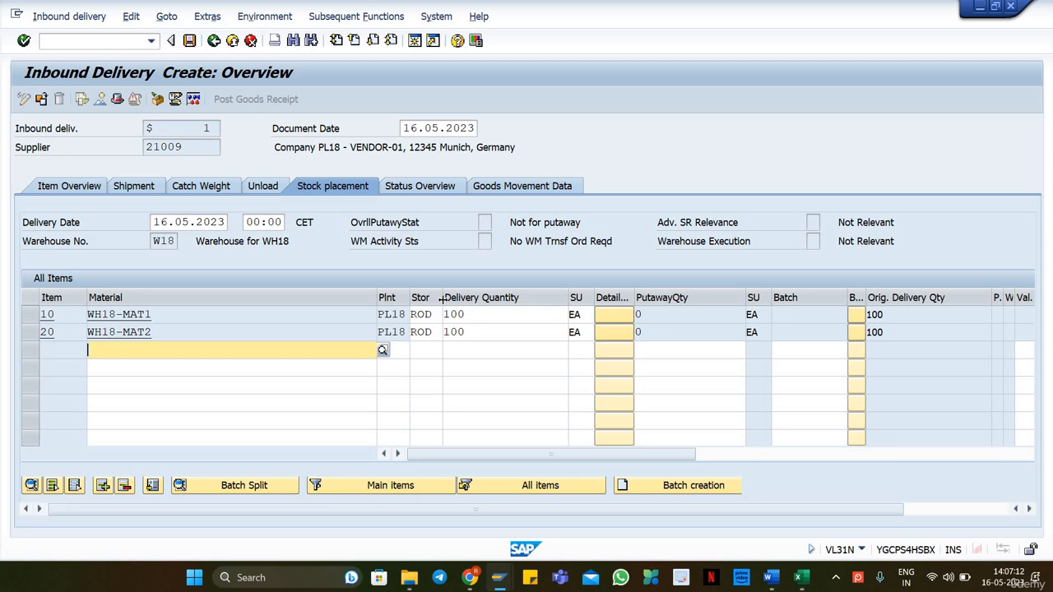
pyautogui.moveTo(442, 298); pyautogui.dragTo(464, 298)
pyautogui.click(430, 315)
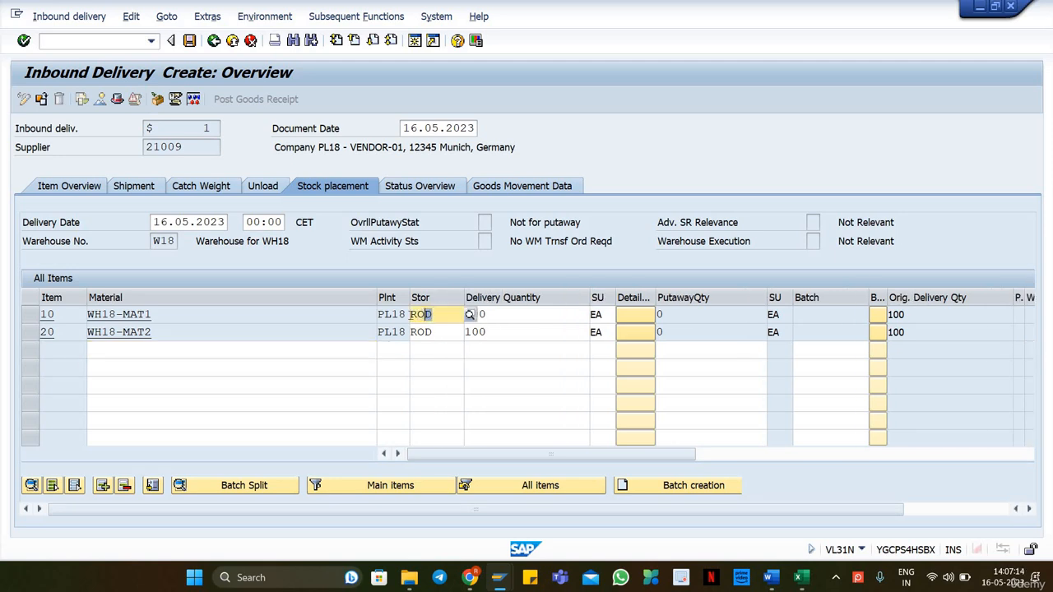
pyautogui.click(443, 330)
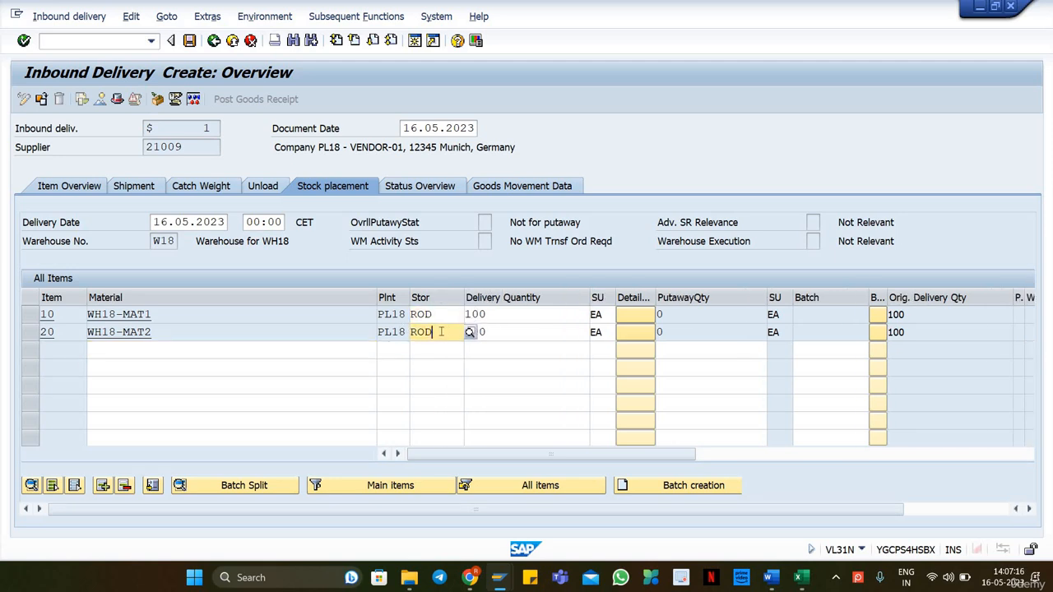
pyautogui.click(442, 314)
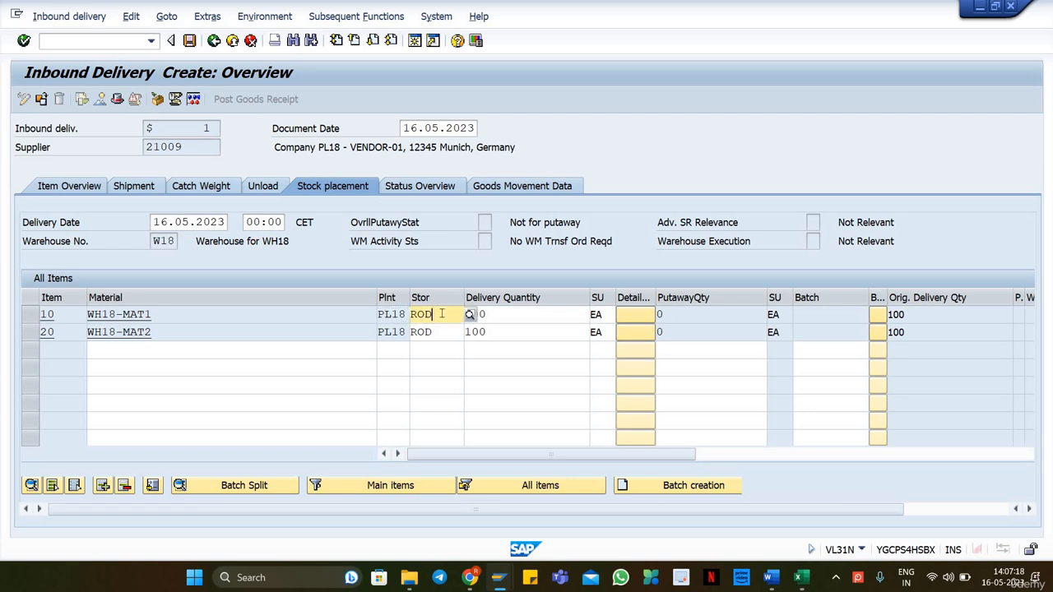
pyautogui.click(159, 241)
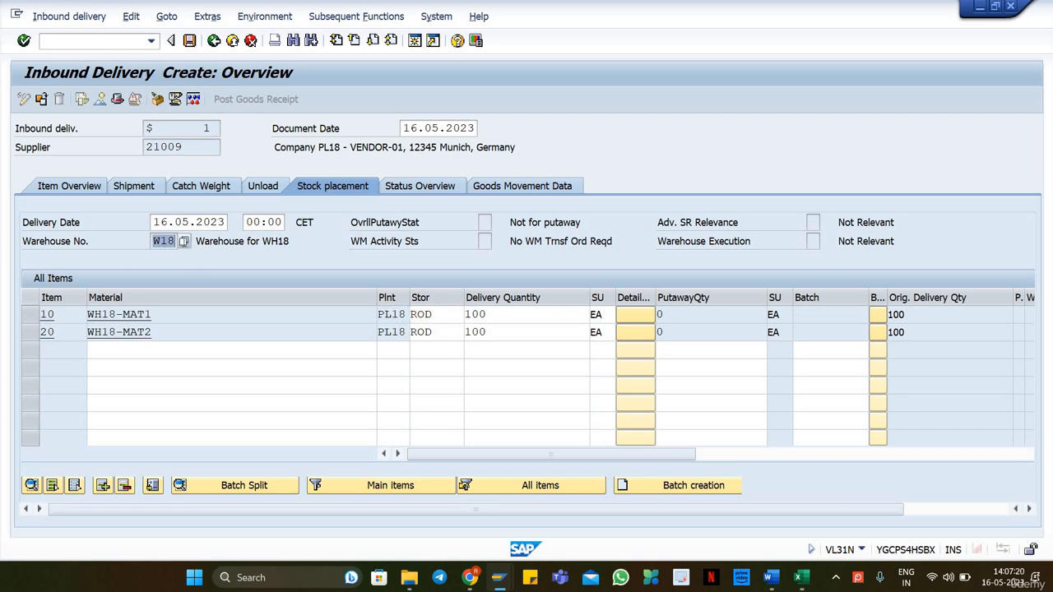
pyautogui.doubleClick(168, 240)
pyautogui.click(172, 240)
# Open the delivery header details and check the decentralized warehouse status in the stock placement data.
pyautogui.click(117, 99)
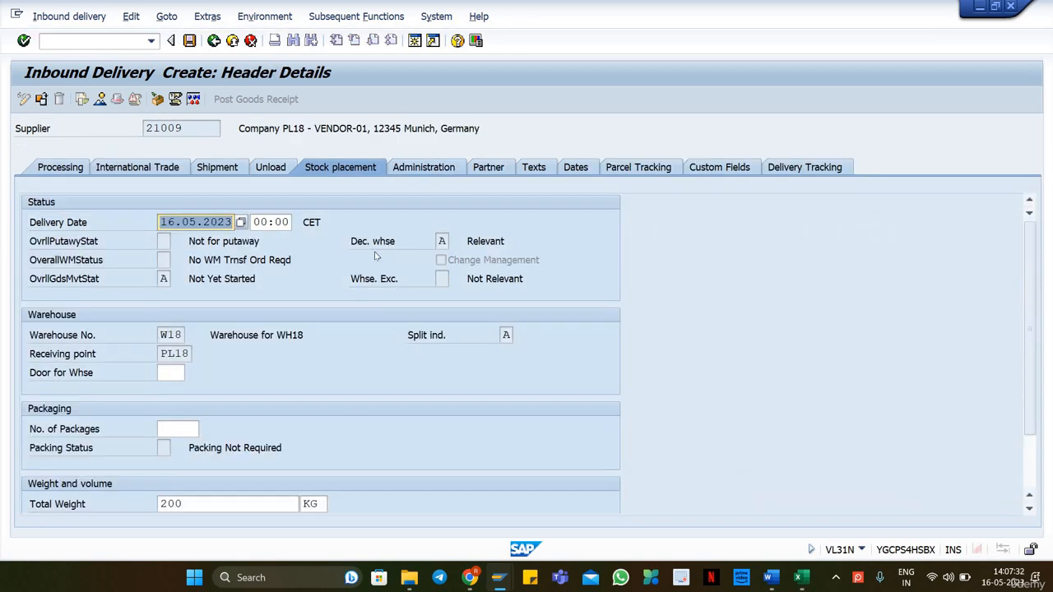
pyautogui.click(354, 241)
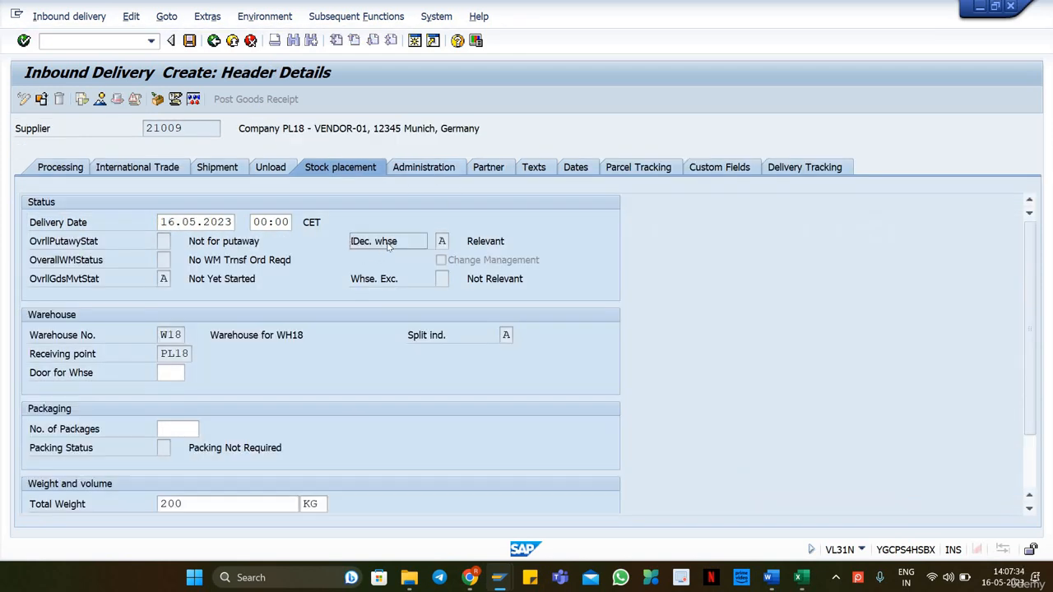
pyautogui.doubleClick(485, 242)
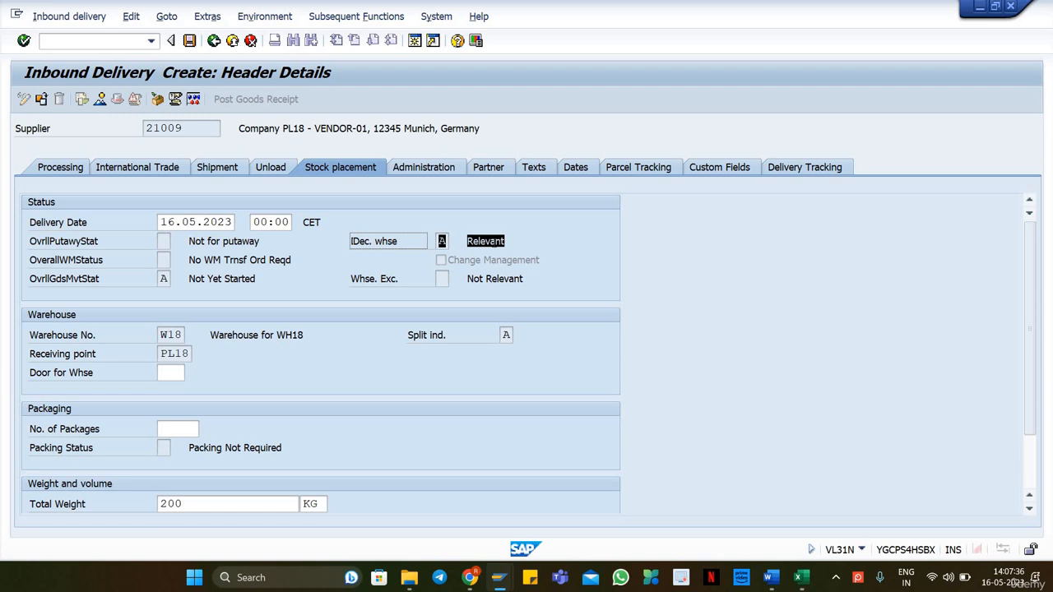
pyautogui.moveTo(492, 241); pyautogui.dragTo(504, 242)
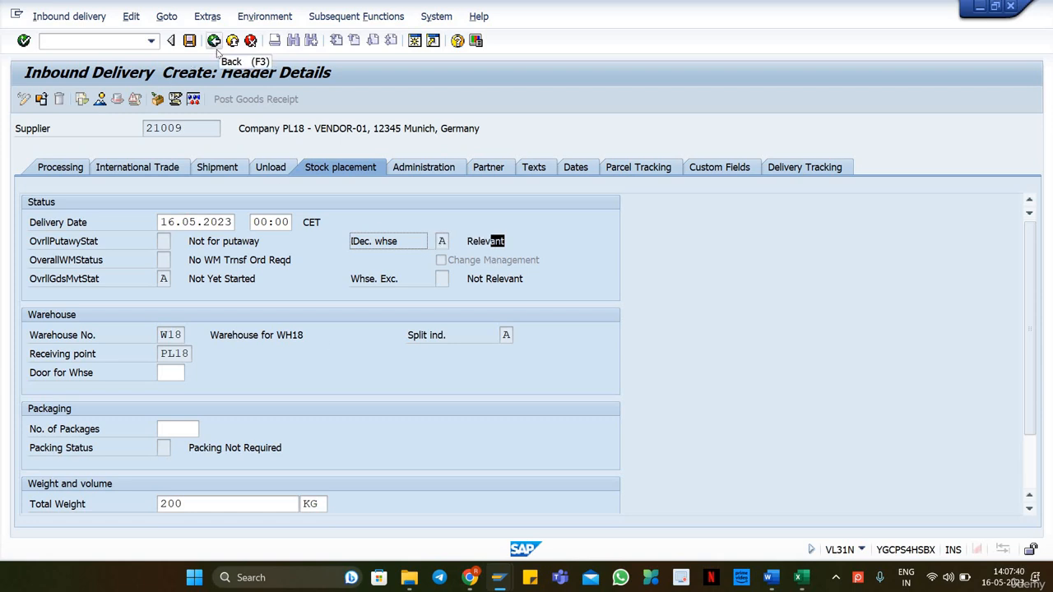
# Check the receiving point in the shipment data of the delivery header.
pyautogui.click(226, 167)
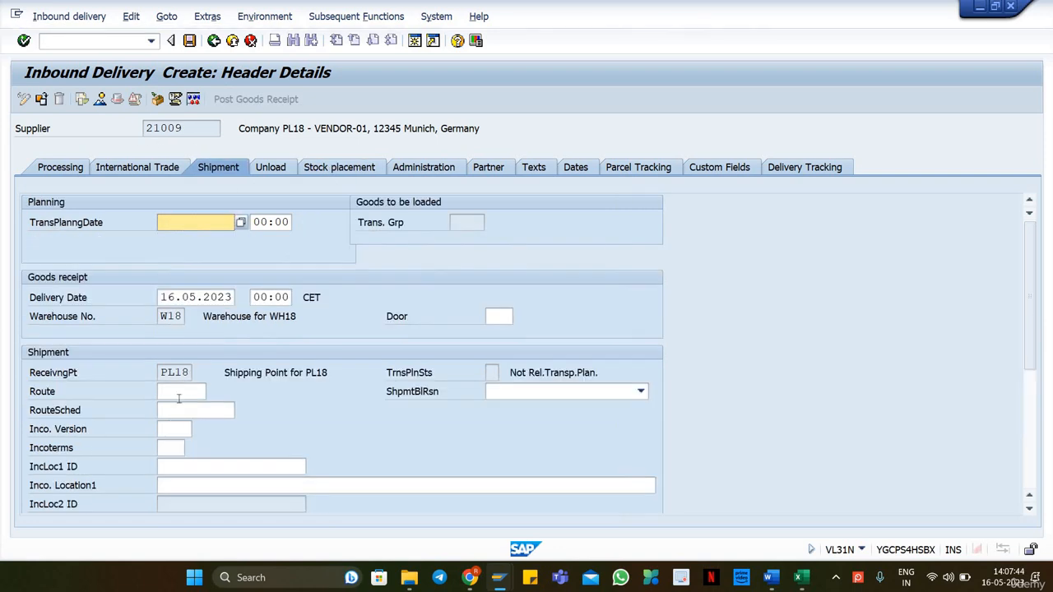
pyautogui.click(163, 373)
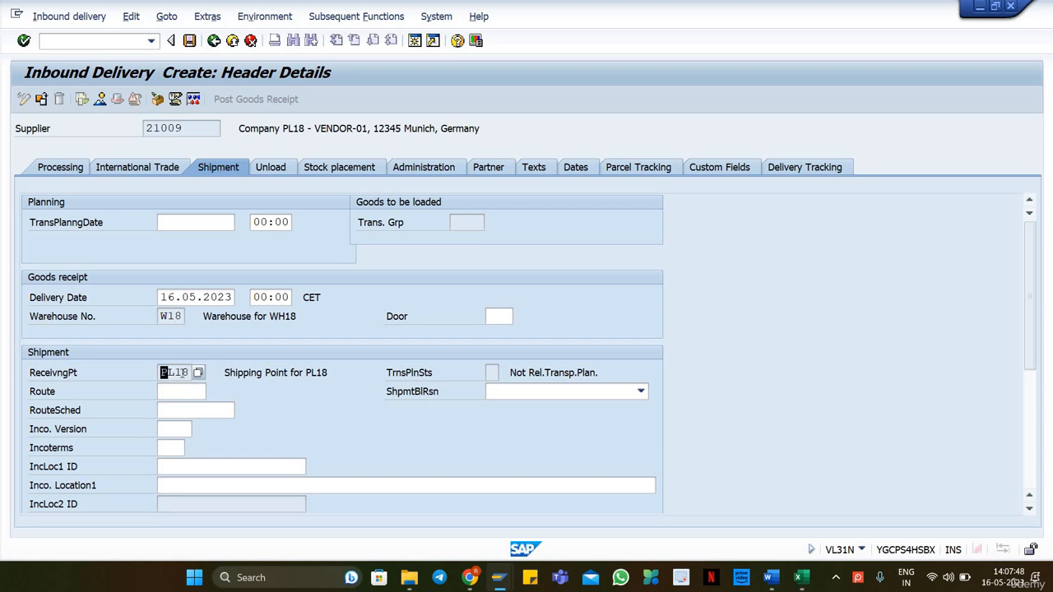
pyautogui.click(189, 372)
# Review the delivery type, receiving point and external ID in the header's administration data, and return to the delivery overview.
pyautogui.click(431, 168)
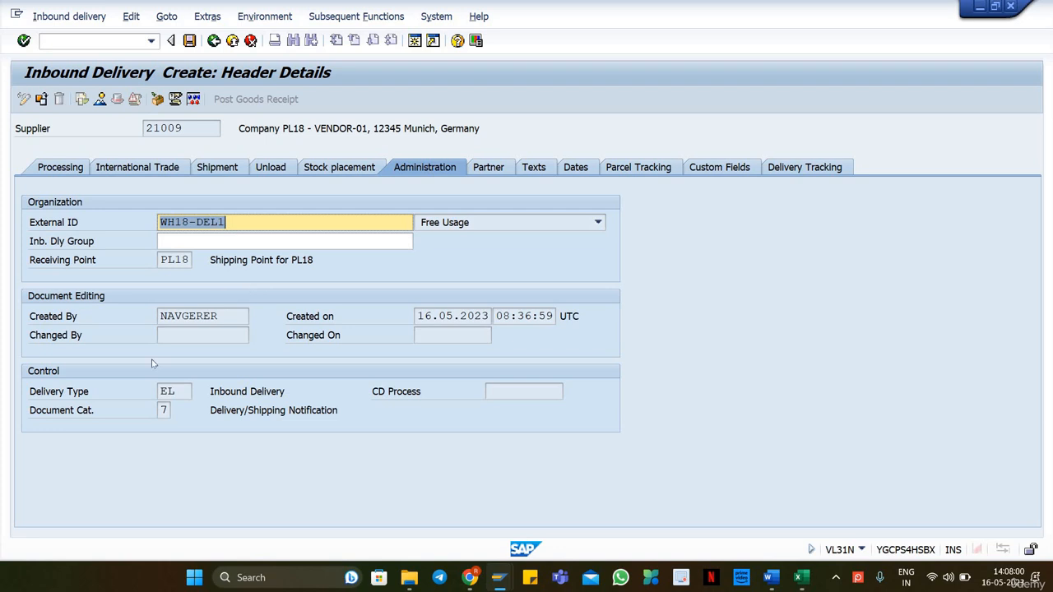
pyautogui.click(168, 393)
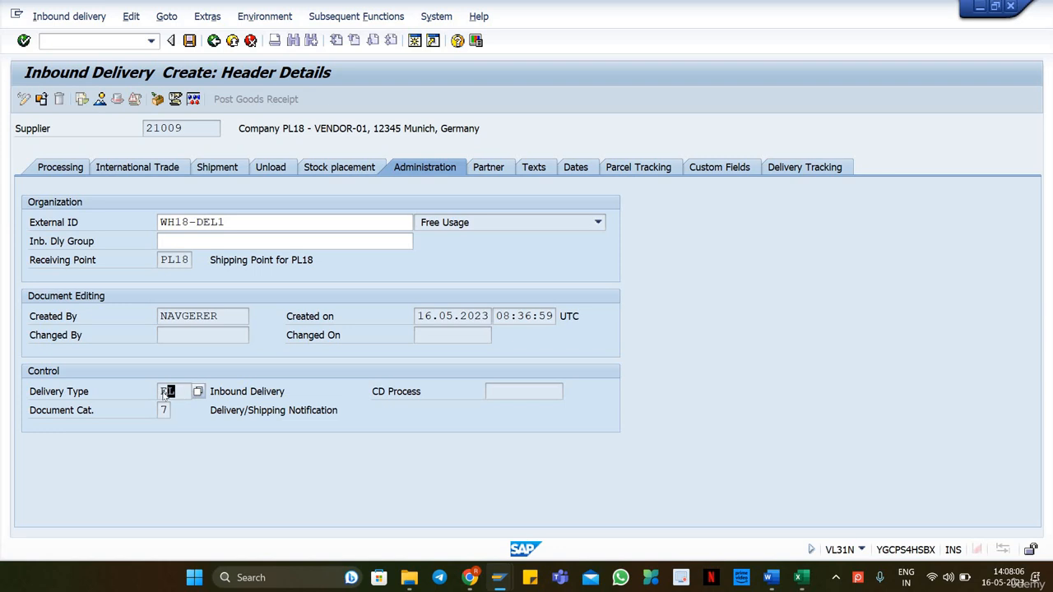
pyautogui.moveTo(158, 391); pyautogui.dragTo(154, 381)
pyautogui.click(161, 260)
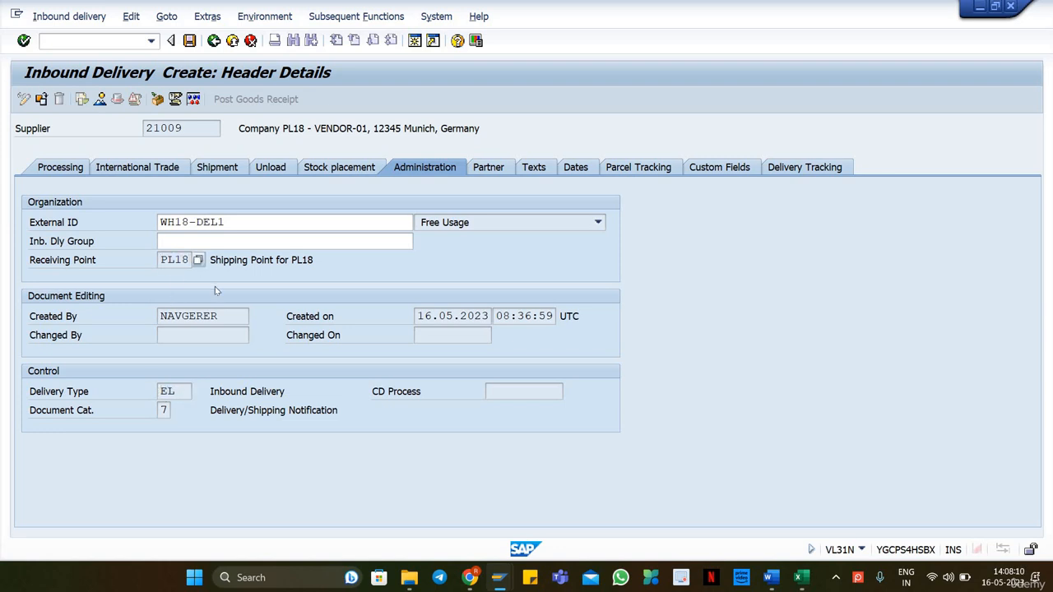
pyautogui.click(227, 222)
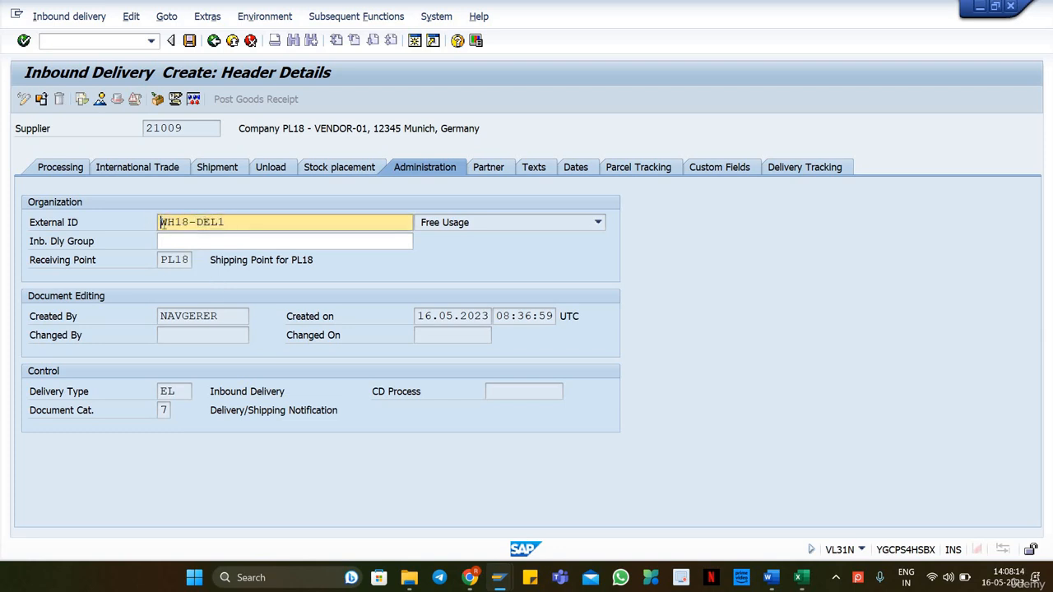
pyautogui.moveTo(229, 224); pyautogui.dragTo(158, 227)
pyautogui.click(214, 41)
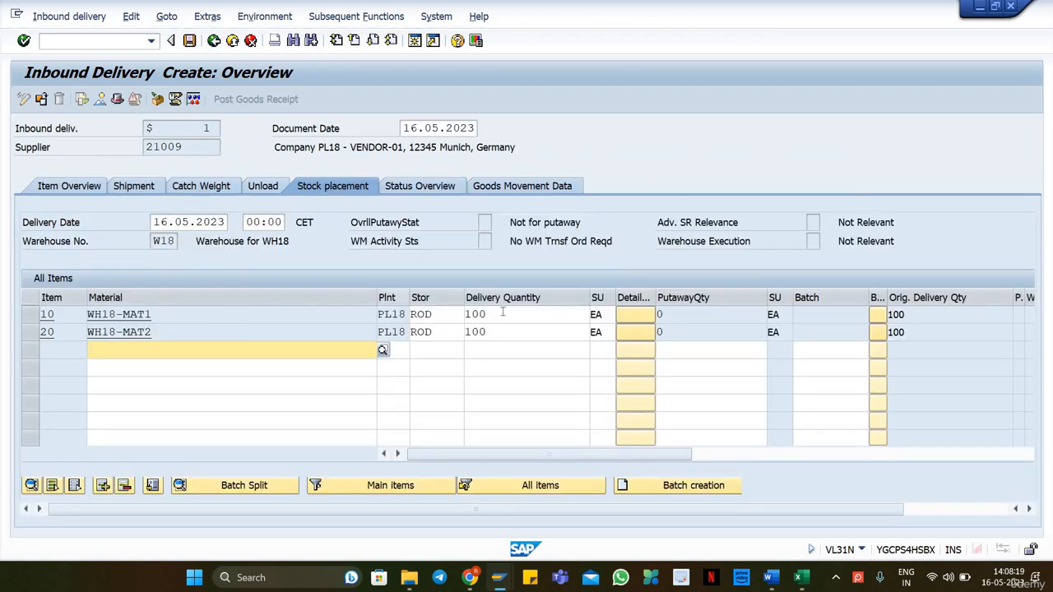
# Set the delivery quantity of items WH18-MAT1 and WH18-MAT2 to 10 EA each and save the inbound delivery.
pyautogui.click(503, 313)
pyautogui.doubleClick(527, 314)
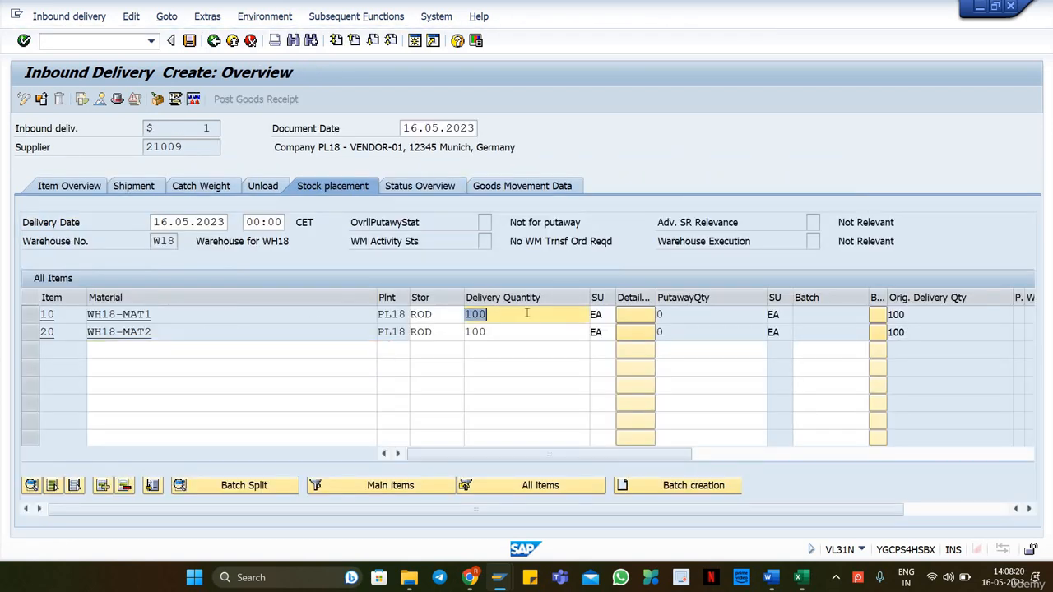
pyautogui.press('Insert')
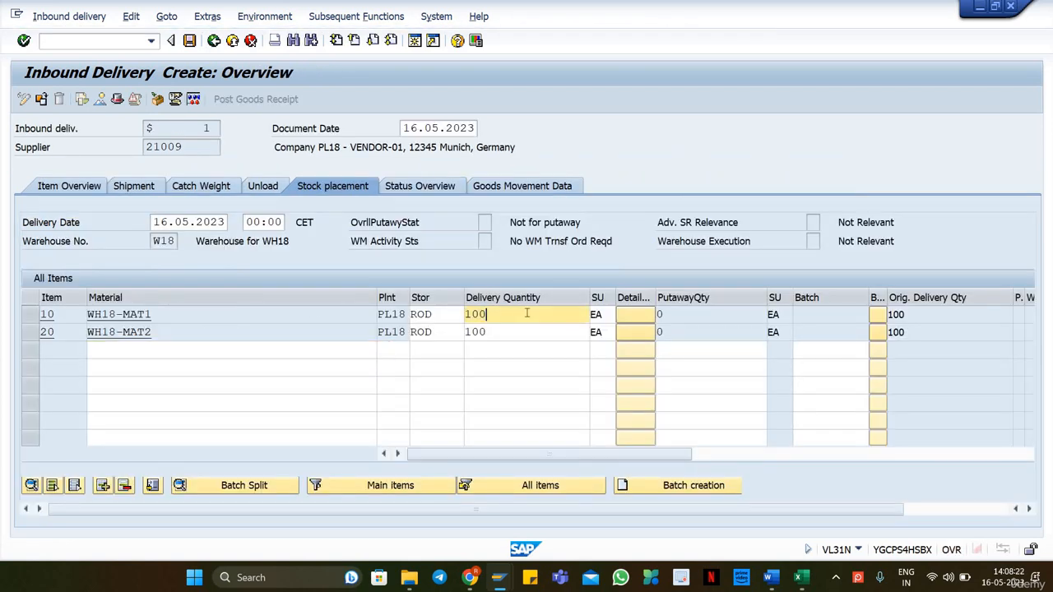
pyautogui.press('BackSpace')
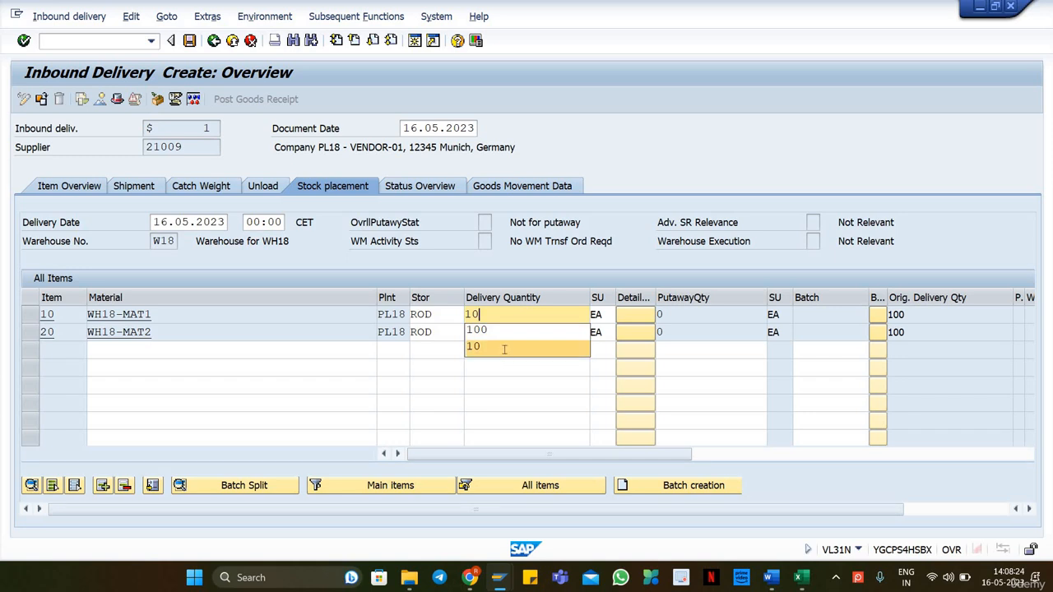
pyautogui.click(511, 333)
pyautogui.doubleClick(510, 334)
pyautogui.press('Insert')
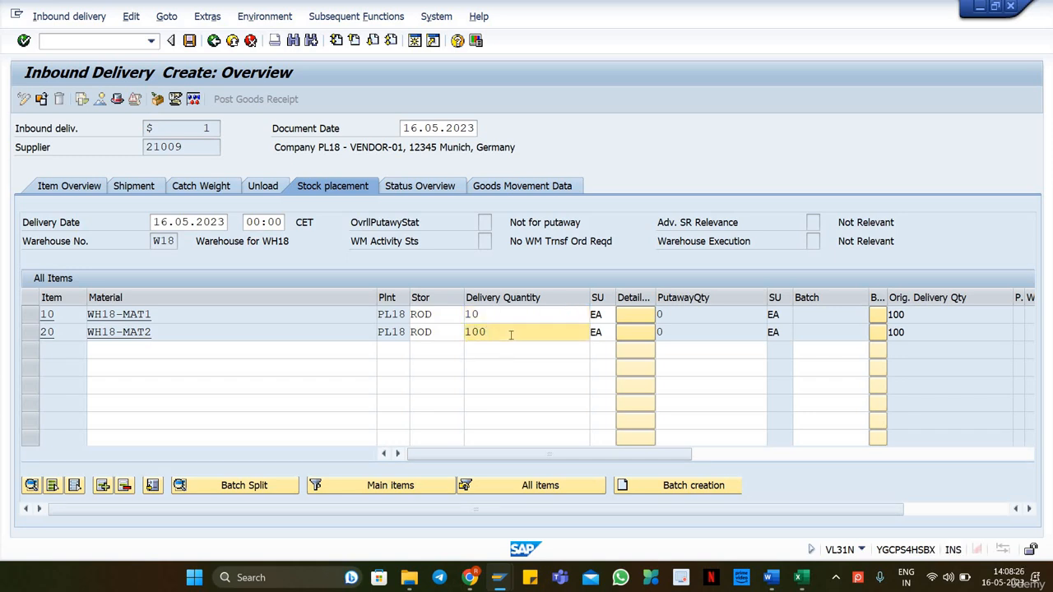
pyautogui.press('BackSpace')
pyautogui.press('Return')
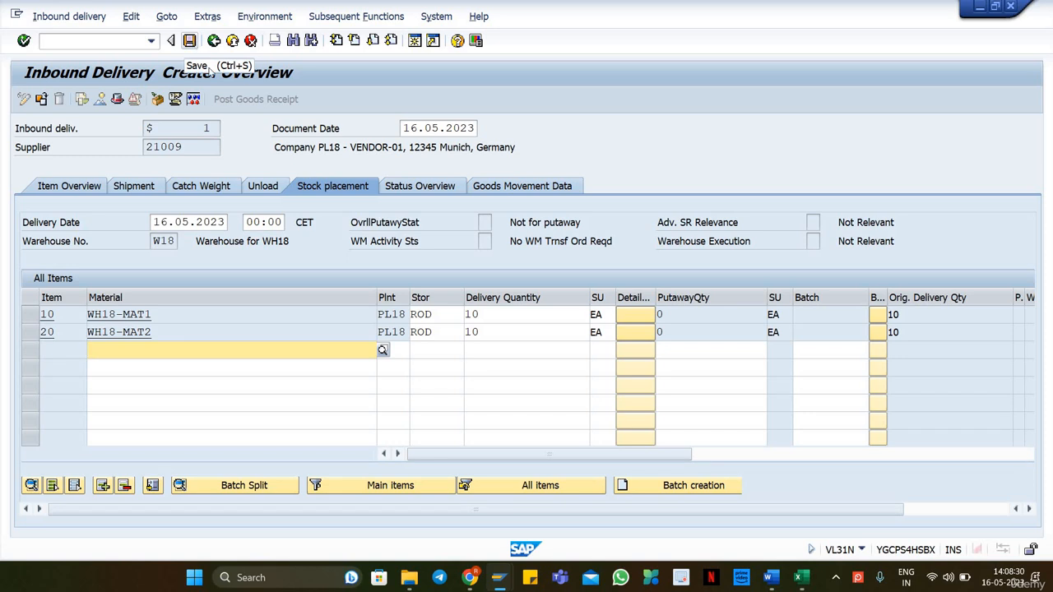
pyautogui.hotkey('ctrl', 's')
pyautogui.hotkey('ctrl', 's')
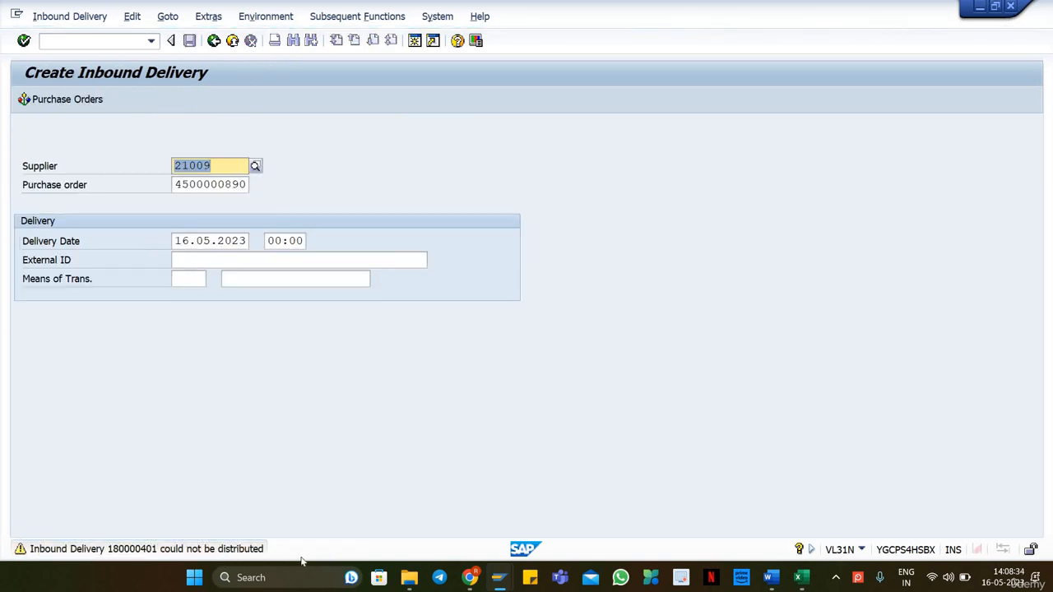
# Open transaction /SPE/OL19 in a new session and enter warehouse number W18 with logical system S4XEWM100.
pyautogui.click(78, 41)
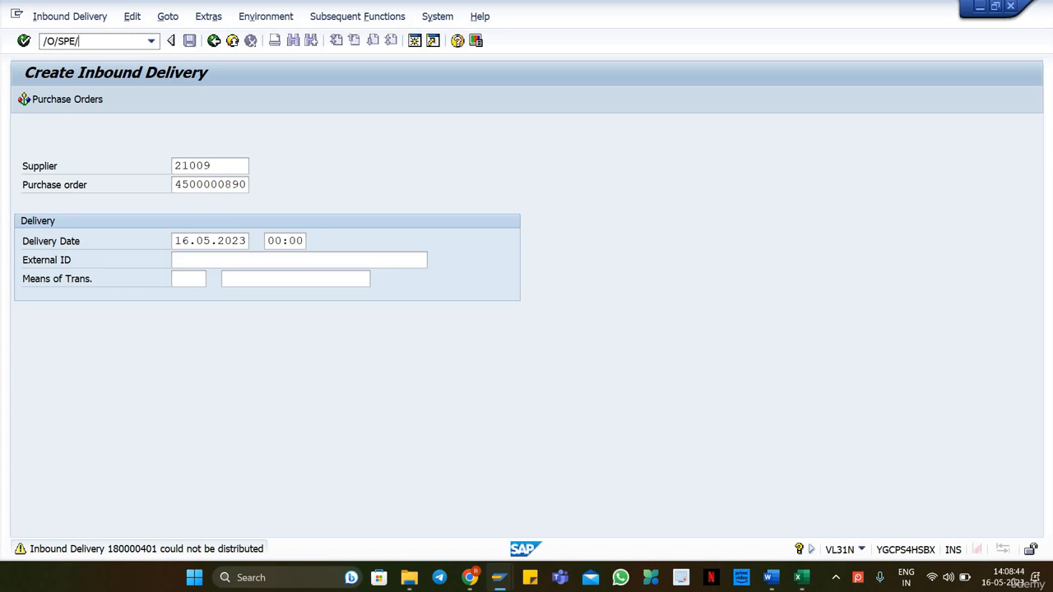
pyautogui.press('Return')
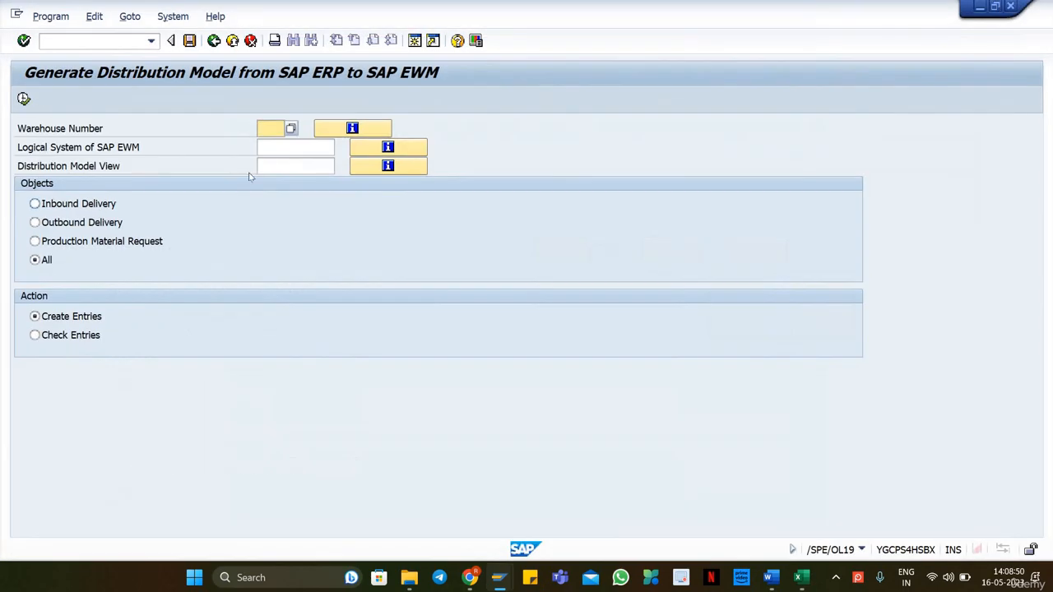
pyautogui.click(272, 145)
pyautogui.click(378, 129)
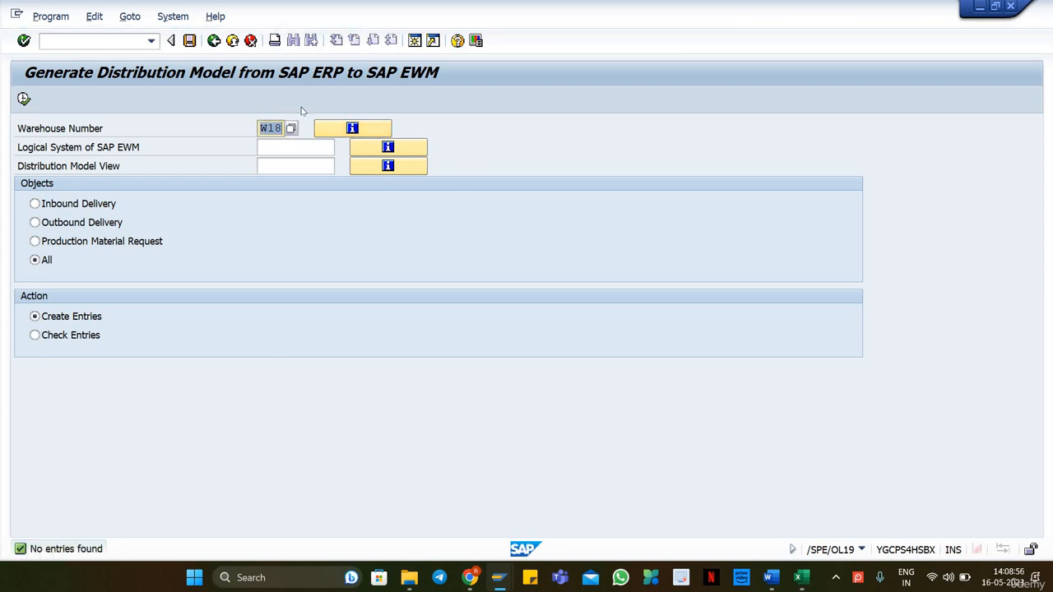
pyautogui.click(283, 148)
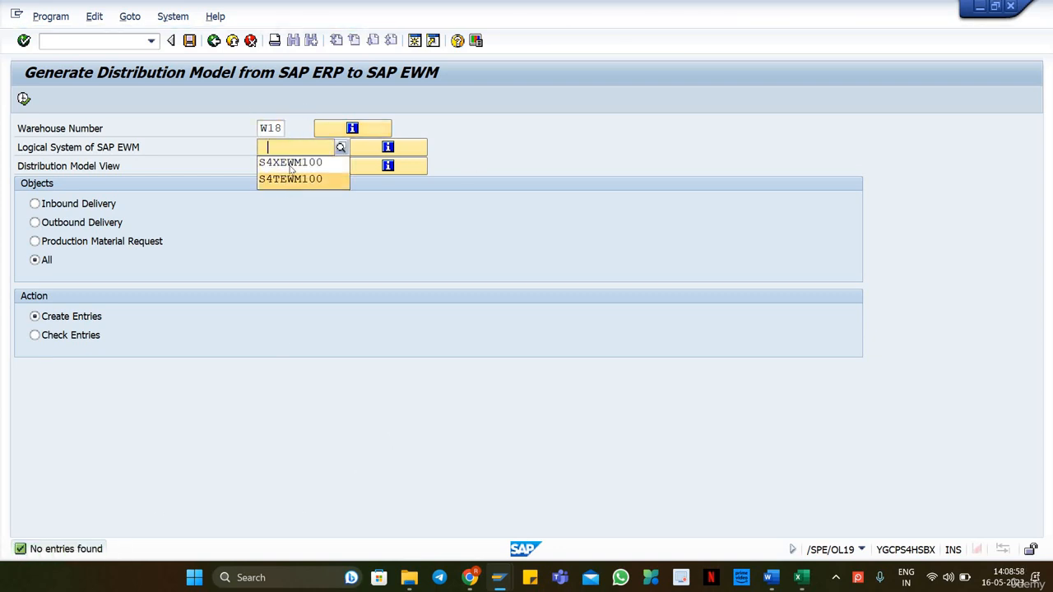
pyautogui.click(295, 163)
# Try to generate the distribution model for all objects with distribution model view EWM11.
pyautogui.click(288, 166)
pyautogui.click(290, 180)
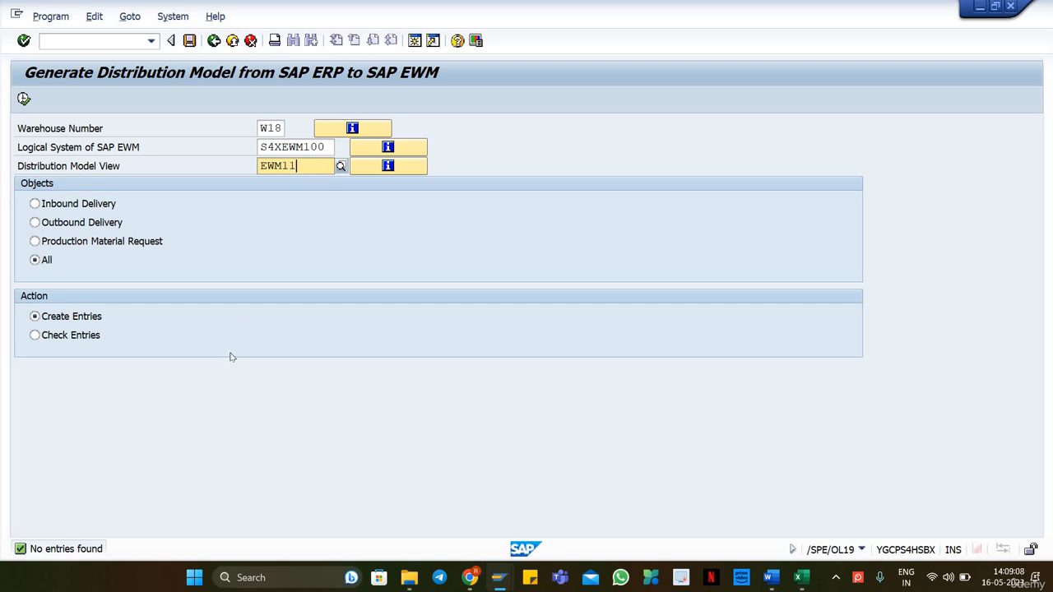
pyautogui.click(259, 129)
pyautogui.press('Tab')
pyautogui.press('Tab')
pyautogui.click(264, 129)
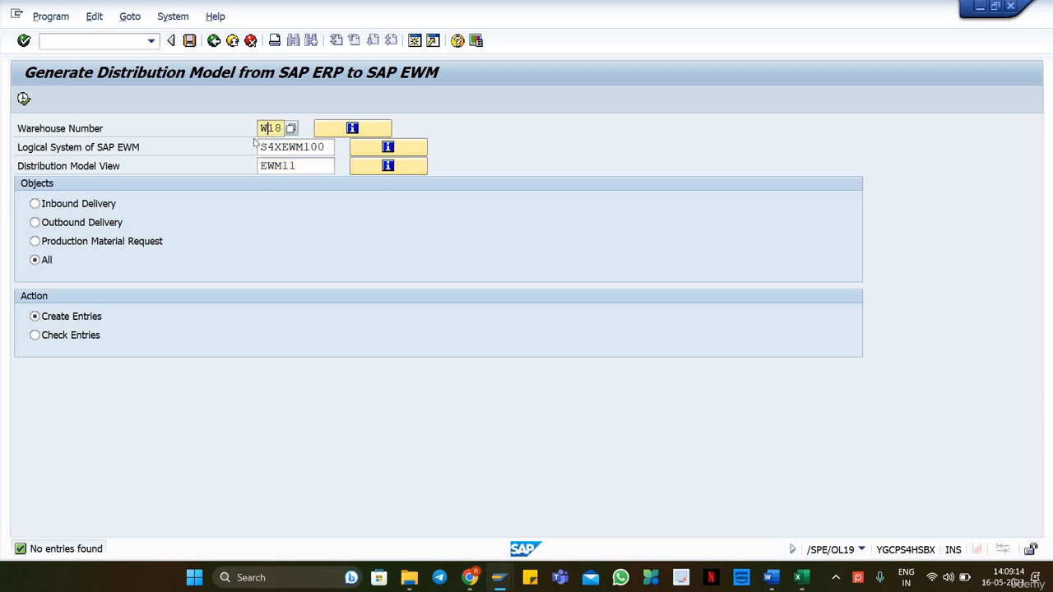
pyautogui.click(298, 148)
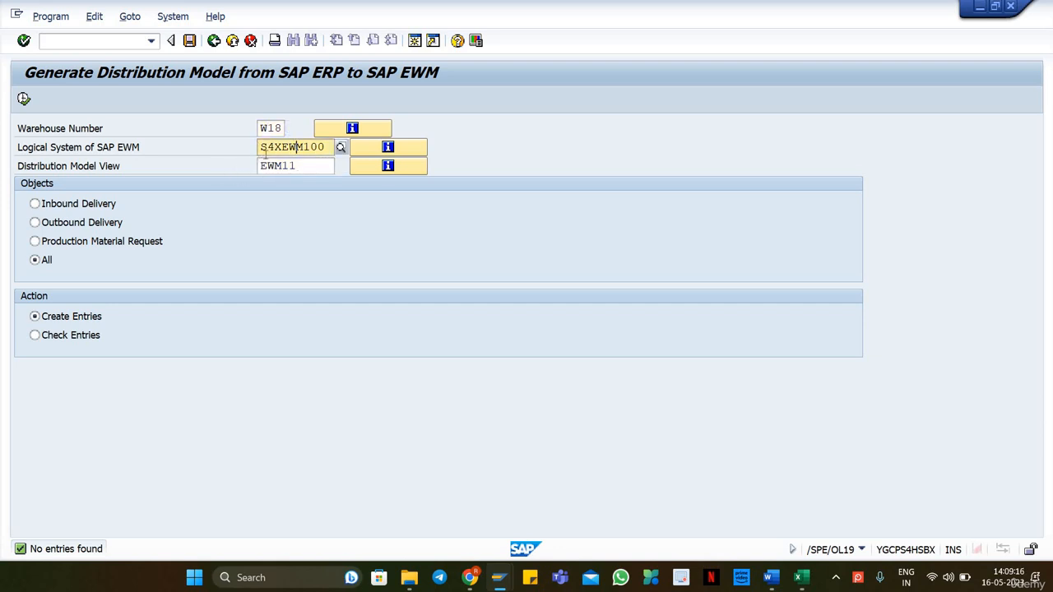
pyautogui.click(302, 165)
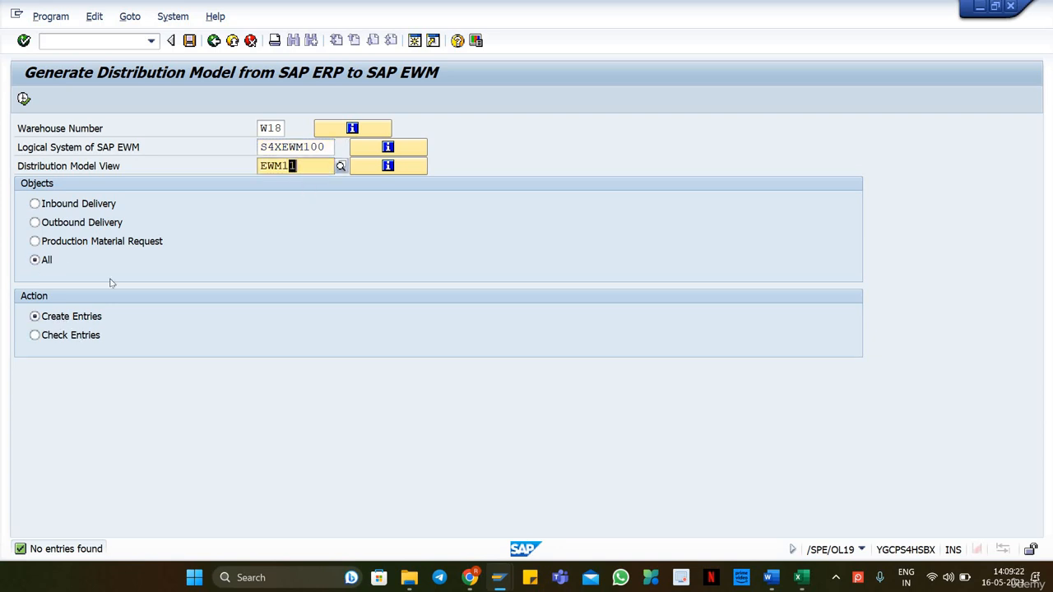
pyautogui.click(24, 99)
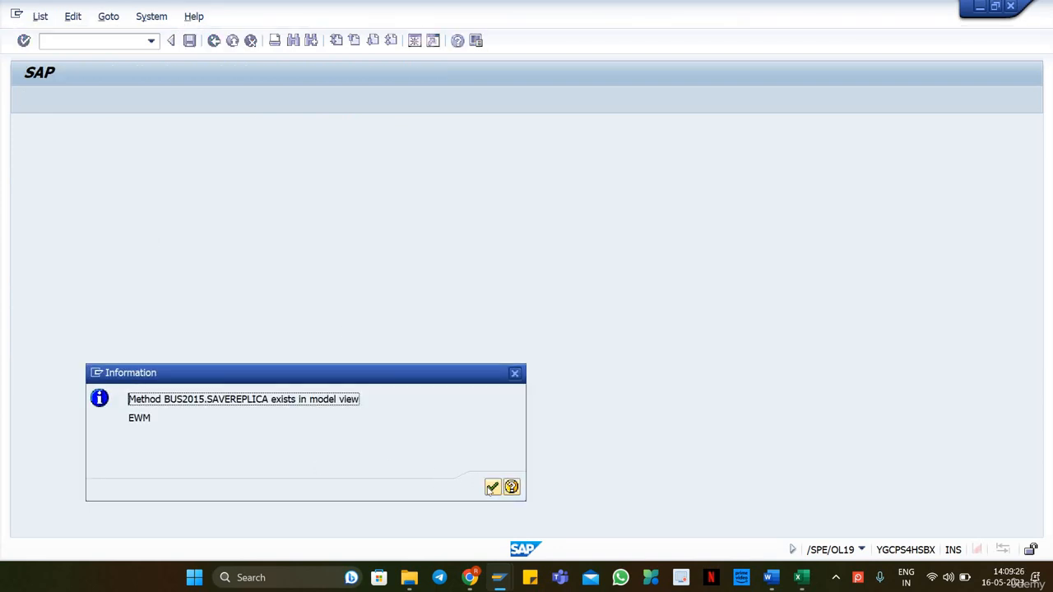
pyautogui.click(491, 487)
# Set the distribution model view to EWM, create the distribution entries for all objects, and close the session.
pyautogui.click(310, 165)
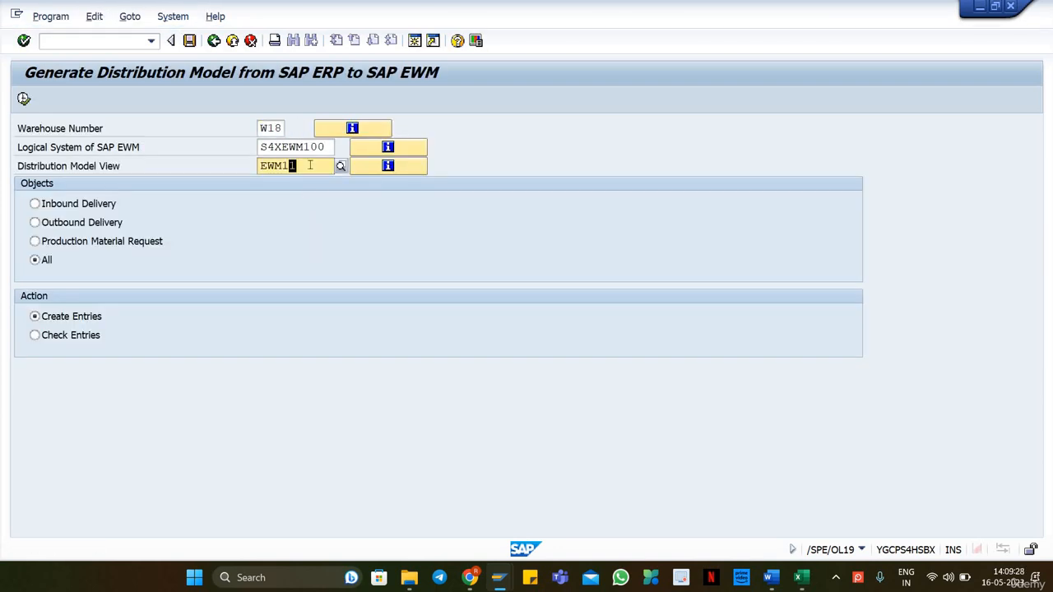
pyautogui.press('BackSpace')
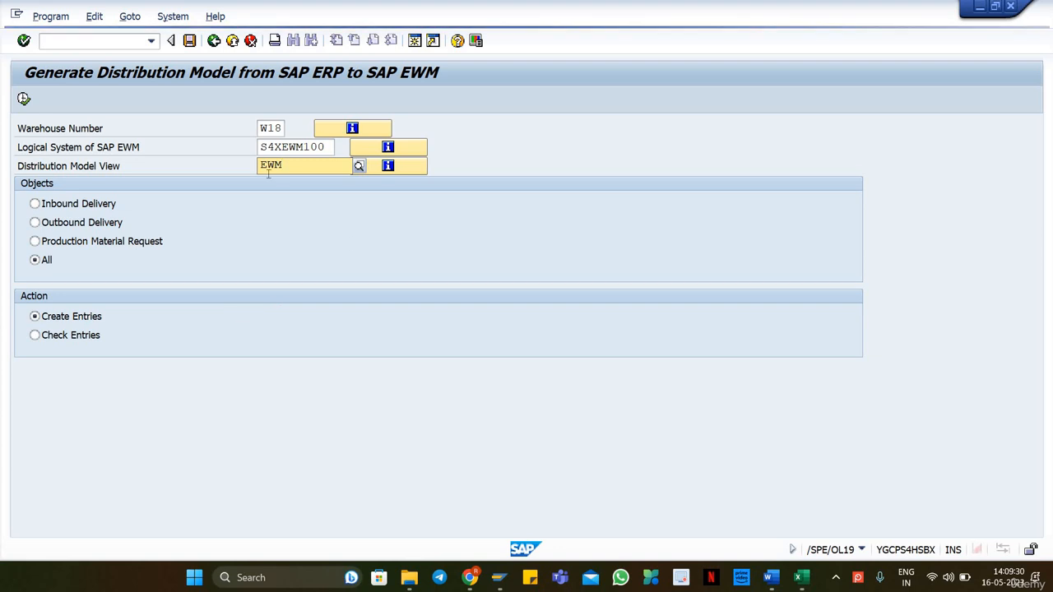
pyautogui.press('F4')
pyautogui.click(289, 199)
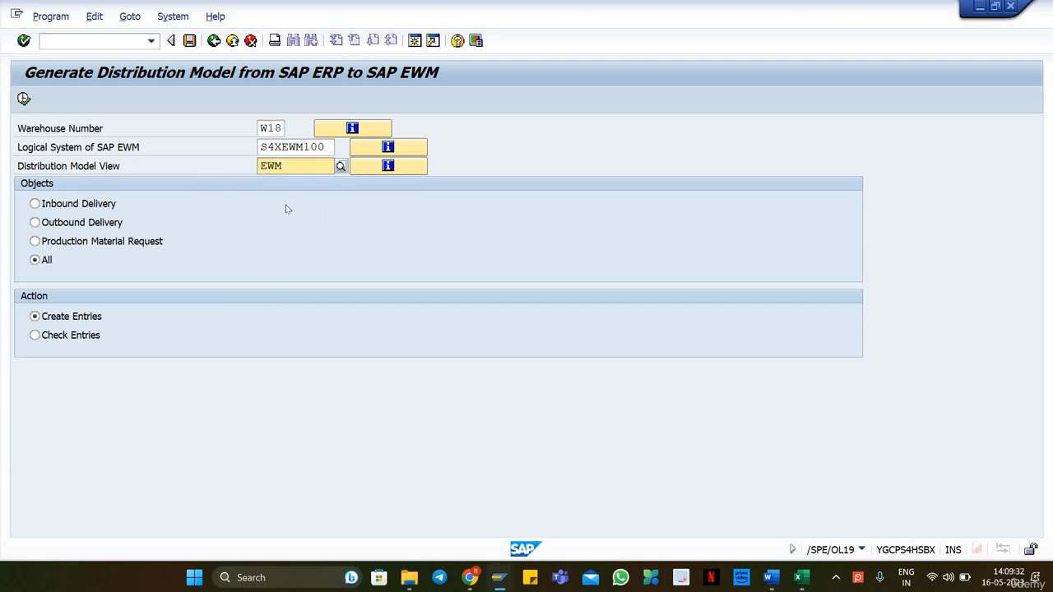
pyautogui.click(25, 98)
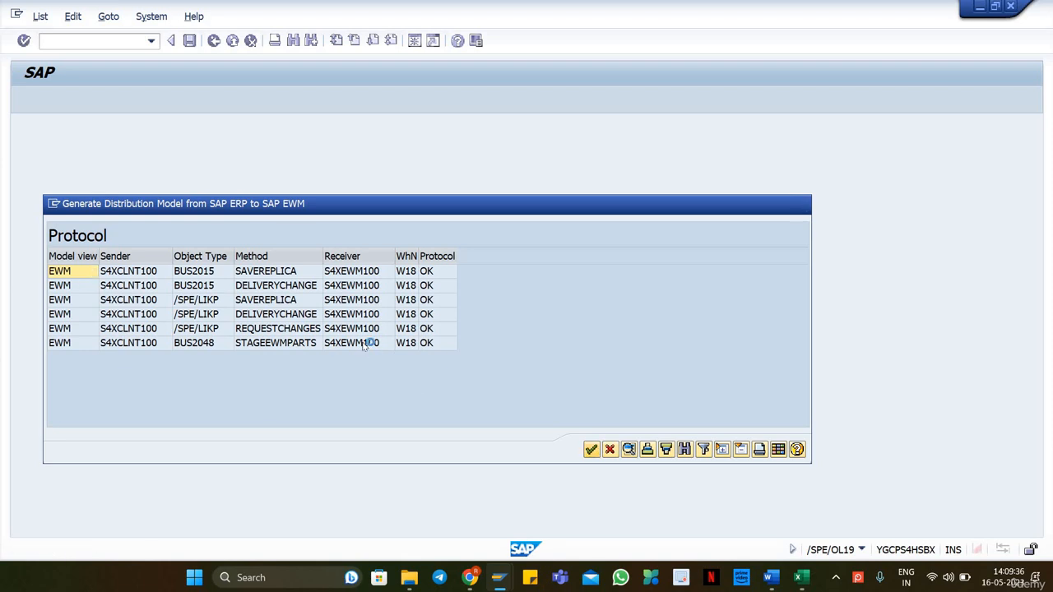
pyautogui.press('Return')
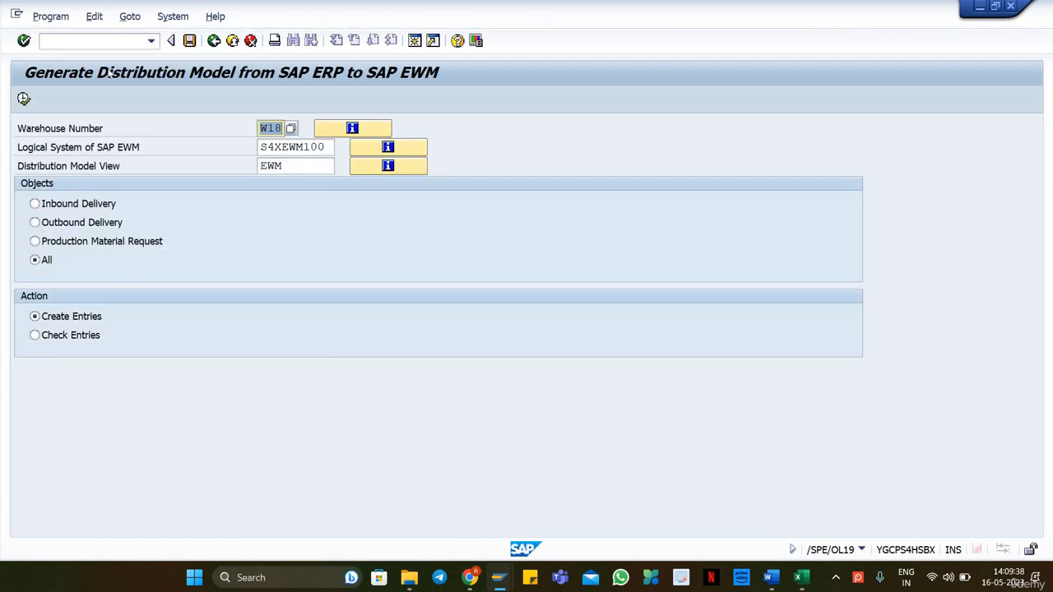
pyautogui.click(1012, 7)
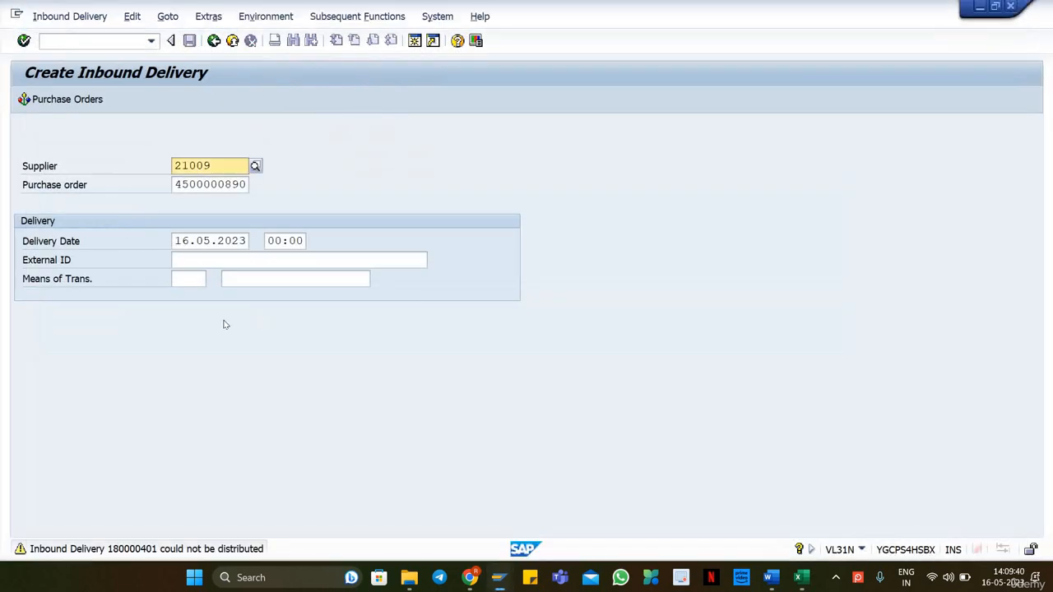
# Open the saved inbound delivery in change mode and save it again to distribute it to the warehouse system.
pyautogui.click(63, 16)
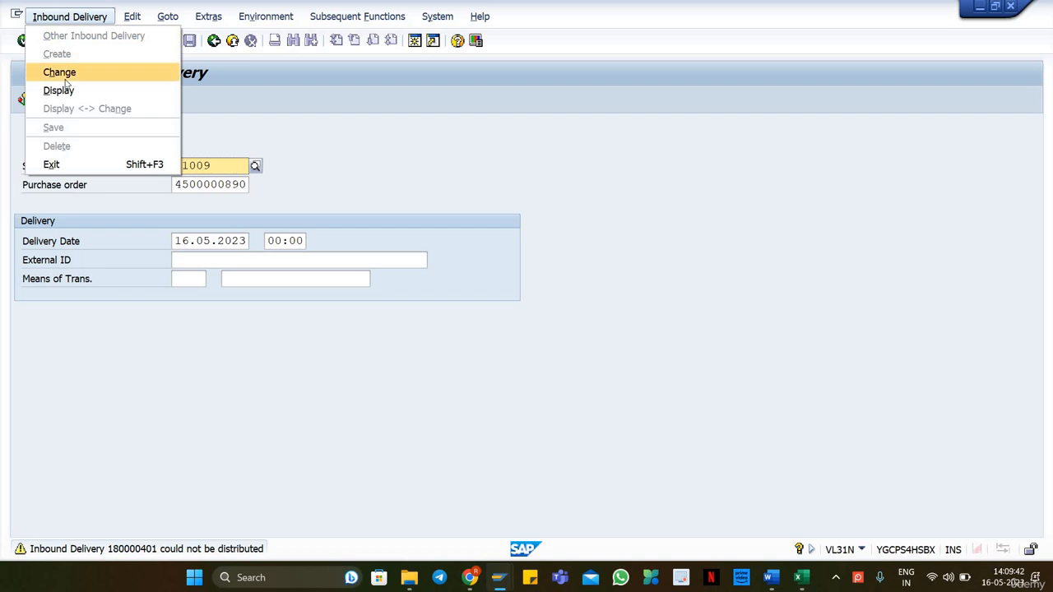
pyautogui.click(65, 79)
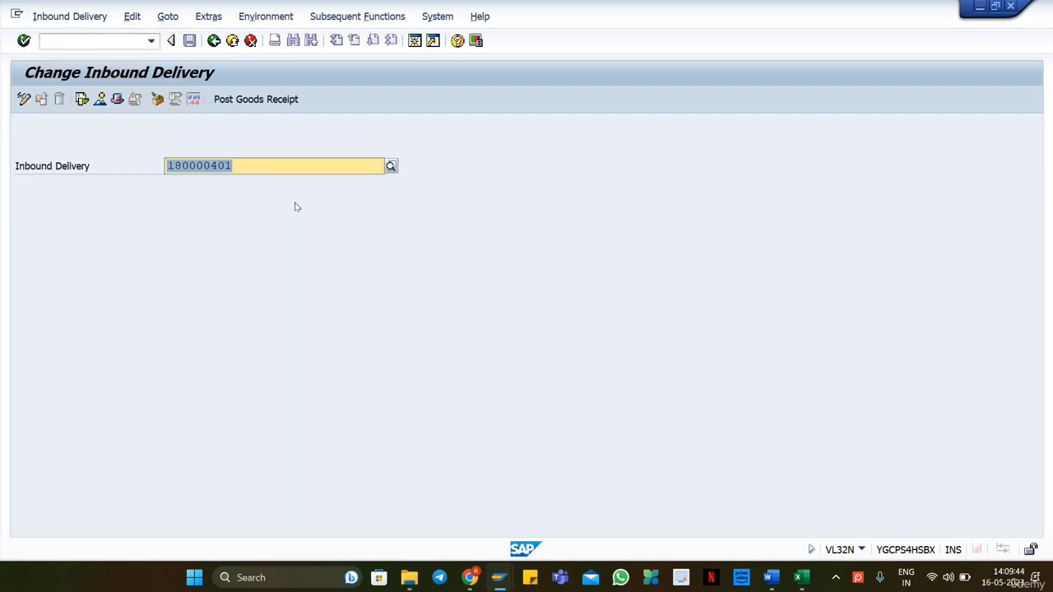
pyautogui.press('Return')
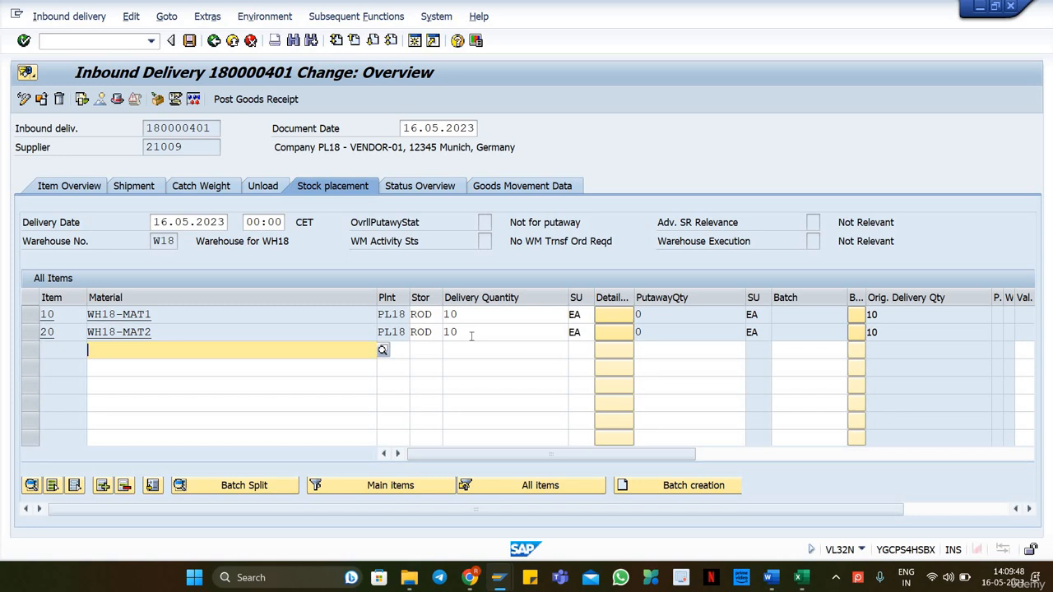
pyautogui.click(472, 332)
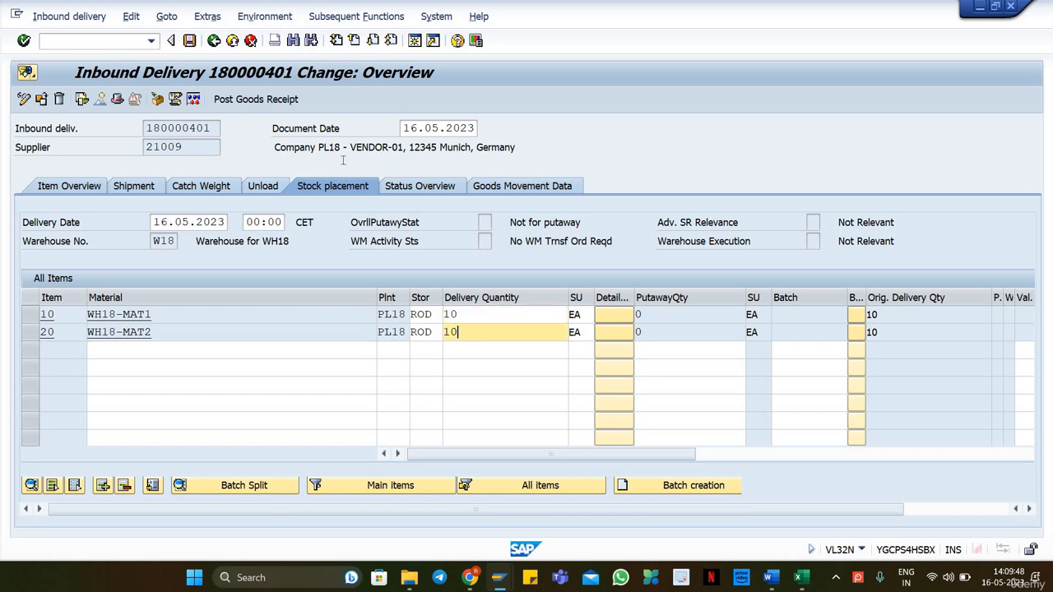
pyautogui.click(189, 41)
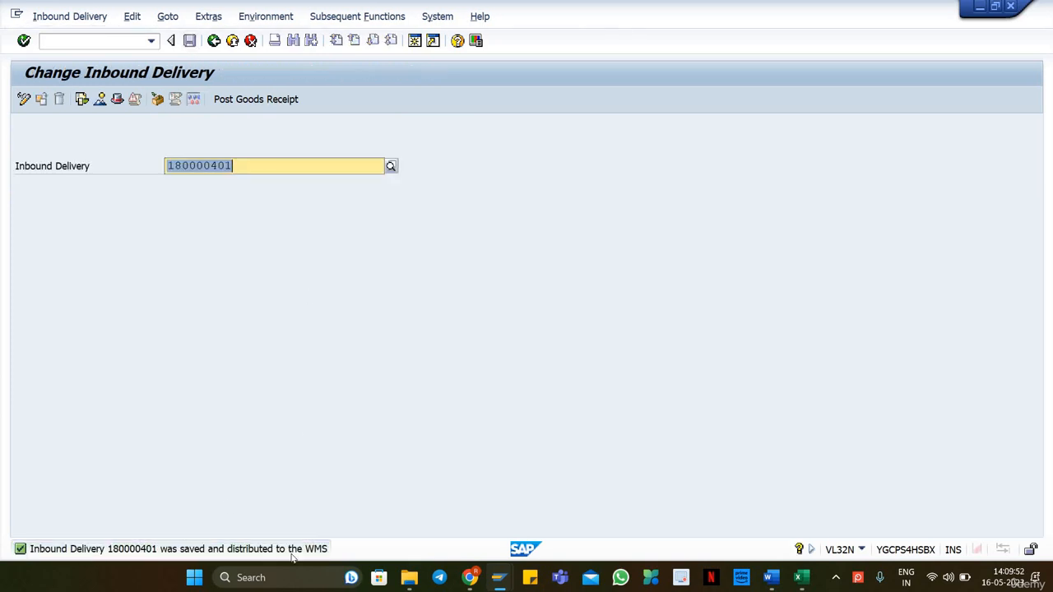
# Open the details of the save message, copy the inbound delivery number from it, and close the details.
pyautogui.press('Return')
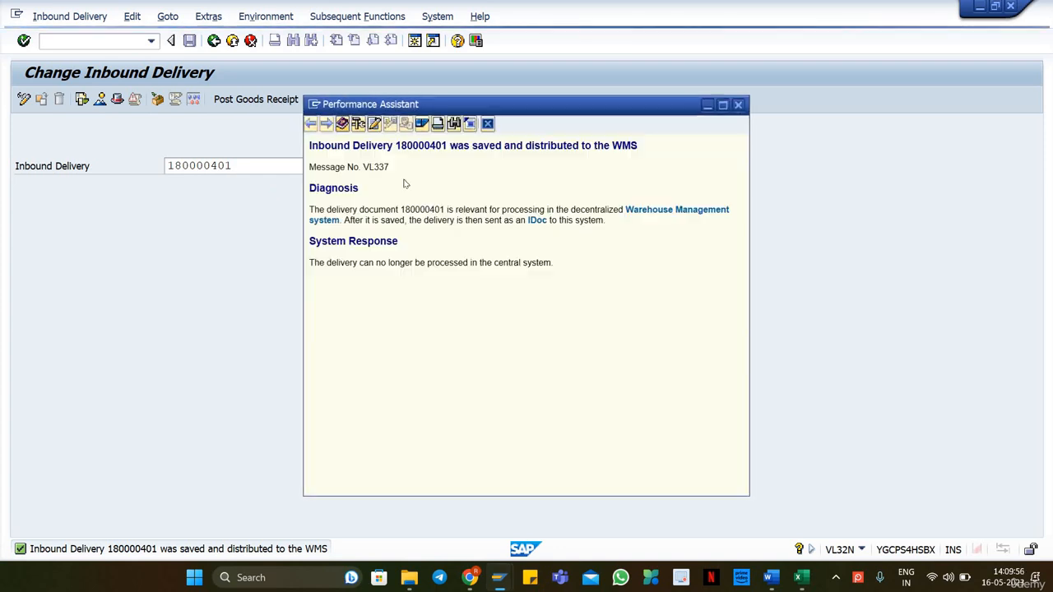
pyautogui.doubleClick(435, 145)
pyautogui.hotkey('ctrl', 'c')
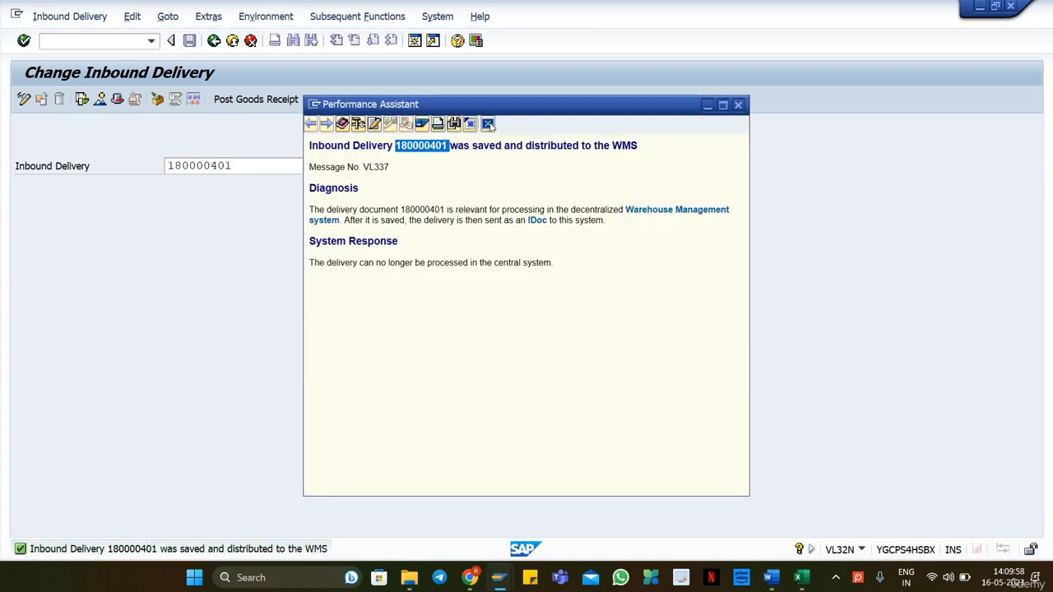
pyautogui.click(488, 124)
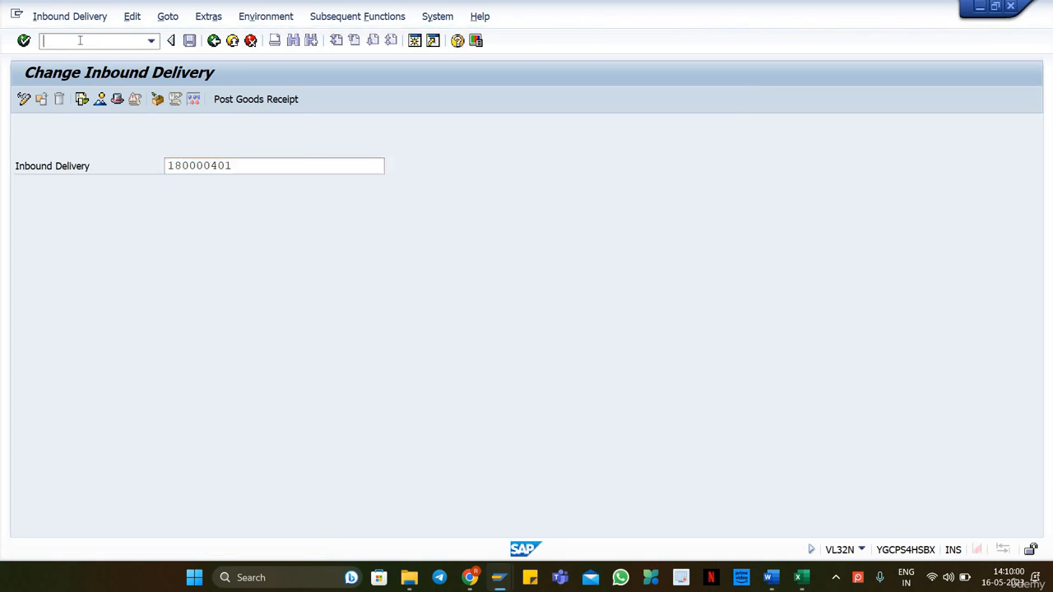
# Open transaction /SCWM/PRDI and search for the copied delivery number by Logistics Execution Delivery (REFDOCNO_ERP_I).
pyautogui.write('/N/SCWM/PRDI')
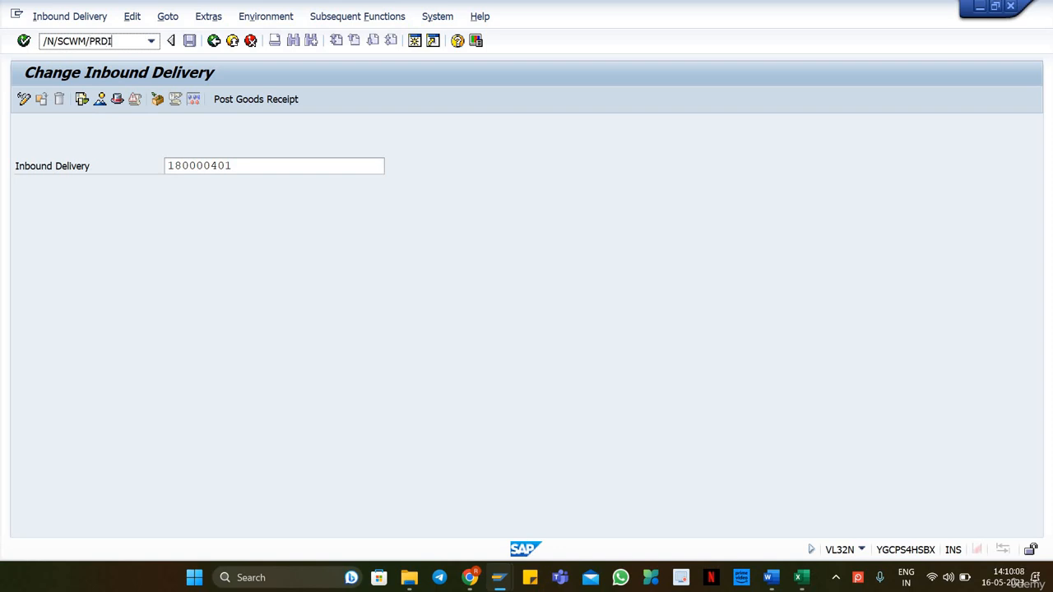
pyautogui.press('Return')
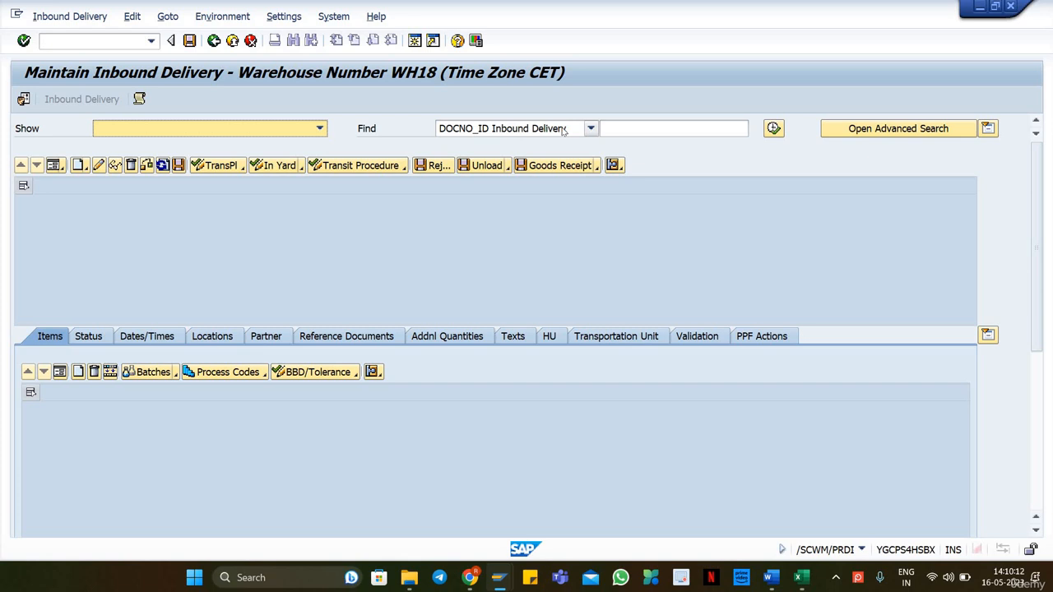
pyautogui.click(591, 128)
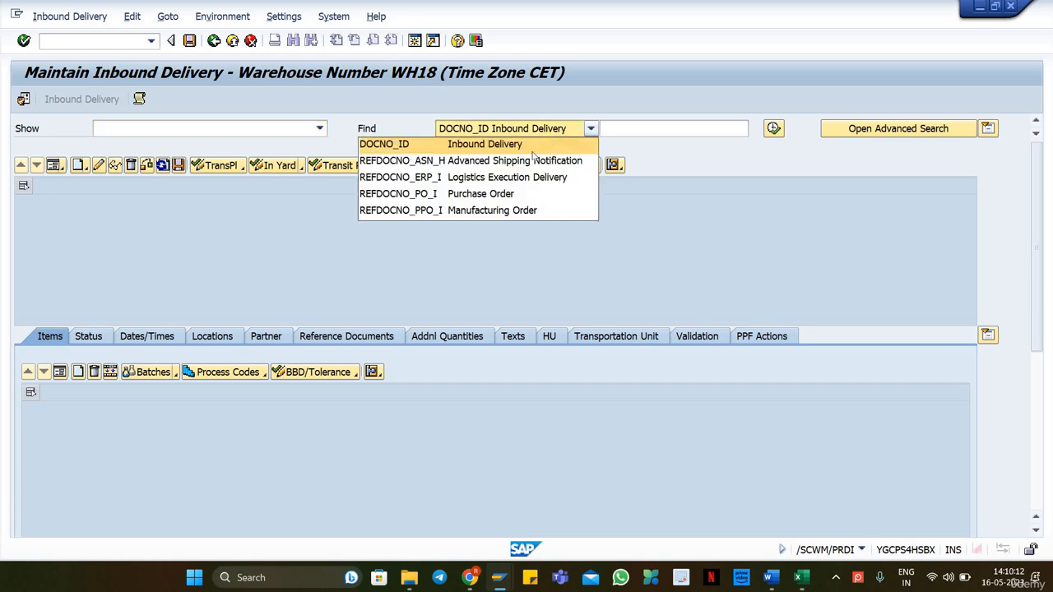
pyautogui.click(487, 179)
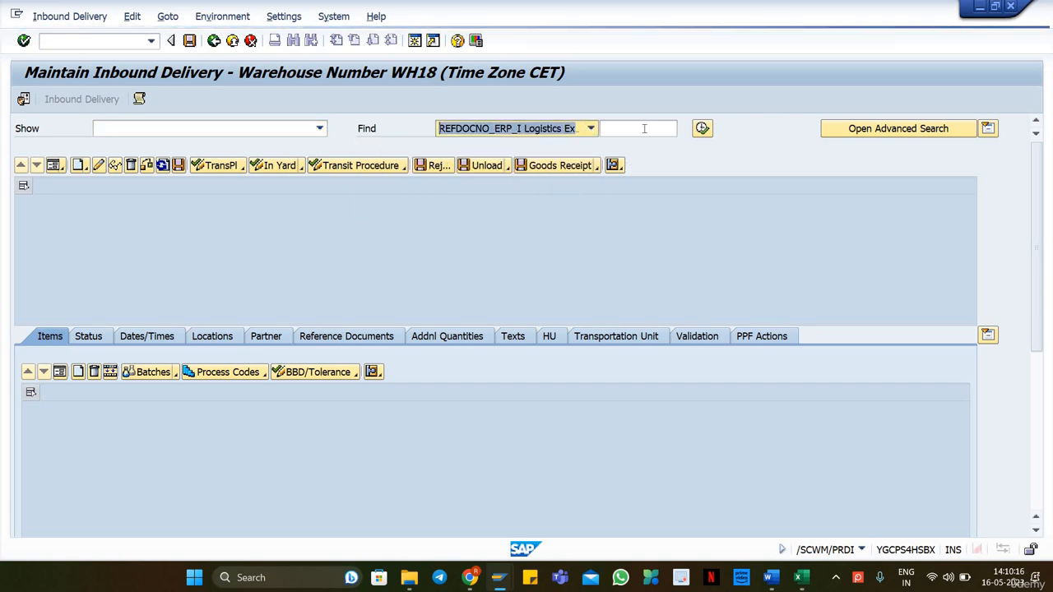
pyautogui.click(644, 129)
pyautogui.hotkey('ctrl', 'v')
pyautogui.click(702, 128)
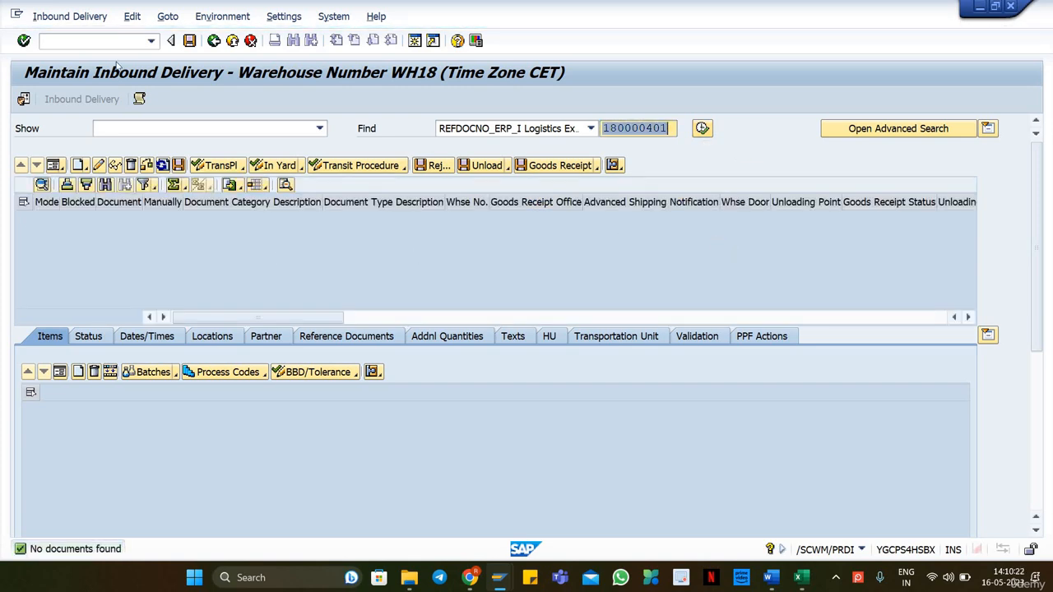
# Open transaction SMQ2 in a new maximized session and list all inbound queues for client 100.
pyautogui.click(74, 42)
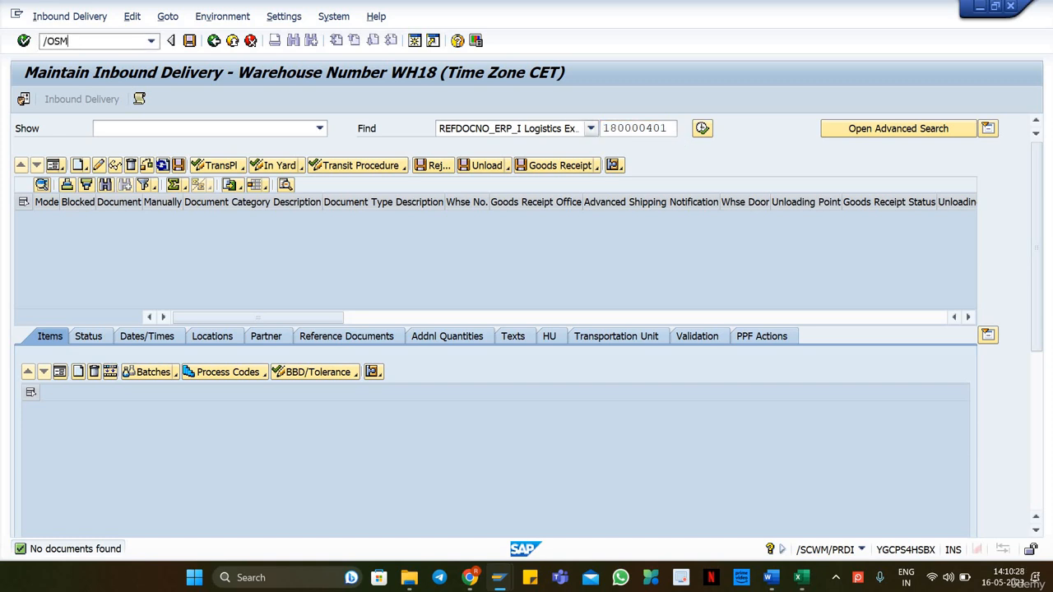
pyautogui.press('Return')
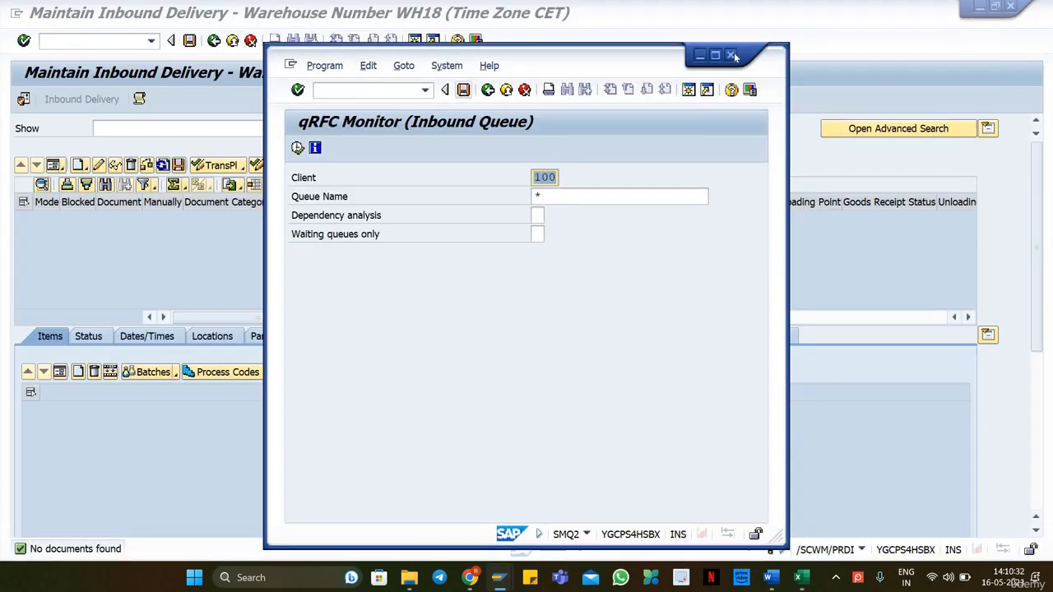
pyautogui.click(716, 55)
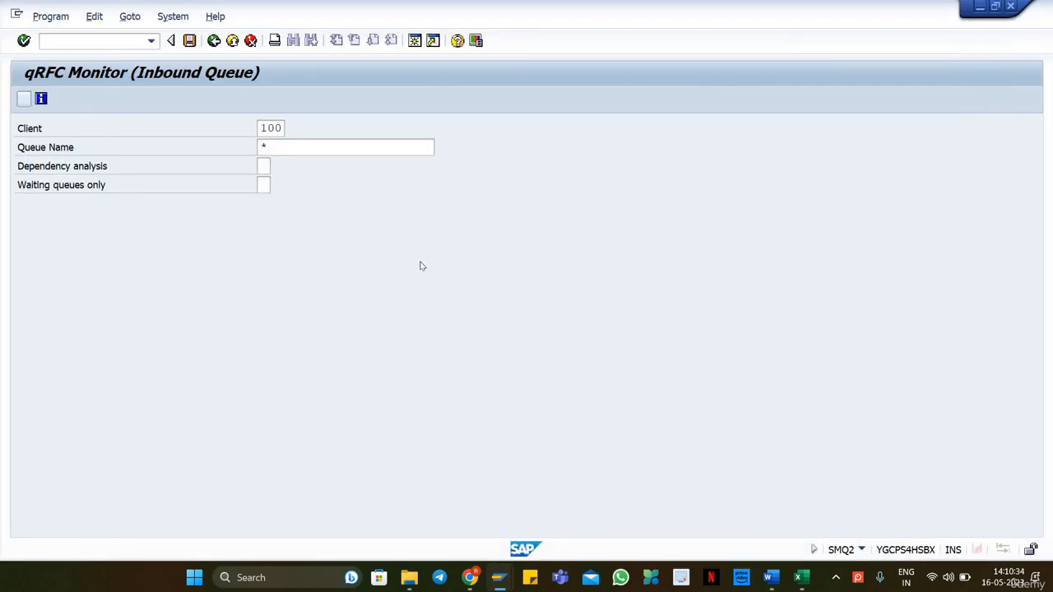
pyautogui.press('F8')
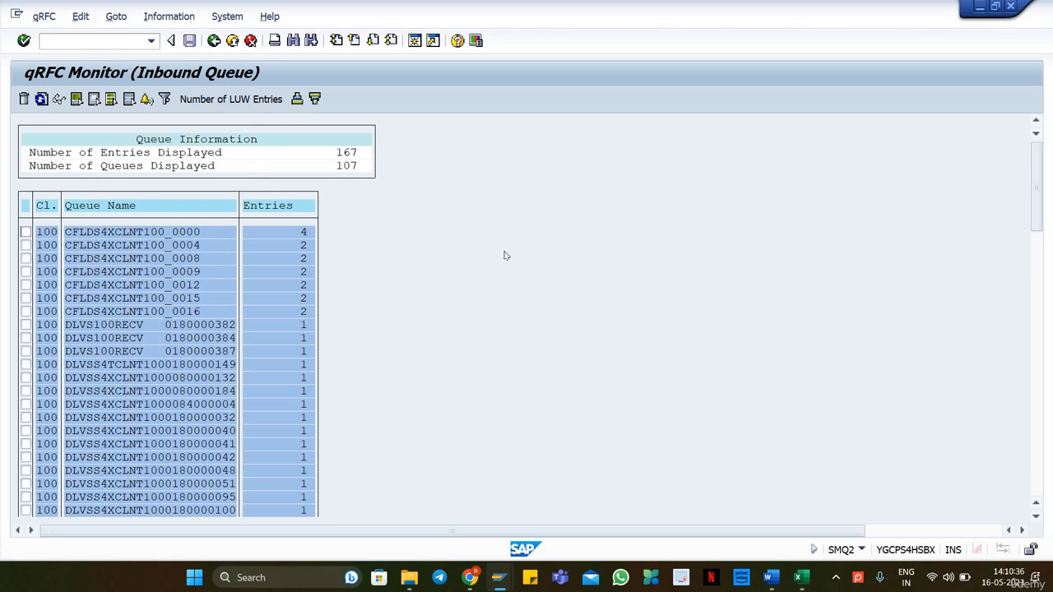
# Search the inbound queue list for the copied delivery number and open the matching queue.
pyautogui.hotkey('ctrl', 'f')
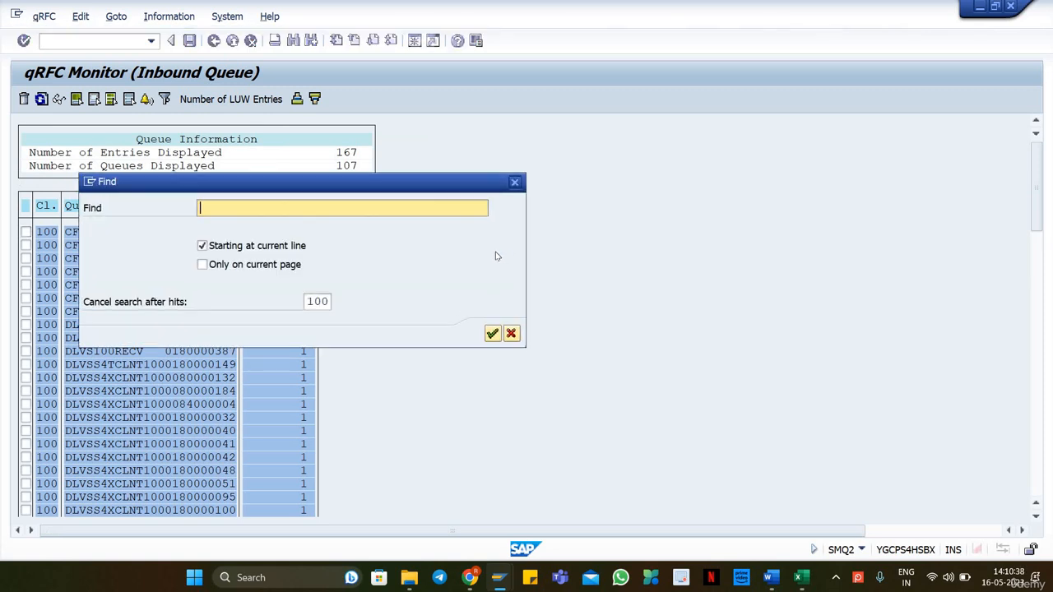
pyautogui.hotkey('ctrl', 'v')
pyautogui.click(492, 334)
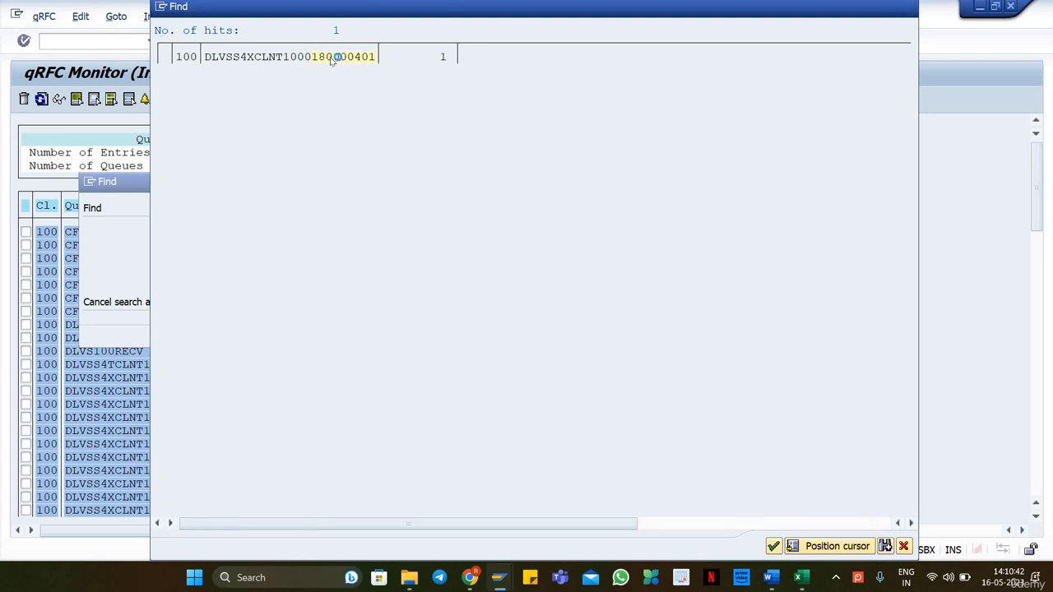
pyautogui.click(333, 57)
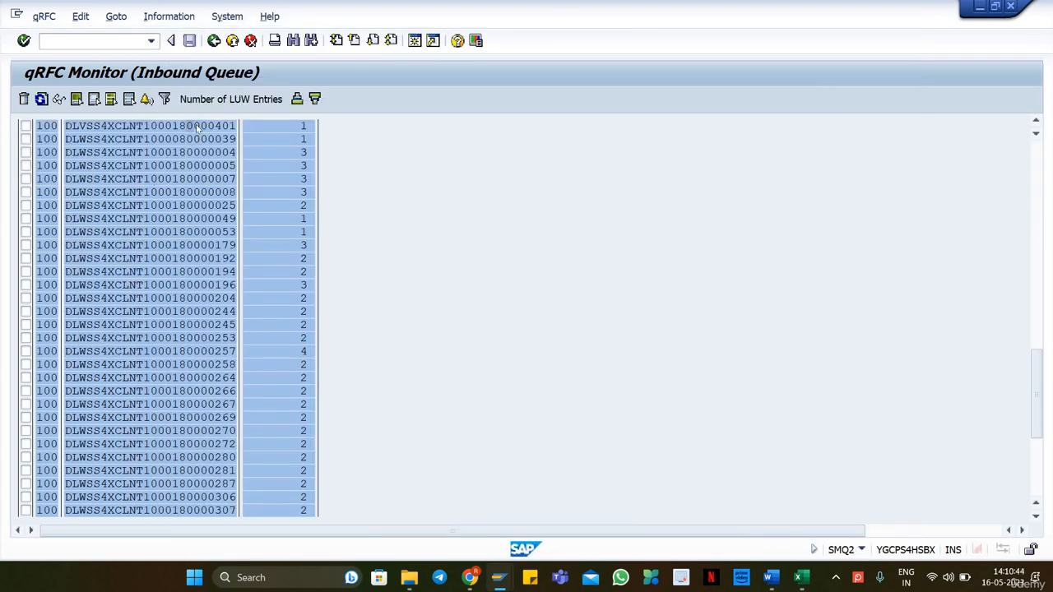
pyautogui.doubleClick(197, 128)
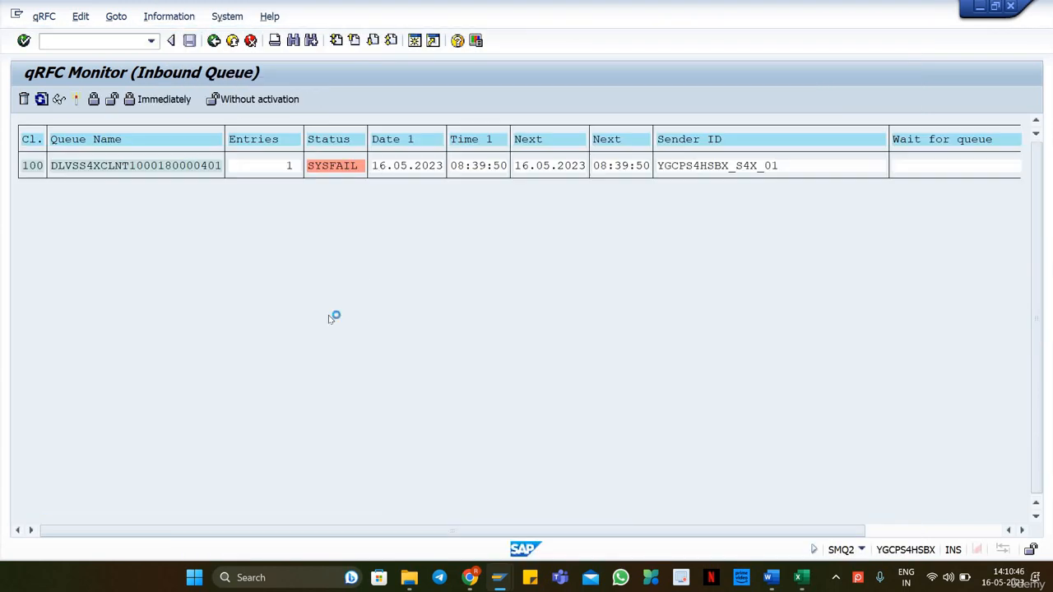
# Read the error message behind the delivery queue's SYSFAIL status and close it.
pyautogui.moveTo(393, 336); pyautogui.dragTo(395, 375)
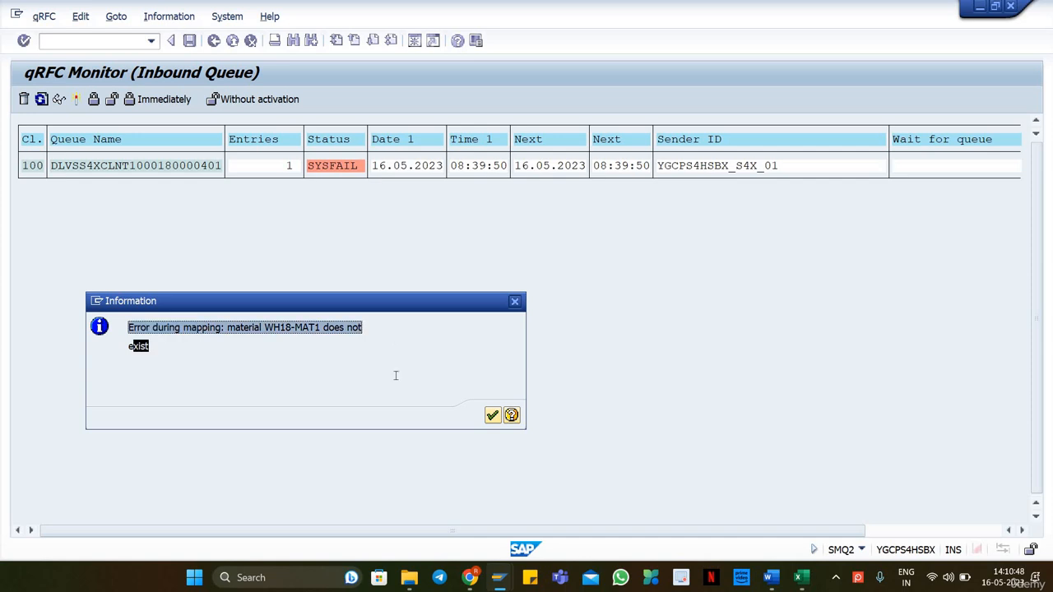
pyautogui.click(149, 339)
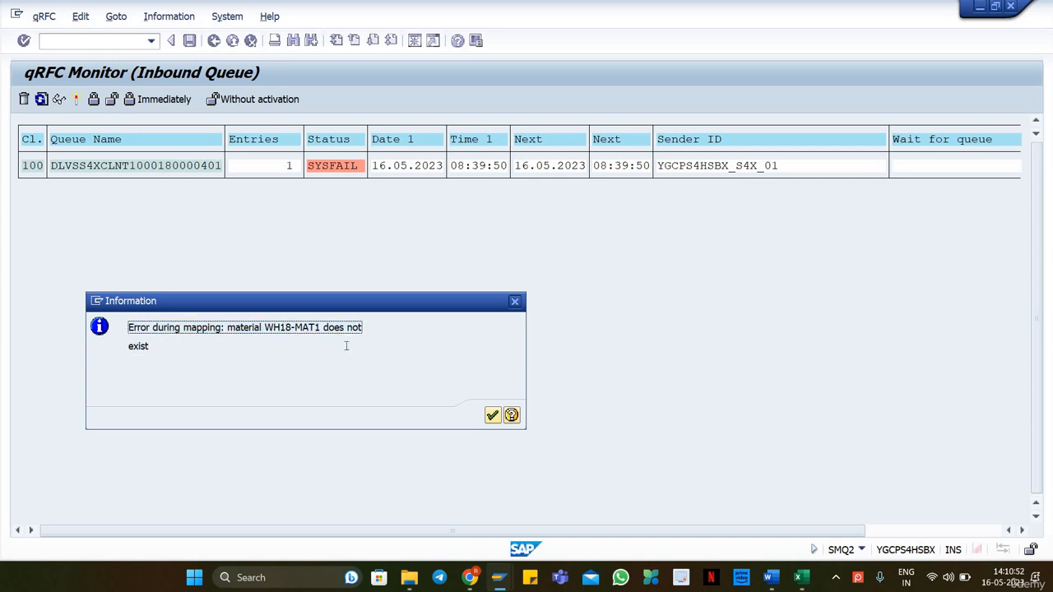
pyautogui.click(515, 302)
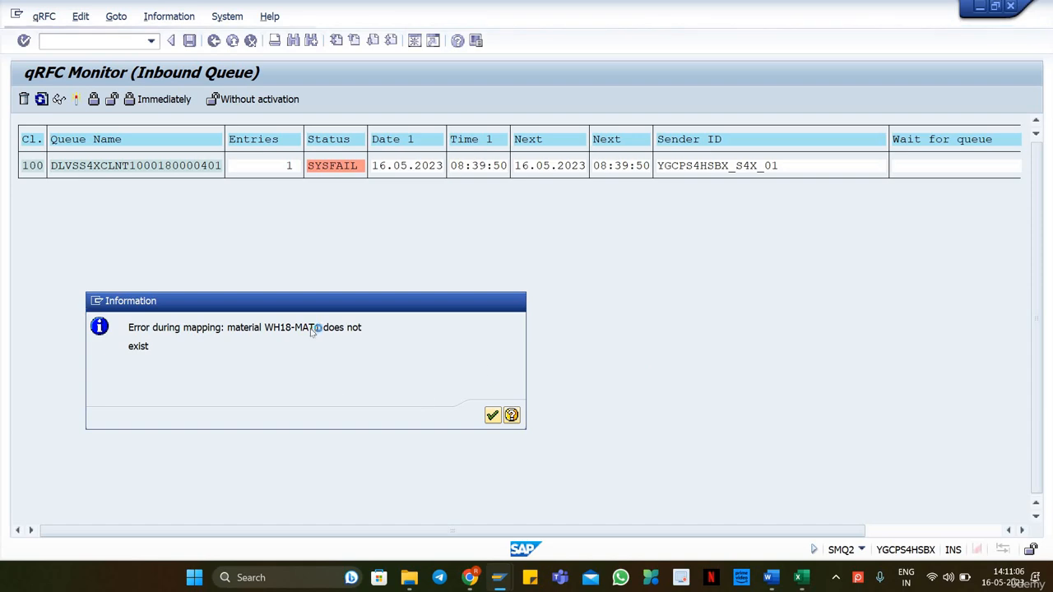
# Return to the Maintain Inbound Delivery session, create a new maximized session from it, and open SIMG - Implementation Activities.
pyautogui.moveTo(499, 578)
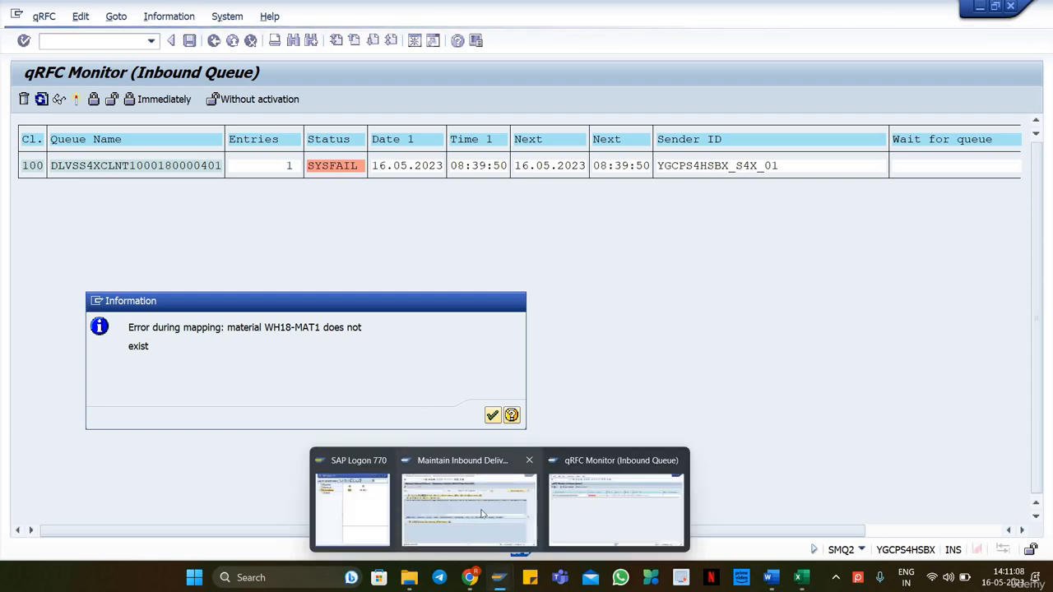
pyautogui.click(482, 514)
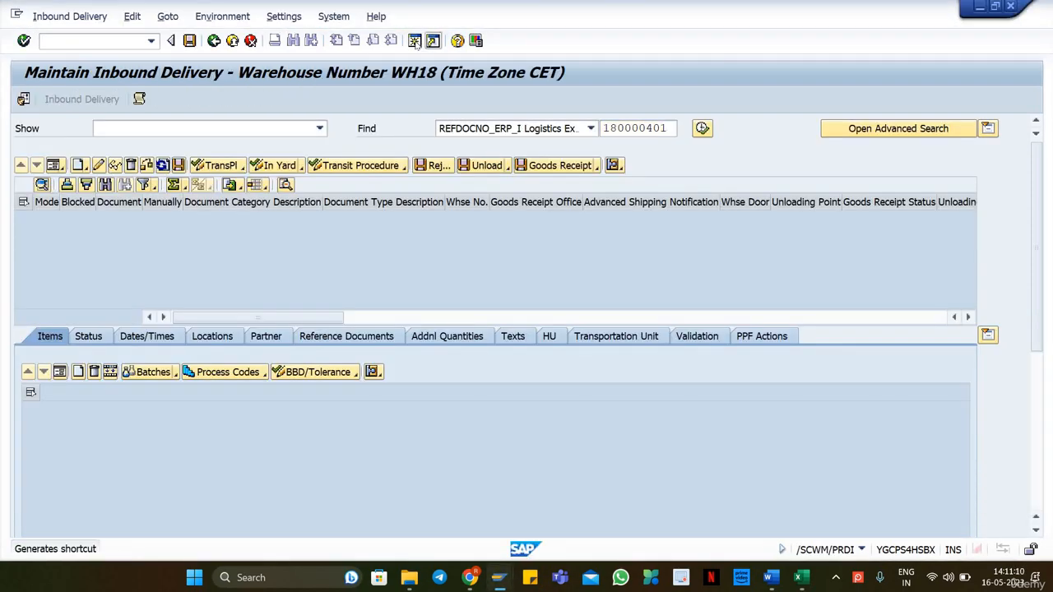
pyautogui.click(433, 40)
pyautogui.click(830, 46)
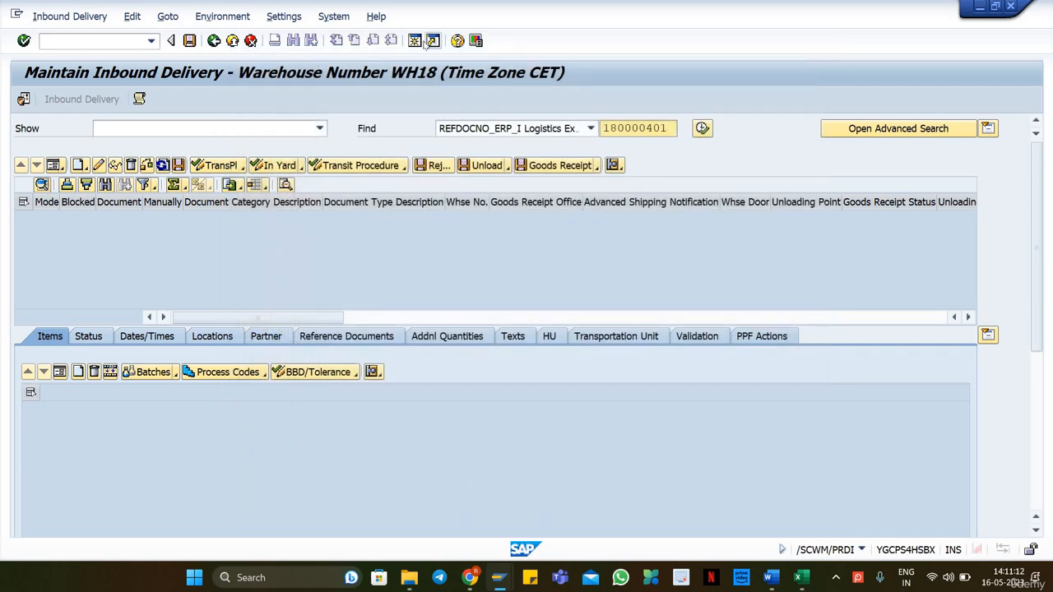
pyautogui.click(415, 43)
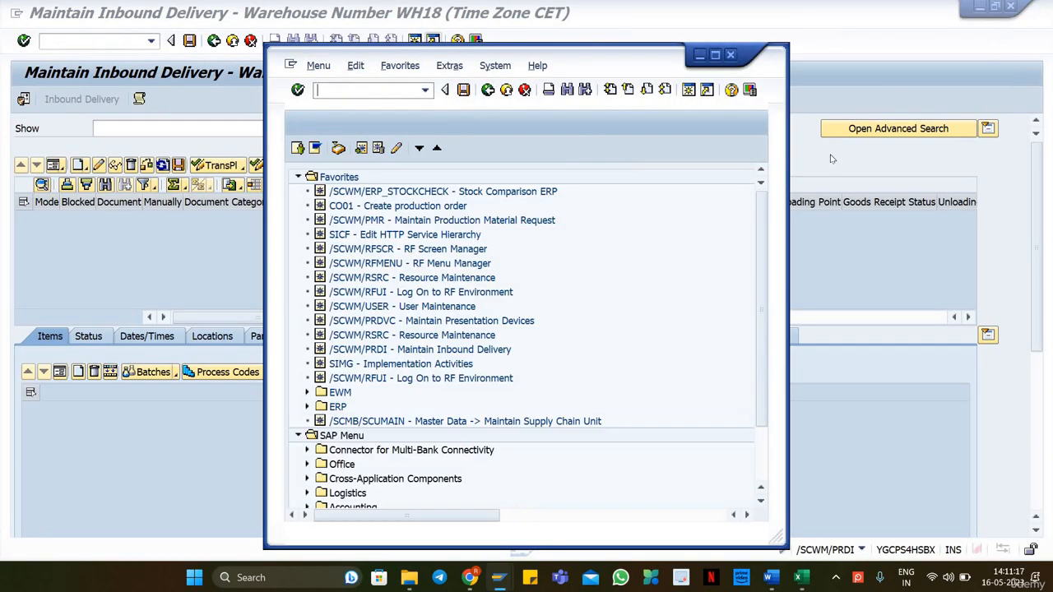
pyautogui.click(715, 54)
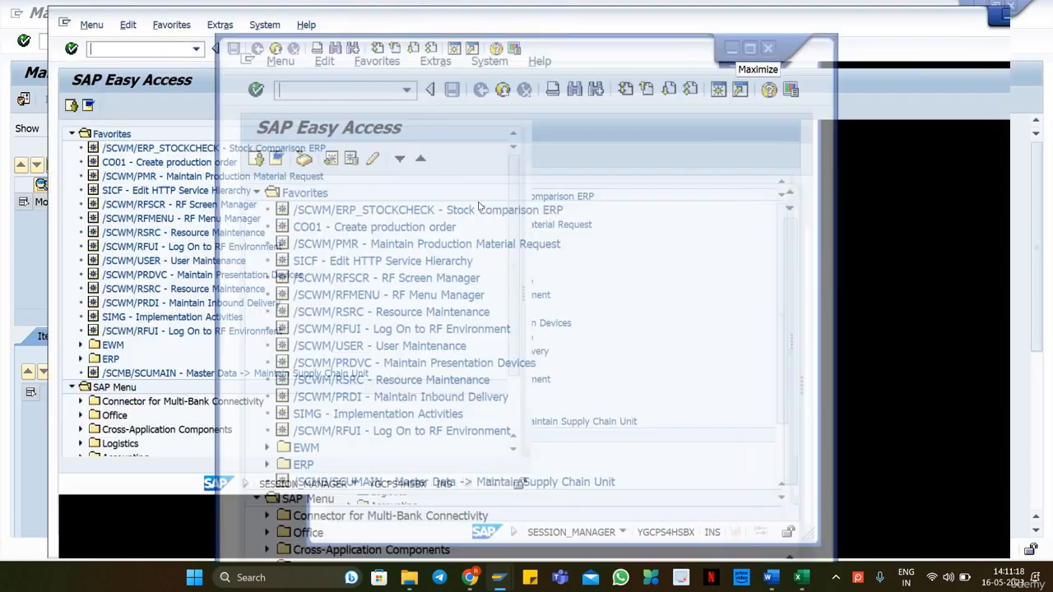
pyautogui.click(138, 213)
pyautogui.click(112, 329)
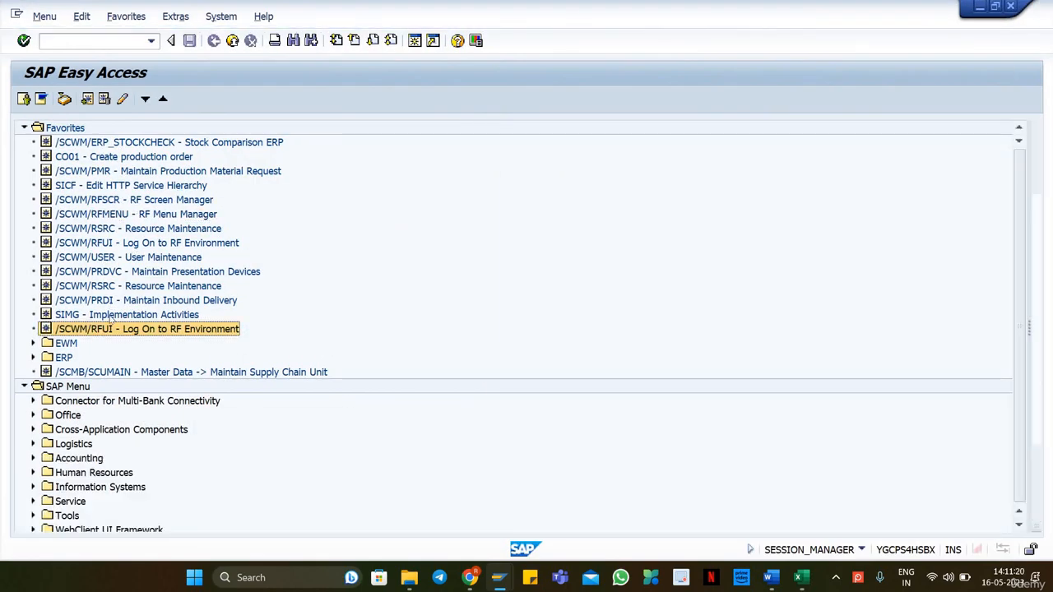
pyautogui.doubleClick(125, 316)
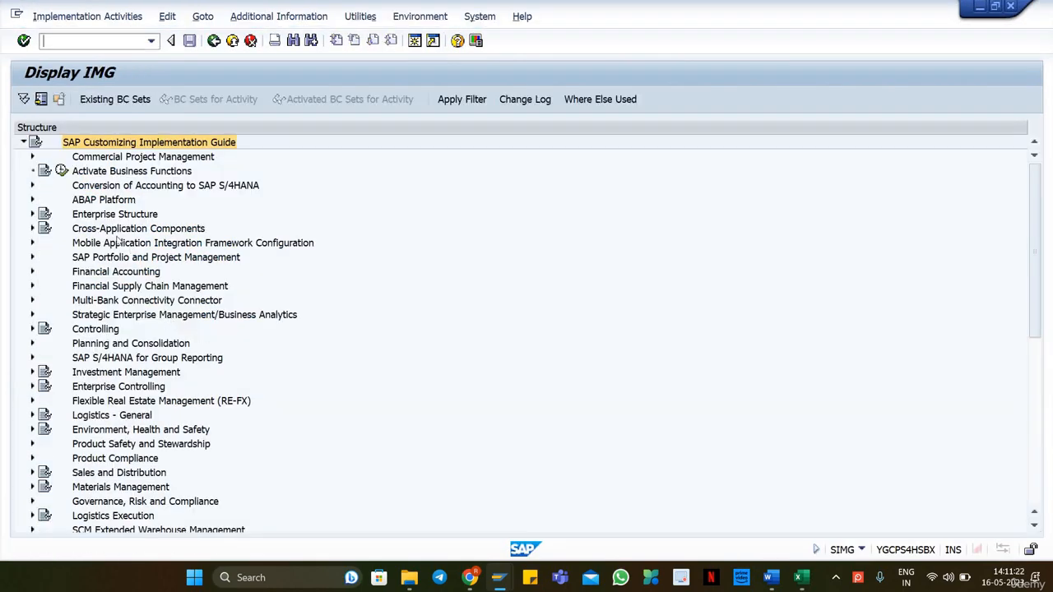
# In the Extended Warehouse Management interfaces, open Map Storage Locations from ERP System to EWM under ERP Integration, Goods Movements.
pyautogui.scroll(-4, 169, 395)
pyautogui.click(165, 387)
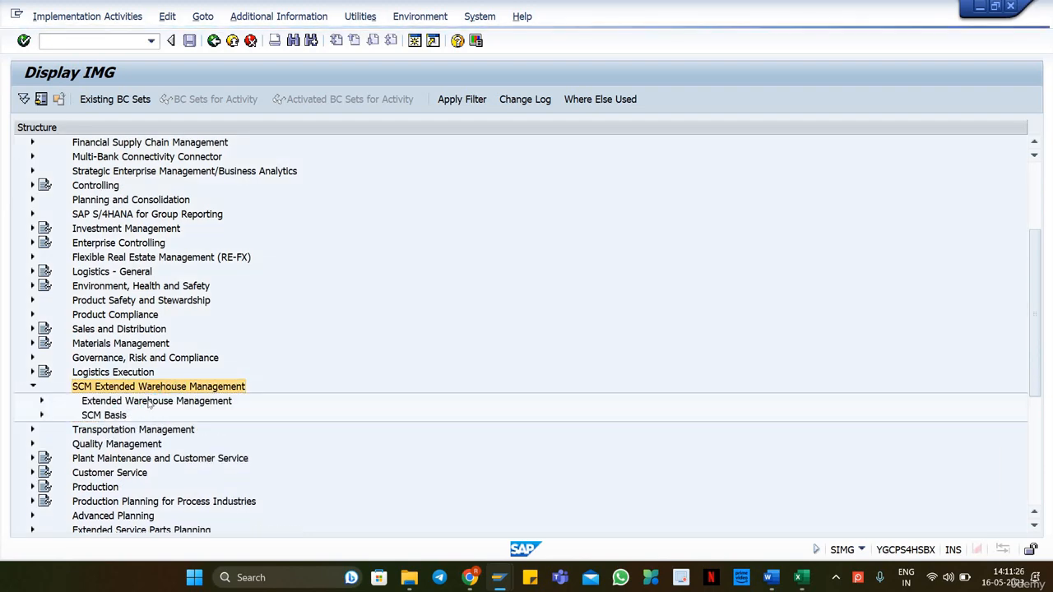
pyautogui.doubleClick(150, 402)
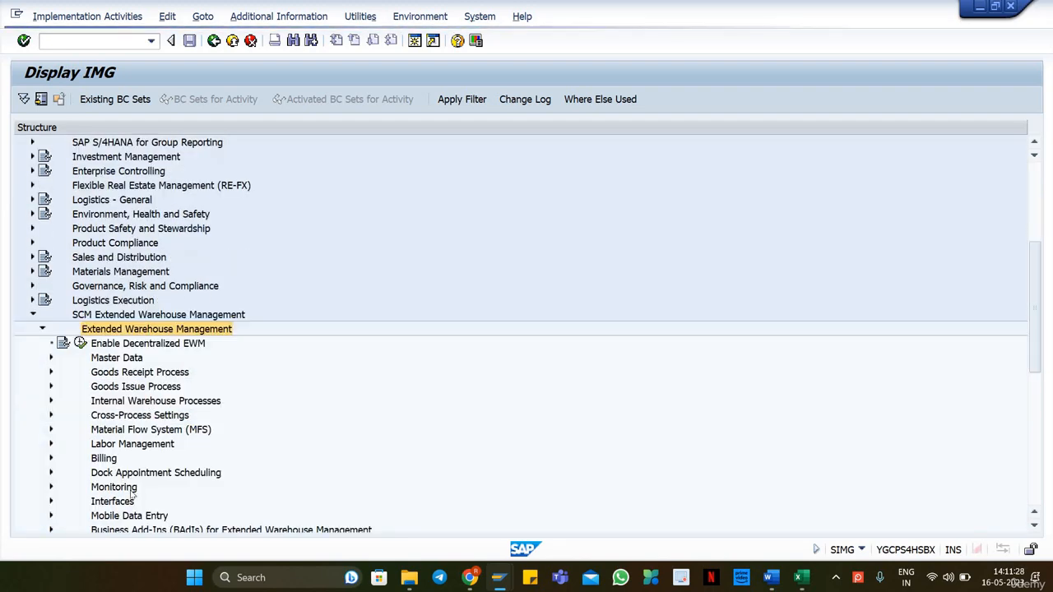
pyautogui.scroll(-4, 133, 493)
pyautogui.doubleClick(121, 417)
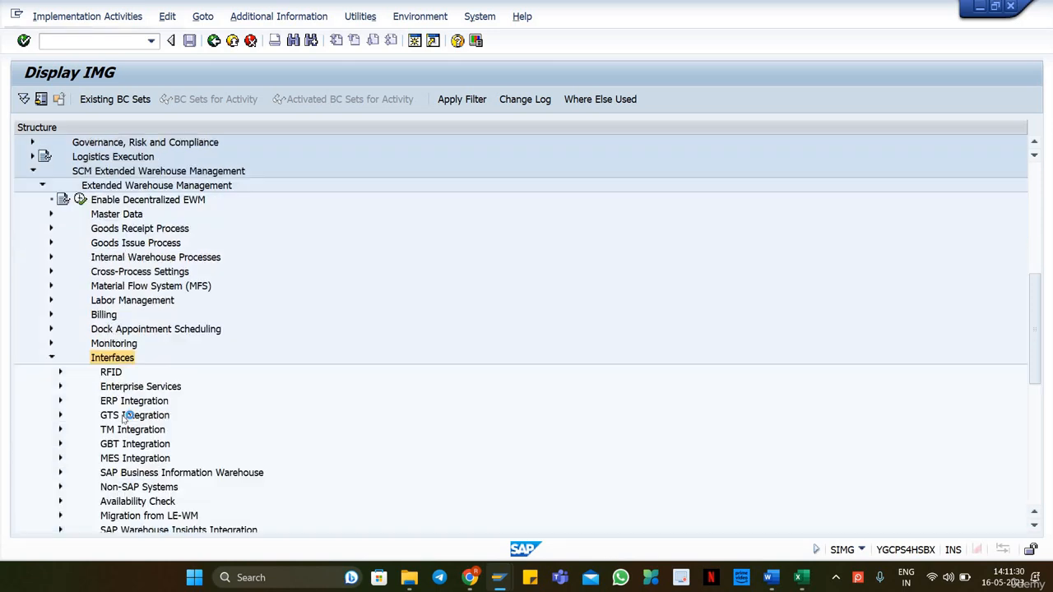
pyautogui.doubleClick(115, 403)
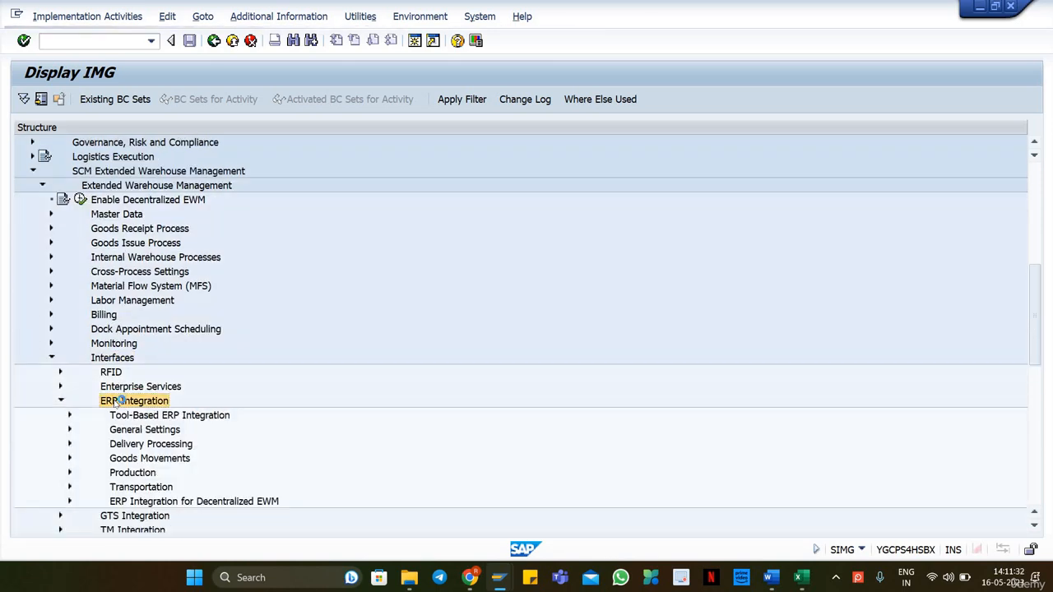
pyautogui.doubleClick(141, 459)
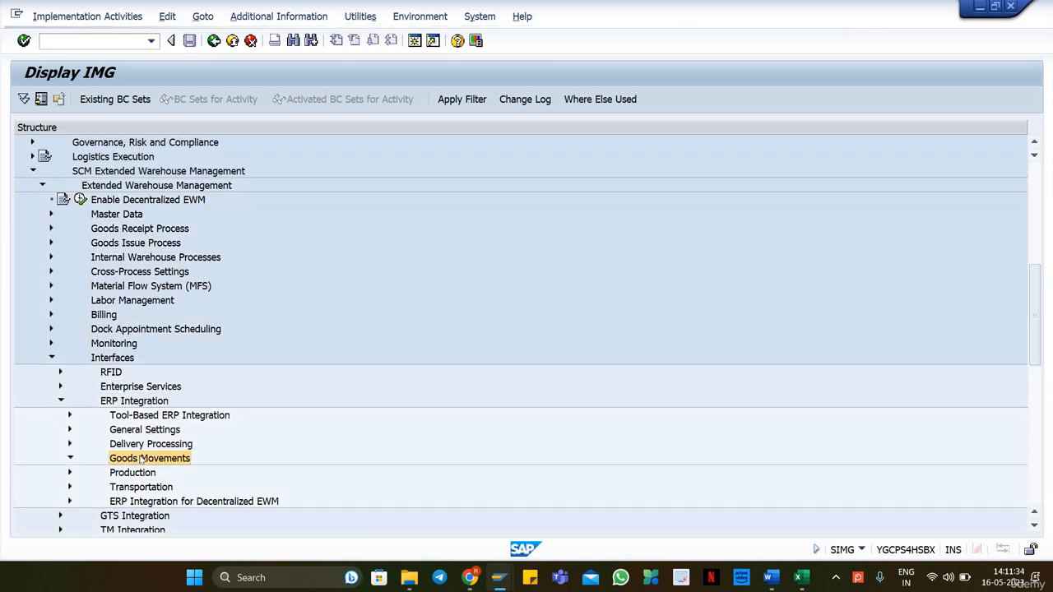
pyautogui.click(109, 431)
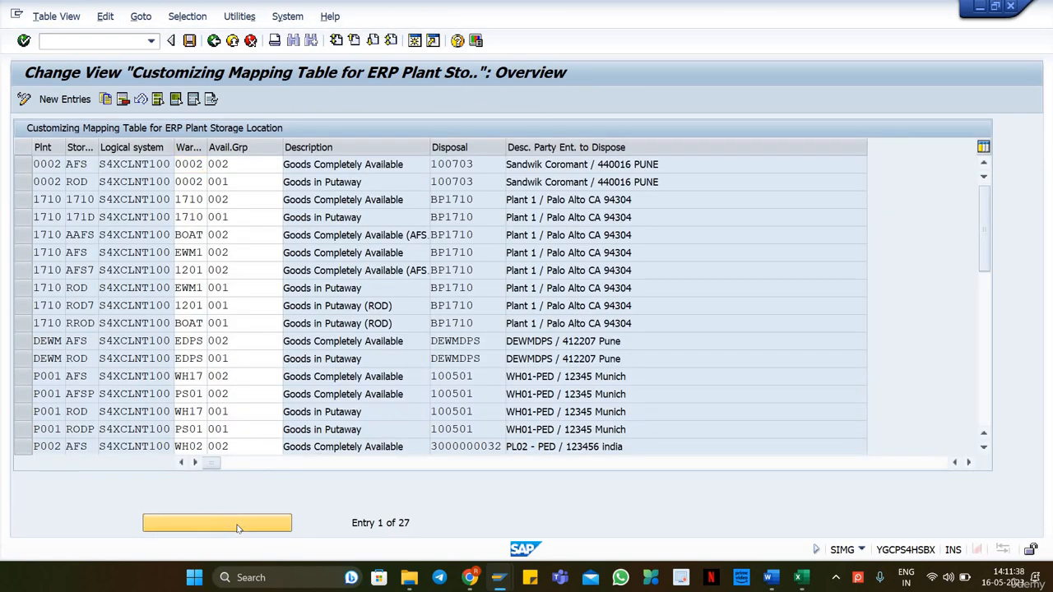
# Position the ERP plant storage location mapping table at plant PL18.
pyautogui.click(236, 526)
pyautogui.write('PL18')
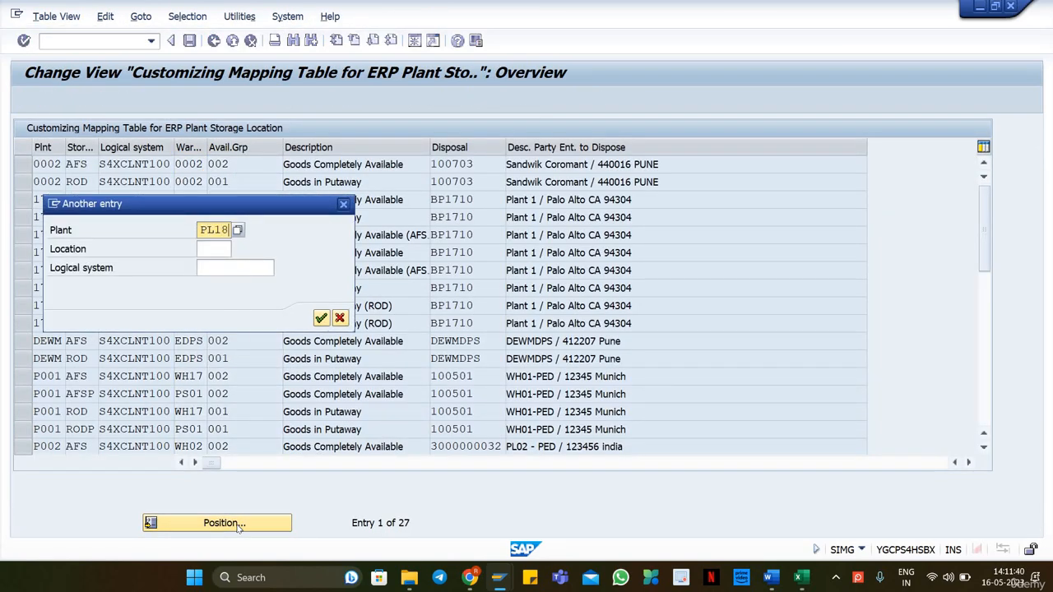
pyautogui.press('Tab')
pyautogui.press('Tab')
pyautogui.press('Tab')
pyautogui.press('Return')
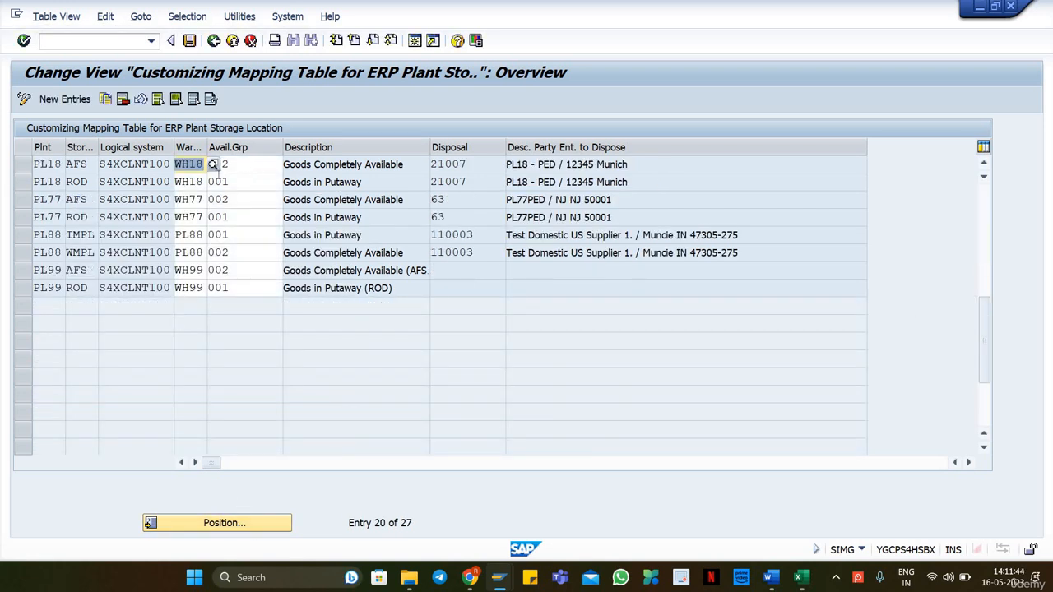
# Check the logical system, warehouse, availability group and party entitled to dispose for storage locations AFS and ROD of plant PL18.
pyautogui.click(41, 165)
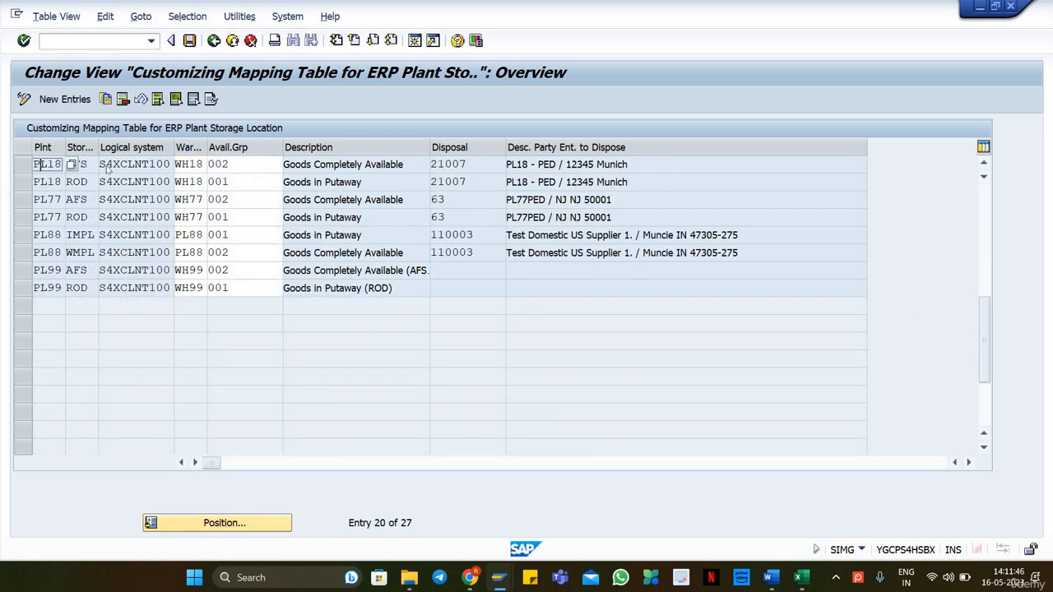
pyautogui.press('Tab')
pyautogui.press('Tab')
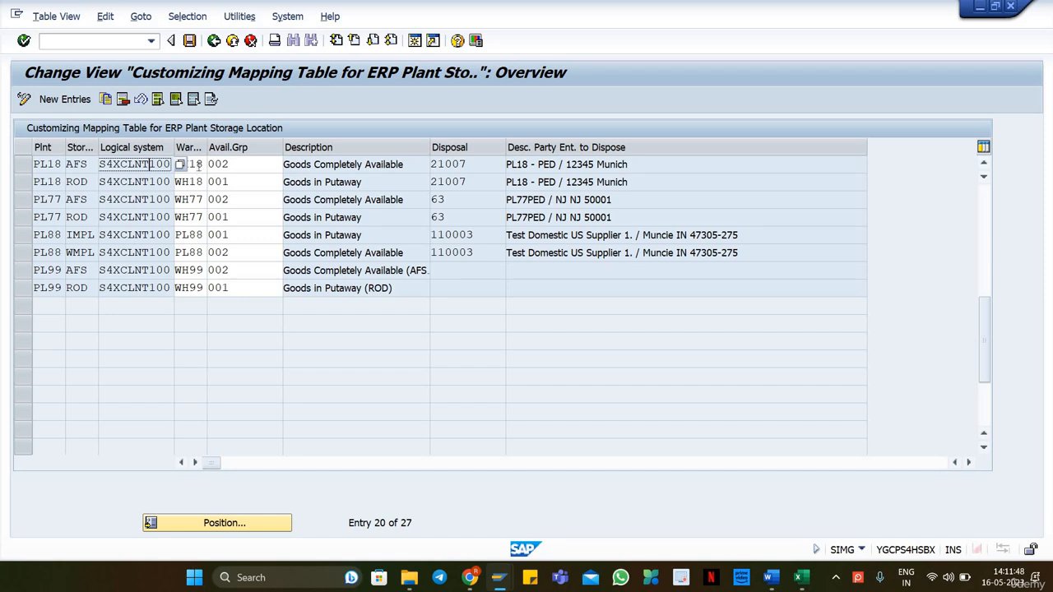
pyautogui.press('Tab')
pyautogui.press('Tab')
pyautogui.press('Down')
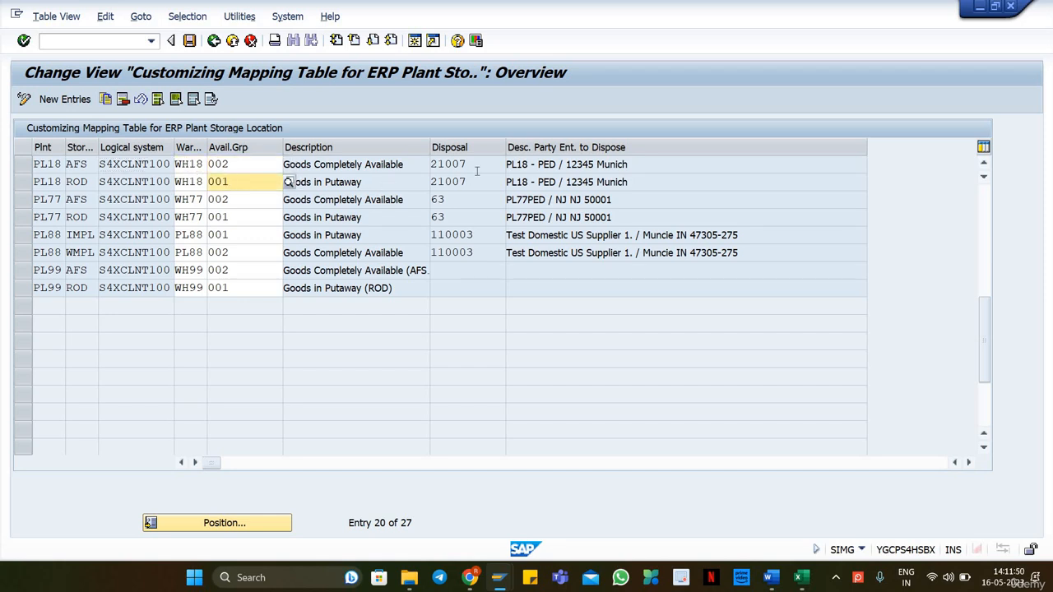
pyautogui.click(476, 170)
pyautogui.press('Down')
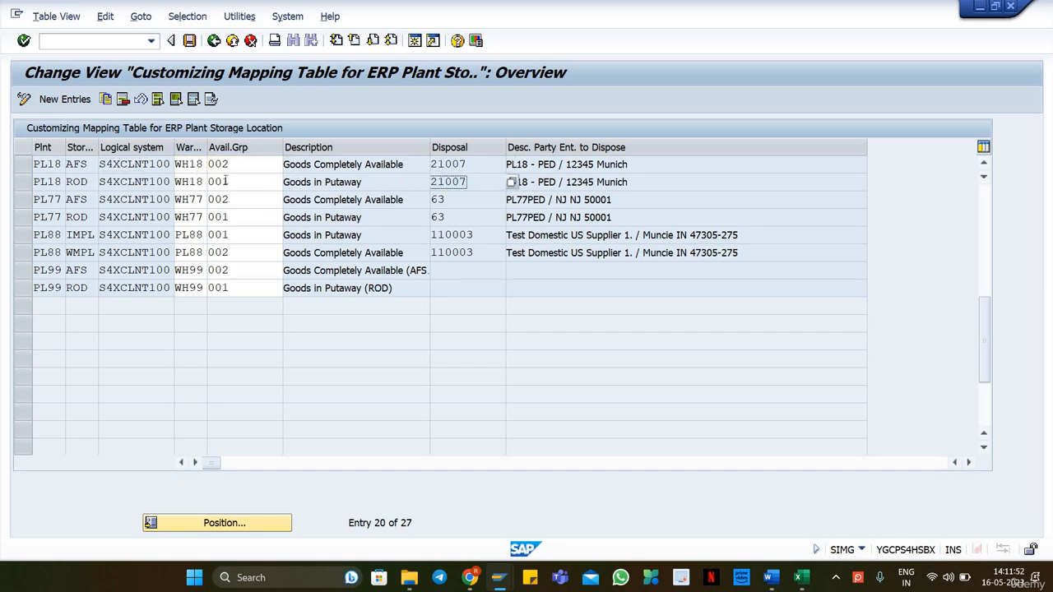
pyautogui.click(224, 164)
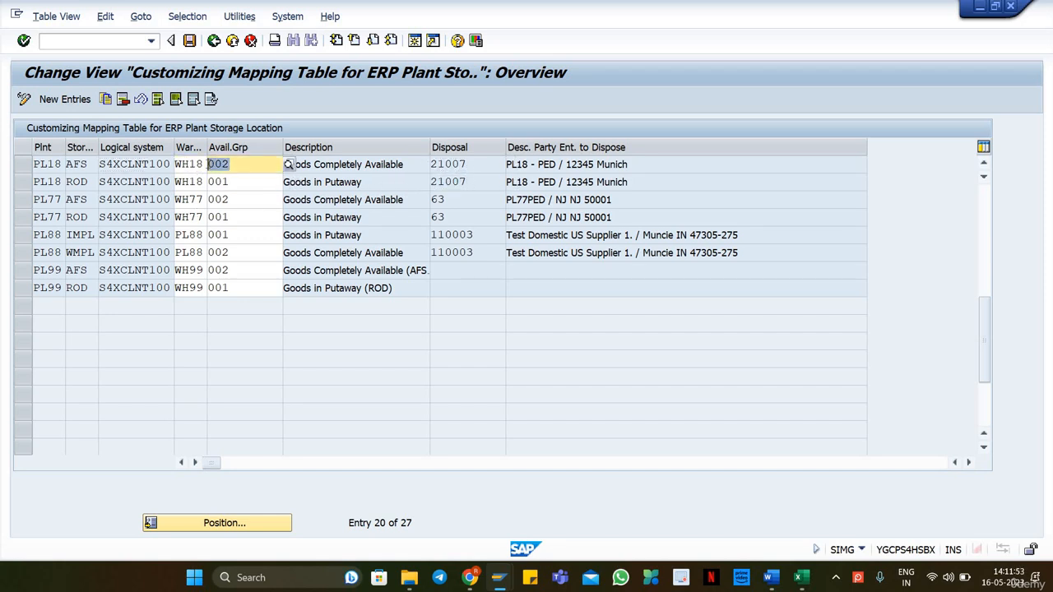
pyautogui.click(216, 182)
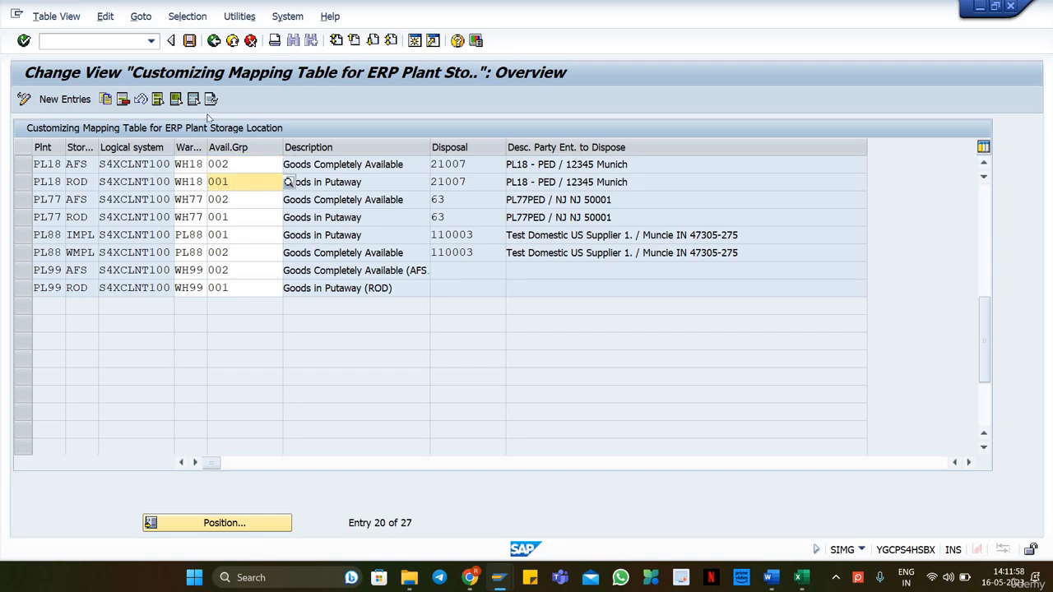
# Leave the storage location mapping and expand Delivery Processing under ERP Integration in the implementation guide.
pyautogui.click(214, 44)
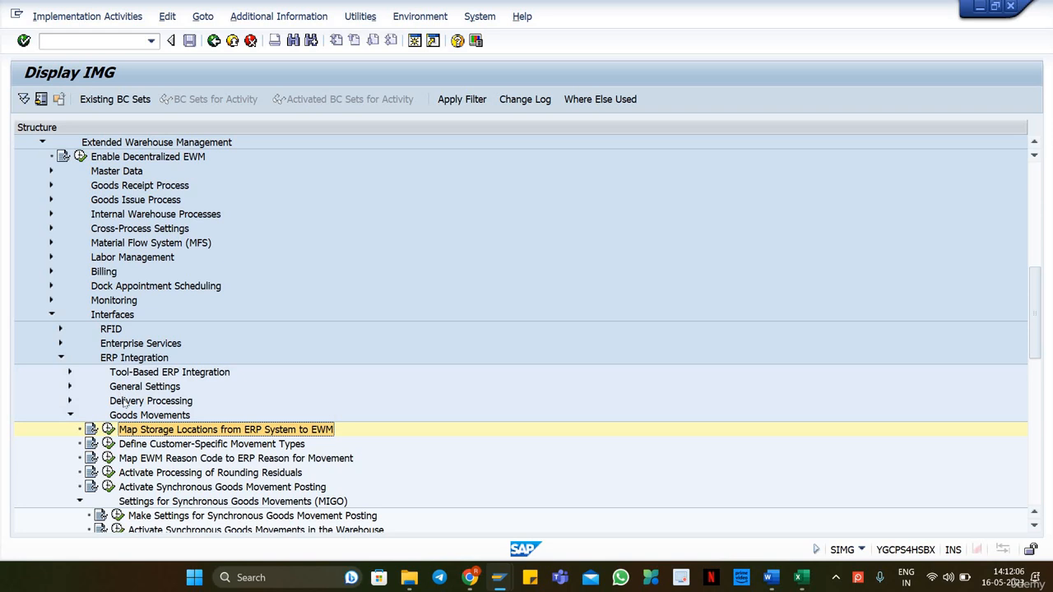
pyautogui.scroll(-2, 166, 461)
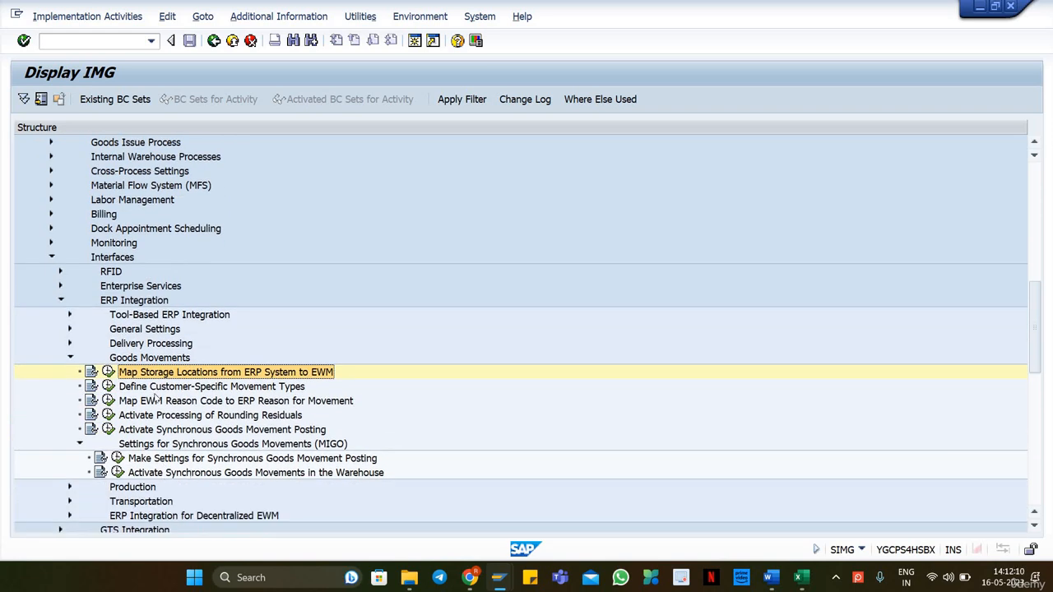
pyautogui.scroll(1, 156, 399)
pyautogui.click(69, 358)
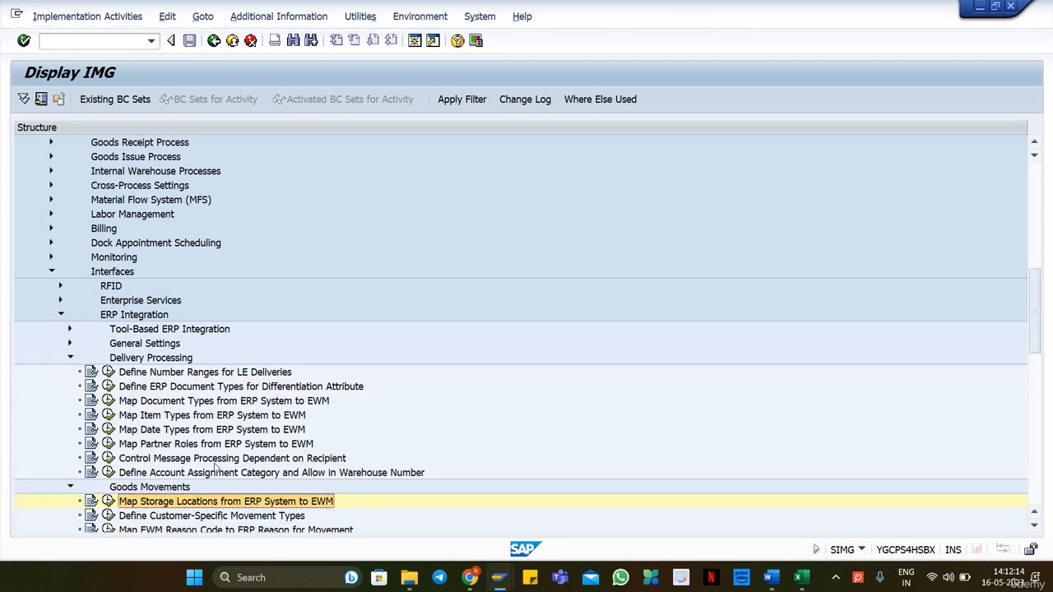
# Check which EWM warehouse ERP warehouse W18 maps to in Assign Warehouse Numbers from Logistics Execution under ERP Integration, General Settings.
pyautogui.scroll(-1, 215, 467)
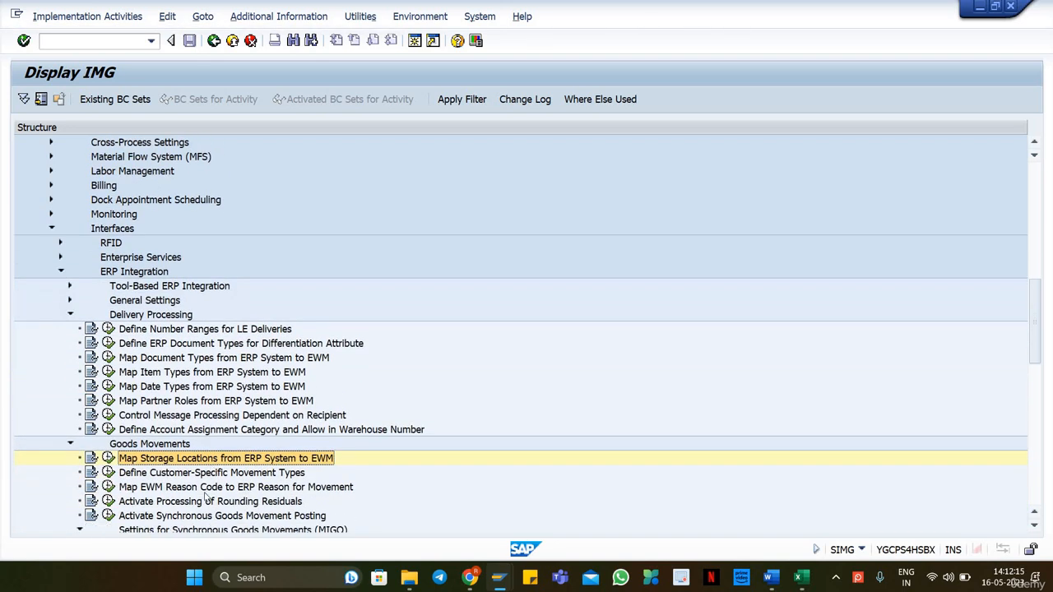
pyautogui.click(70, 302)
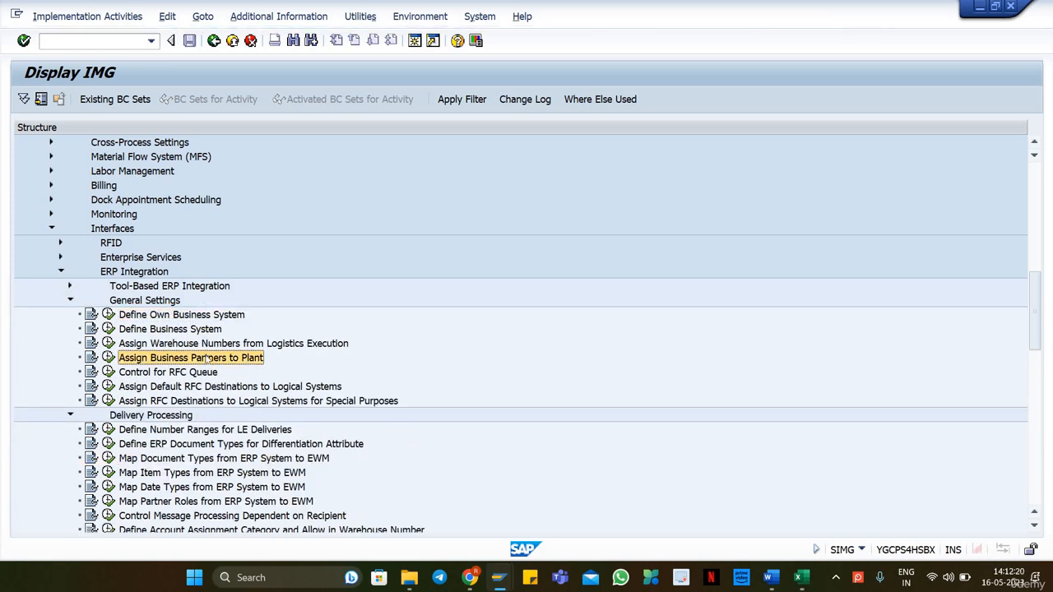
pyautogui.click(129, 346)
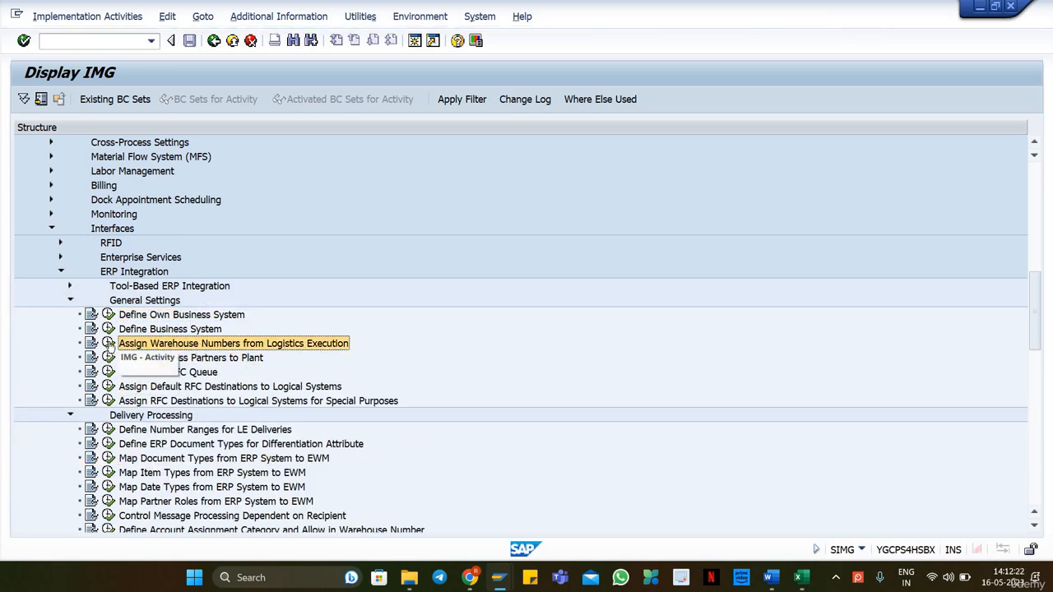
pyautogui.click(108, 343)
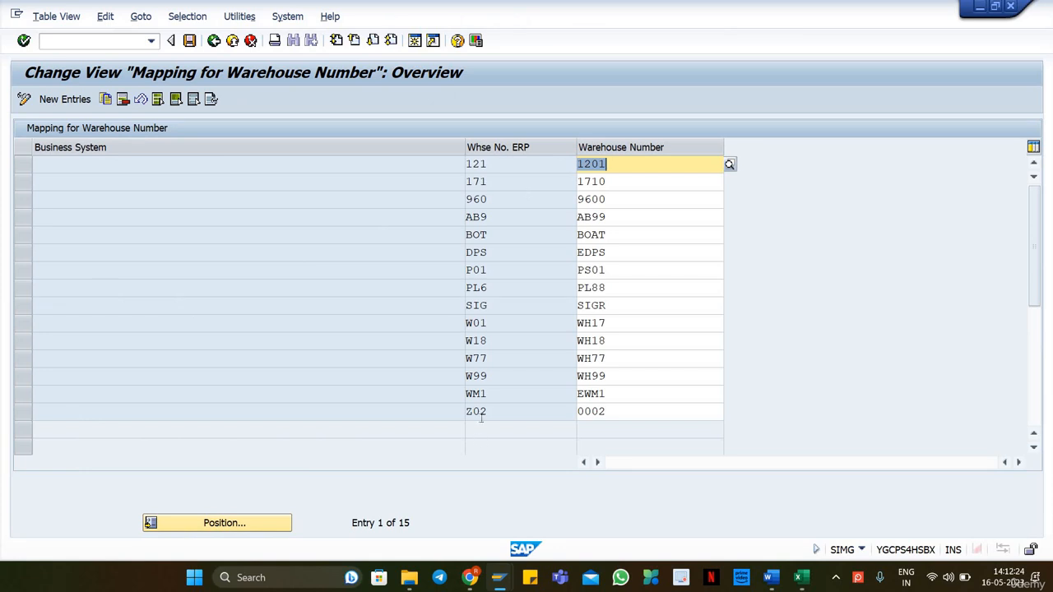
pyautogui.click(489, 340)
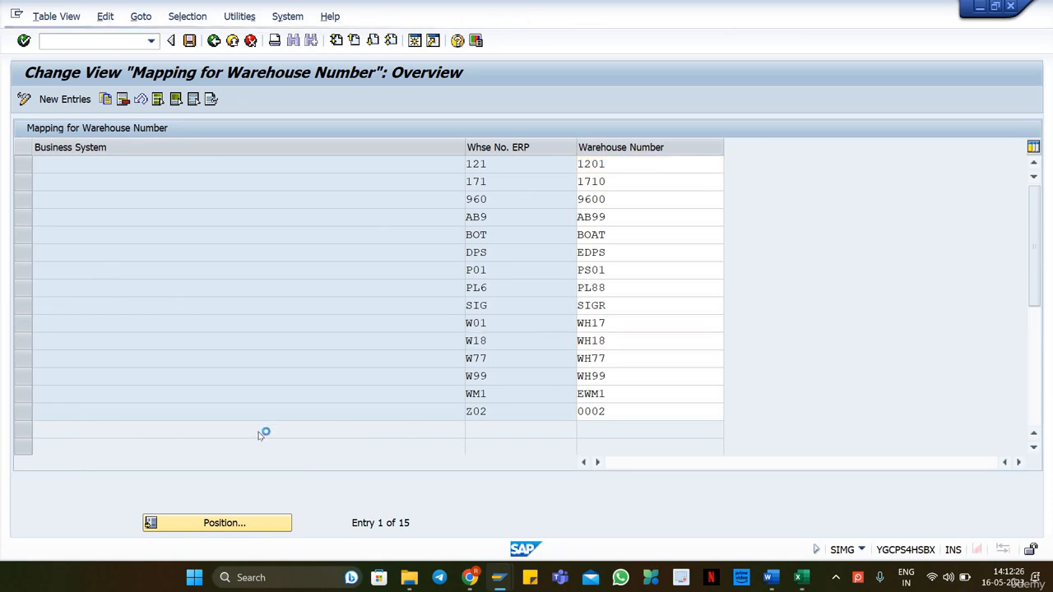
pyautogui.press('F3')
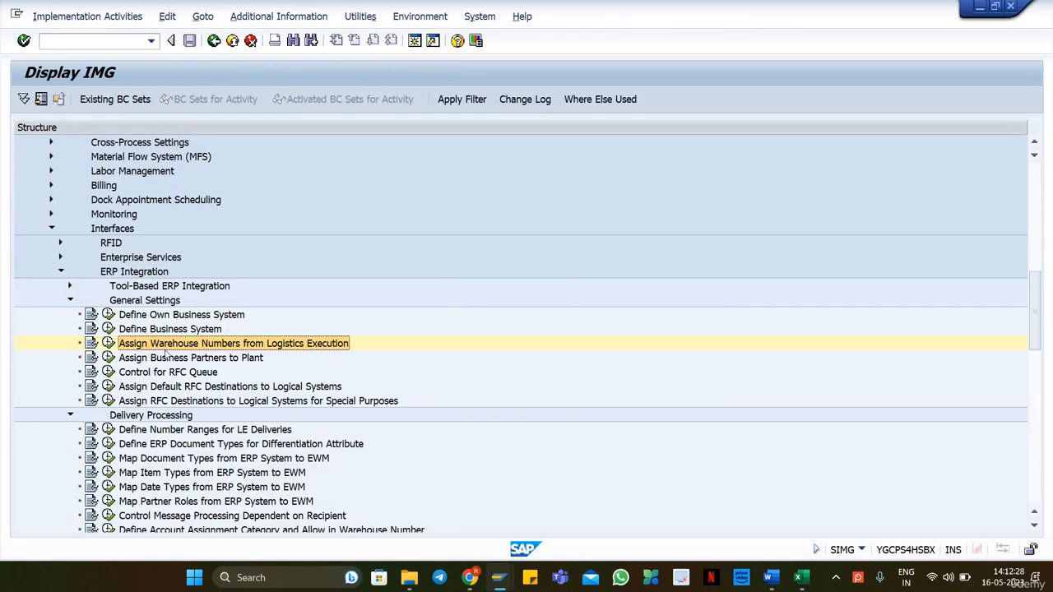
# Open the activities of Configure Availability Group for Putaway under the Extended Warehouse Management Goods Receipt Process.
pyautogui.scroll(1, 125, 283)
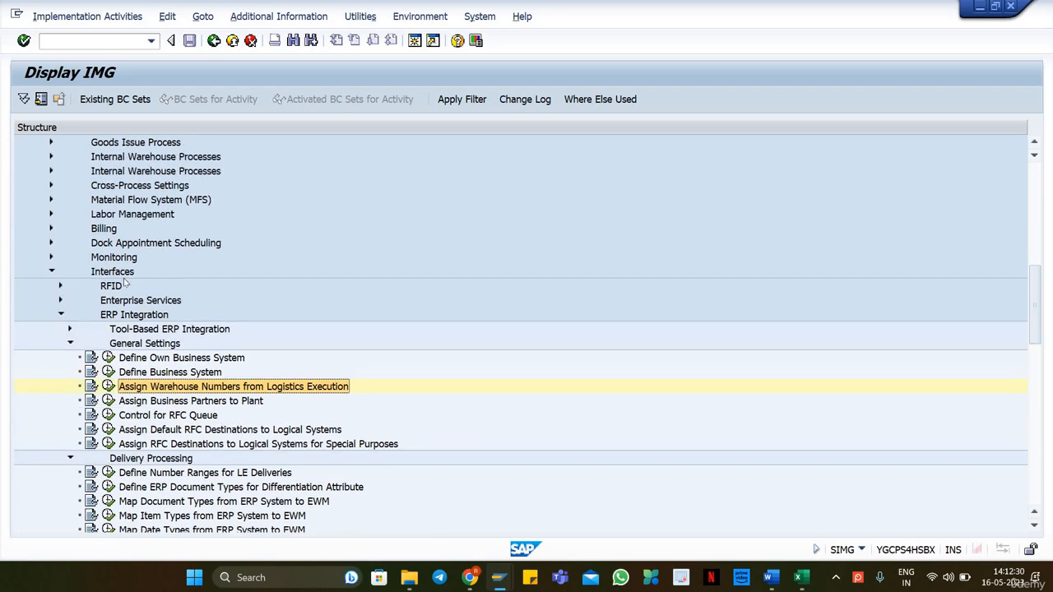
pyautogui.scroll(3, 125, 283)
pyautogui.click(121, 275)
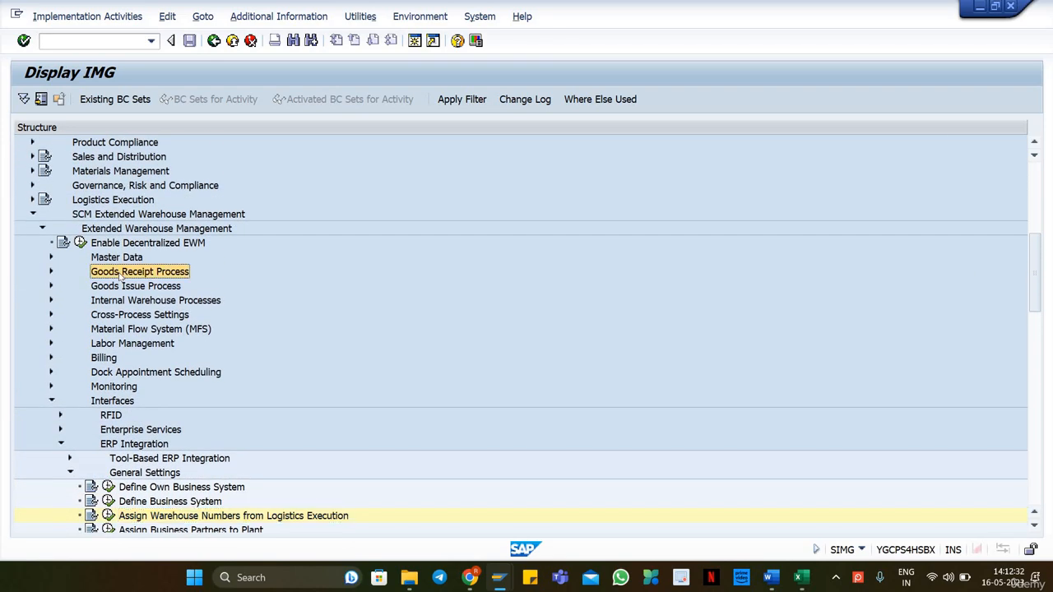
pyautogui.doubleClick(121, 275)
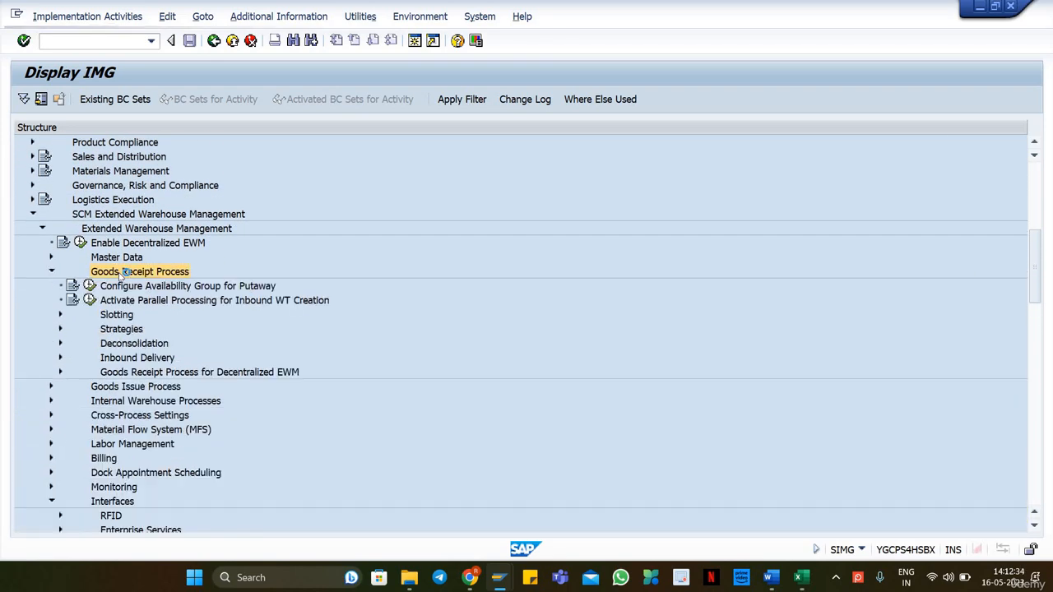
pyautogui.doubleClick(123, 286)
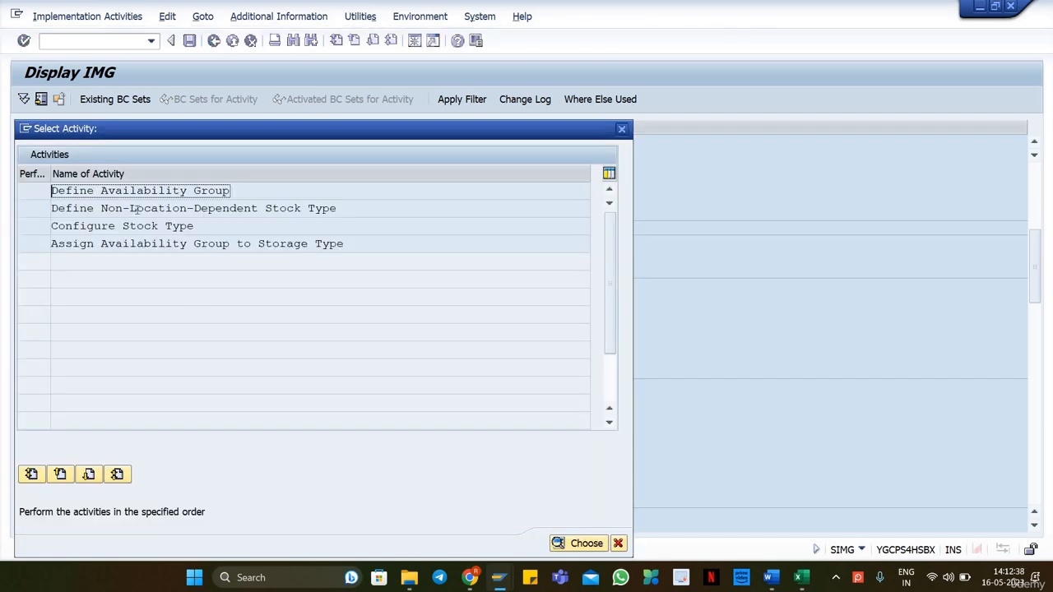
# View the non-location-dependent stock types and the defined availability groups.
pyautogui.doubleClick(134, 209)
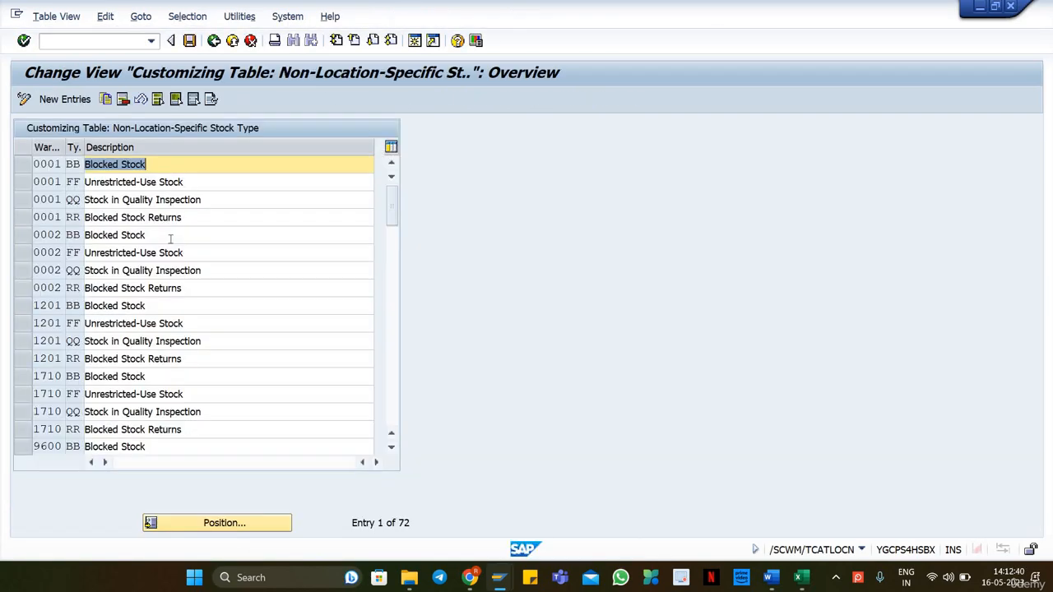
pyautogui.press('F3')
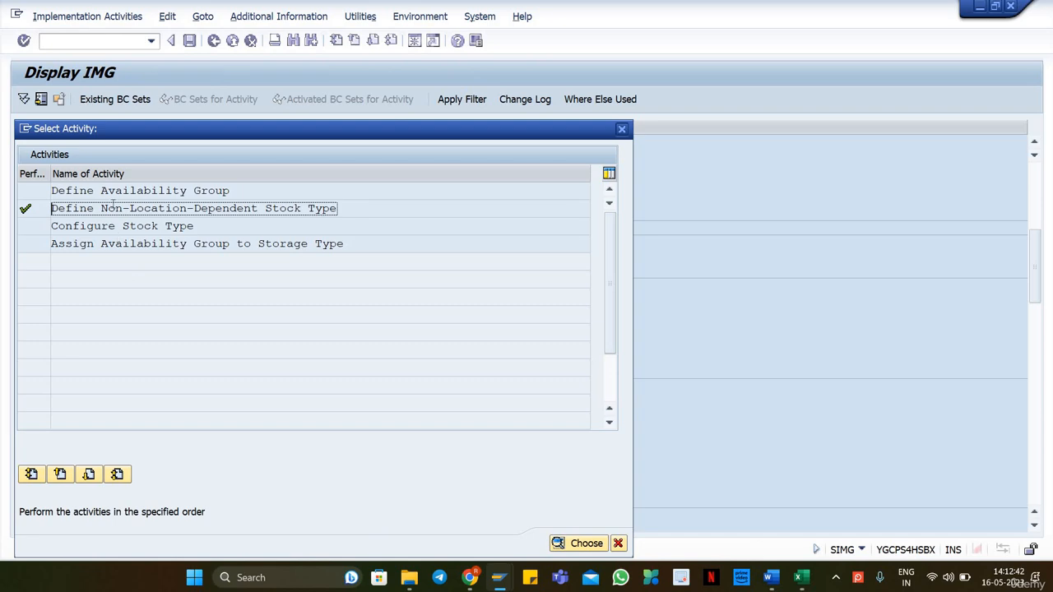
pyautogui.doubleClick(120, 193)
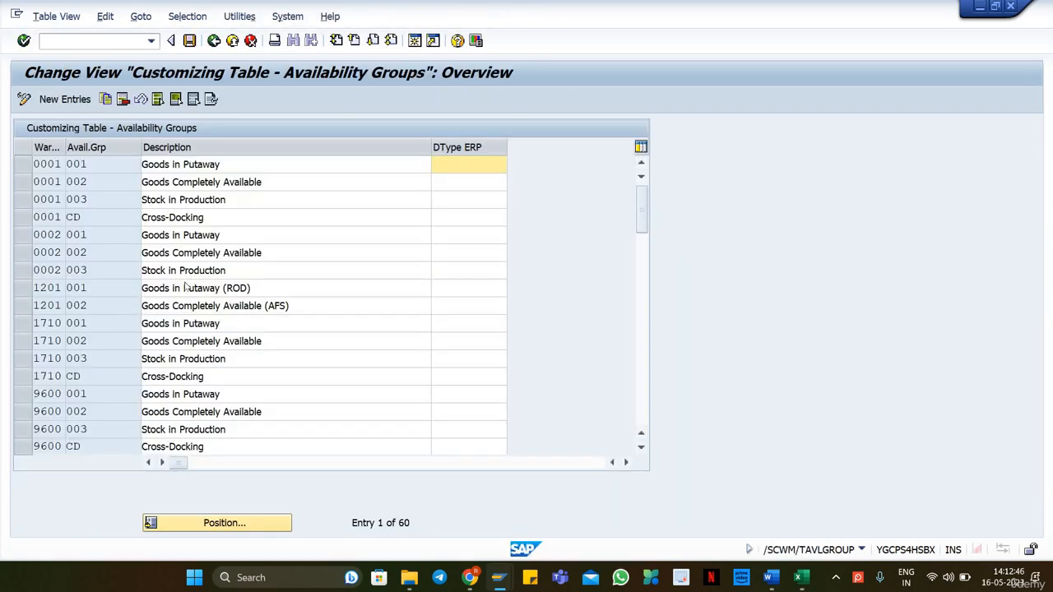
pyautogui.press('F3')
# Open Configure Stock Type and restrict the stock type entries to warehouse number WH18.
pyautogui.doubleClick(121, 231)
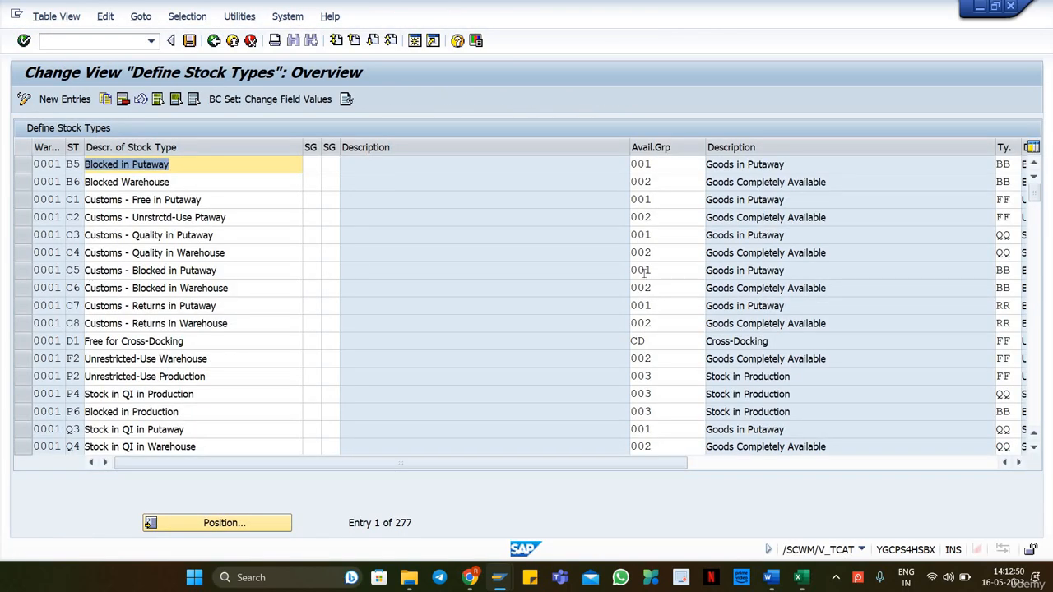
pyautogui.click(188, 18)
pyautogui.click(191, 38)
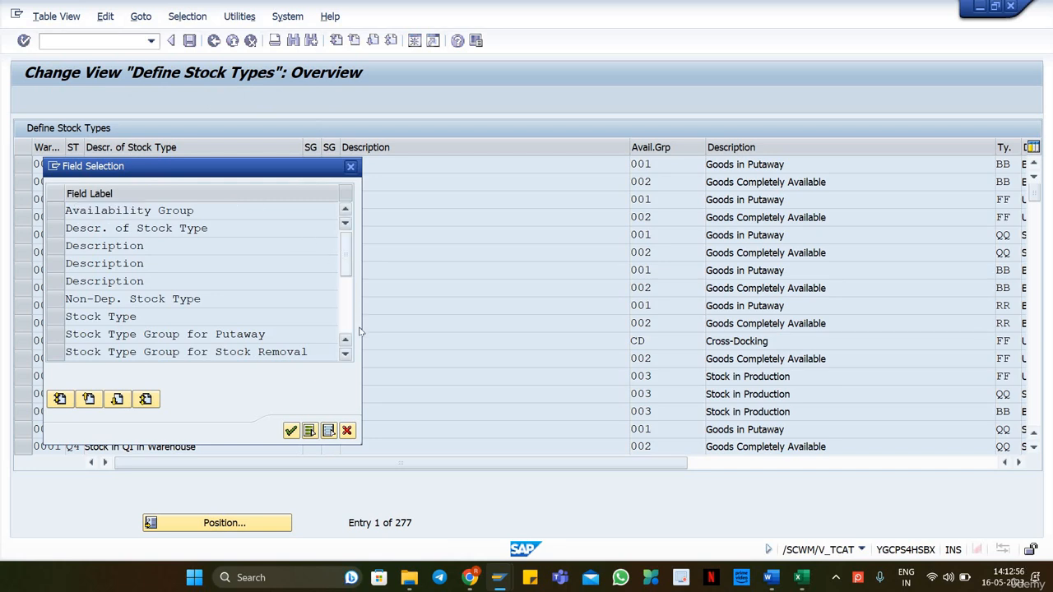
pyautogui.moveTo(342, 263); pyautogui.dragTo(342, 338)
pyautogui.click(58, 212)
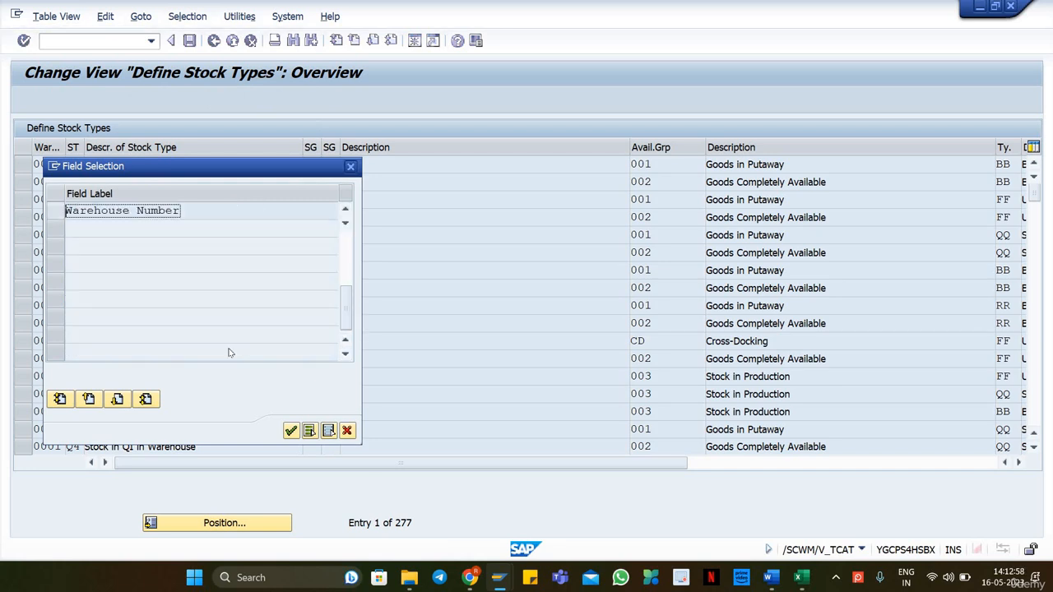
pyautogui.click(292, 431)
pyautogui.click(332, 215)
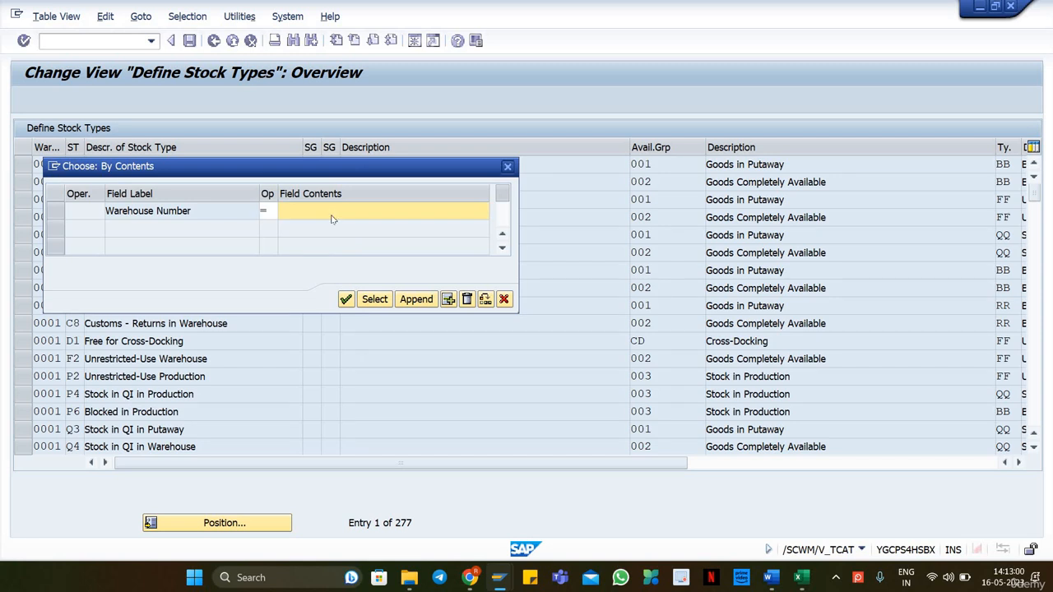
pyautogui.write('WH18')
pyautogui.press('Return')
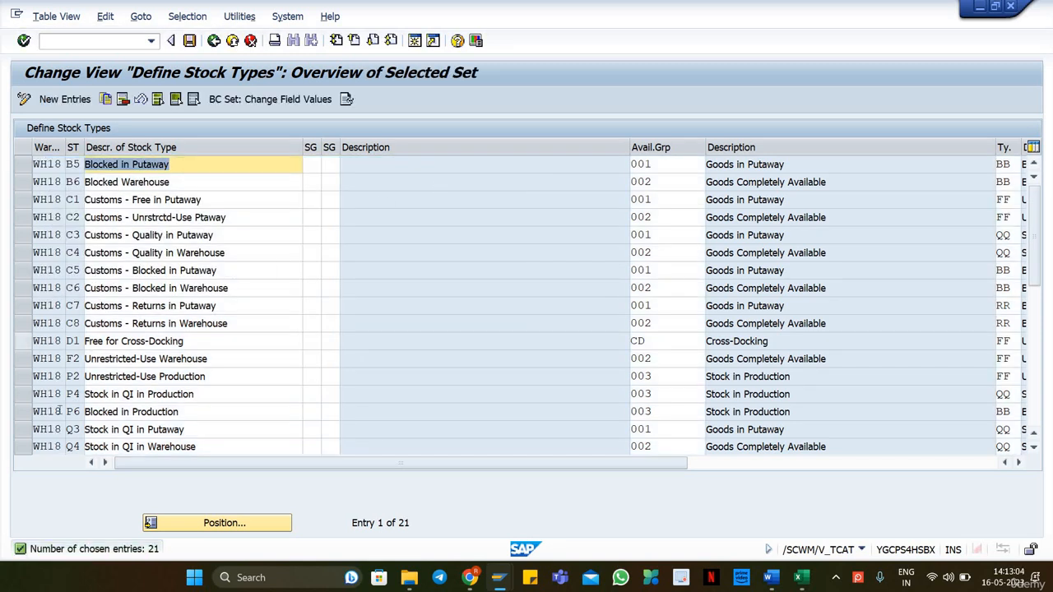
# Copy the WH18 stock type F2, Unrestricted-Use Warehouse, as a new entry with stock type F1.
pyautogui.click(23, 359)
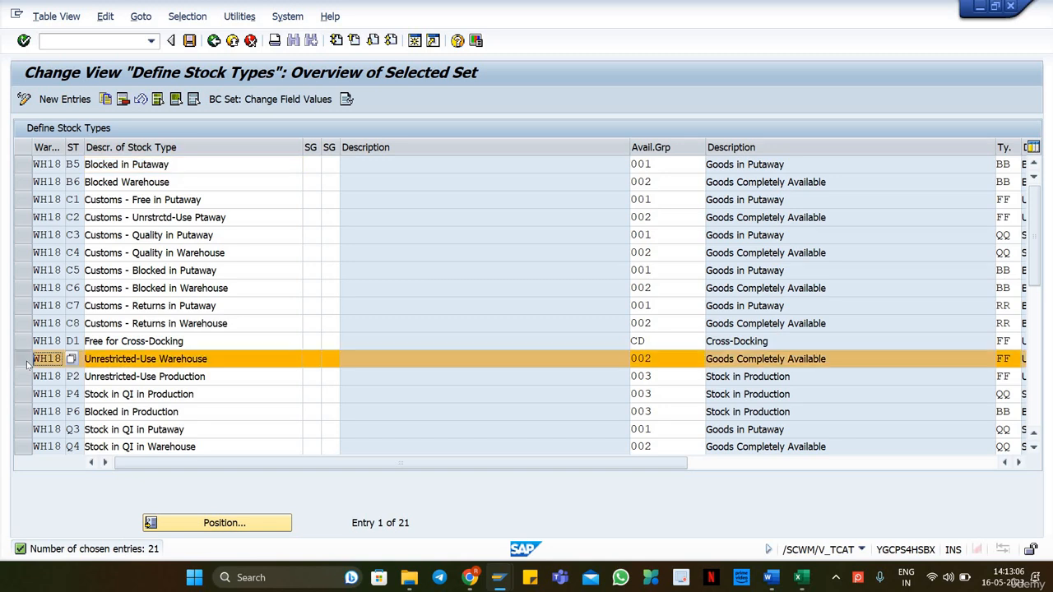
pyautogui.click(23, 361)
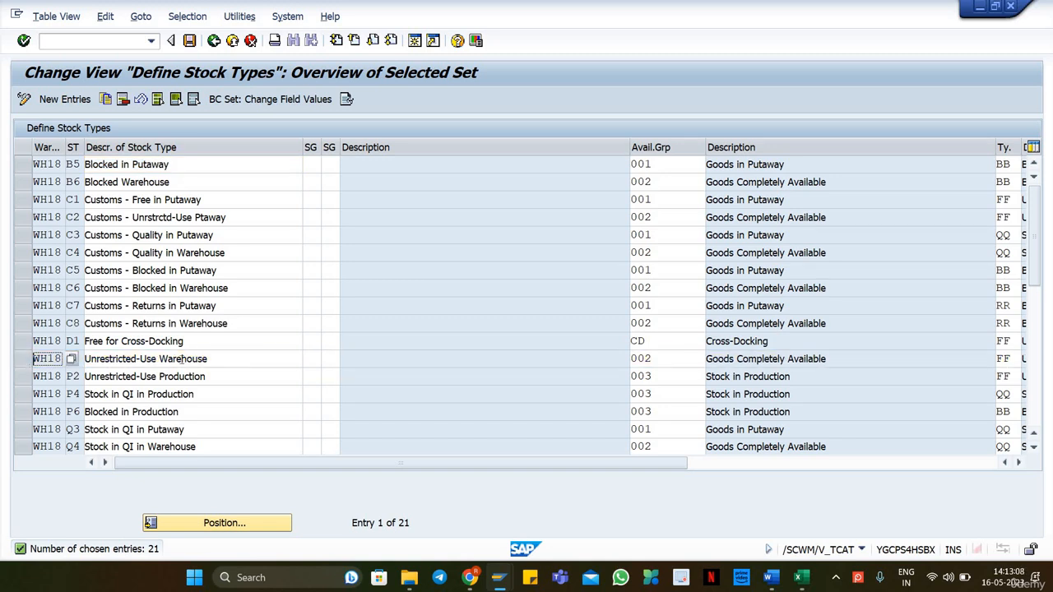
pyautogui.click(222, 359)
pyautogui.scroll(-1, 164, 346)
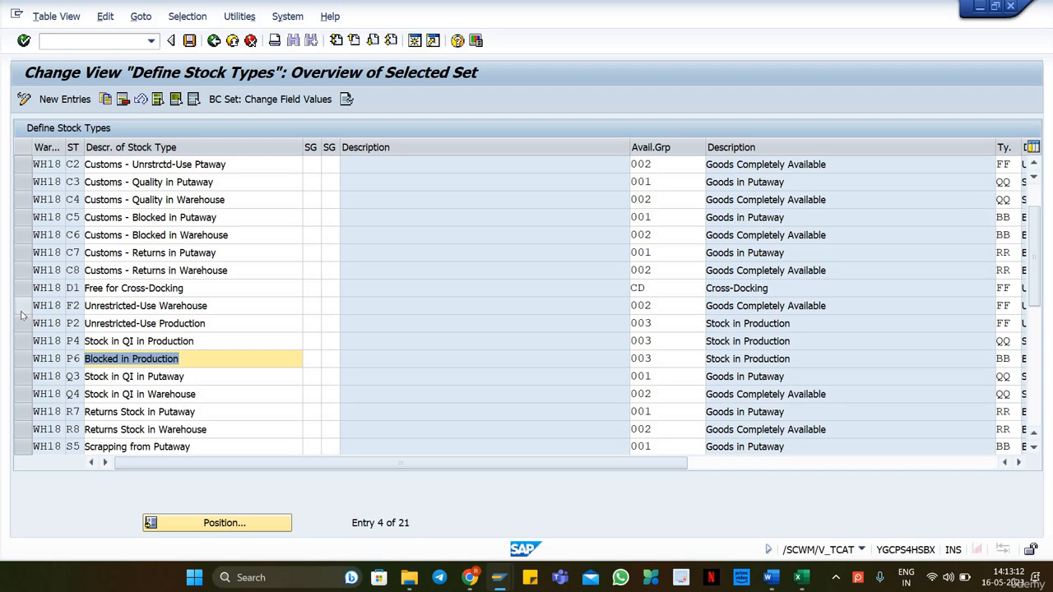
pyautogui.click(23, 312)
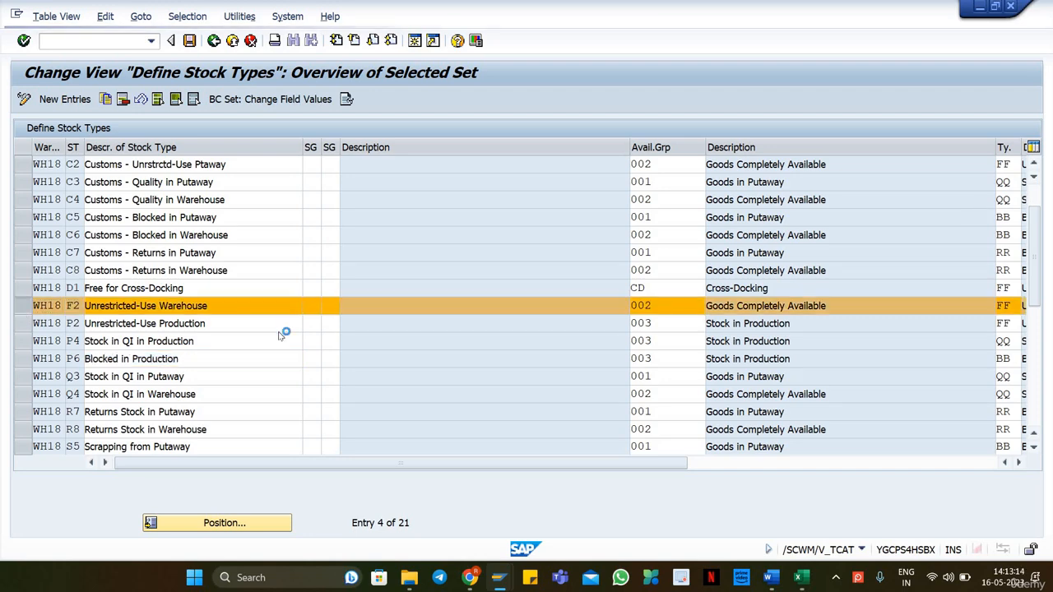
pyautogui.scroll(-1, 277, 336)
pyautogui.scroll(2, 199, 321)
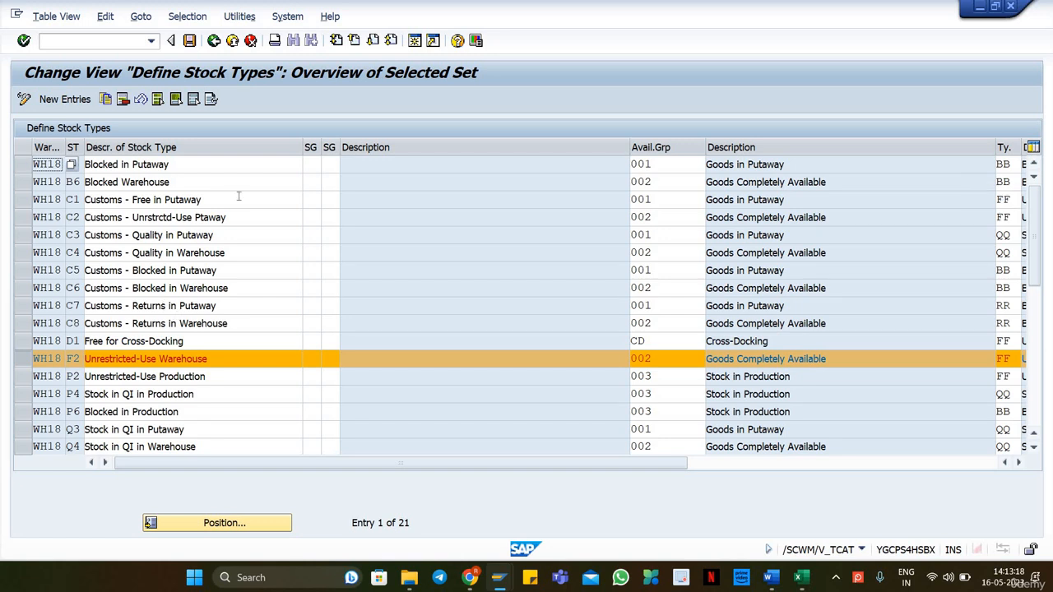
pyautogui.click(239, 196)
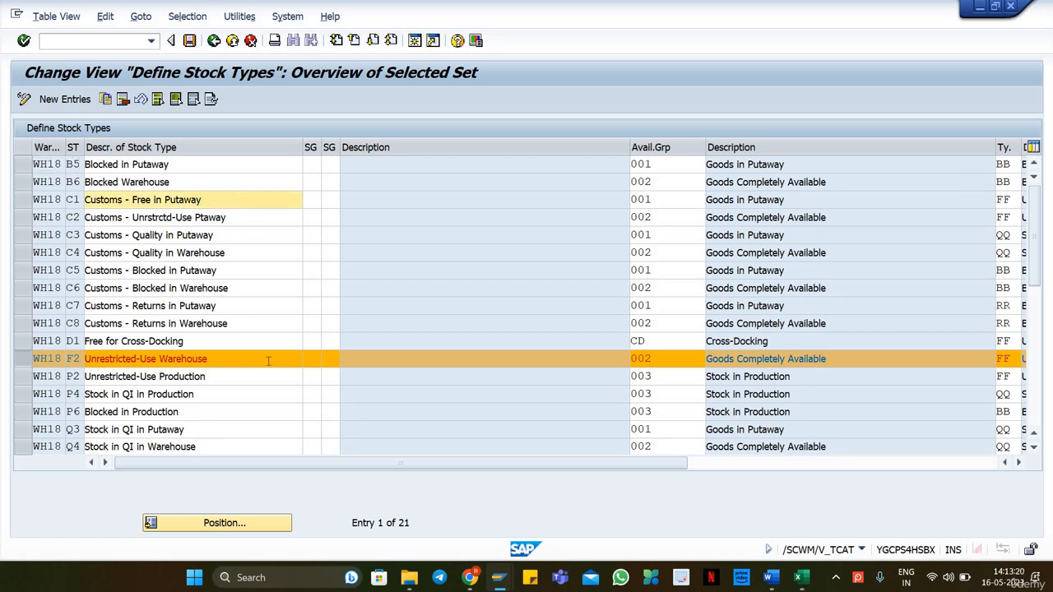
pyautogui.click(107, 102)
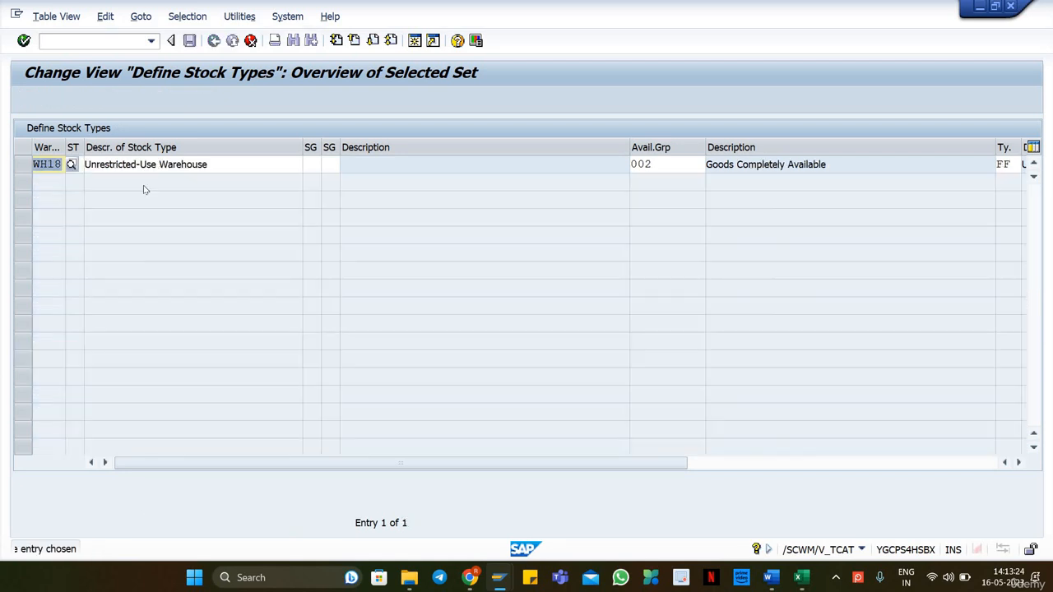
pyautogui.press('Tab')
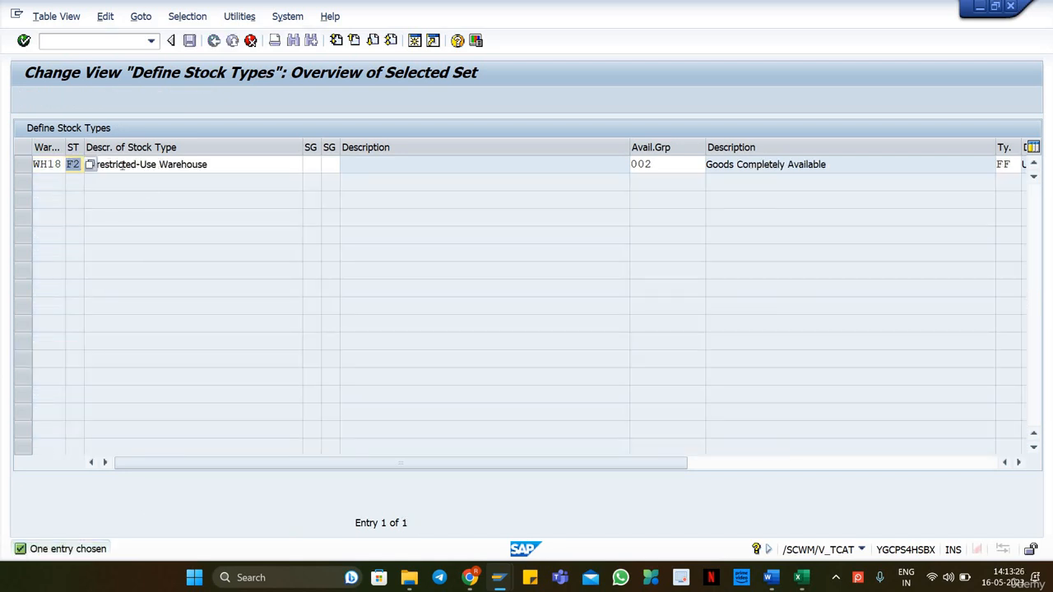
pyautogui.write('F1')
pyautogui.press('Tab')
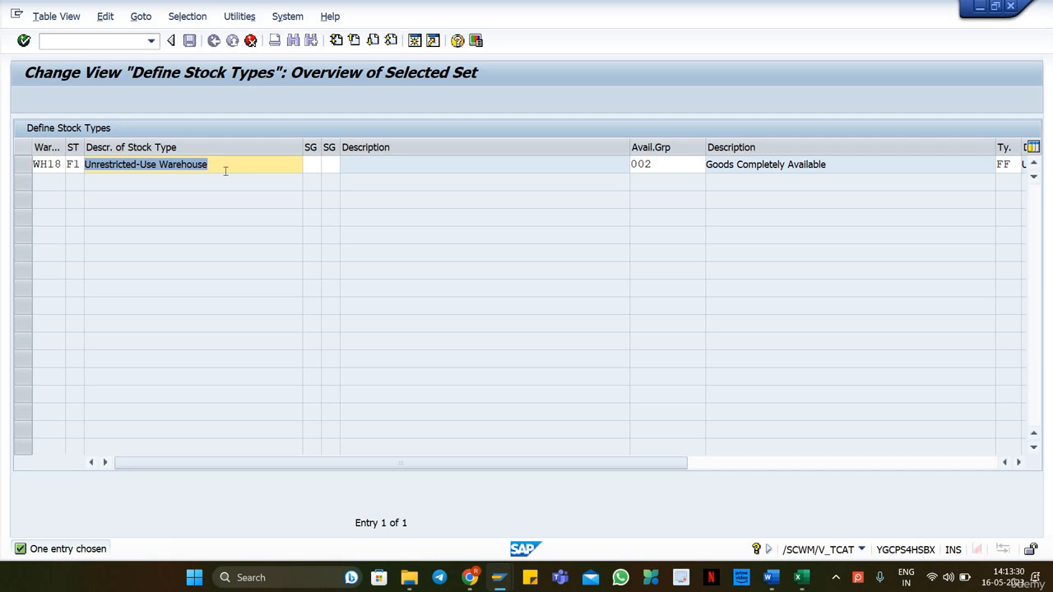
# Change the description of the new stock type F1 to Unrestricted-Putaway.
pyautogui.click(226, 170)
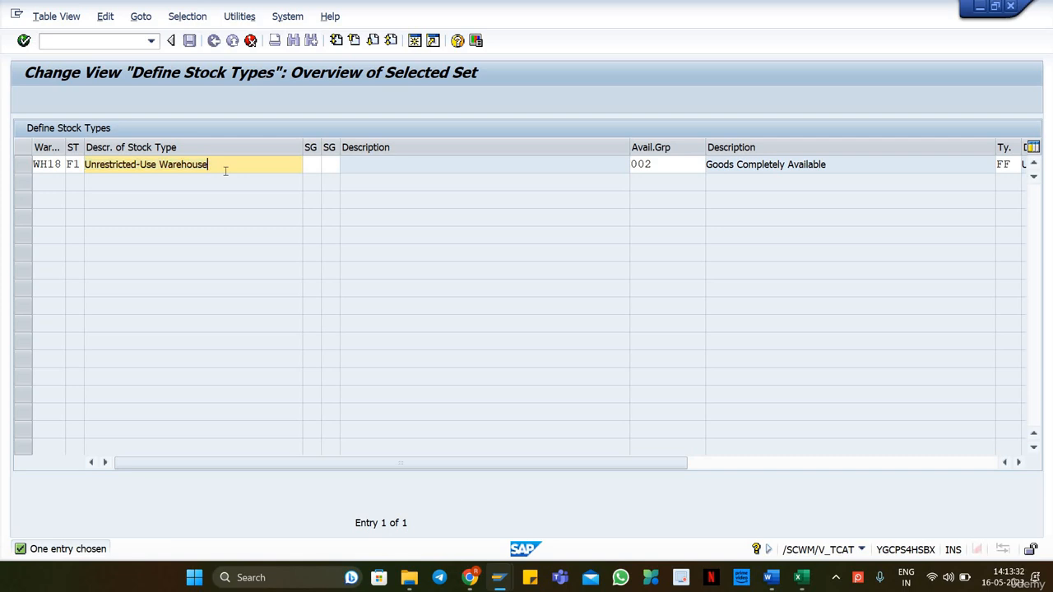
pyautogui.press('BackSpace')
pyautogui.press('BackSpace')
pyautogui.press('BackSpace')
pyautogui.press('BackSpace')
pyautogui.press('BackSpace')
pyautogui.press('BackSpace')
pyautogui.press('BackSpace')
pyautogui.press('BackSpace')
pyautogui.press('BackSpace')
pyautogui.write('pUT')
pyautogui.press('BackSpace')
pyautogui.write('Putaway')
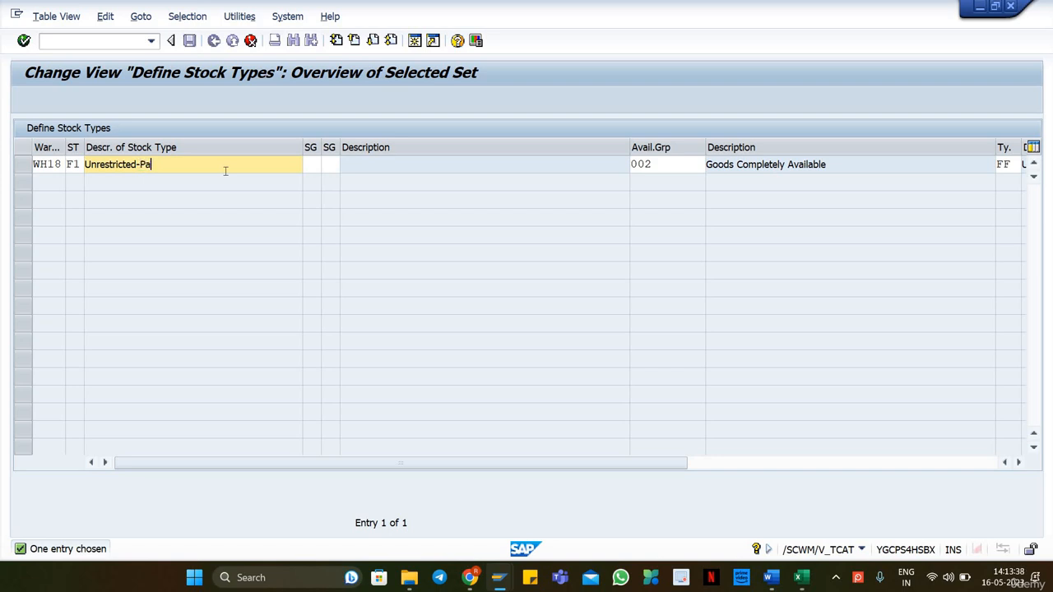
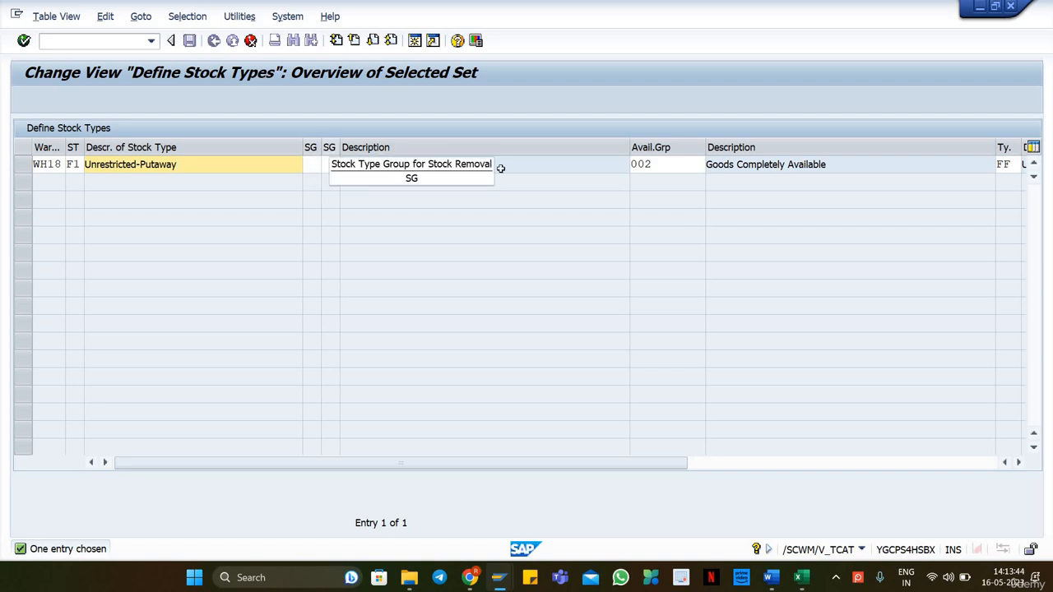
# Assign availability group 001 to stock type F1 of WH18, check its non-dependent stock type and role, and save the entry.
pyautogui.click(668, 168)
pyautogui.press('F4')
pyautogui.press('BackSpace')
pyautogui.write('1')
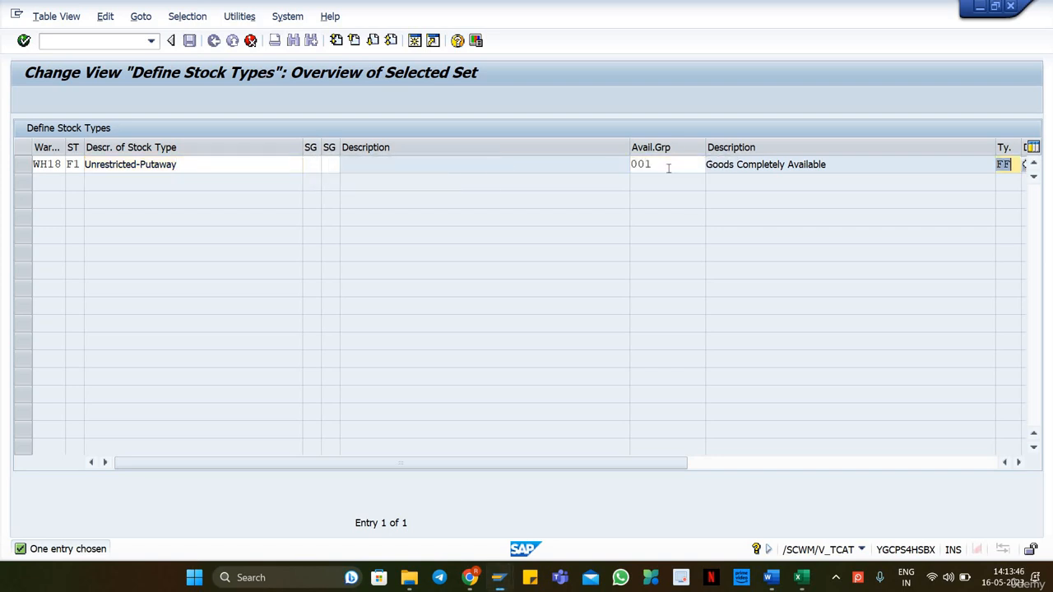
pyautogui.click(1020, 462)
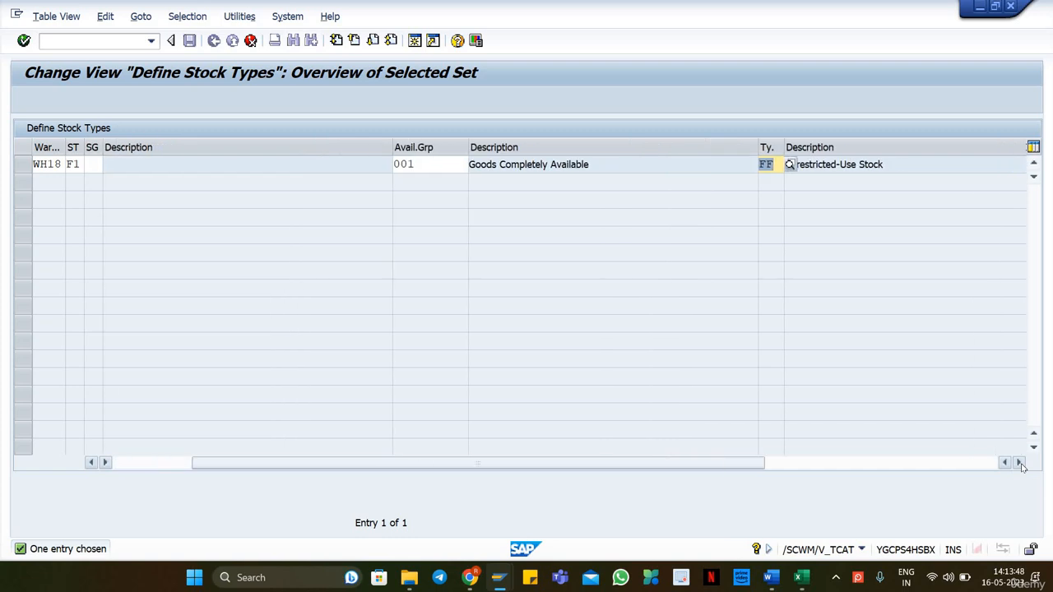
pyautogui.click(1020, 462)
pyautogui.click(1020, 462)
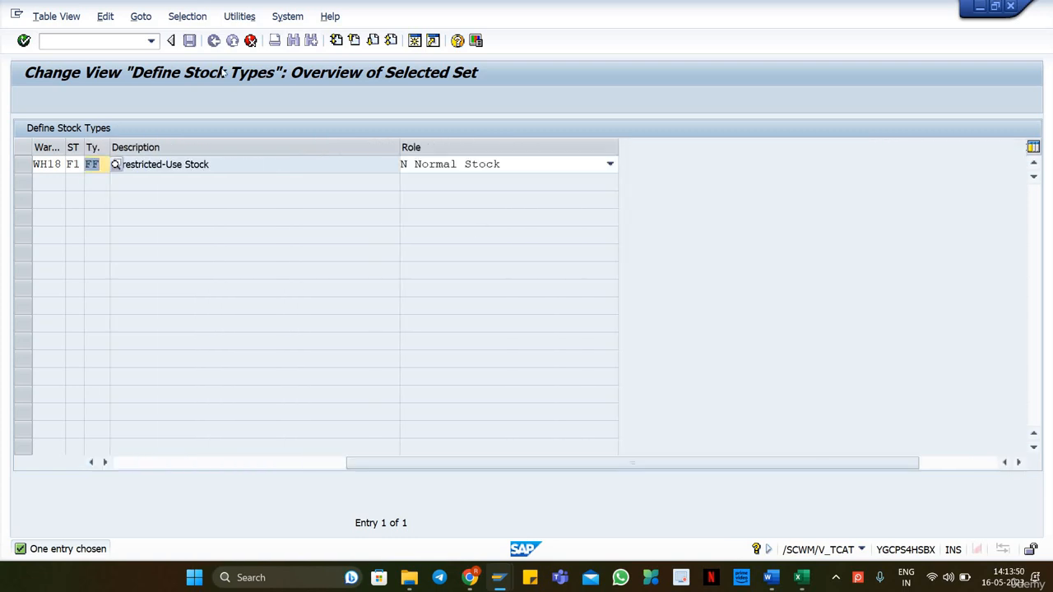
pyautogui.press('Return')
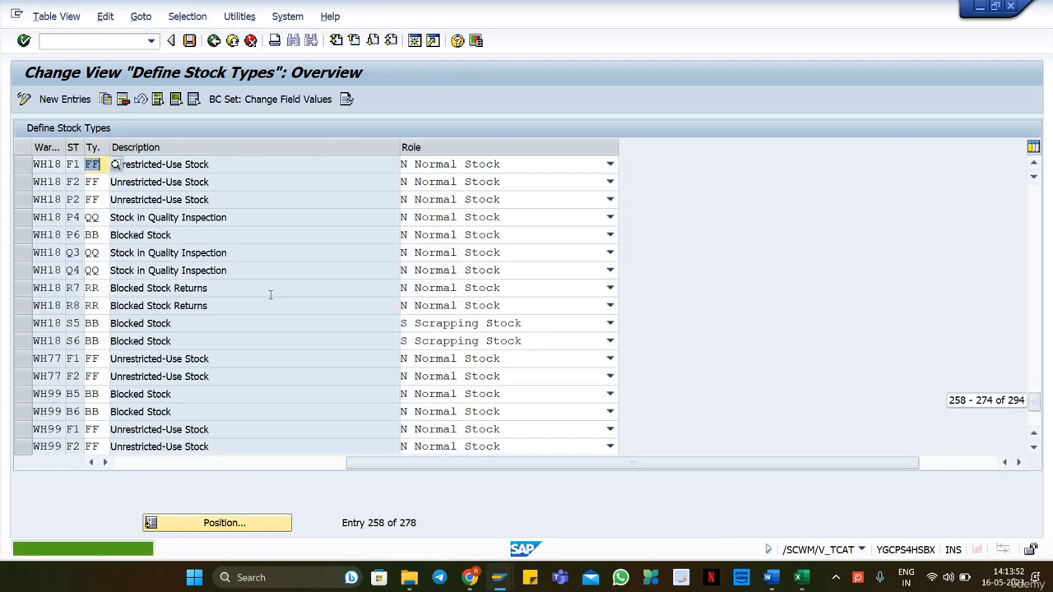
pyautogui.click(20, 359)
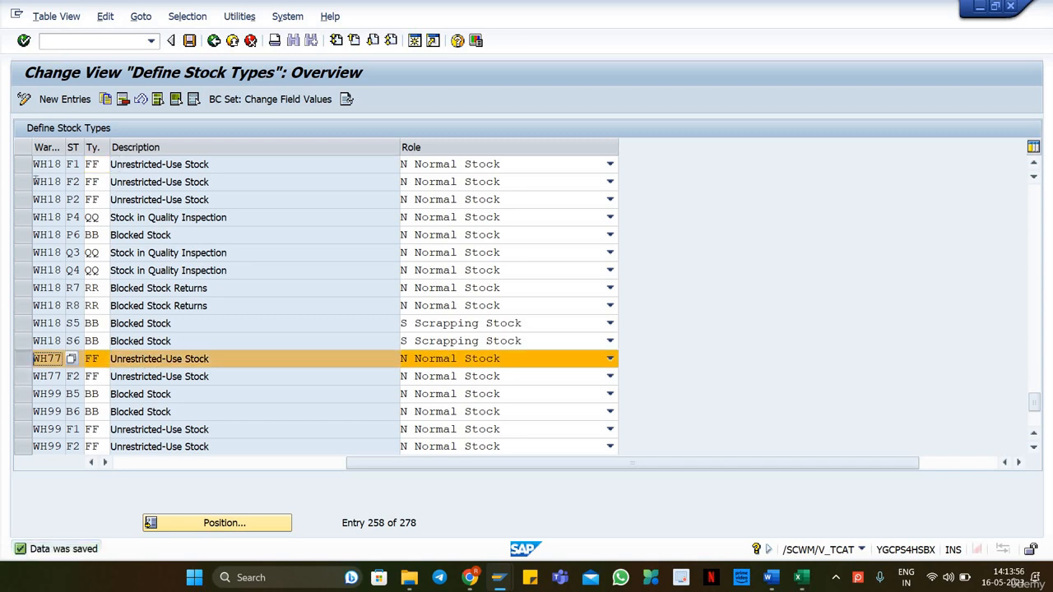
# Check the availability group of WH18 stock type F1 in the Define Stock Types list.
pyautogui.click(20, 164)
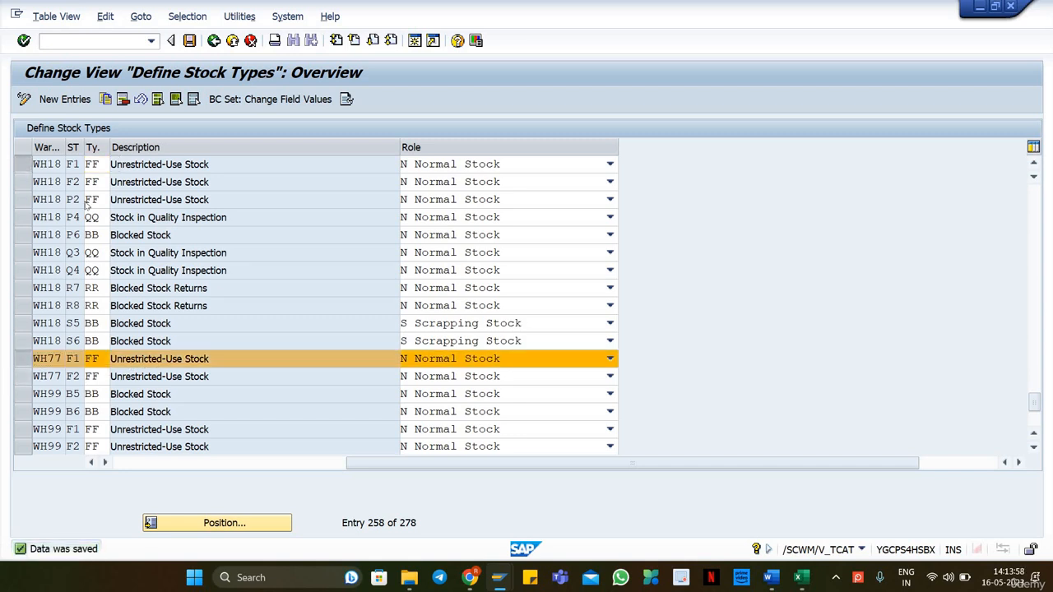
pyautogui.click(89, 463)
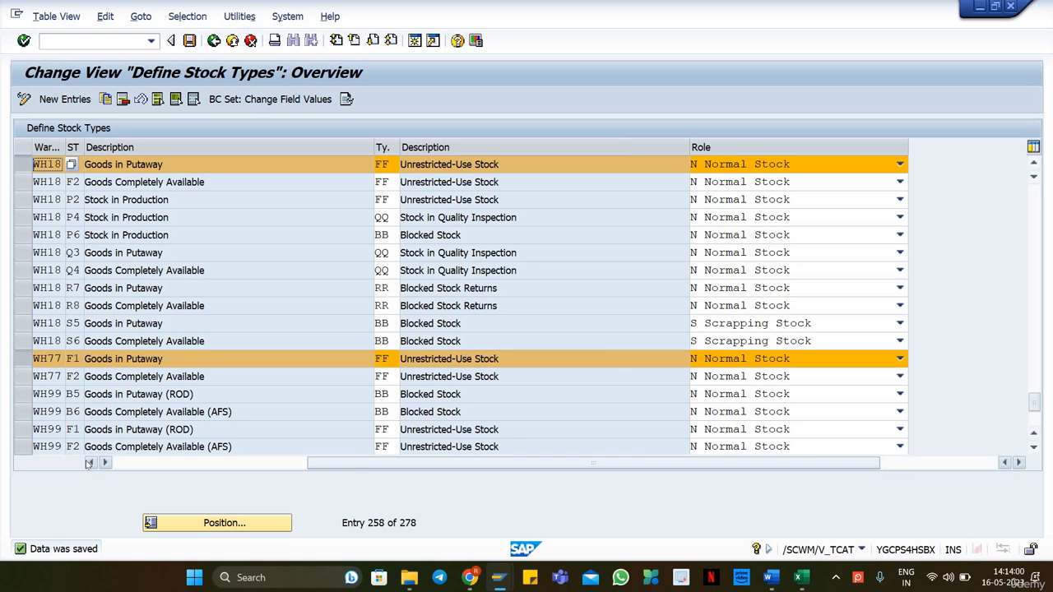
pyautogui.click(88, 463)
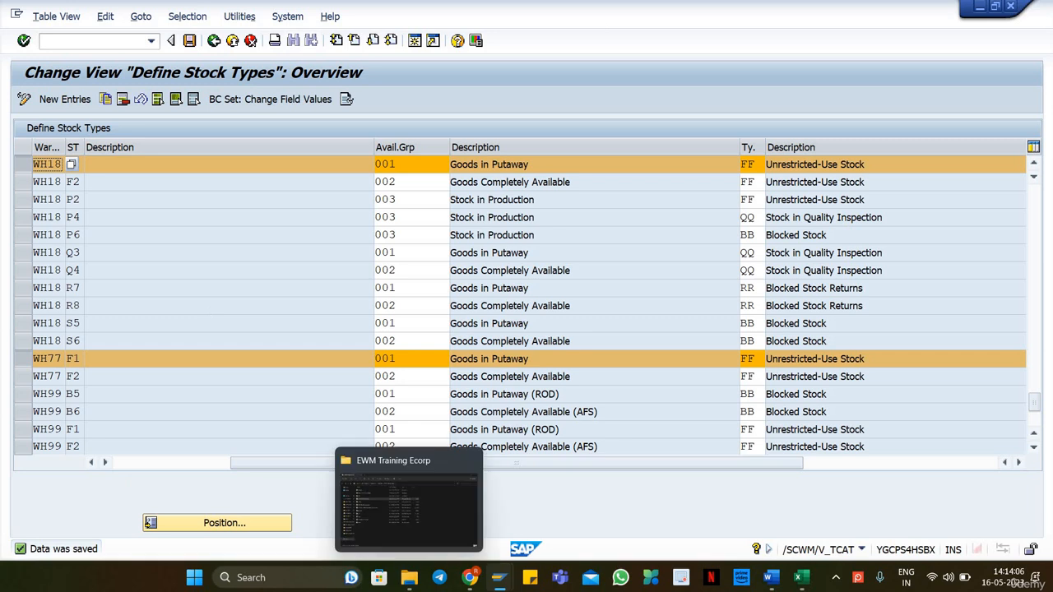
# Reset the status of the failed delivery queue in the qRFC inbound queue monitor and refresh the queue list.
pyautogui.moveTo(505, 584)
pyautogui.click(544, 509)
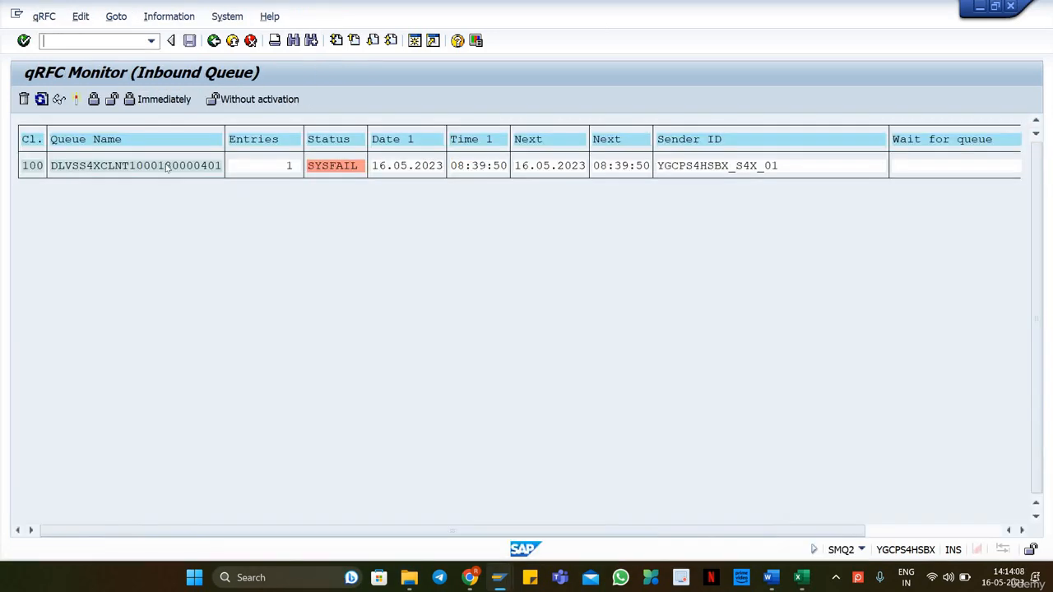
pyautogui.click(80, 16)
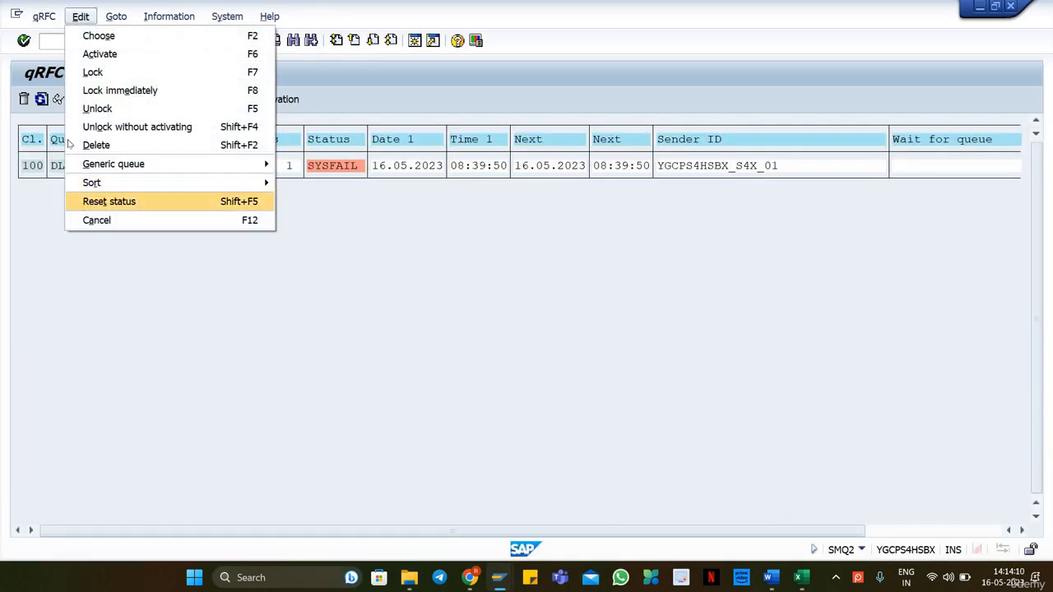
pyautogui.click(107, 200)
pyautogui.click(41, 99)
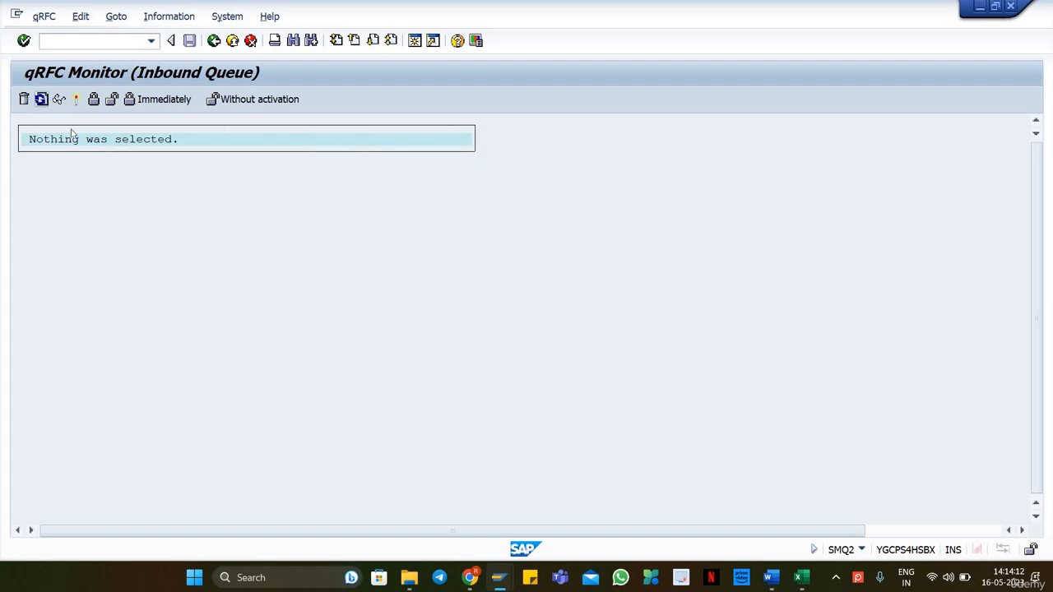
# Find the inbound delivery in Maintain Inbound Delivery for WH18 using the ERP document number already filled in.
pyautogui.moveTo(498, 548)
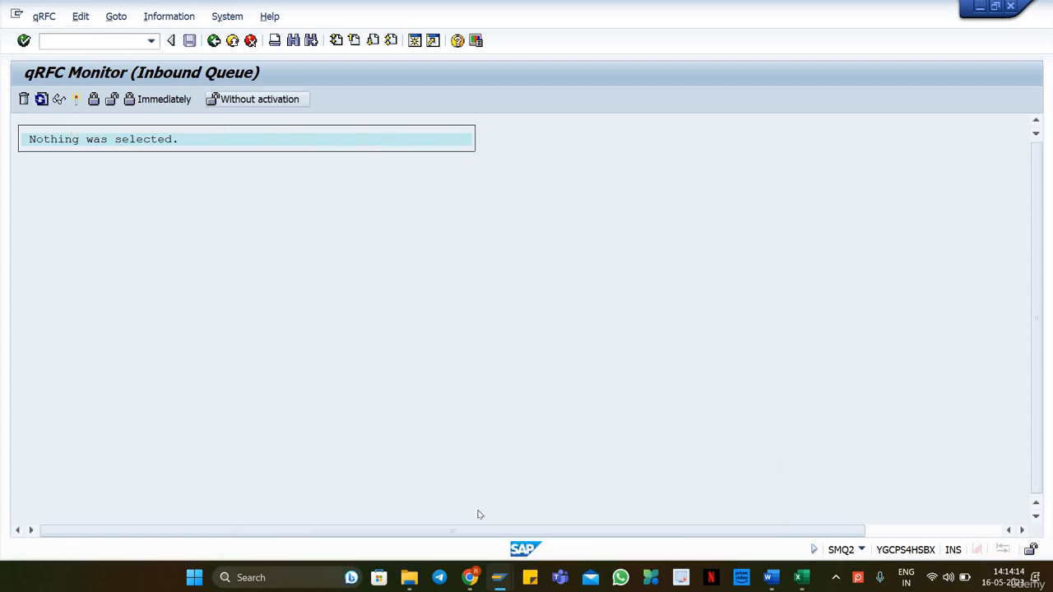
pyautogui.moveTo(500, 577)
pyautogui.click(415, 496)
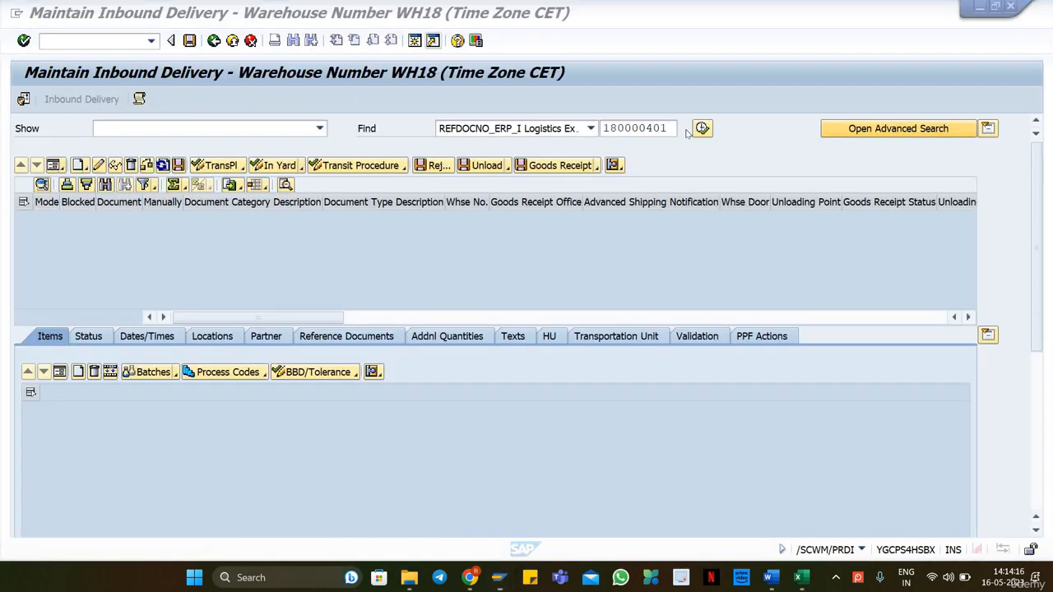
pyautogui.press('Return')
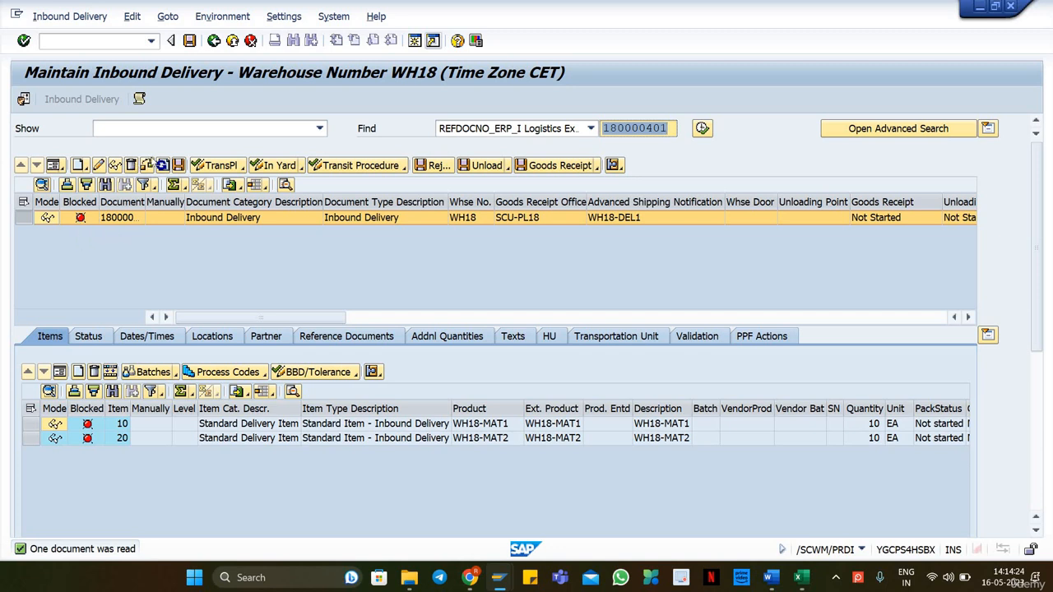
# Check the inbound delivery for inconsistencies, review the process type and goods movement bin messages, and close the log.
pyautogui.click(147, 166)
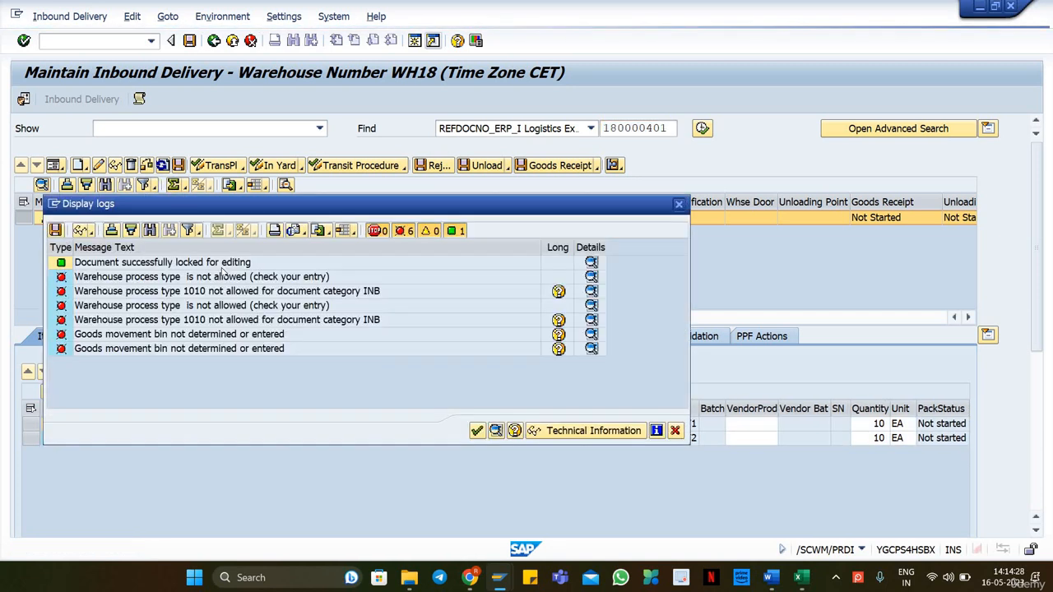
pyautogui.click(158, 278)
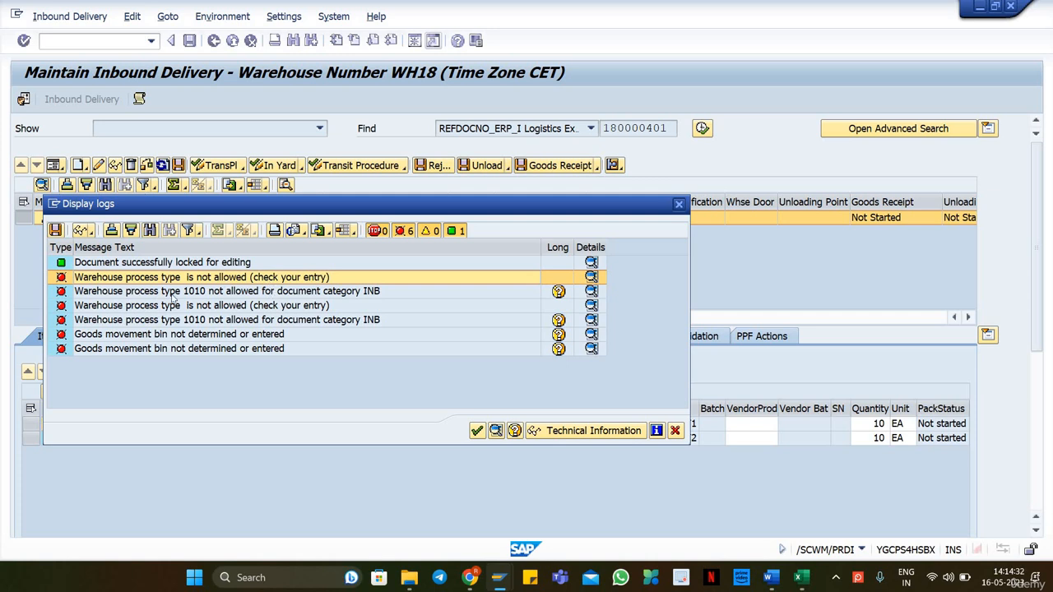
pyautogui.click(197, 292)
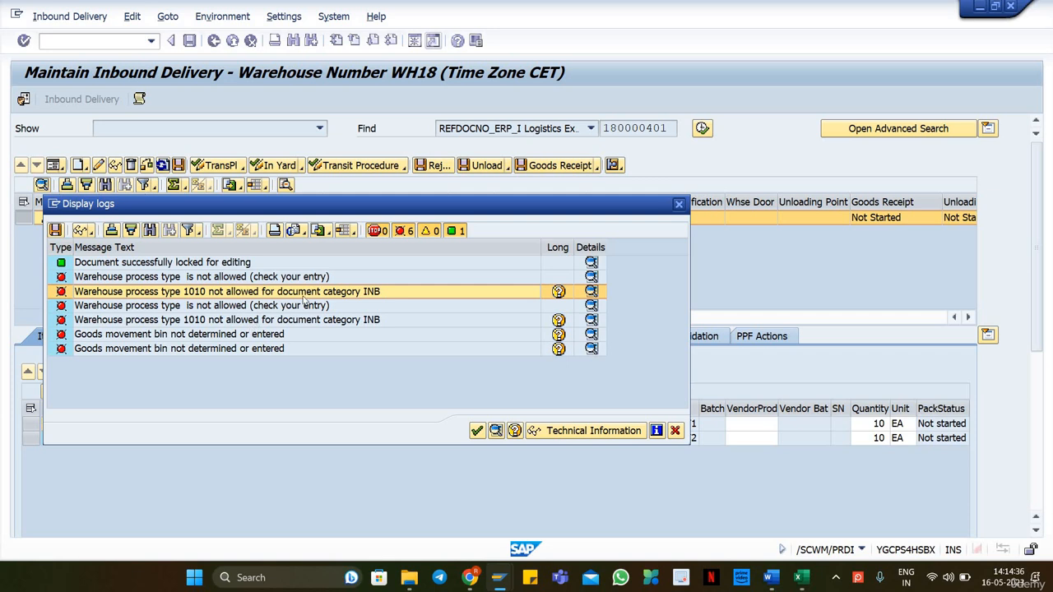
pyautogui.click(320, 322)
pyautogui.click(199, 337)
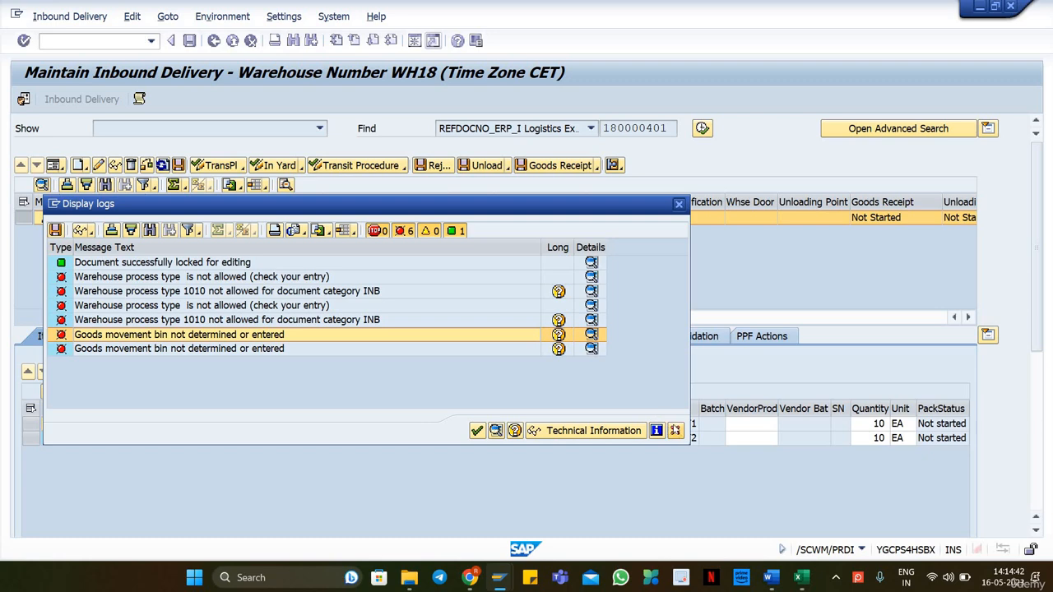
pyautogui.click(676, 431)
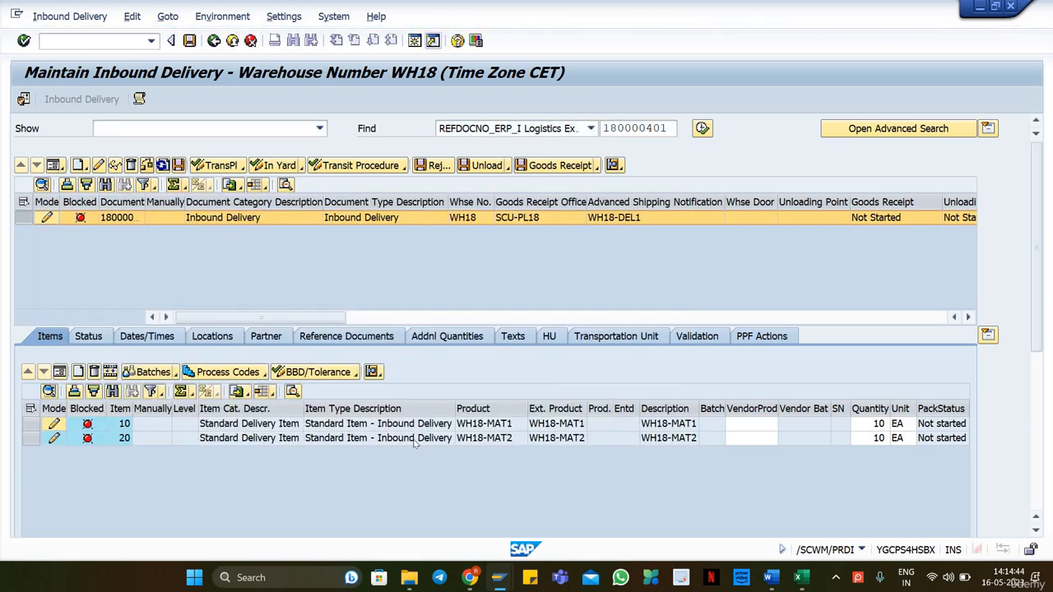
# Display the details of item 10 and examine the warehouse process type, stock type and goods movement bin in its movement data.
pyautogui.hscroll(5, 414, 443)
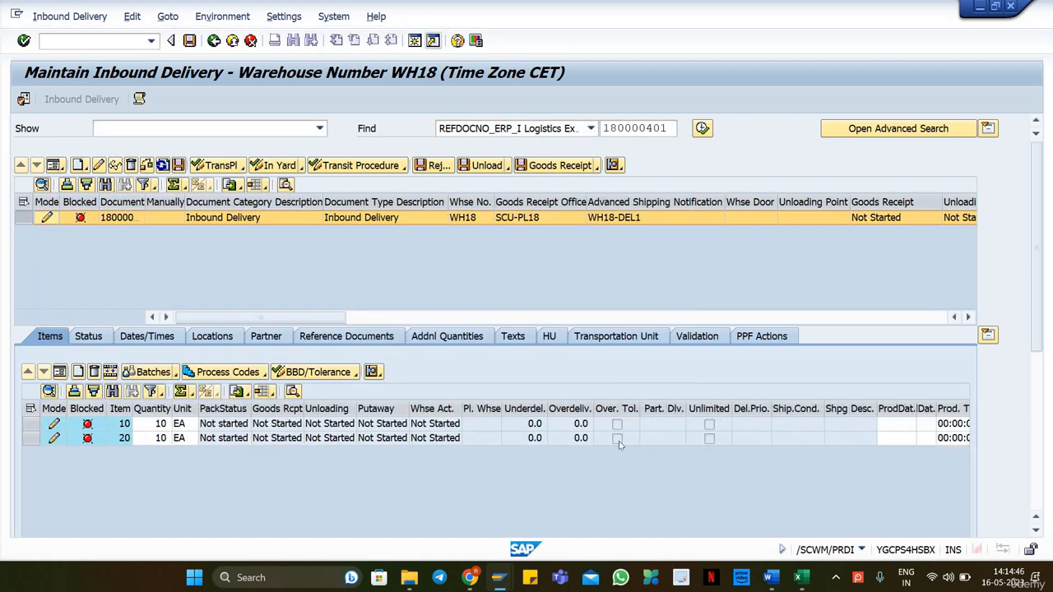
pyautogui.moveTo(1038, 320); pyautogui.dragTo(1033, 418)
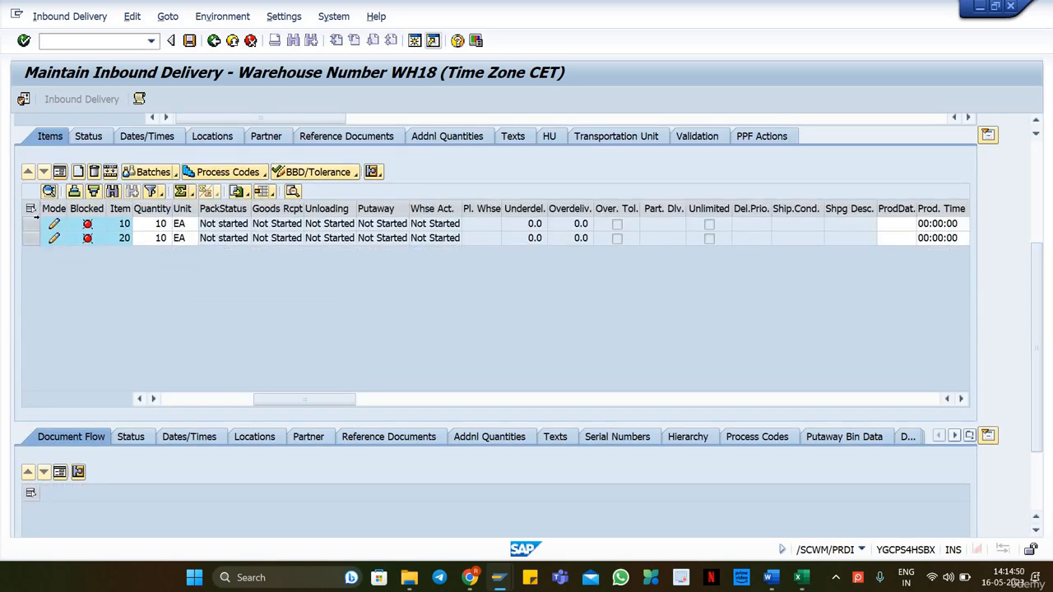
pyautogui.click(33, 223)
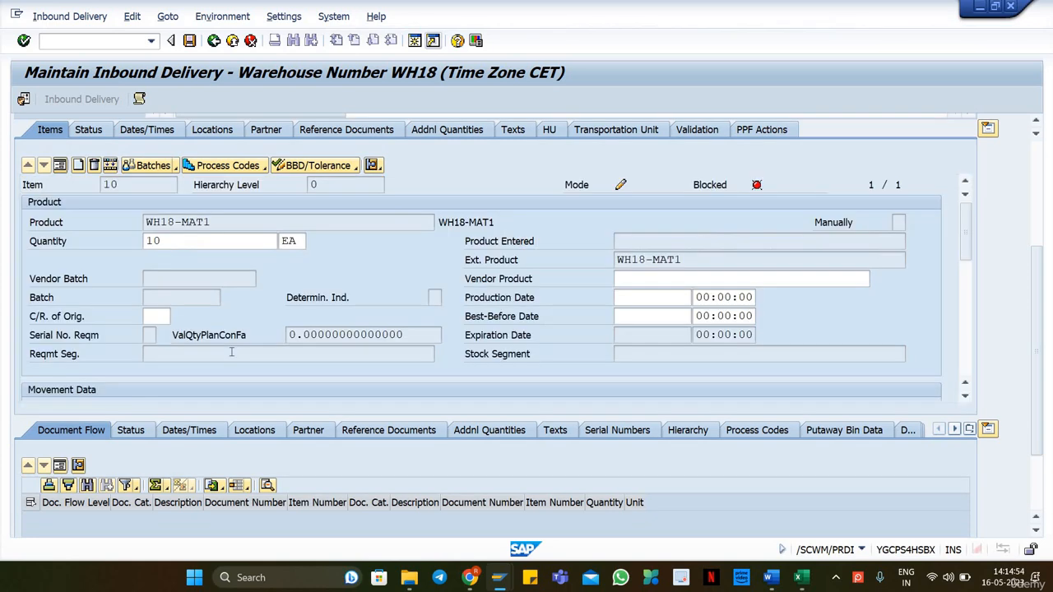
pyautogui.scroll(-3, 965, 246)
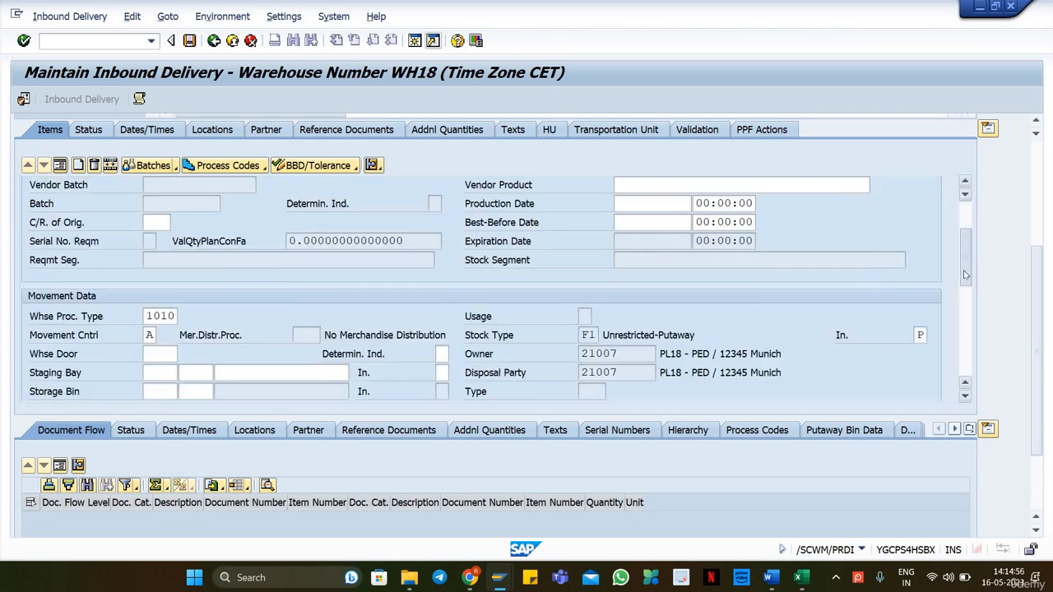
pyautogui.click(150, 260)
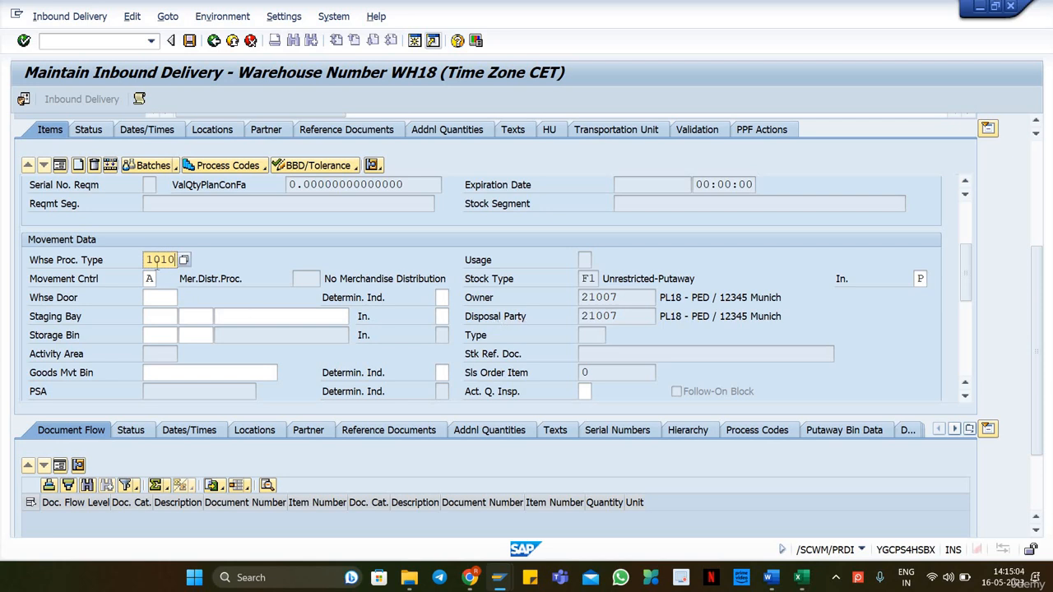
pyautogui.doubleClick(165, 259)
pyautogui.moveTo(966, 270); pyautogui.dragTo(238, 256)
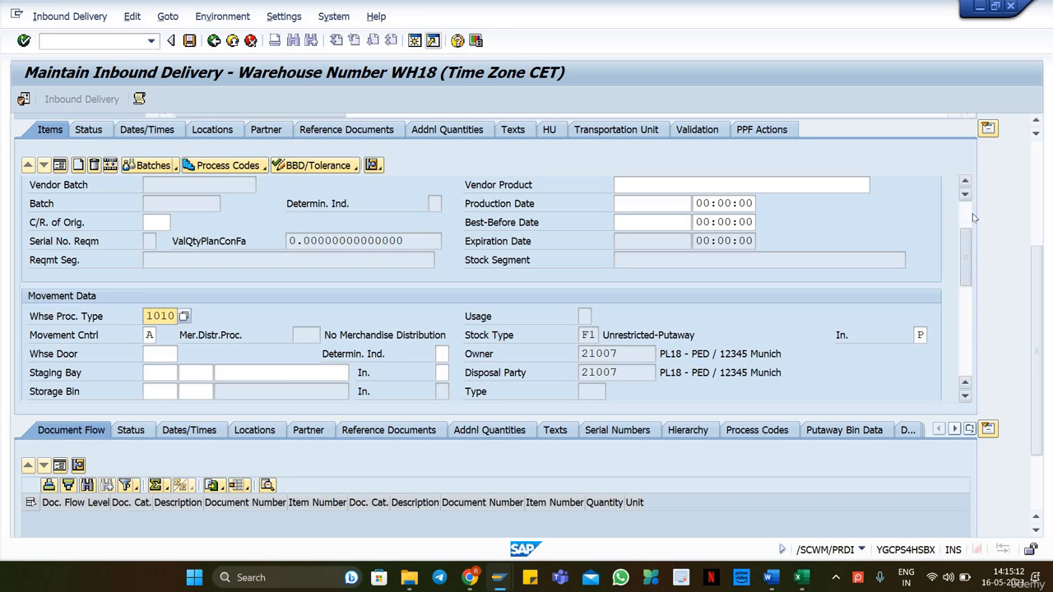
pyautogui.scroll(3, 974, 269)
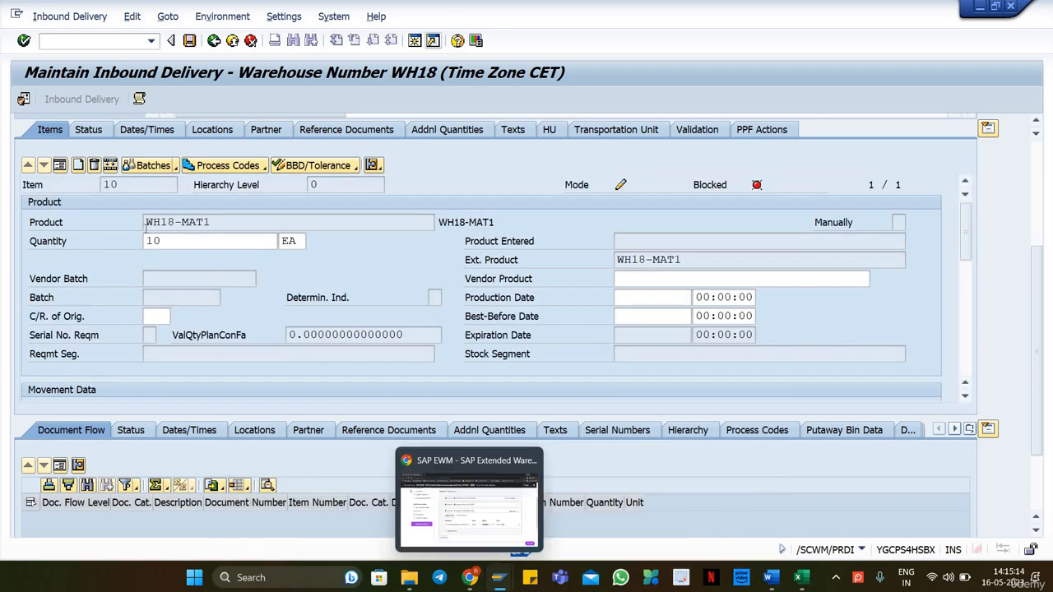
# Replace the inbound queue monitor session with the SIMG Implementation Activities transaction from the favorites.
pyautogui.moveTo(500, 577)
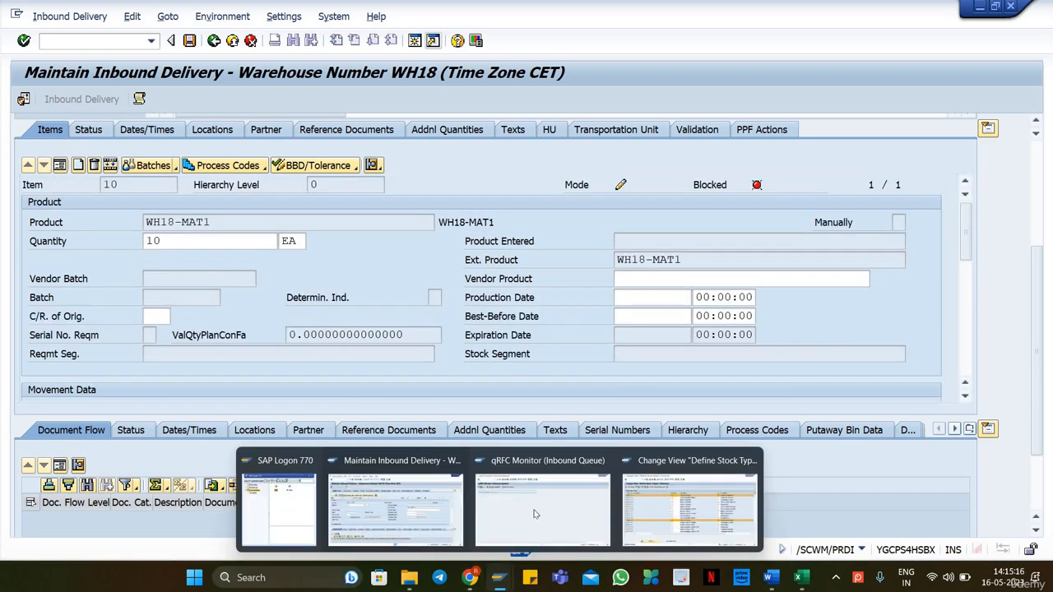
pyautogui.click(487, 502)
pyautogui.write('/')
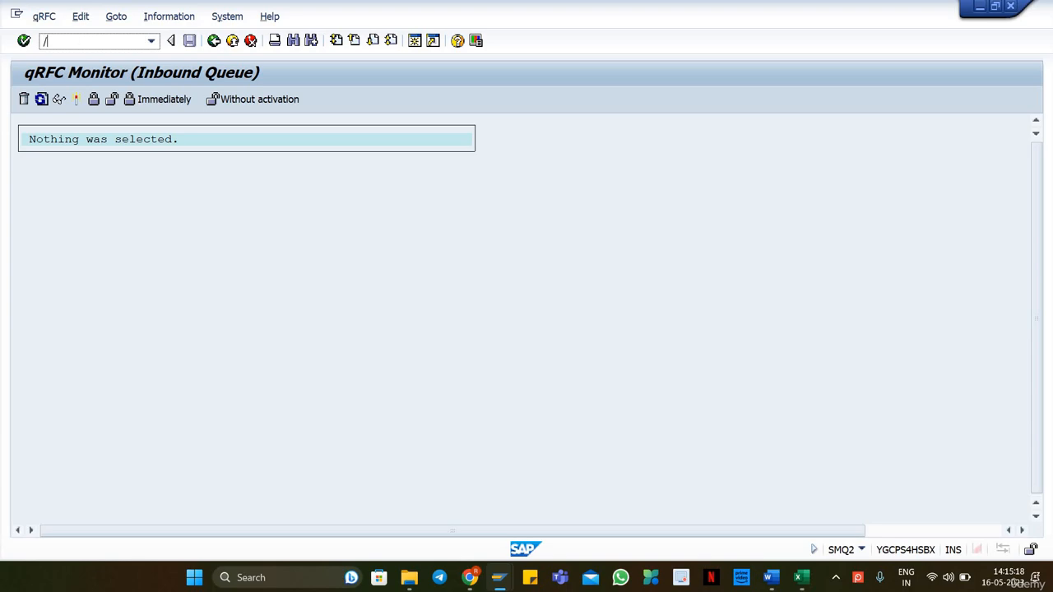
pyautogui.write('n')
pyautogui.press('Return')
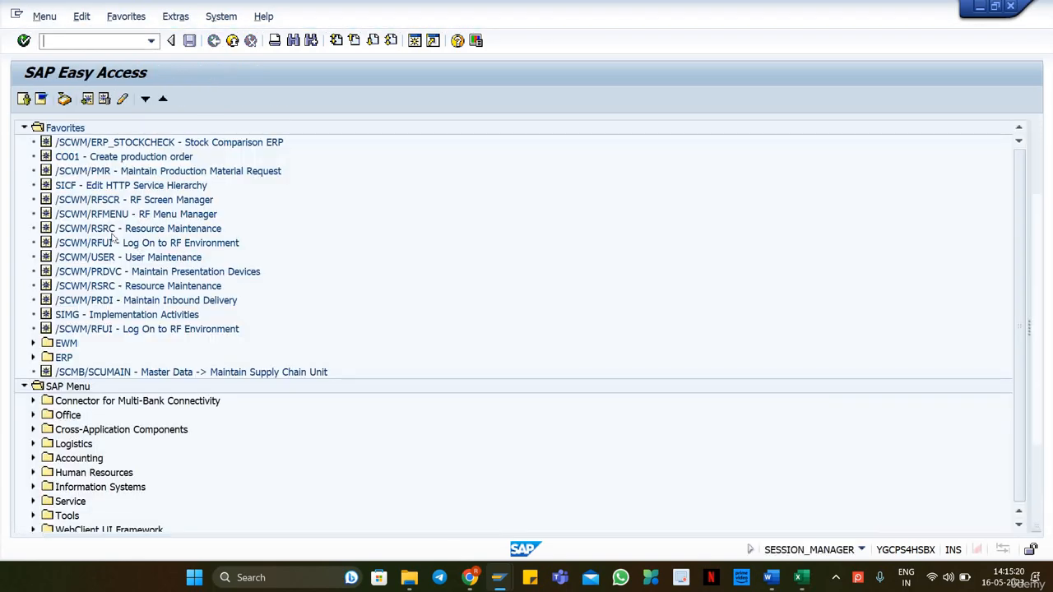
pyautogui.click(113, 229)
pyautogui.press('Down')
pyautogui.press('Down')
pyautogui.press('Down')
pyautogui.press('Down')
pyautogui.press('Down')
pyautogui.press('Down')
pyautogui.press('Return')
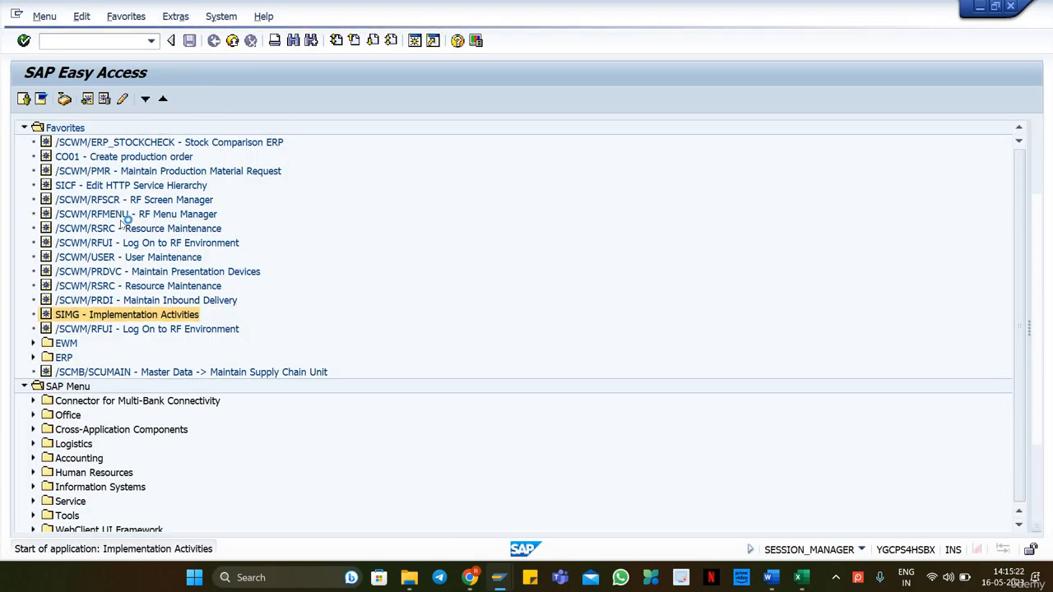
# Expand the IMG structure through SCM Extended Warehouse Management and Extended Warehouse Management to Cross-Process Settings.
pyautogui.scroll(-4, 163, 368)
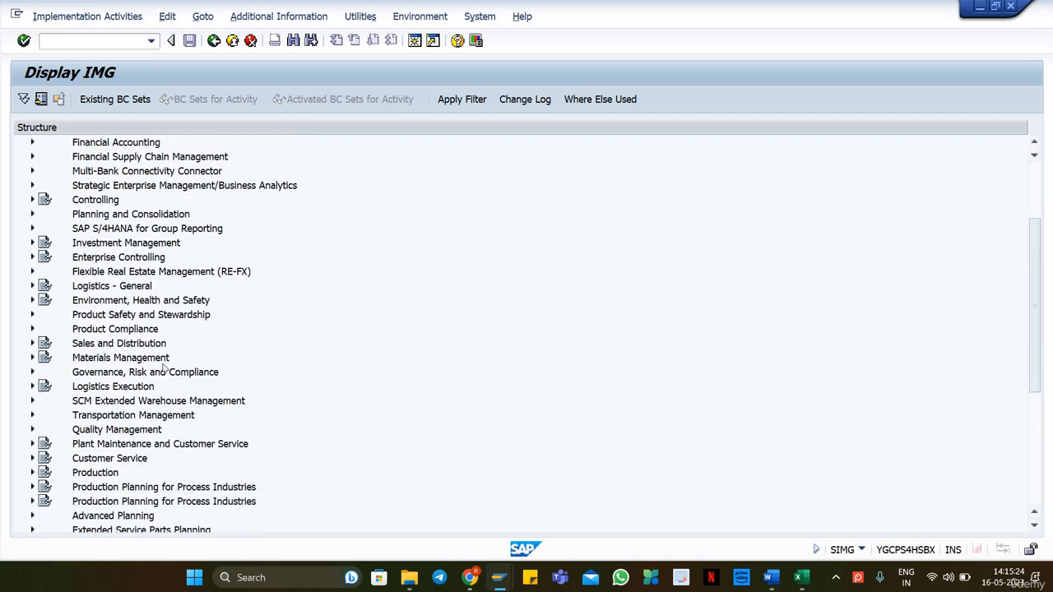
pyautogui.scroll(-1, 163, 369)
pyautogui.doubleClick(158, 358)
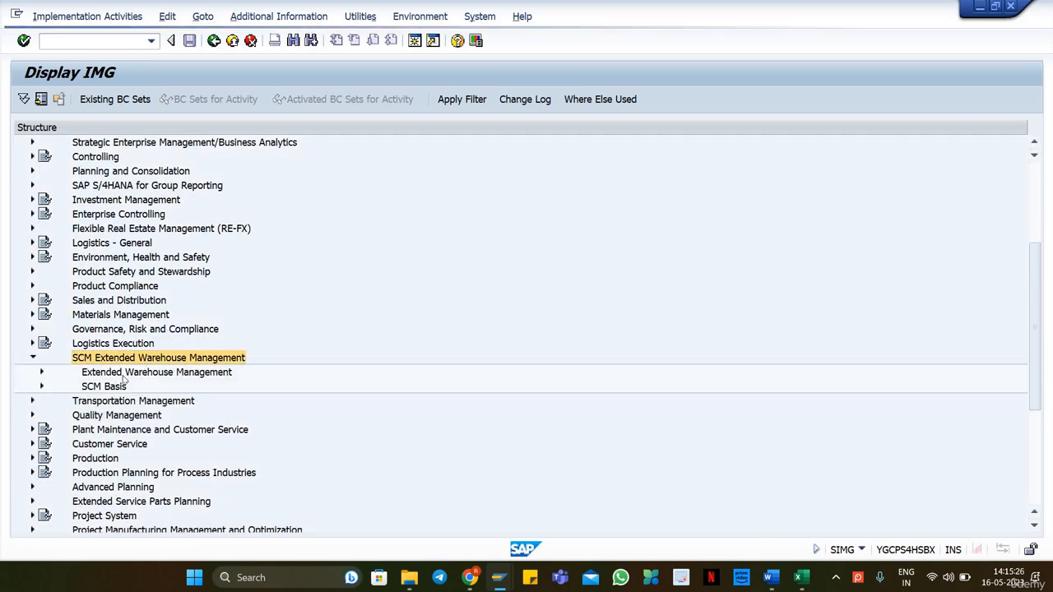
pyautogui.doubleClick(124, 374)
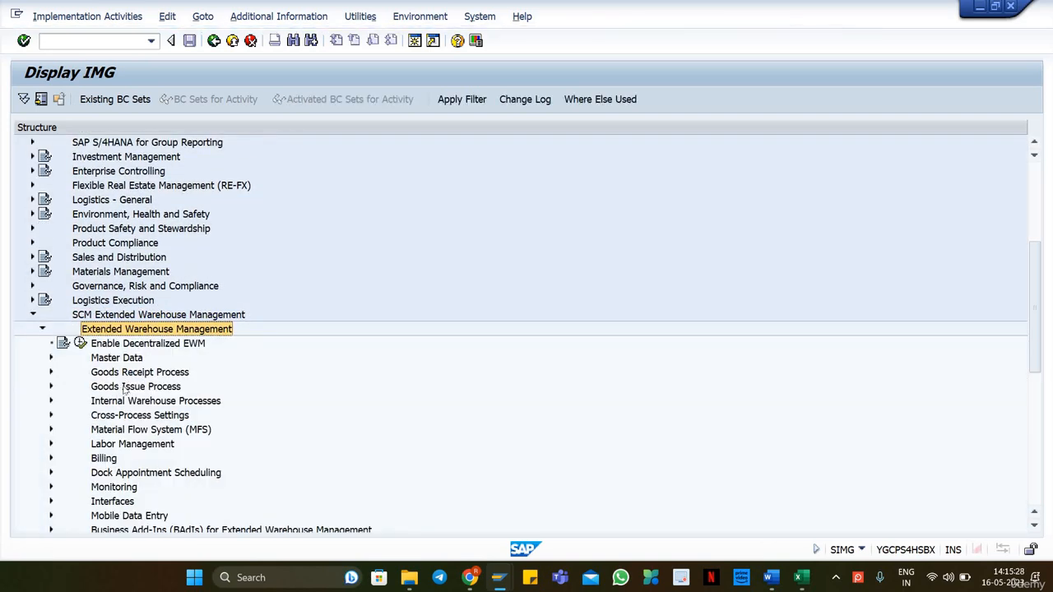
pyautogui.click(124, 386)
pyautogui.press('Down')
pyautogui.press('Down')
pyautogui.press('Down')
pyautogui.press('Up')
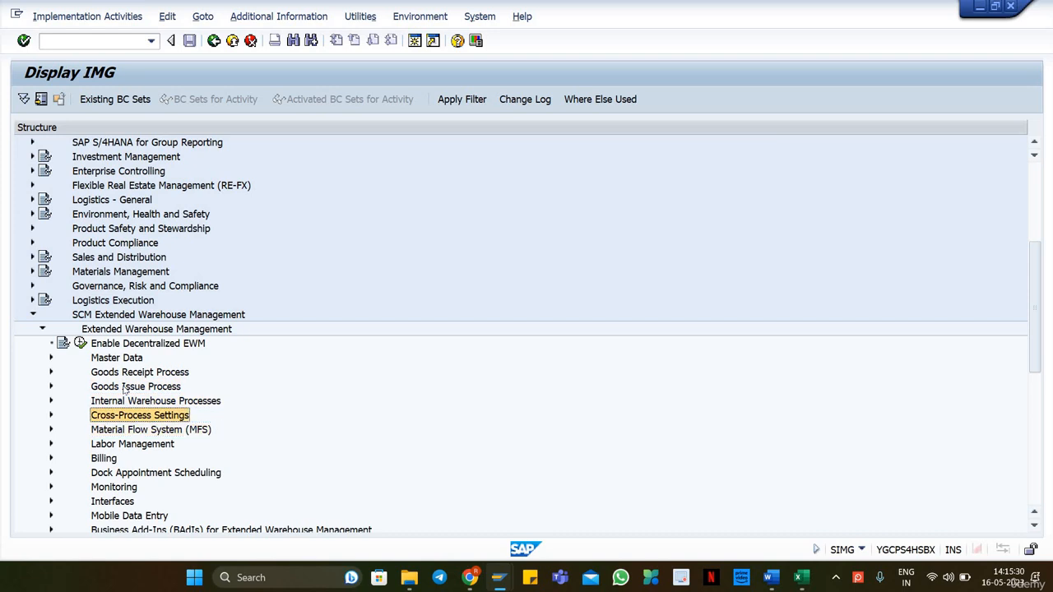
pyautogui.press('Right')
# Open the Define Warehouse Process Type activity under Warehouse Task in Cross-Process Settings.
pyautogui.press('Down')
pyautogui.press('Down')
pyautogui.press('Down')
pyautogui.press('Down')
pyautogui.press('Down')
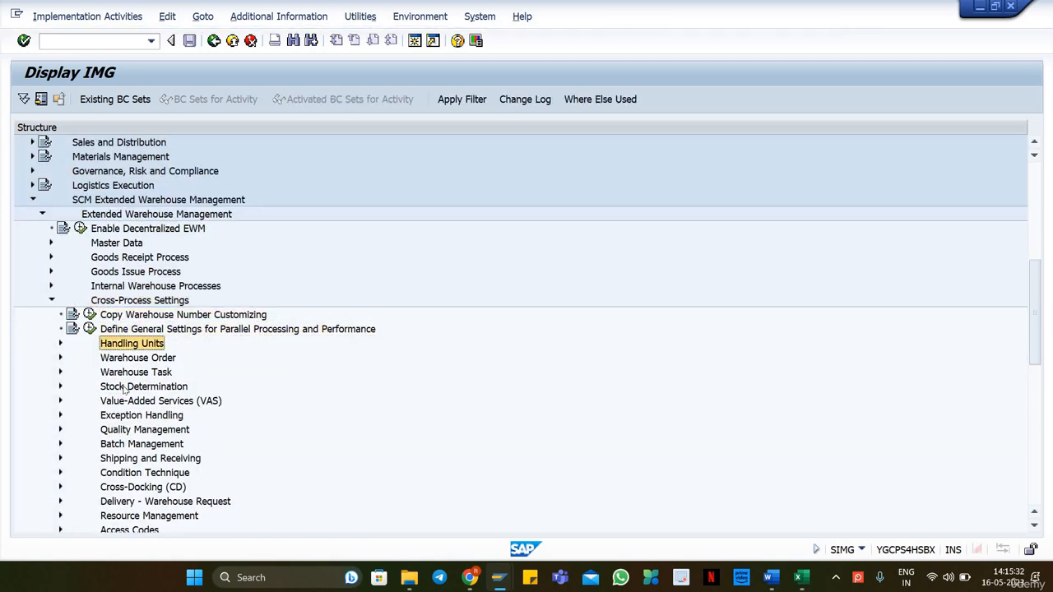
pyautogui.press('Right')
pyautogui.press('Down')
pyautogui.press('Down')
pyautogui.press('Down')
pyautogui.press('Down')
pyautogui.press('Down')
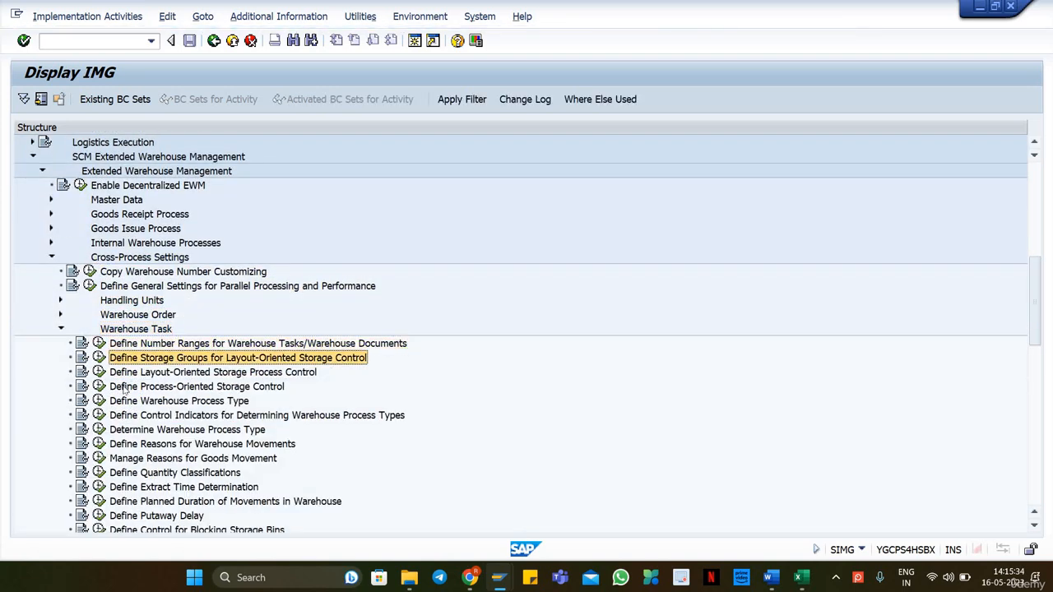
pyautogui.press('Return')
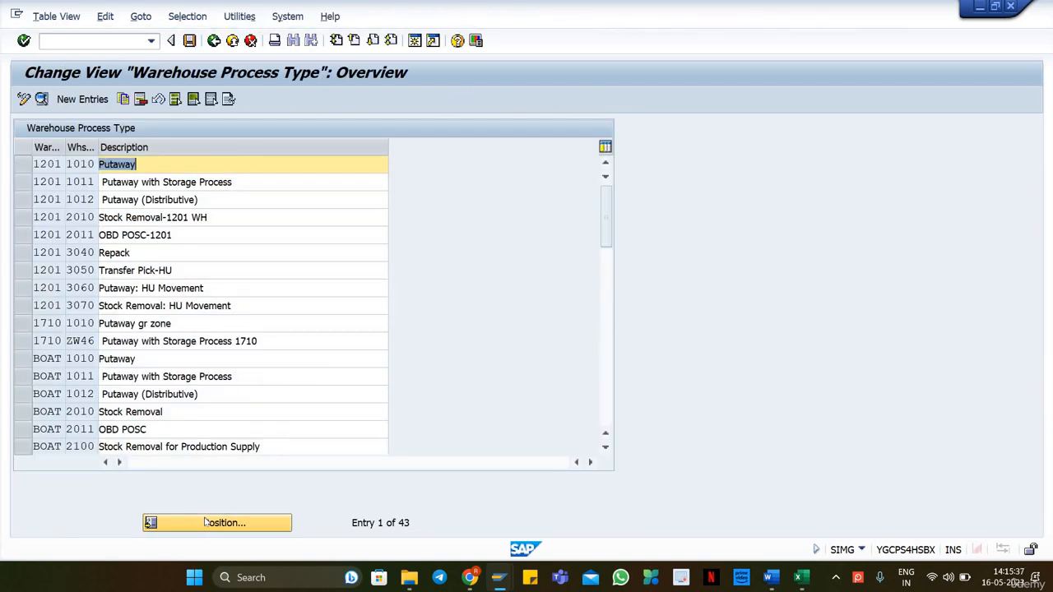
# Position the warehouse process type list at warehouse number WH18.
pyautogui.click(206, 523)
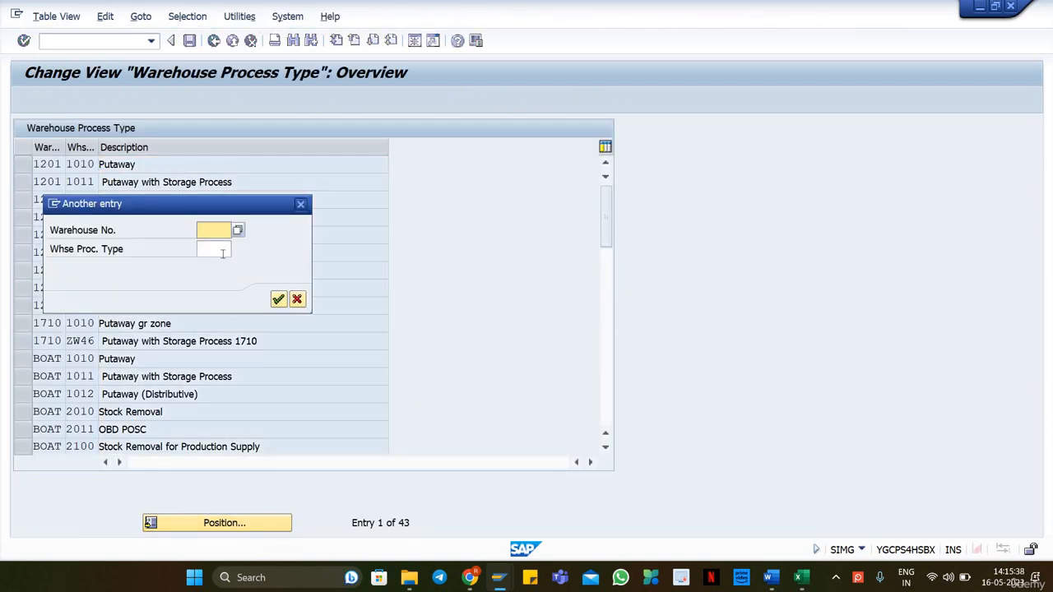
pyautogui.click(221, 250)
pyautogui.click(217, 233)
pyautogui.write('wh18')
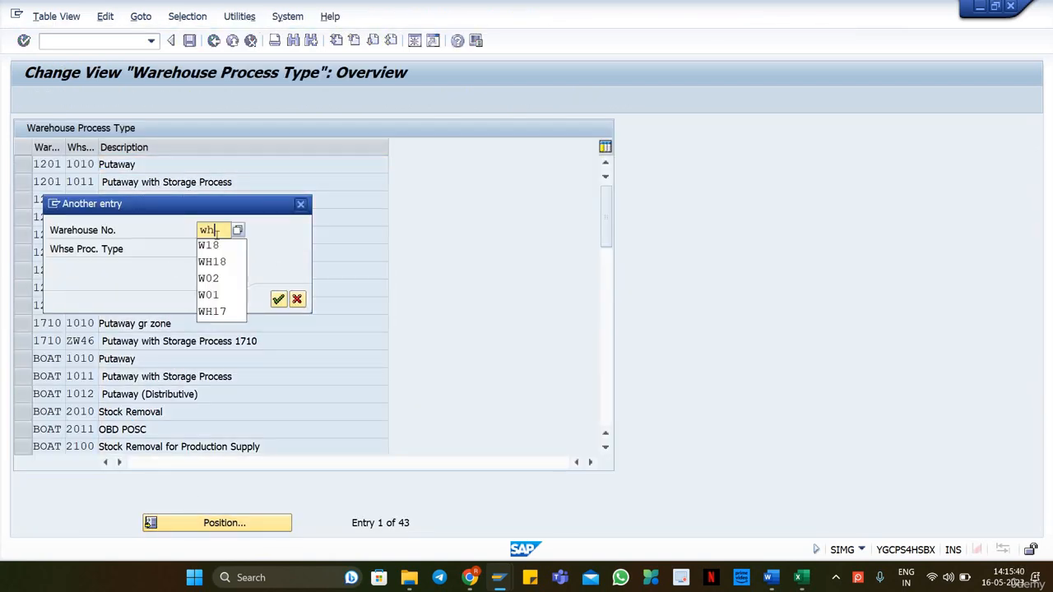
pyautogui.press('Tab')
pyautogui.press('Return')
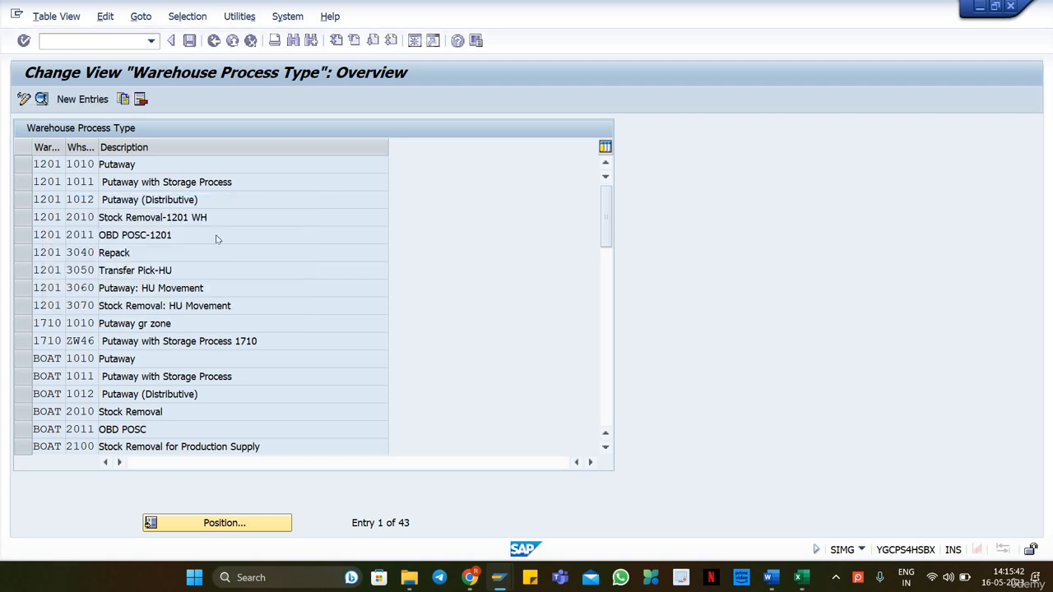
# Open the details of WH99's warehouse process type 1010, inspect the available process categories, and return to the overview.
pyautogui.doubleClick(188, 169)
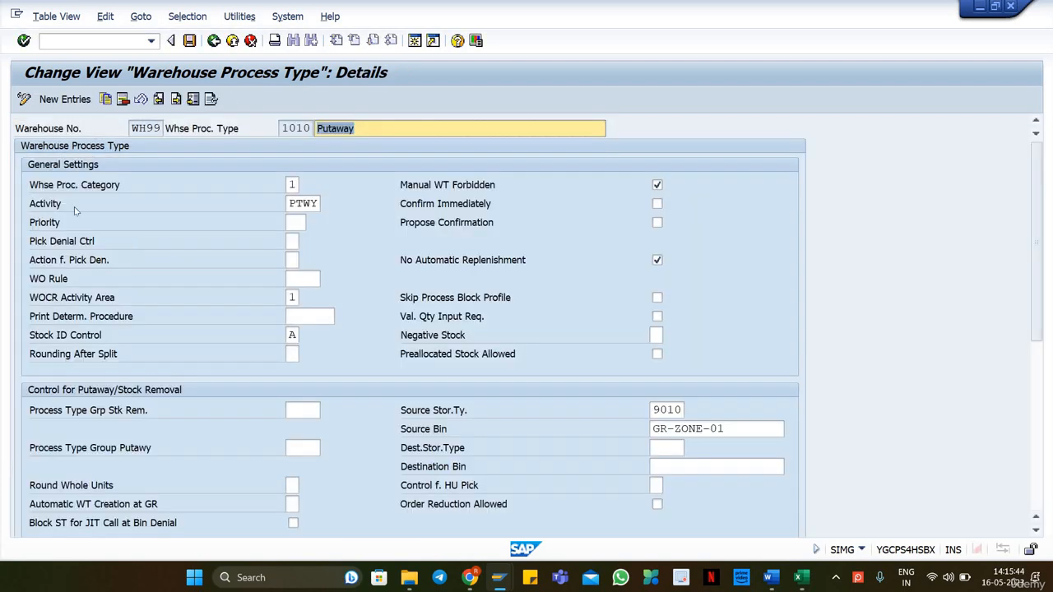
pyautogui.click(292, 184)
pyautogui.click(306, 185)
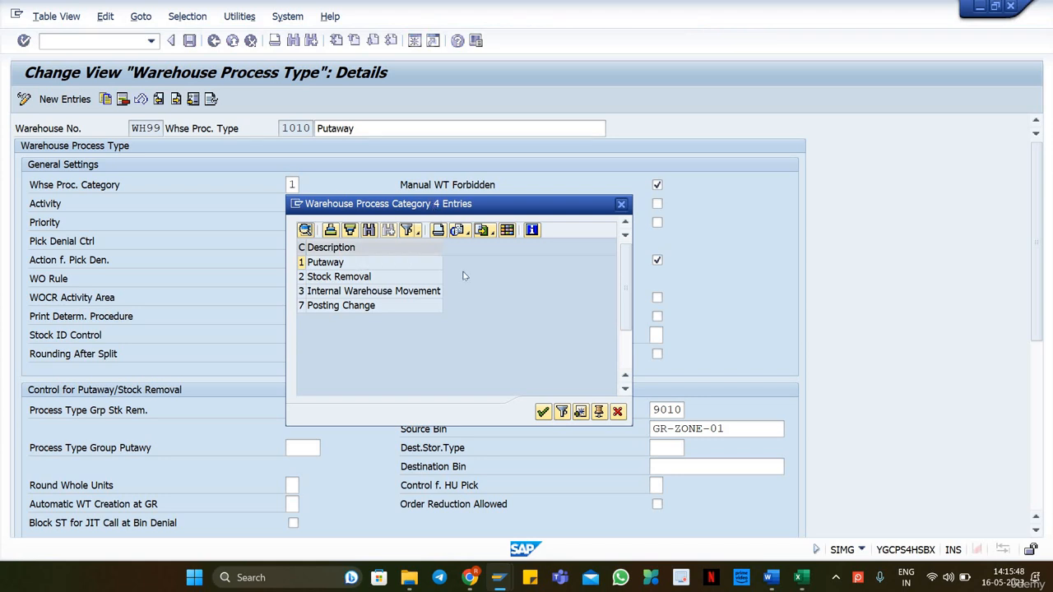
pyautogui.click(655, 284)
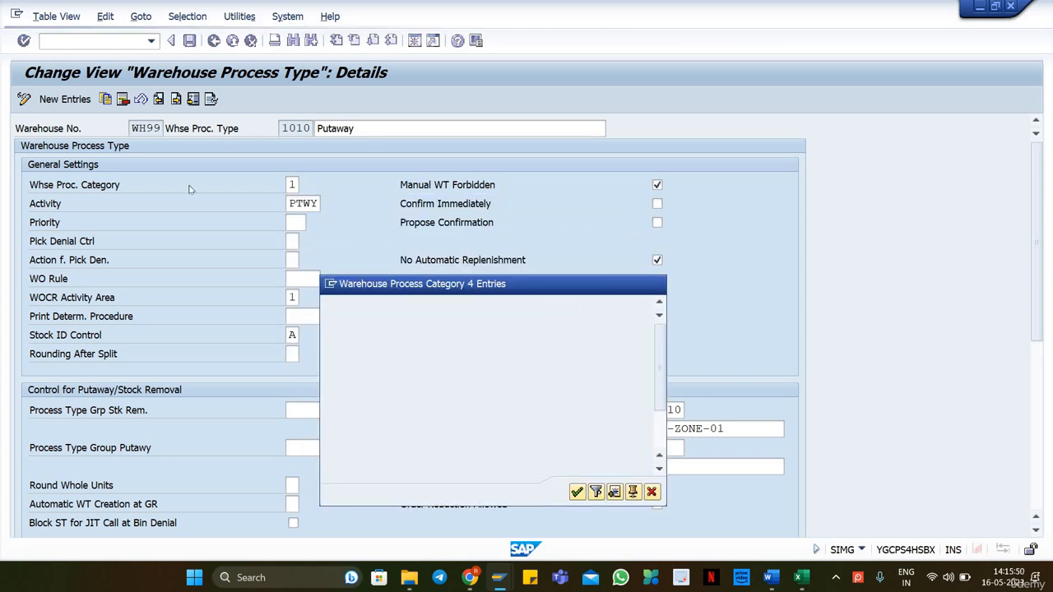
pyautogui.press('F3')
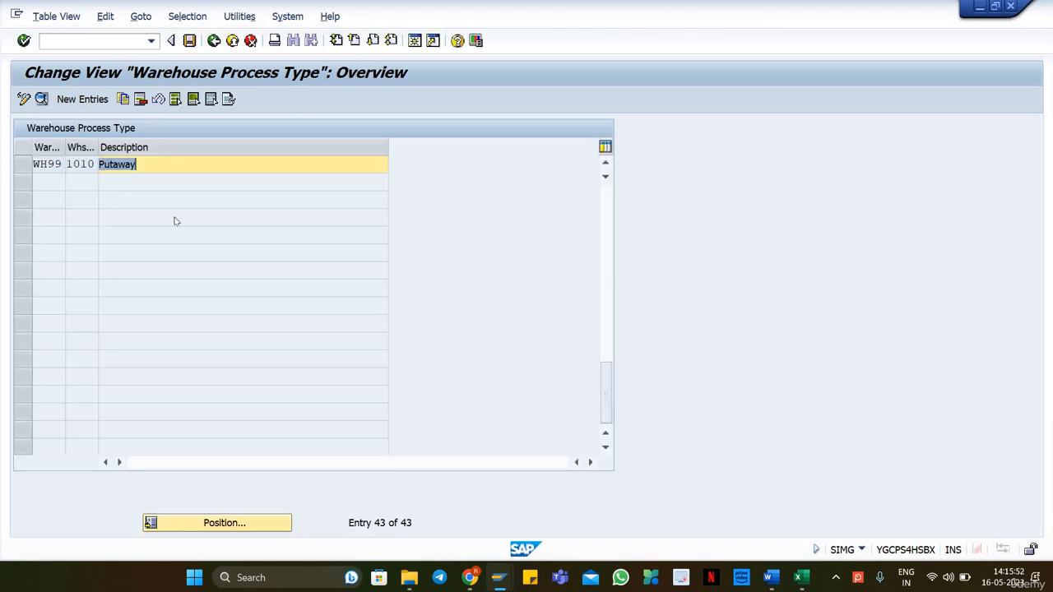
# Copy the WH17 warehouse process type 1010 Putaway entry, setting the copy's warehouse number to WH18.
pyautogui.scroll(3, 174, 221)
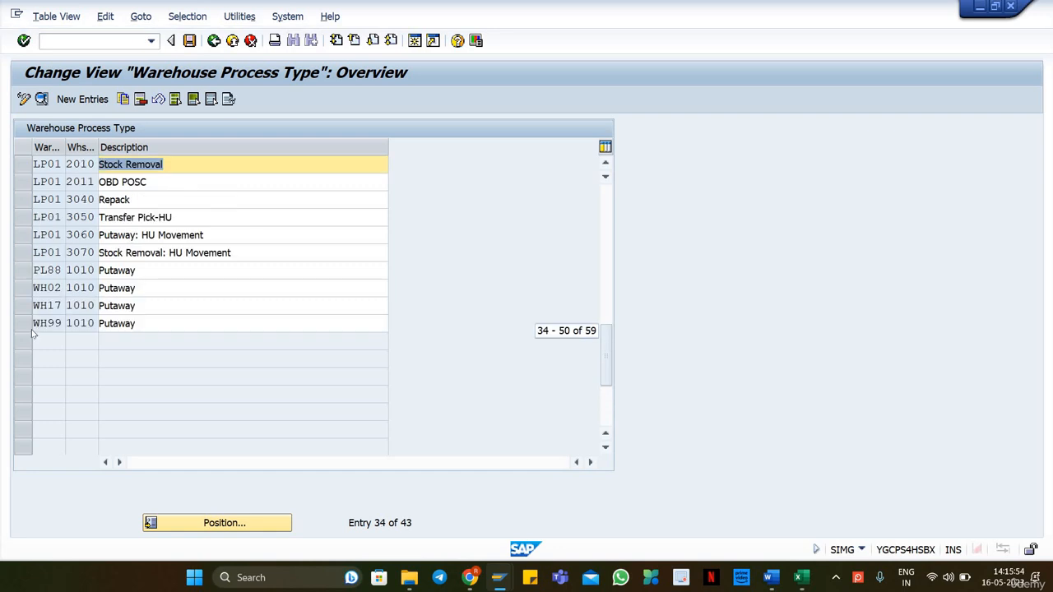
pyautogui.click(43, 325)
pyautogui.click(27, 325)
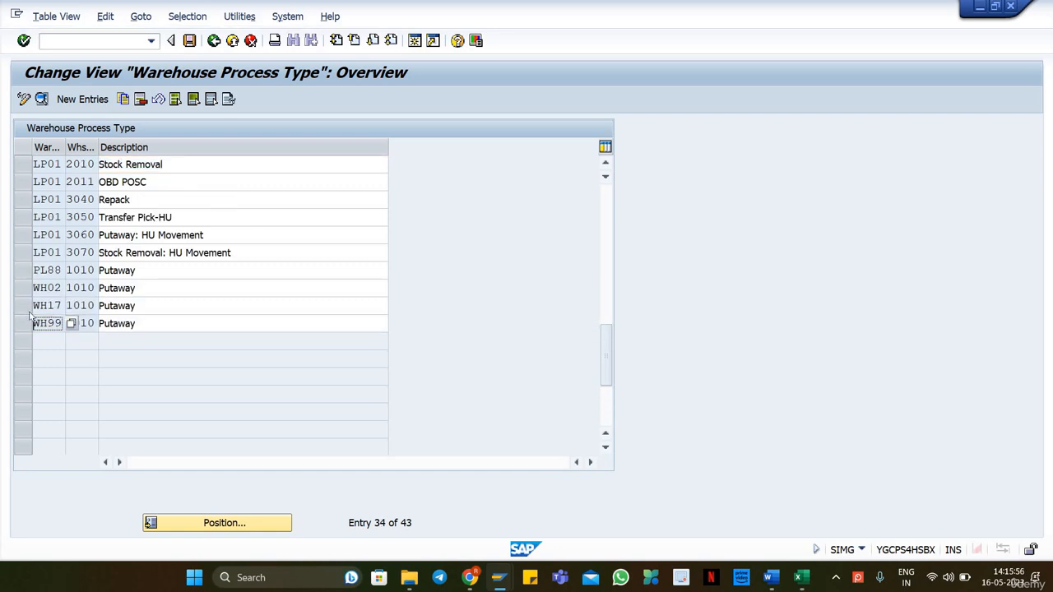
pyautogui.click(27, 307)
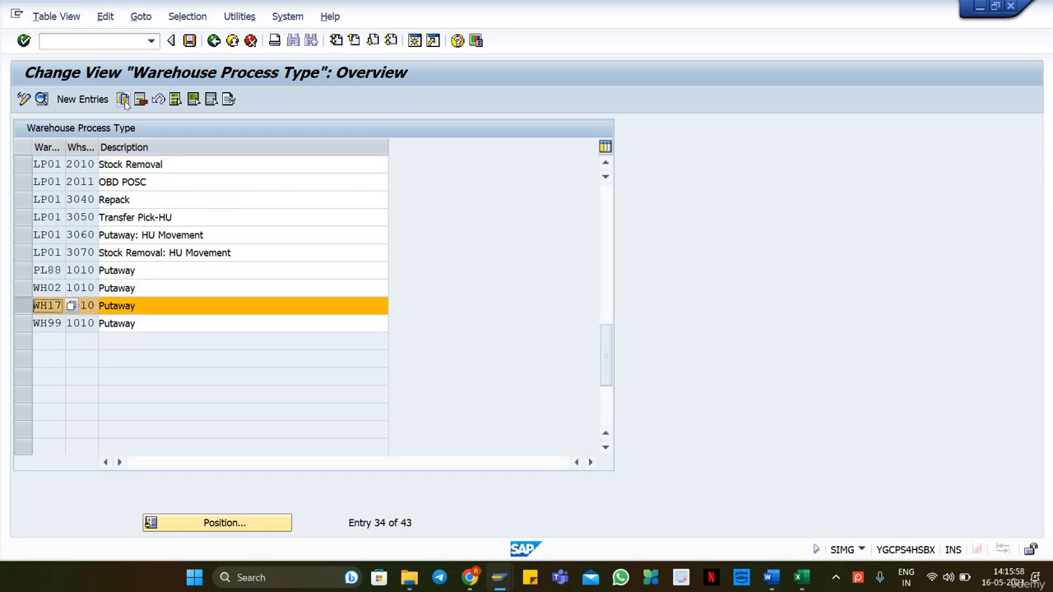
pyautogui.click(123, 99)
pyautogui.write('wh')
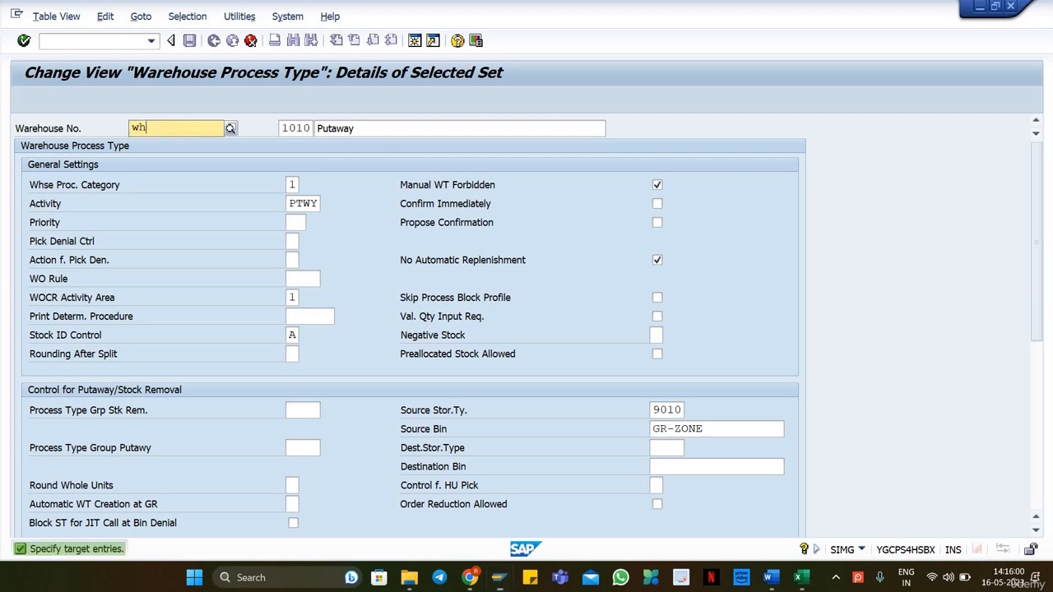
pyautogui.write('18')
pyautogui.press('Tab')
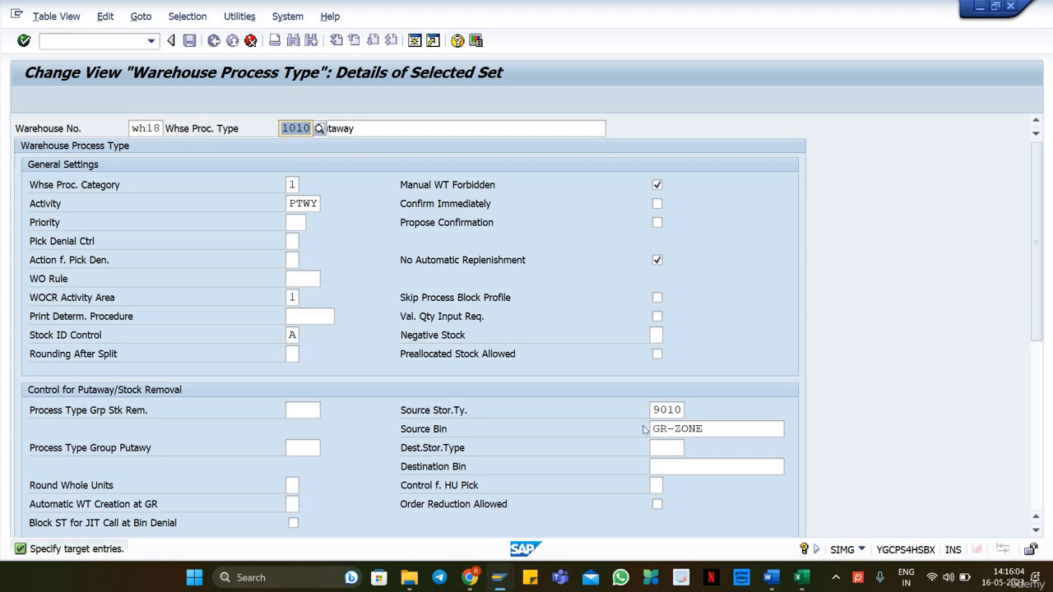
# Review the copied process type settings, accept the WH18 entry, and save the warehouse process type table.
pyautogui.scroll(-1, 339, 354)
pyautogui.scroll(1, 339, 354)
pyautogui.scroll(-10, 271, 400)
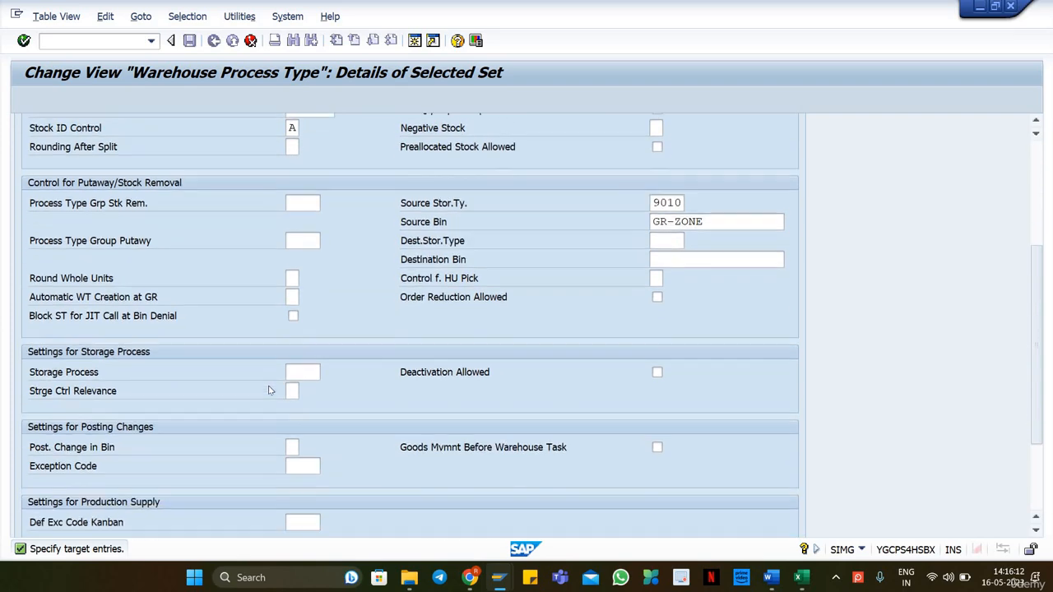
pyautogui.scroll(10, 264, 382)
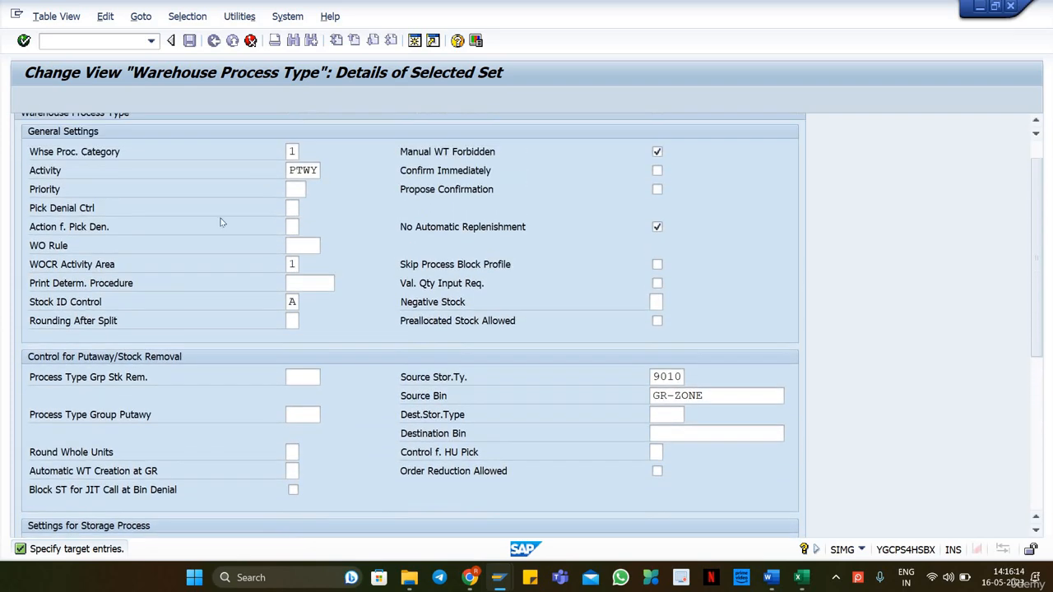
pyautogui.press('Return')
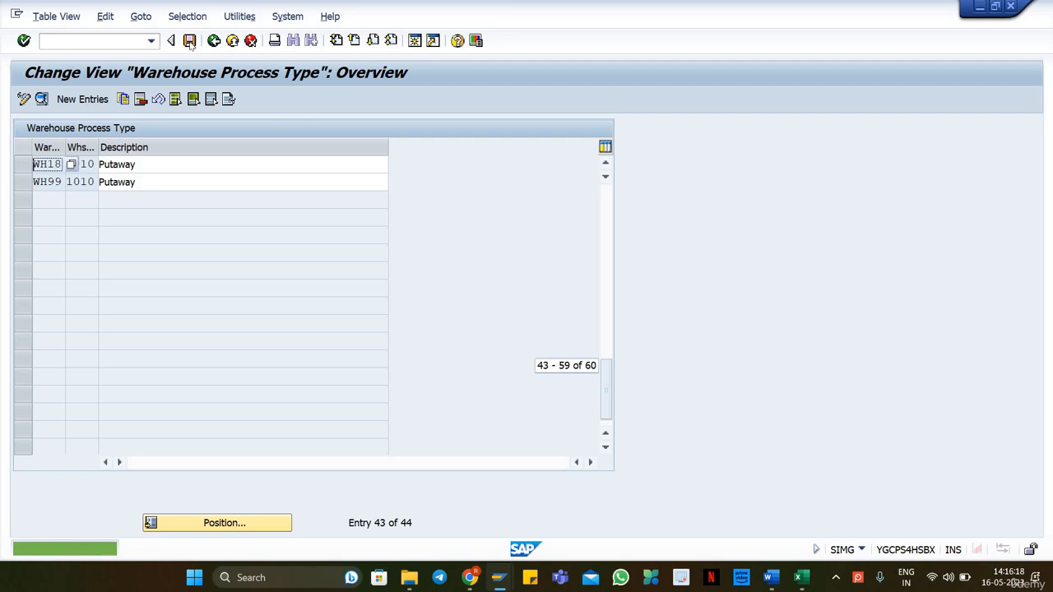
pyautogui.click(190, 42)
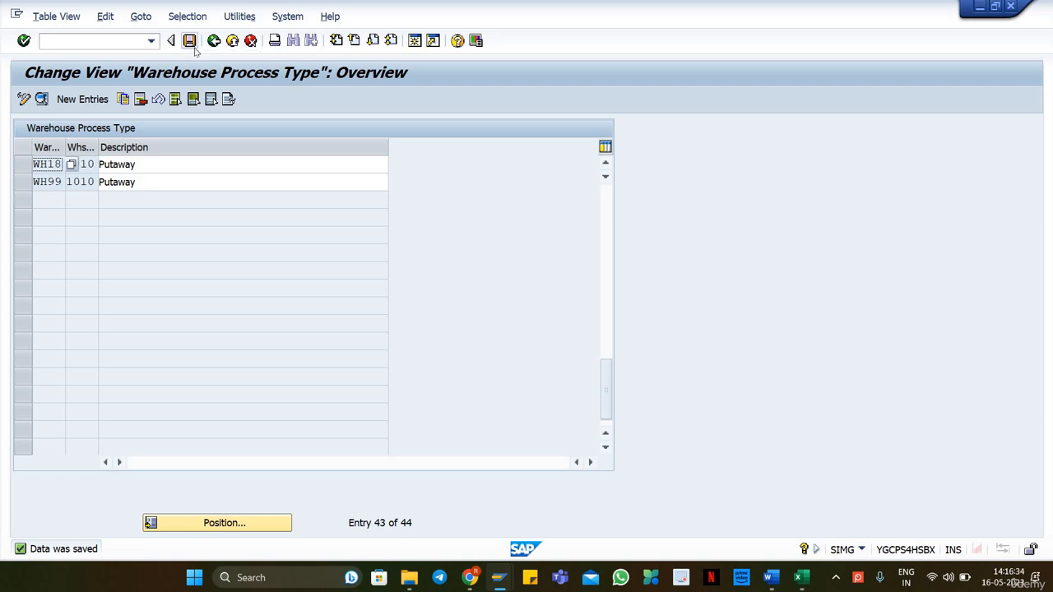
# Switch to the inbound delivery maintenance session, check the delivery, close its log, and inspect item 10's movement data.
pyautogui.click(216, 165)
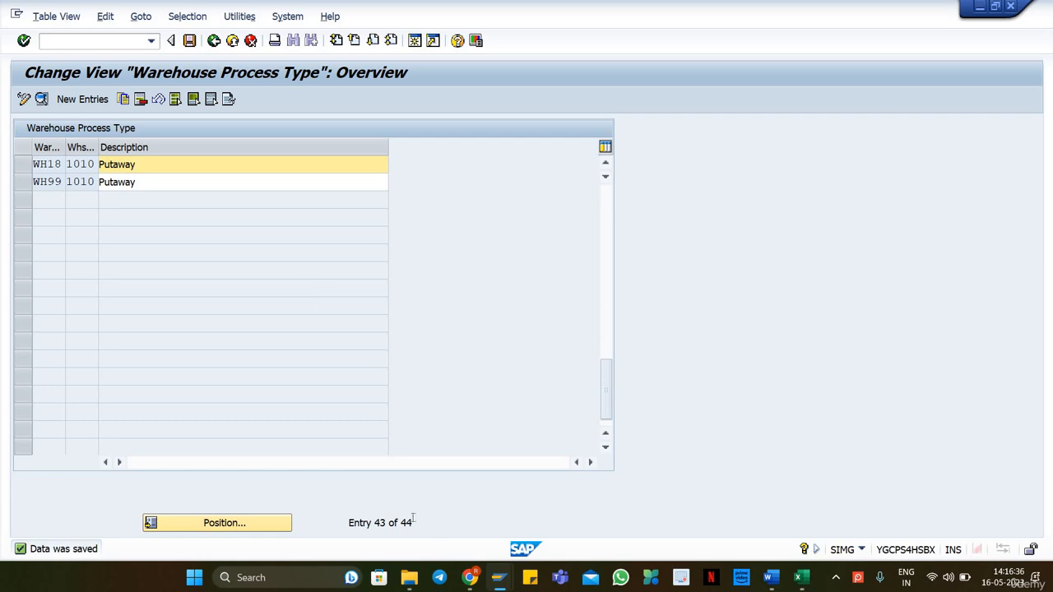
pyautogui.moveTo(497, 581)
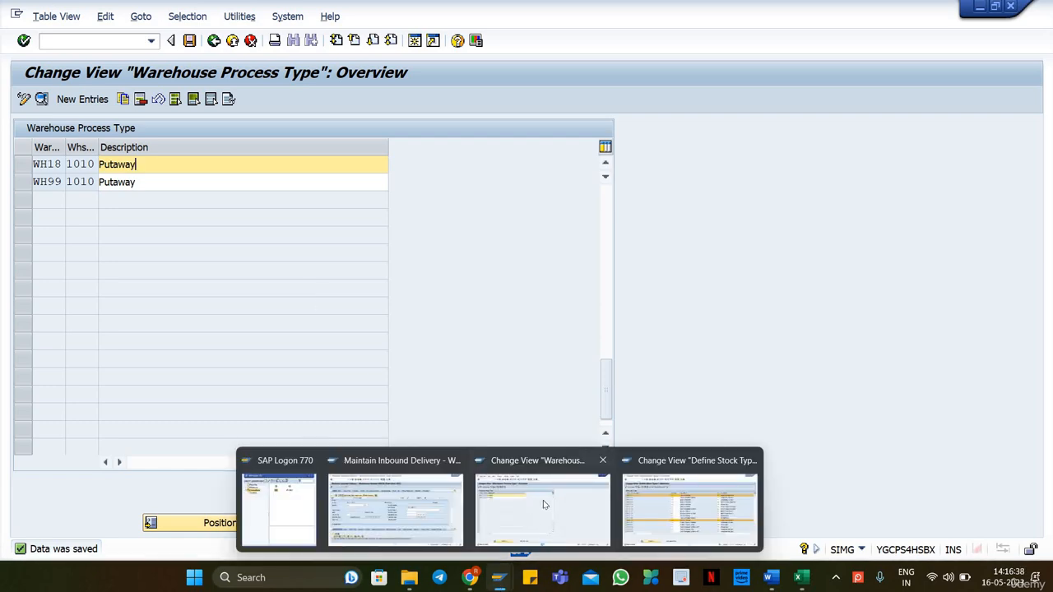
pyautogui.click(430, 504)
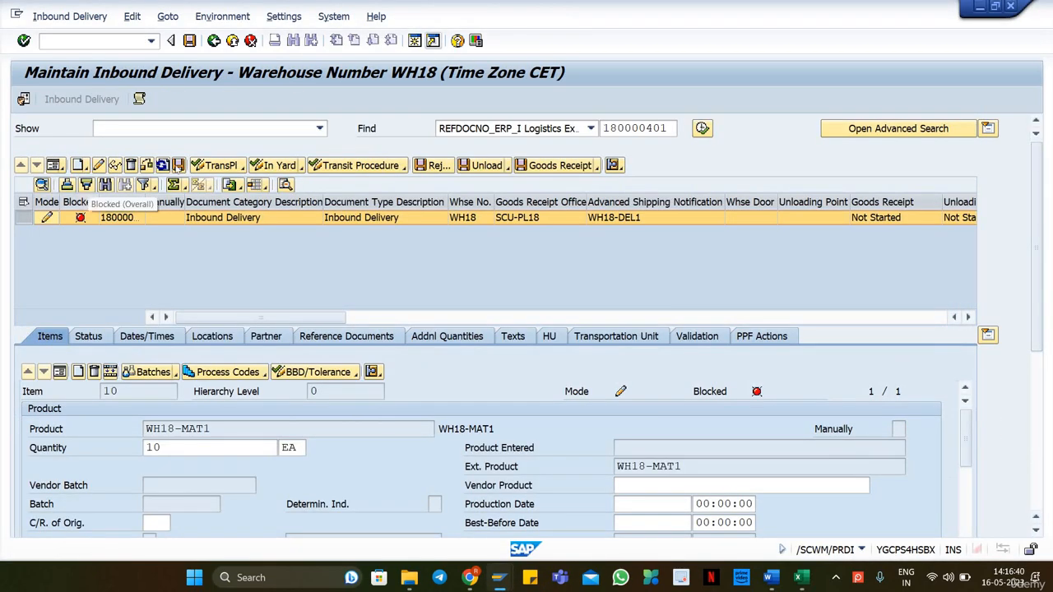
pyautogui.click(148, 166)
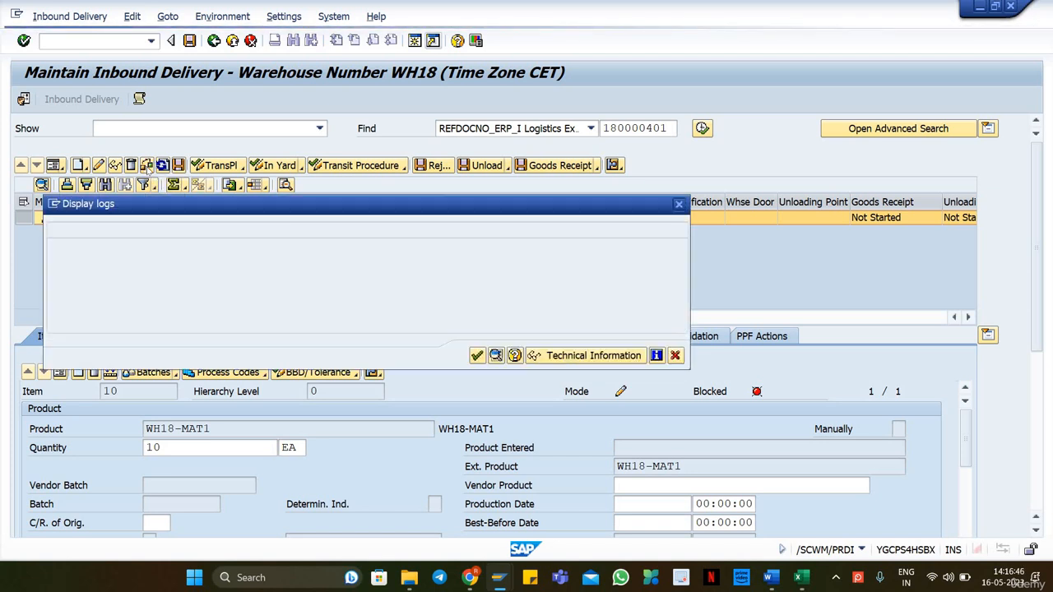
pyautogui.click(477, 355)
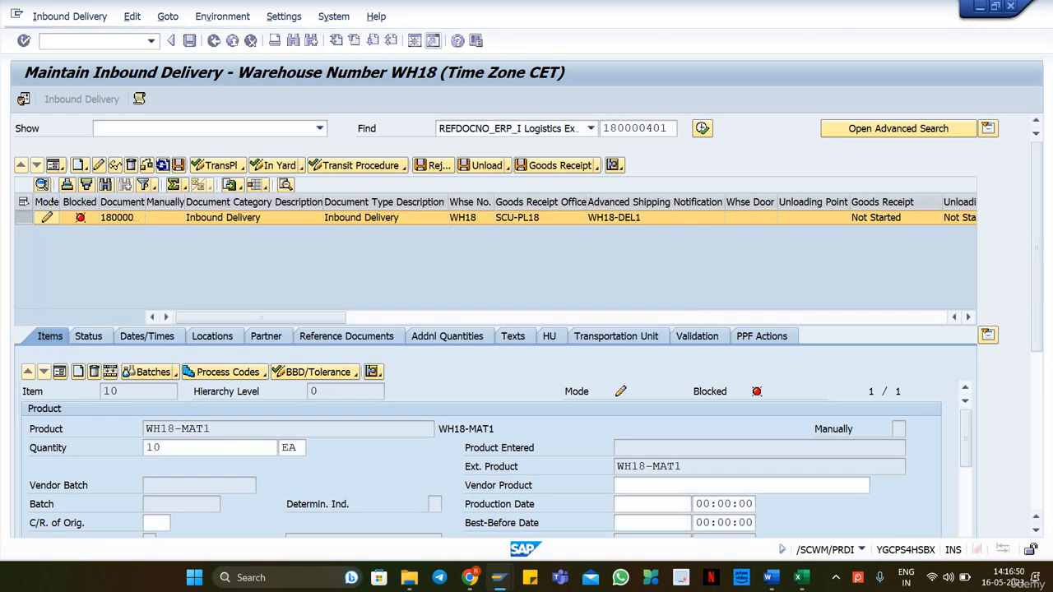
pyautogui.moveTo(1034, 281); pyautogui.dragTo(1039, 332)
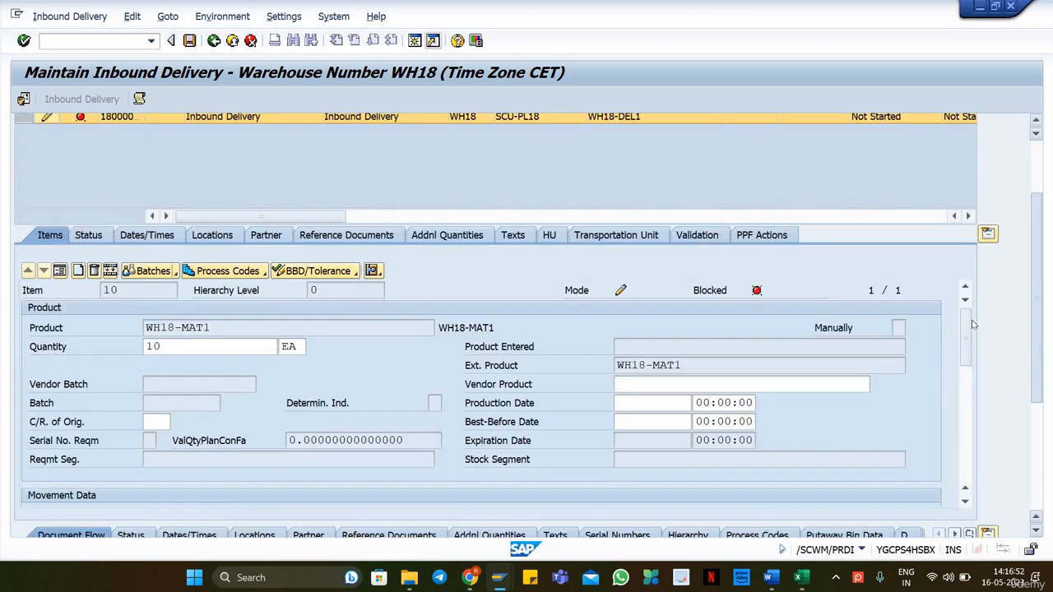
pyautogui.moveTo(967, 326); pyautogui.dragTo(968, 369)
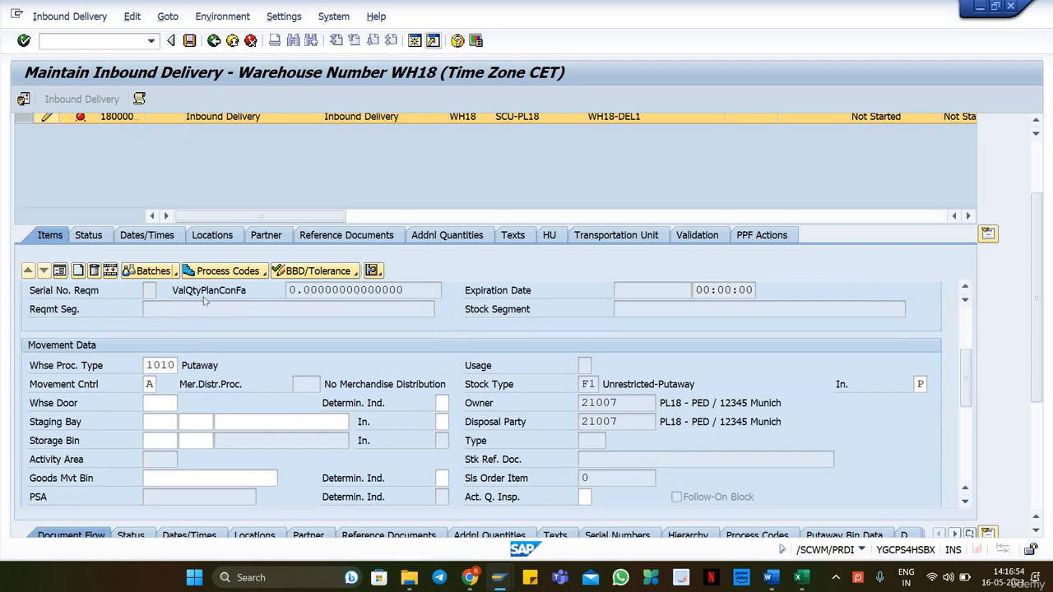
# Return to the warehouse process types, open WH18's type 1010 details, and copy the source bin name GR-ZONE.
pyautogui.hotkey('alt', 'Tab')
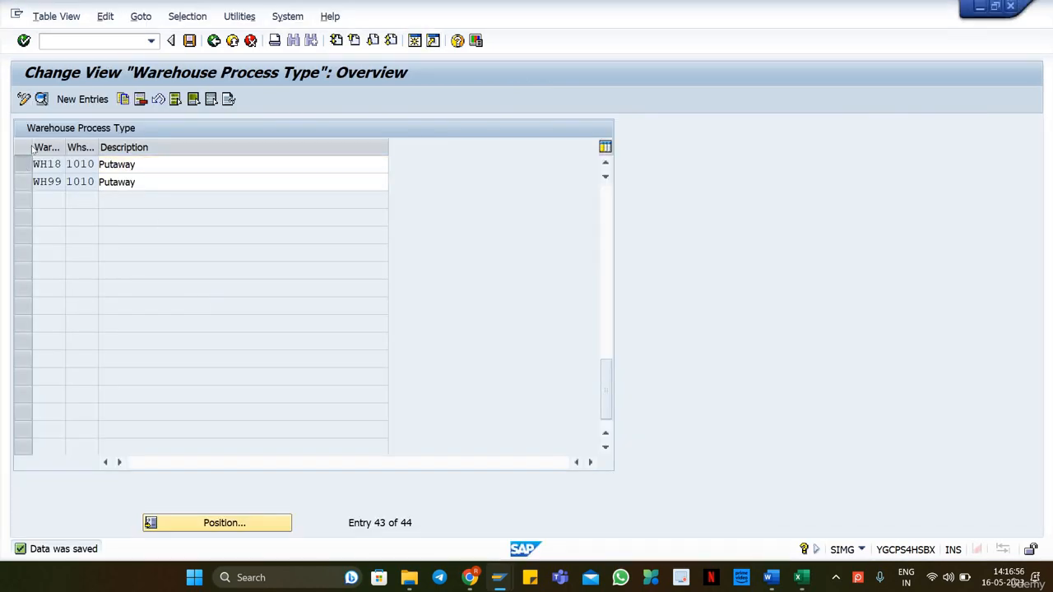
pyautogui.doubleClick(23, 165)
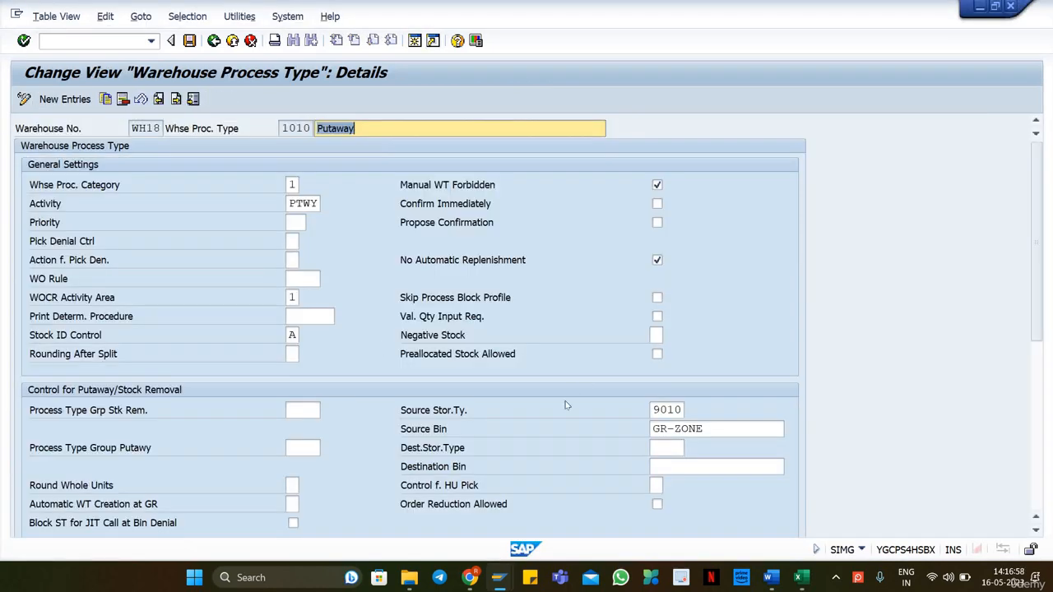
pyautogui.click(455, 417)
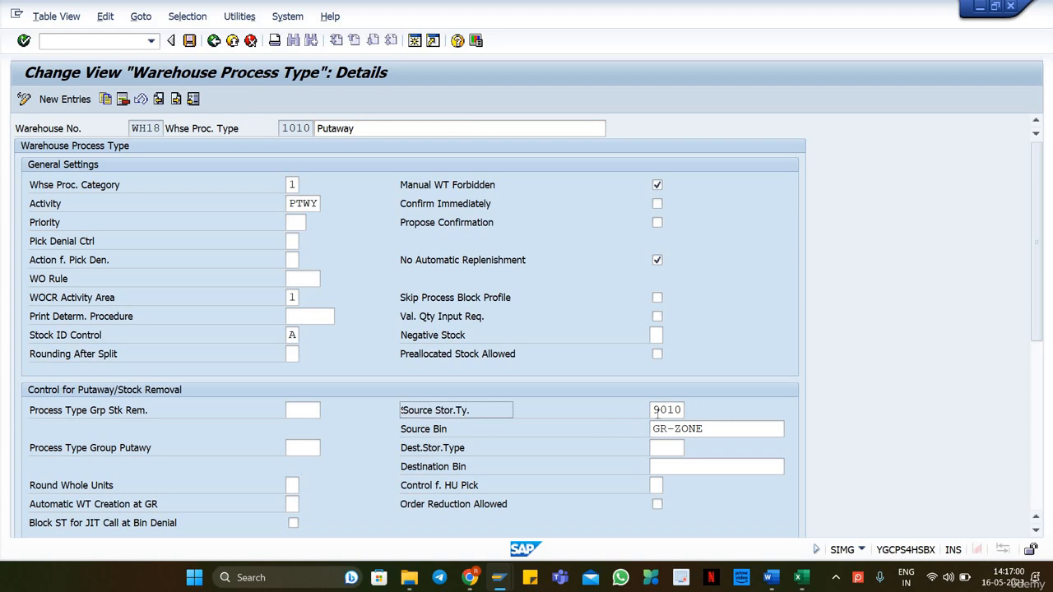
pyautogui.press('Tab')
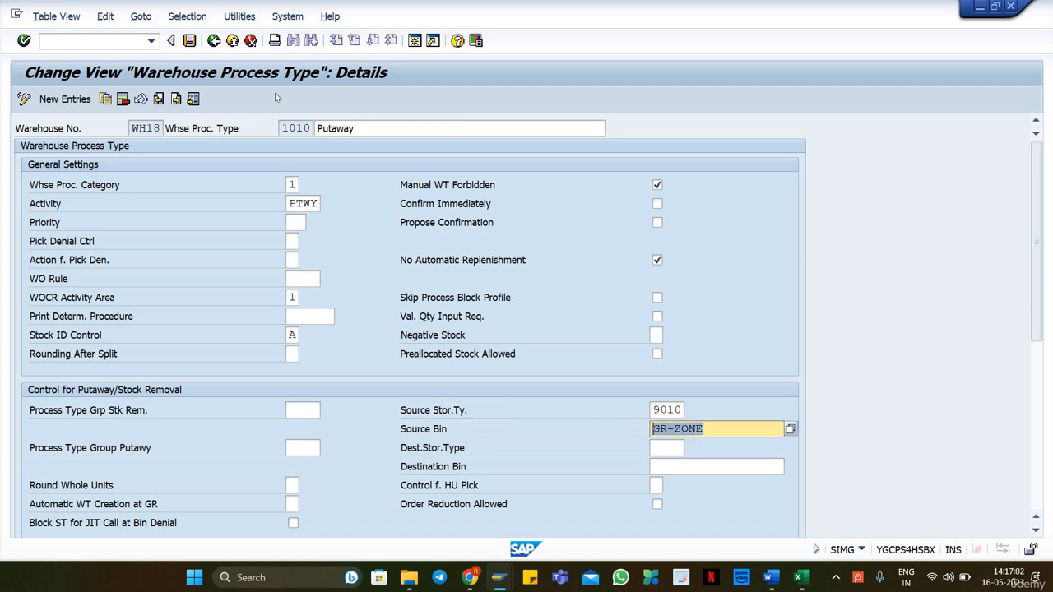
# Look up storage bin GR-ZONE in warehouse WH18 with transaction /SCWM/LS03 in a new session.
pyautogui.click(72, 43)
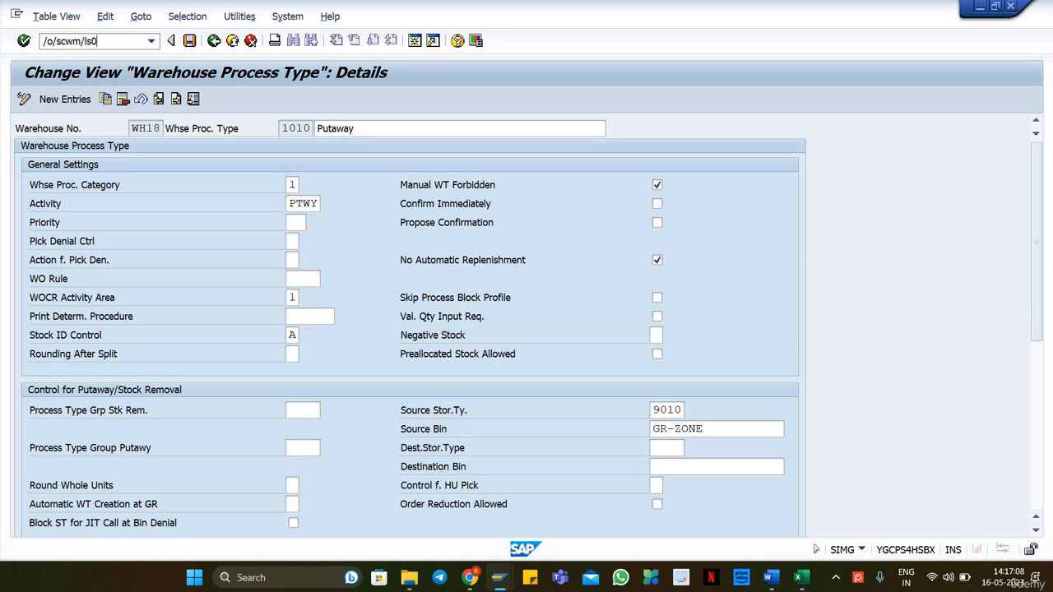
pyautogui.press('Return')
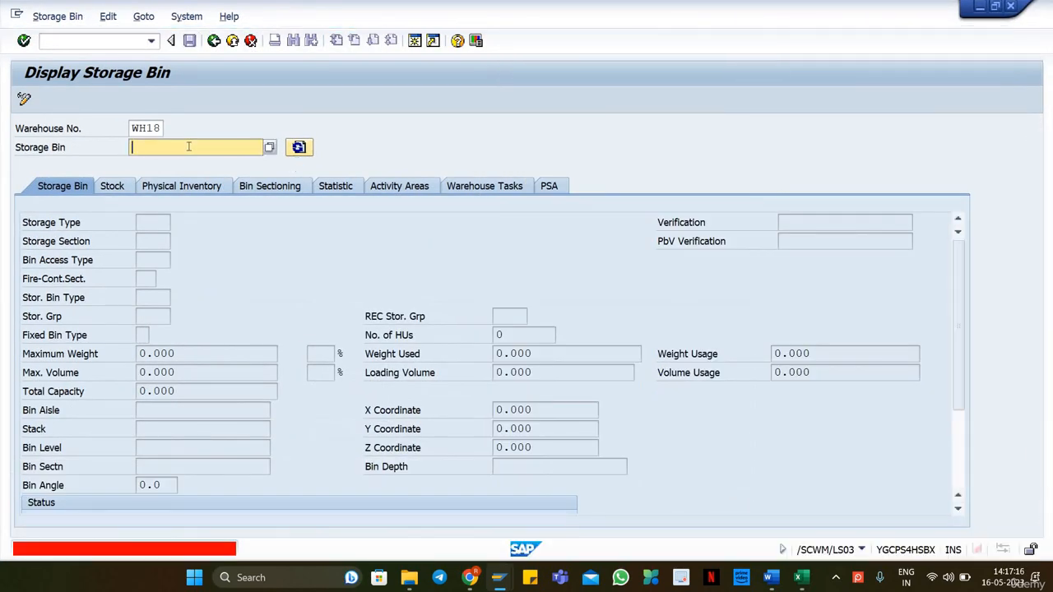
pyautogui.write('GR-ZONE')
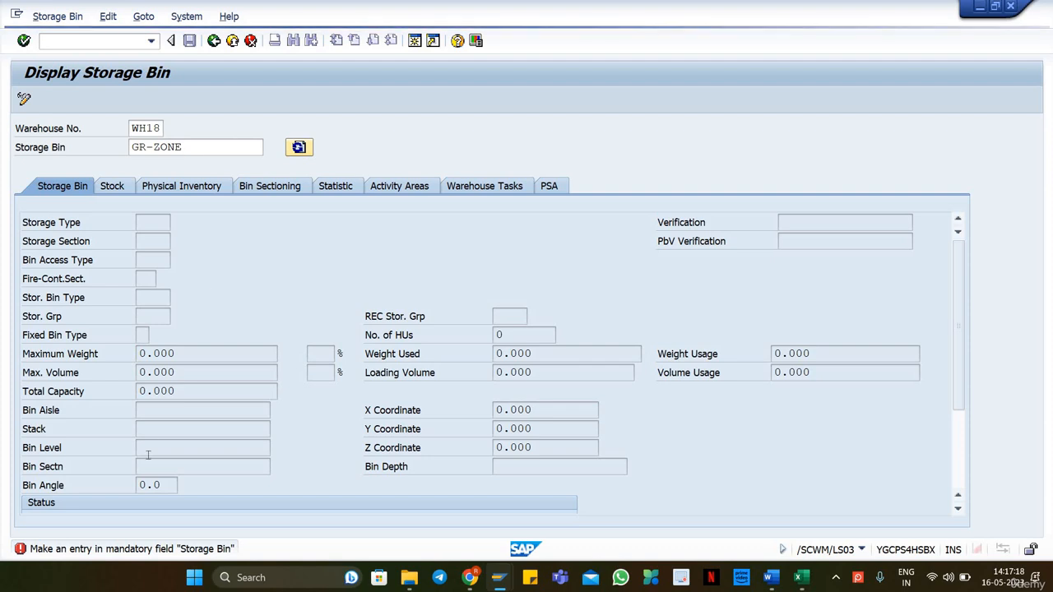
pyautogui.press('Return')
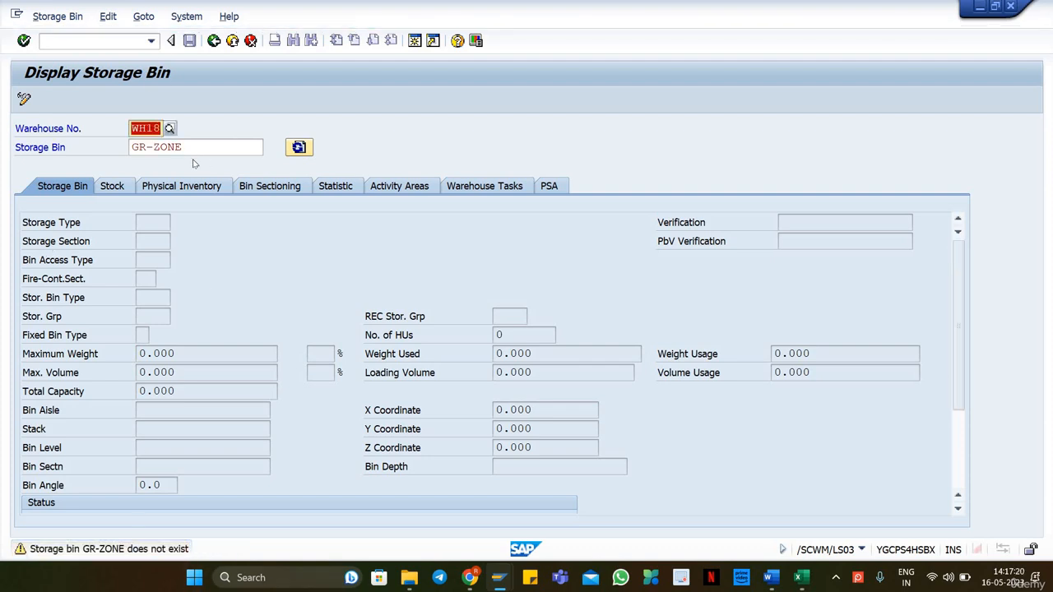
# Replace the bin display with transaction /SCWM/LS01 and start creating storage bin GR-ZONE in warehouse WH18.
pyautogui.click(63, 39)
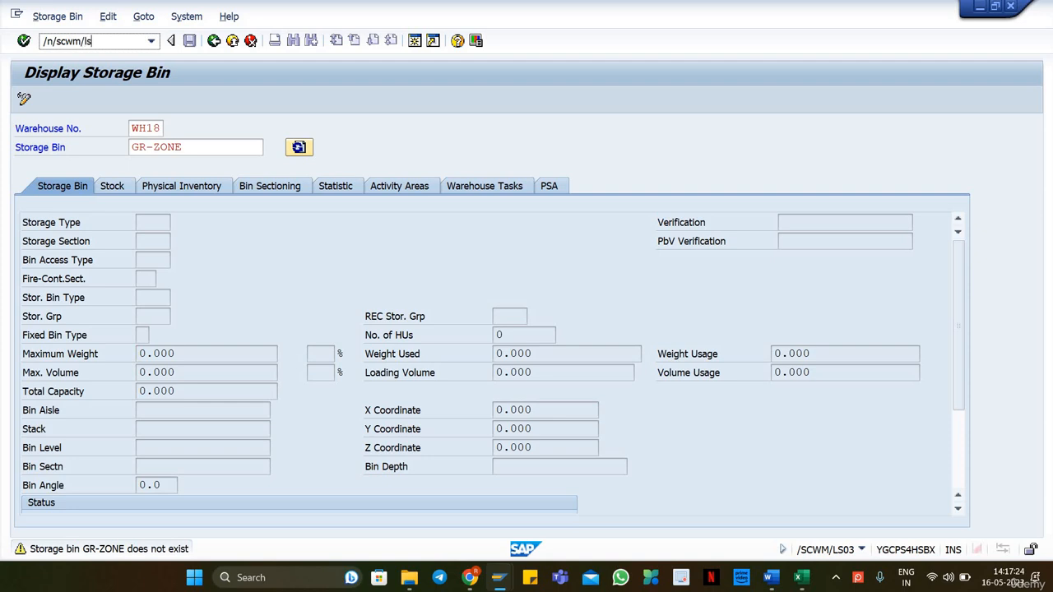
pyautogui.press('Return')
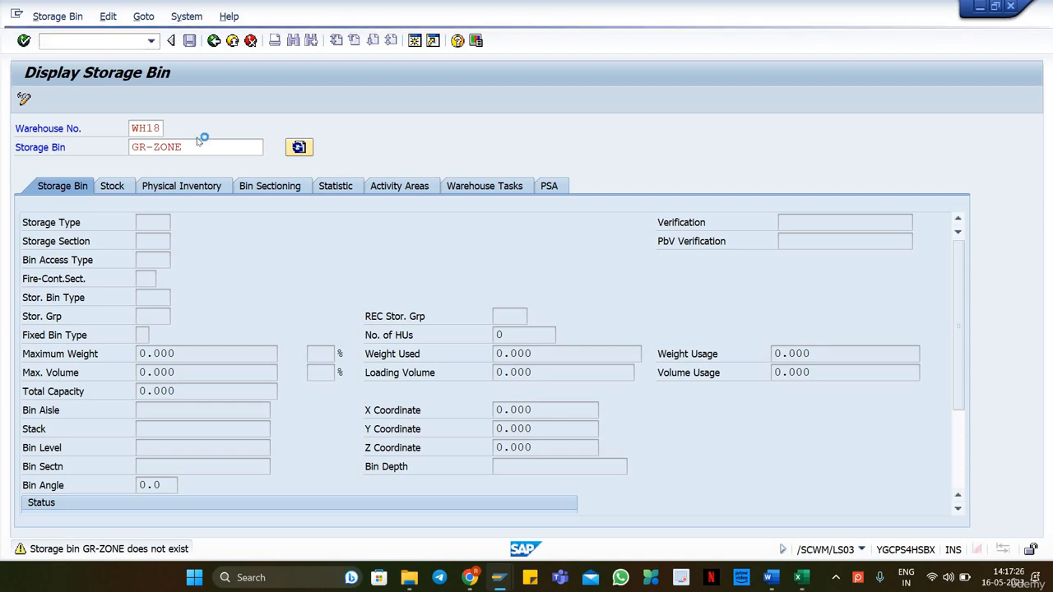
pyautogui.click(168, 150)
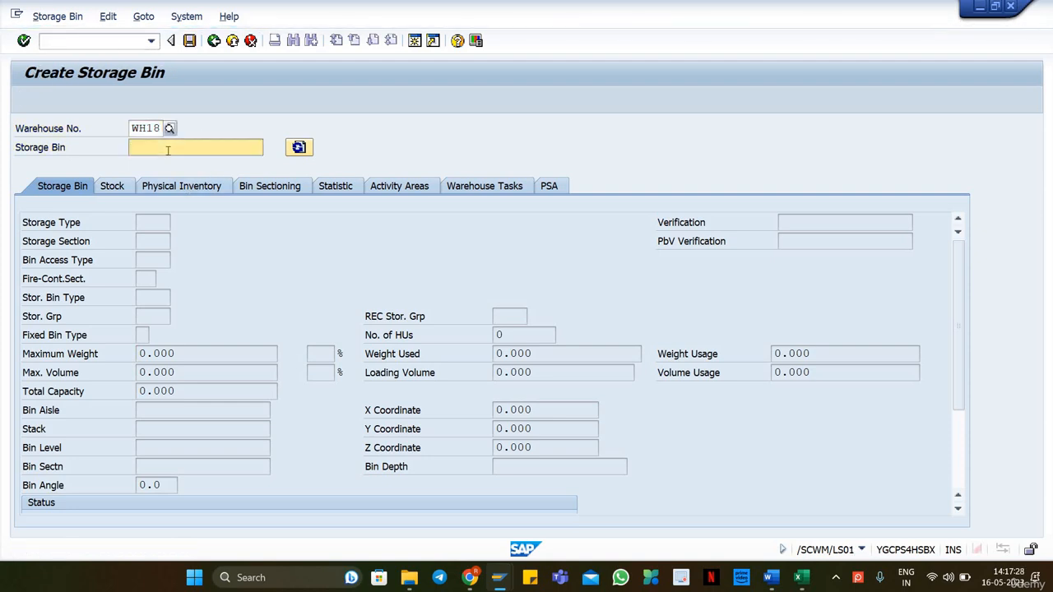
pyautogui.press('Return')
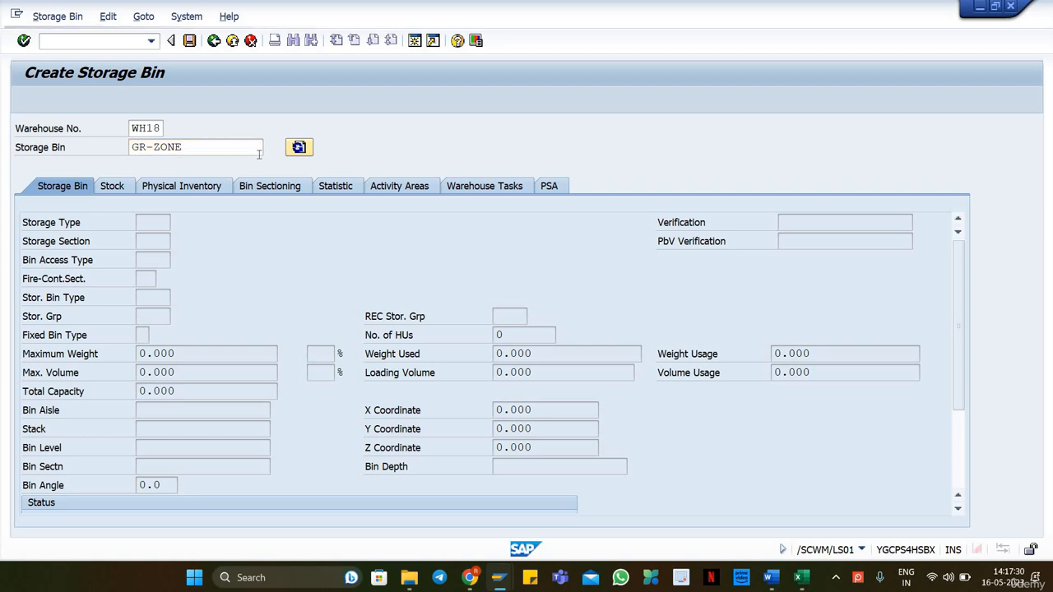
# Assign storage type 9010 to the new storage bin GR-ZONE in warehouse WH18 and save the bin.
pyautogui.click(156, 222)
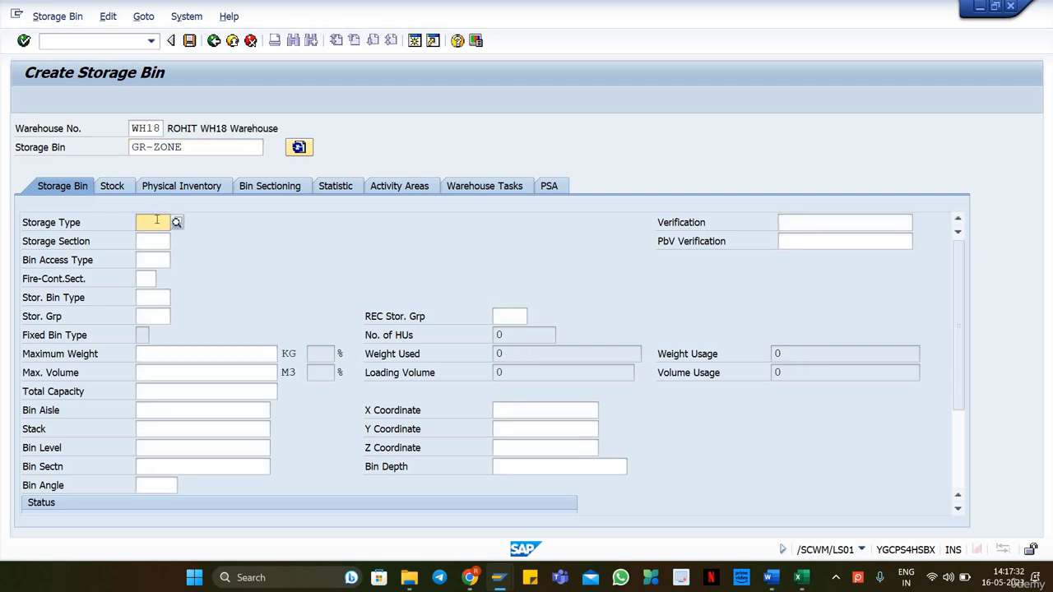
pyautogui.click(156, 220)
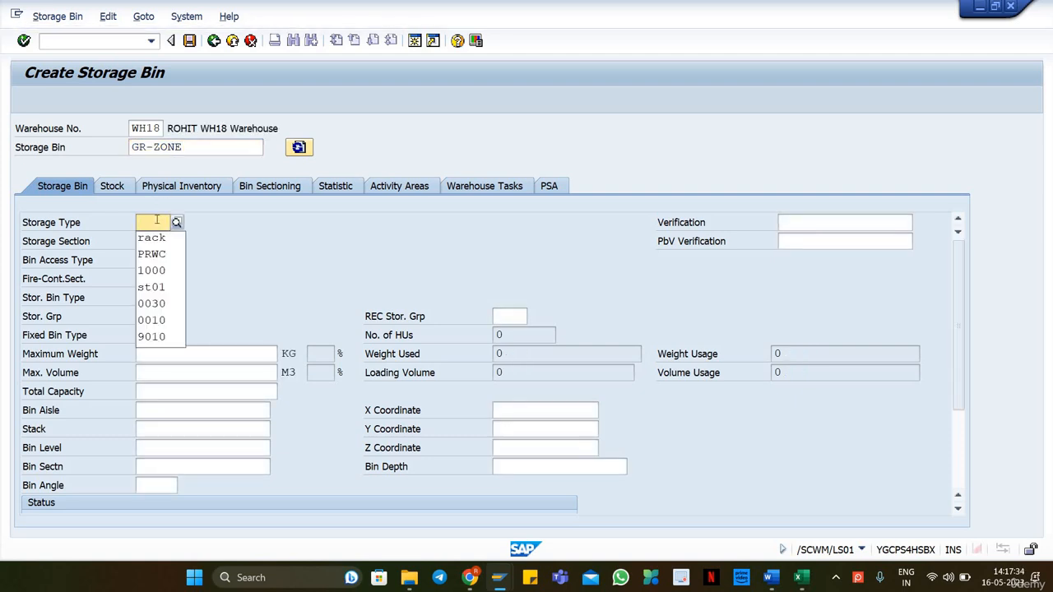
pyautogui.press('Down')
pyautogui.press('Down')
pyautogui.press('Down')
pyautogui.press('Down')
pyautogui.press('Down')
pyautogui.press('Down')
pyautogui.press('Down')
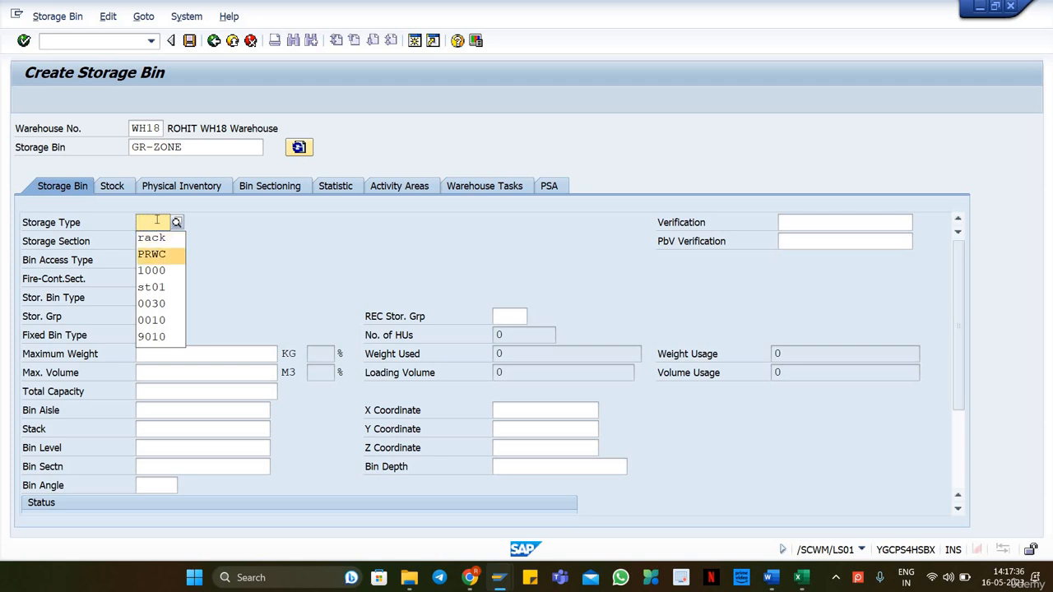
pyautogui.press('Return')
pyautogui.press('Return')
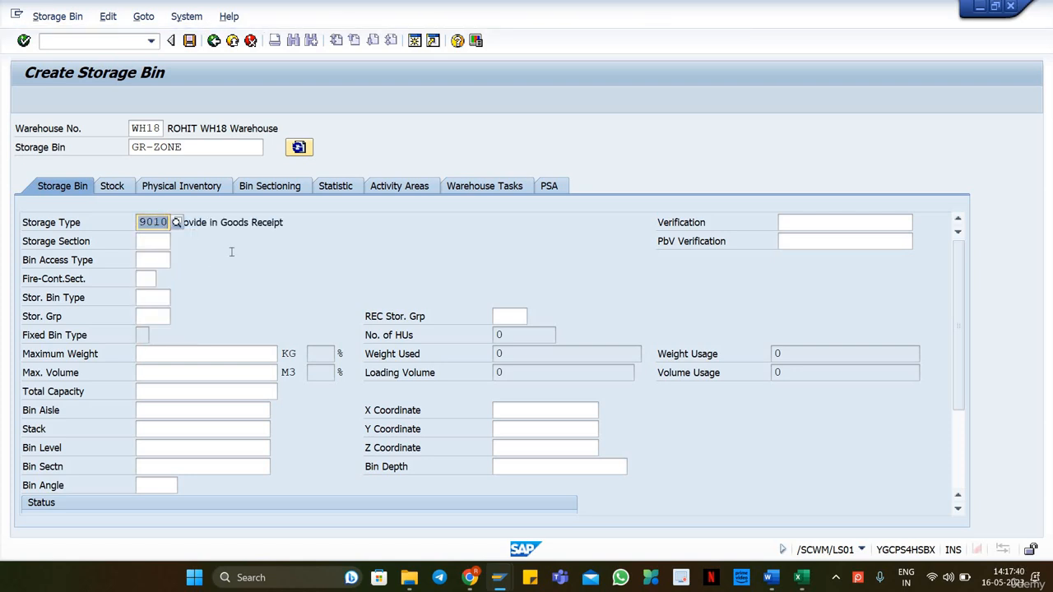
pyautogui.hotkey('alt', 'Tab')
pyautogui.hotkey('alt', 'Tab')
pyautogui.hotkey('ctrl', 's')
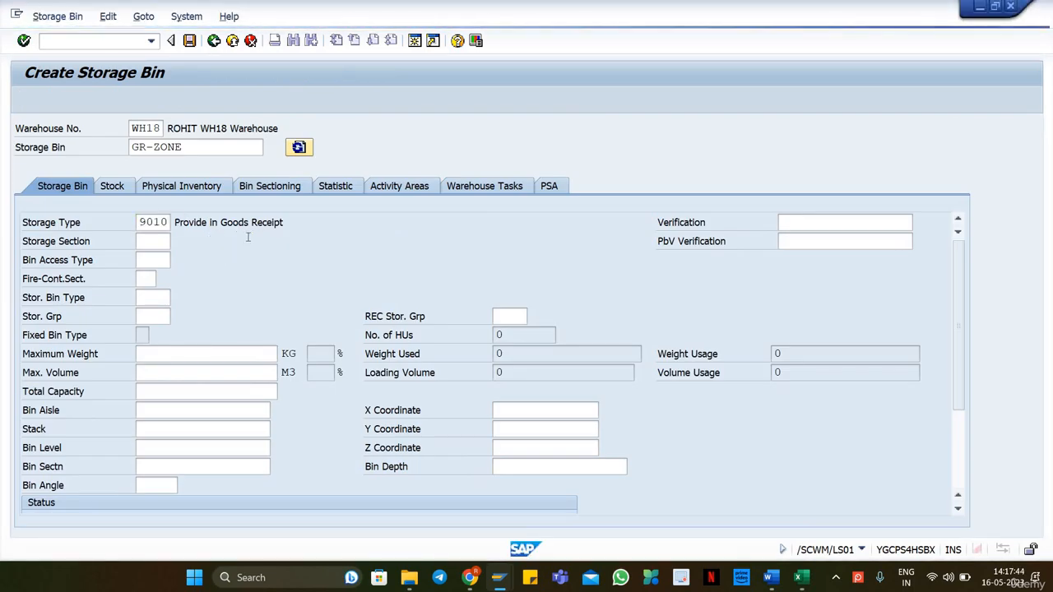
# Check the source storage type in process type 1010's details, and switch to the inbound delivery maintenance session.
pyautogui.hotkey('alt', 'Tab')
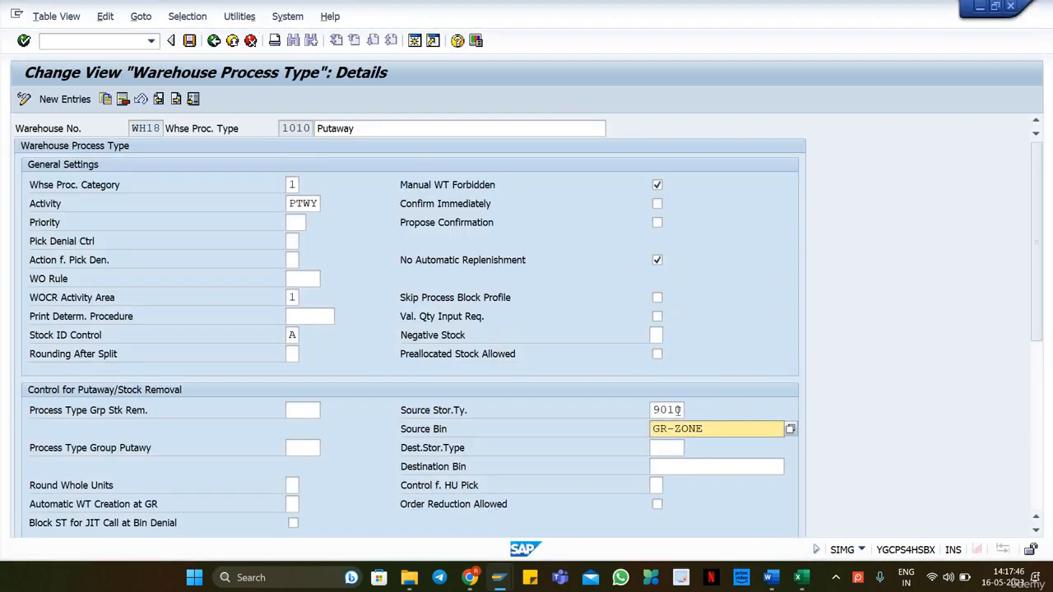
pyautogui.hotkey('alt', 'Tab')
pyautogui.hotkey('alt', 'Tab')
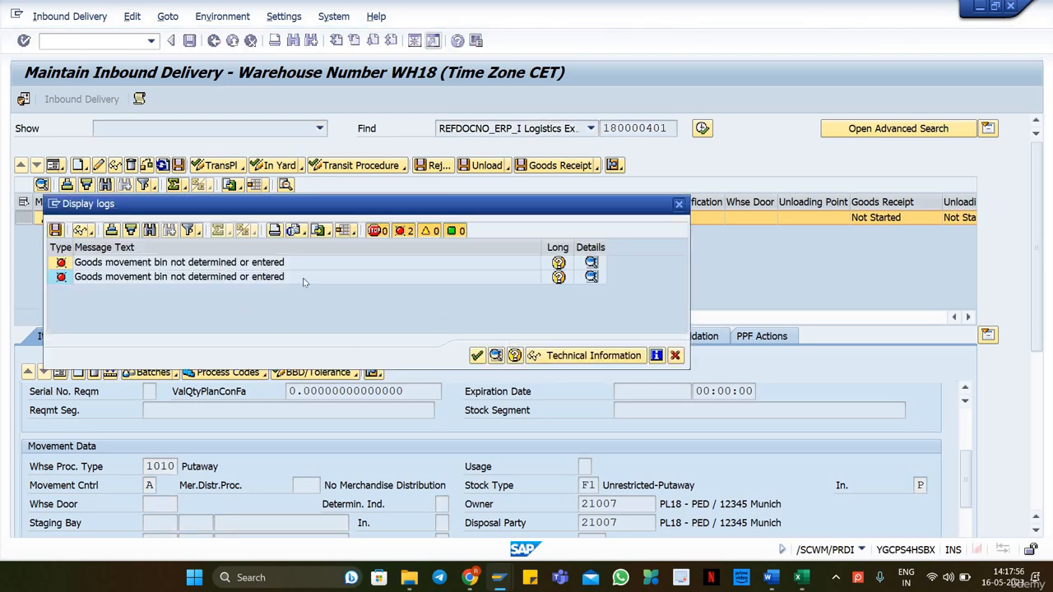
# Close the delivery's log, set item 10's goods movement bin to GR-ZONE from the value list, and save the delivery.
pyautogui.click(478, 355)
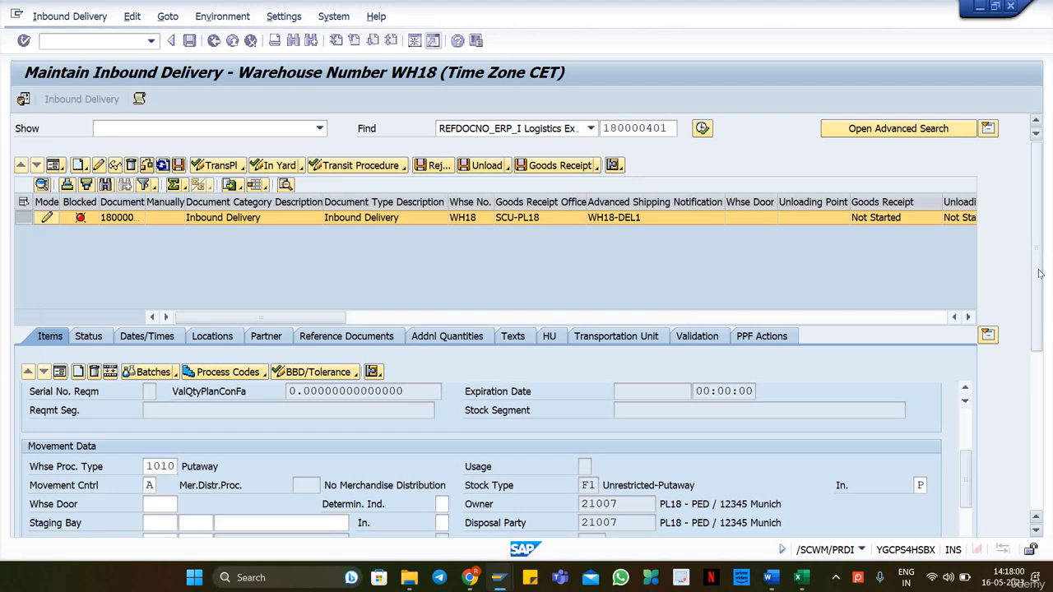
pyautogui.scroll(-4, 1037, 307)
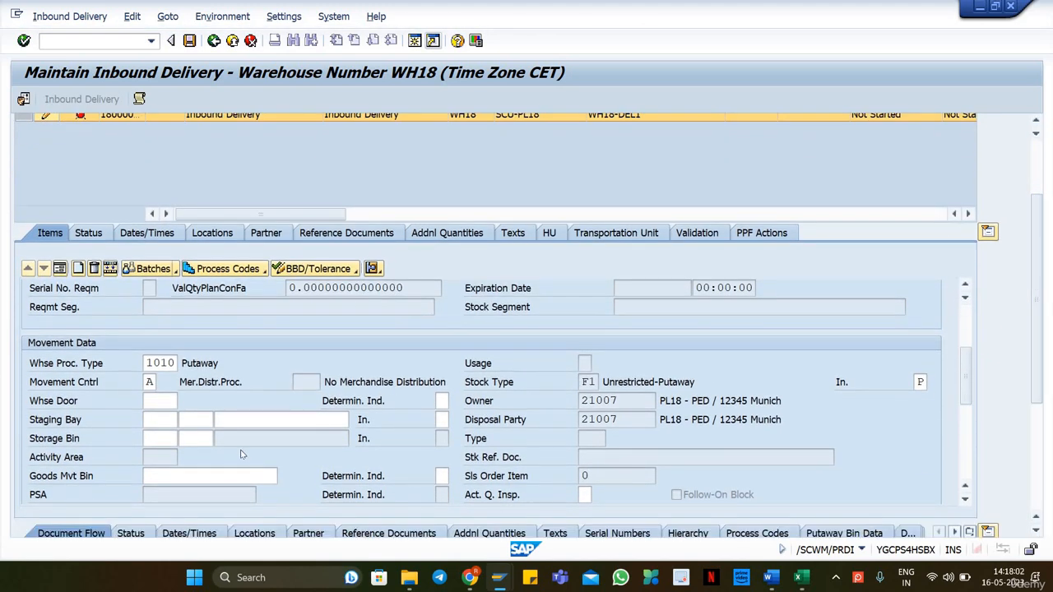
pyautogui.click(195, 479)
pyautogui.click(284, 477)
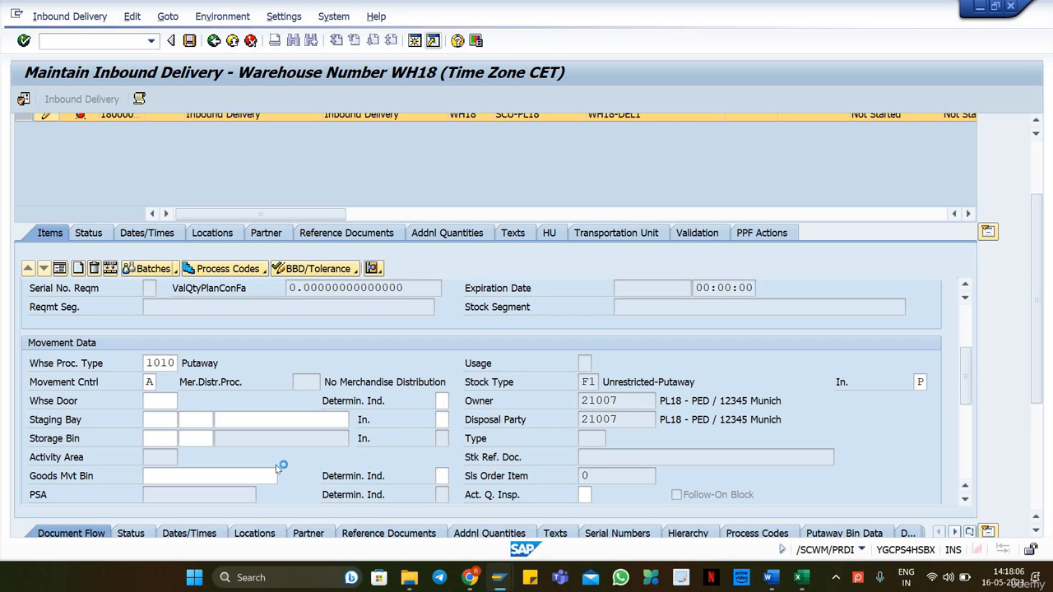
pyautogui.click(204, 453)
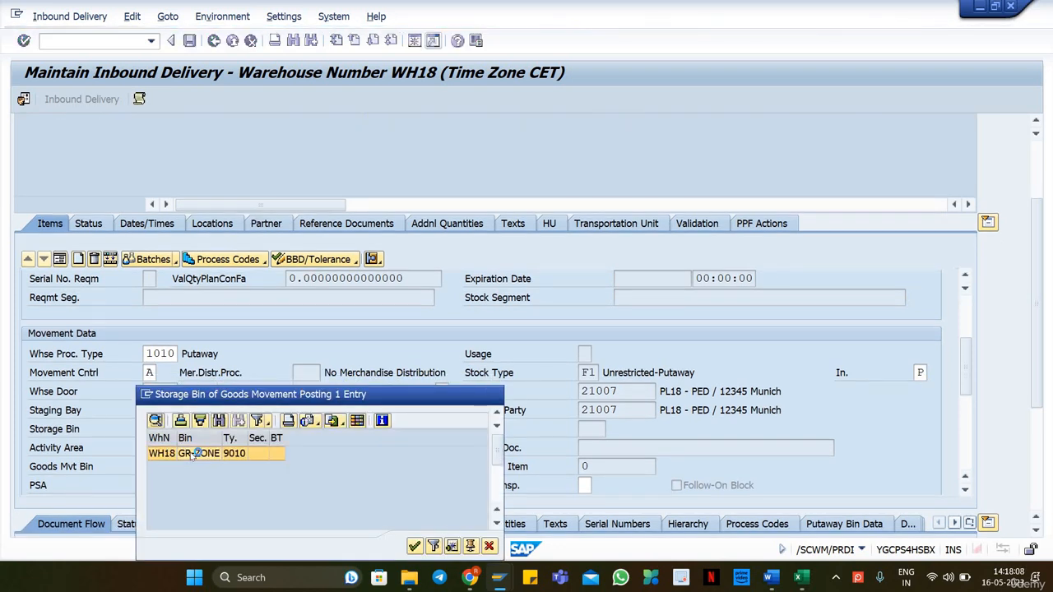
pyautogui.doubleClick(206, 453)
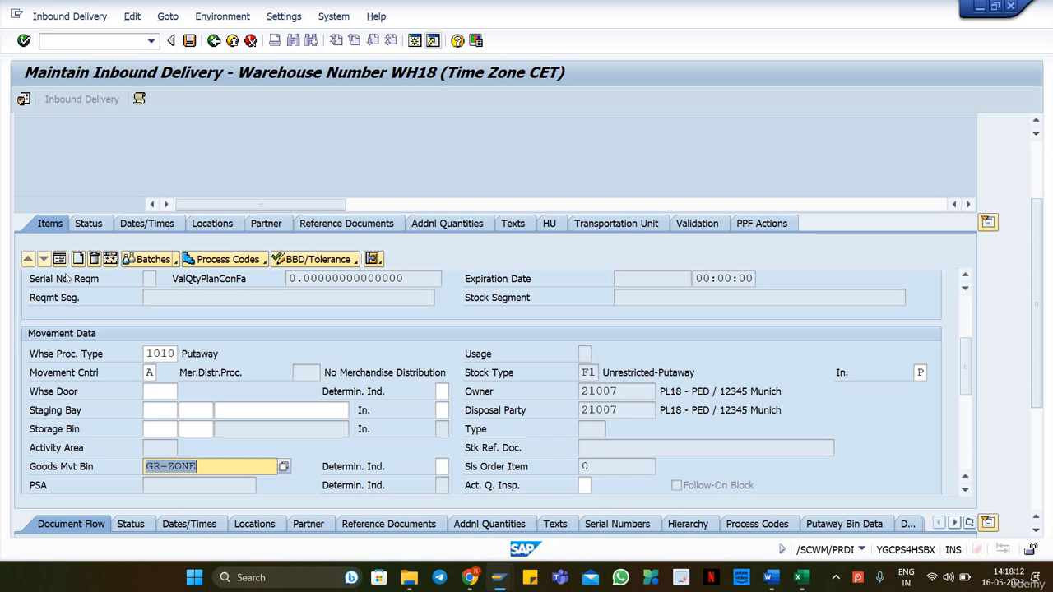
pyautogui.press('Return')
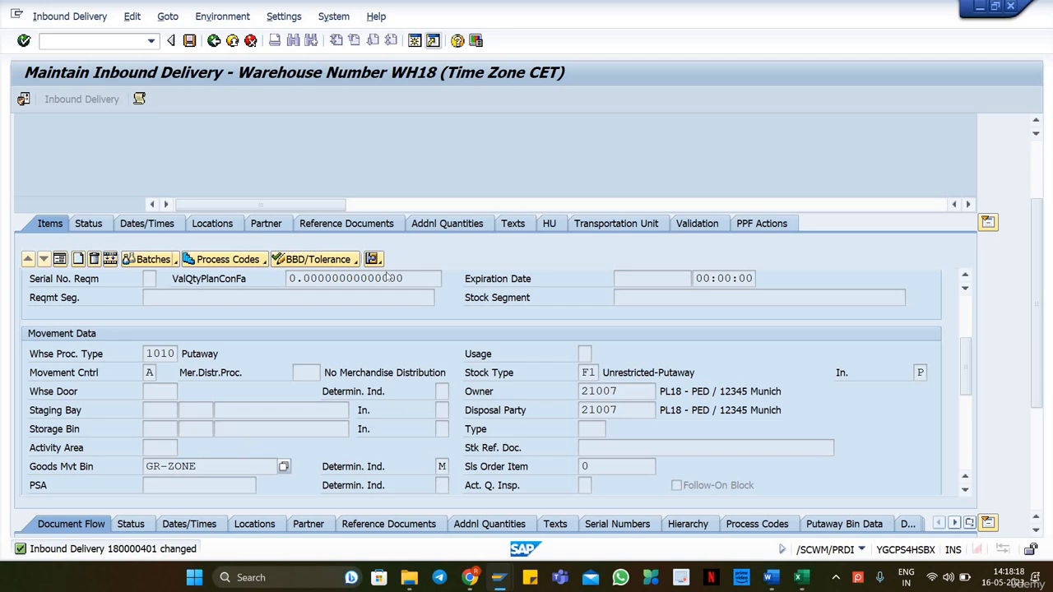
# Open item 20 of the inbound delivery, set its goods movement bin to GR-ZONE, and save the delivery.
pyautogui.click(61, 259)
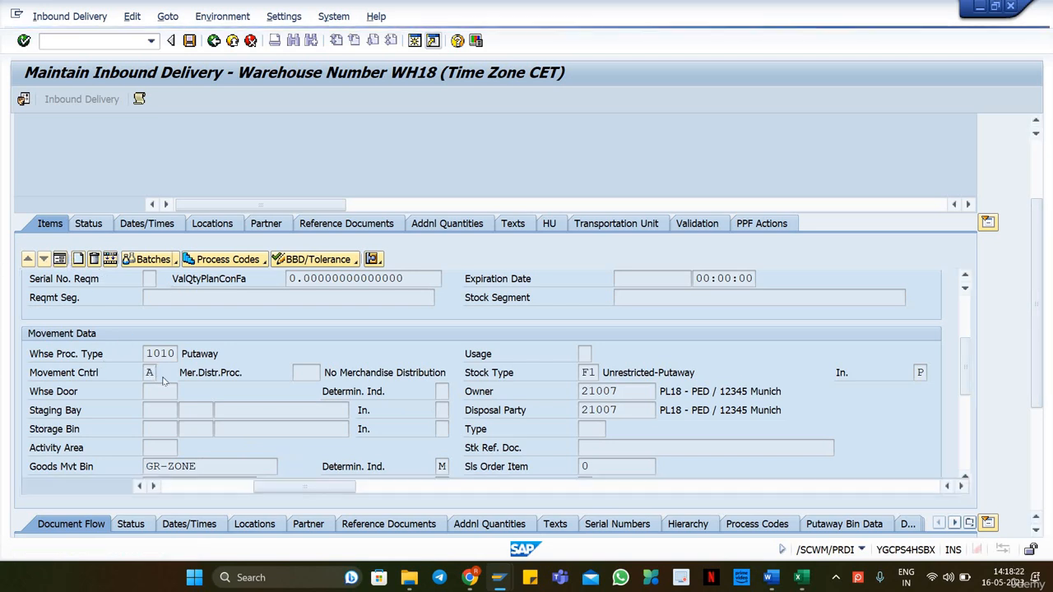
pyautogui.click(27, 327)
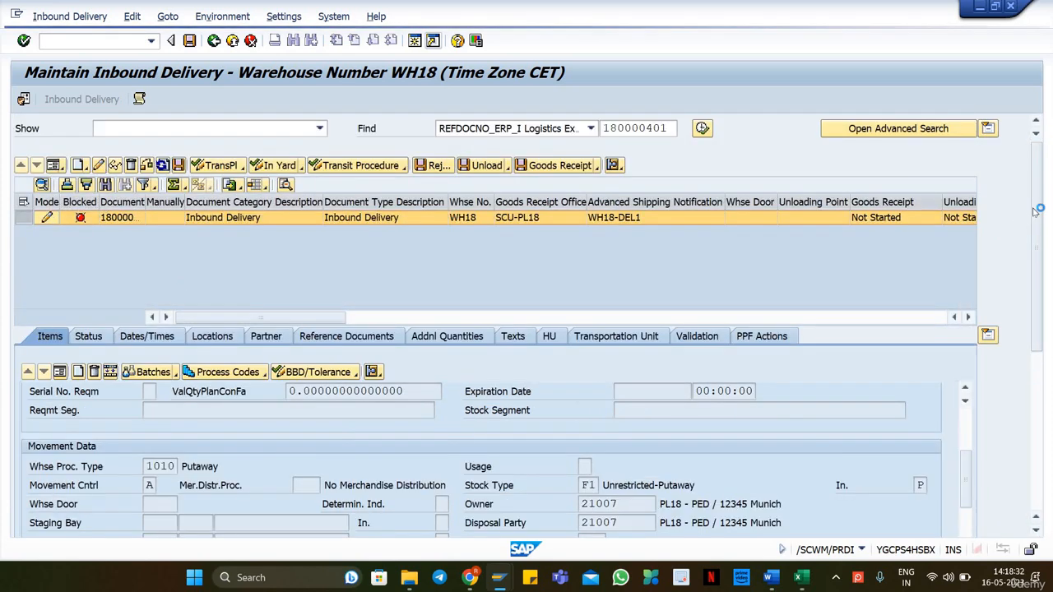
pyautogui.moveTo(1035, 266); pyautogui.dragTo(1035, 354)
pyautogui.click(174, 403)
pyautogui.click(171, 421)
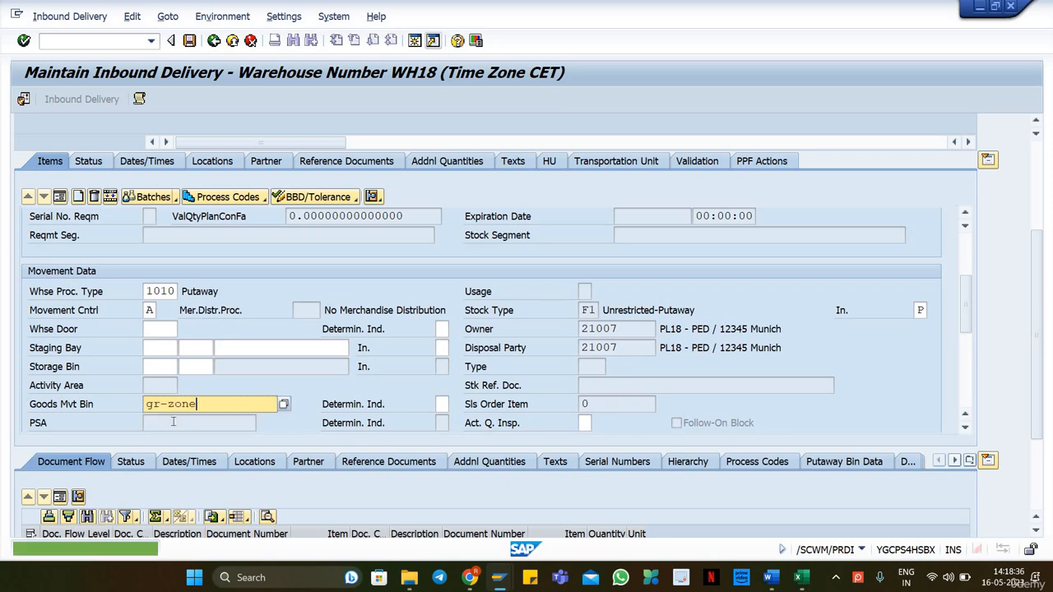
pyautogui.press('Return')
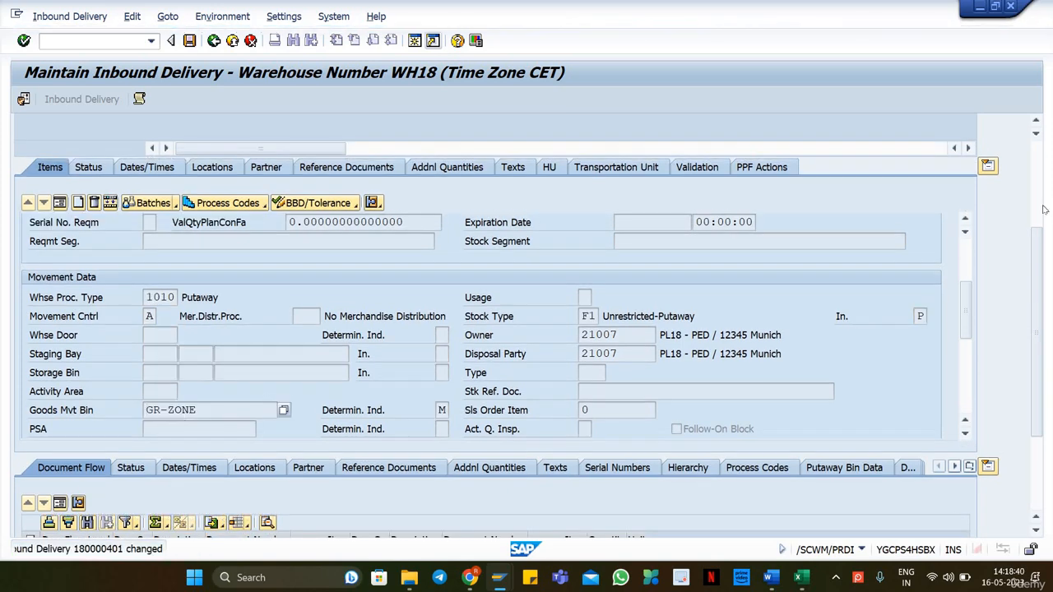
# Review the delivery's block status and item 20, widening the Document column to compare its number with the searched delivery number.
pyautogui.click(966, 251)
pyautogui.click(1035, 171)
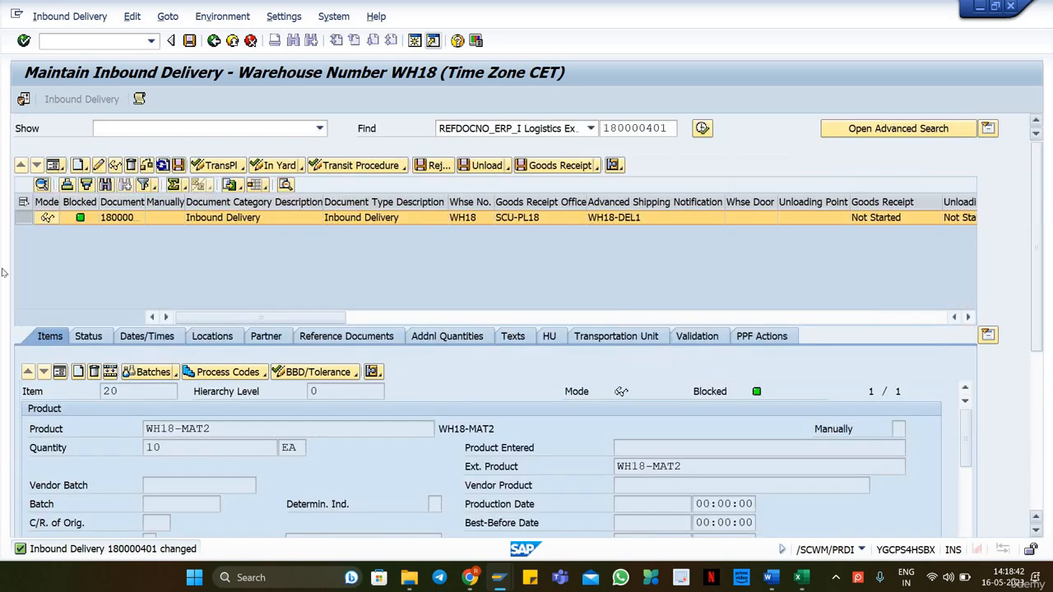
pyautogui.click(164, 217)
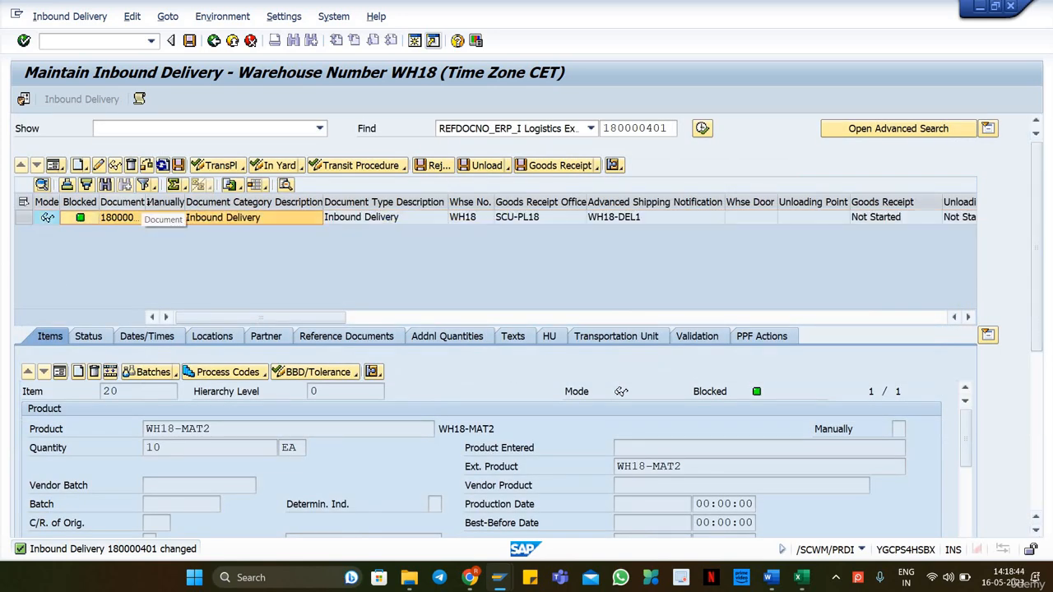
pyautogui.moveTo(145, 202); pyautogui.dragTo(187, 201)
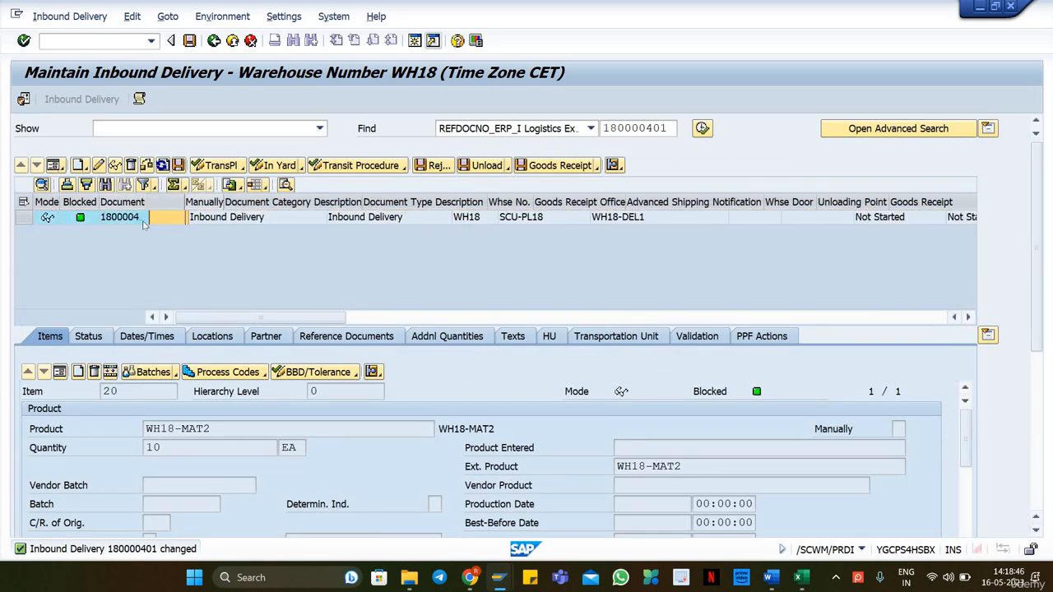
pyautogui.click(23, 217)
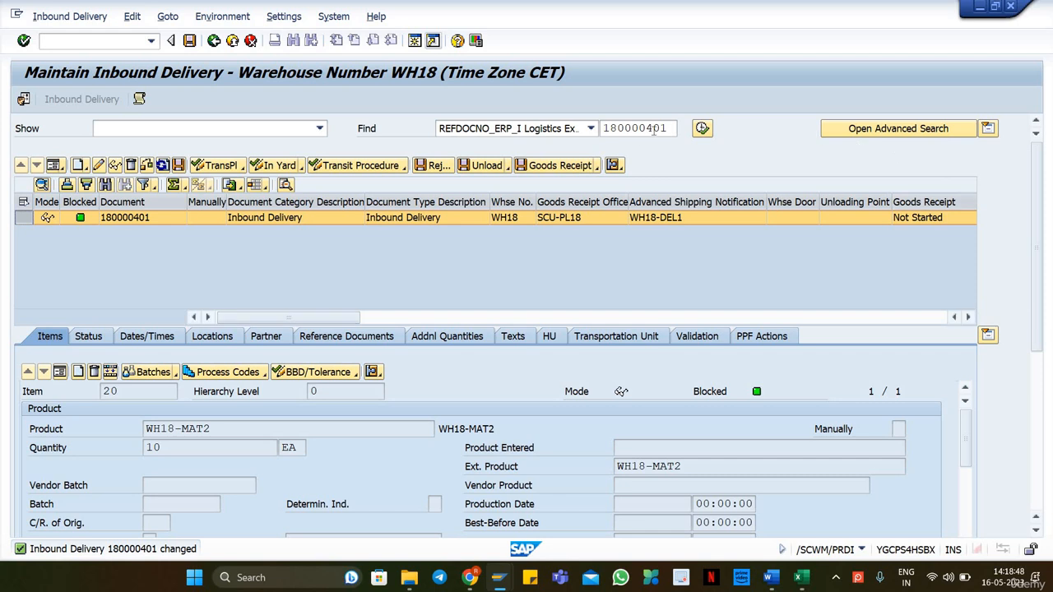
pyautogui.moveTo(671, 128); pyautogui.dragTo(604, 128)
pyautogui.moveTo(801, 578)
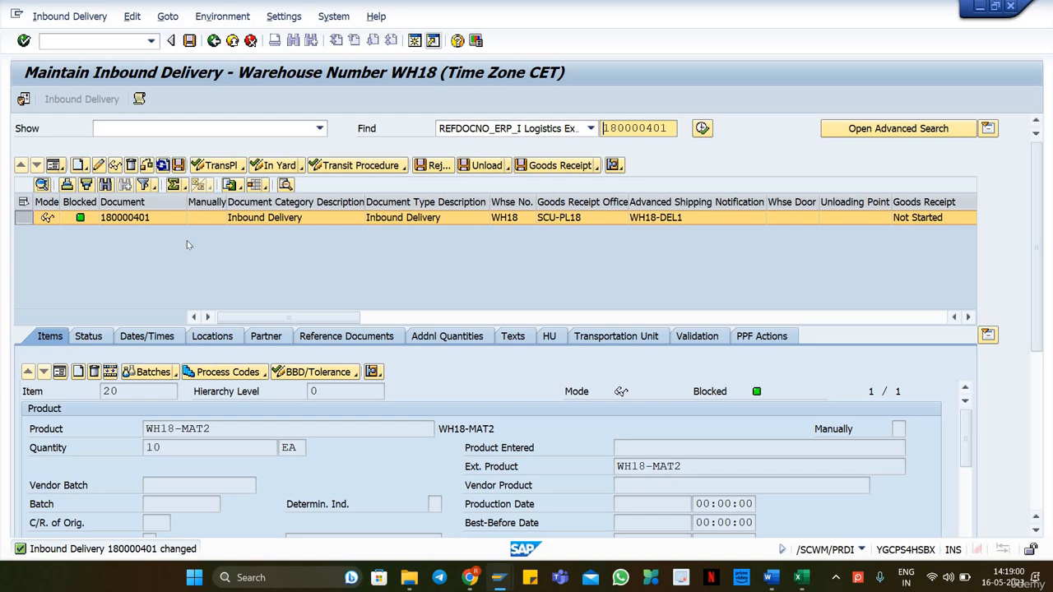
pyautogui.click(262, 428)
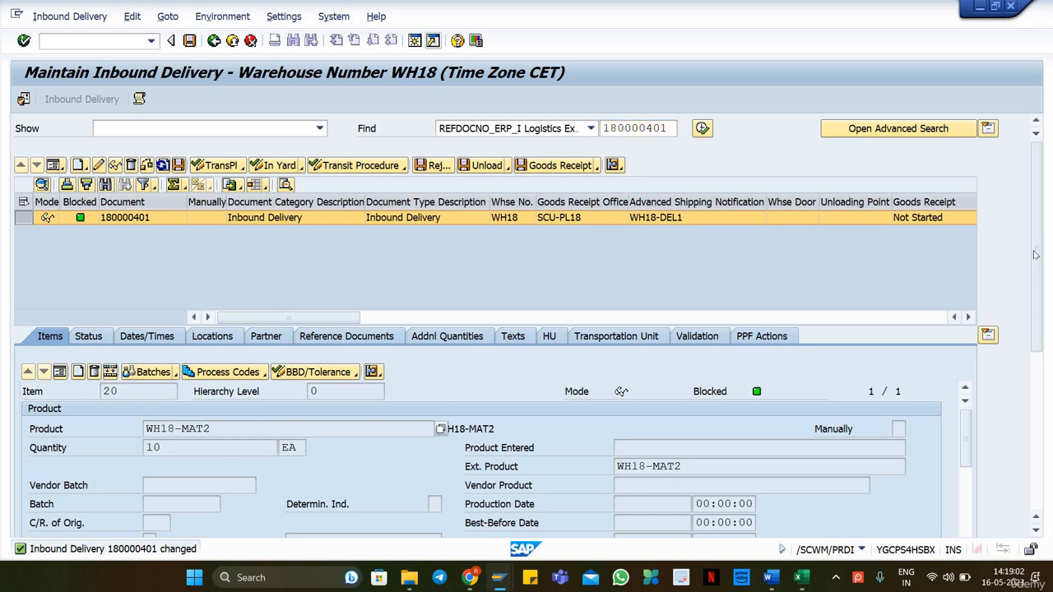
pyautogui.scroll(-1, 141, 163)
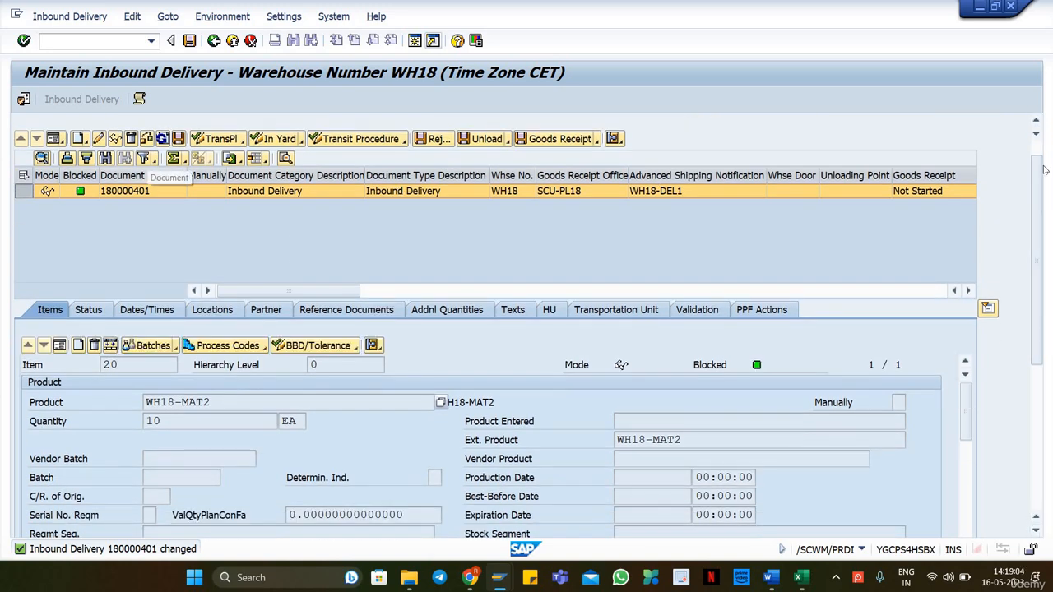
pyautogui.scroll(1, 1041, 154)
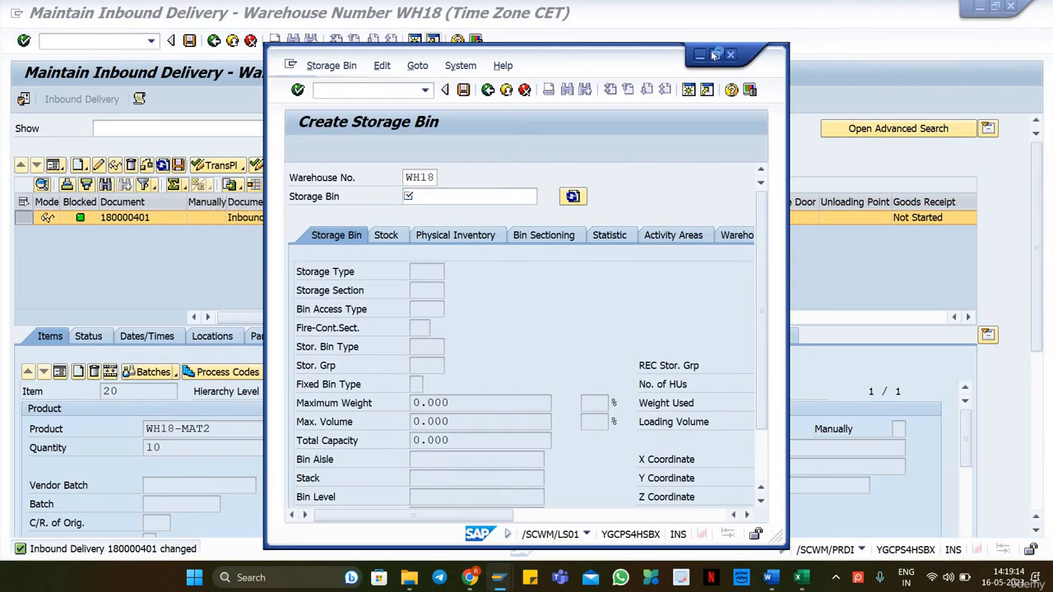
# Create and save storage bin 0010-01 in warehouse WH18 with storage type 0010 and storage bin type B001.
pyautogui.click(715, 54)
pyautogui.click(170, 144)
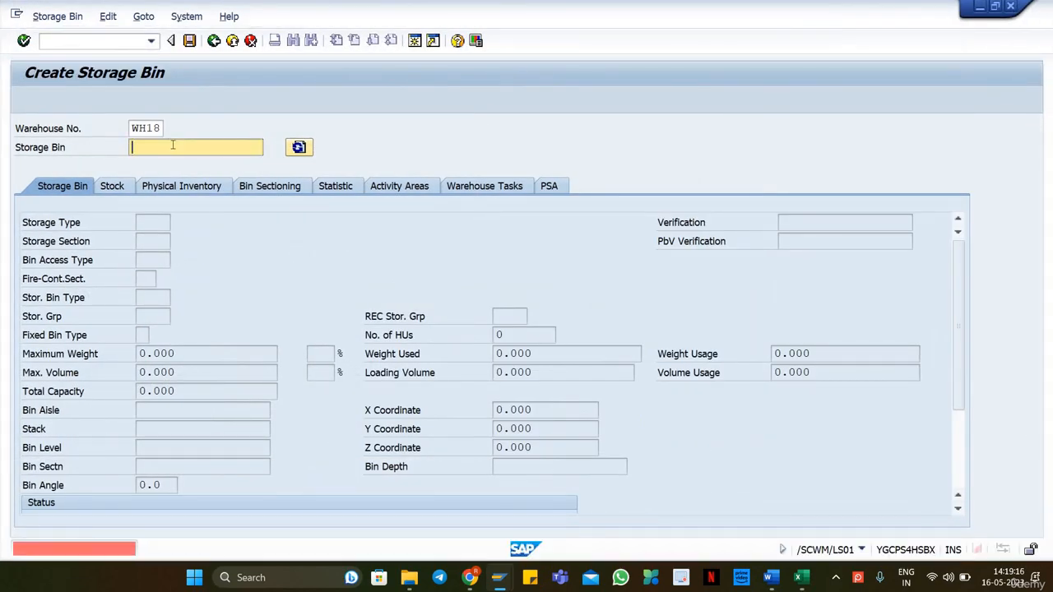
pyautogui.write('0010-01')
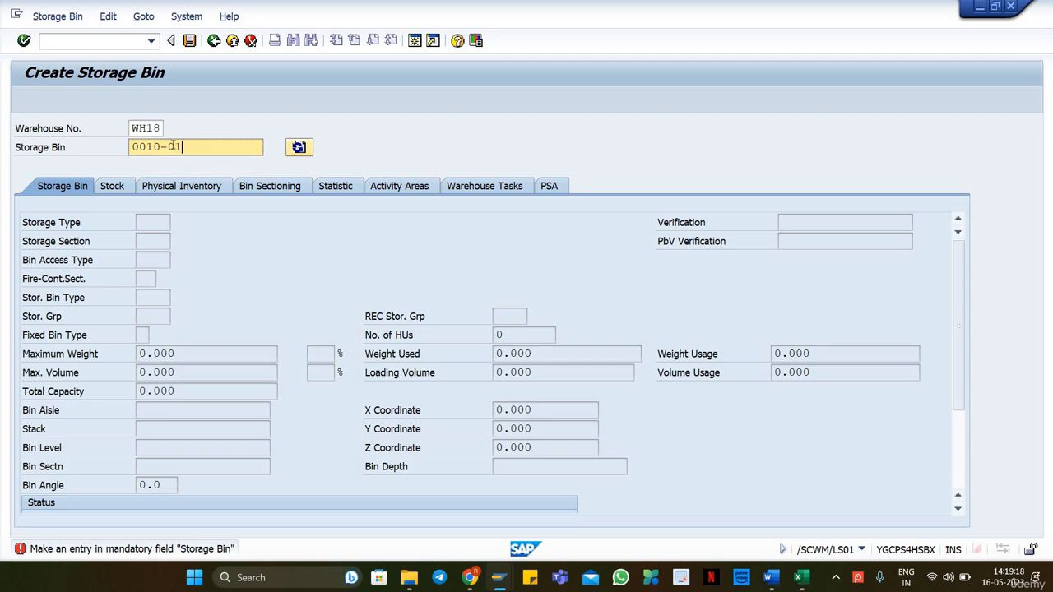
pyautogui.press('Return')
pyautogui.click(154, 223)
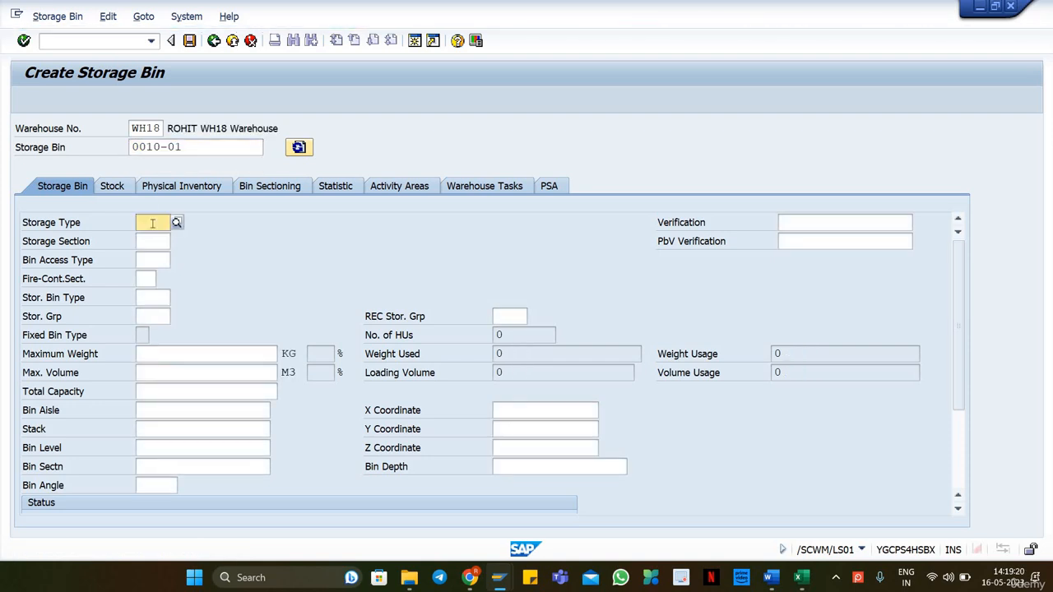
pyautogui.write('0010')
pyautogui.press('Return')
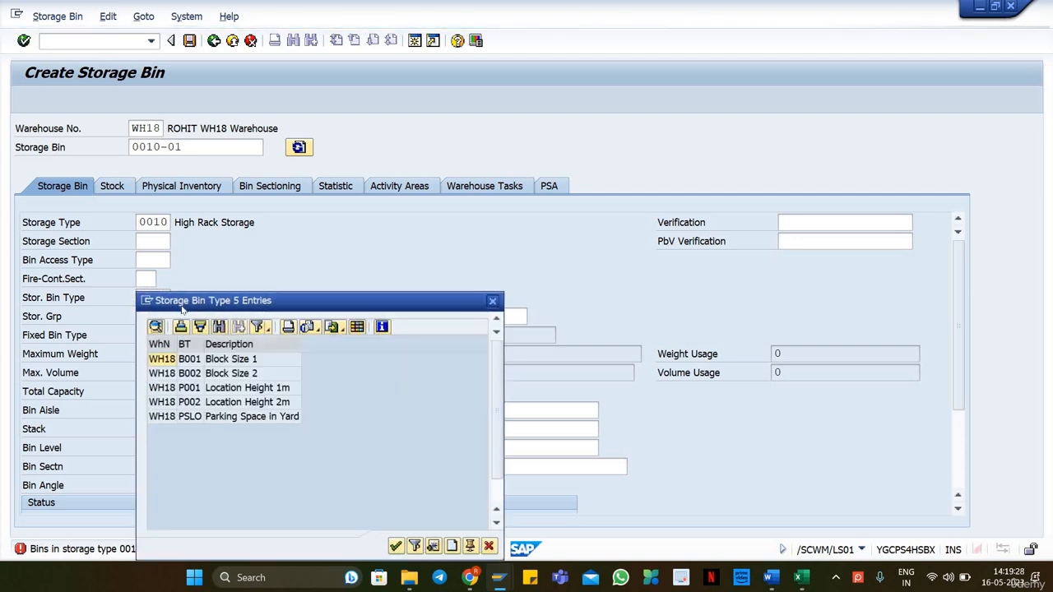
pyautogui.doubleClick(203, 363)
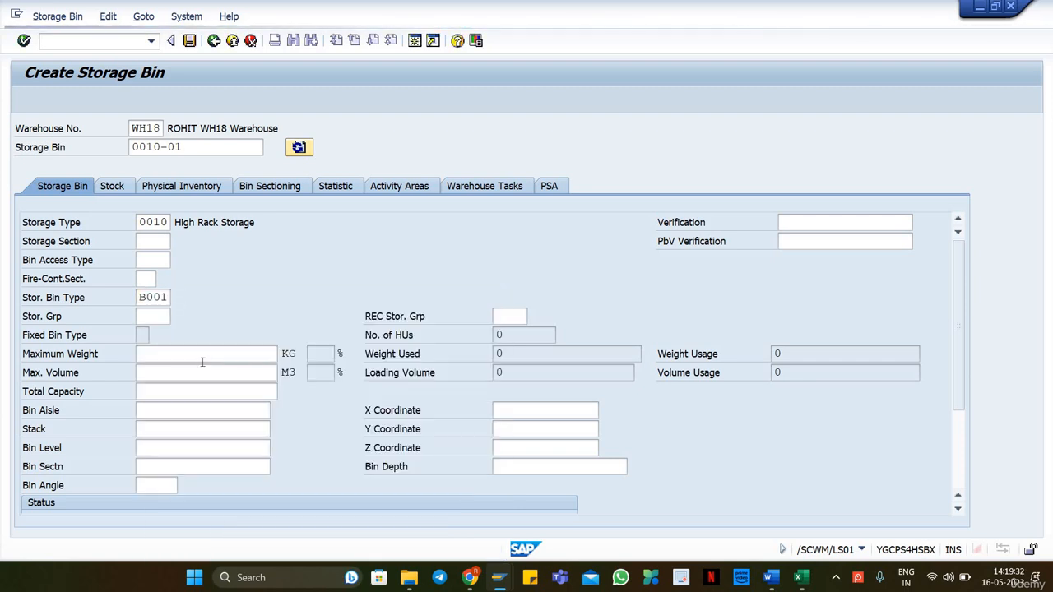
pyautogui.hotkey('ctrl', 's')
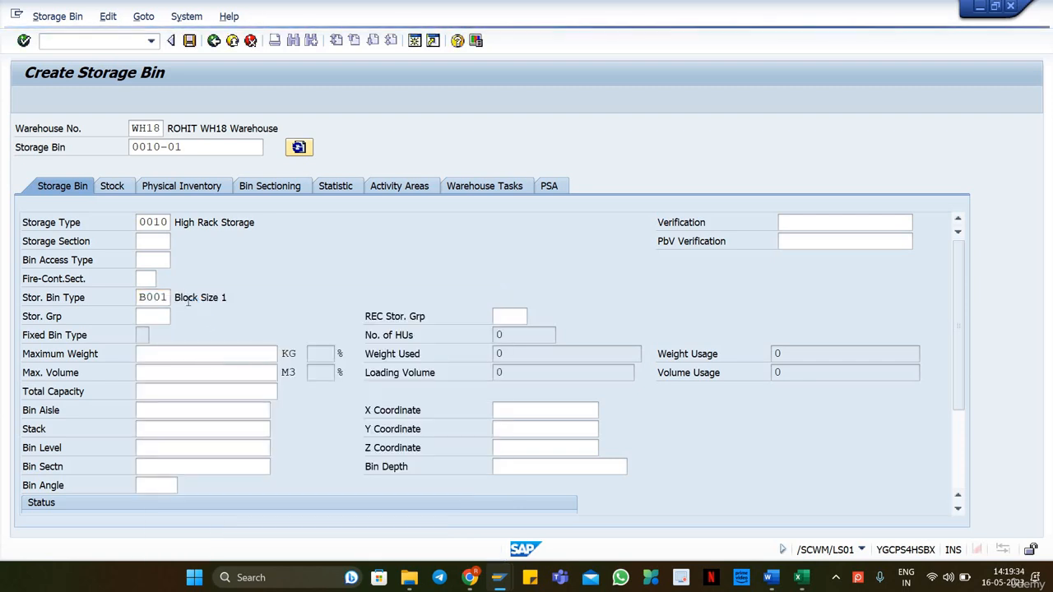
pyautogui.click(162, 151)
pyautogui.click(162, 166)
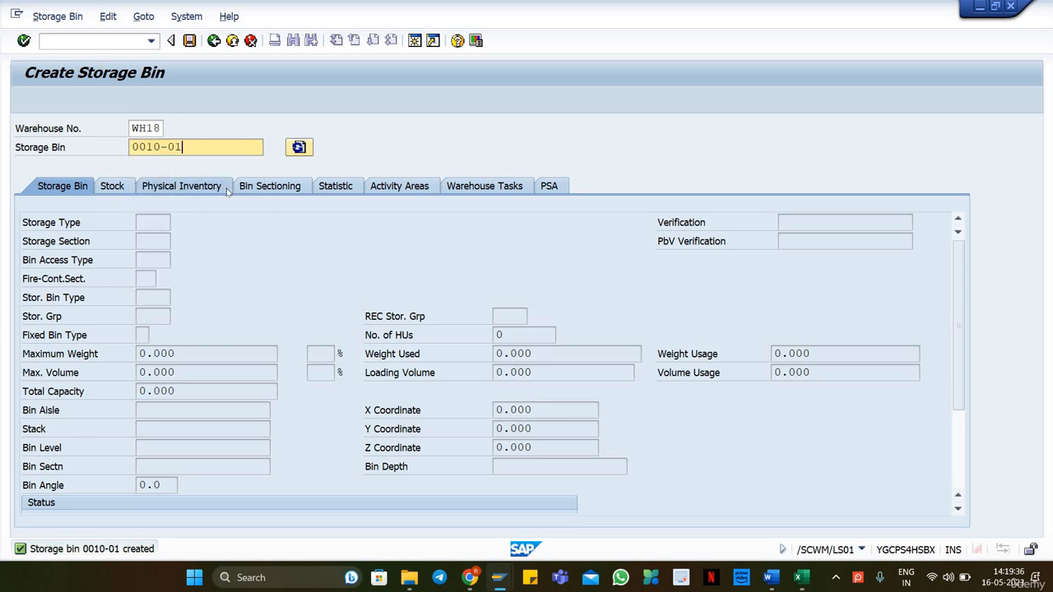
# Return to the inbound delivery session and open the follow-on warehouse task creation for the delivery.
pyautogui.hotkey('alt', 'Tab')
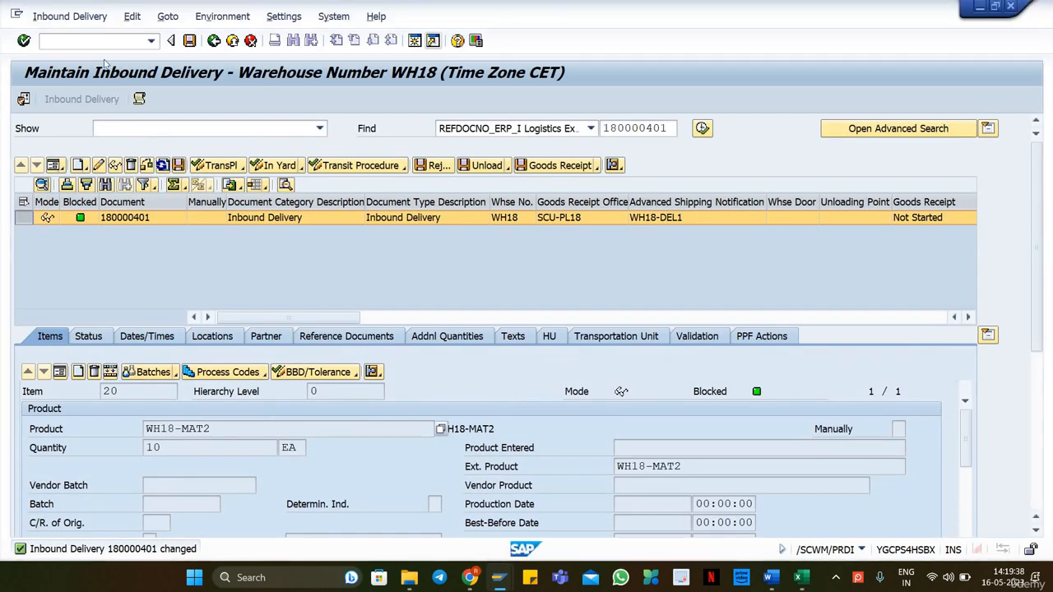
pyautogui.moveTo(74, 51)
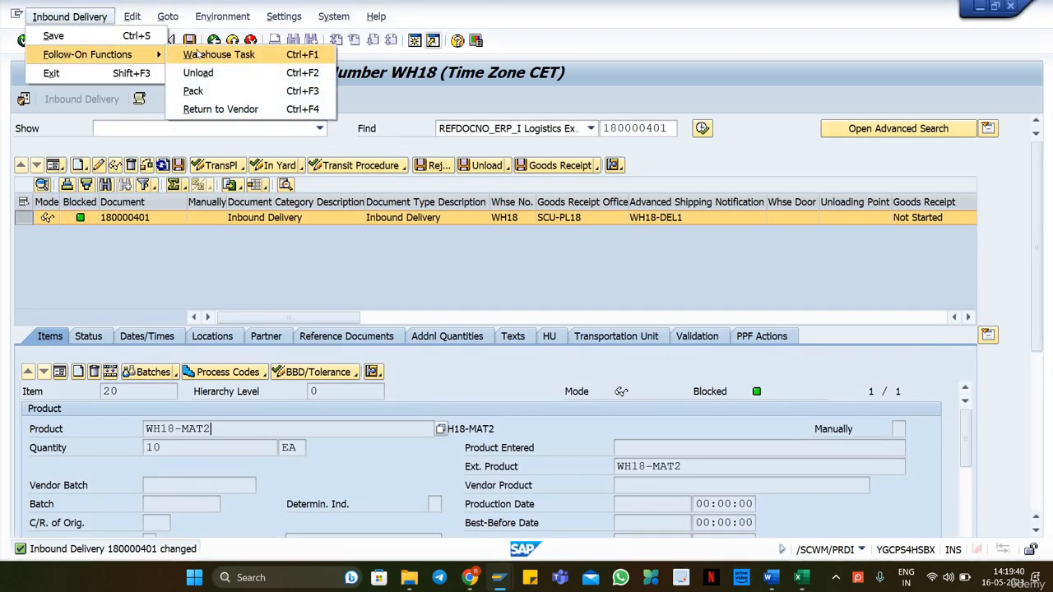
pyautogui.click(206, 52)
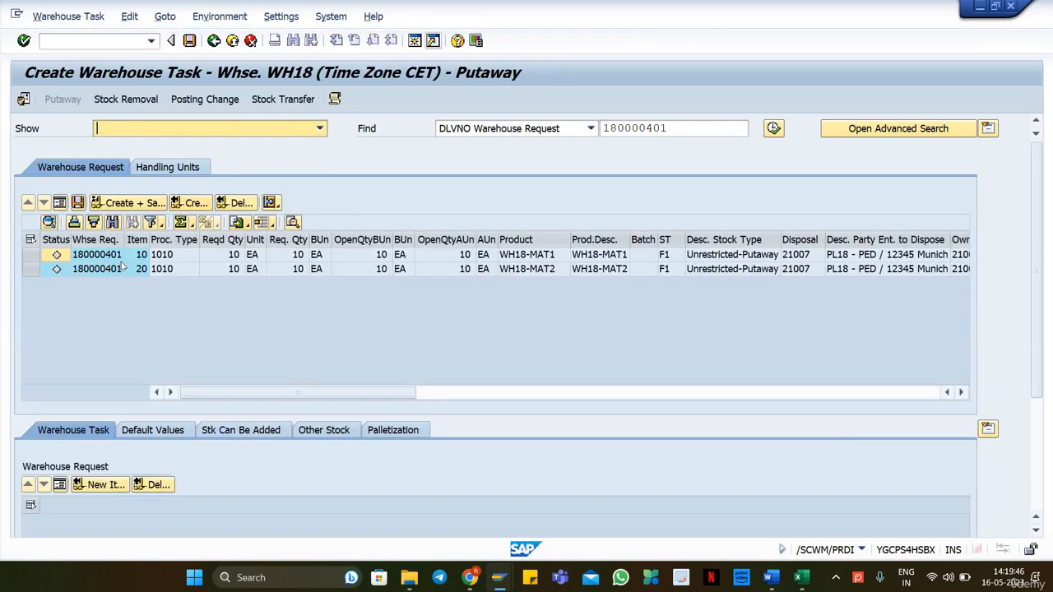
# Set the default destination bin to 0010-01 for warehouse request items 10 and 20.
pyautogui.click(121, 256)
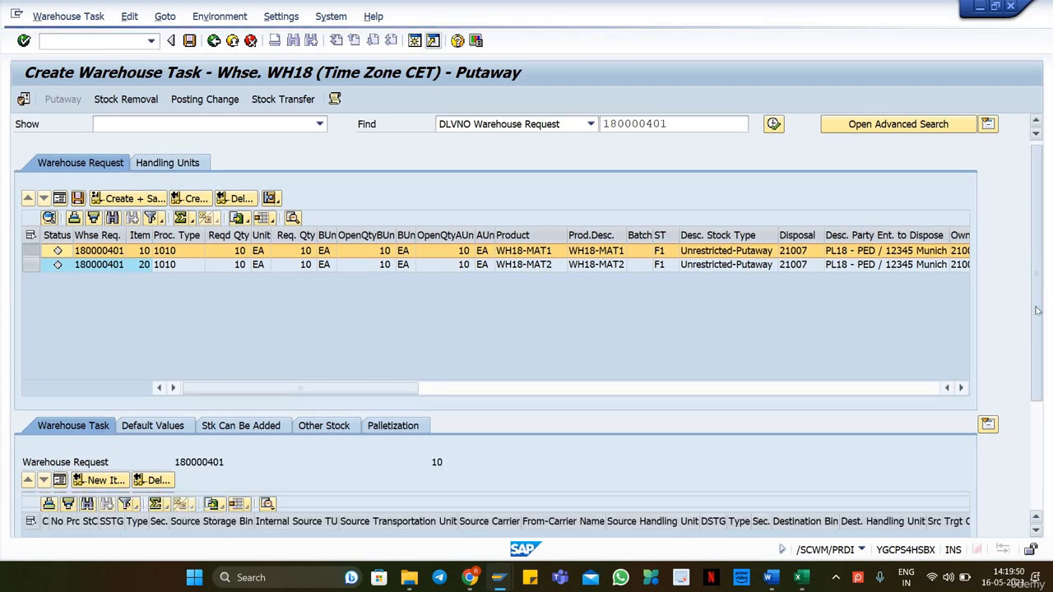
pyautogui.scroll(-3, 1039, 311)
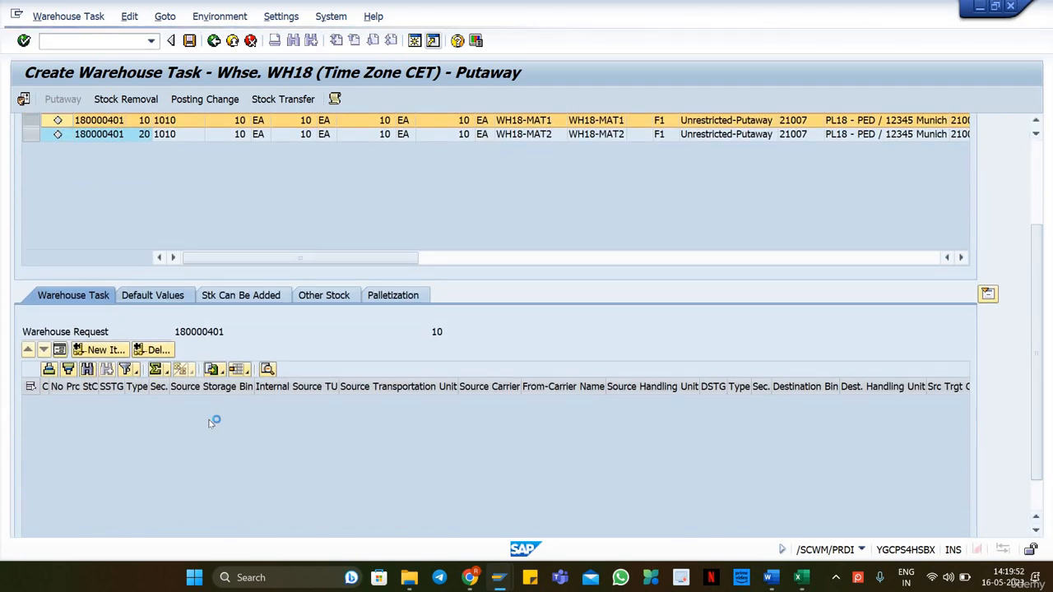
pyautogui.click(338, 490)
pyautogui.write('0010-01')
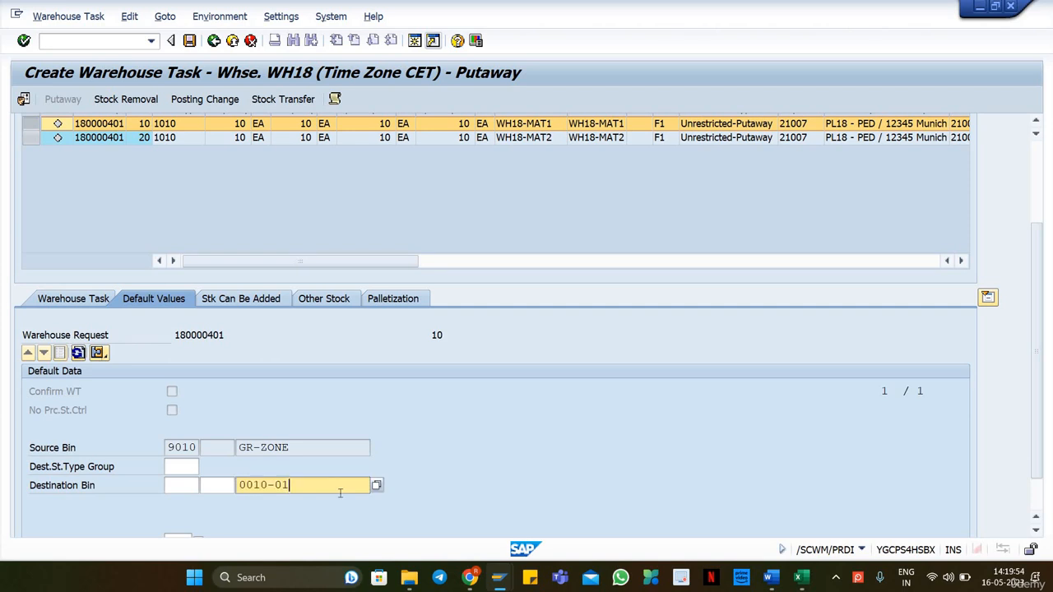
pyautogui.press('Return')
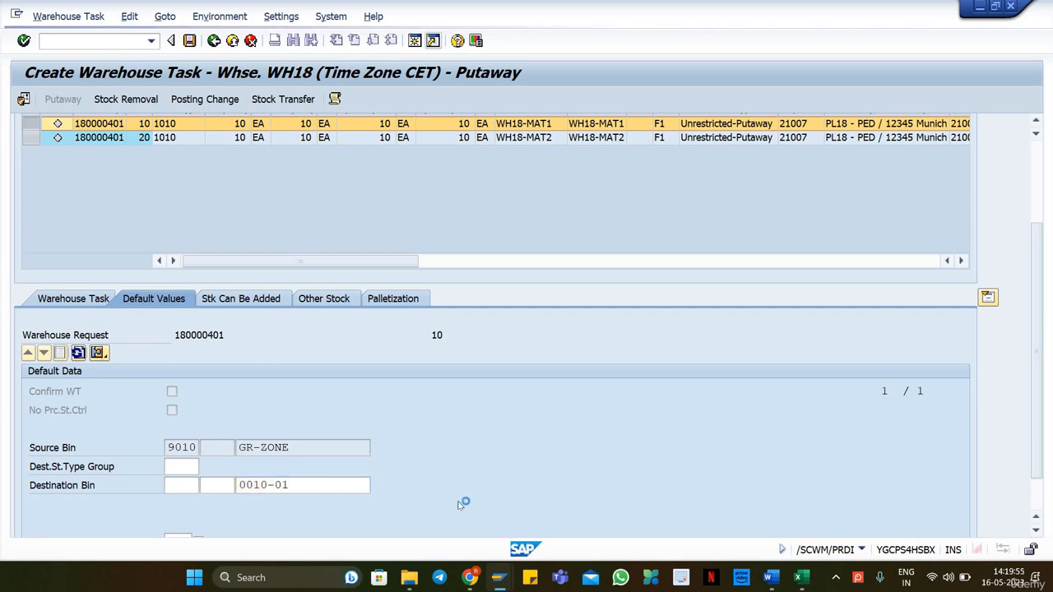
pyautogui.click(140, 138)
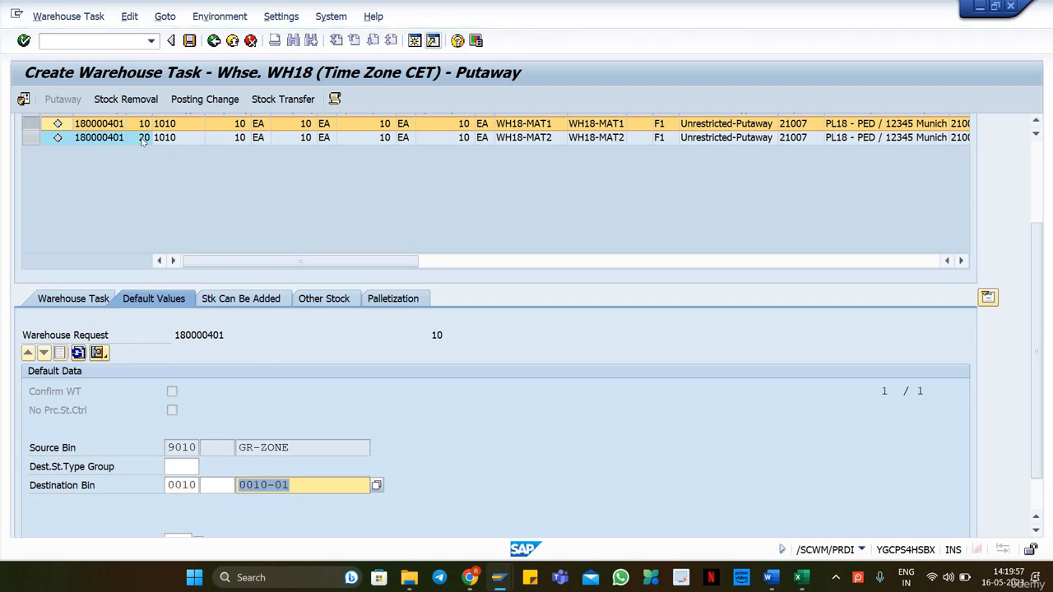
pyautogui.click(262, 486)
pyautogui.press('Return')
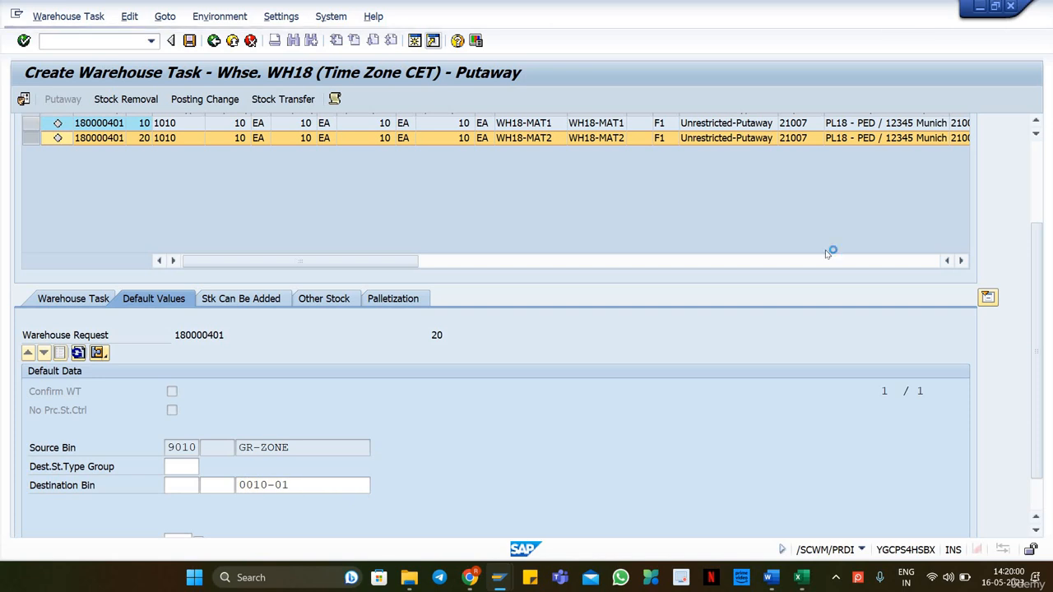
# Try to create the putaway warehouse tasks for items 10 and 20 together.
pyautogui.scroll(3, 484, 200)
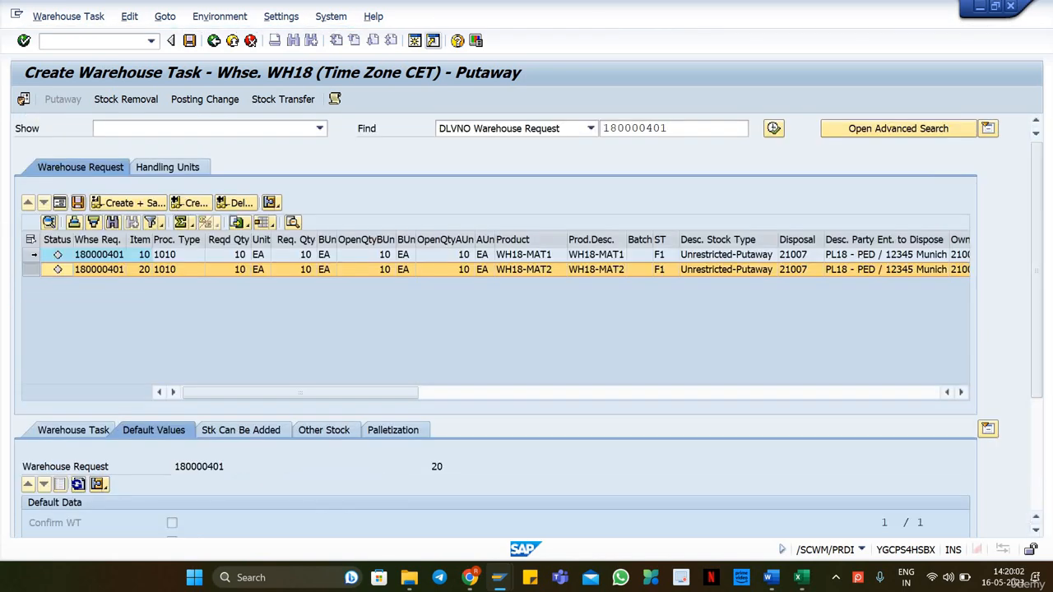
pyautogui.click(31, 240)
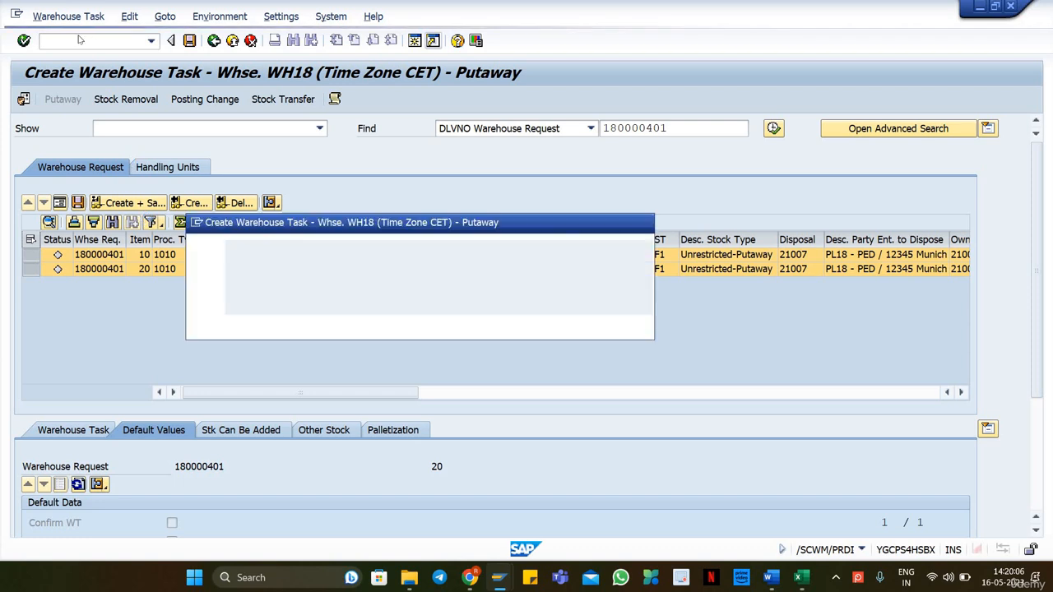
pyautogui.click(278, 324)
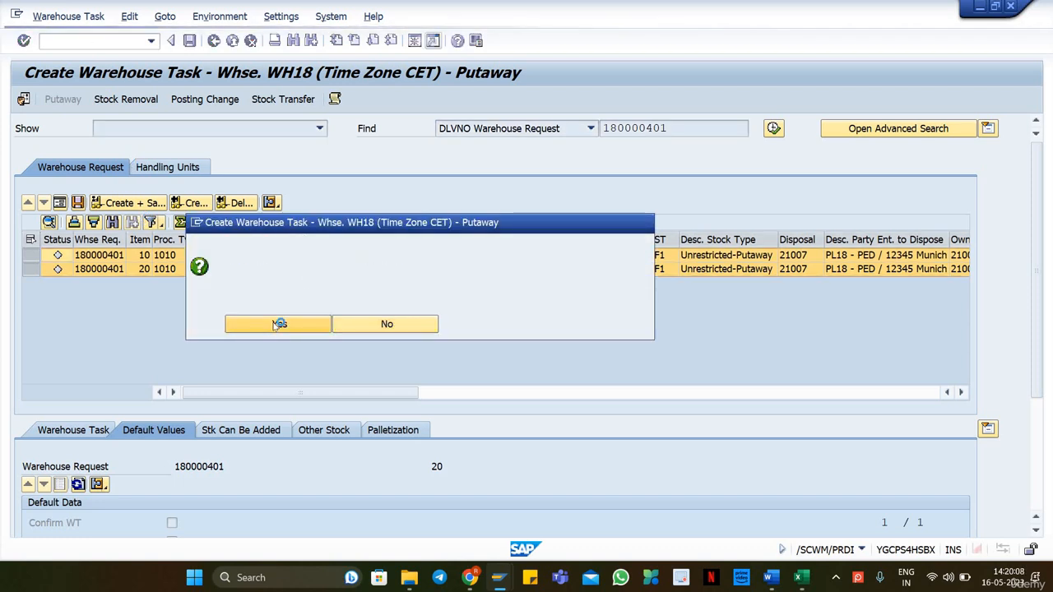
pyautogui.click(156, 262)
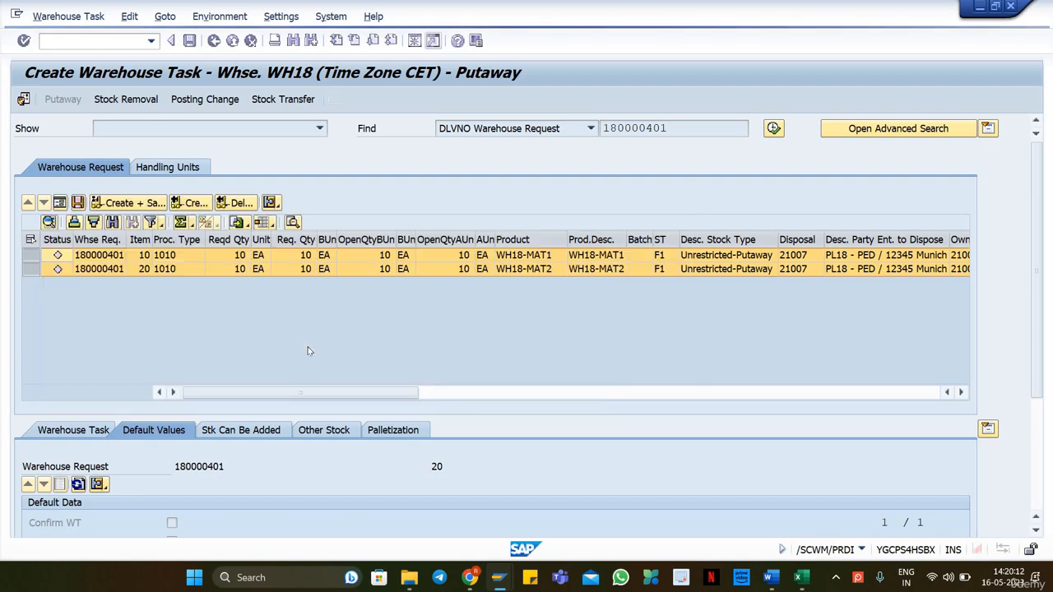
# Switch to the customizing session, leave the warehouse process type settings, and open Define Storage Types under EWM Master Data.
pyautogui.moveTo(500, 584)
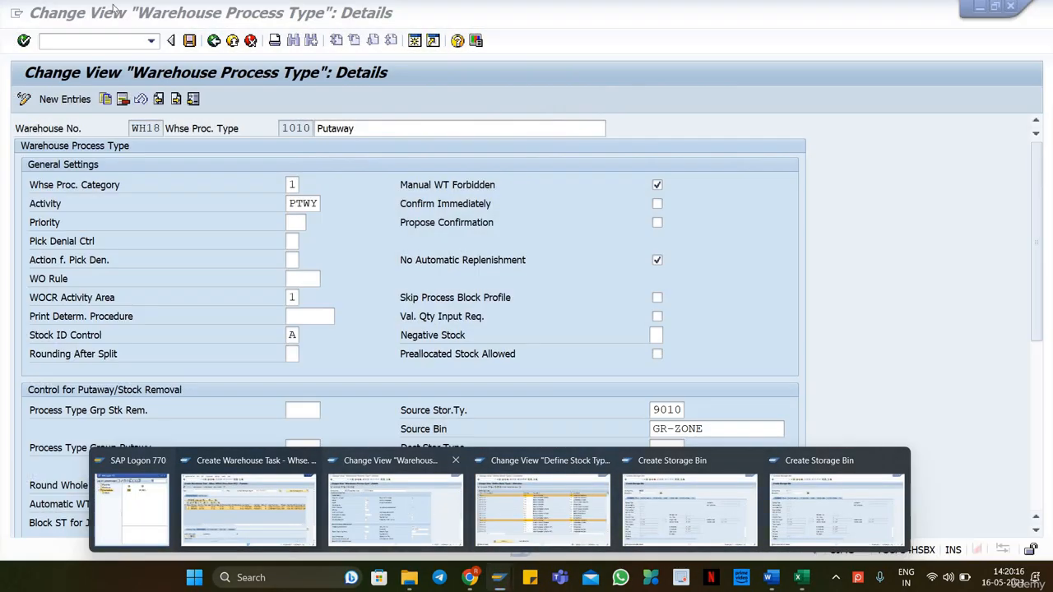
pyautogui.click(403, 510)
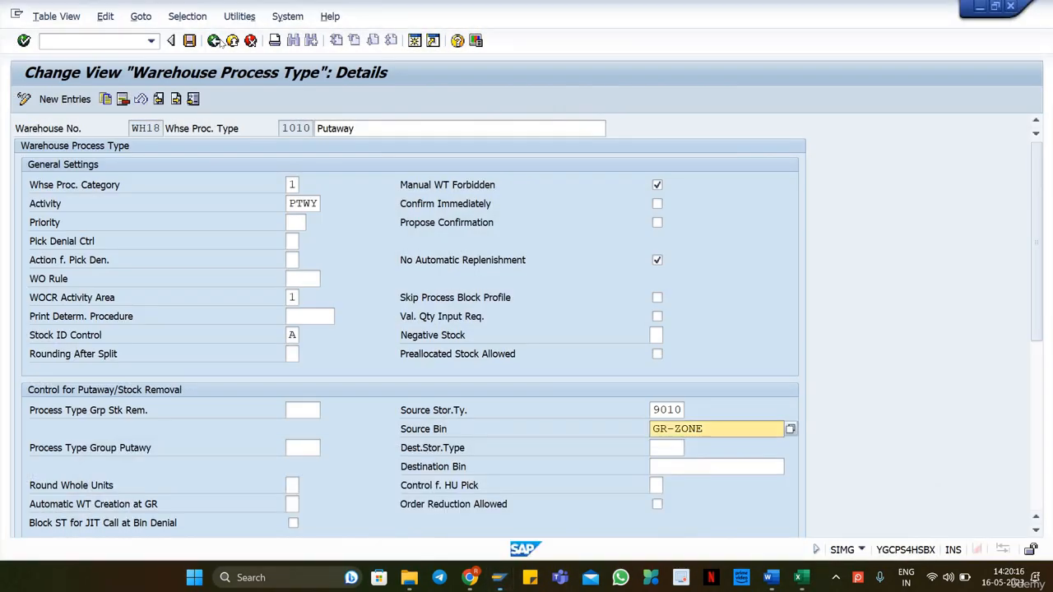
pyautogui.click(213, 40)
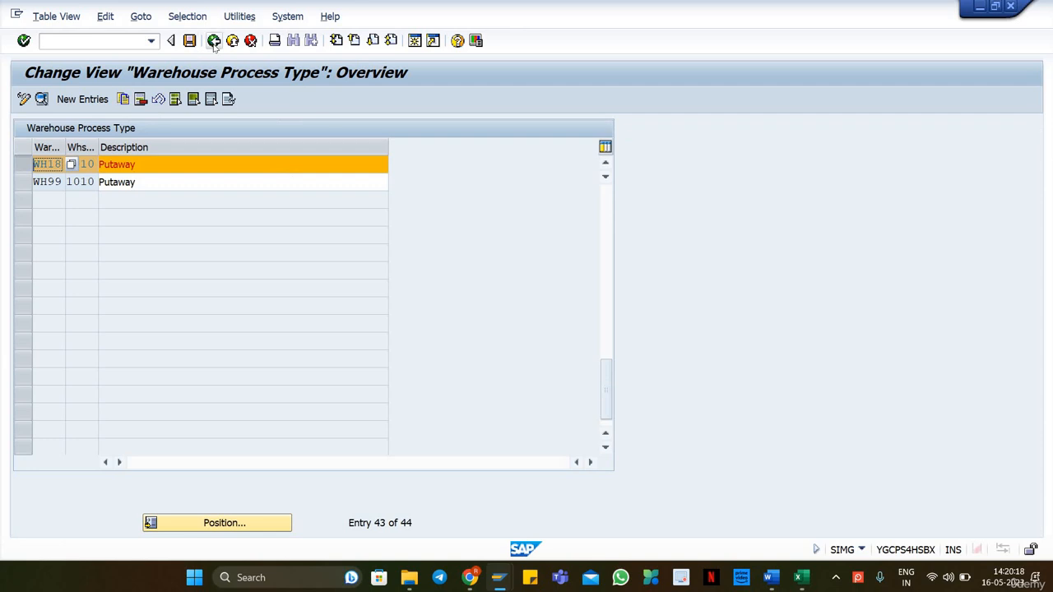
pyautogui.click(213, 40)
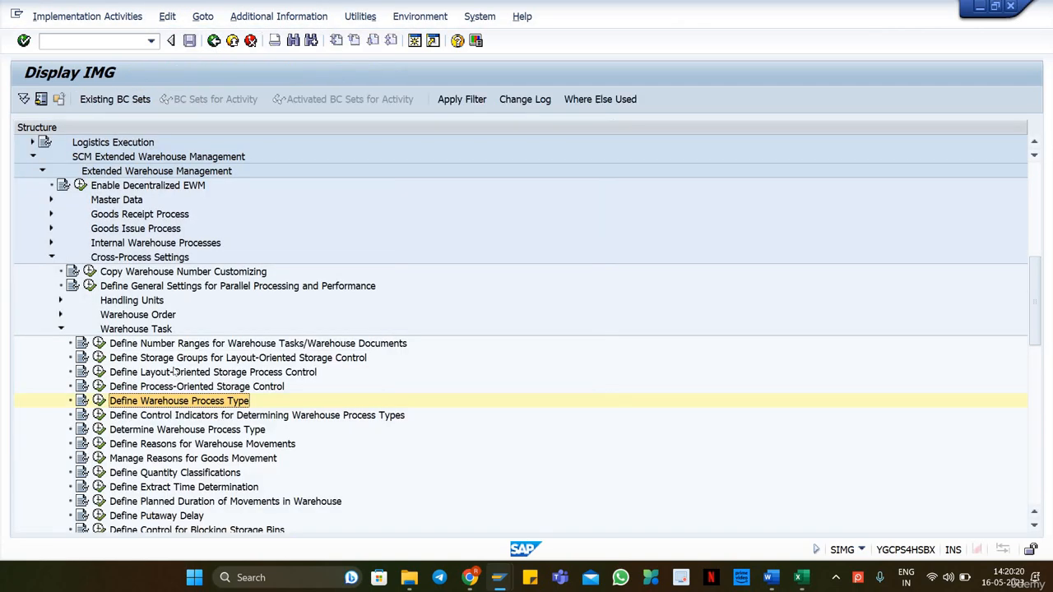
pyautogui.click(175, 372)
pyautogui.click(51, 202)
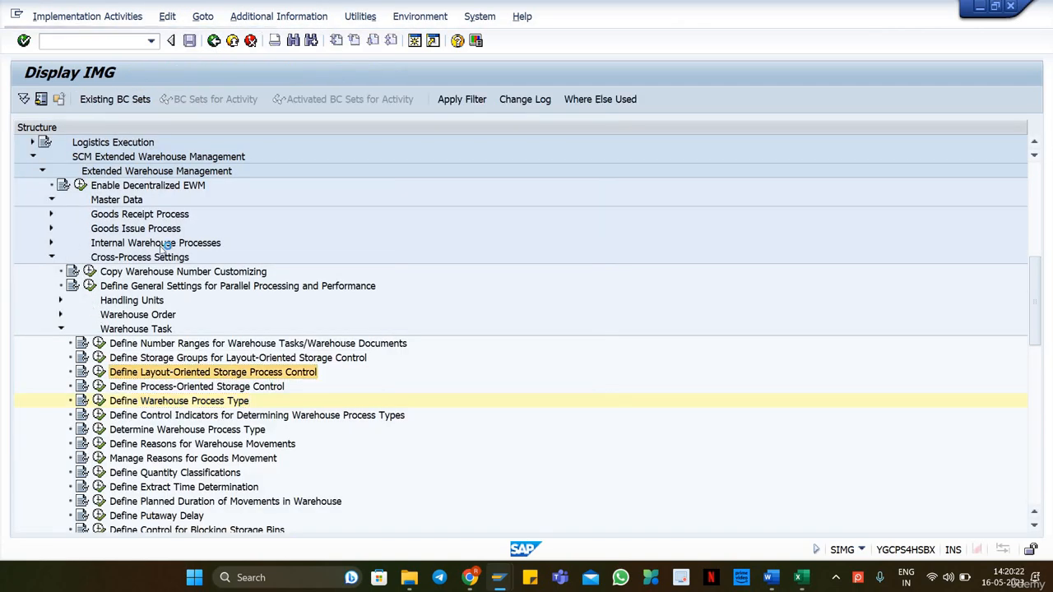
pyautogui.click(144, 301)
pyautogui.click(89, 300)
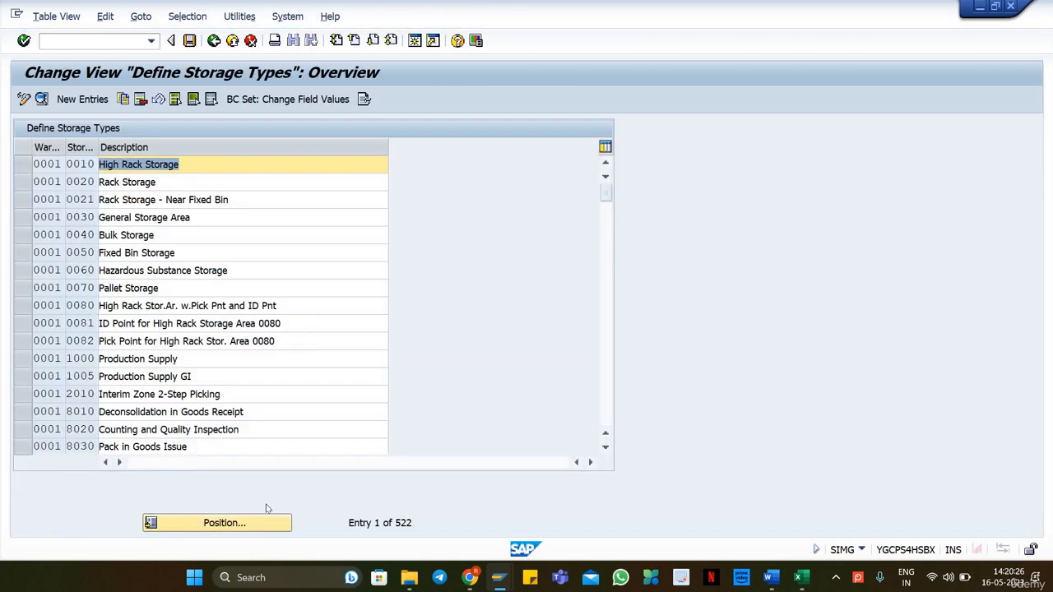
# Find the storage types of warehouse WH18 and open the details of storage type 0010, High Rack Storage.
pyautogui.click(248, 521)
pyautogui.write('wh17')
pyautogui.press('Tab')
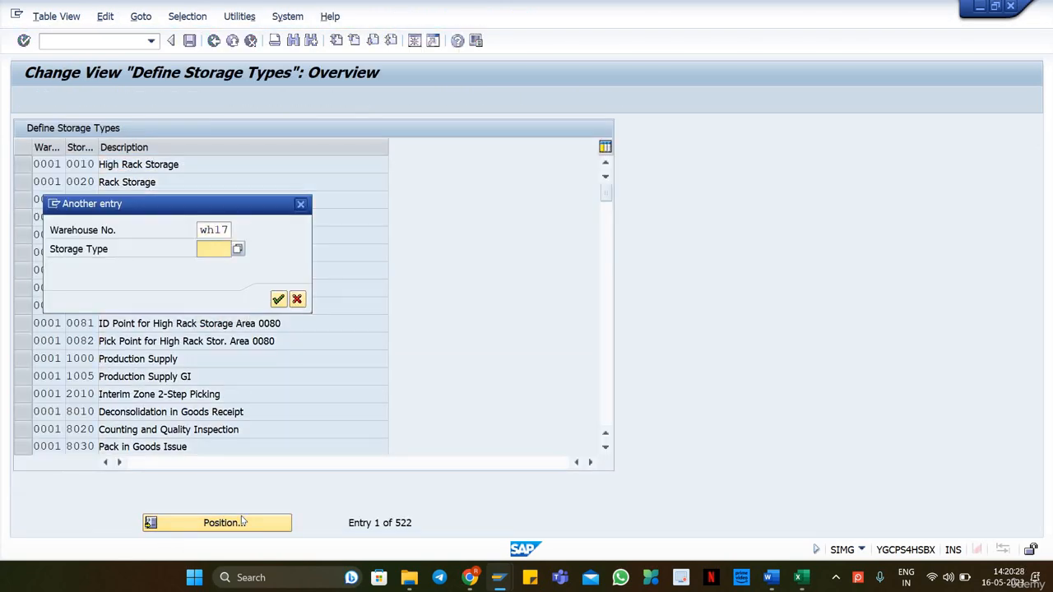
pyautogui.hotkey('shift', 'Tab')
pyautogui.write('wh18')
pyautogui.press('Tab')
pyautogui.press('Return')
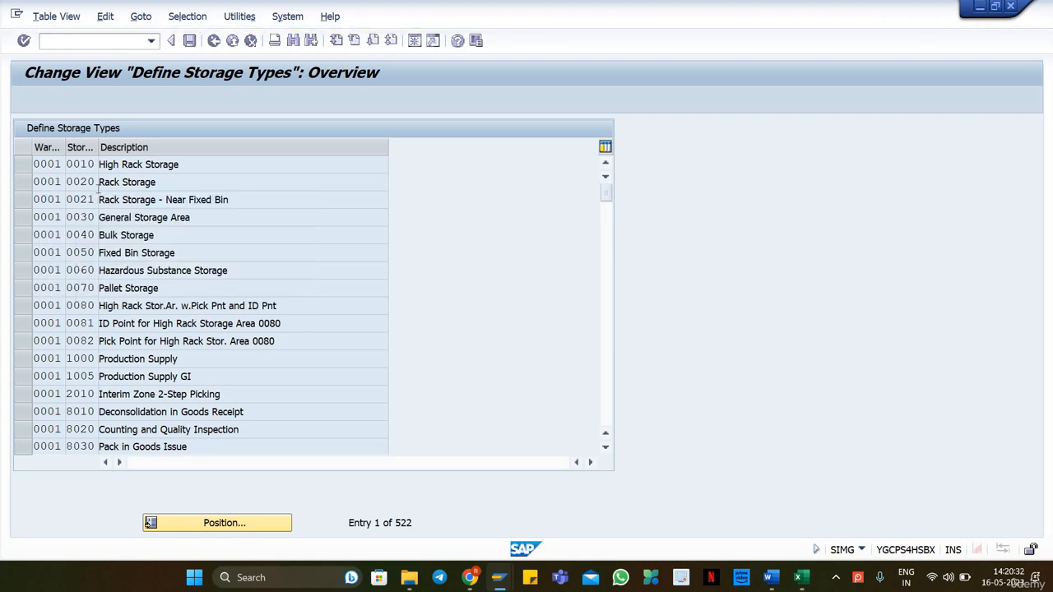
pyautogui.doubleClick(206, 166)
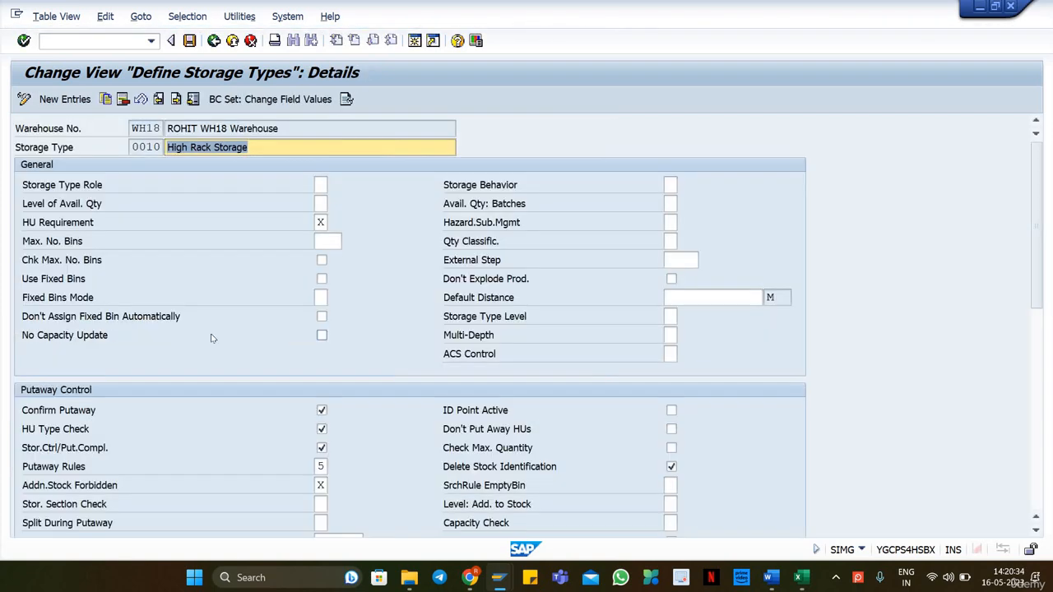
# Turn off the HU type check, clear the HU requirement, and set the putaway rule to 4, General Storage Area.
pyautogui.click(323, 430)
pyautogui.click(323, 467)
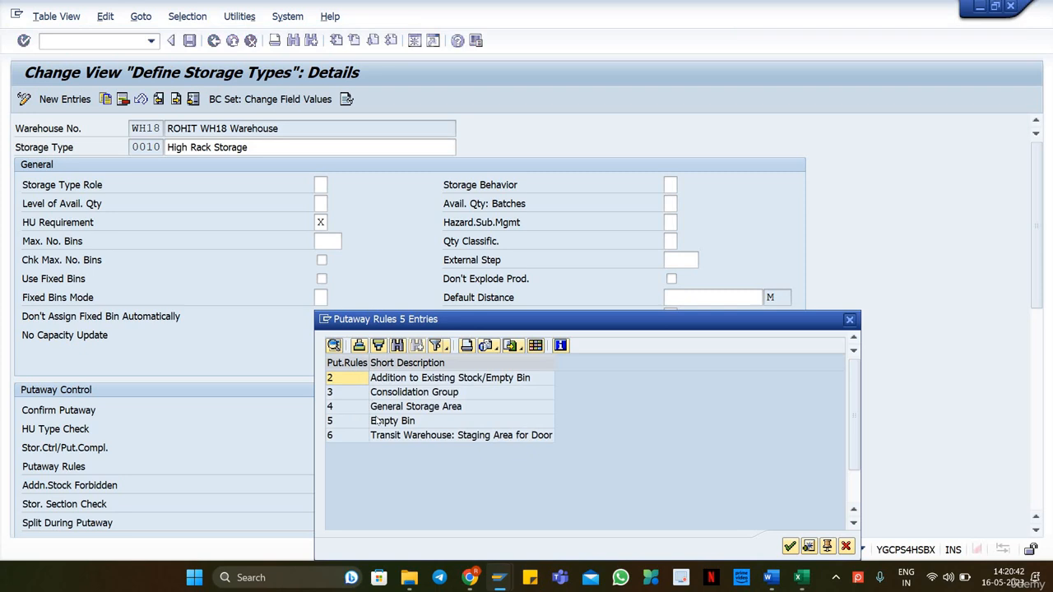
pyautogui.doubleClick(416, 407)
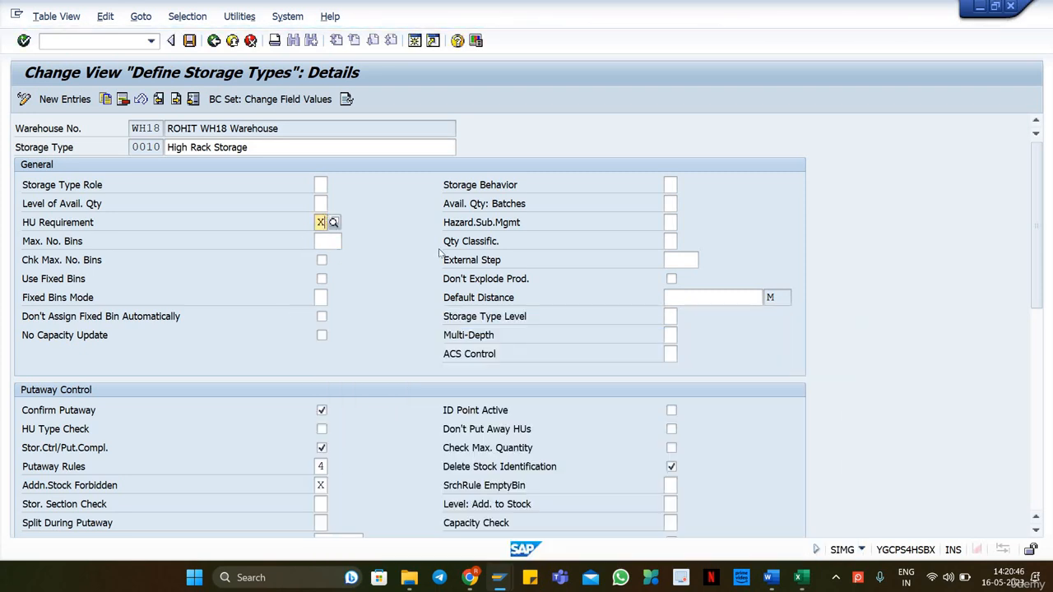
pyautogui.moveTo(1035, 284); pyautogui.dragTo(1035, 339)
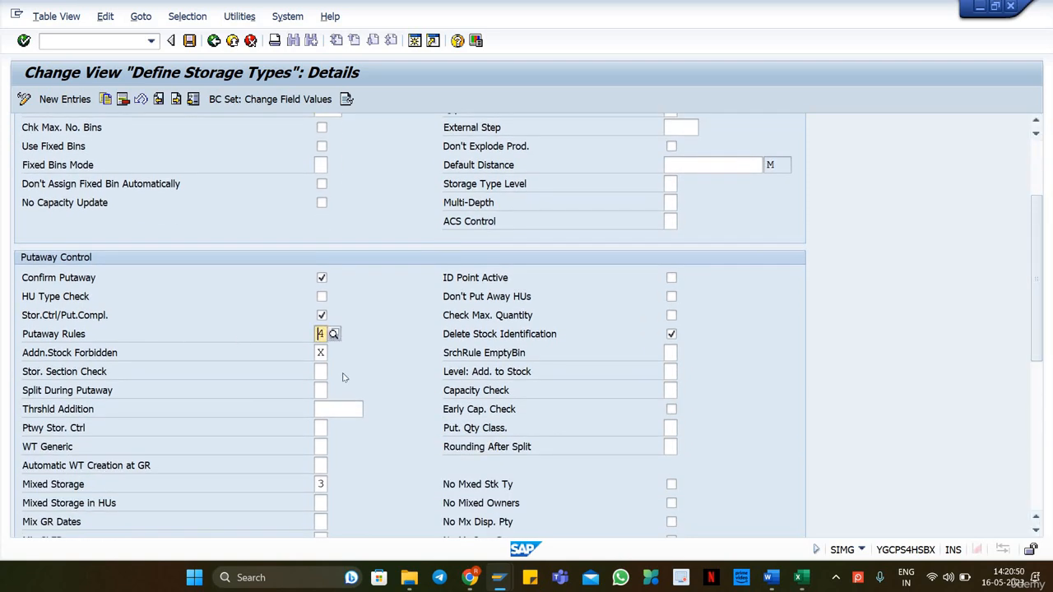
pyautogui.press('Return')
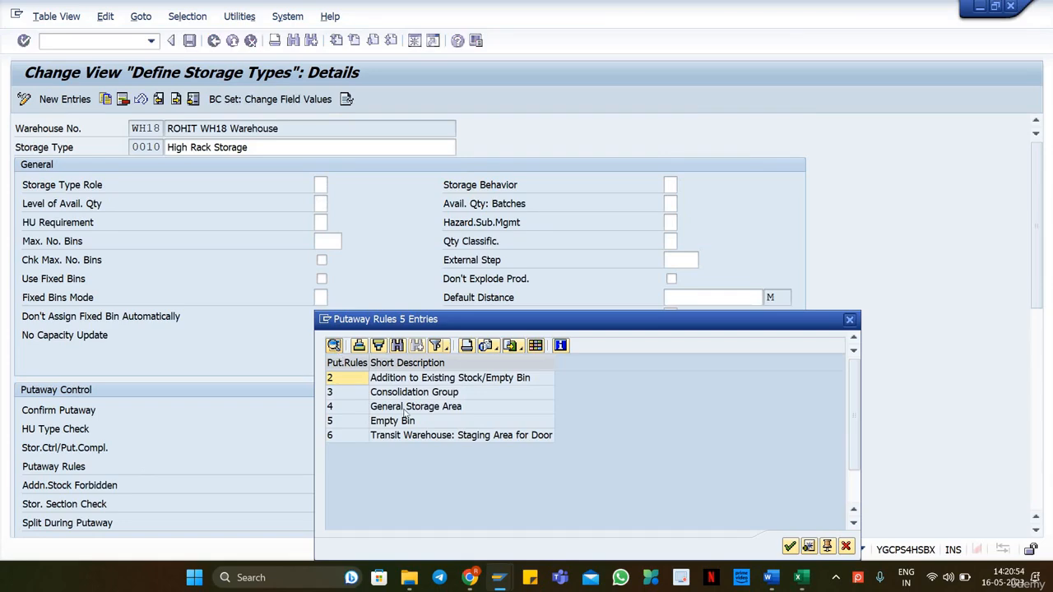
pyautogui.doubleClick(424, 406)
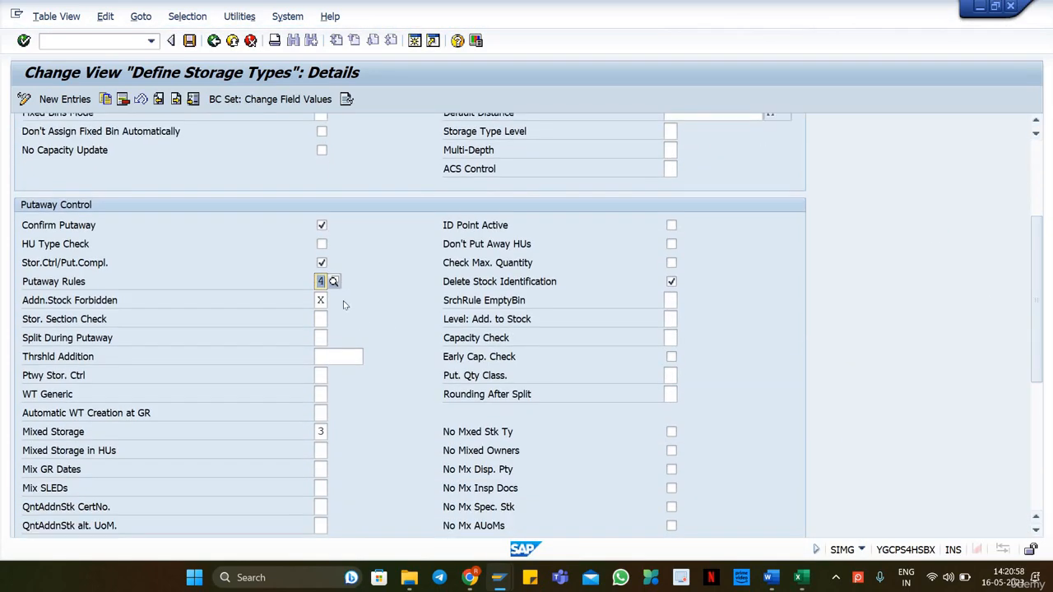
# Clear the Addn.Stock Forbidden and Mixed Storage values in the storage type's putaway control.
pyautogui.press('BackSpace')
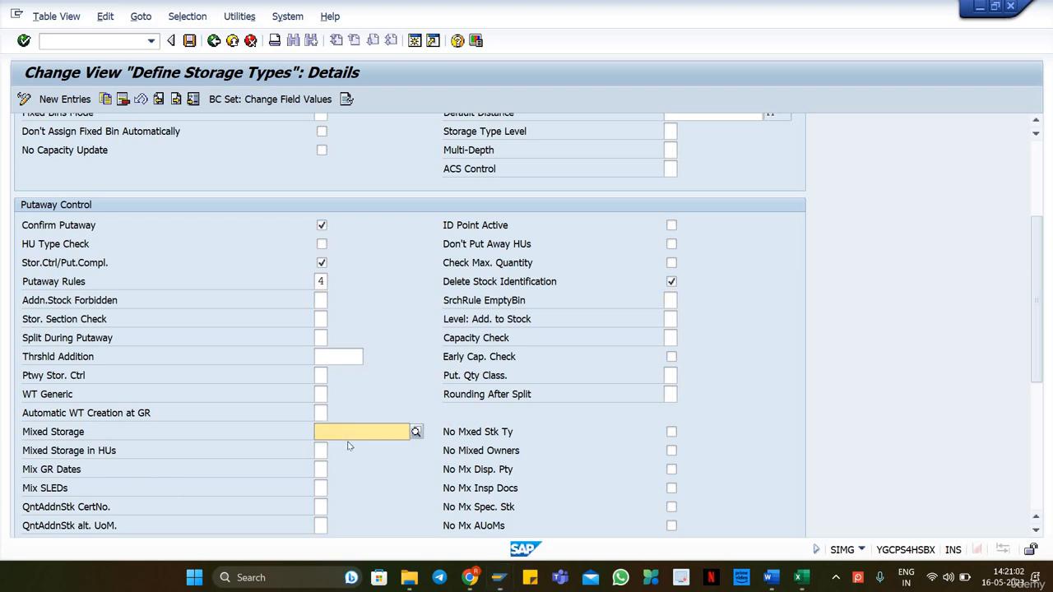
pyautogui.click(467, 426)
pyautogui.scroll(-5, 501, 461)
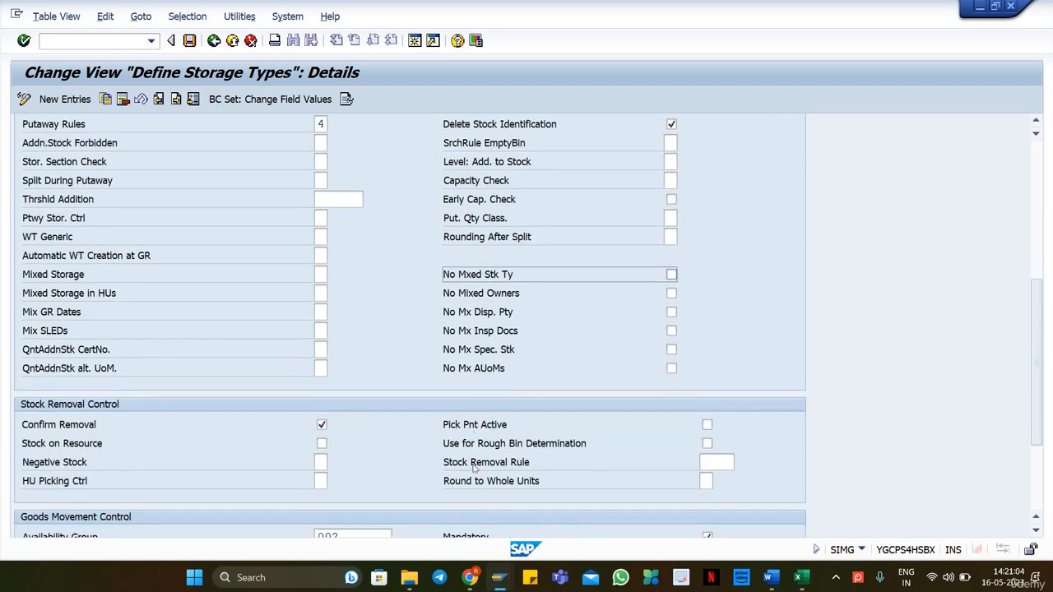
pyautogui.scroll(-2, 454, 465)
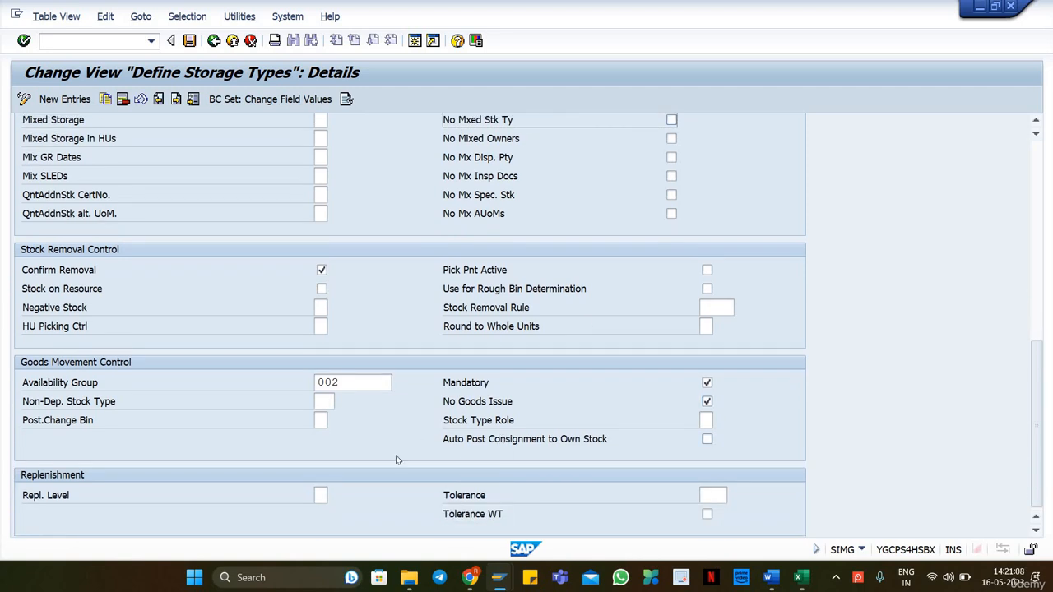
pyautogui.scroll(1, 270, 141)
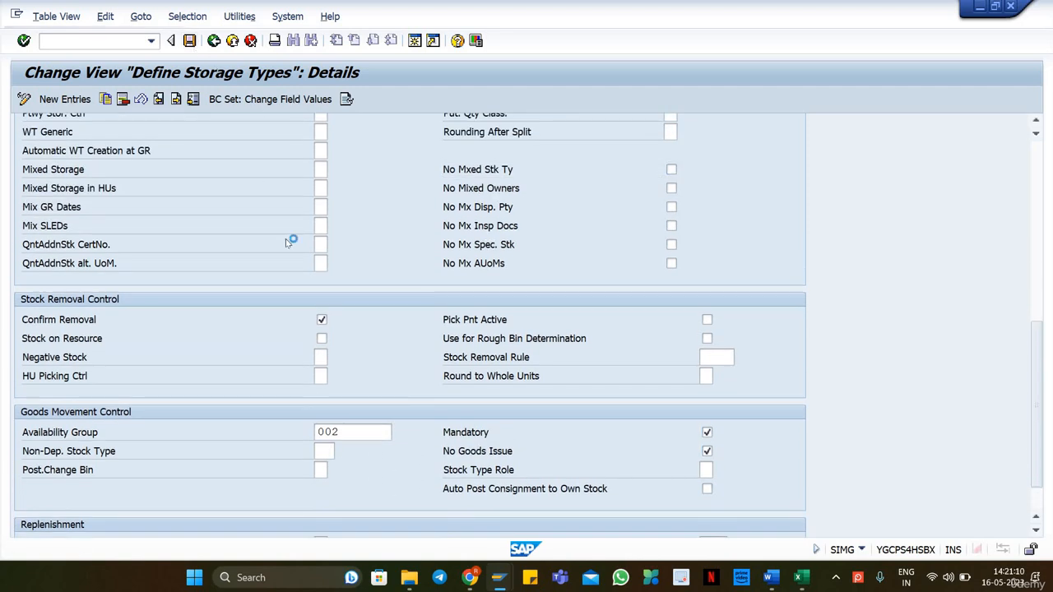
# Return to the warehouse task session and try again to create and save tasks for both items.
pyautogui.click(1011, 7)
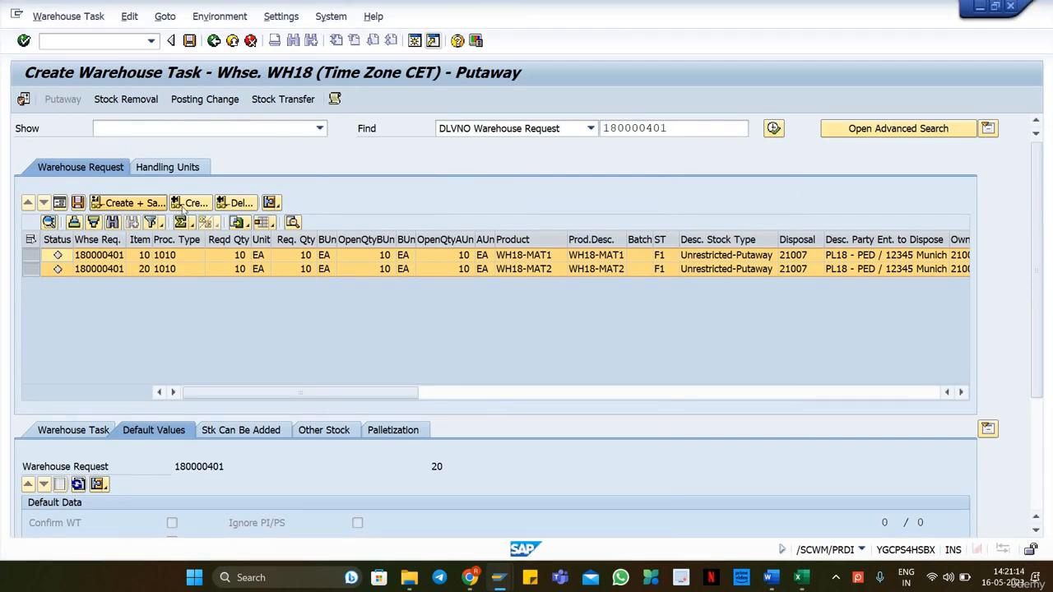
pyautogui.click(136, 203)
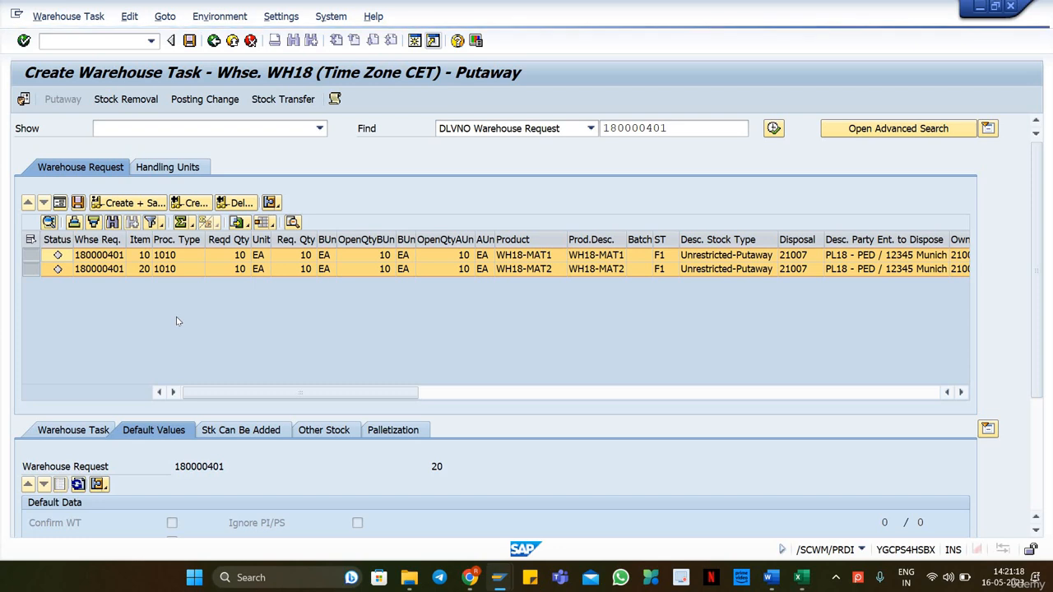
pyautogui.click(301, 326)
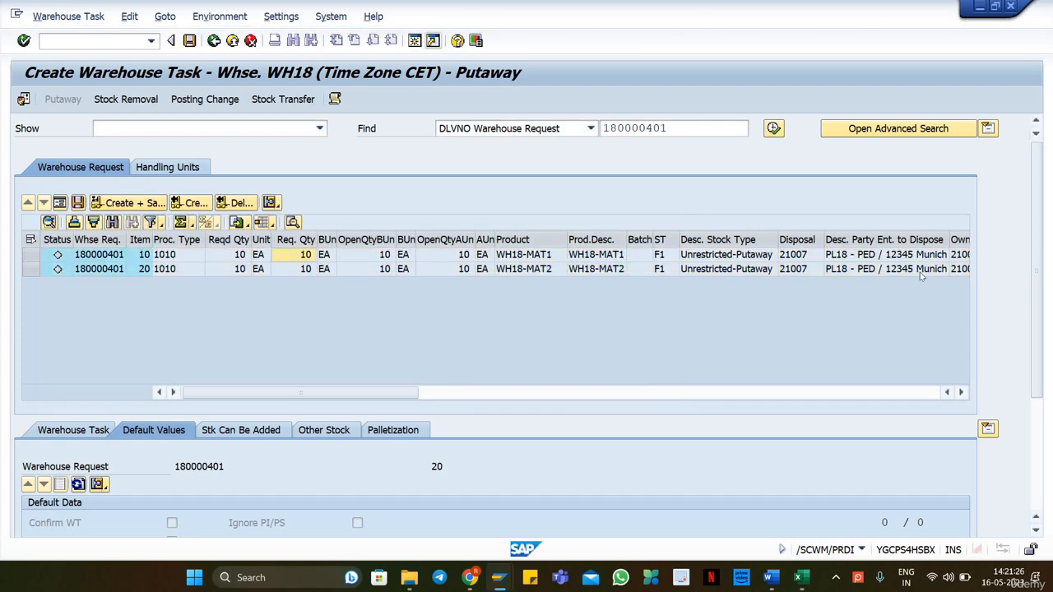
# Enter 0010-01 as the destination bin in the default values of items 10 and 20.
pyautogui.moveTo(1037, 228); pyautogui.dragTo(1035, 333)
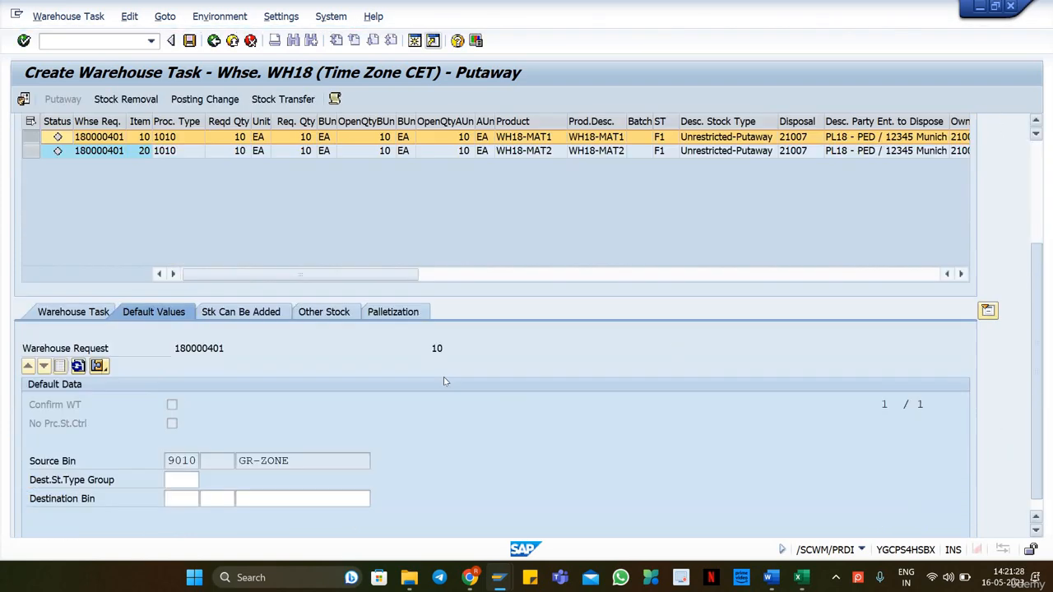
pyautogui.click(261, 455)
pyautogui.click(270, 466)
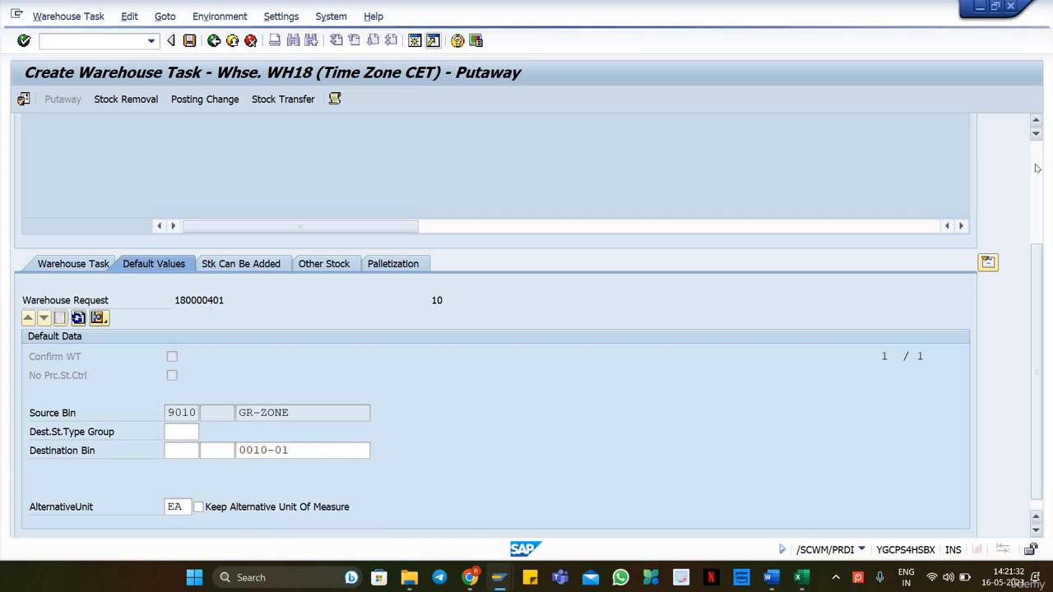
pyautogui.scroll(5, 299, 237)
pyautogui.click(212, 270)
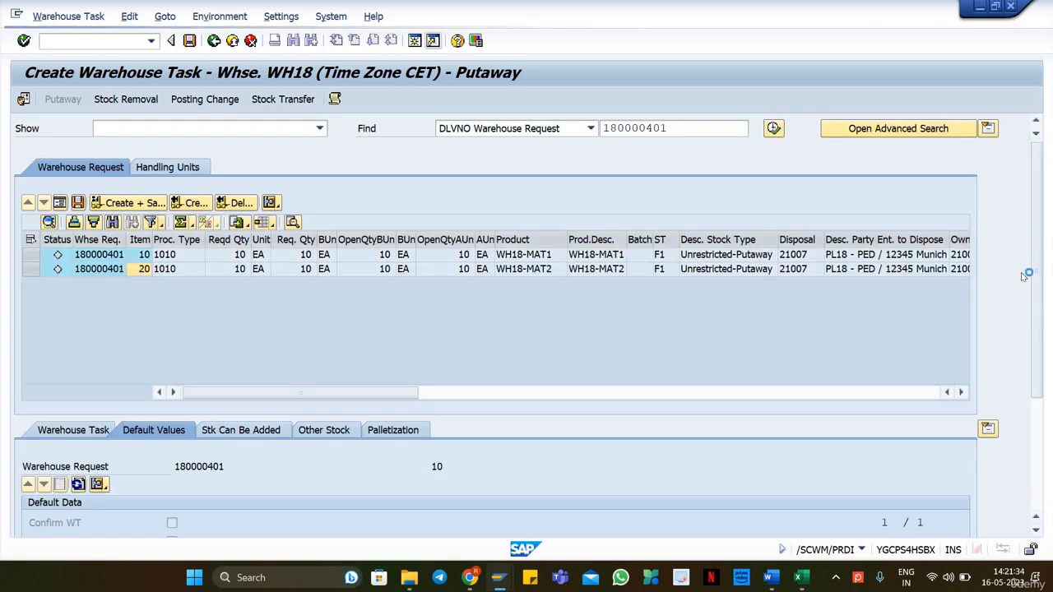
pyautogui.scroll(-4, 1037, 239)
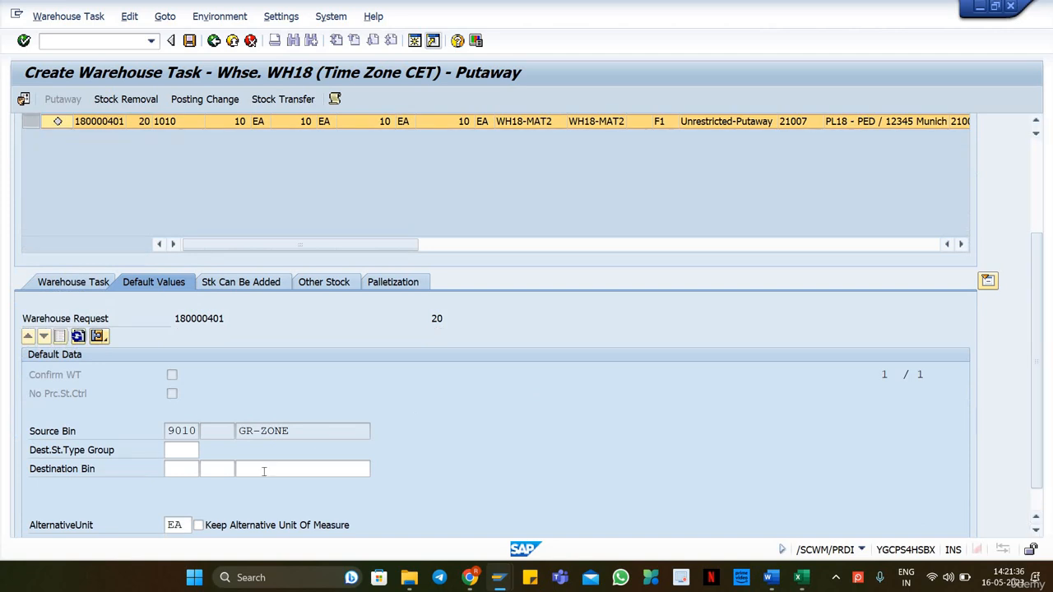
pyautogui.click(263, 469)
pyautogui.click(263, 484)
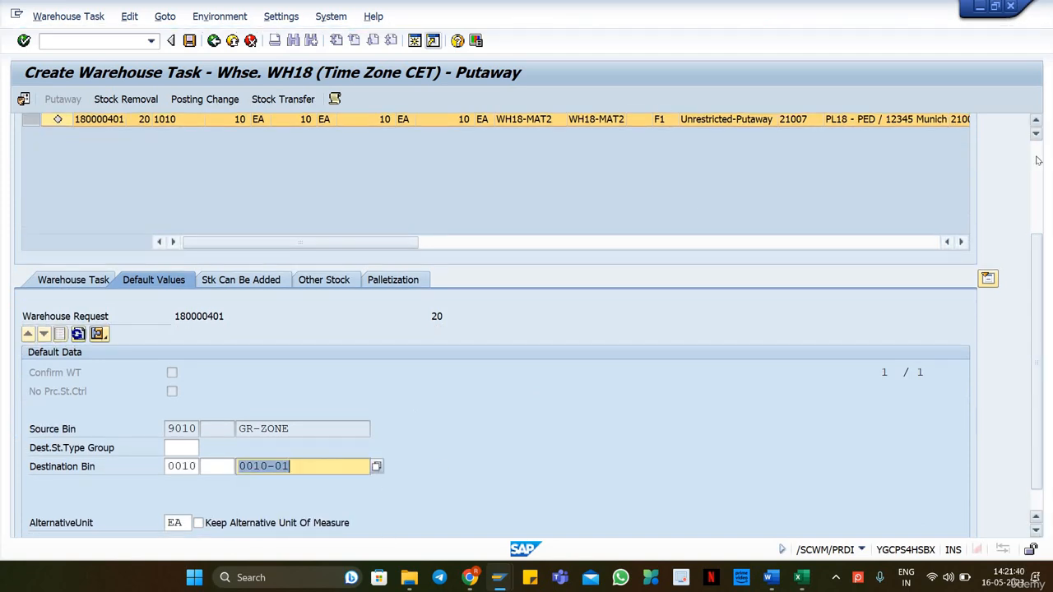
# Select both items, try to create and save their warehouse tasks despite errors, and close the message log.
pyautogui.scroll(4, 1039, 160)
pyautogui.click(31, 240)
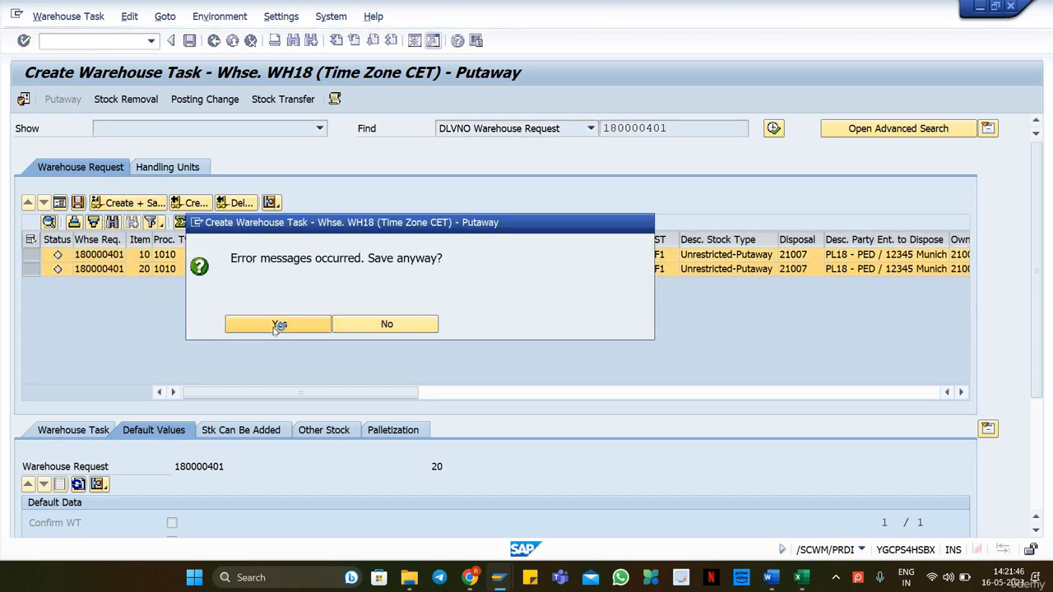
pyautogui.click(277, 326)
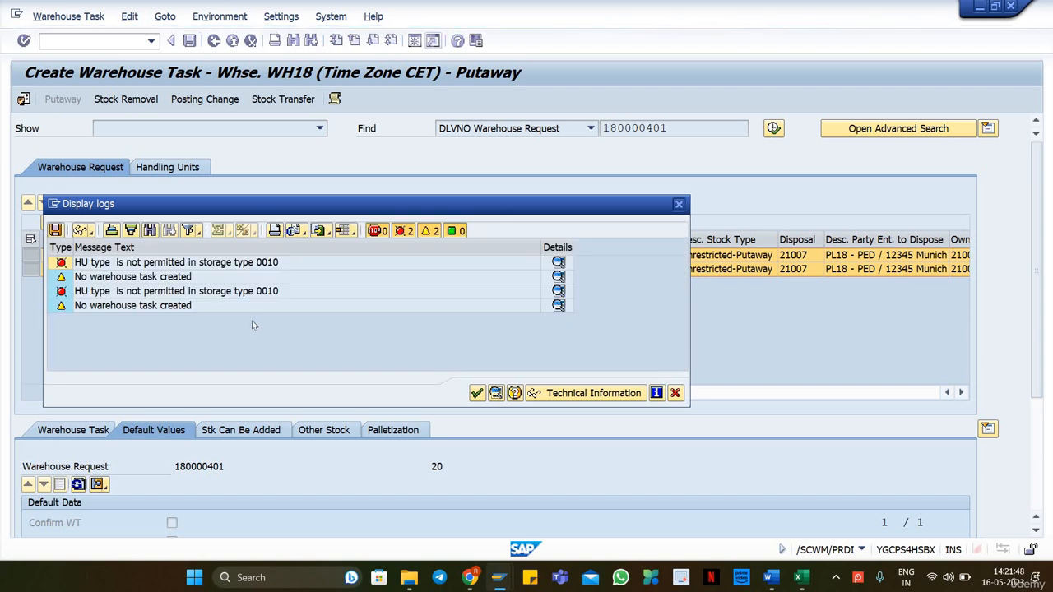
pyautogui.click(679, 205)
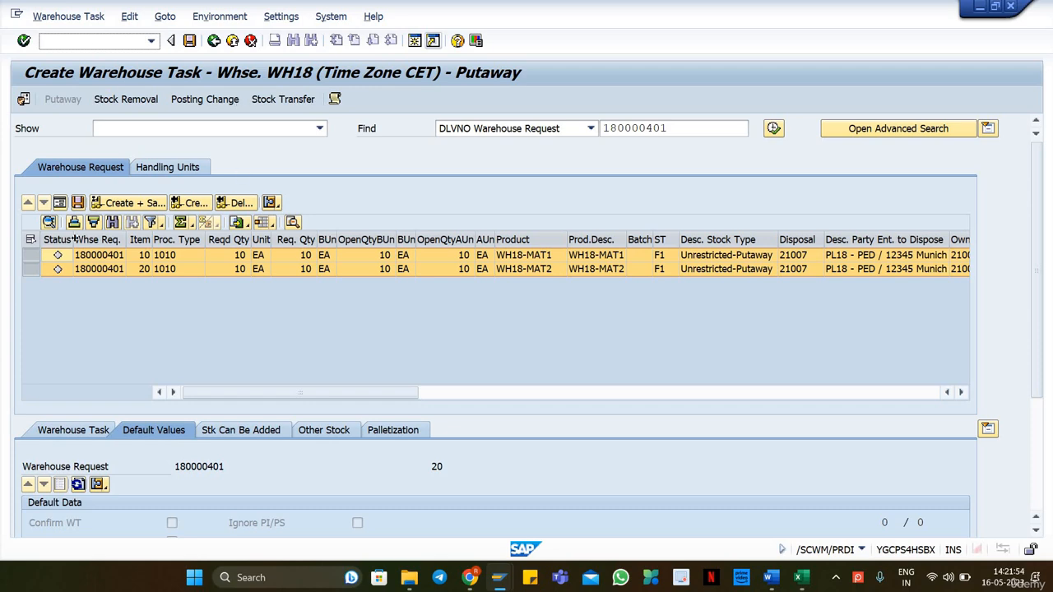
# Find inbound delivery 180000401 in Maintain Inbound Delivery and post its goods receipt.
pyautogui.click(98, 256)
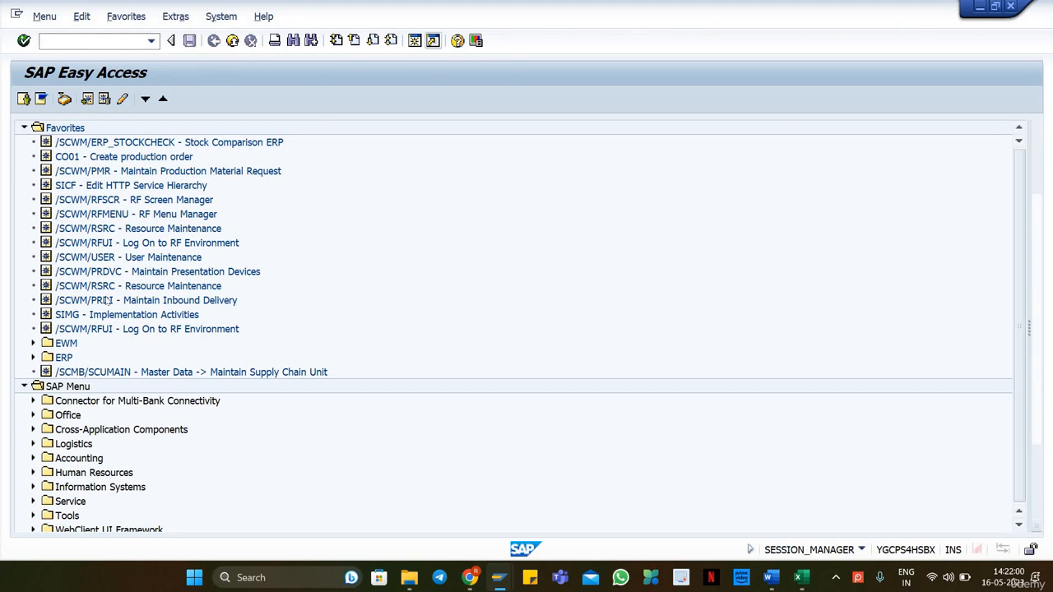
pyautogui.doubleClick(107, 301)
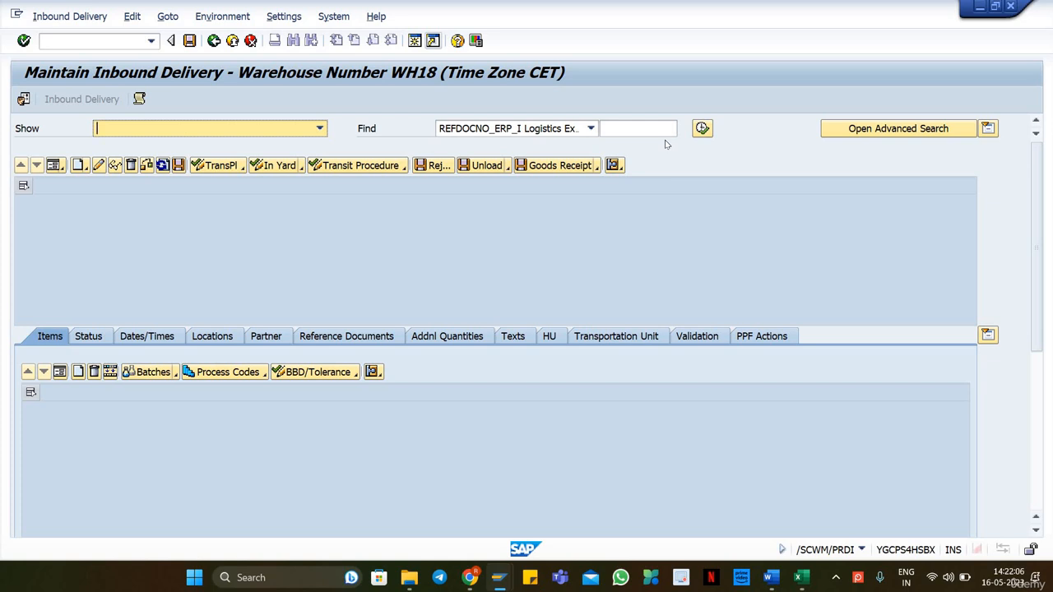
pyautogui.click(650, 129)
pyautogui.write('180000401')
pyautogui.click(702, 128)
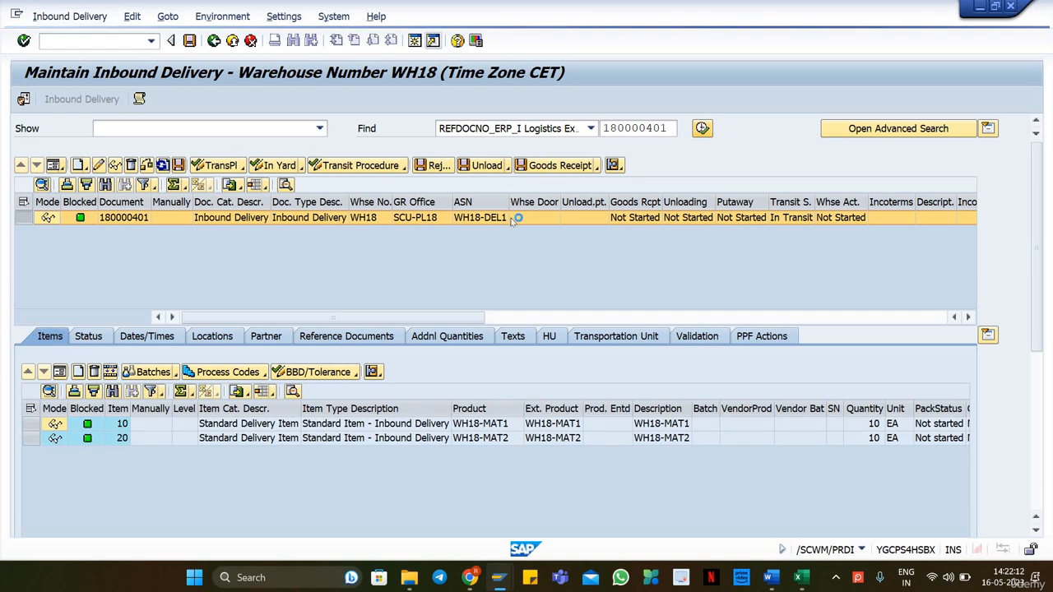
pyautogui.click(570, 165)
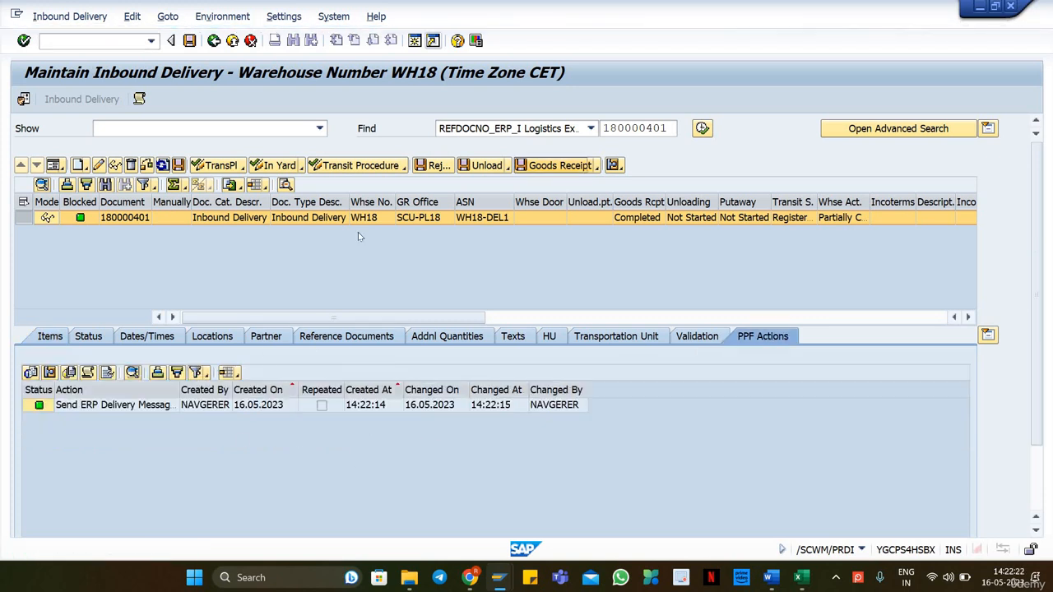
# Search the qRFC inbound queue for the delivery number 180000401.
pyautogui.click(126, 218)
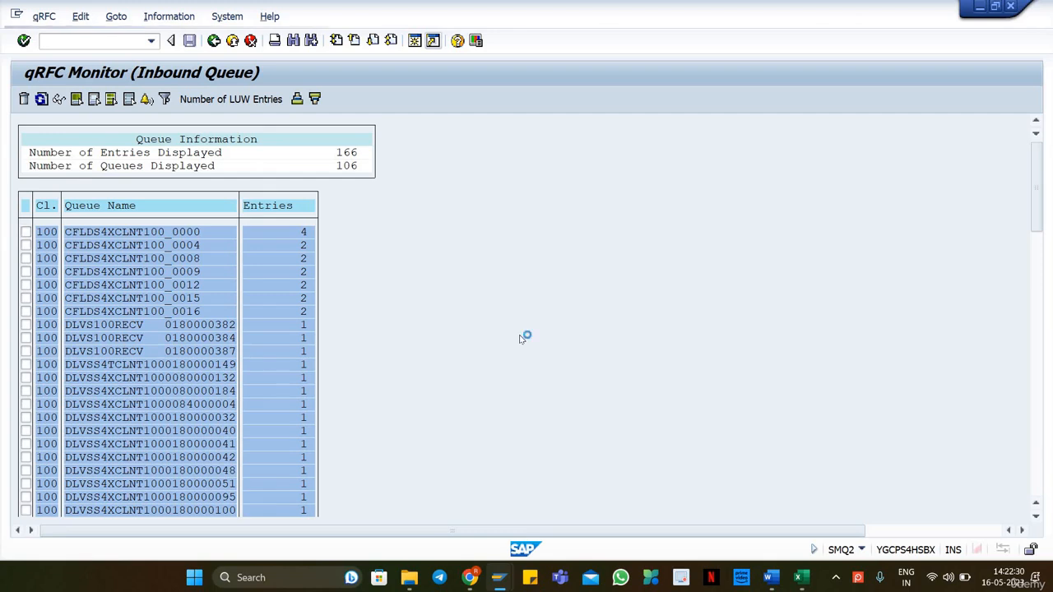
pyautogui.hotkey('ctrl', 'f')
pyautogui.write('180000401')
pyautogui.press('Return')
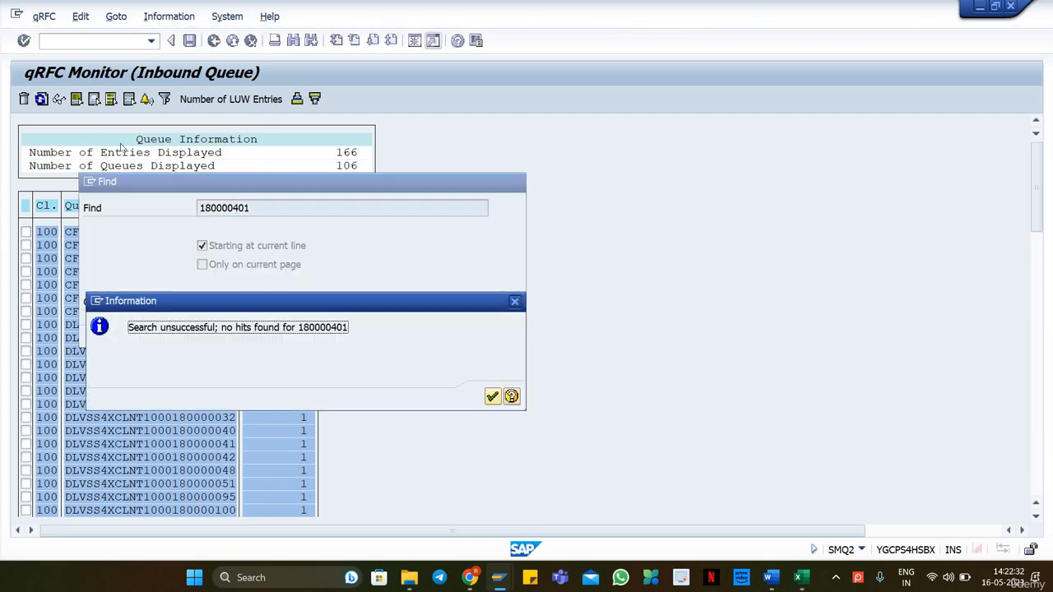
pyautogui.press('Return')
pyautogui.press('Escape')
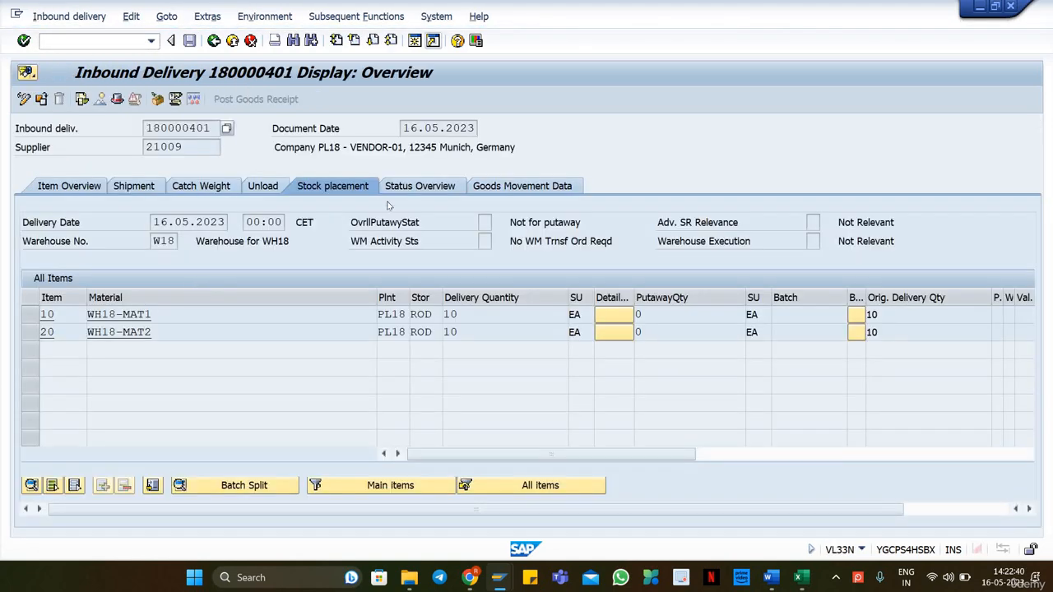
# Check the inbound delivery's goods movement data and document flow, and select its goods receipt for display.
pyautogui.click(566, 193)
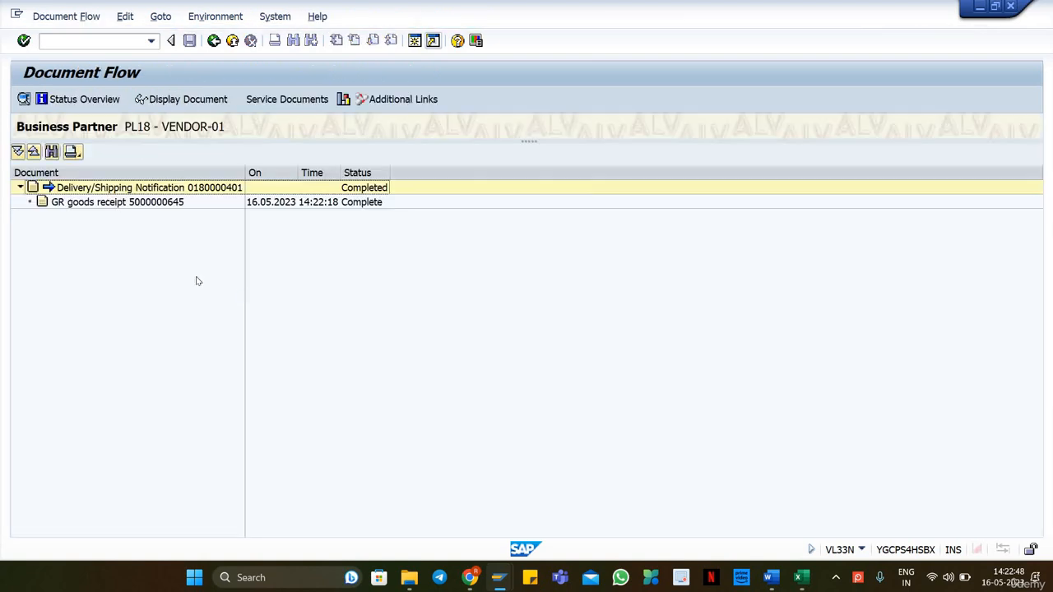
pyautogui.click(123, 206)
pyautogui.click(199, 104)
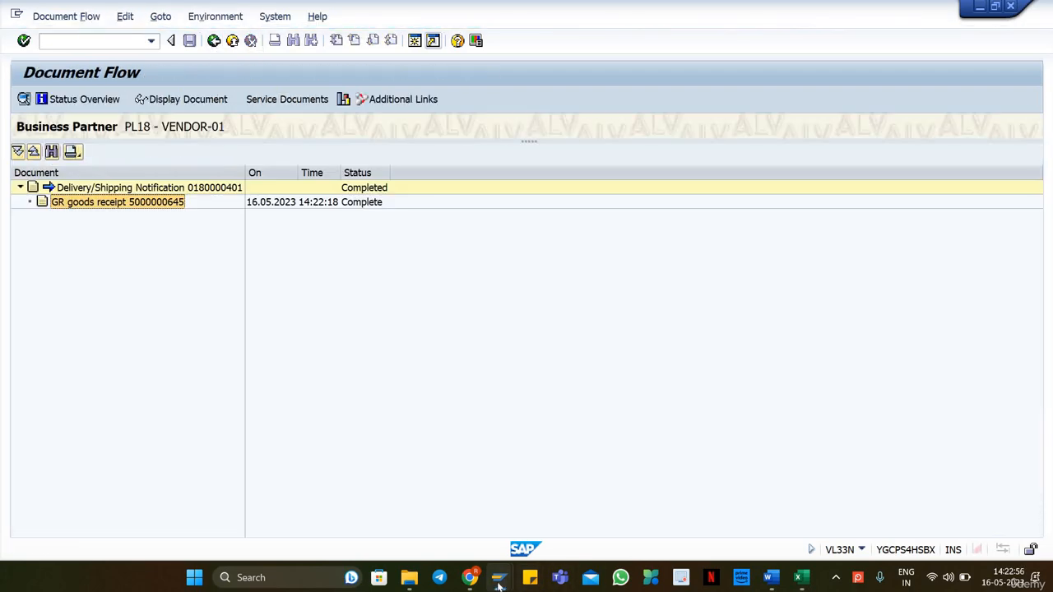
# Close the leftover storage bin, stock type and storage type sessions, and return to the Document Flow session.
pyautogui.moveTo(498, 577)
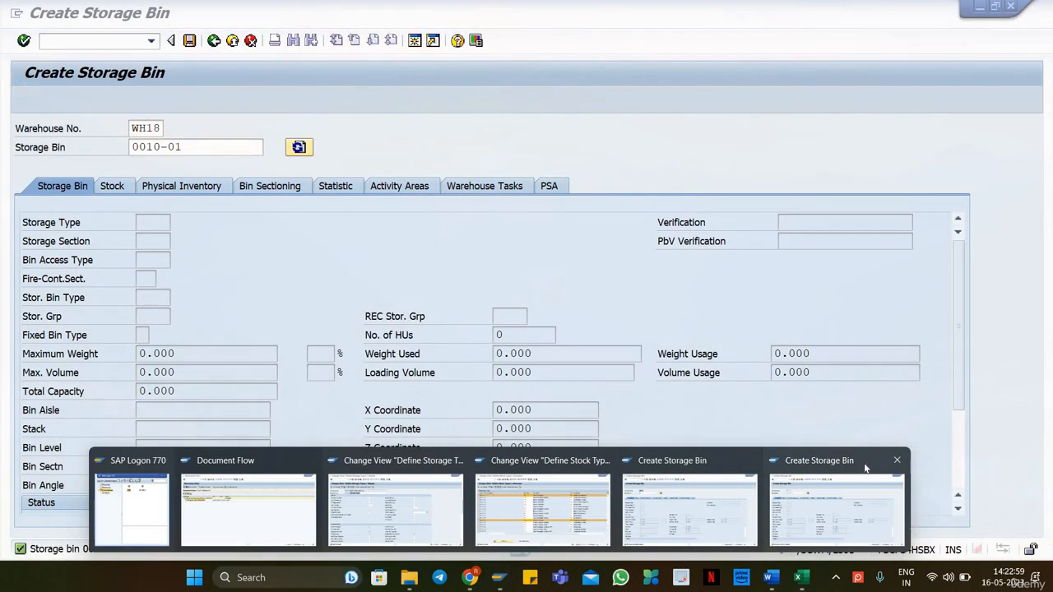
pyautogui.click(865, 462)
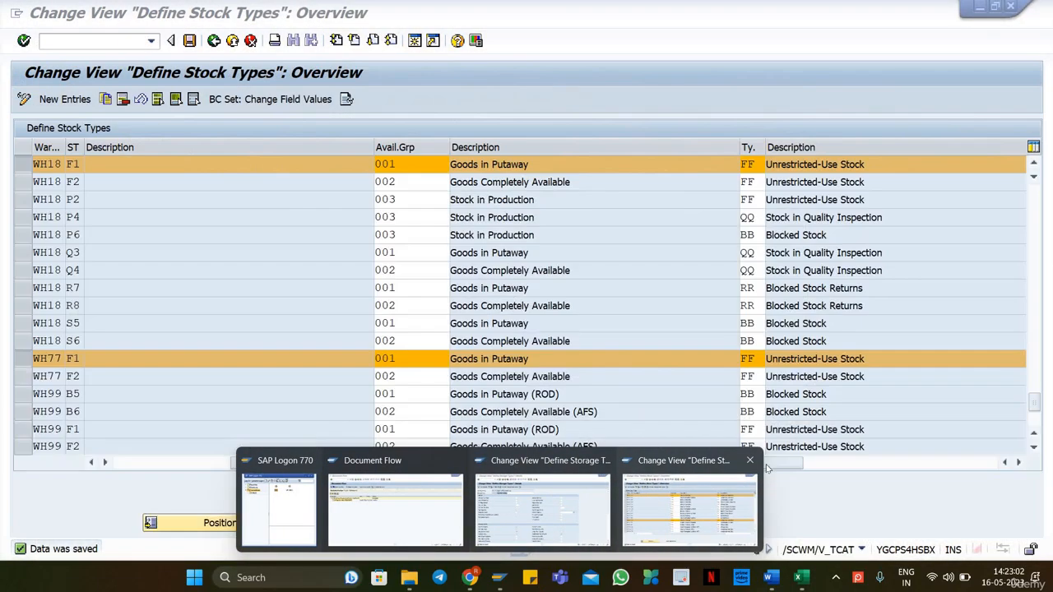
pyautogui.click(749, 460)
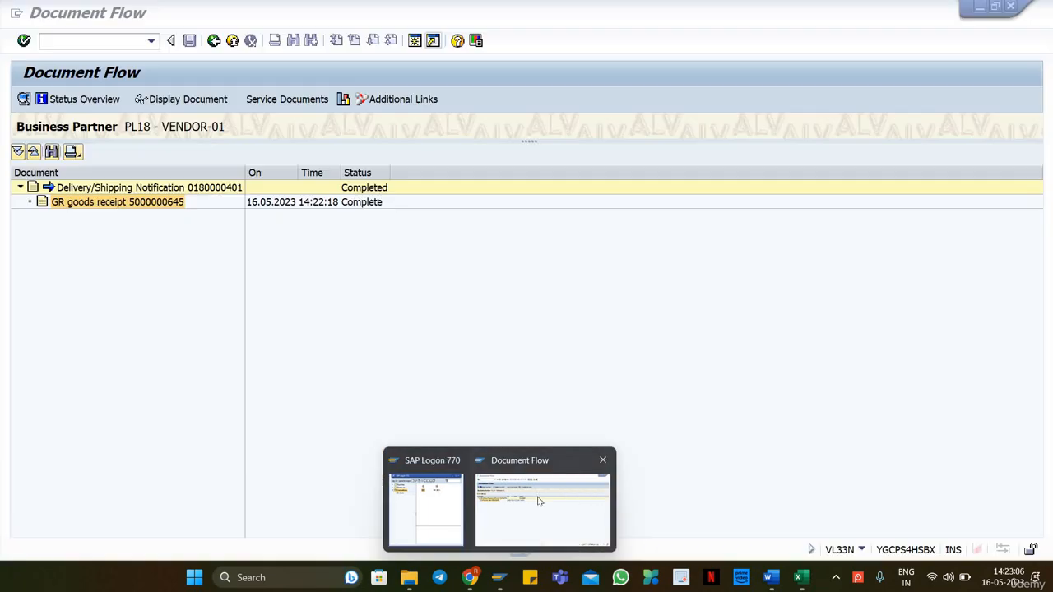
pyautogui.click(539, 499)
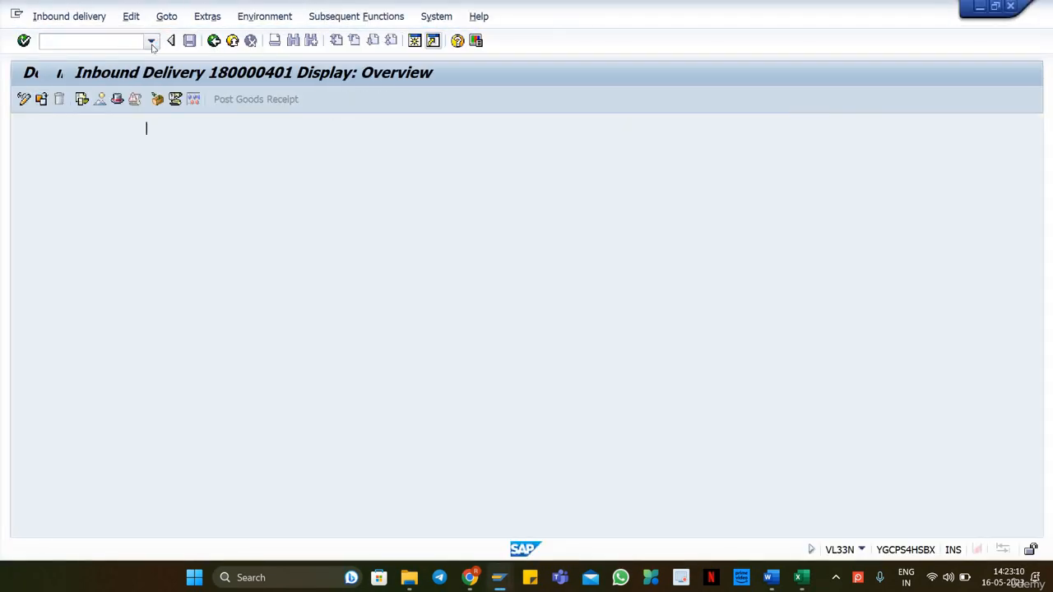
# Find inbound delivery 180000401 in transaction /N/SCWM/PRDI and open putaway warehouse task creation for it.
pyautogui.click(151, 41)
pyautogui.click(117, 145)
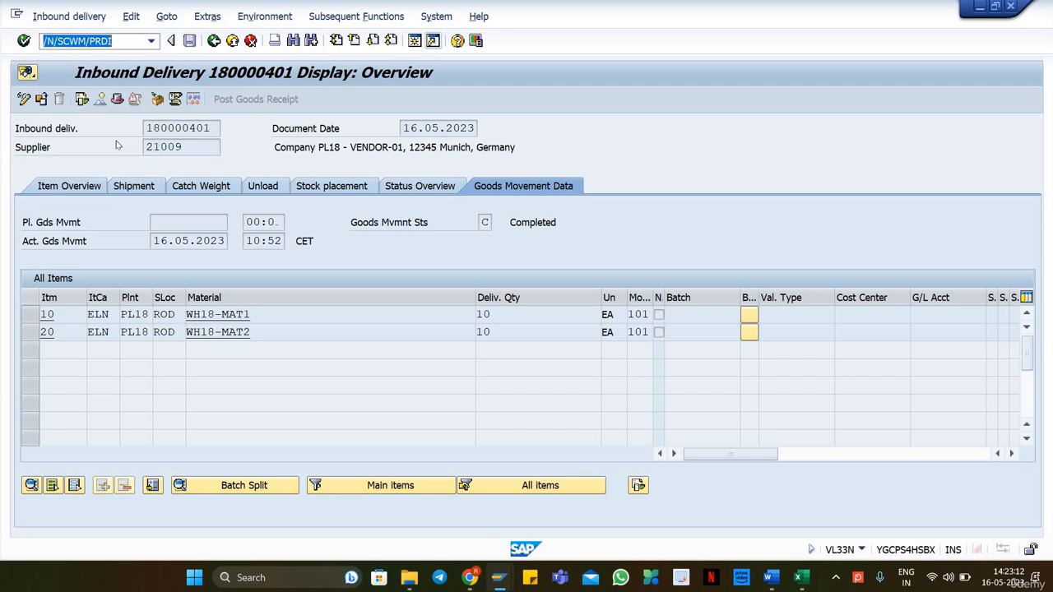
pyautogui.press('Return')
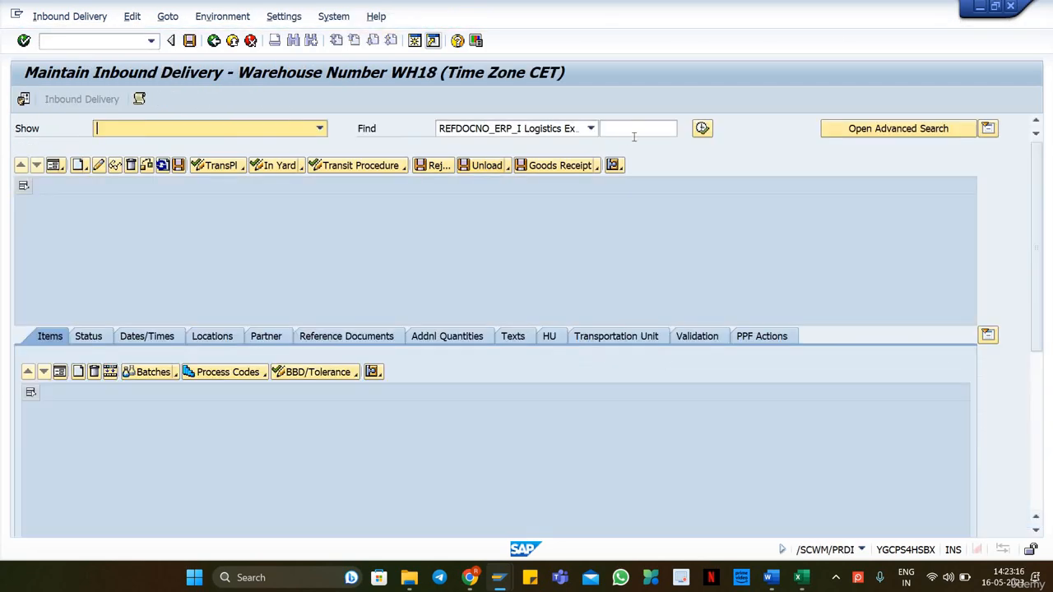
pyautogui.click(634, 135)
pyautogui.write('180000401')
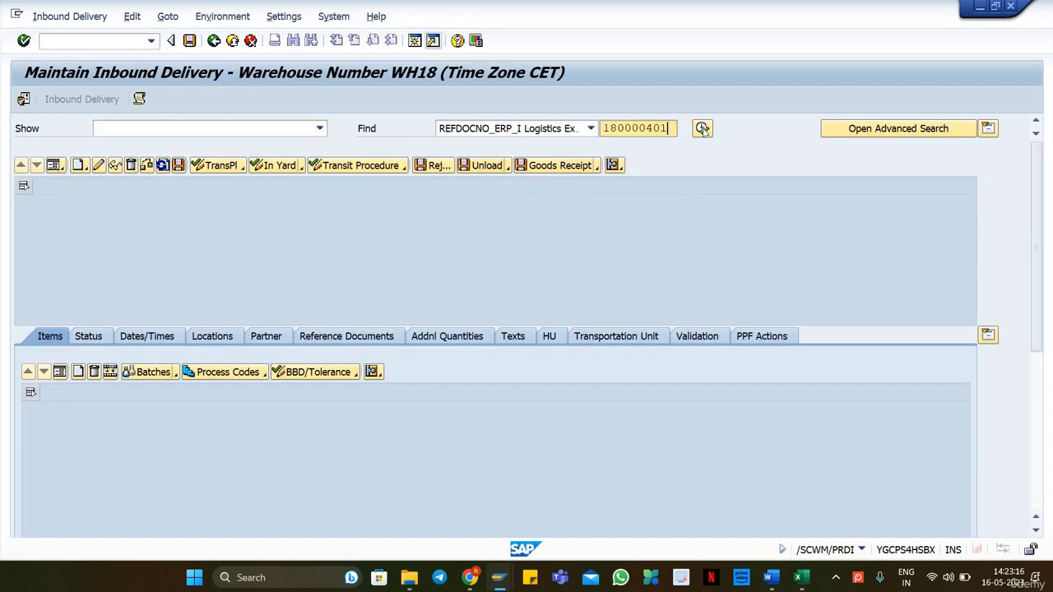
pyautogui.press('Return')
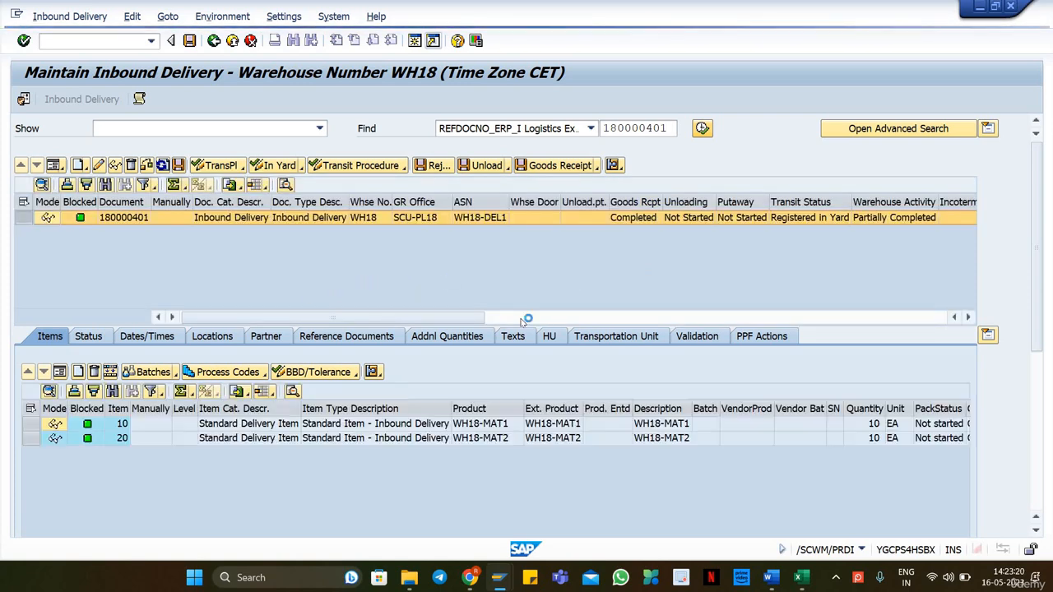
pyautogui.click(70, 16)
pyautogui.moveTo(82, 52)
pyautogui.click(216, 51)
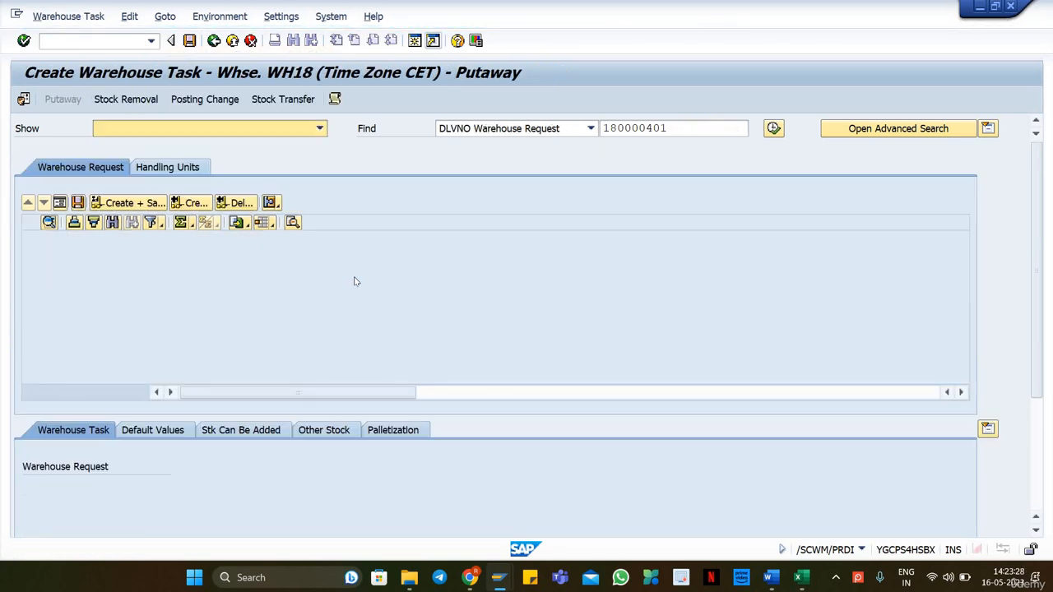
# Set destination bin 0010-01 for items 10 and 20, and create and save their putaway warehouse tasks.
pyautogui.click(115, 255)
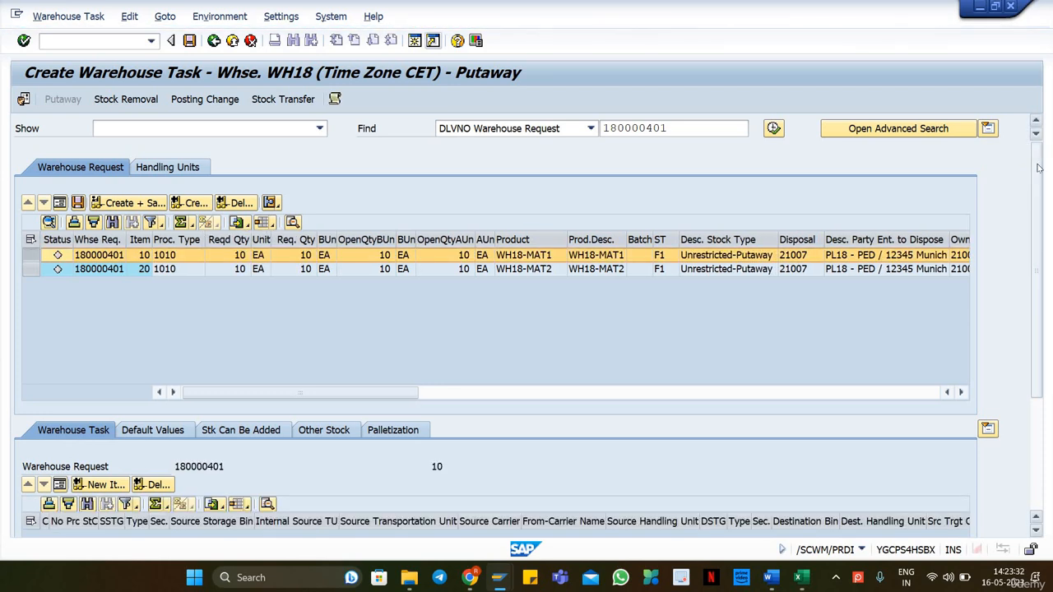
pyautogui.scroll(-3, 1038, 167)
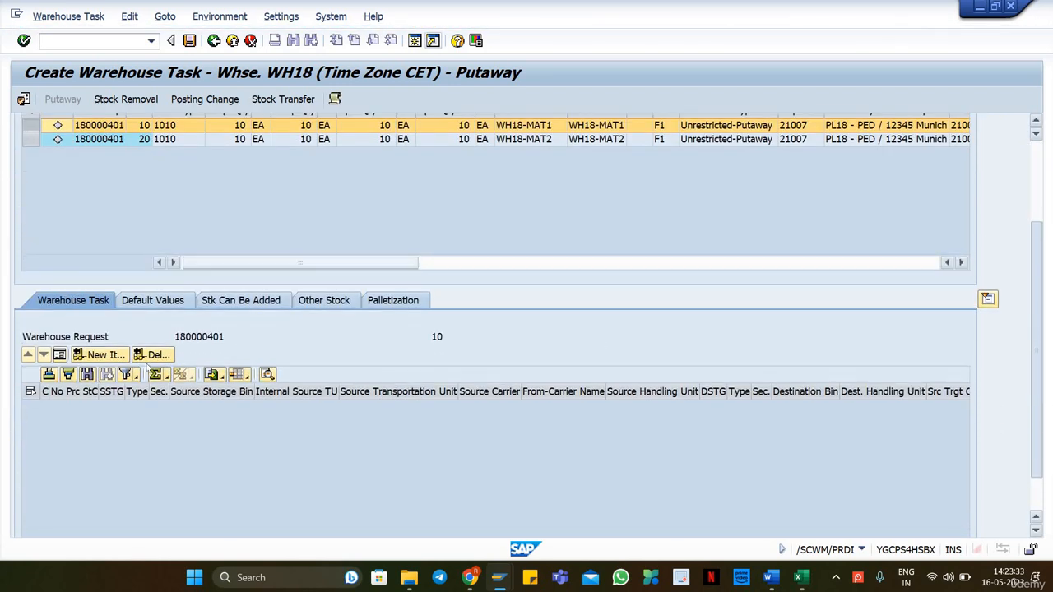
pyautogui.click(153, 300)
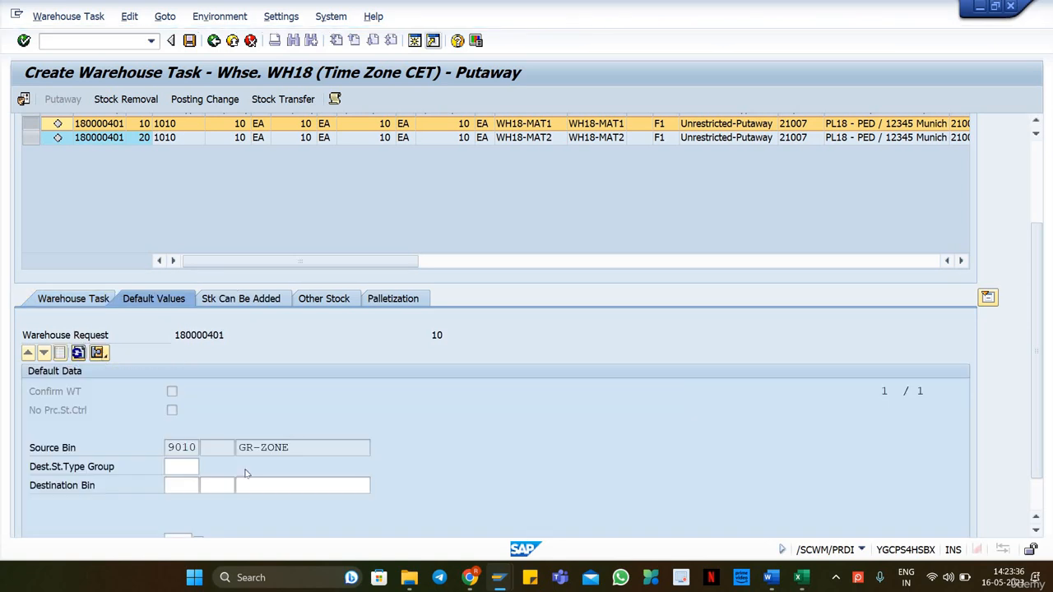
pyautogui.click(246, 491)
pyautogui.click(257, 492)
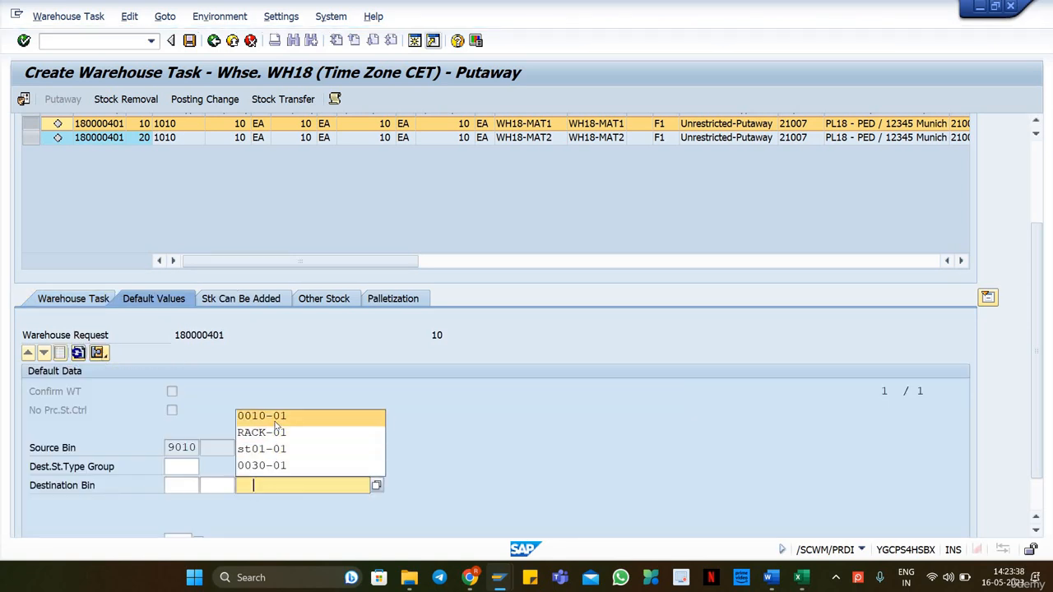
pyautogui.click(275, 415)
pyautogui.press('Return')
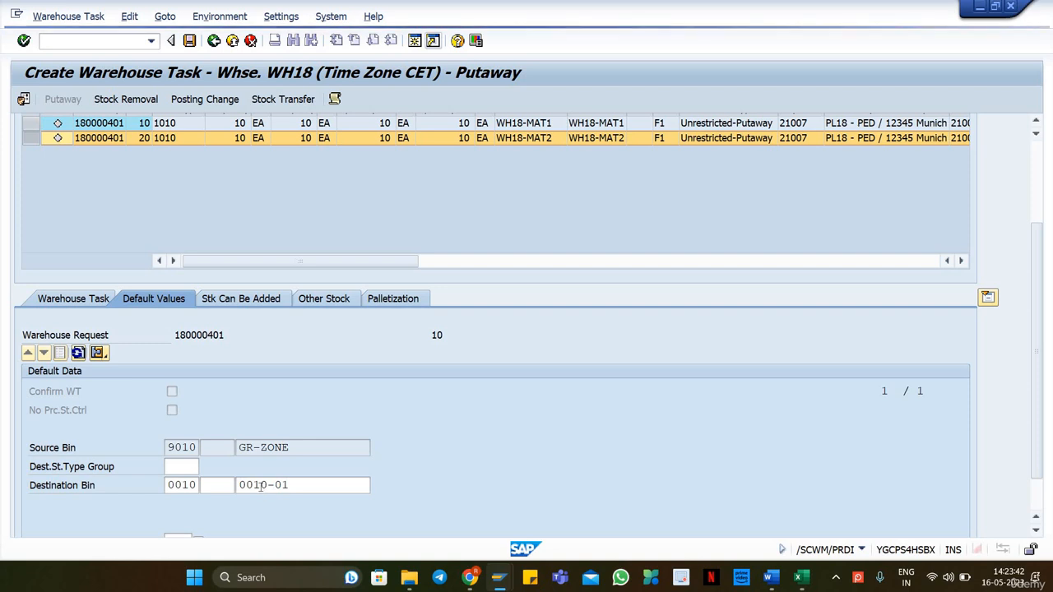
pyautogui.click(265, 427)
pyautogui.press('Return')
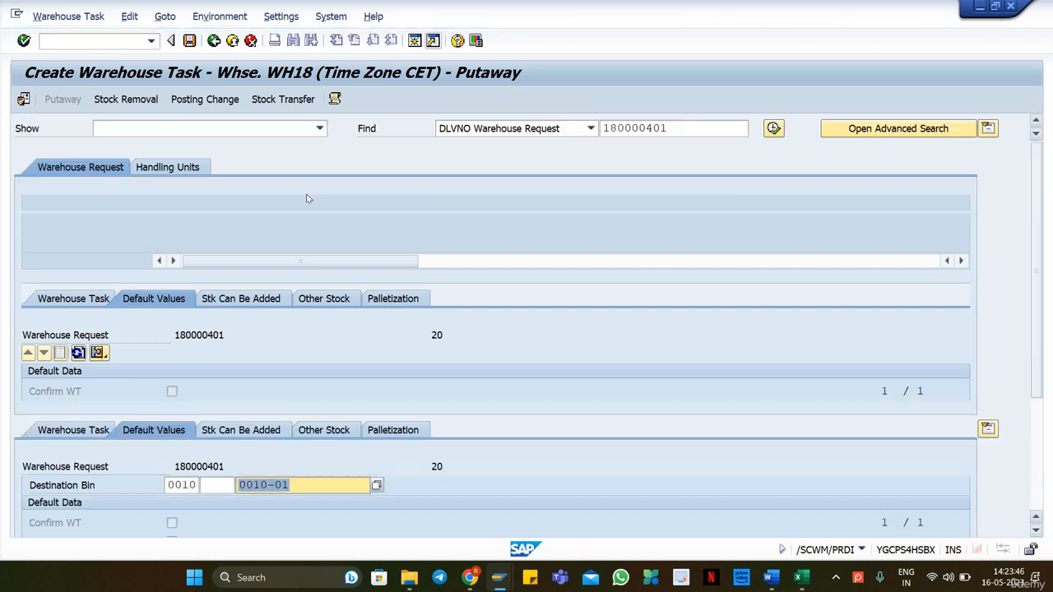
pyautogui.click(132, 204)
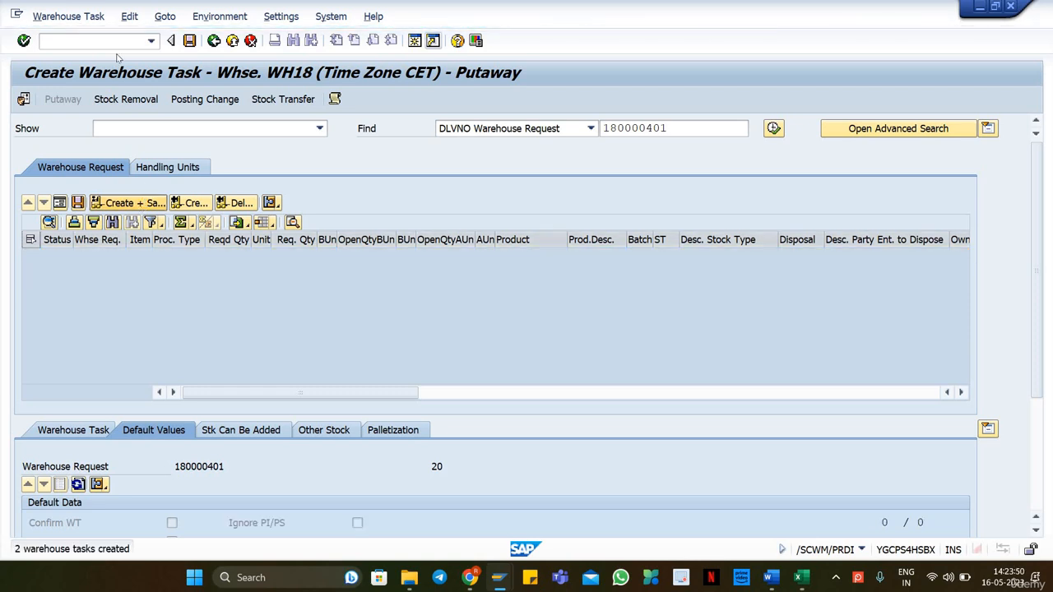
# Open confirmation of the two putaway warehouse tasks for inbound delivery 180000401 in warehouse WH18.
pyautogui.click(69, 16)
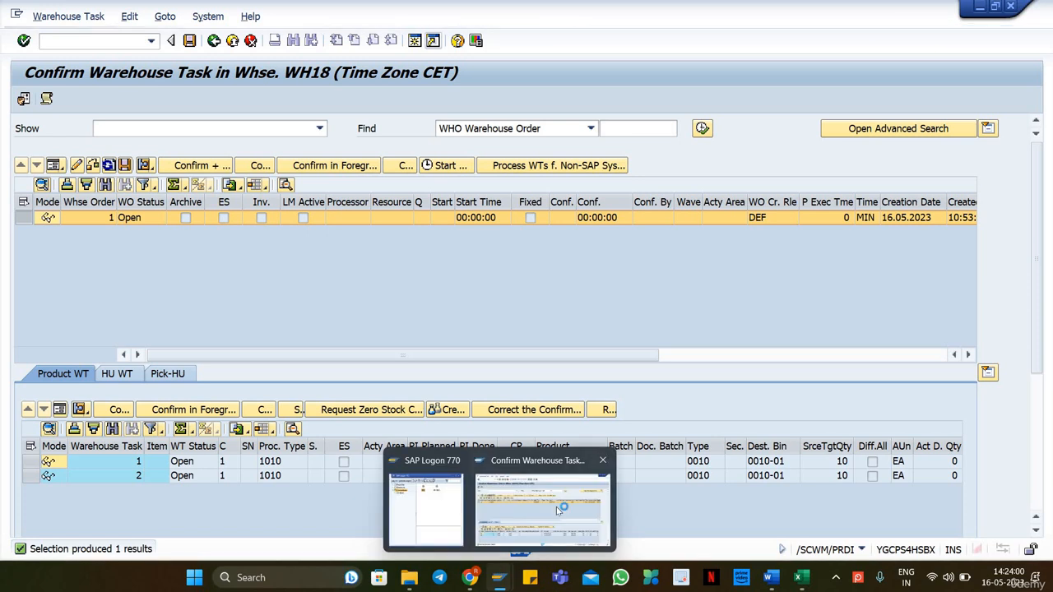
# Check the document flow of inbound delivery 180000401 in transaction VL33N and return to the delivery overview.
pyautogui.click(93, 41)
pyautogui.write('/nvl0')
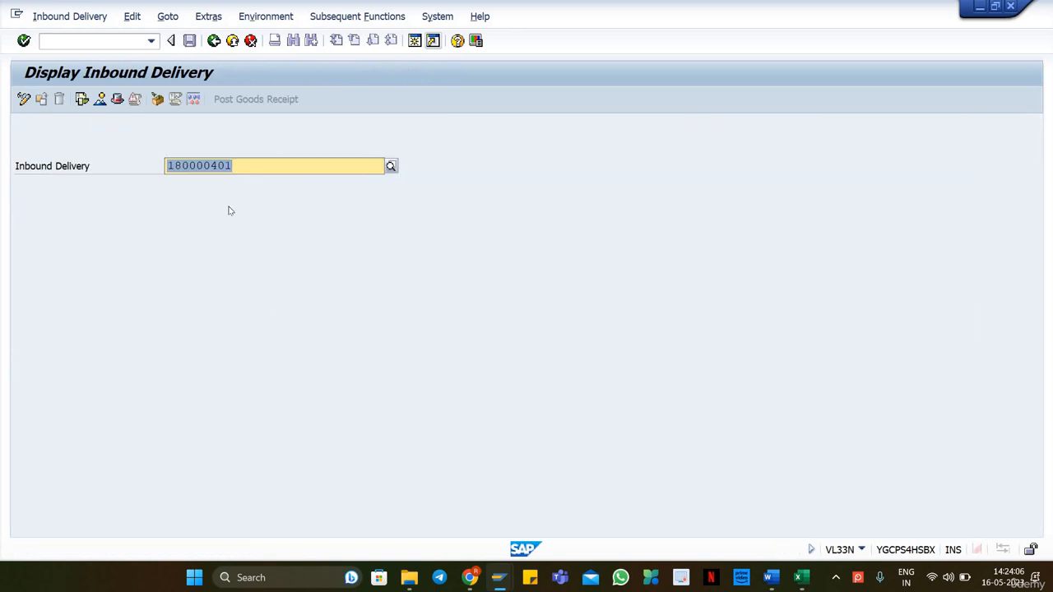
pyautogui.press('Return')
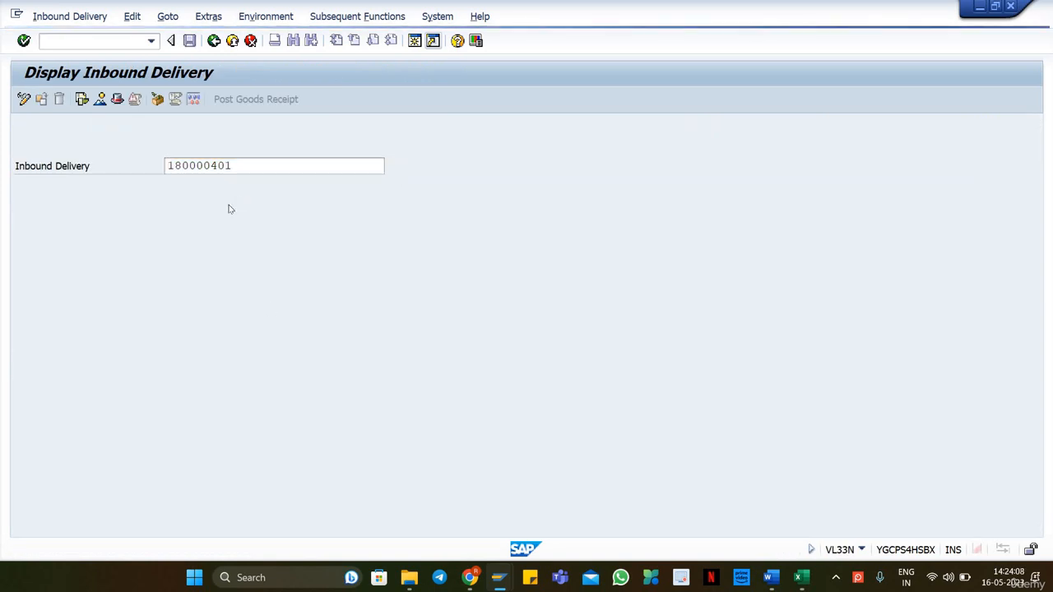
pyautogui.click(81, 98)
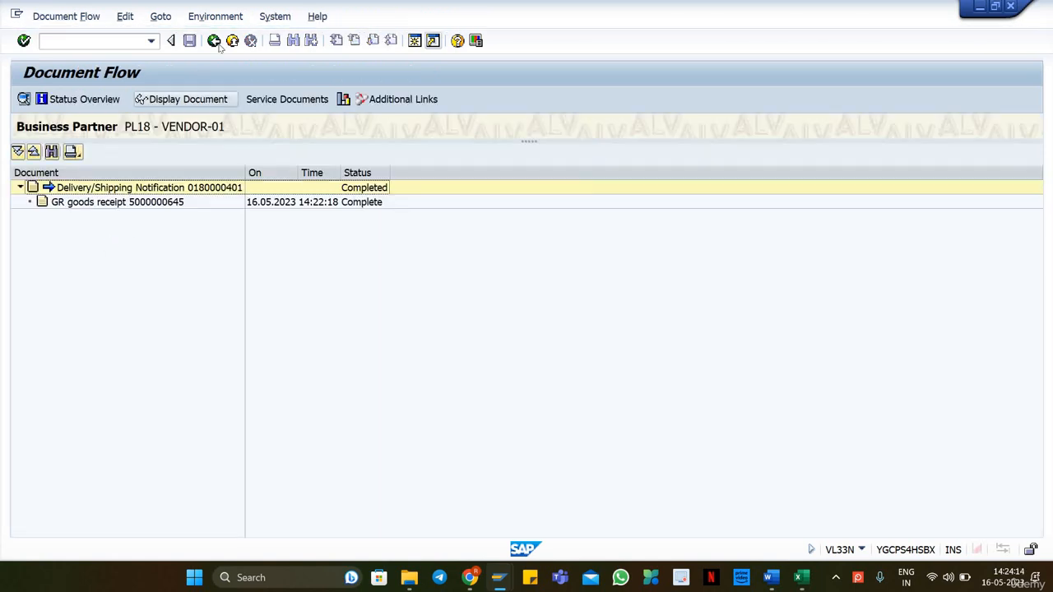
pyautogui.click(215, 42)
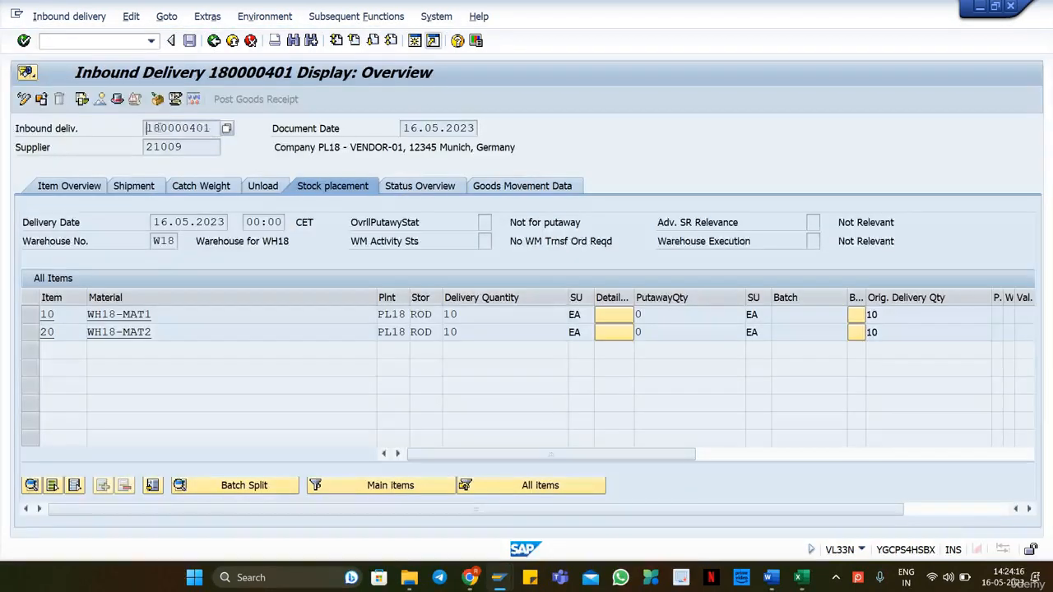
# Find the inbound queue for delivery 180000401 in transaction SMQ2 and read its error message.
pyautogui.click(100, 43)
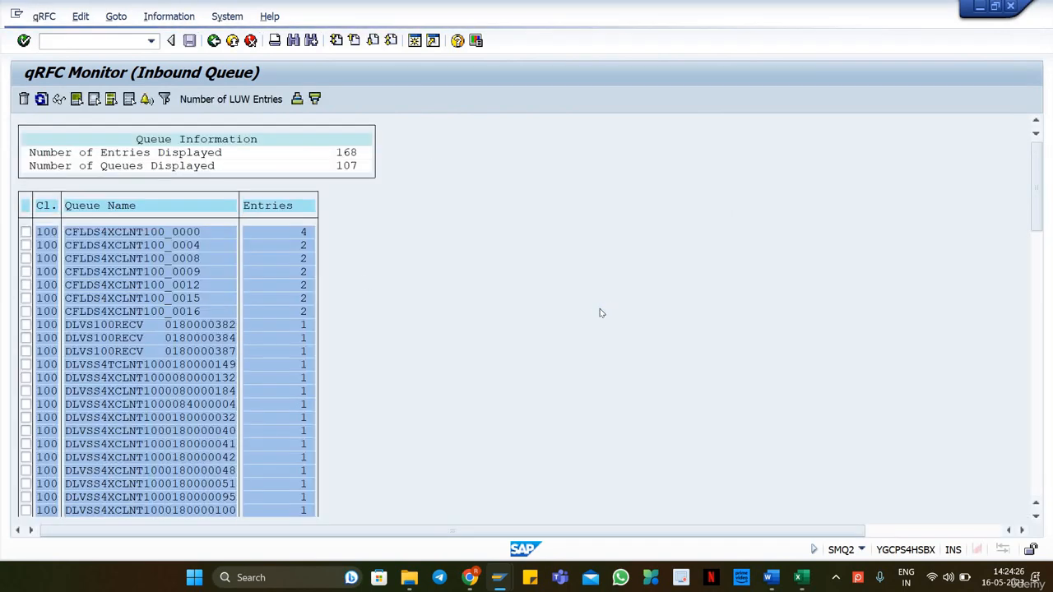
pyautogui.hotkey('ctrl', 'f')
pyautogui.press('Return')
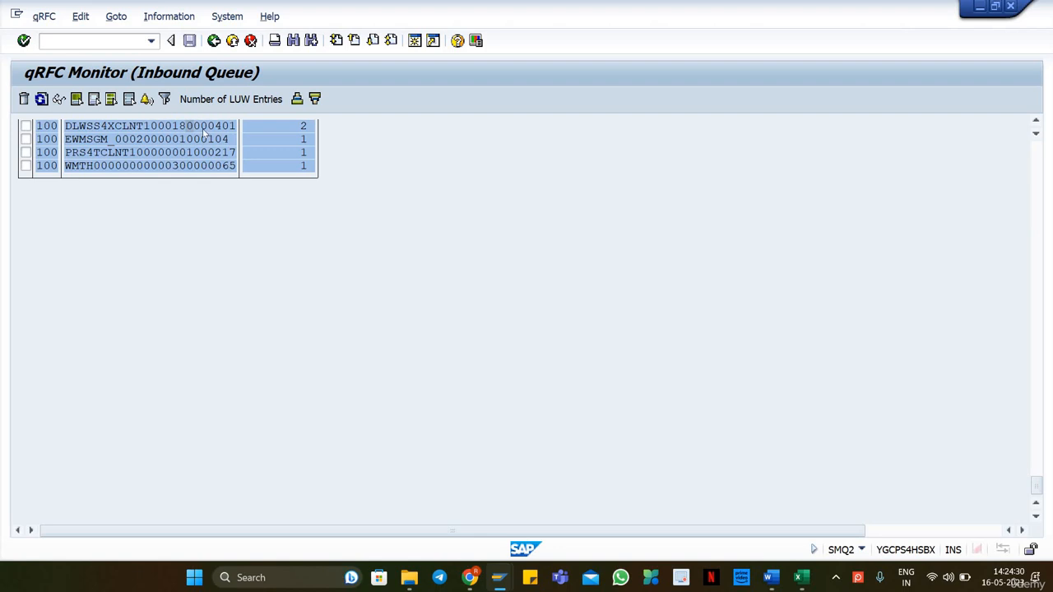
pyautogui.doubleClick(191, 127)
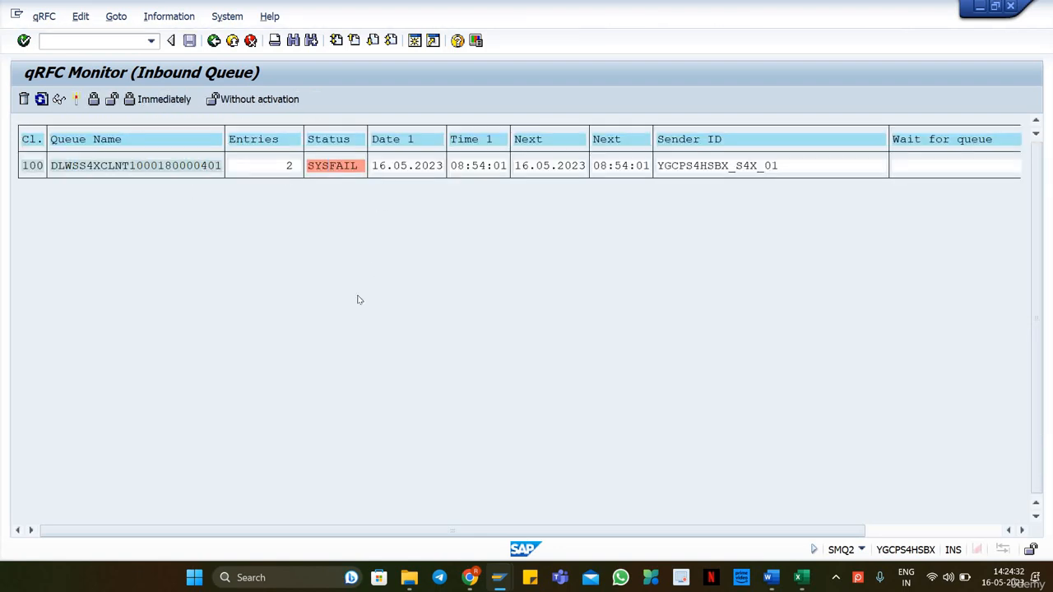
pyautogui.moveTo(130, 328); pyautogui.dragTo(392, 328)
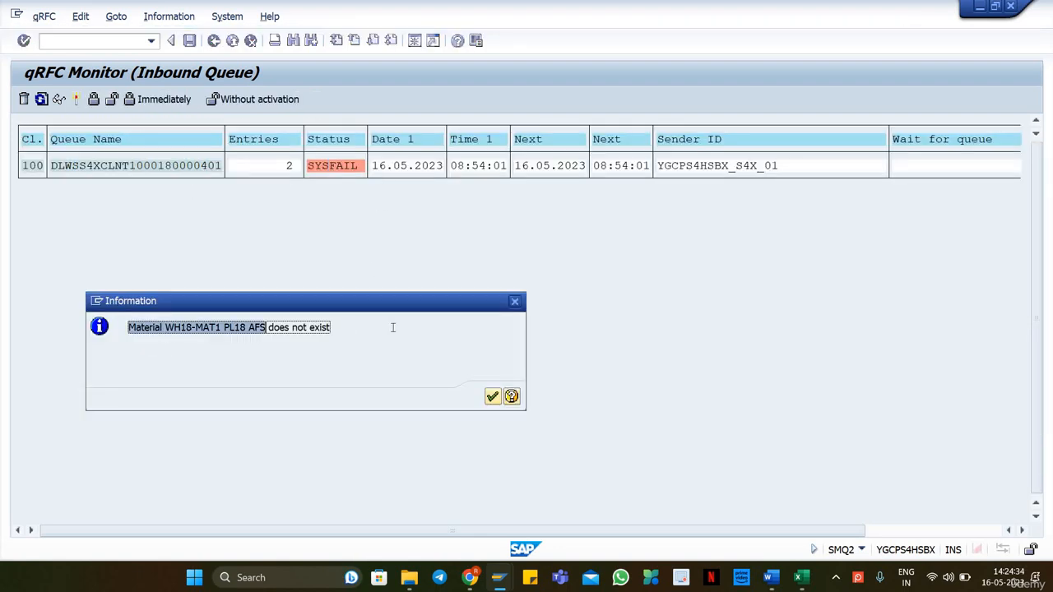
pyautogui.click(232, 356)
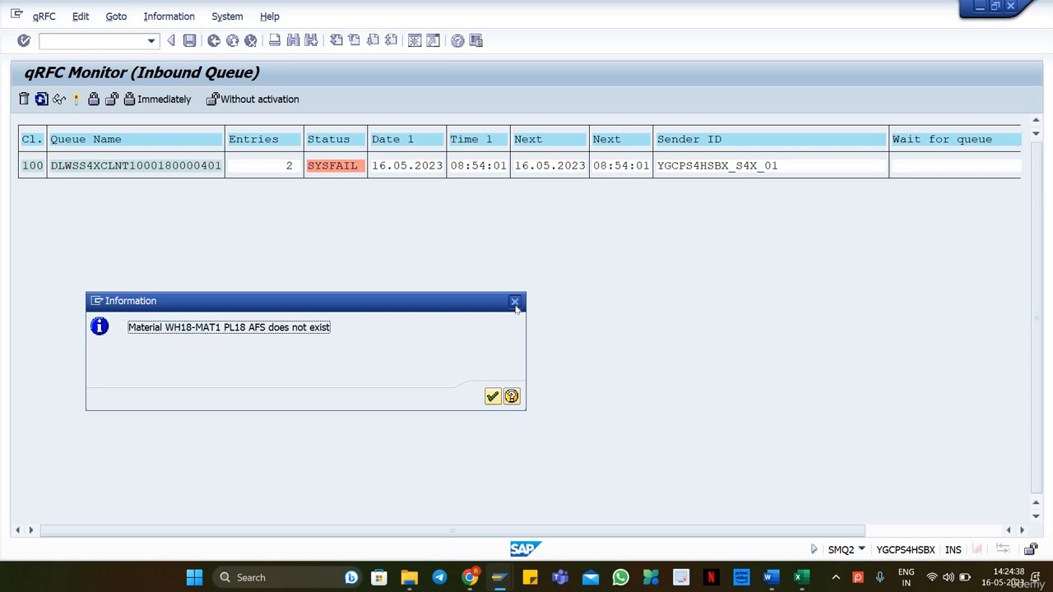
pyautogui.press('Return')
# Extend material WH18-MAT1 in plant PL18 to storage location AFS using transaction MMSC, and save.
pyautogui.click(70, 42)
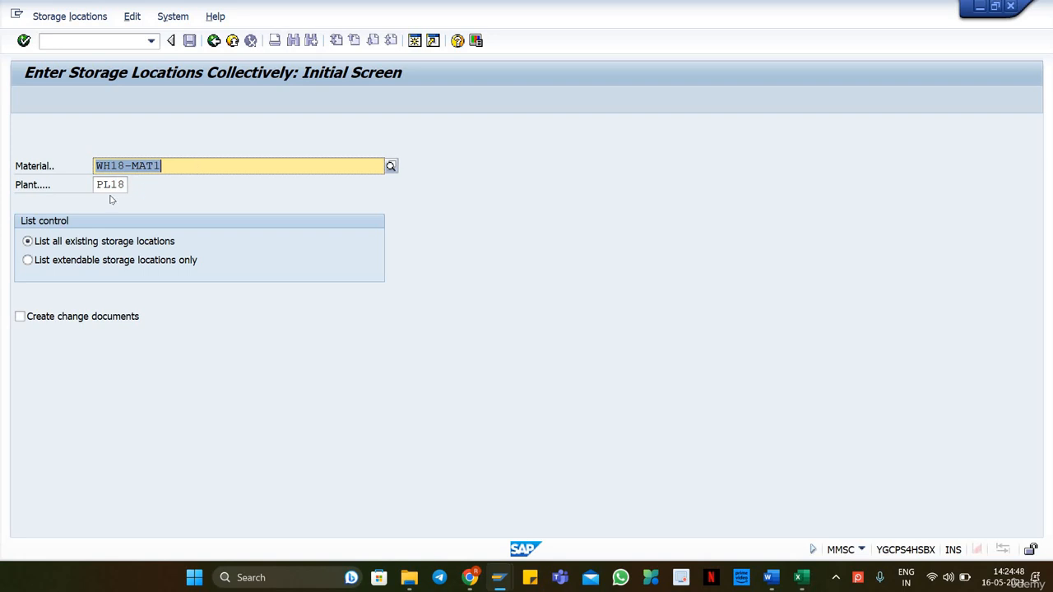
pyautogui.press('Return')
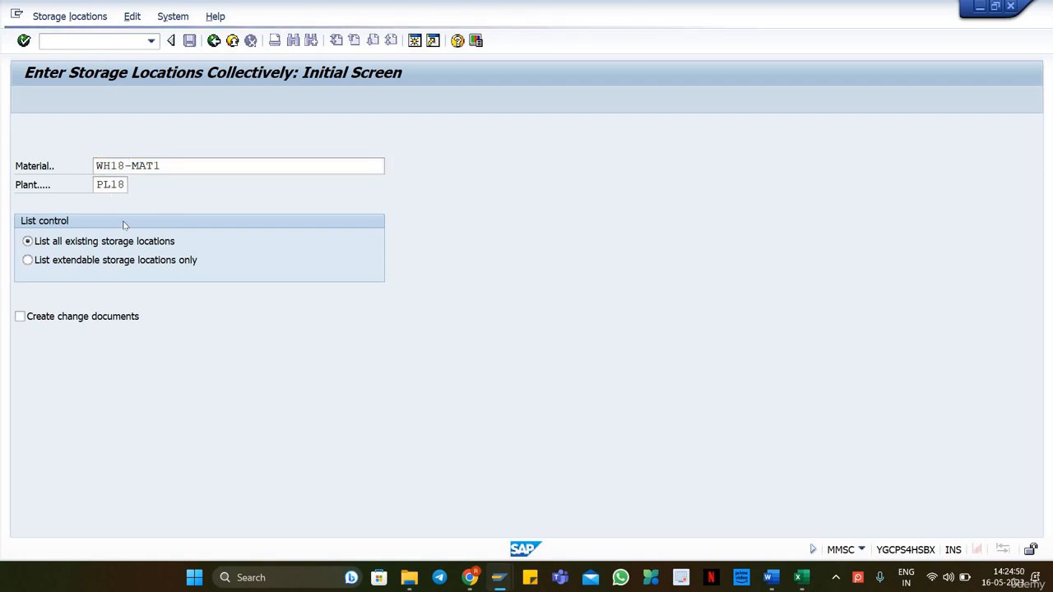
pyautogui.write('afs')
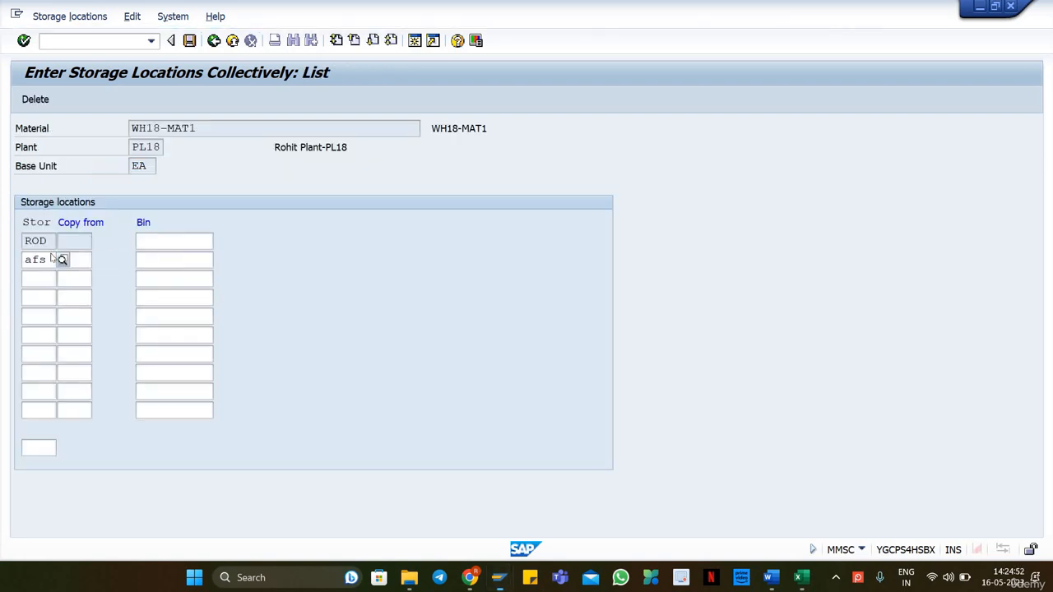
pyautogui.press('Return')
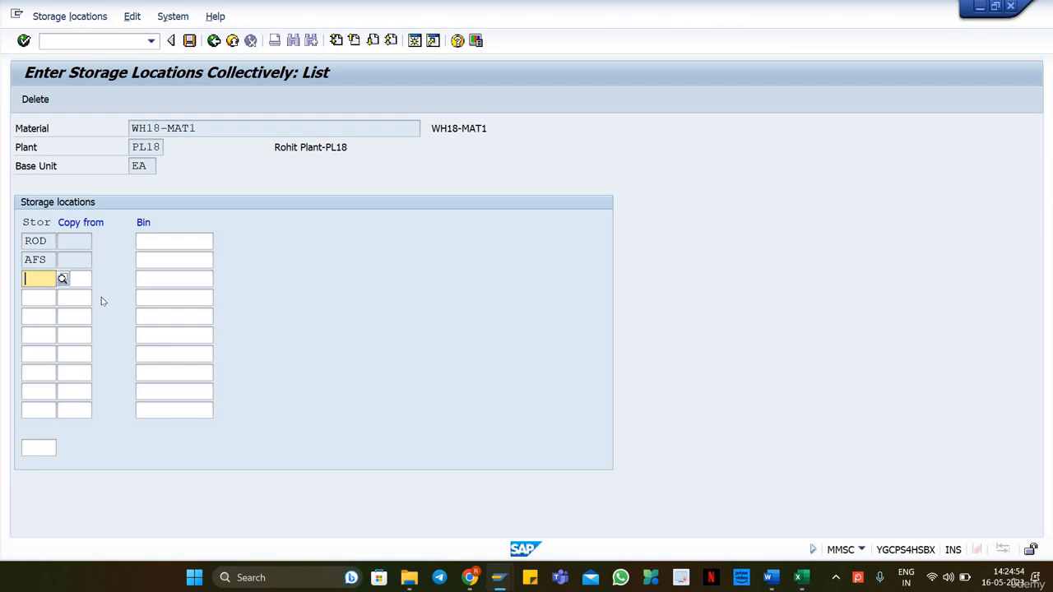
pyautogui.hotkey('ctrl', 's')
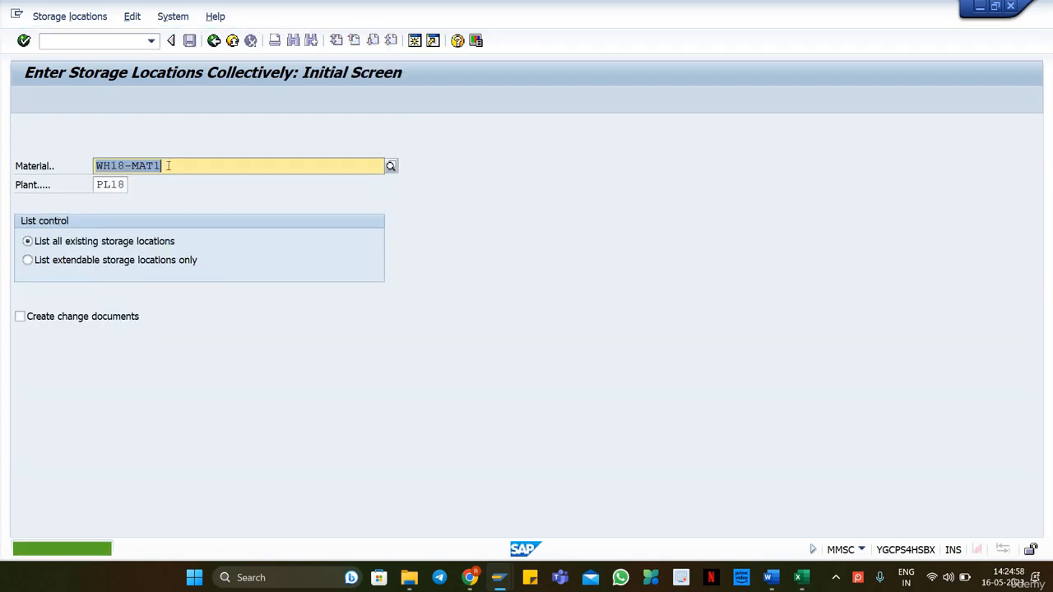
# Extend material WH18-MAT2 in plant PL18 to storage location AFS, save, and return to the qRFC monitor session.
pyautogui.click(168, 165)
pyautogui.press('BackSpace')
pyautogui.write('2')
pyautogui.press('Return')
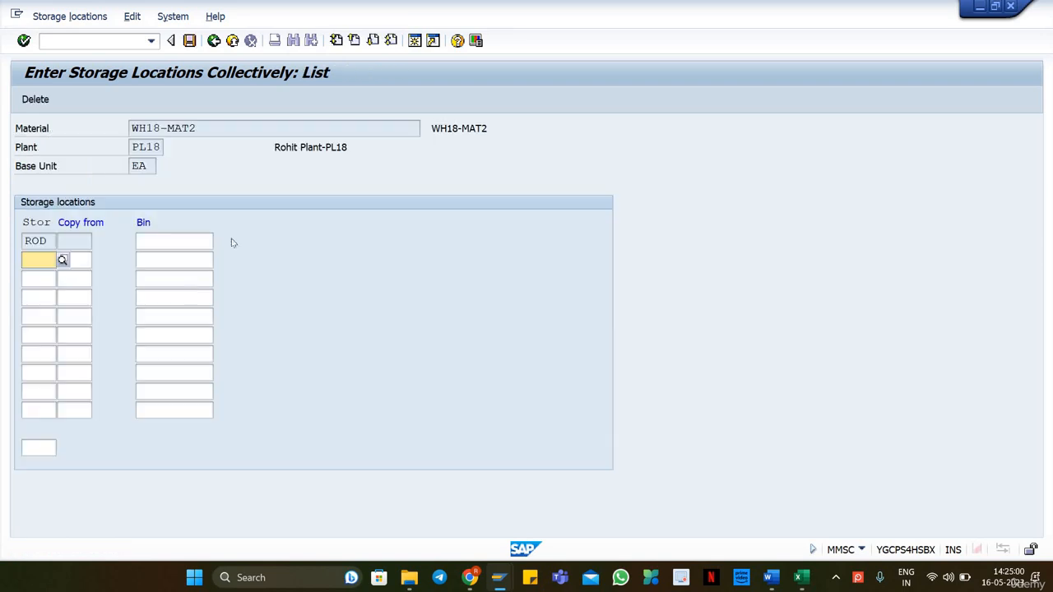
pyautogui.write('AFS')
pyautogui.press('Return')
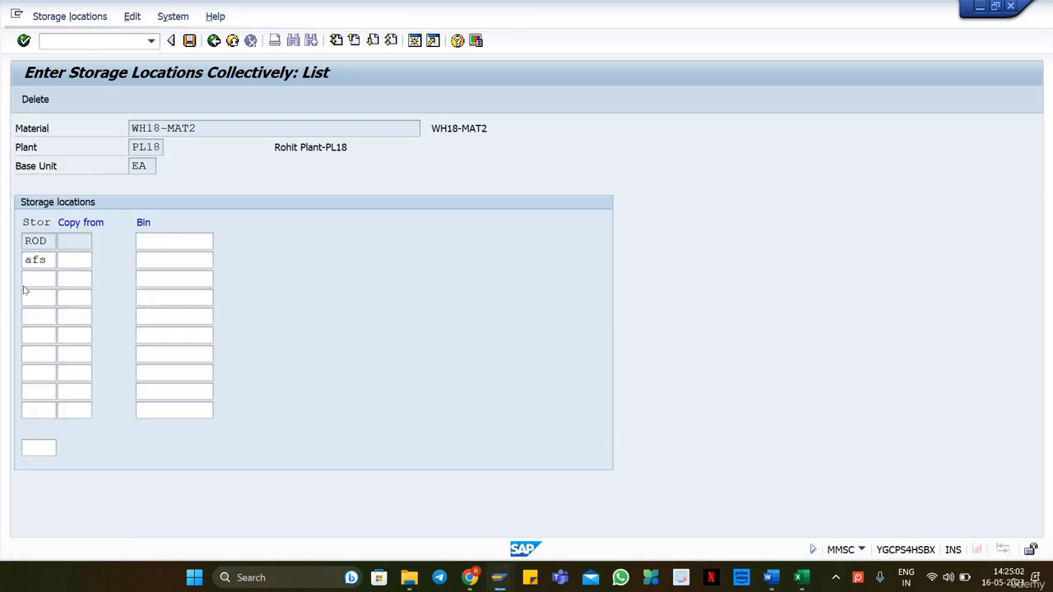
pyautogui.click(1019, 8)
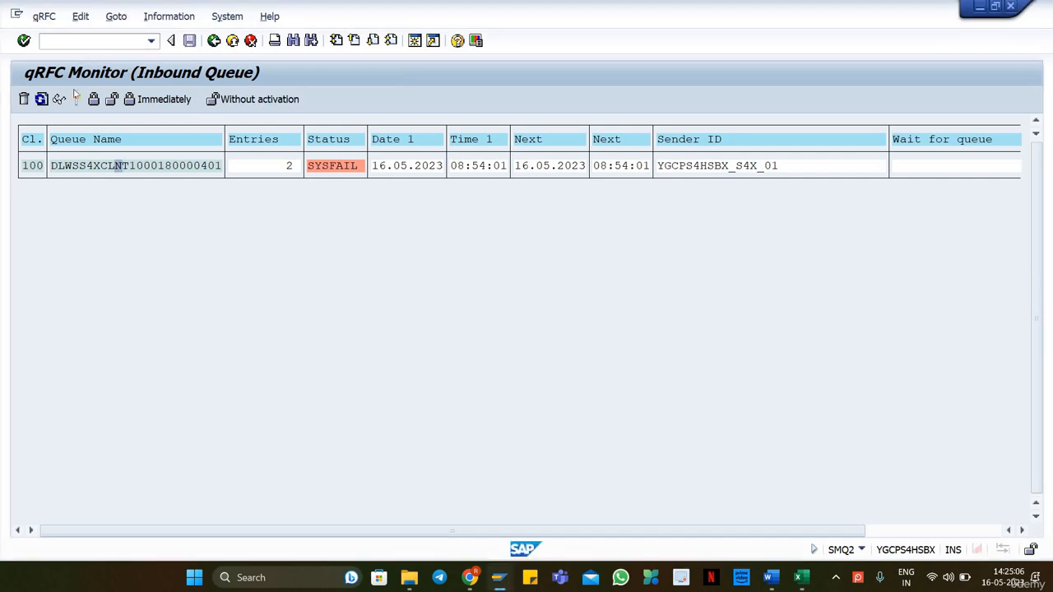
pyautogui.click(84, 18)
pyautogui.click(111, 201)
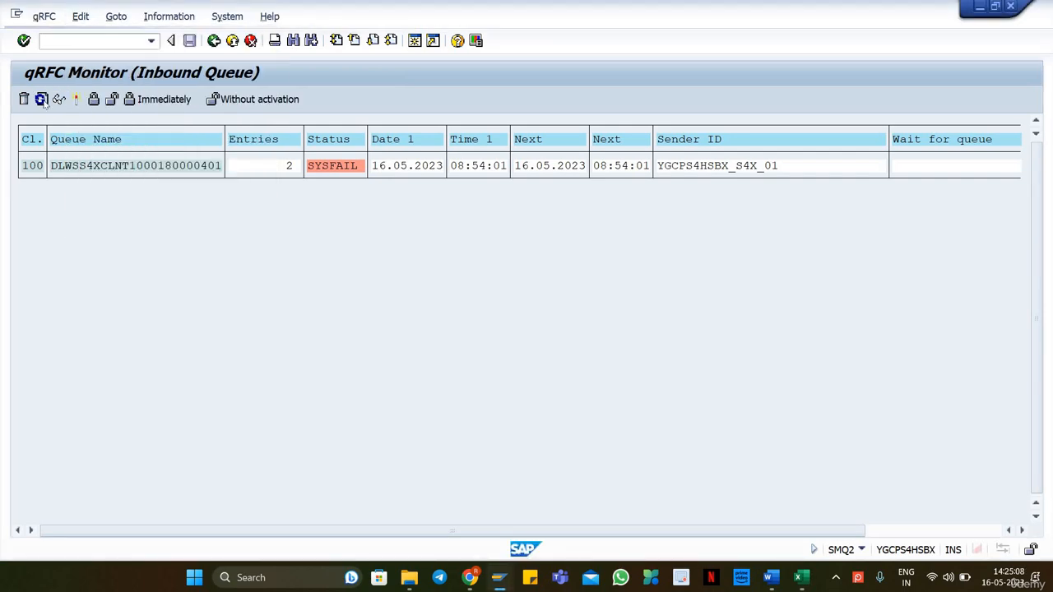
pyautogui.click(41, 99)
pyautogui.click(41, 99)
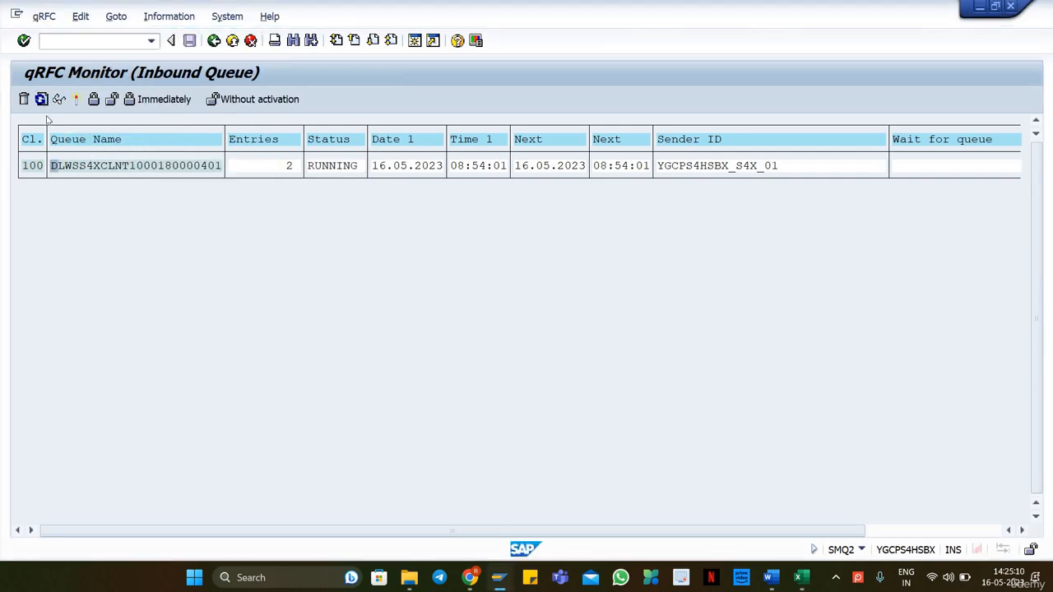
# Open inbound delivery 180000401 in transaction /nvl33n and display its updated document flow.
pyautogui.click(73, 45)
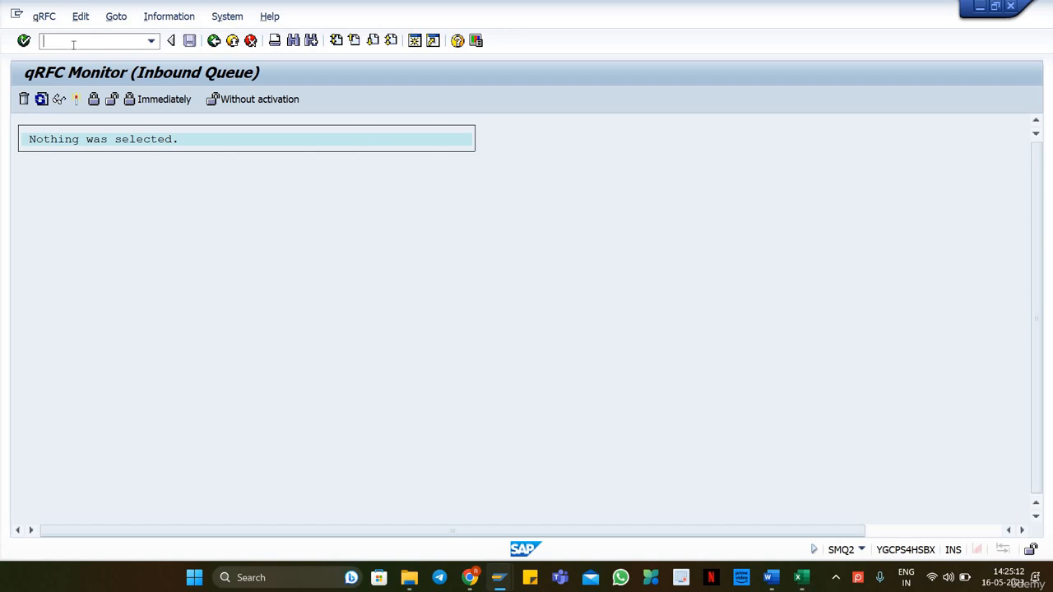
pyautogui.write('/nvl33n')
pyautogui.press('Return')
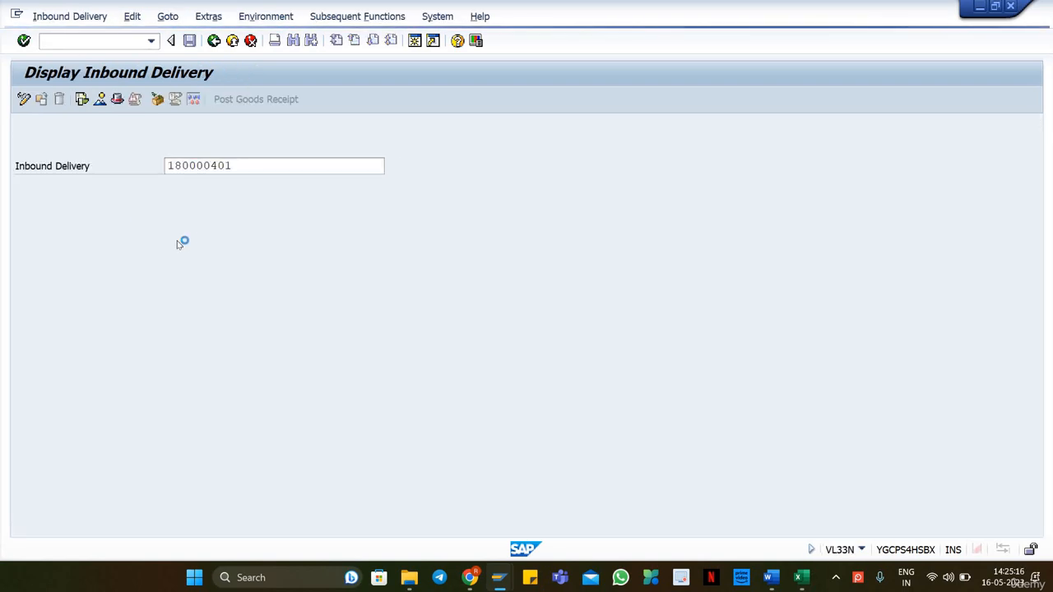
pyautogui.press('Return')
pyautogui.doubleClick(156, 247)
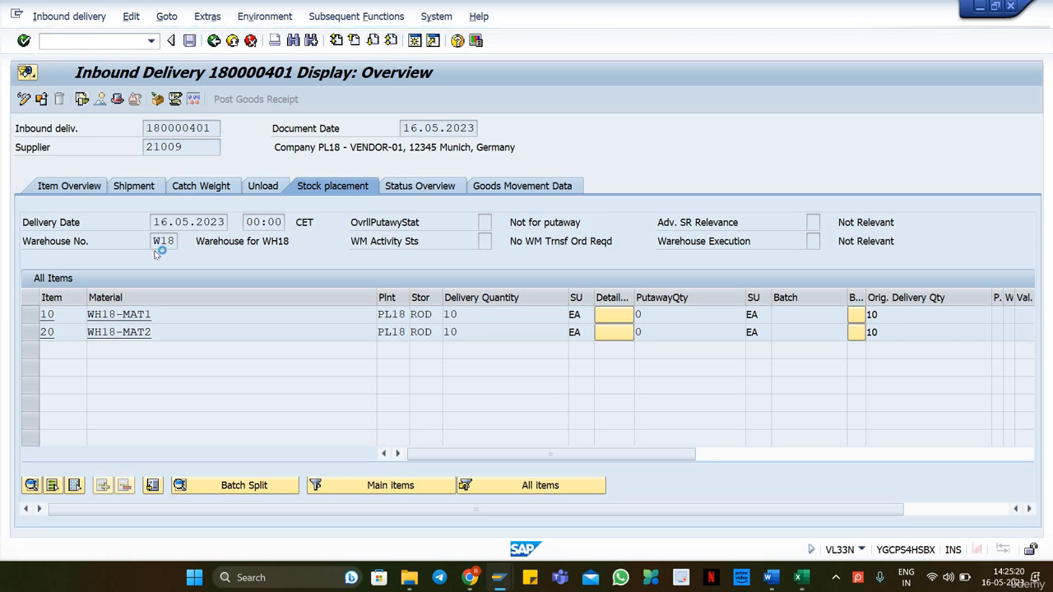
pyautogui.press('F7')
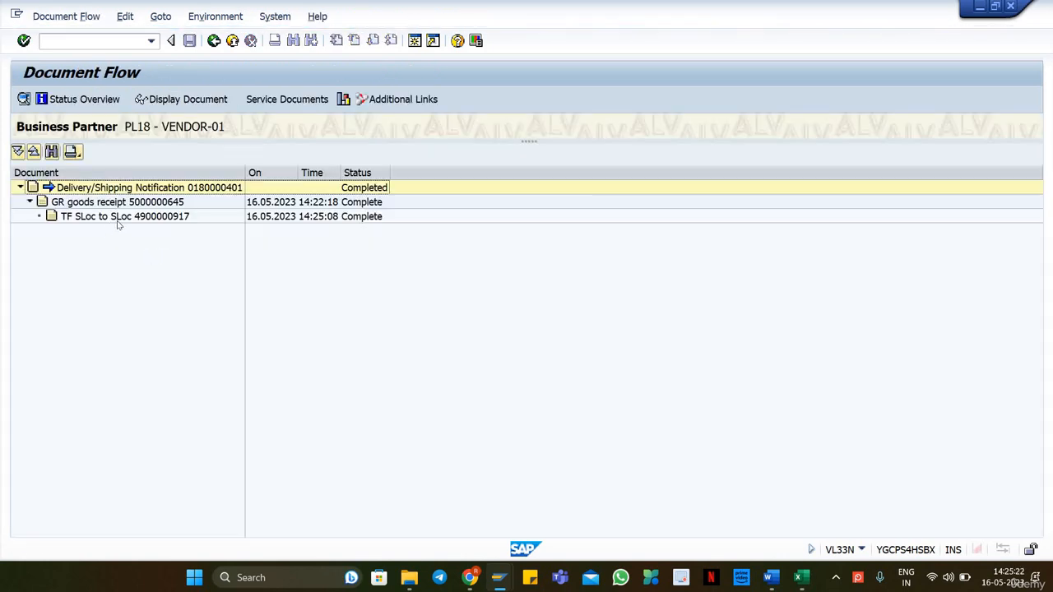
# Display the storage location transfer document, check its movement type and source and destination locations, and return to the delivery overview.
pyautogui.click(101, 216)
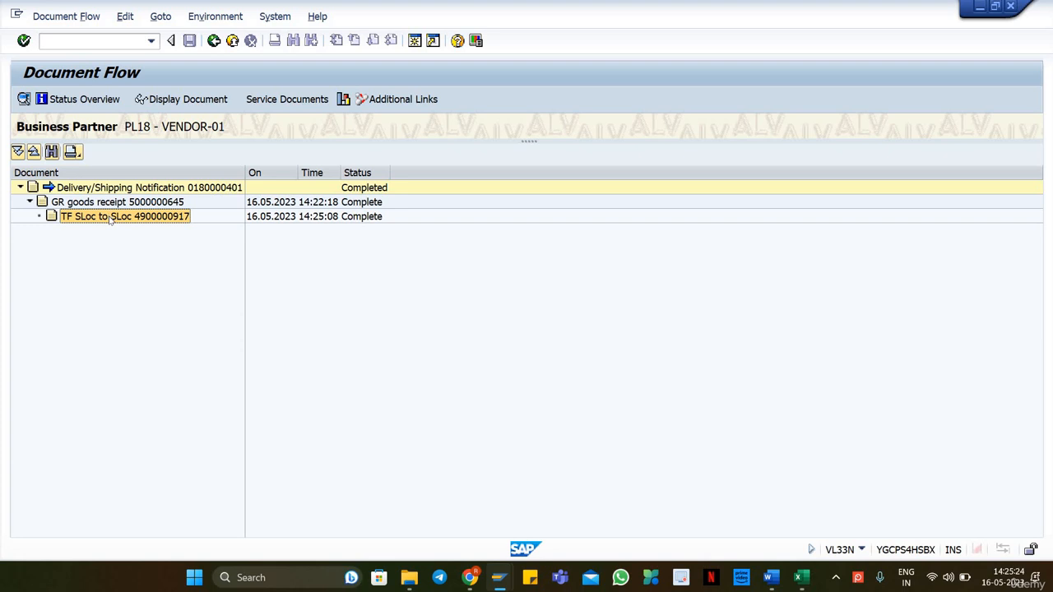
pyautogui.click(183, 99)
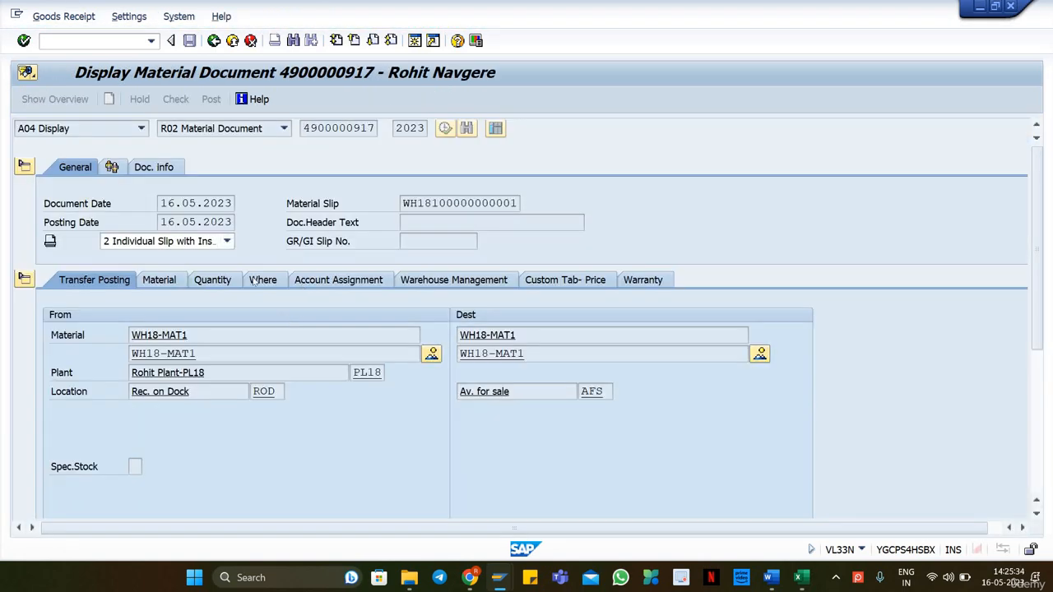
pyautogui.click(255, 279)
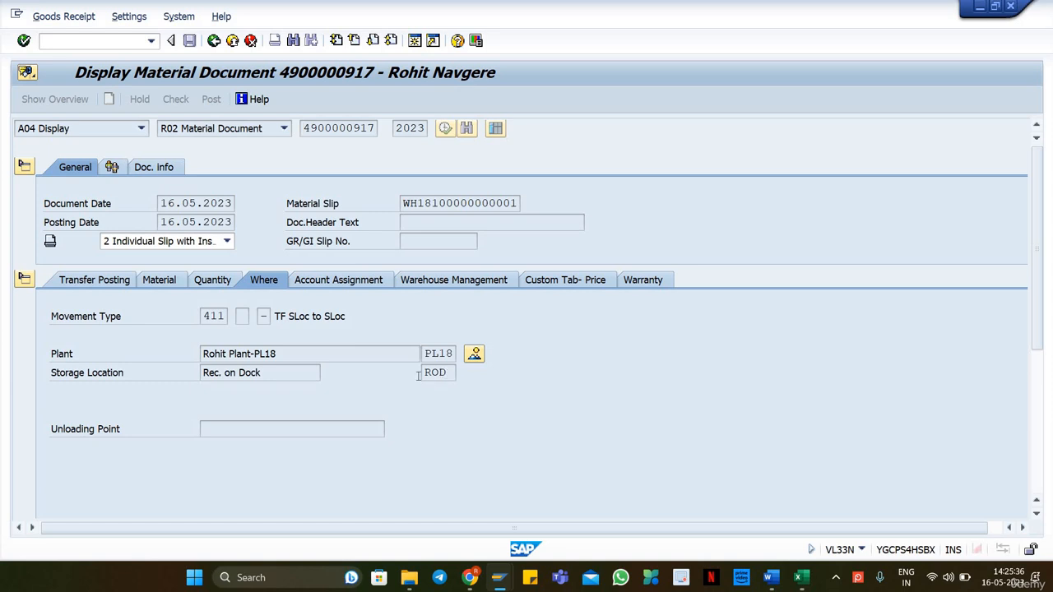
pyautogui.moveTo(449, 375); pyautogui.dragTo(413, 376)
pyautogui.click(414, 380)
pyautogui.click(101, 279)
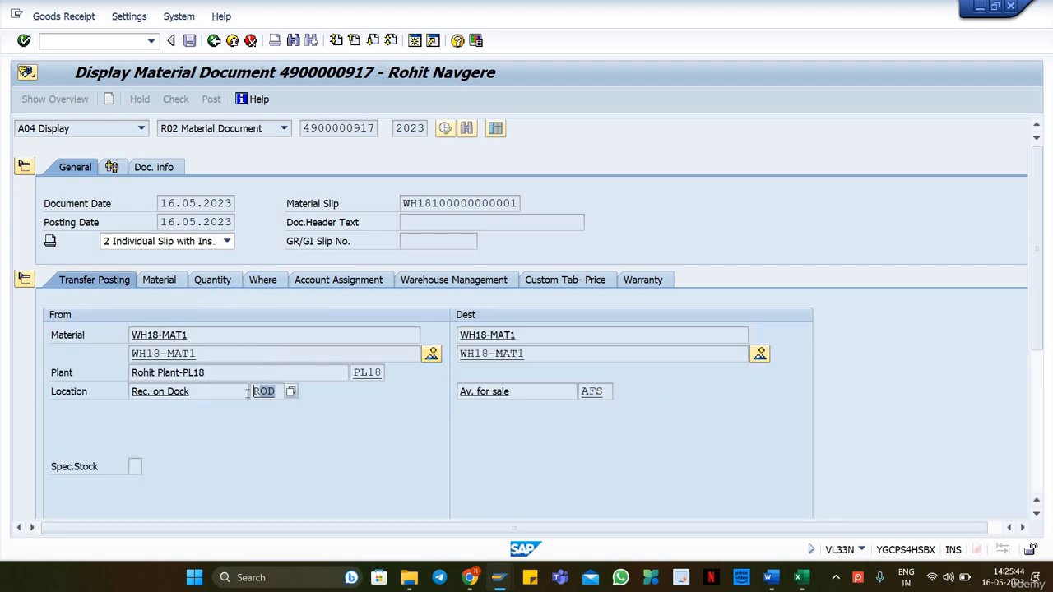
pyautogui.click(591, 392)
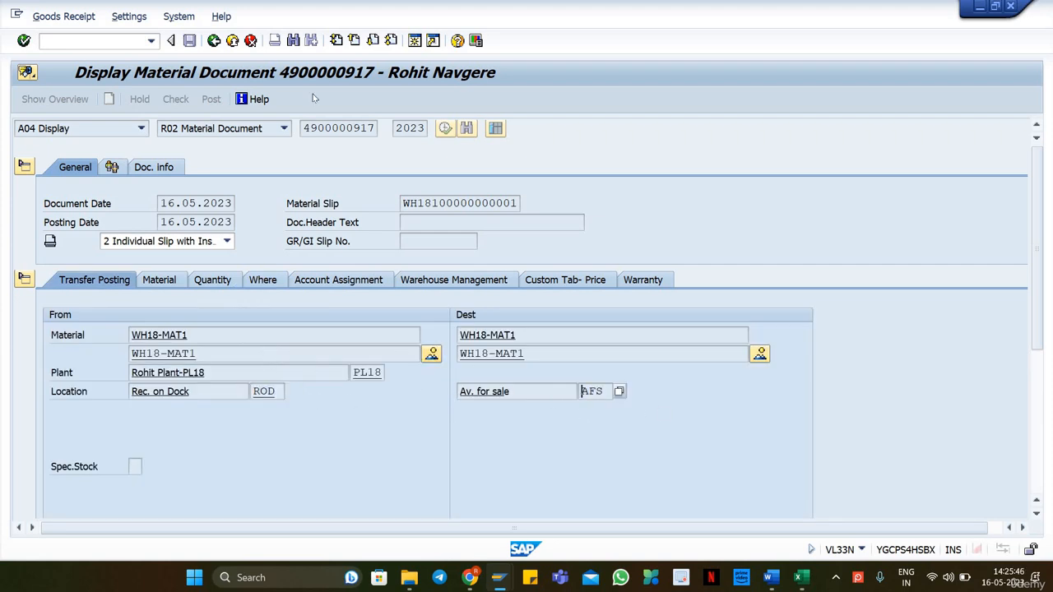
pyautogui.click(213, 40)
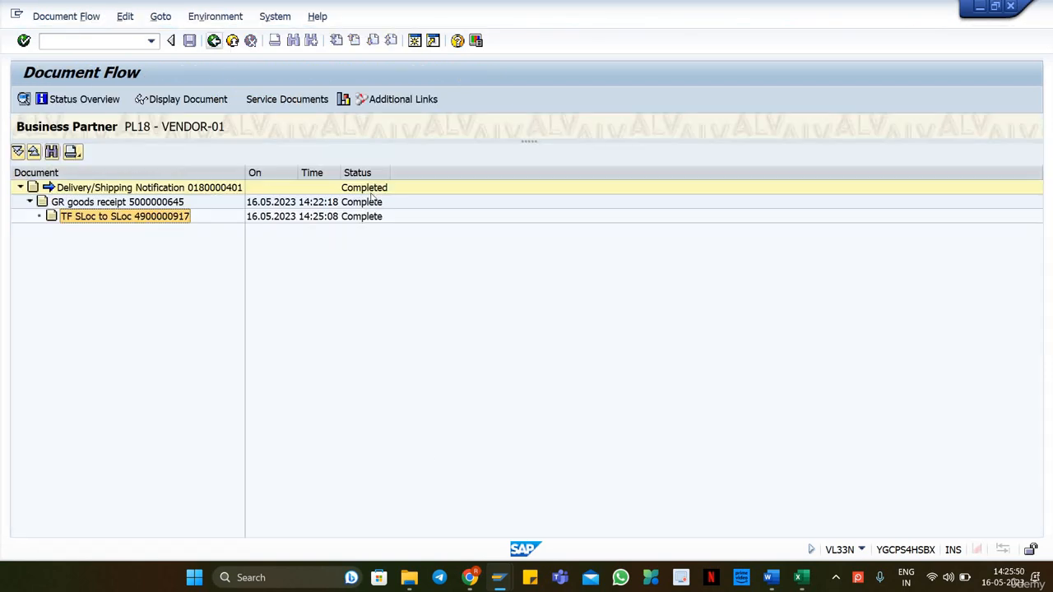
pyautogui.click(213, 41)
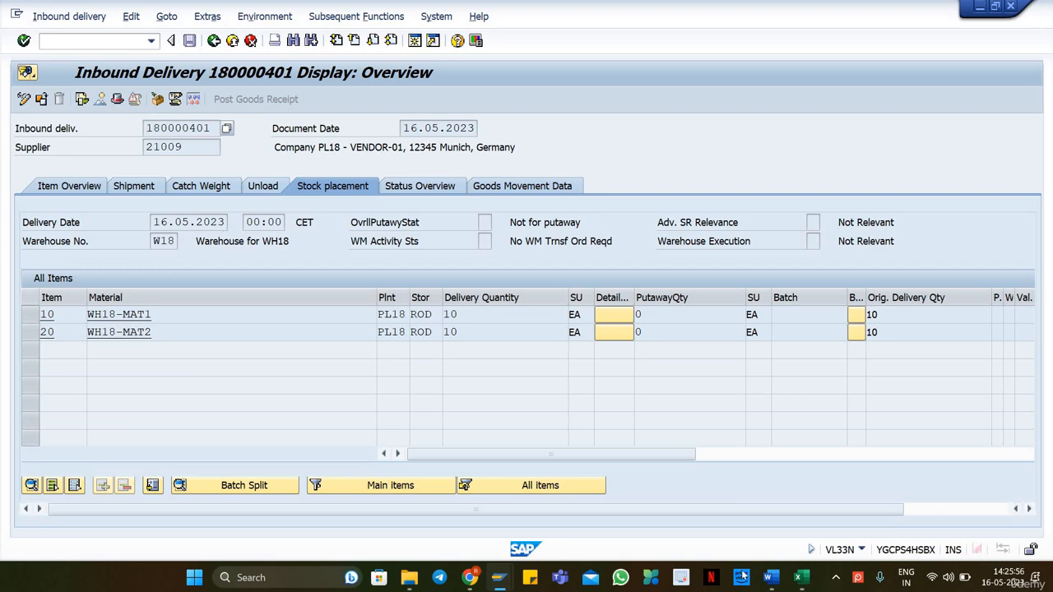
# Switch to the EWM Training Topics document in Word and highlight the Material Master topic in yellow.
pyautogui.click(800, 577)
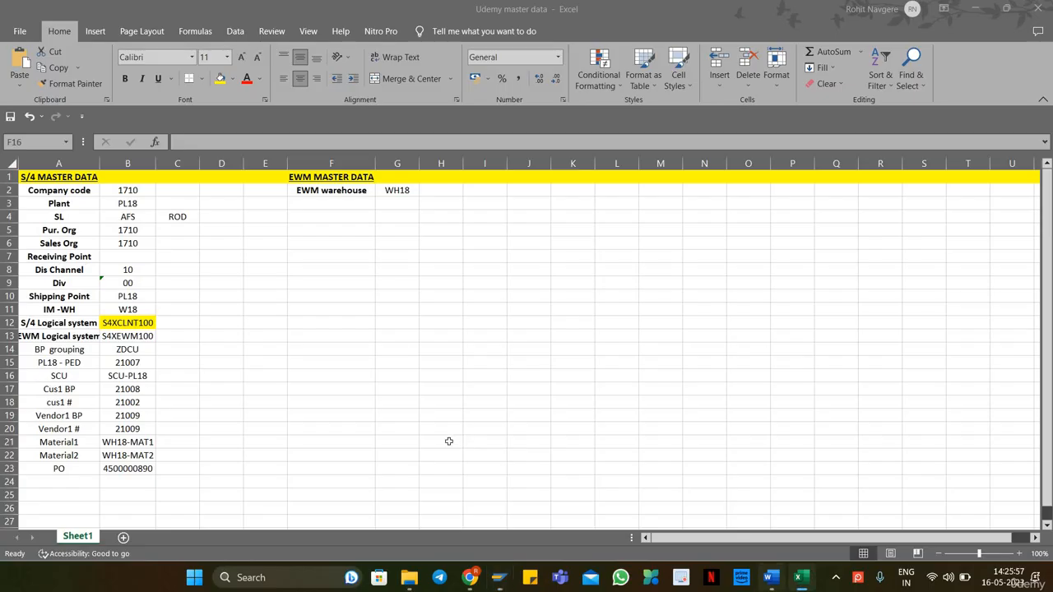
pyautogui.click(770, 578)
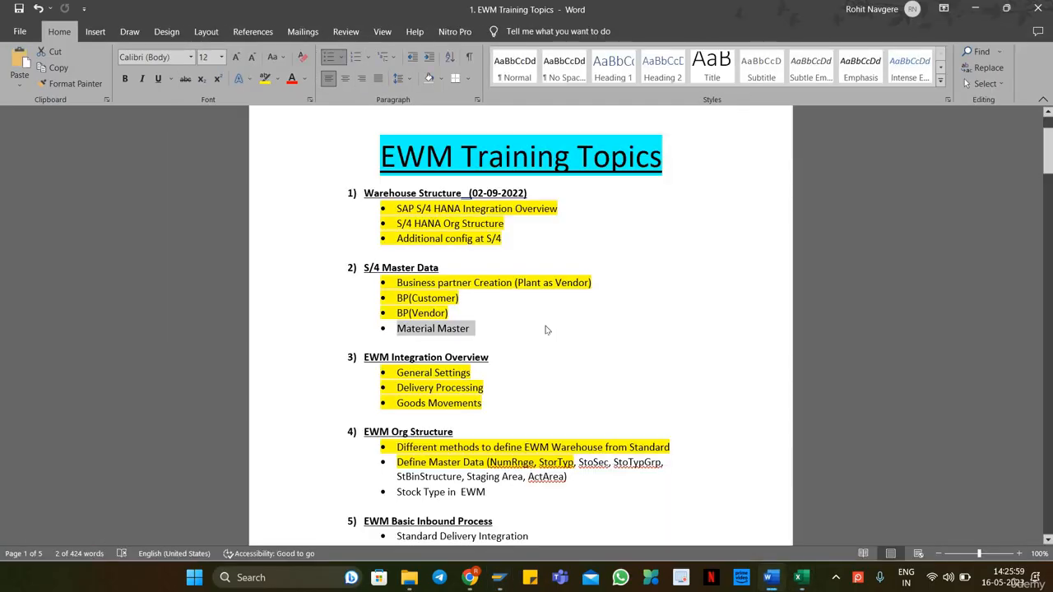
pyautogui.tripleClick(395, 327)
pyautogui.click(263, 79)
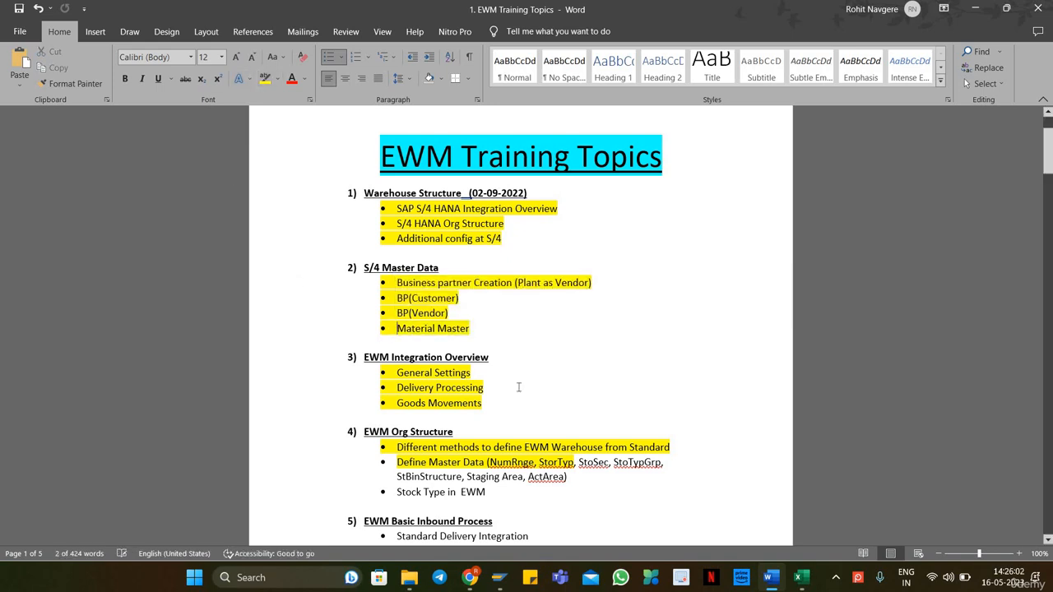
pyautogui.scroll(-2, 474, 376)
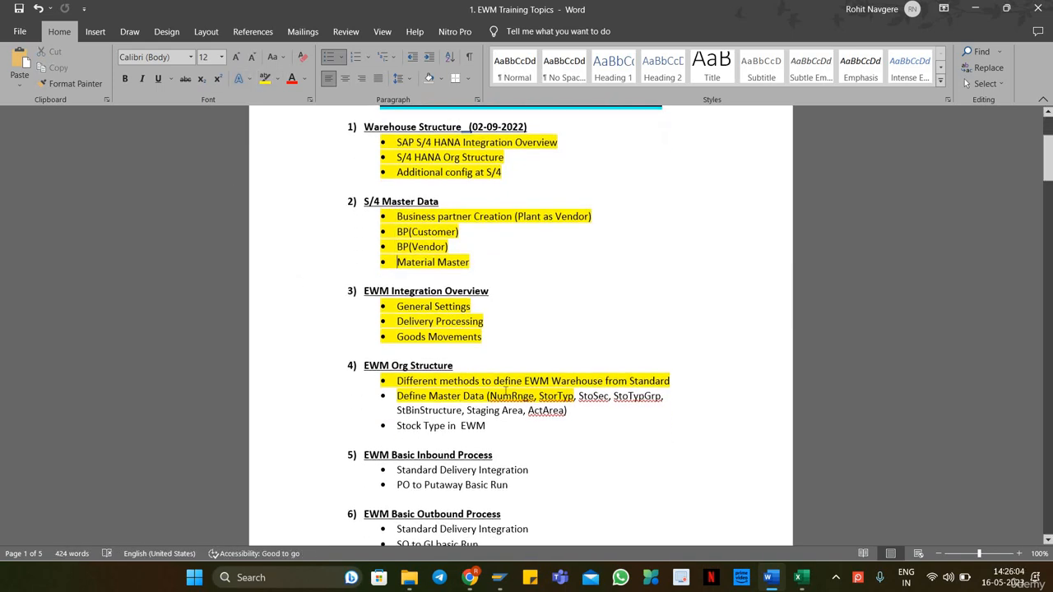
# Highlight the EWM Basic Inbound Process heading and both of its bullet topics in yellow.
pyautogui.scroll(-1, 505, 392)
pyautogui.scroll(-1, 519, 424)
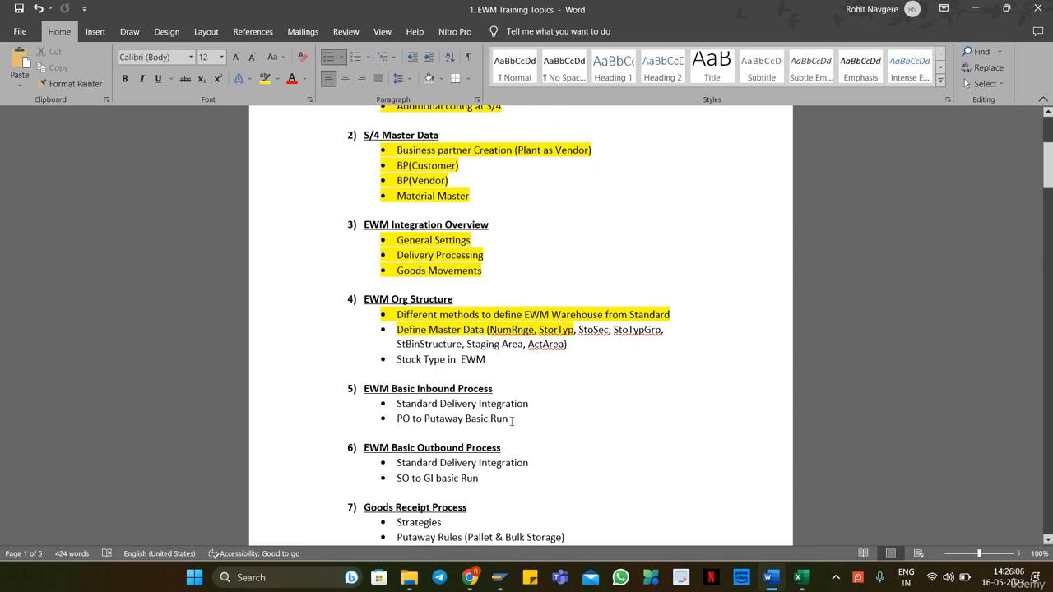
pyautogui.moveTo(509, 418); pyautogui.dragTo(364, 388)
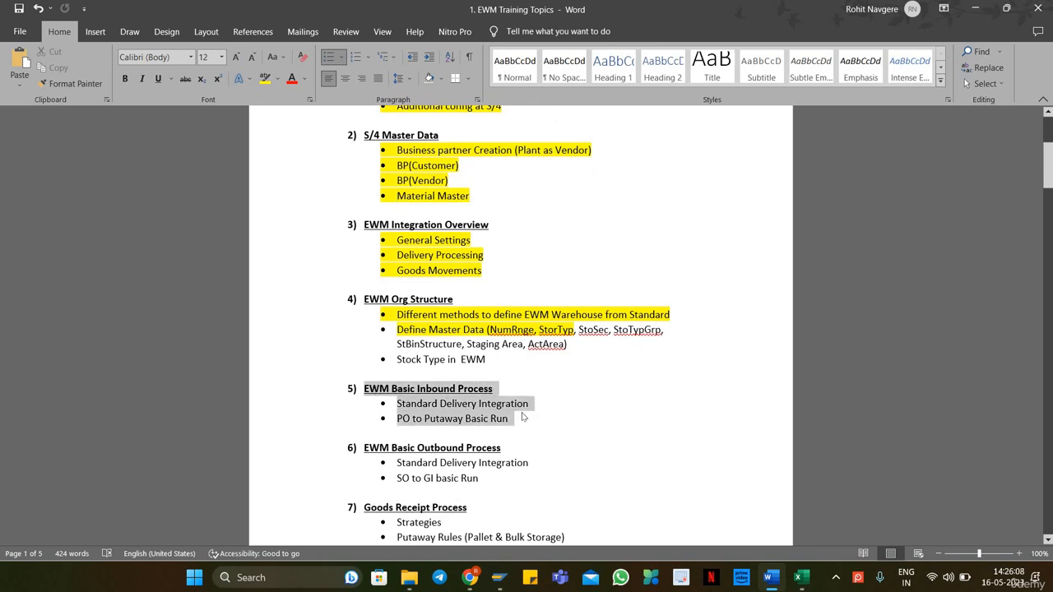
pyautogui.click(265, 78)
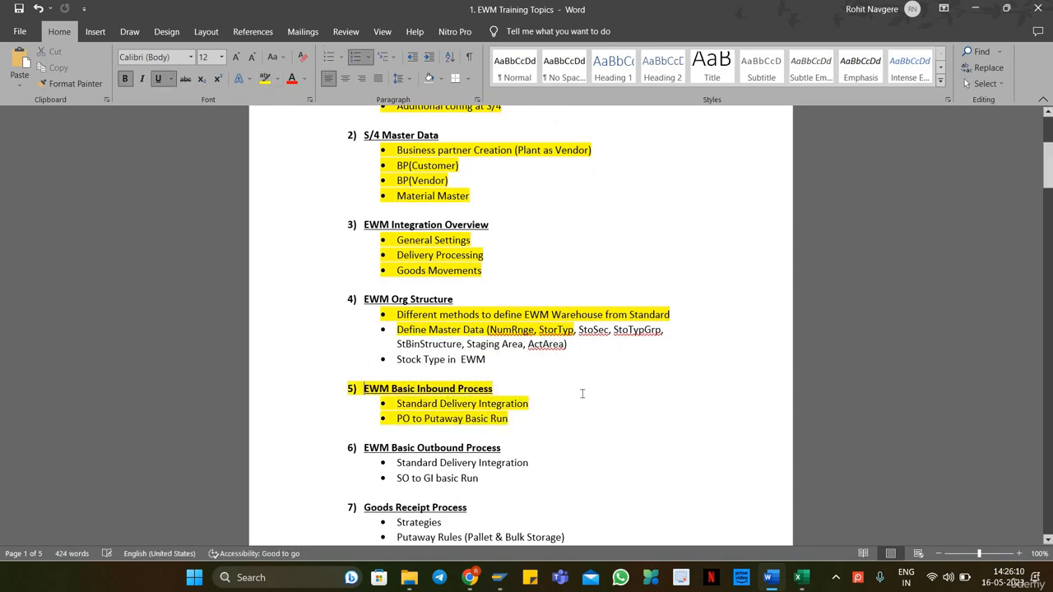
# Highlight the Stock Type in EWM topic under EWM Org Structure in yellow.
pyautogui.scroll(-1, 578, 397)
pyautogui.scroll(1, 579, 397)
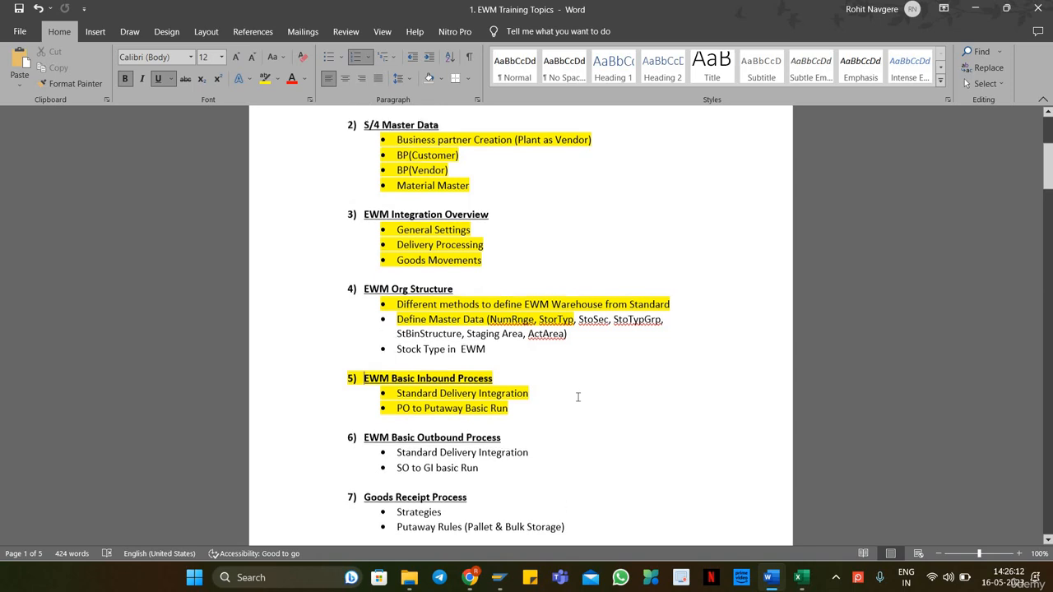
pyautogui.click(537, 360)
pyautogui.scroll(1, 538, 361)
pyautogui.moveTo(526, 393); pyautogui.dragTo(398, 393)
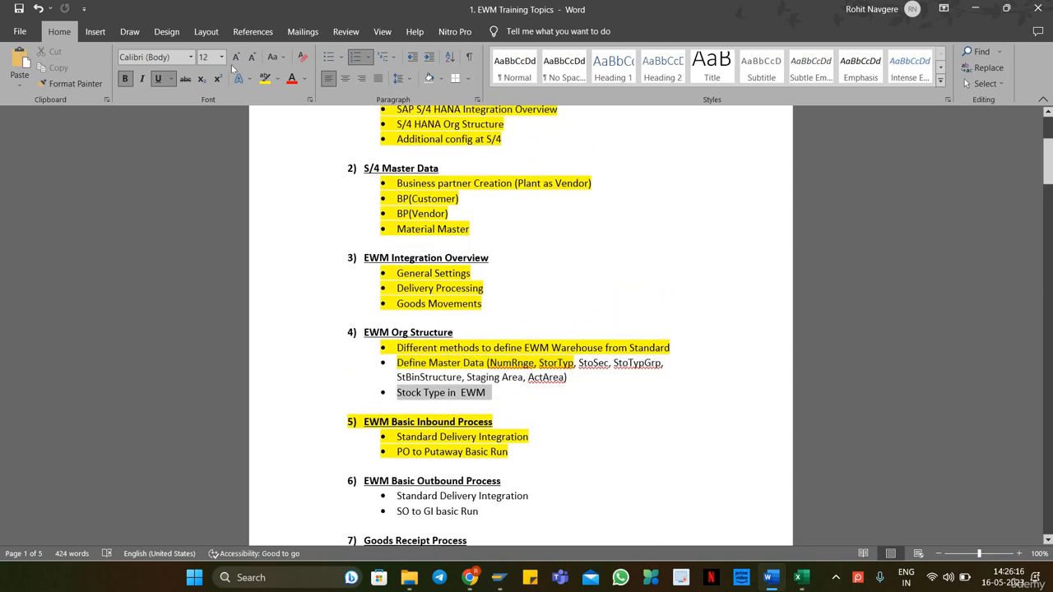
pyautogui.click(265, 79)
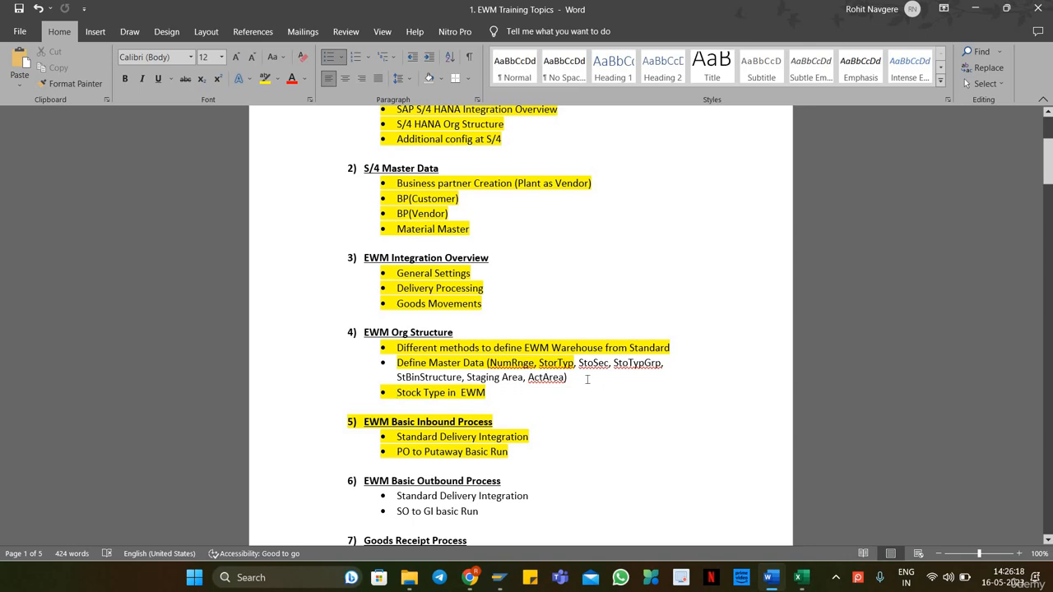
# Review the unmarked master data items from StoSec to ActArea and the remaining training topics through Packaging Specification.
pyautogui.moveTo(587, 379); pyautogui.dragTo(580, 363)
pyautogui.scroll(-3, 557, 290)
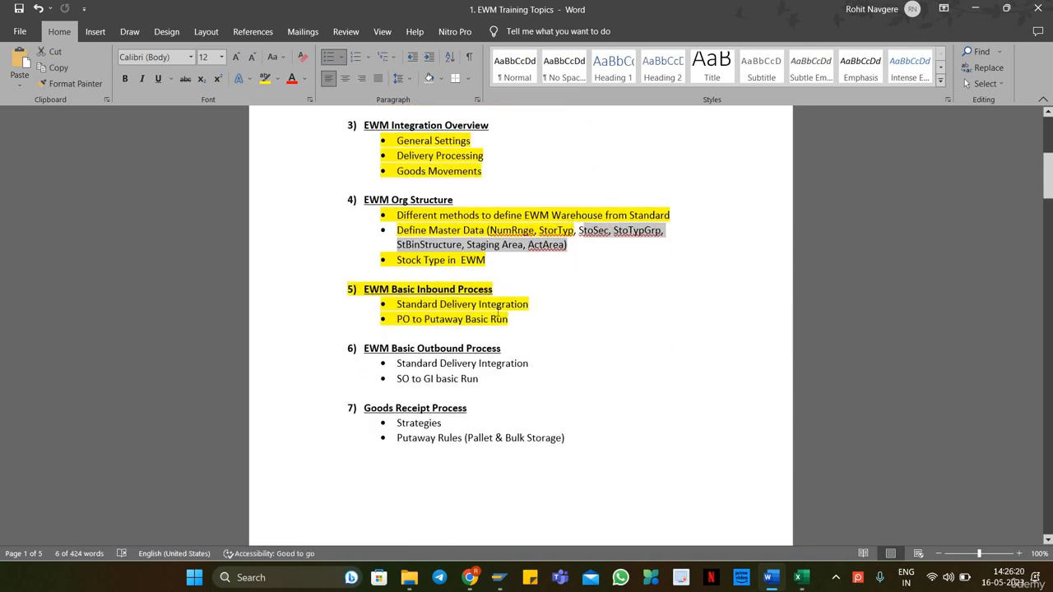
pyautogui.scroll(-8, 446, 406)
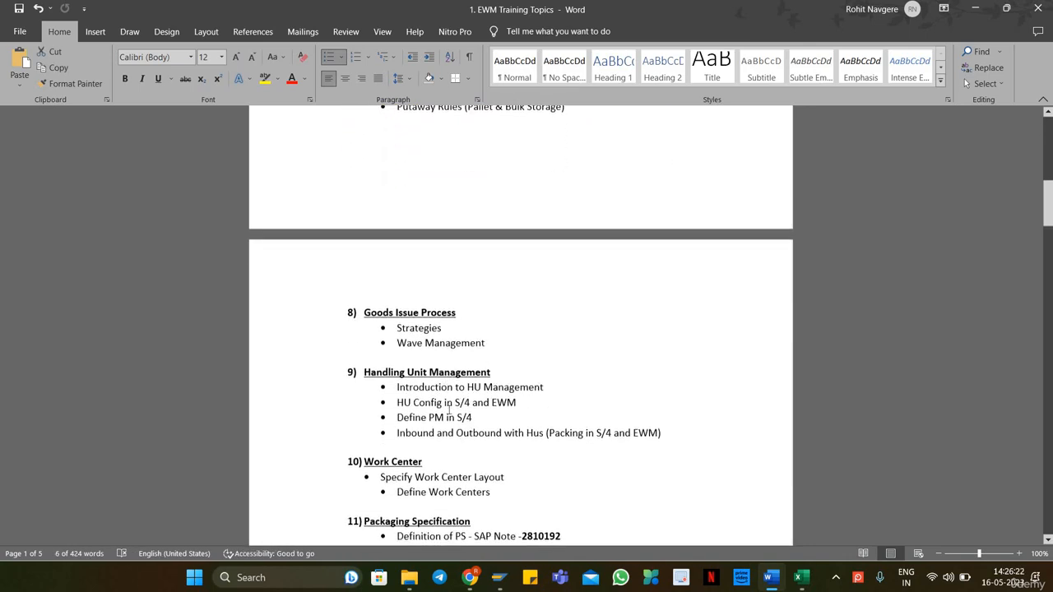
pyautogui.scroll(7, 449, 408)
pyautogui.scroll(9, 449, 408)
pyautogui.scroll(-5, 510, 410)
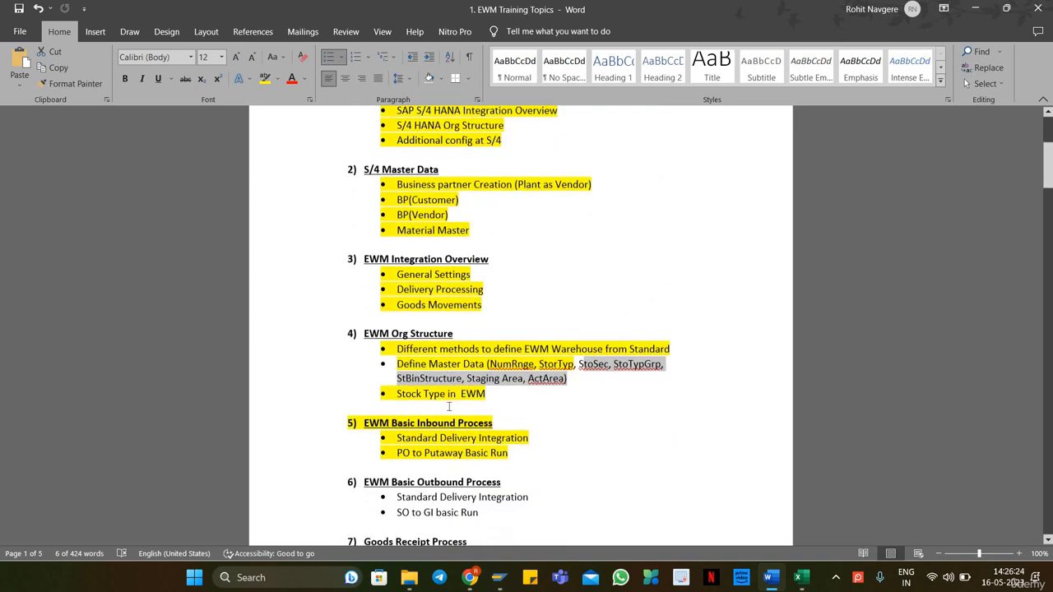
pyautogui.click(561, 412)
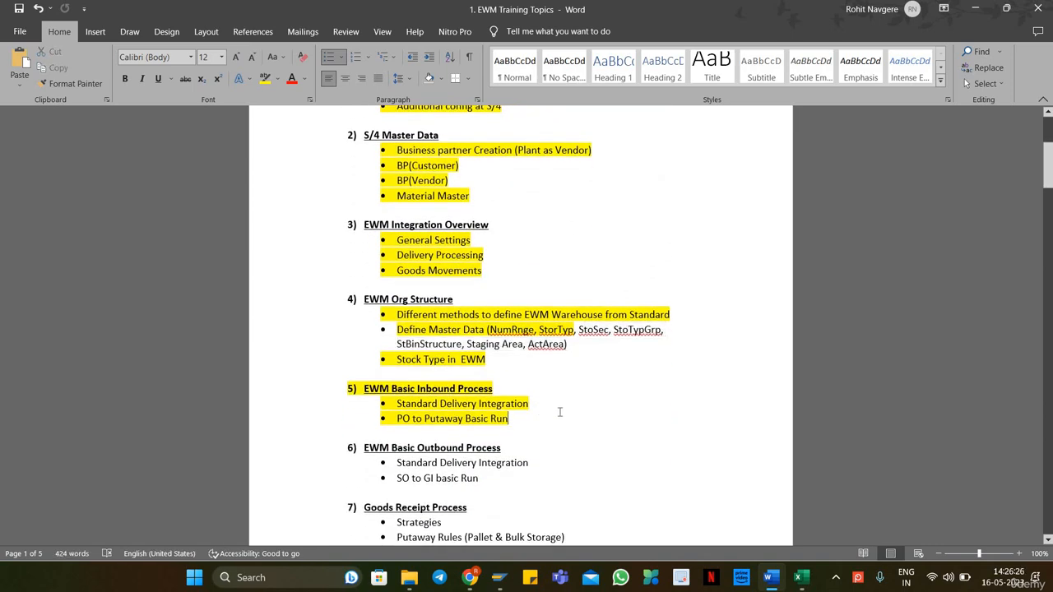